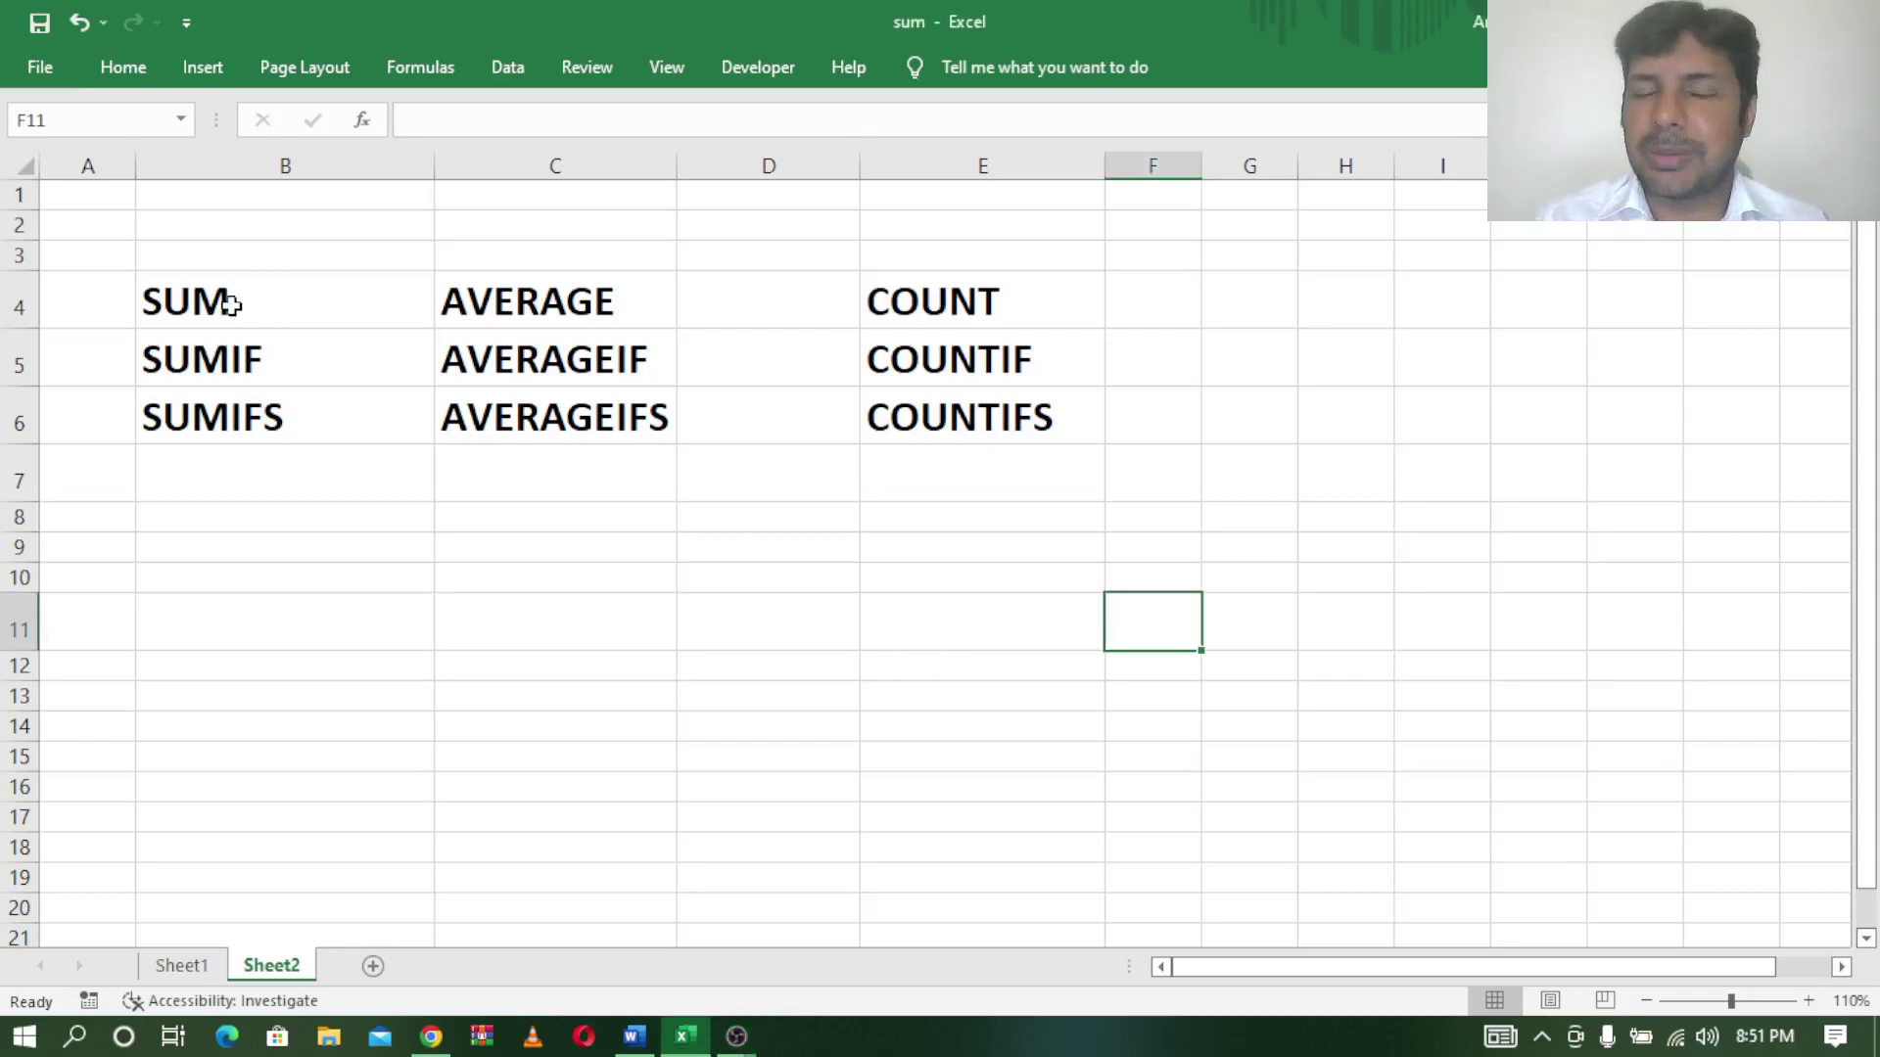
Select the nine function names, then bring up the YouTube playlists page.
{"action": "left_click_drag", "start_coordinate": [231, 302], "coordinate": [998, 421]}
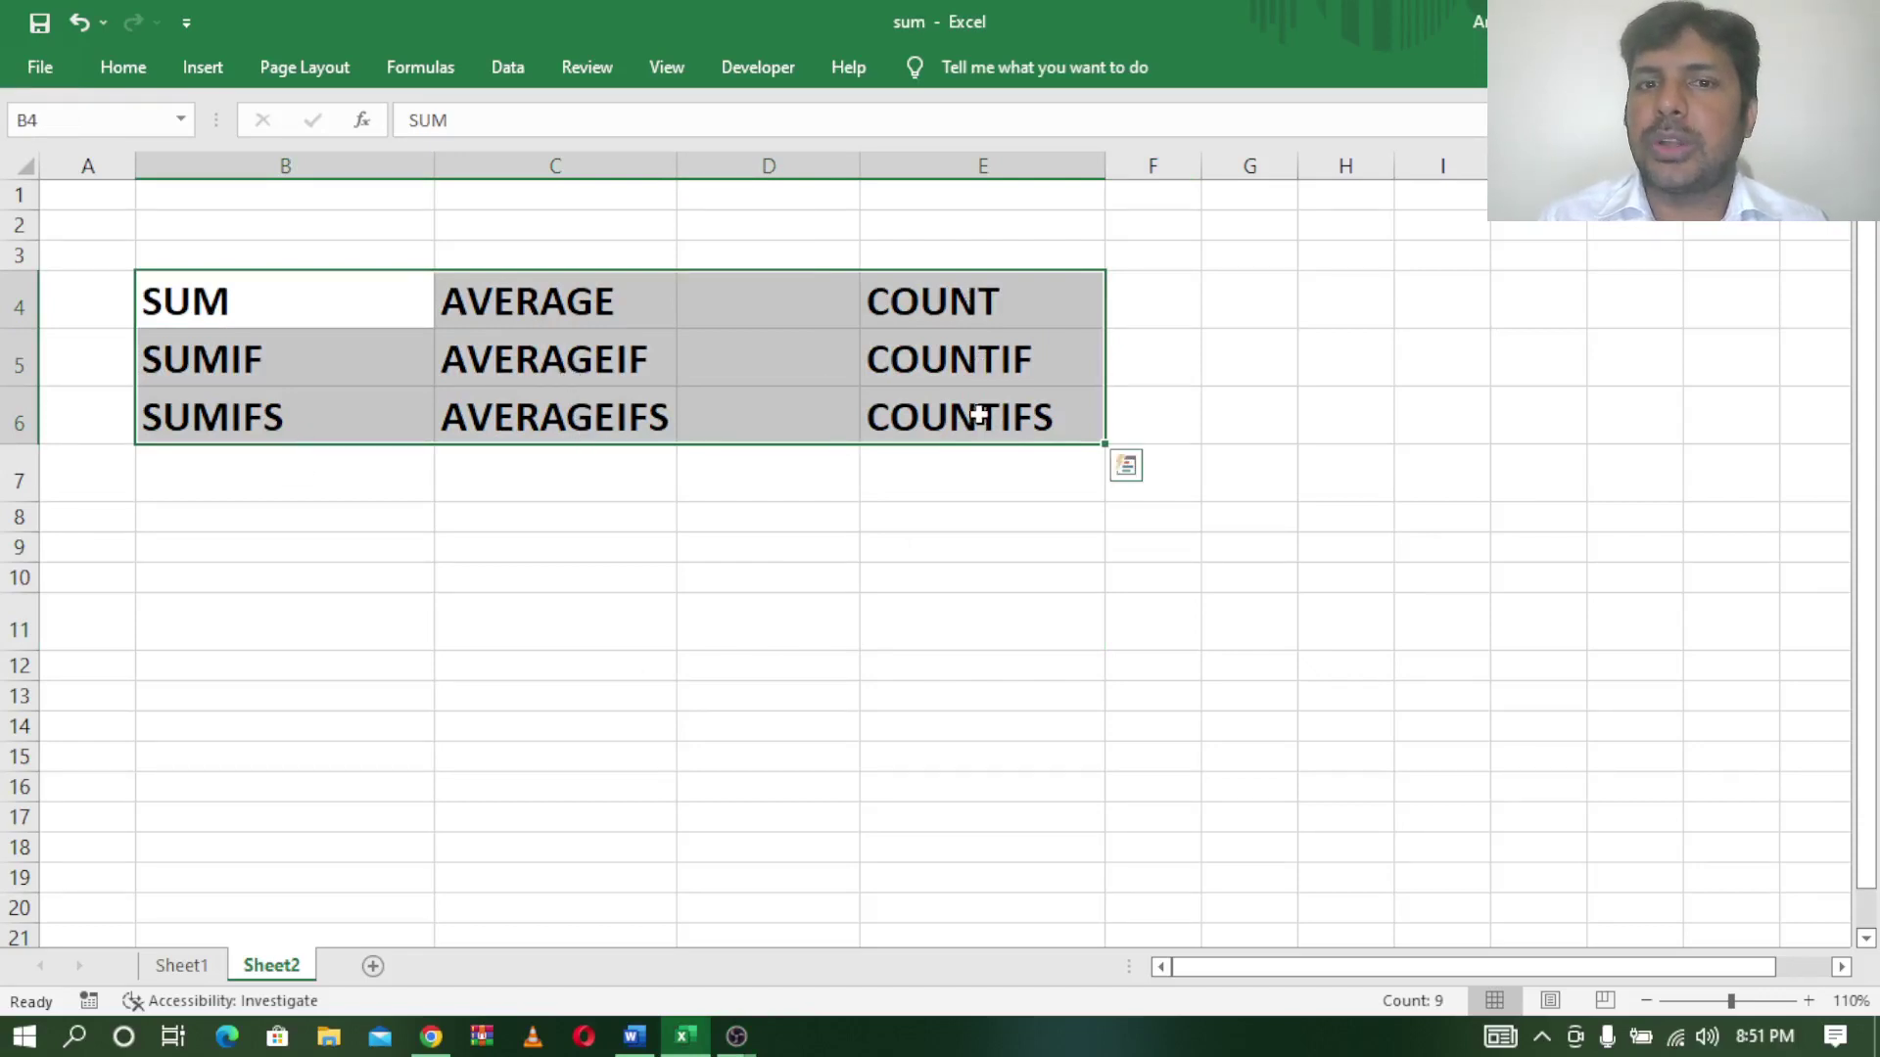
{"action": "mouse_move", "coordinate": [240, 298]}
{"action": "left_mouse_down"}
{"action": "mouse_move", "coordinate": [973, 361]}
{"action": "mouse_move", "coordinate": [979, 406]}
{"action": "left_mouse_up"}
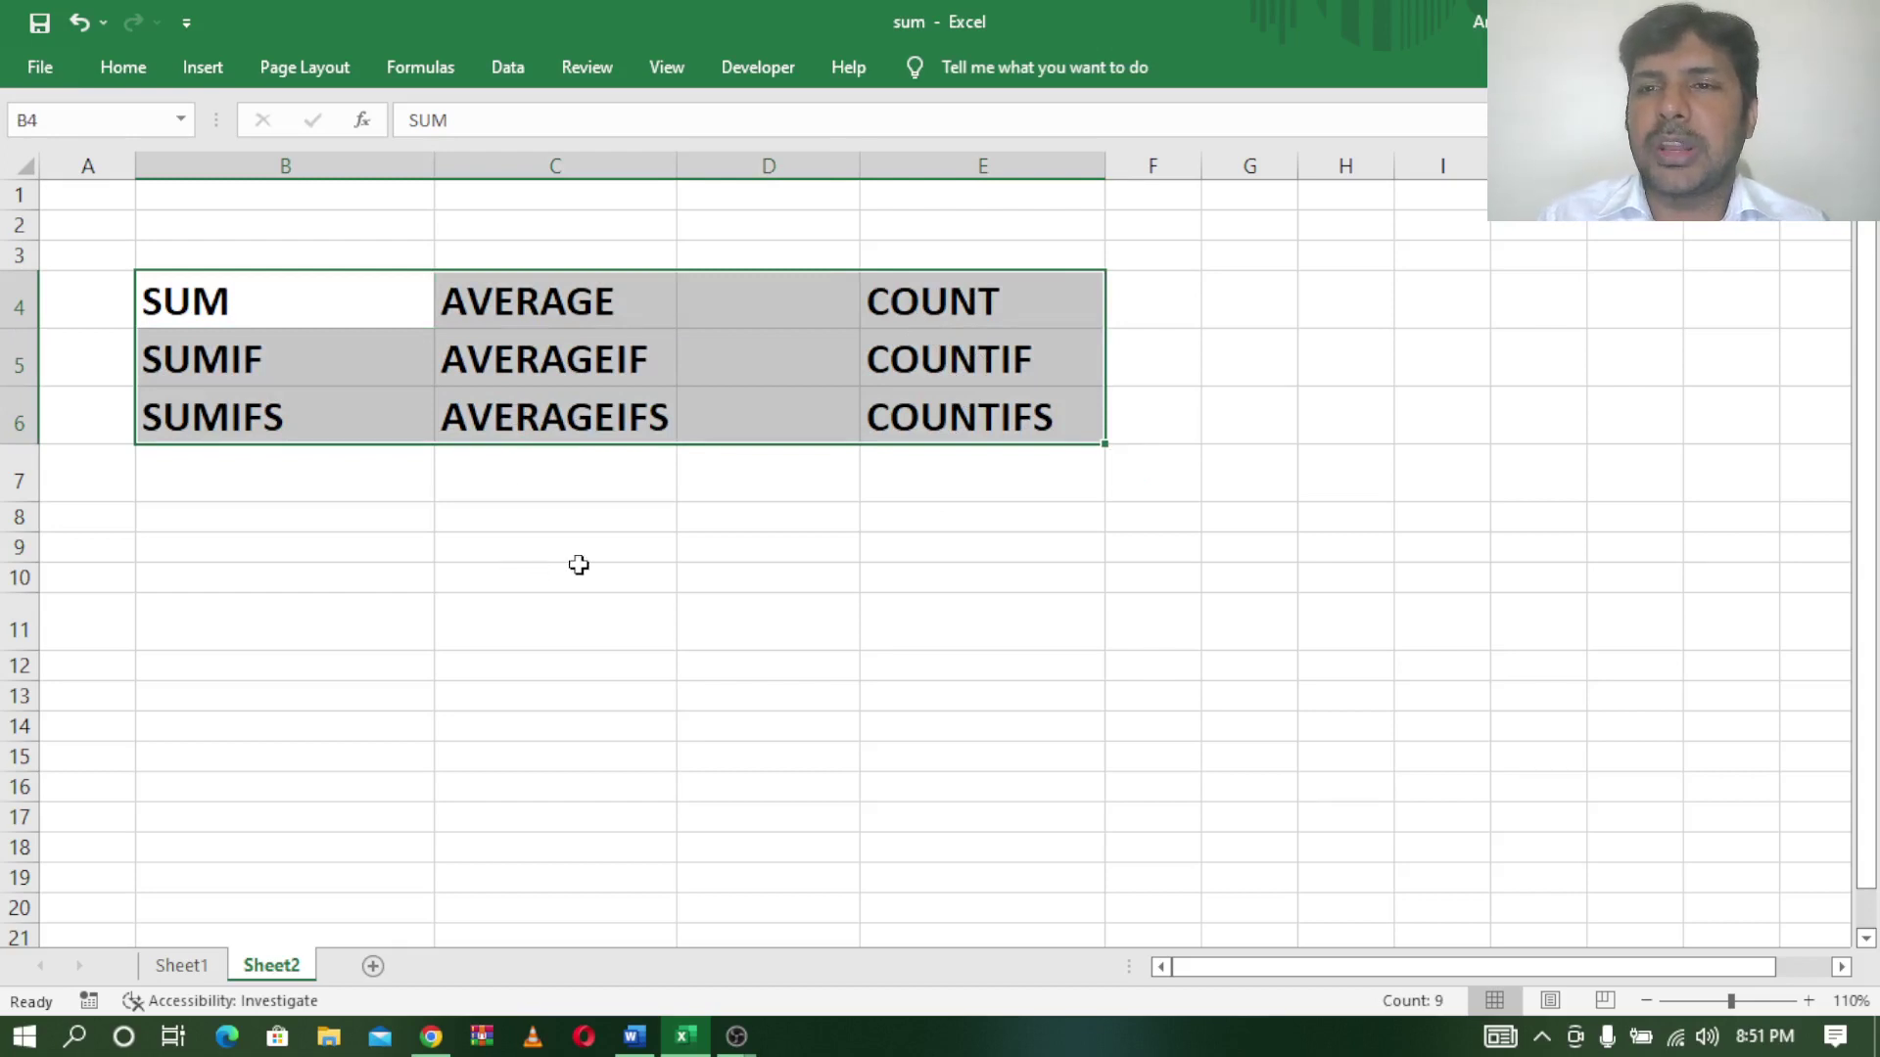
{"action": "left_click", "coordinate": [647, 651]}
{"action": "left_click", "coordinate": [431, 1037]}
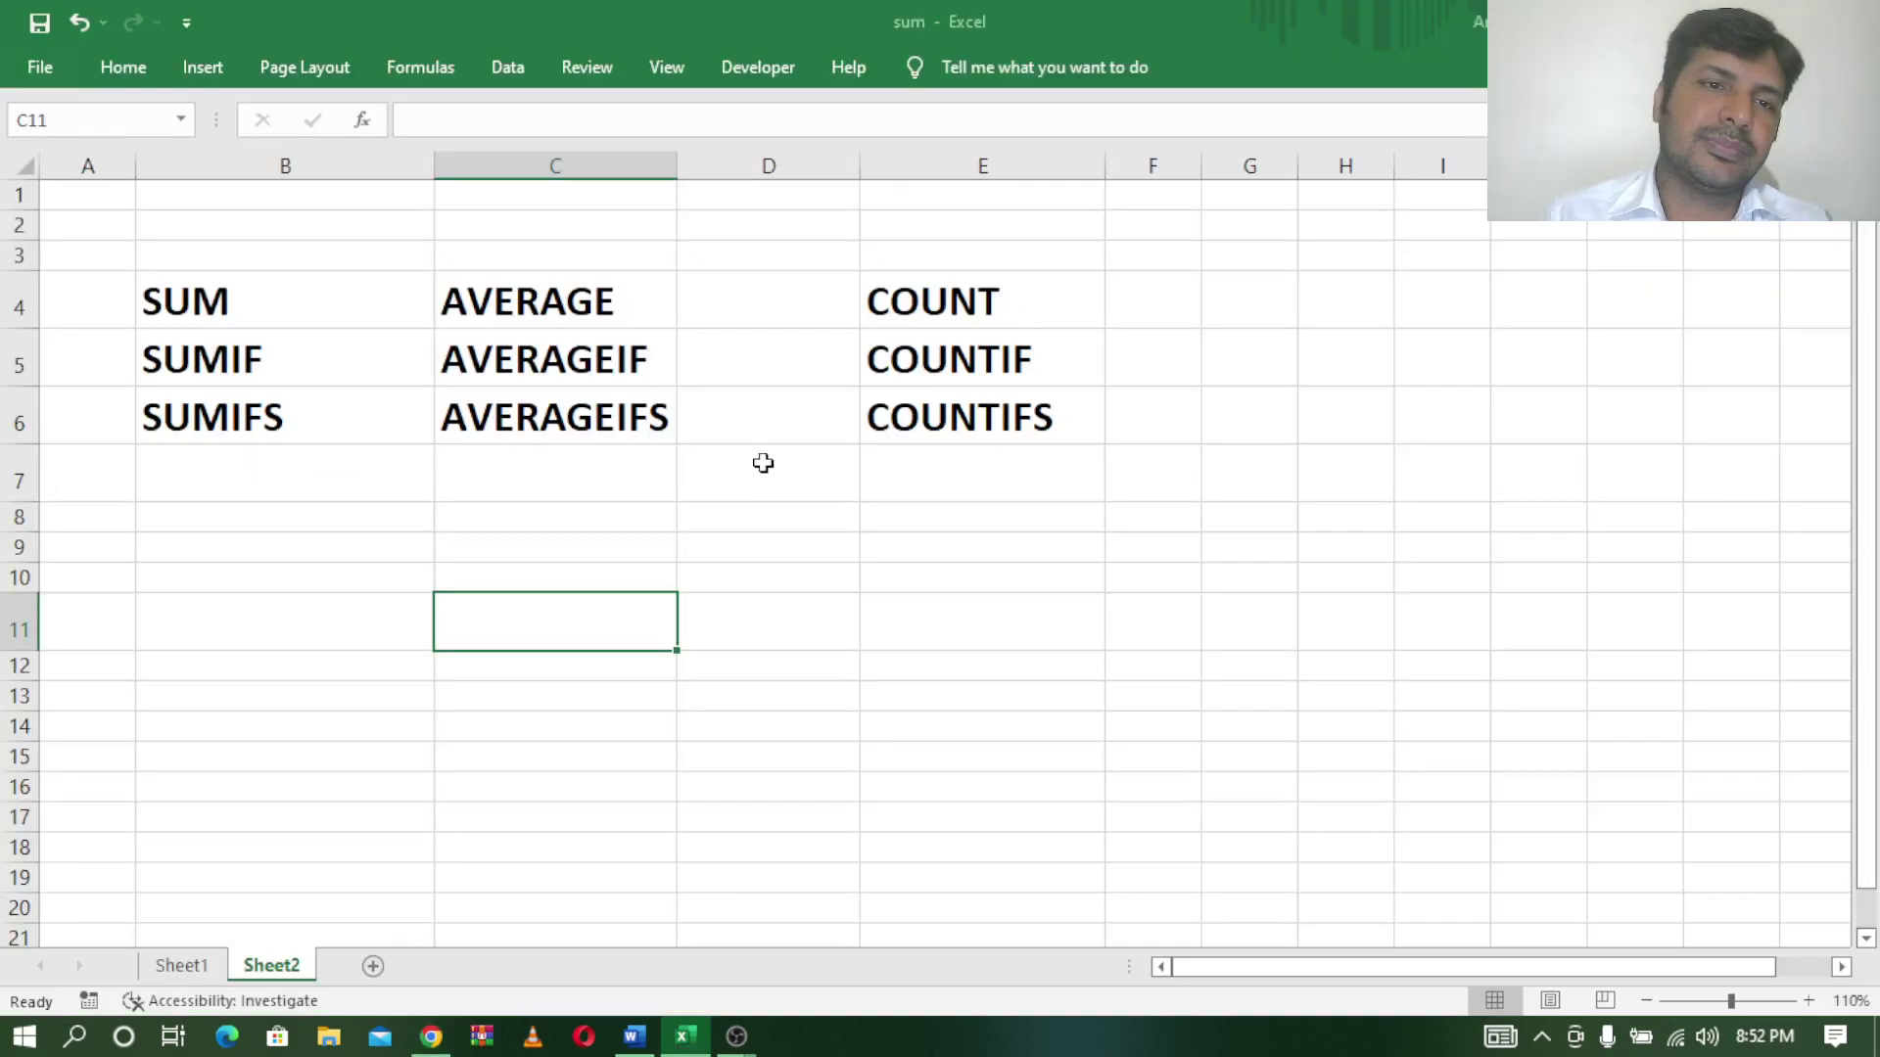
Open Sheet1's sales table and go over the Hyderabad rows with their MILK, CURD and ICECREAM products.
{"action": "left_click", "coordinate": [357, 584]}
{"action": "left_click", "coordinate": [186, 967]}
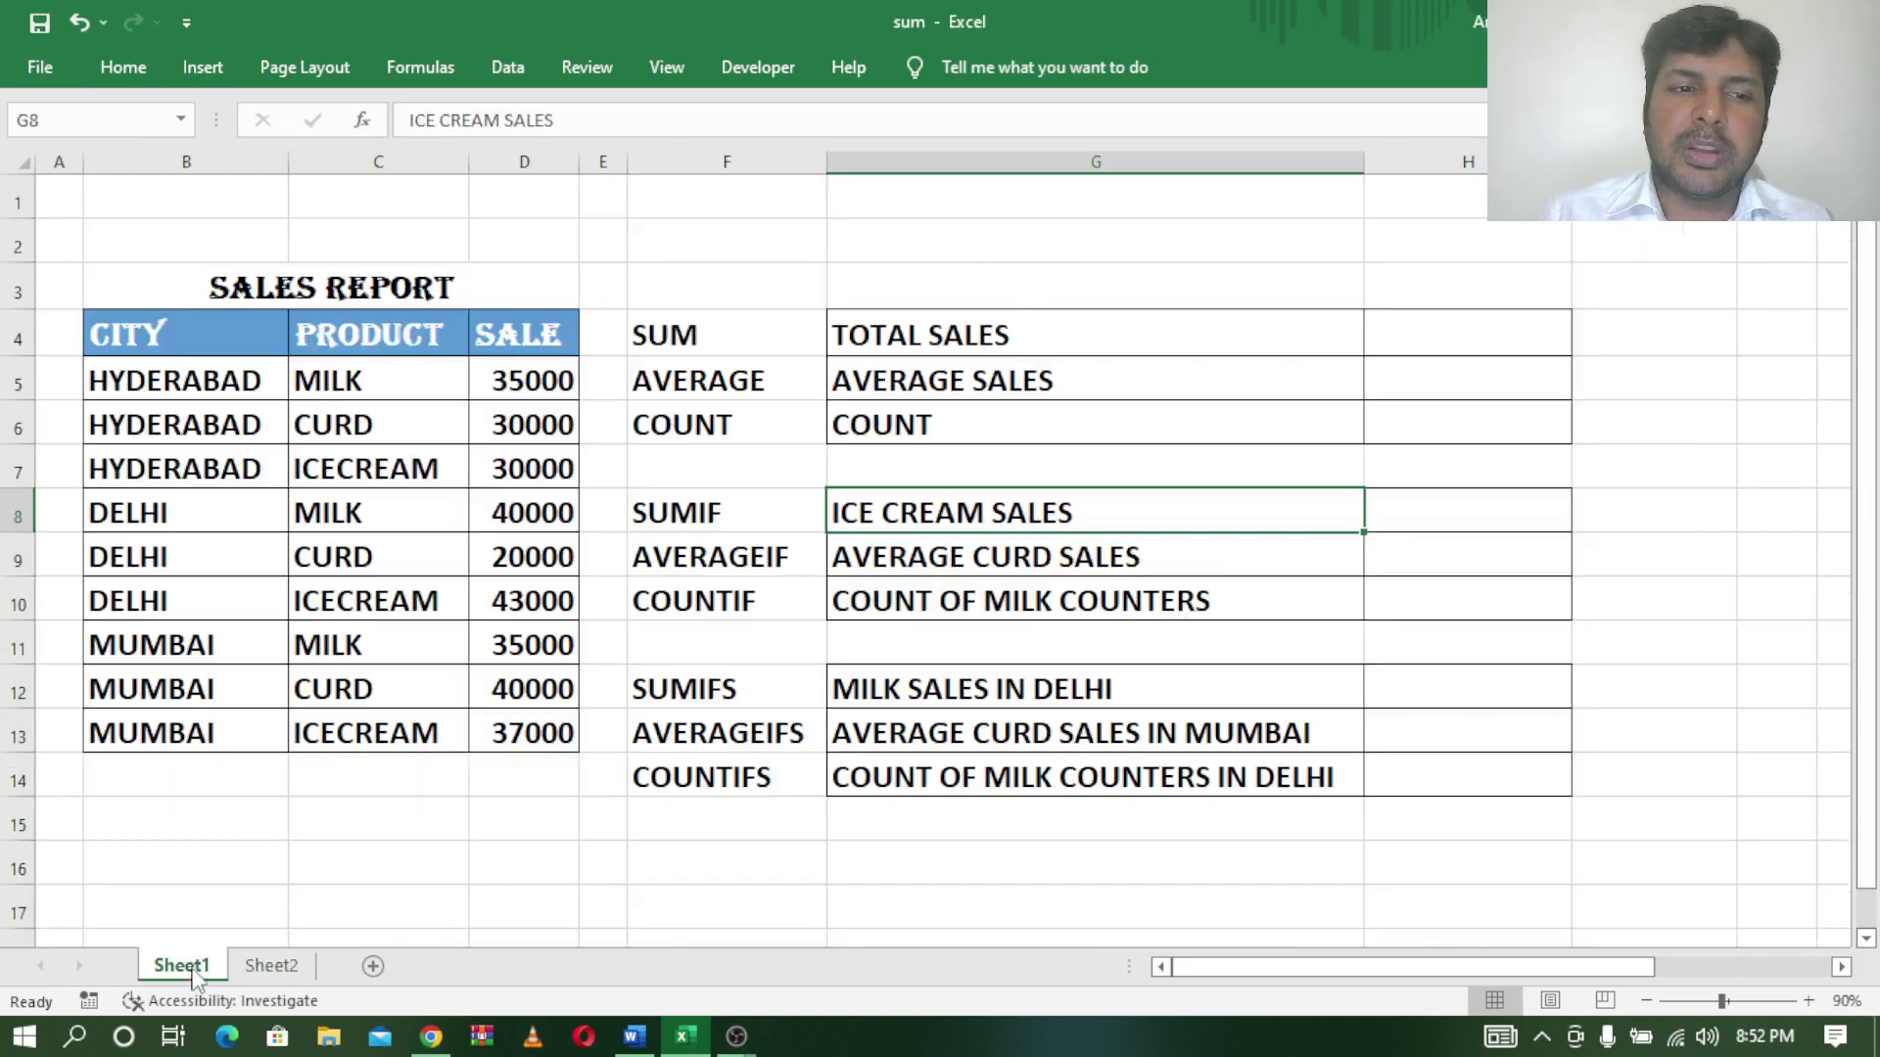
{"action": "mouse_move", "coordinate": [137, 333]}
{"action": "left_mouse_down"}
{"action": "mouse_move", "coordinate": [507, 334]}
{"action": "mouse_move", "coordinate": [529, 736]}
{"action": "left_mouse_up"}
{"action": "left_click_drag", "start_coordinate": [194, 395], "coordinate": [205, 456]}
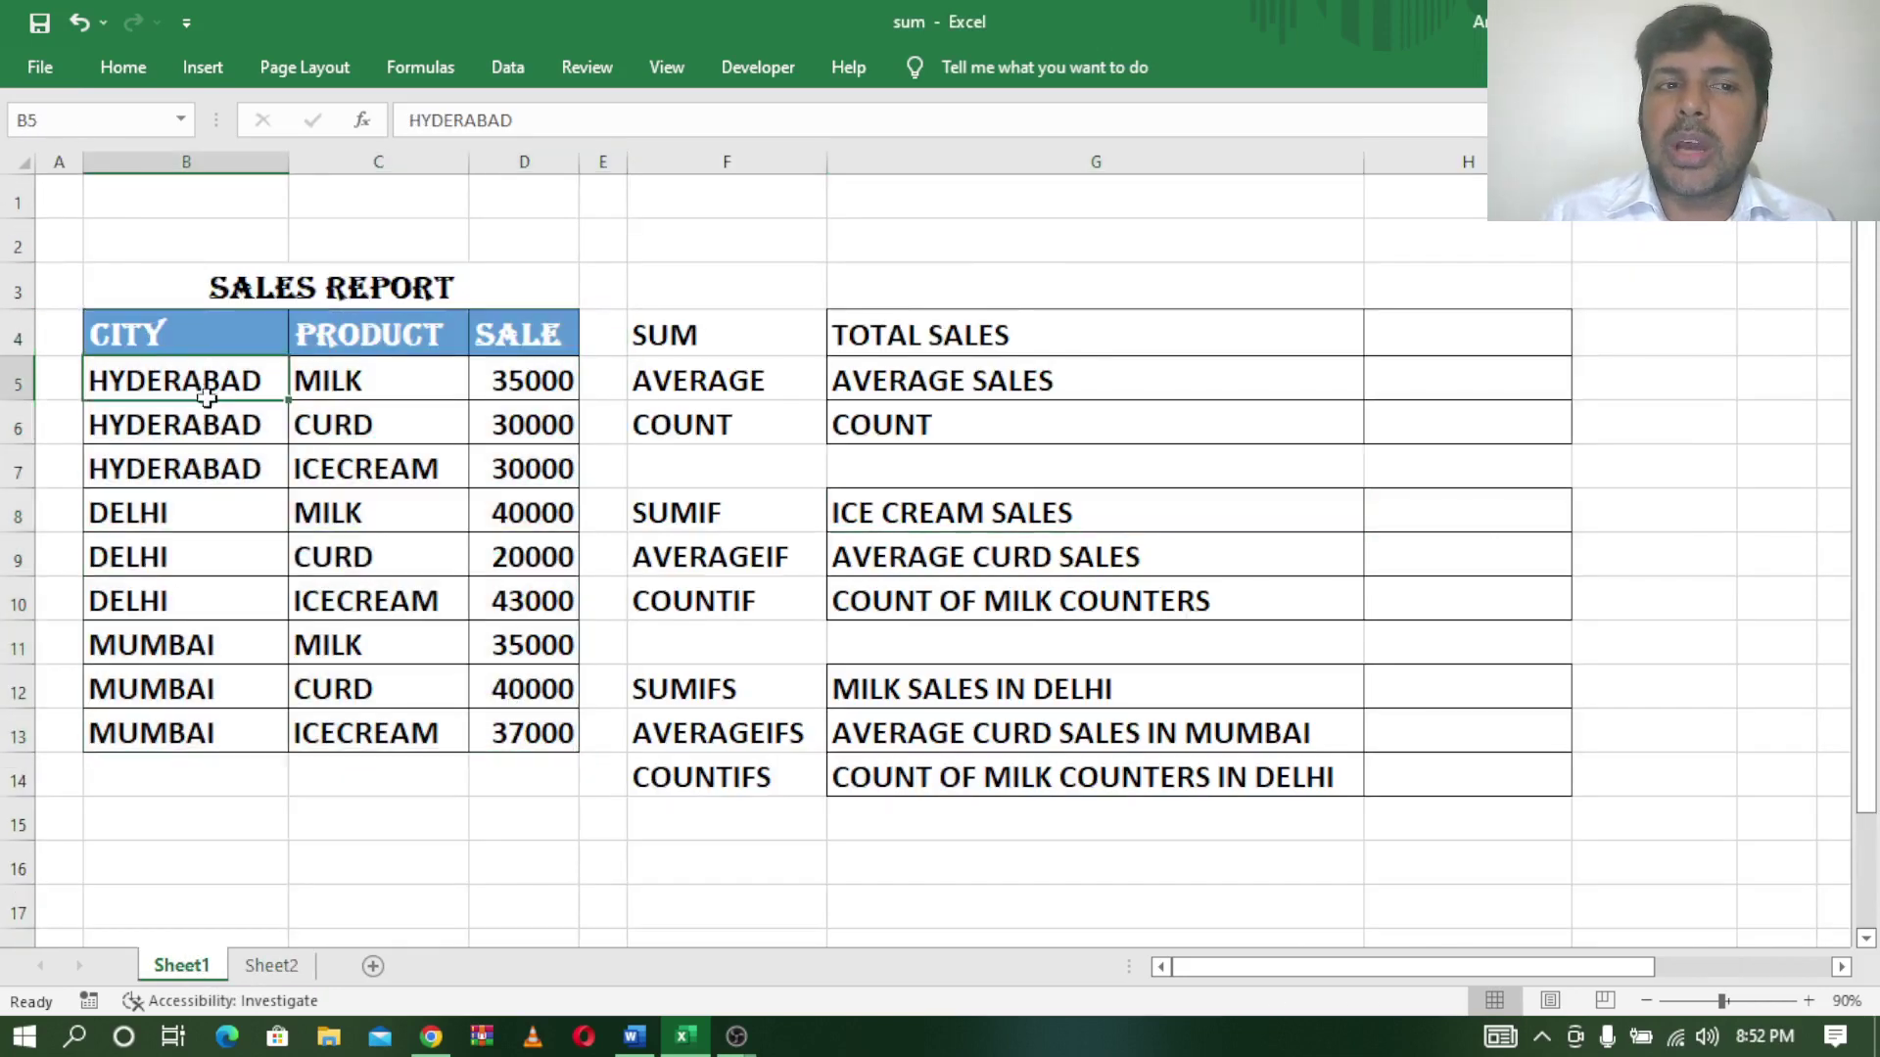
{"action": "left_click", "coordinate": [386, 386]}
{"action": "left_click", "coordinate": [388, 419]}
{"action": "left_click", "coordinate": [394, 468]}
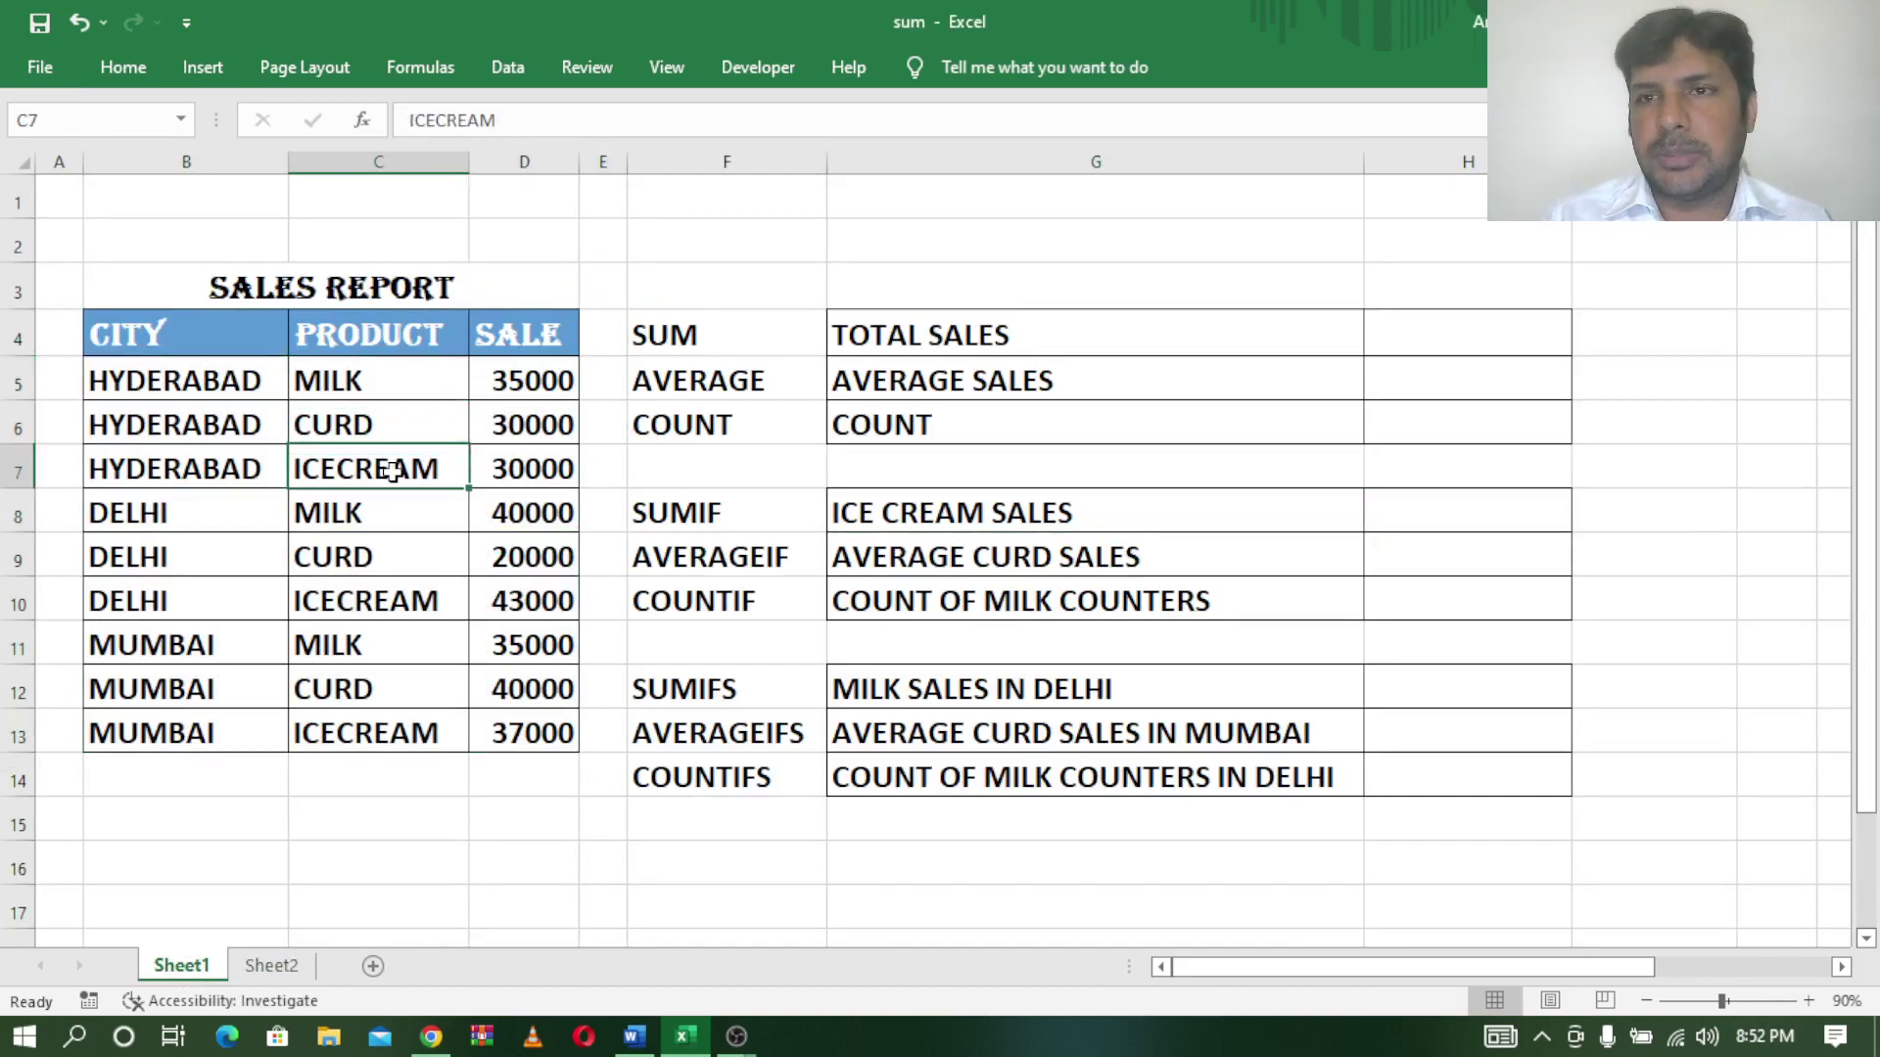
{"action": "left_click_drag", "start_coordinate": [402, 376], "coordinate": [406, 477]}
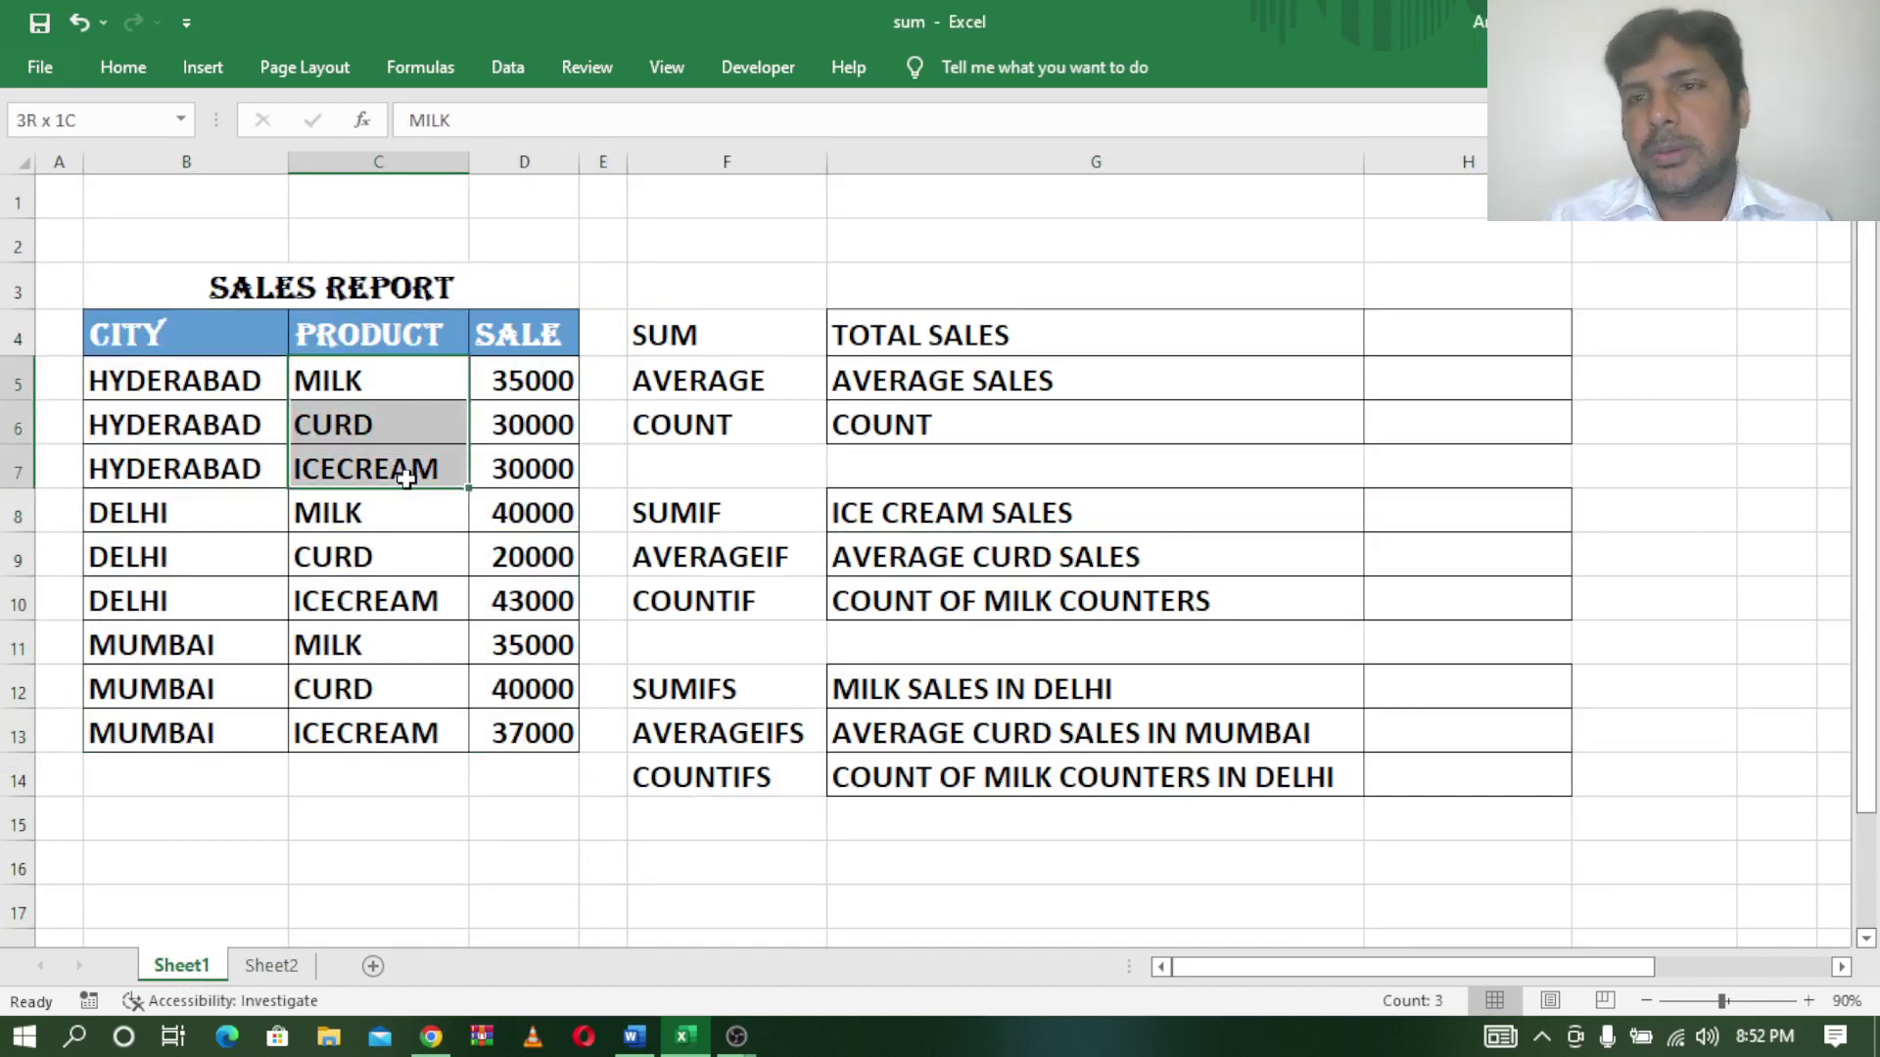
Highlight the Delhi and Mumbai rows, their products and the SALE figures.
{"action": "left_click_drag", "start_coordinate": [108, 519], "coordinate": [135, 607]}
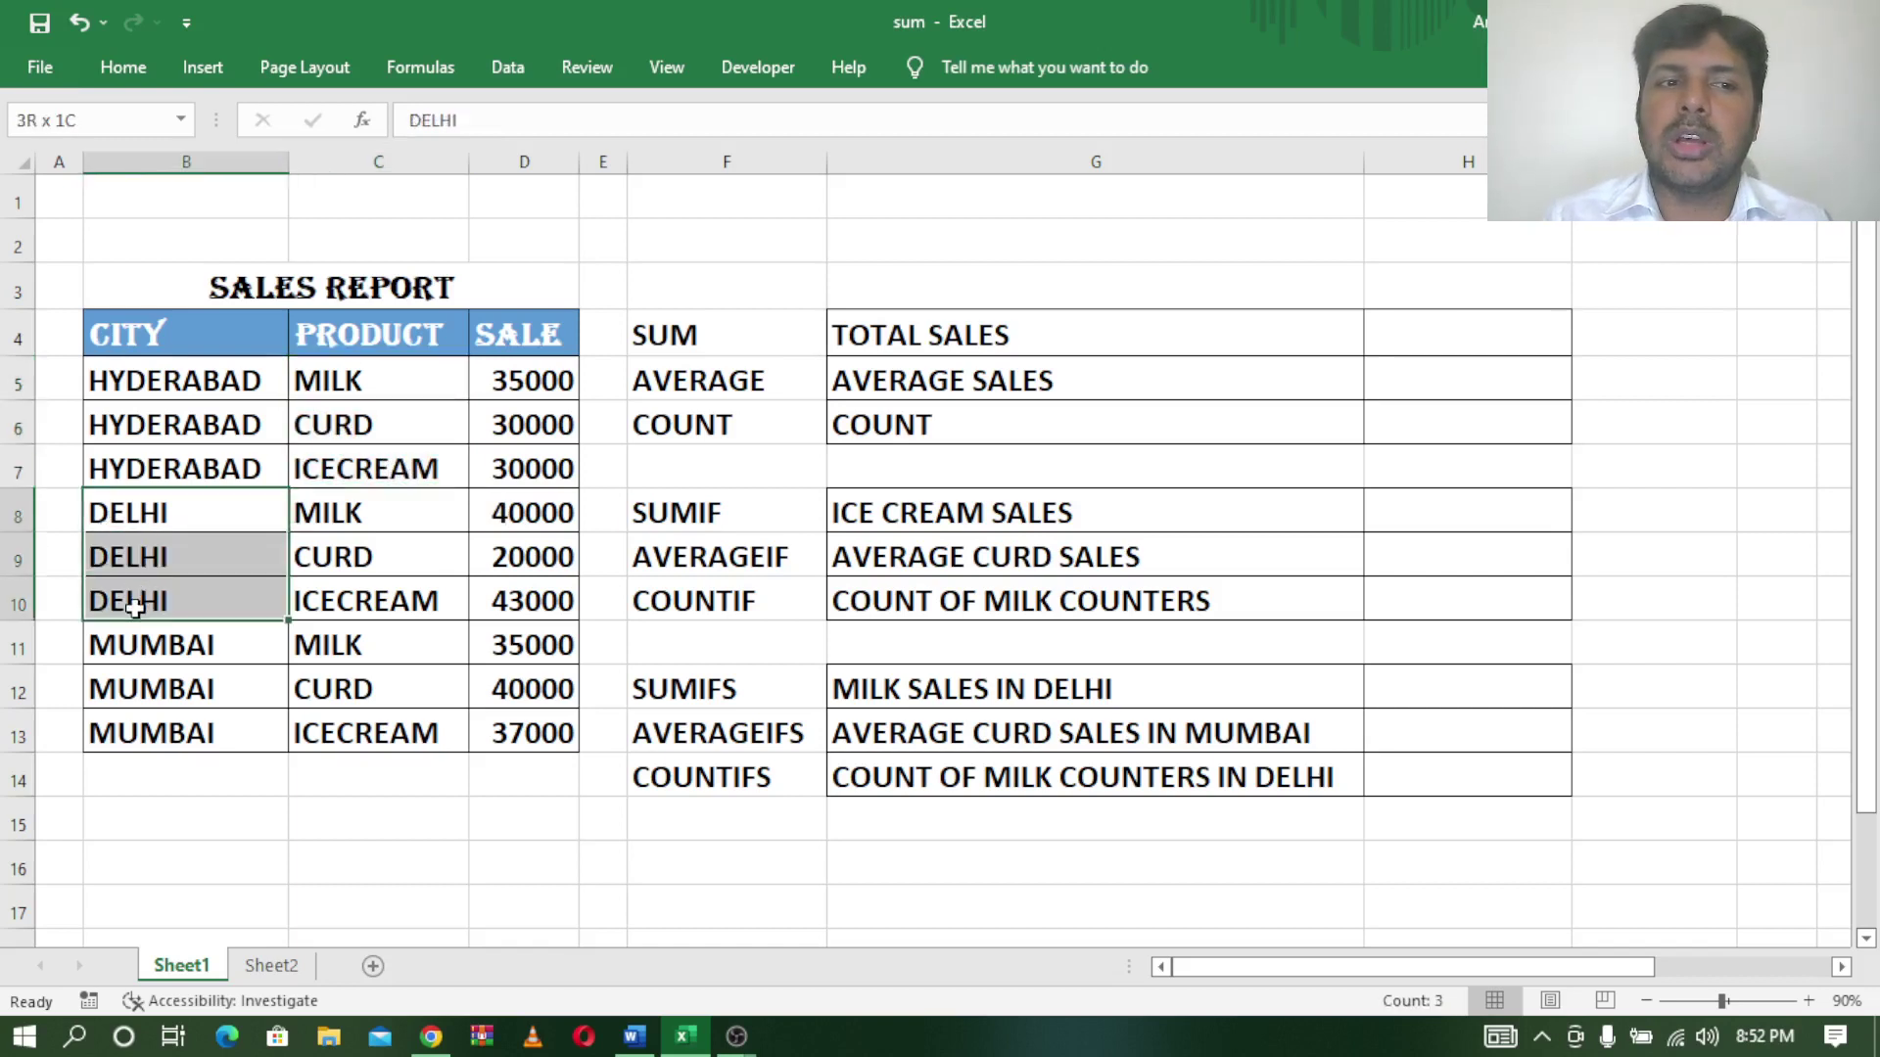
{"action": "left_click_drag", "start_coordinate": [386, 512], "coordinate": [403, 600]}
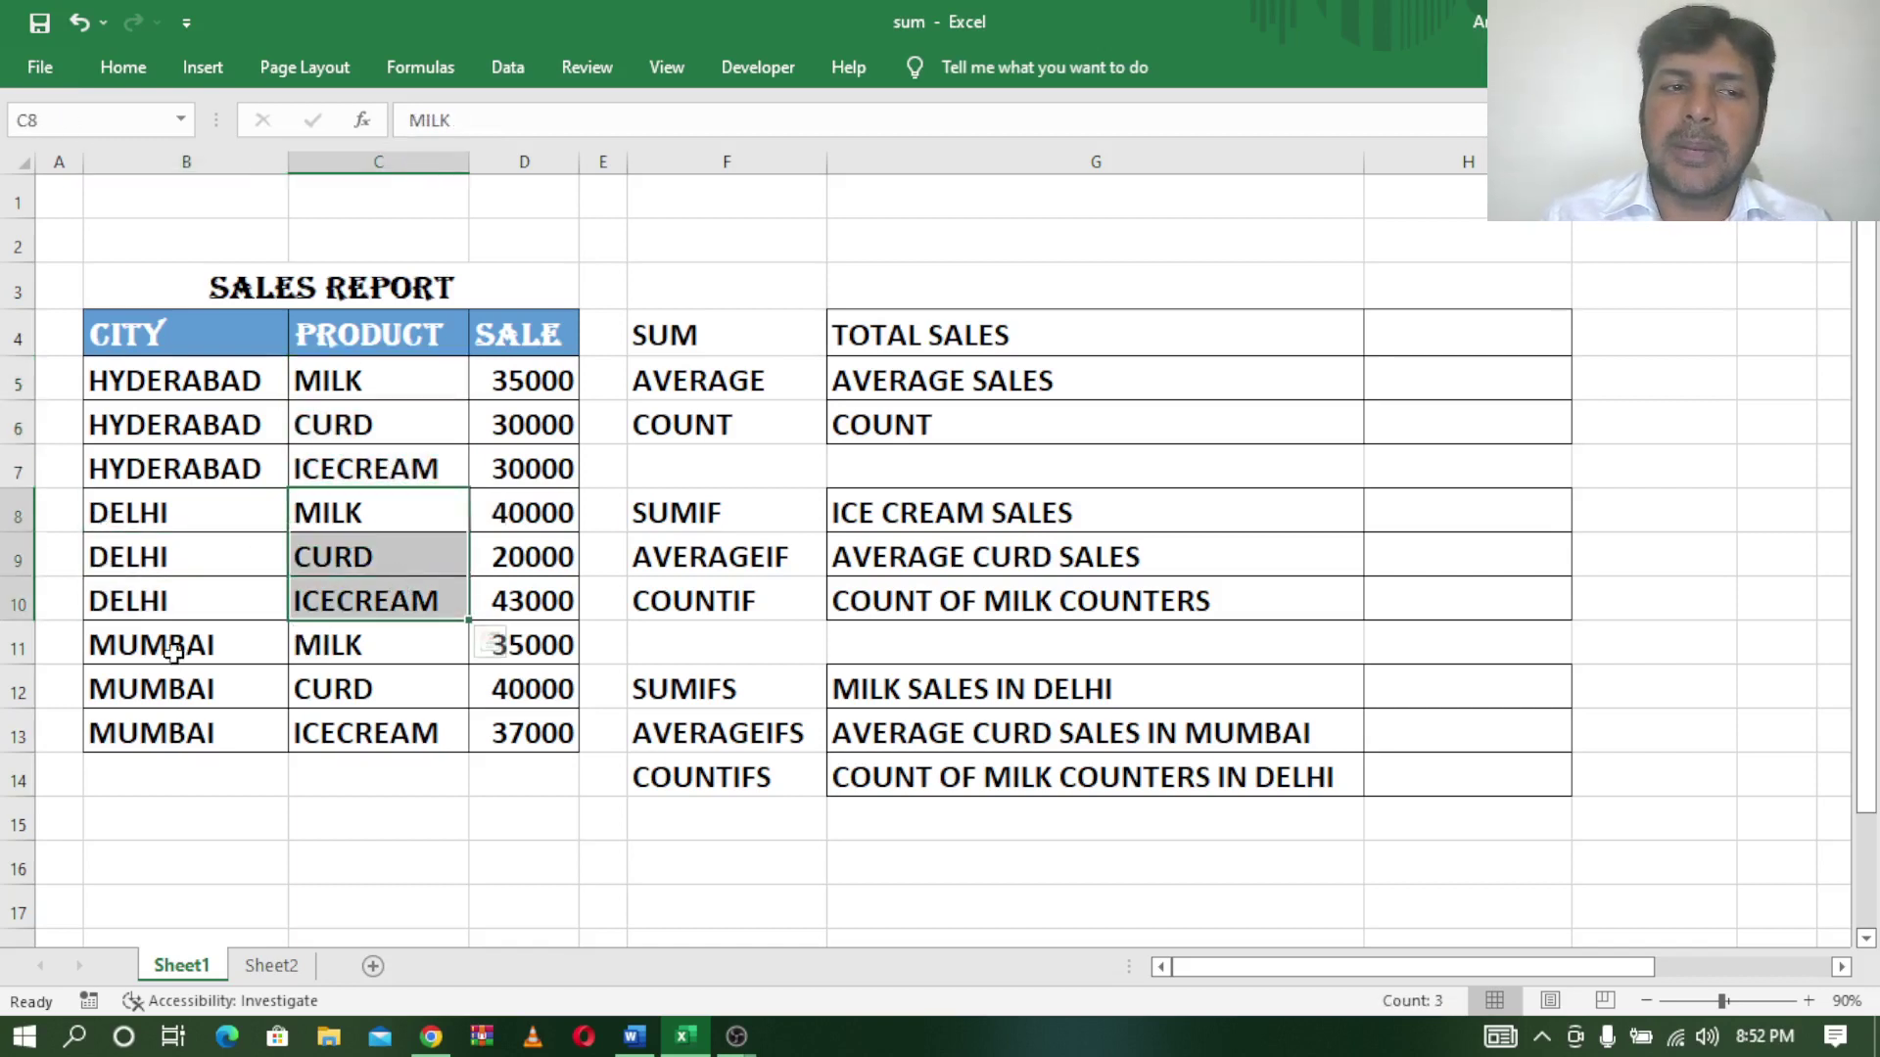
{"action": "left_click_drag", "start_coordinate": [173, 654], "coordinate": [168, 734]}
{"action": "left_click_drag", "start_coordinate": [372, 658], "coordinate": [379, 729]}
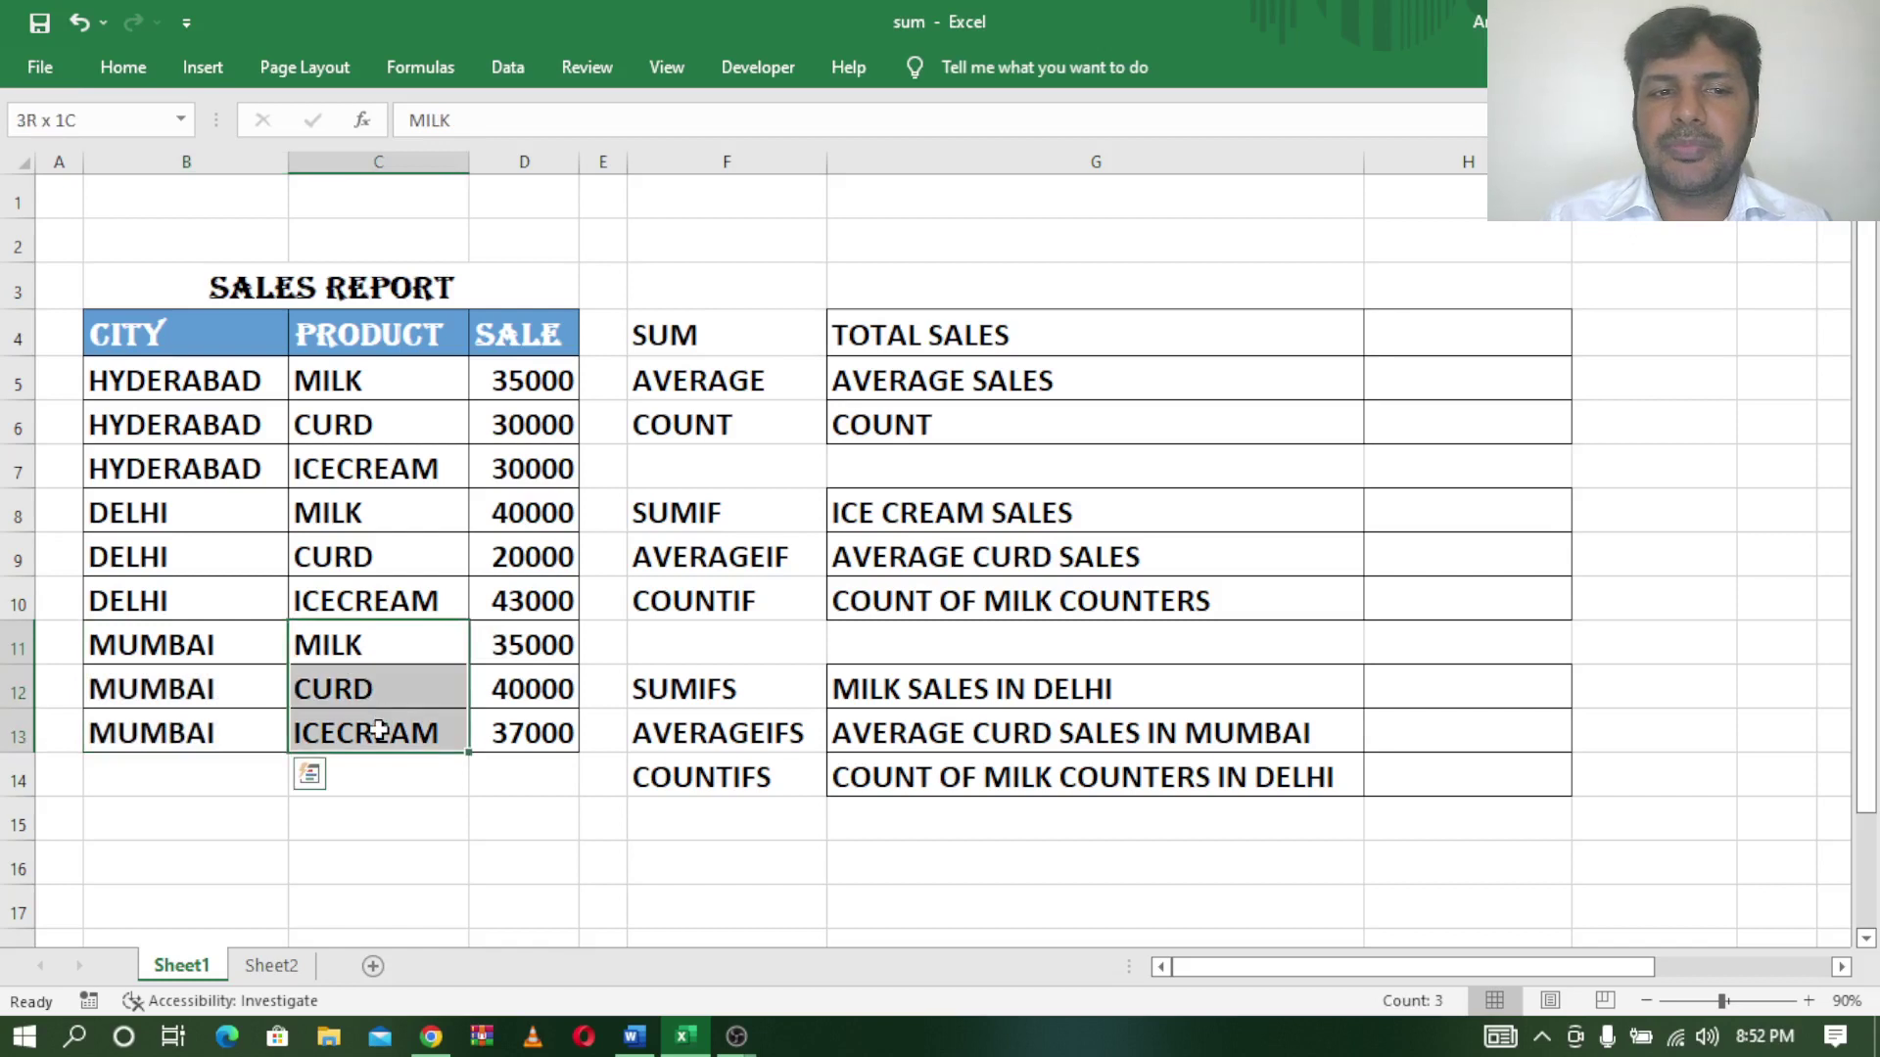
{"action": "left_click", "coordinate": [490, 419]}
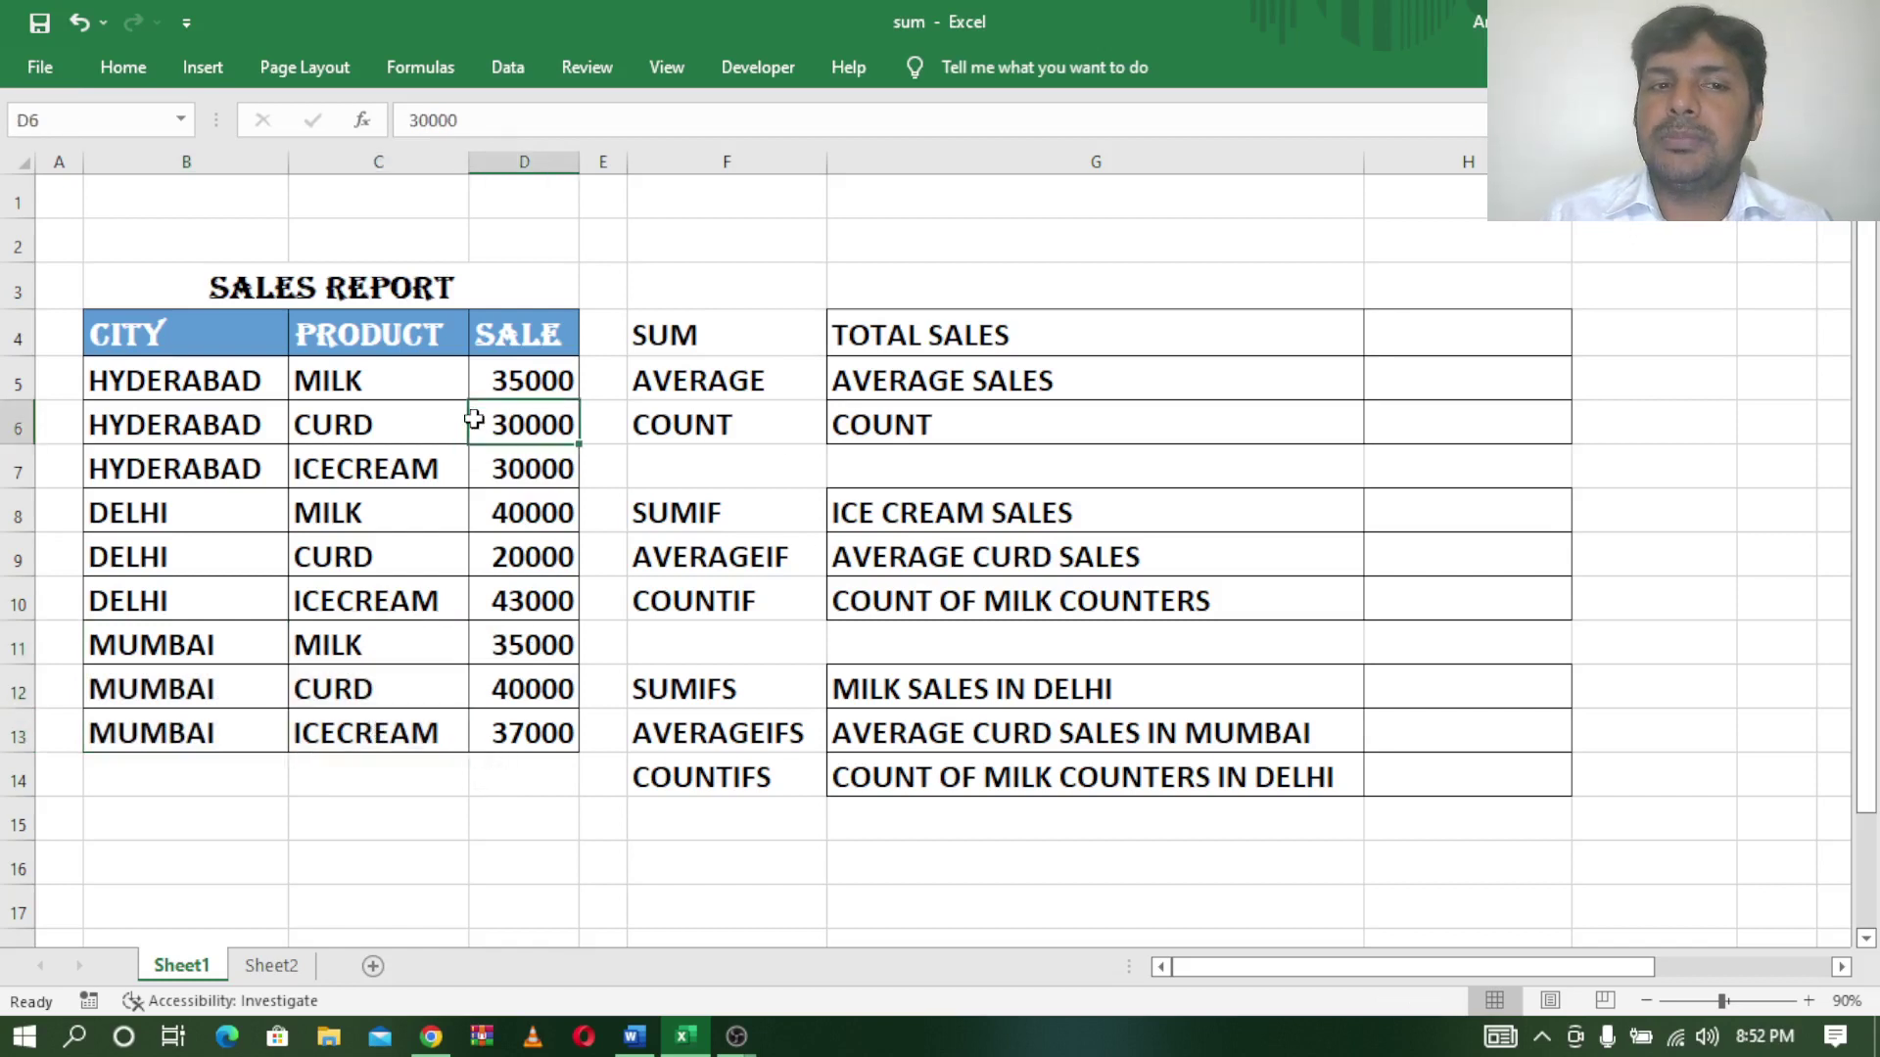
Review the empty TOTAL SALES, AVERAGE SALES and COUNT answer cells against the sale amounts.
{"action": "left_click", "coordinate": [1464, 337]}
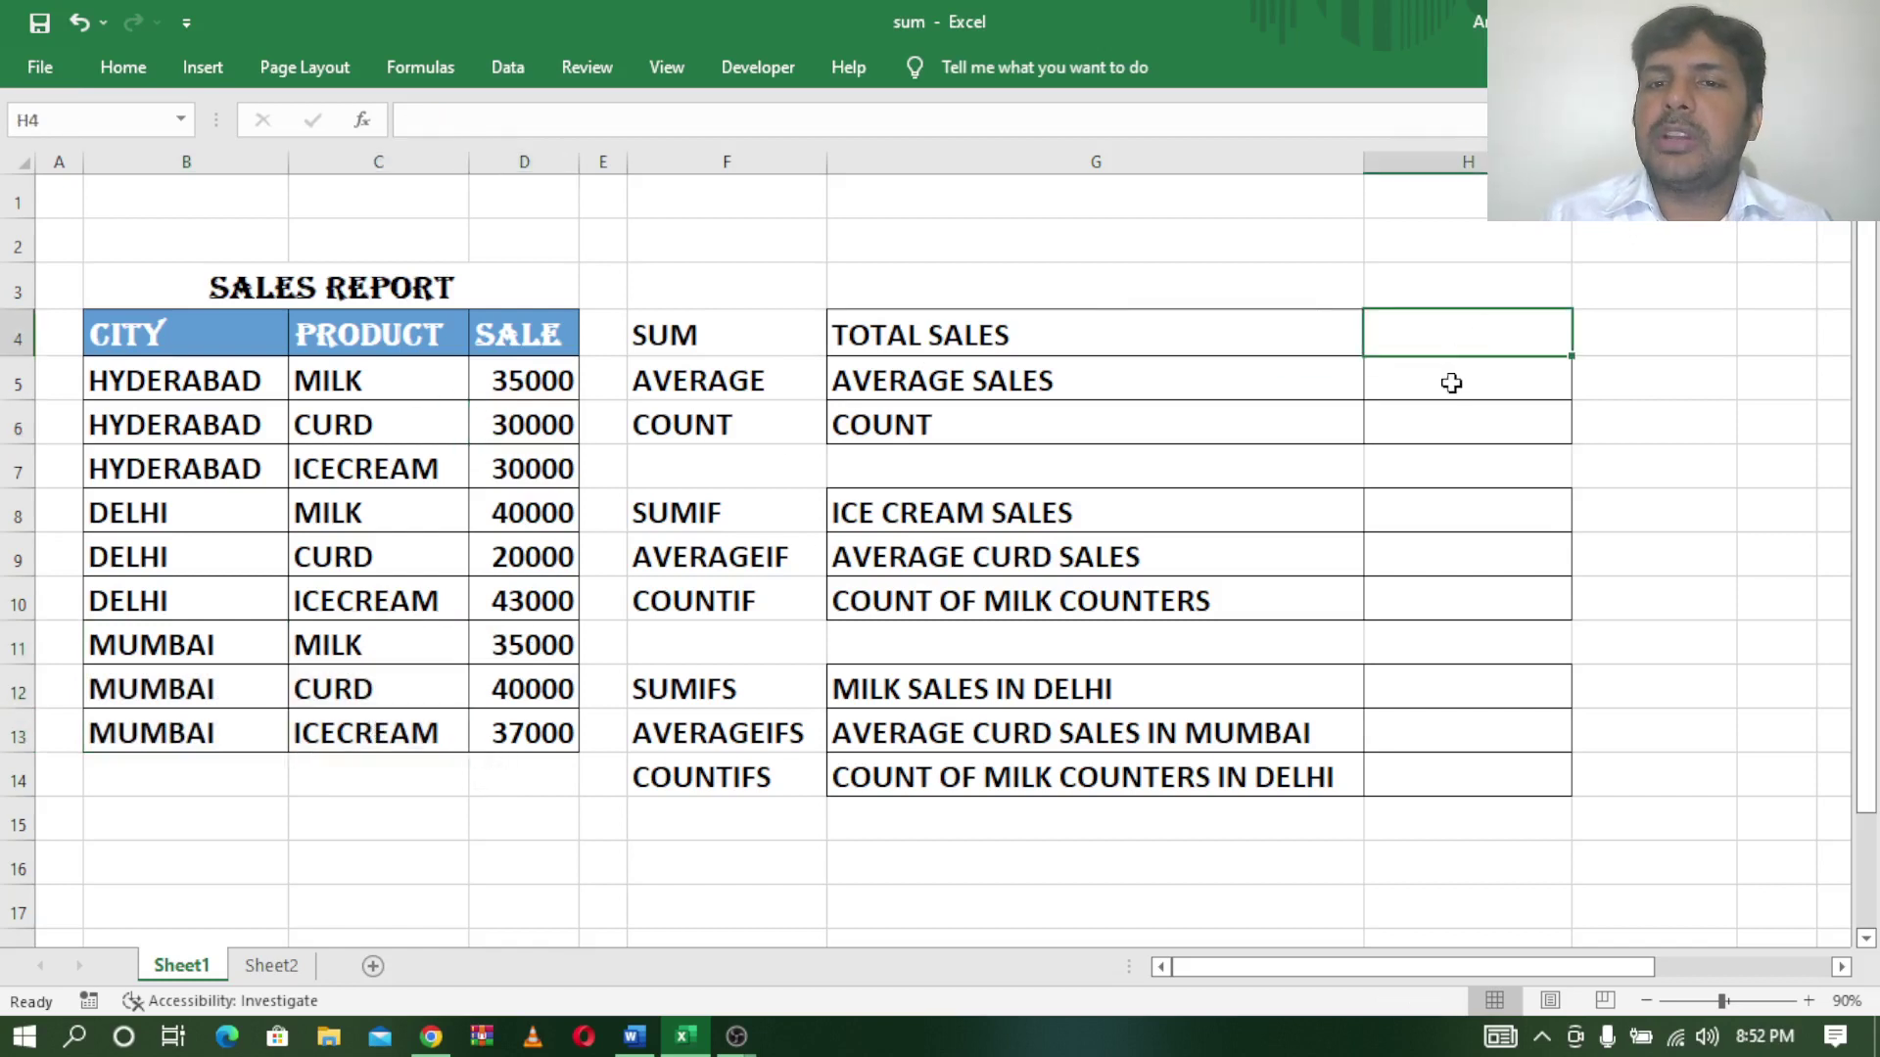
{"action": "left_click", "coordinate": [1451, 383]}
{"action": "left_click", "coordinate": [1449, 424]}
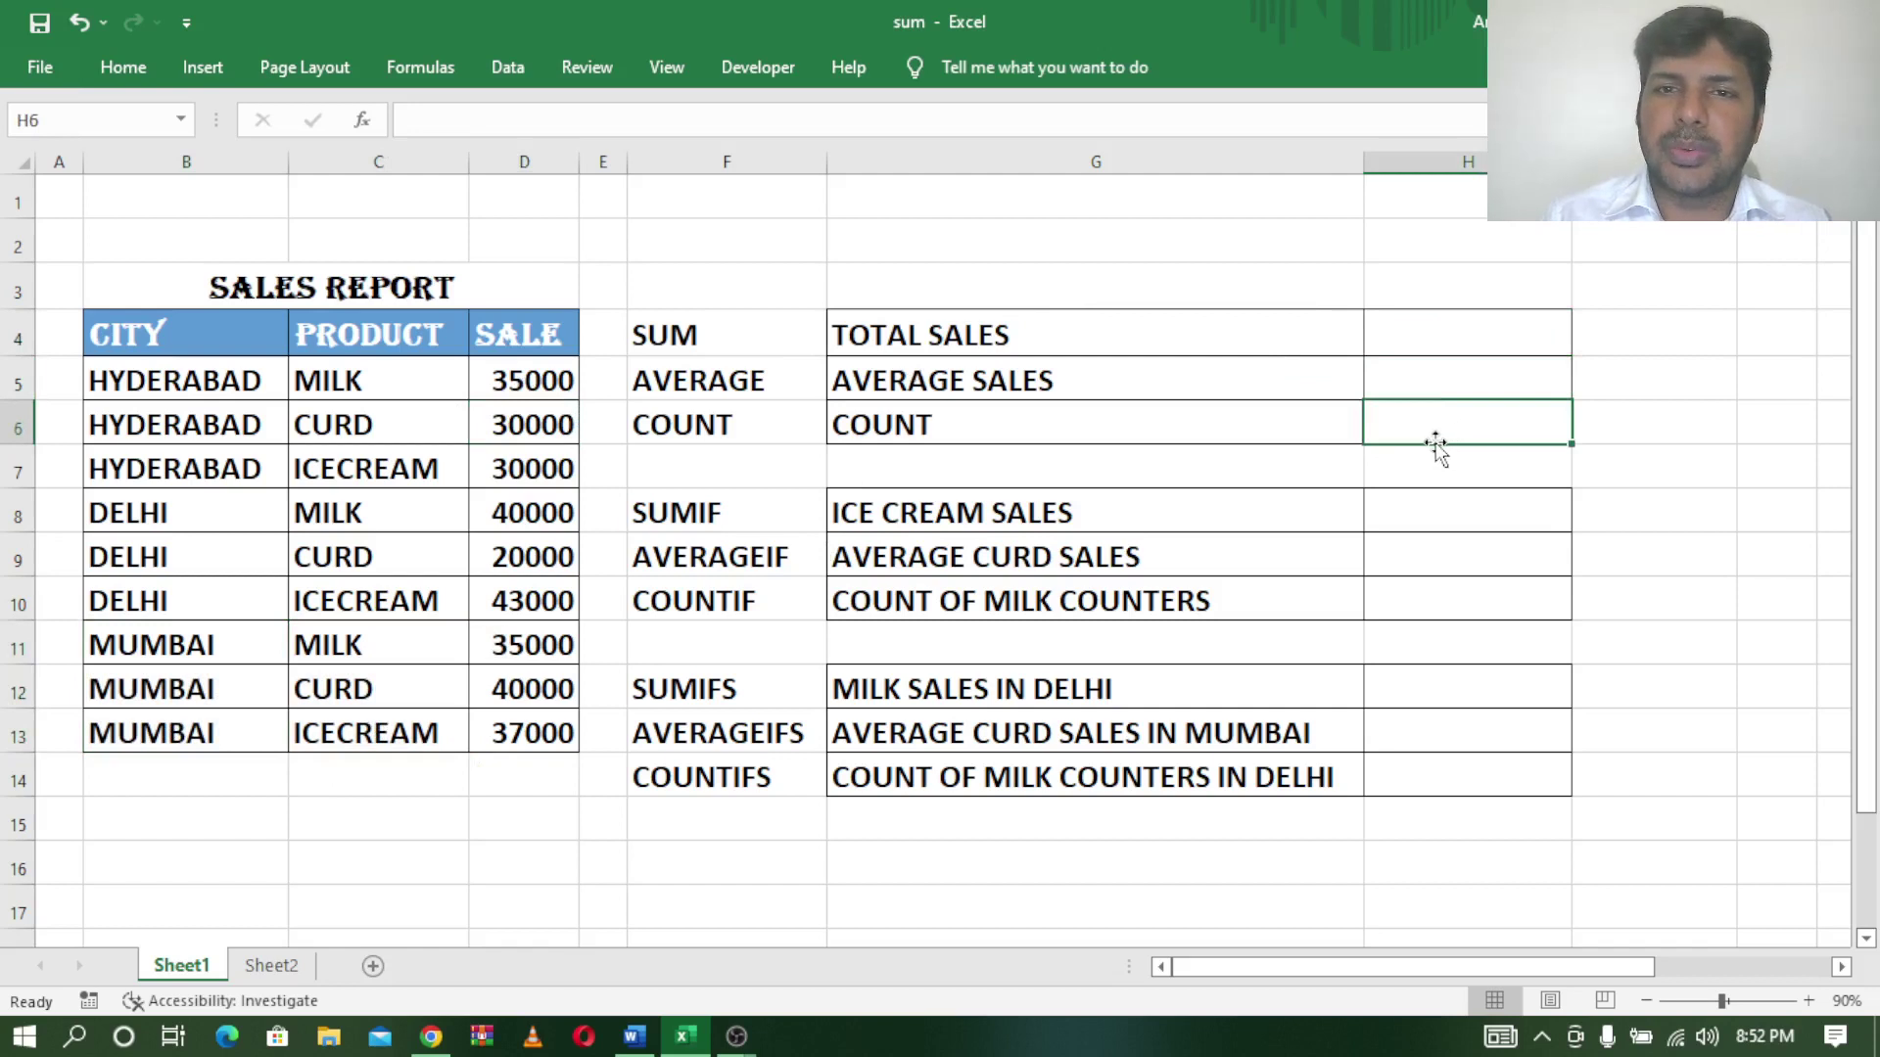
{"action": "left_click", "coordinate": [1630, 330]}
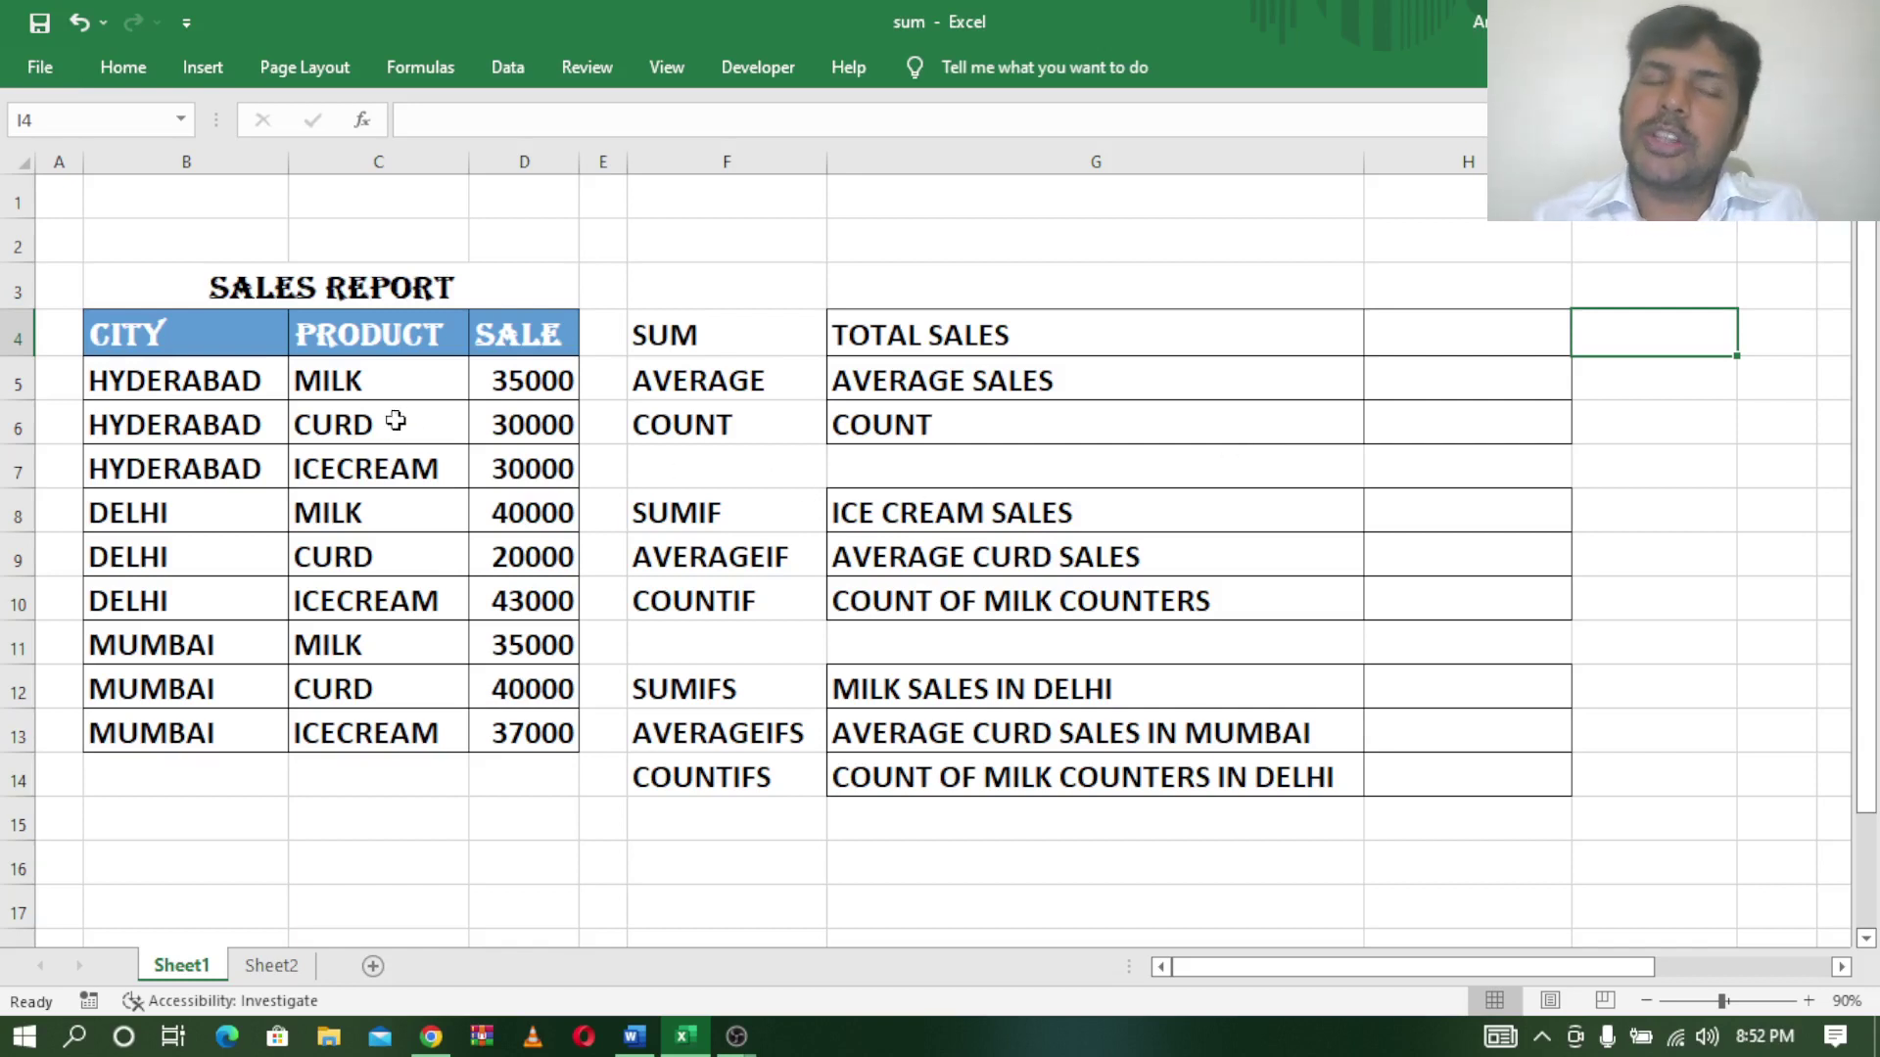
{"action": "left_click", "coordinate": [1107, 347]}
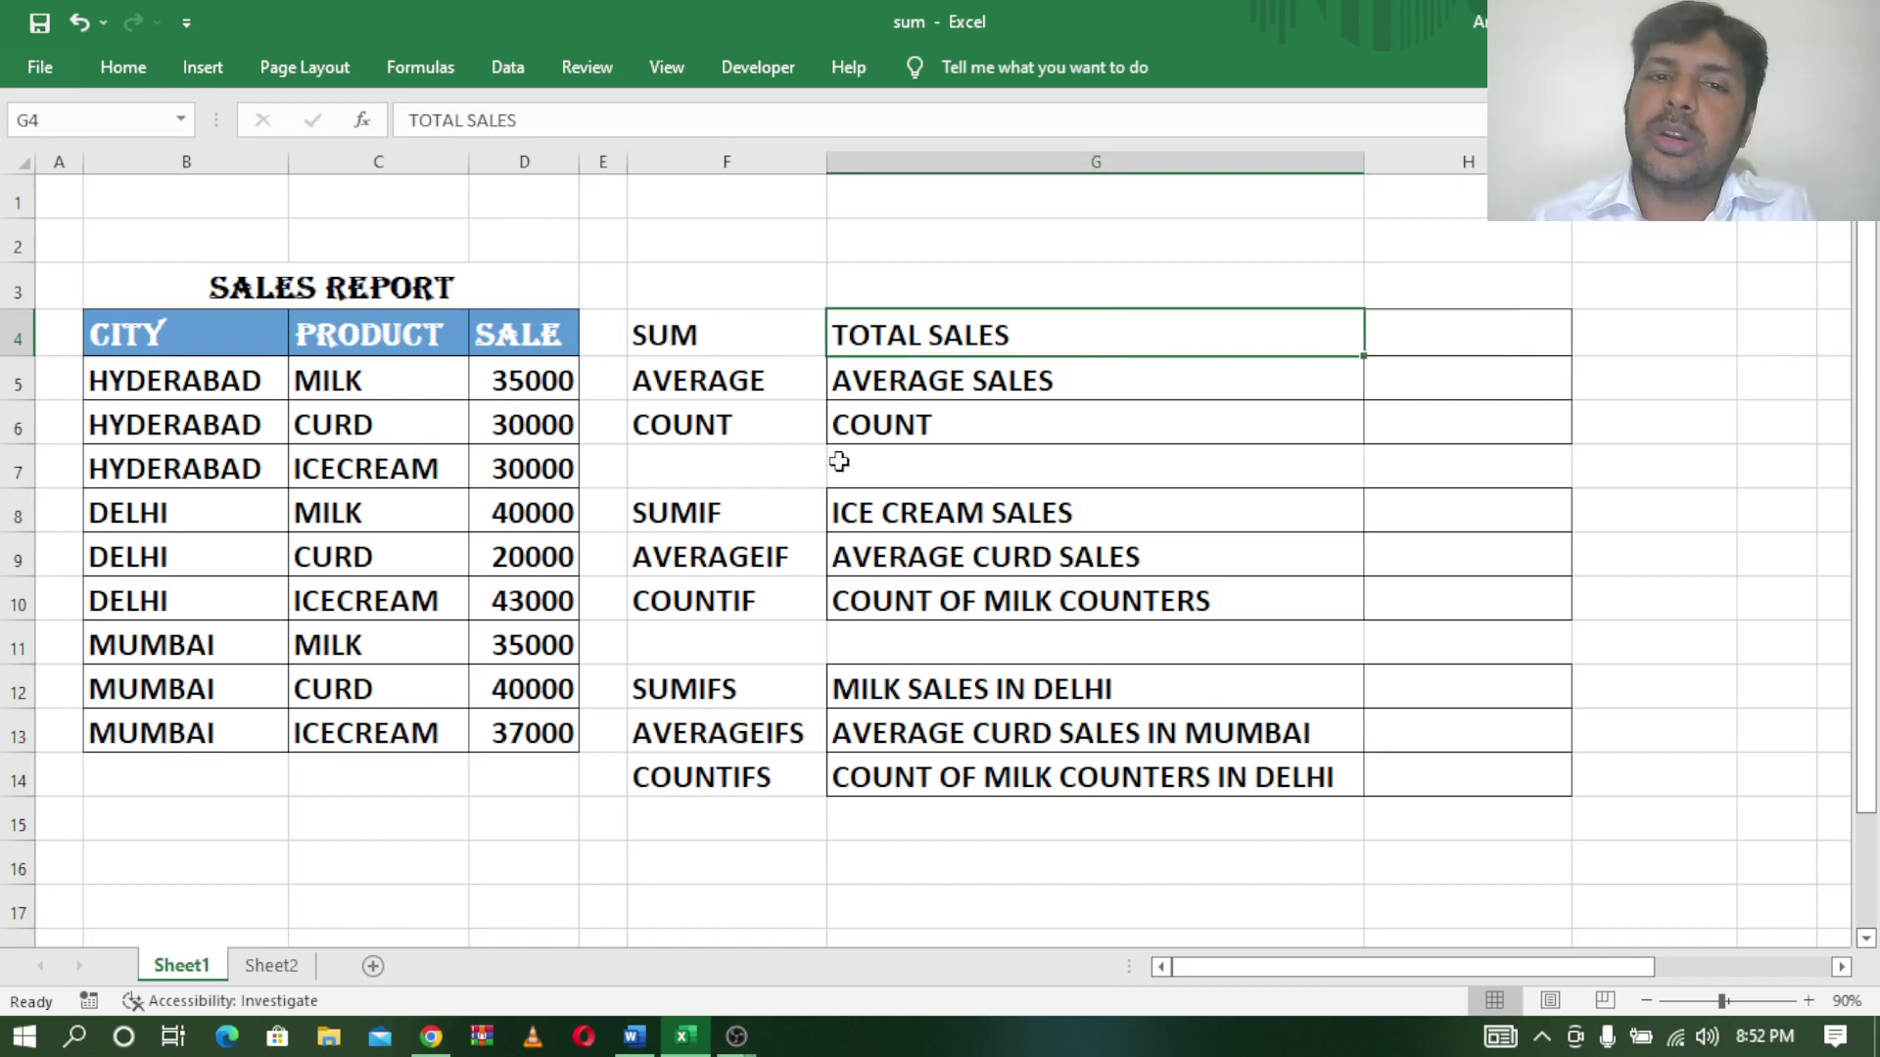
{"action": "left_click_drag", "start_coordinate": [537, 382], "coordinate": [529, 733]}
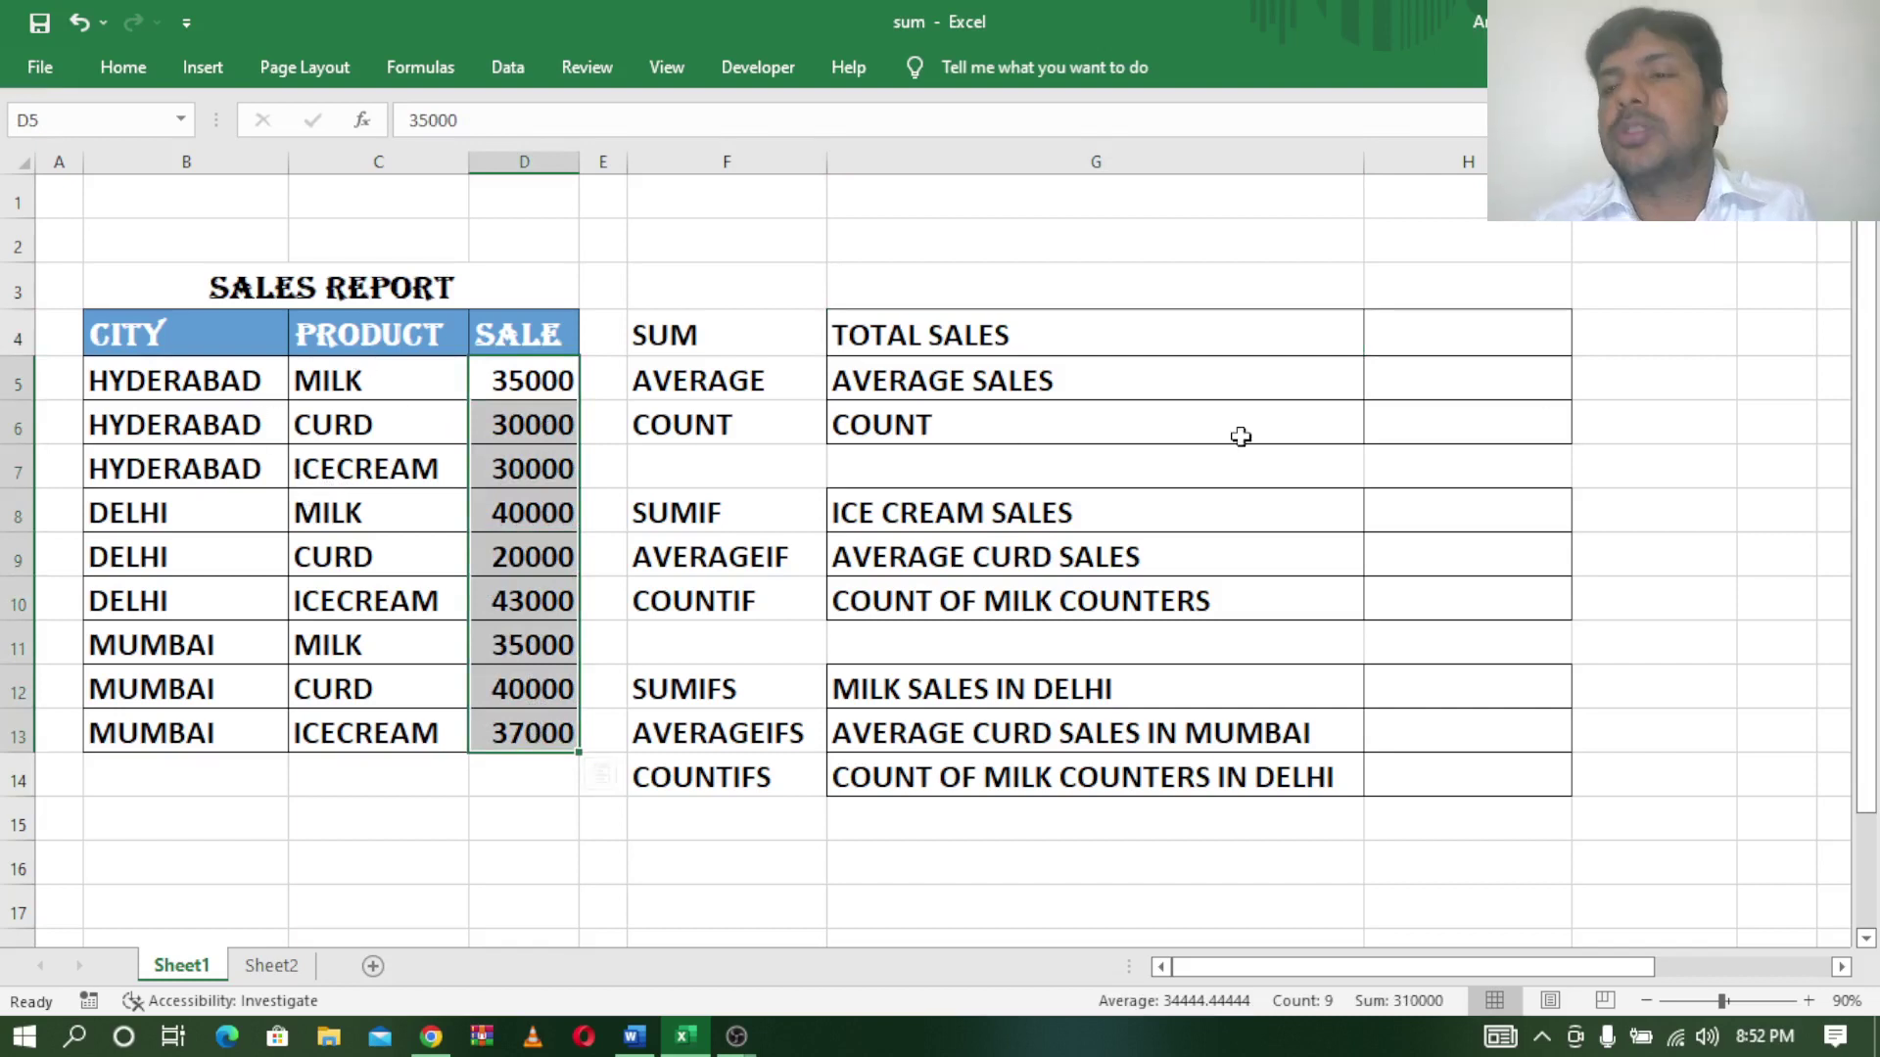
{"action": "left_click", "coordinate": [1454, 328]}
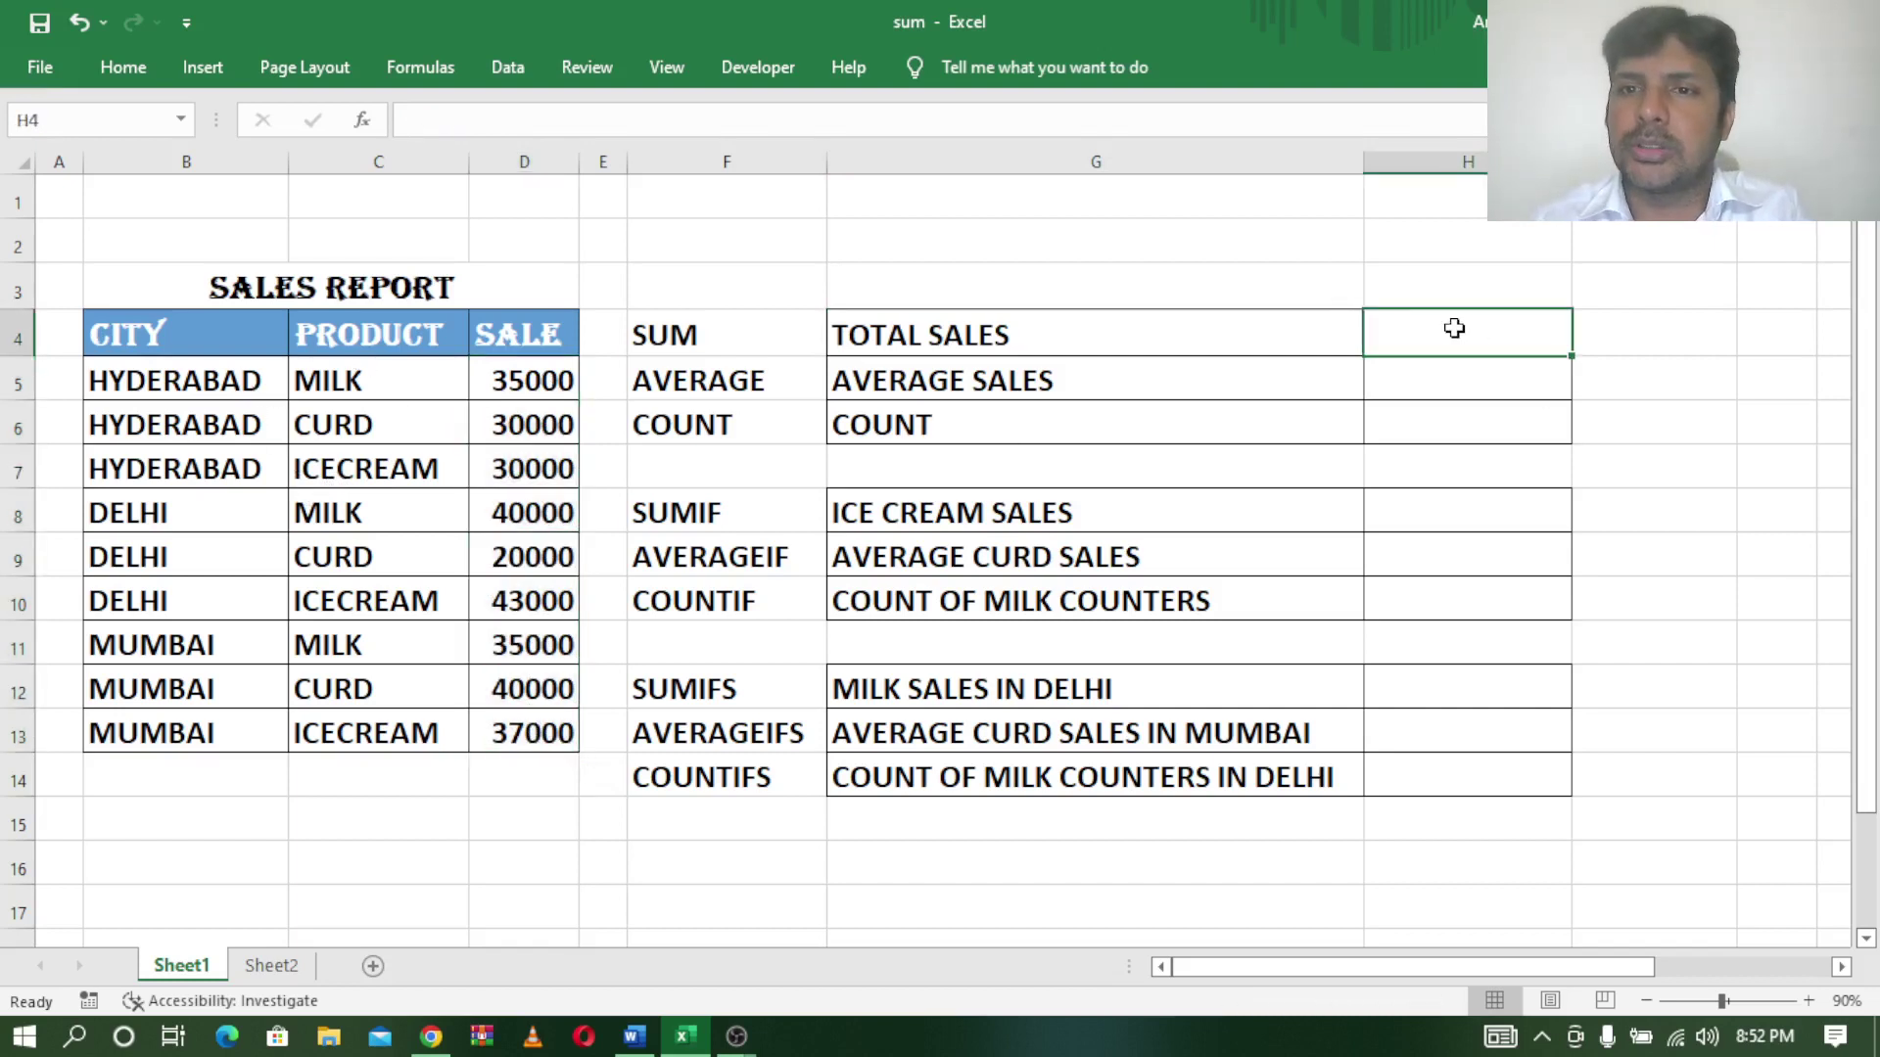
{"action": "left_click", "coordinate": [1464, 291]}
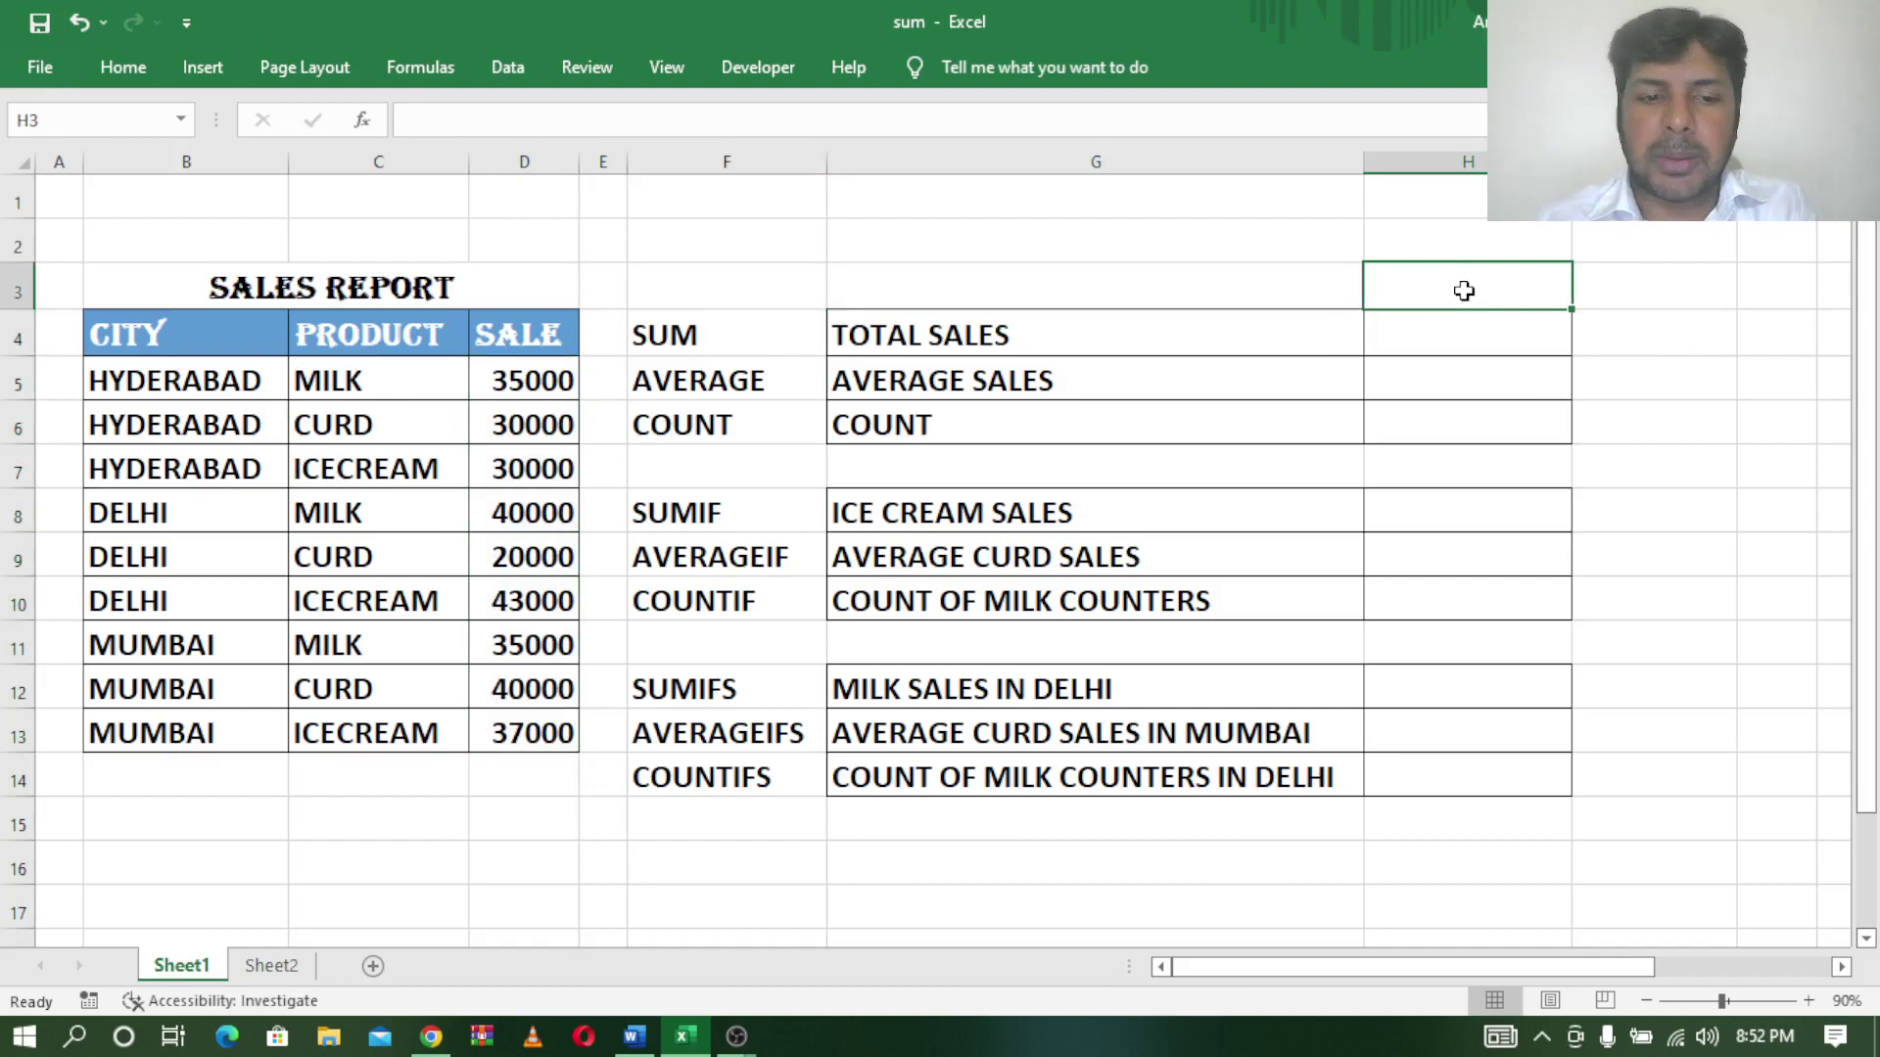
Enter the headings 'vba' in H3 and 'excel' in I3.
{"action": "type", "text": "vba"}
{"action": "key", "text": "Tab"}
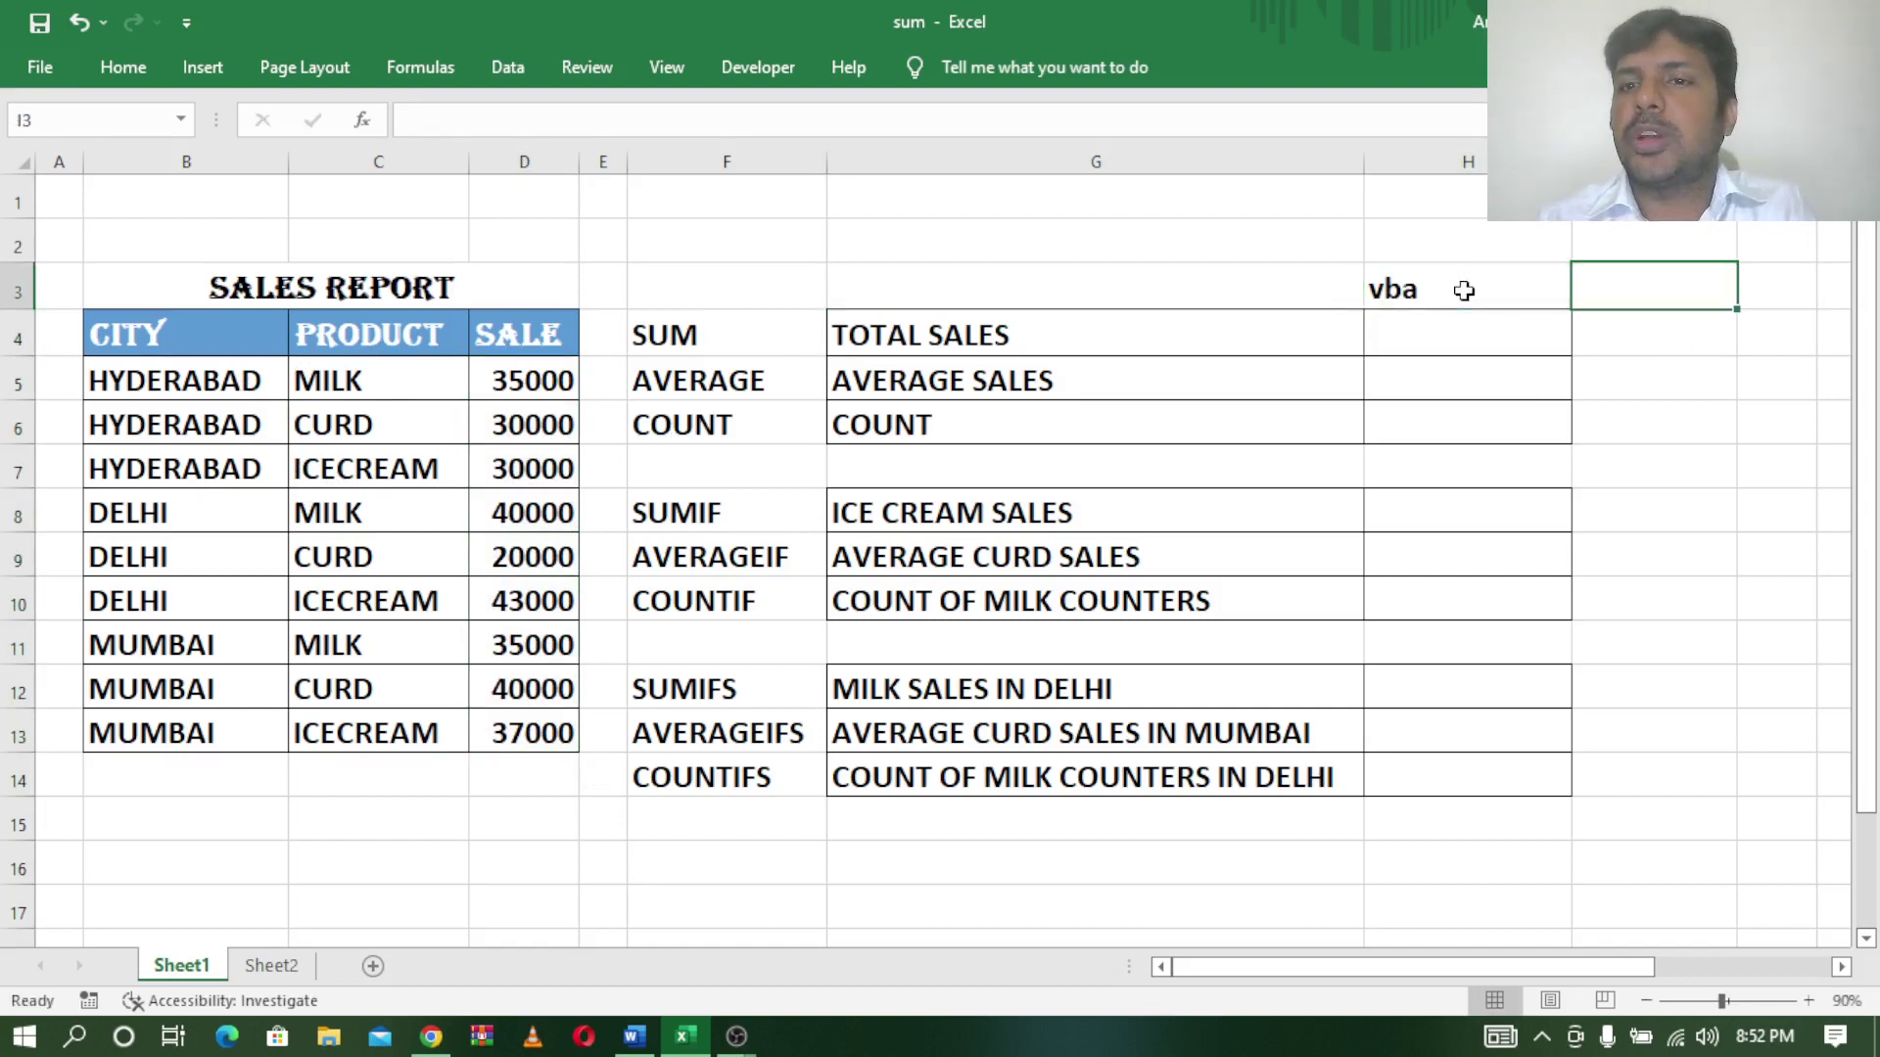
{"action": "type", "text": "excl"}
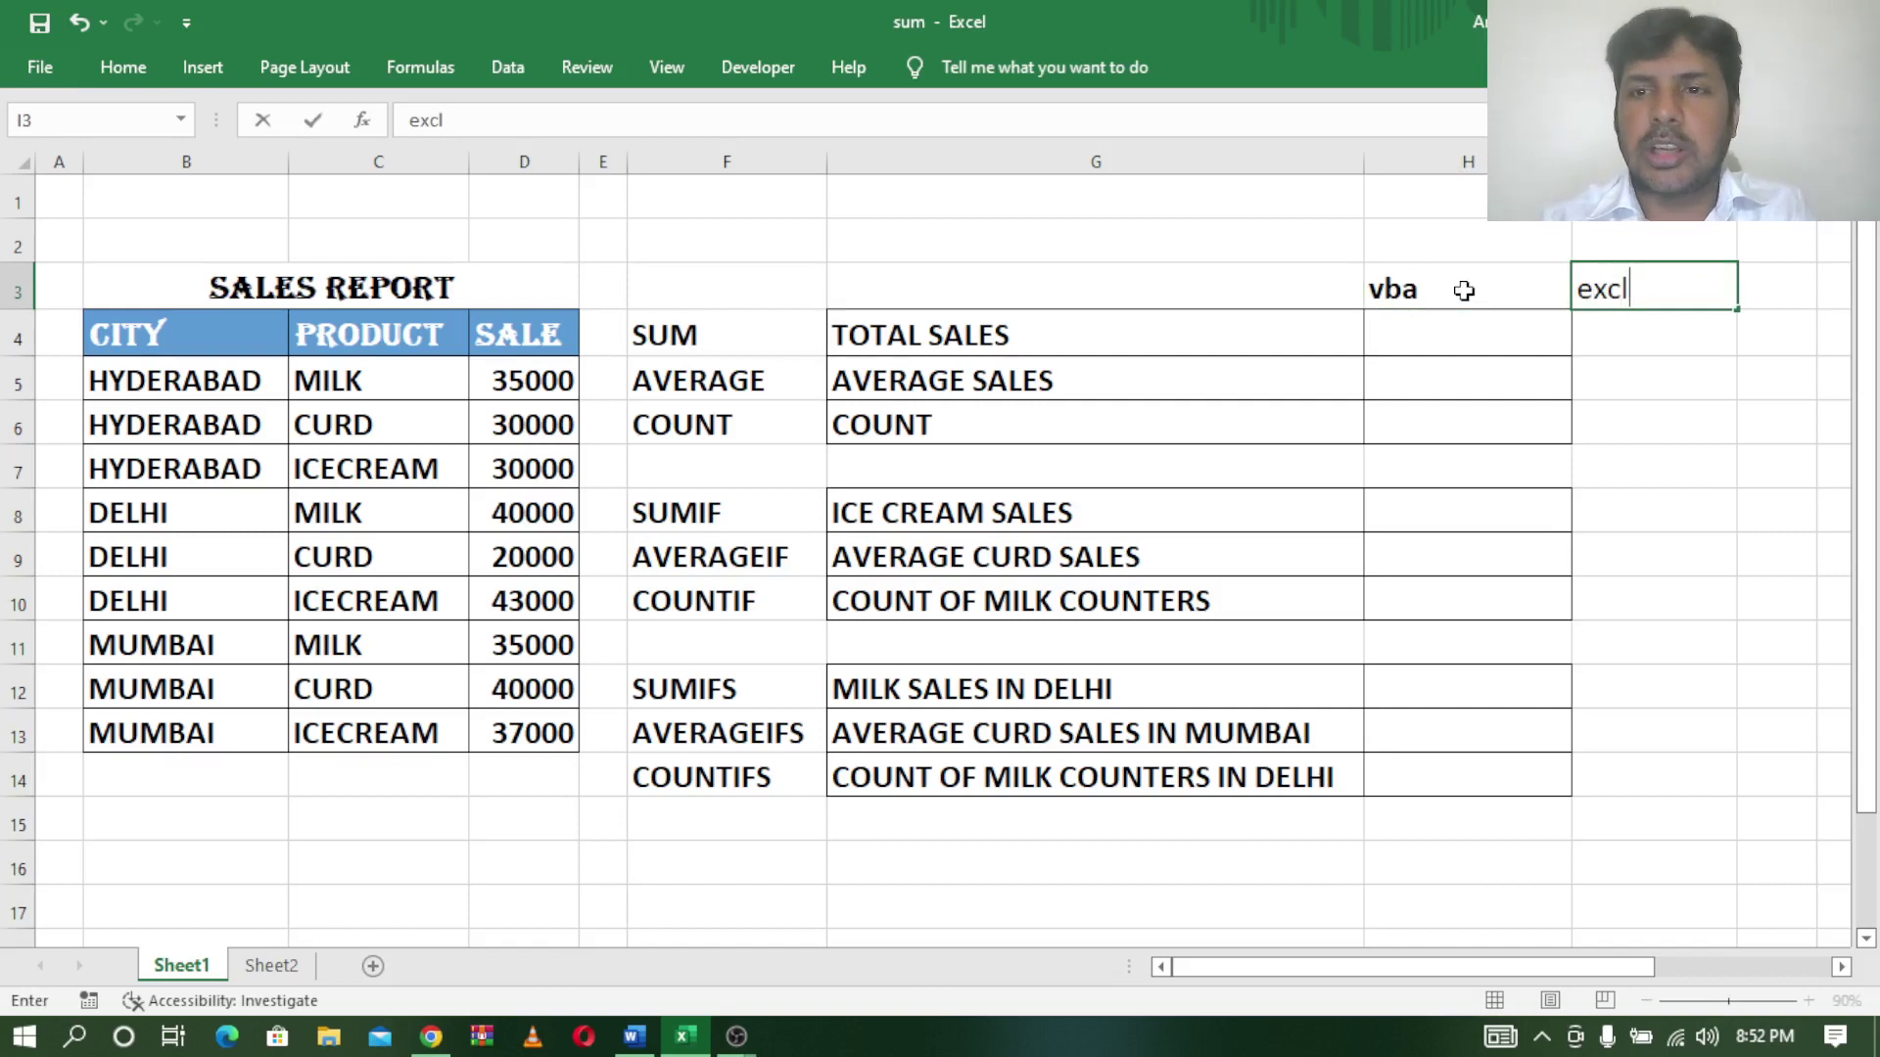
{"action": "key", "text": "BackSpace"}
{"action": "type", "text": "el"}
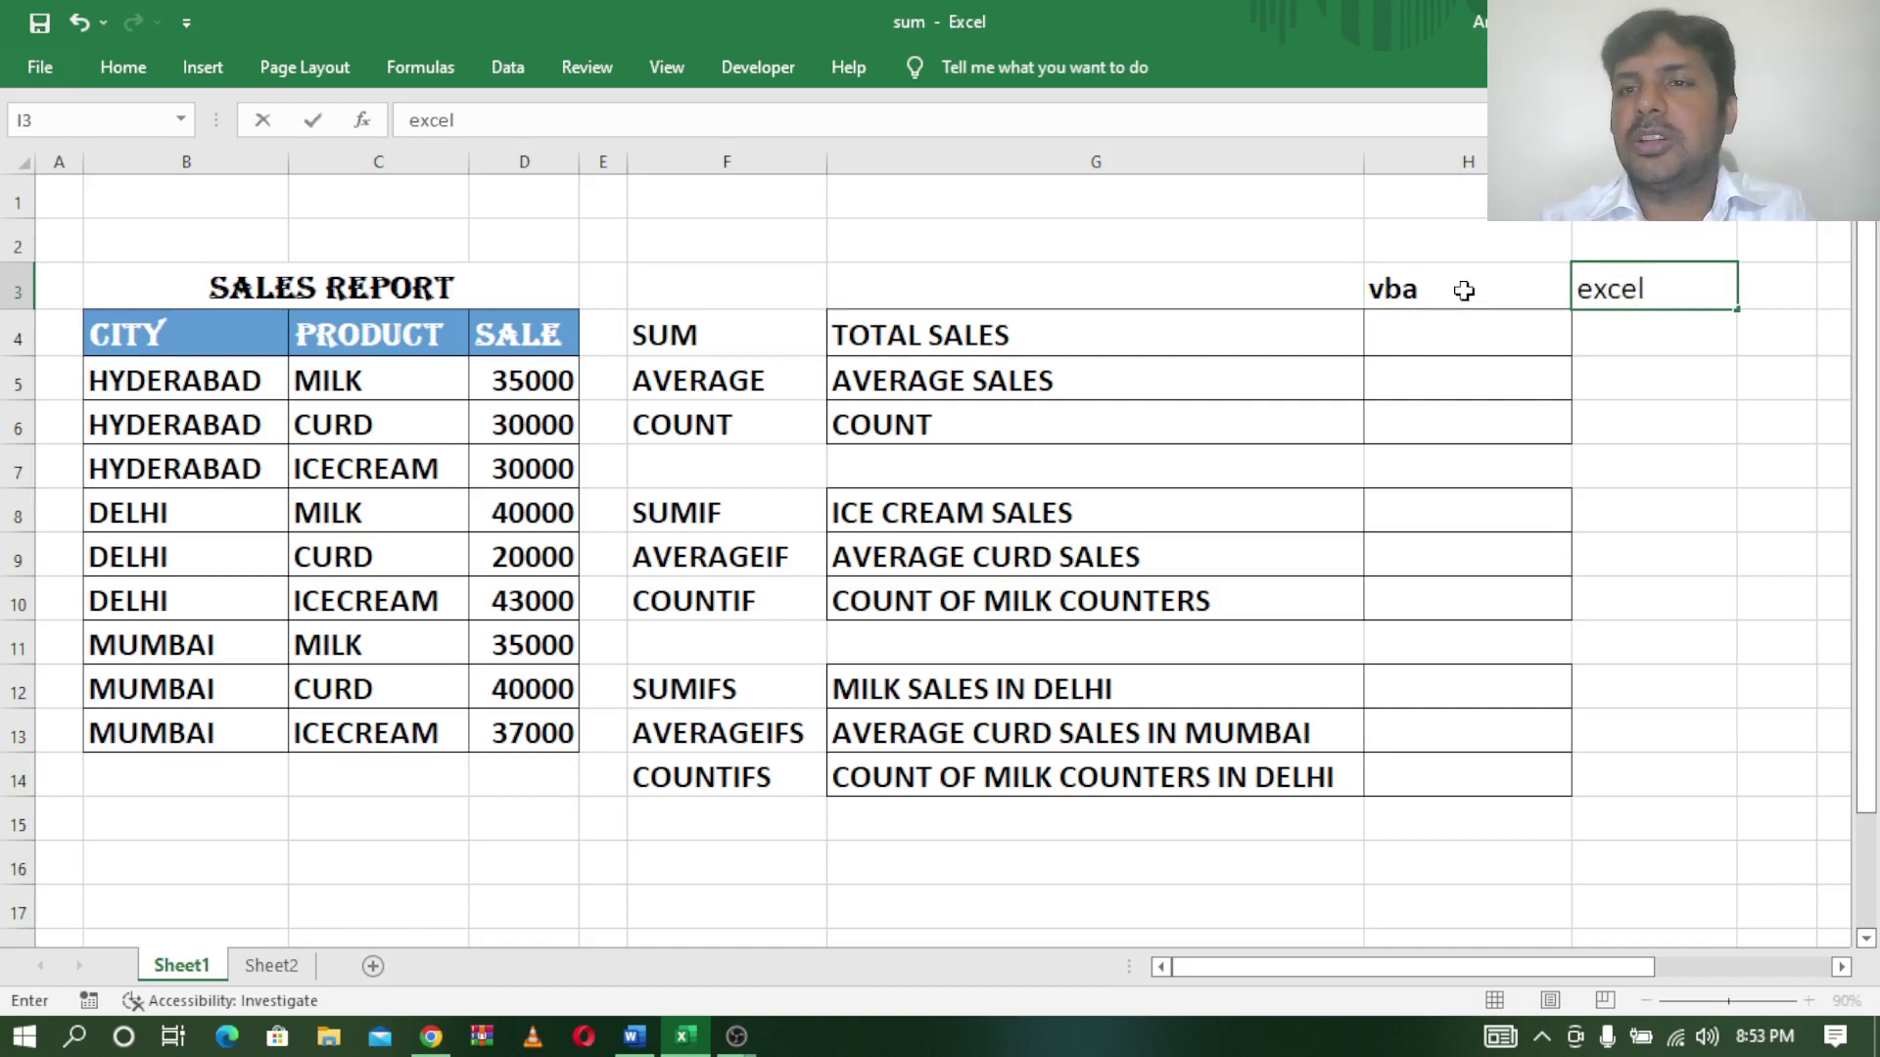
Apply All Borders to I4:I6, I8:I10 and I12:I14.
{"action": "left_click_drag", "start_coordinate": [1657, 325], "coordinate": [1647, 431]}
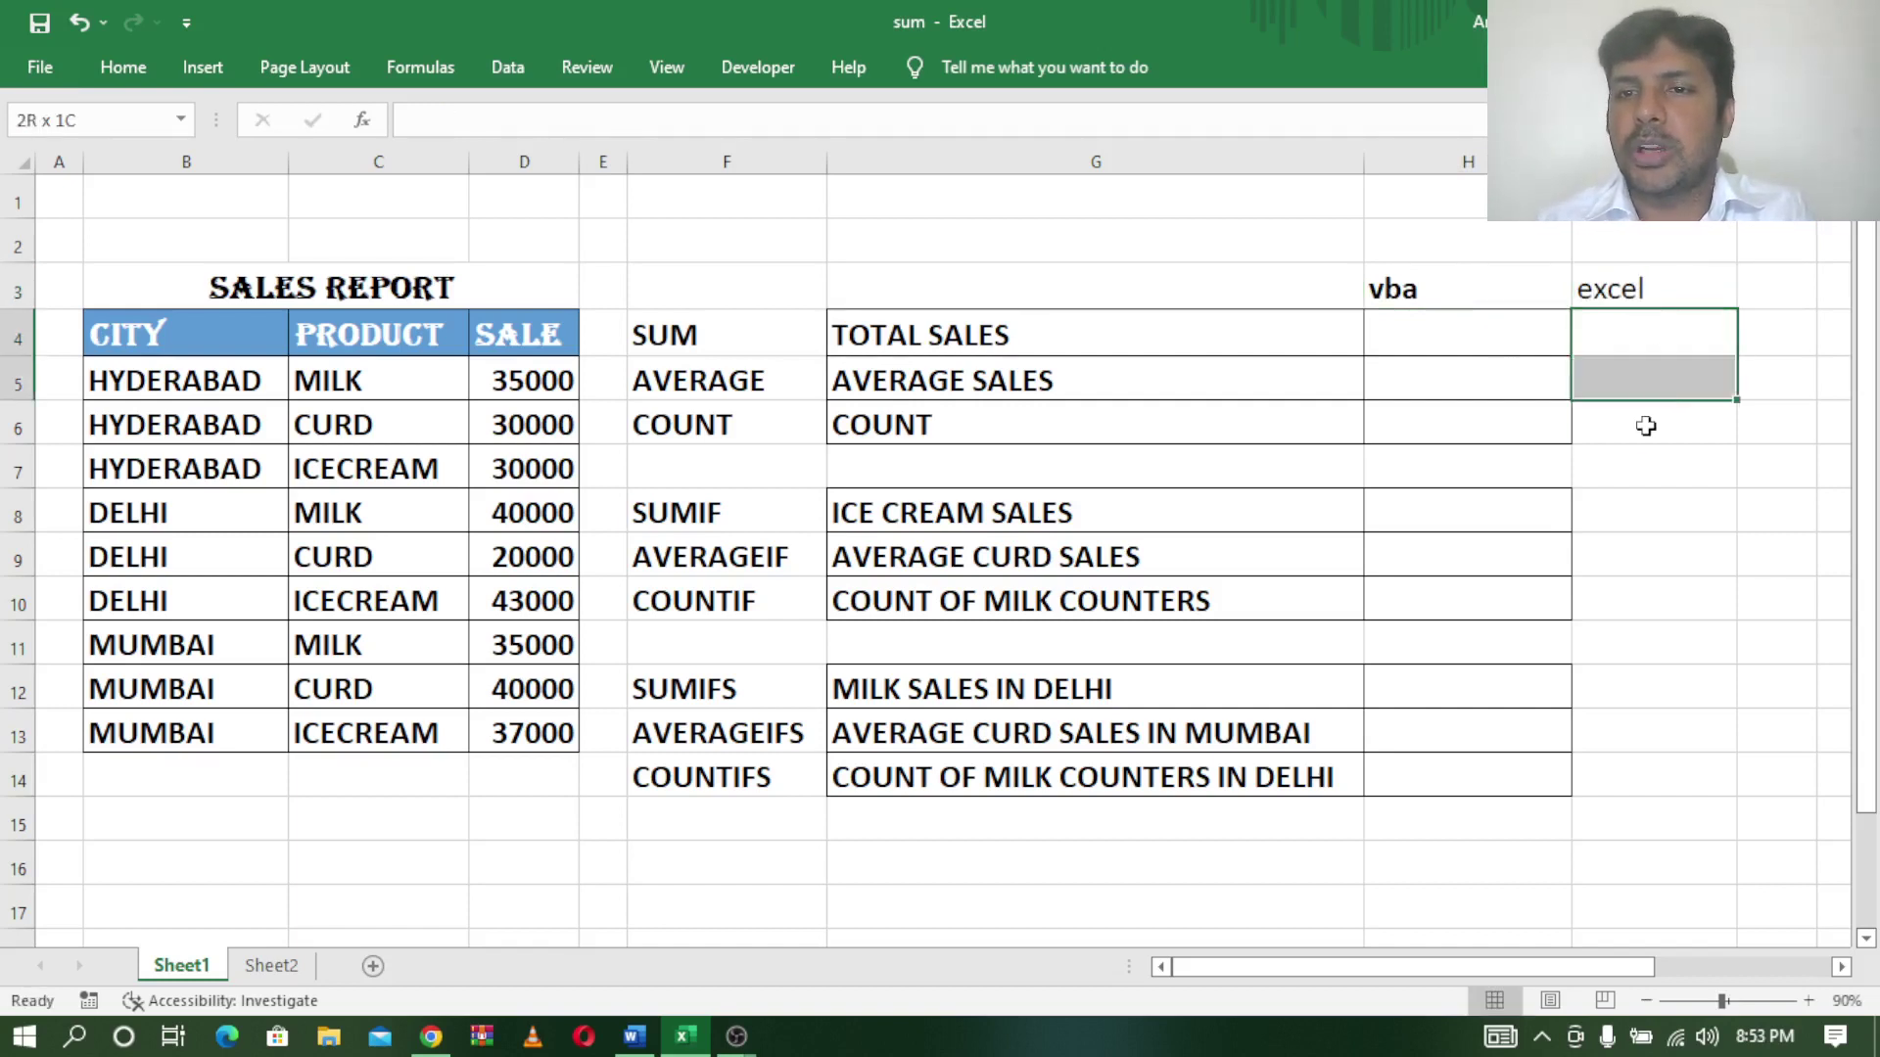
{"action": "left_click", "coordinate": [121, 67]}
{"action": "left_click", "coordinate": [312, 165]}
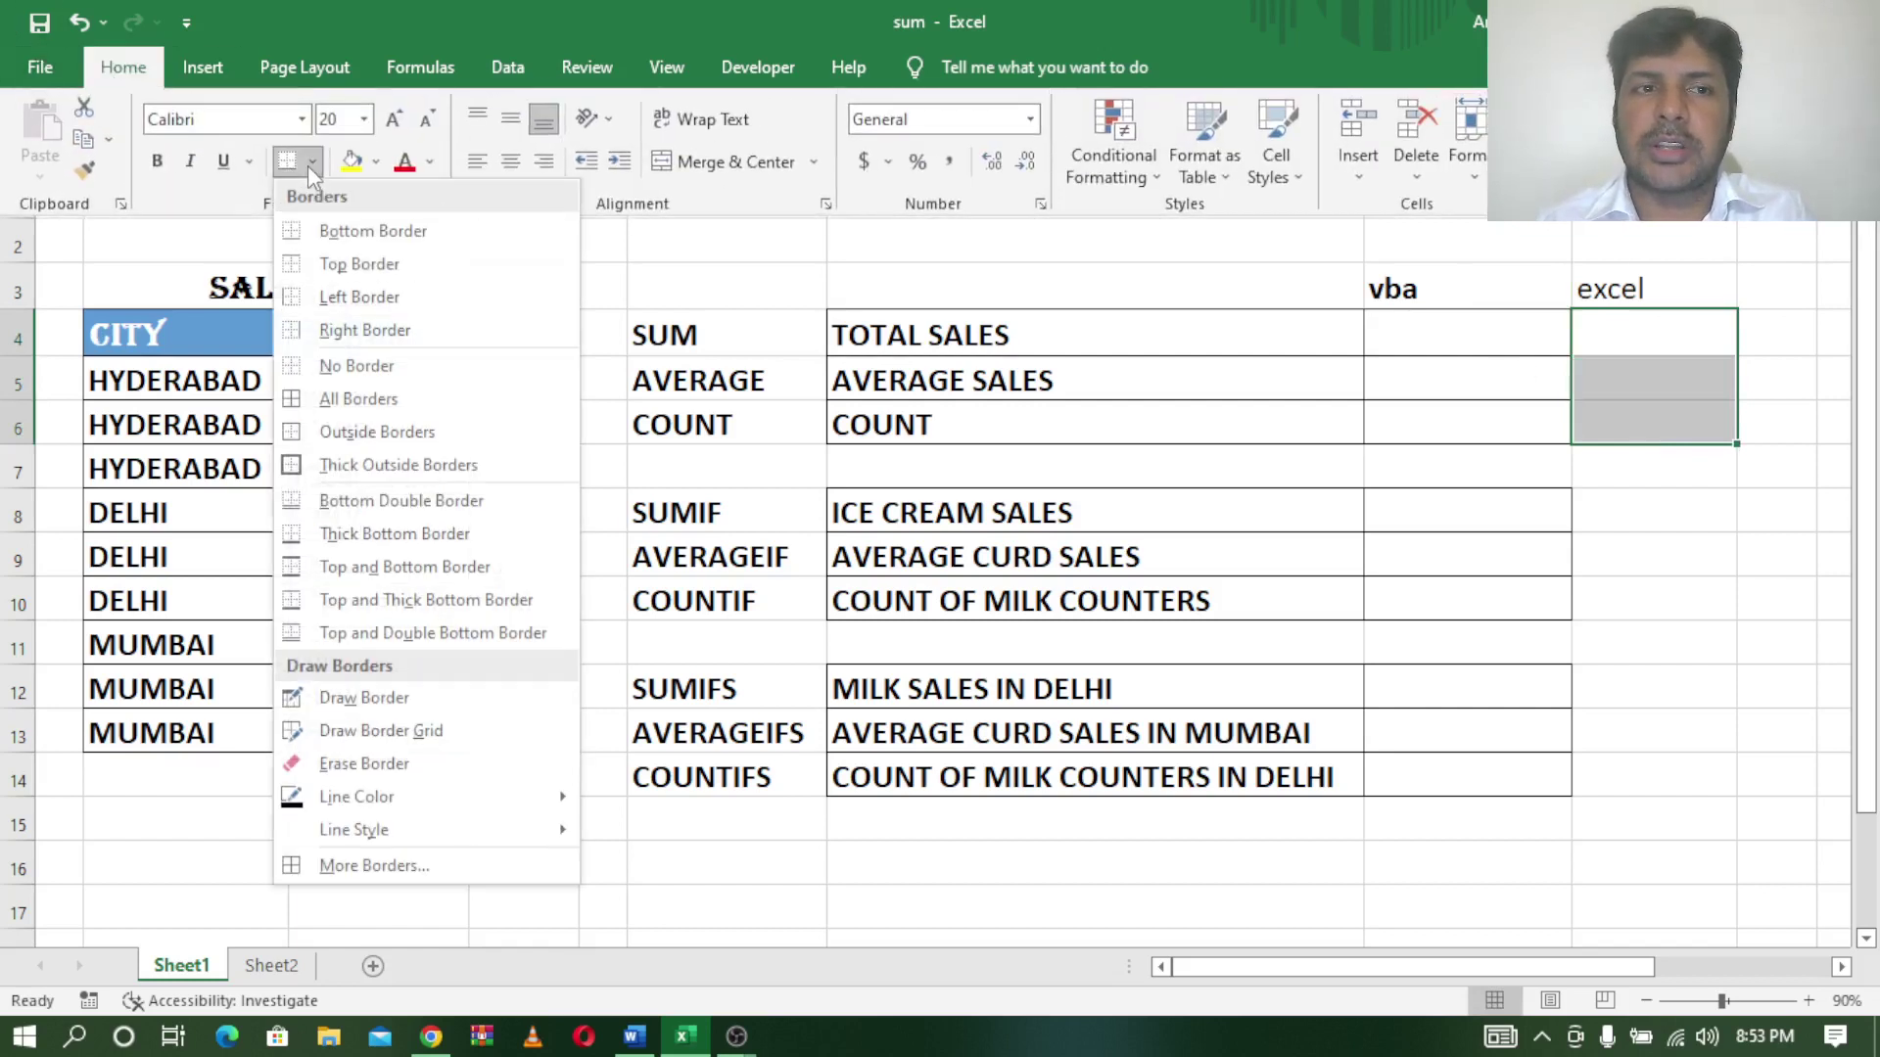
{"action": "left_click", "coordinate": [372, 395]}
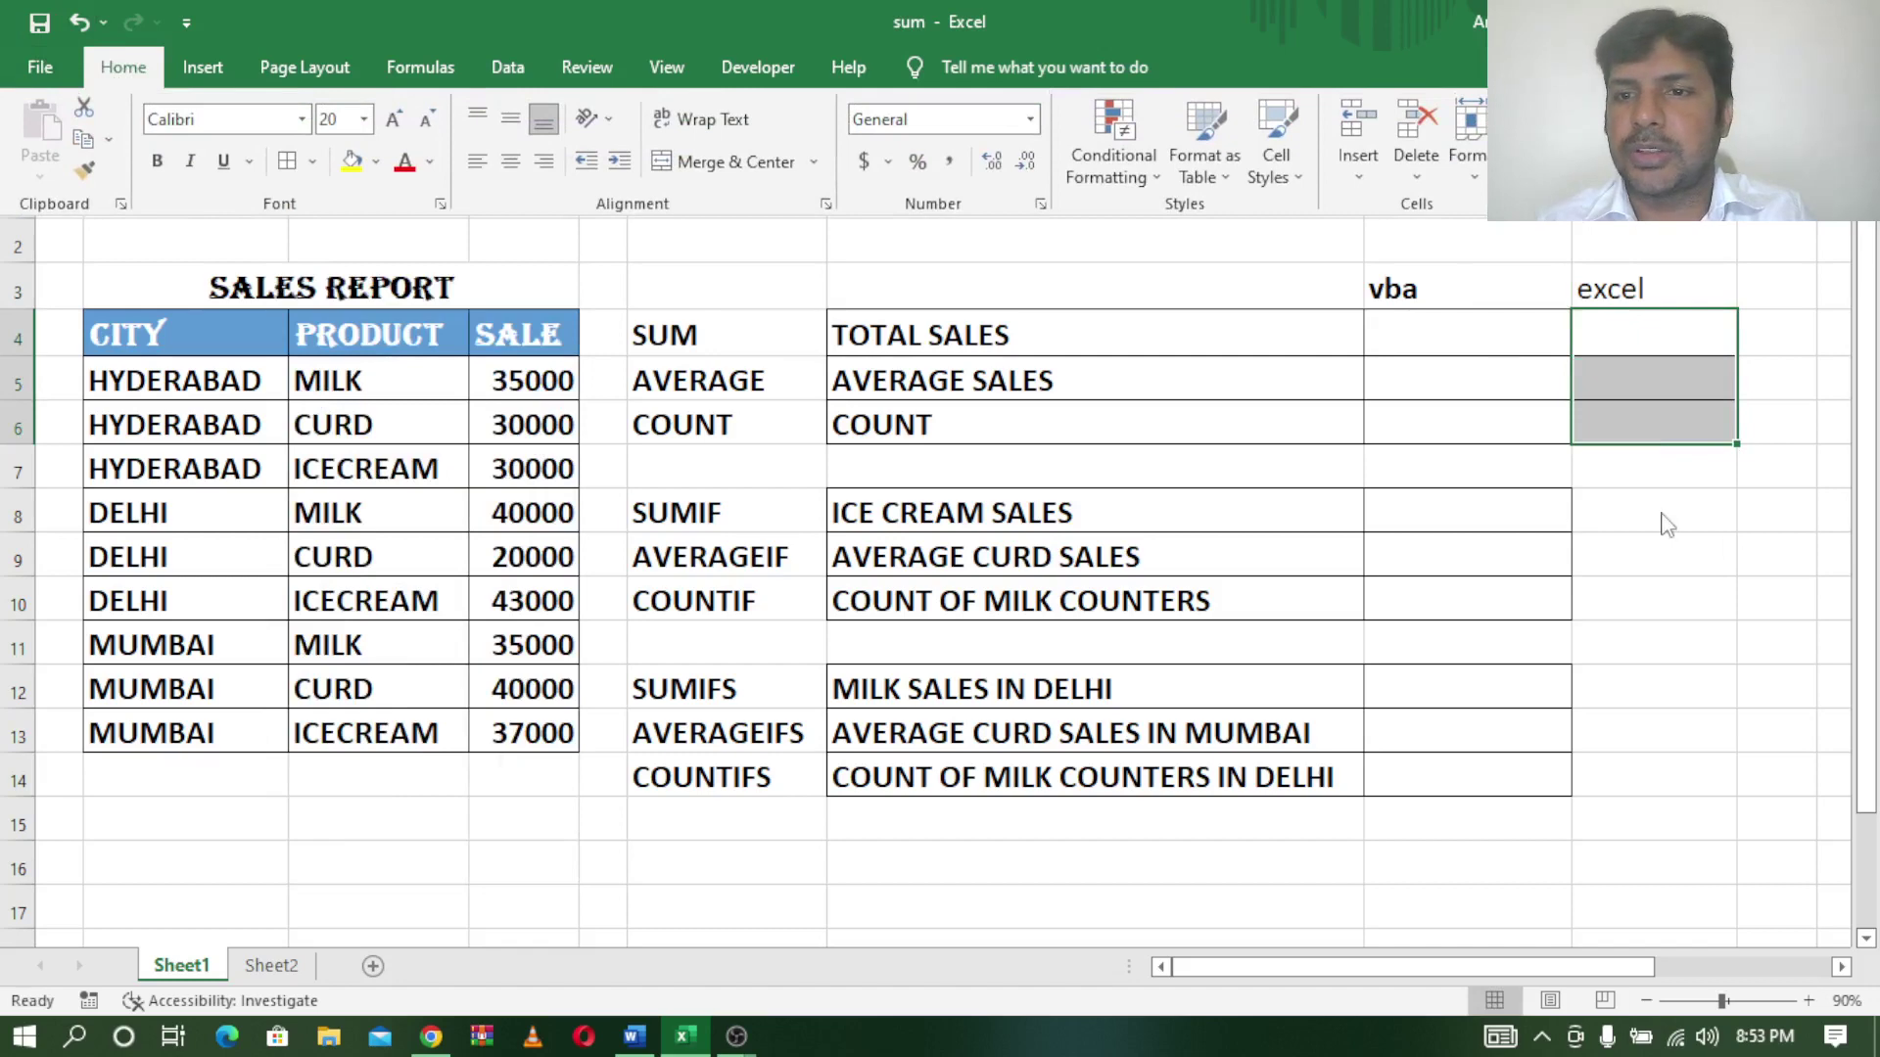
{"action": "left_click_drag", "start_coordinate": [1655, 511], "coordinate": [1653, 598]}
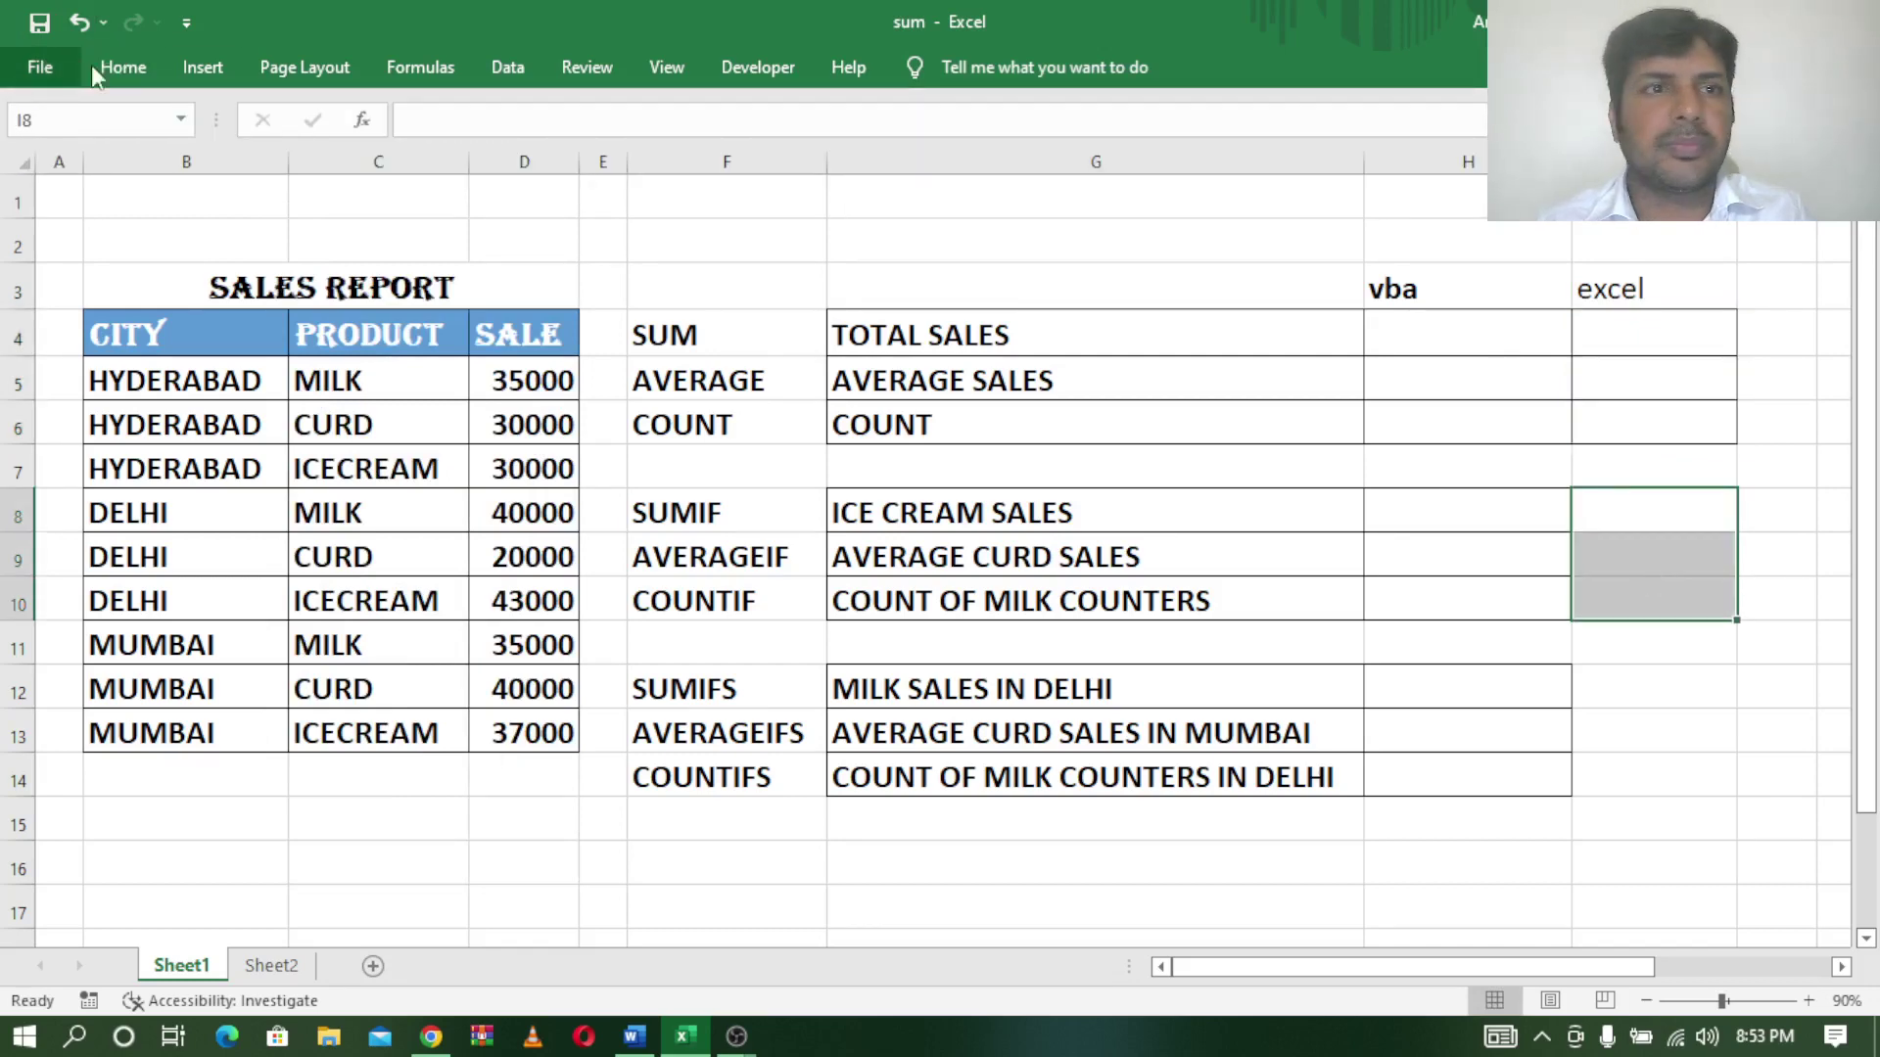
{"action": "left_click", "coordinate": [121, 68]}
{"action": "left_click", "coordinate": [287, 161]}
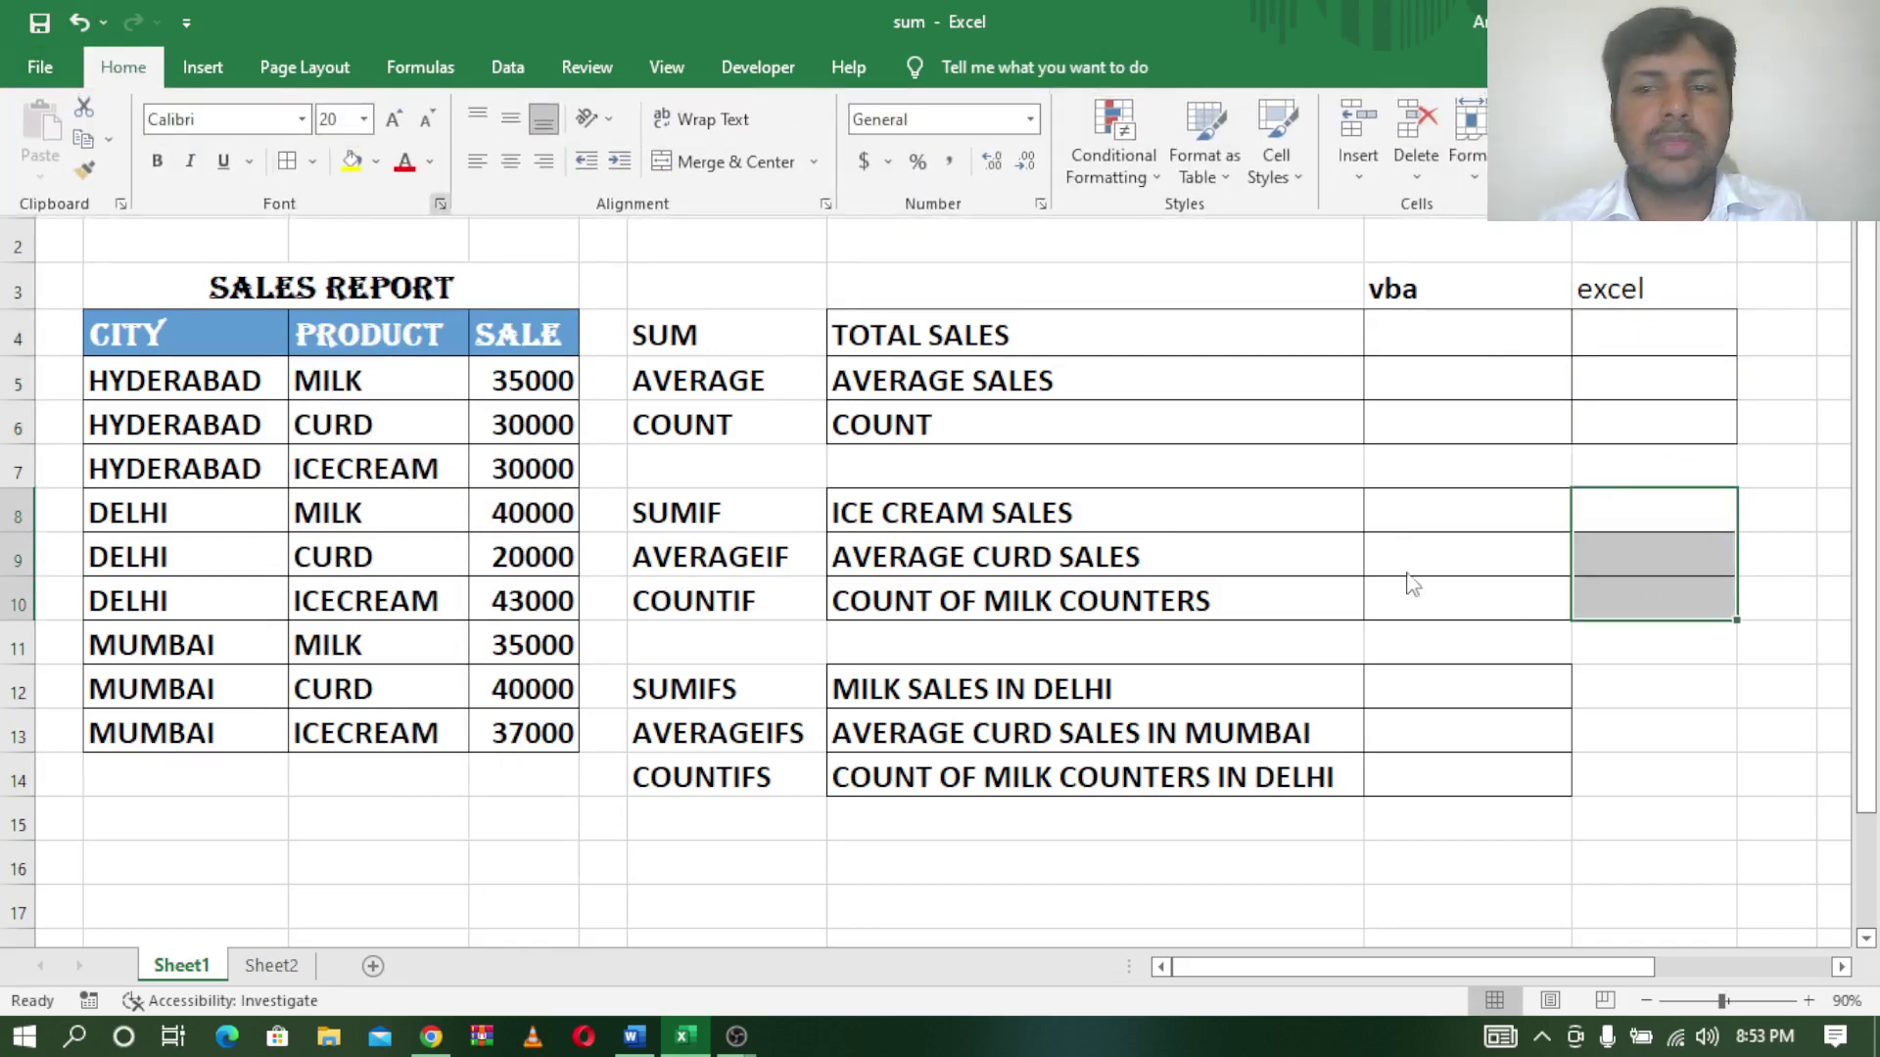
{"action": "left_click_drag", "start_coordinate": [1679, 686], "coordinate": [1677, 772]}
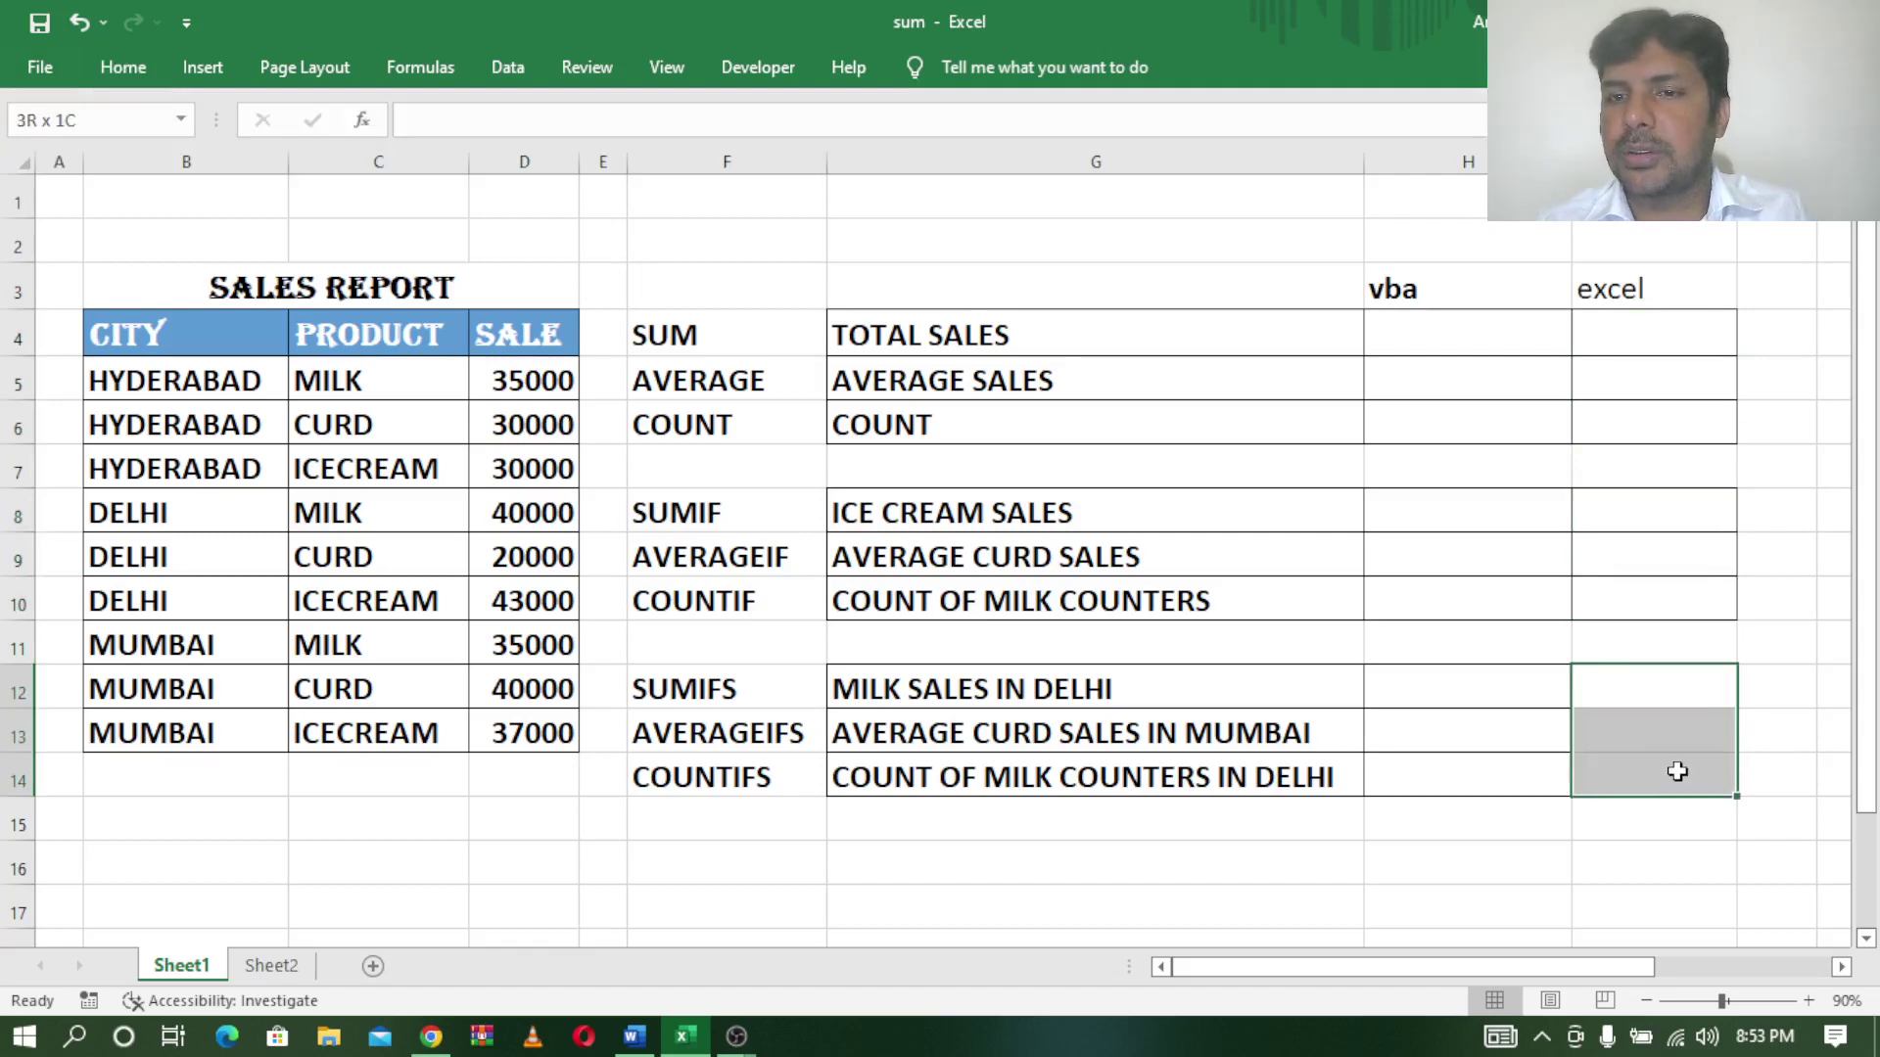
{"action": "left_click", "coordinate": [123, 67]}
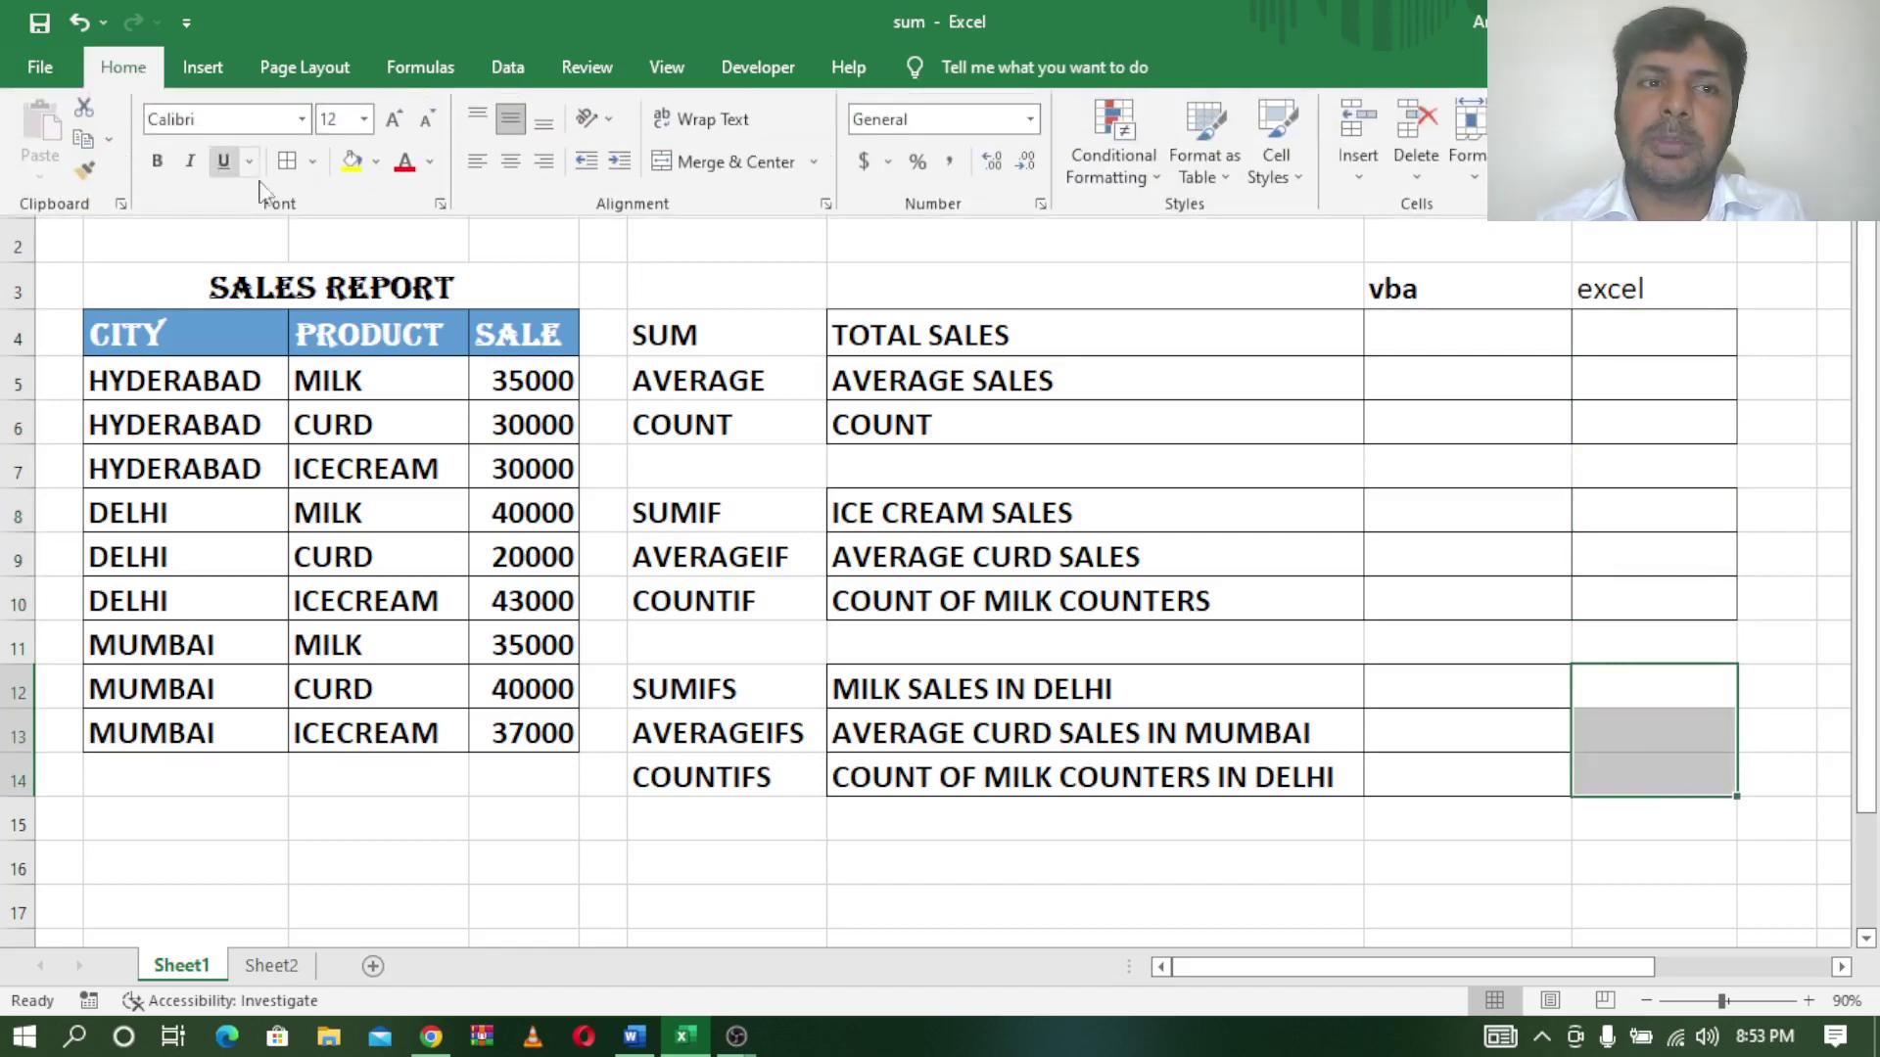
{"action": "left_click", "coordinate": [286, 161]}
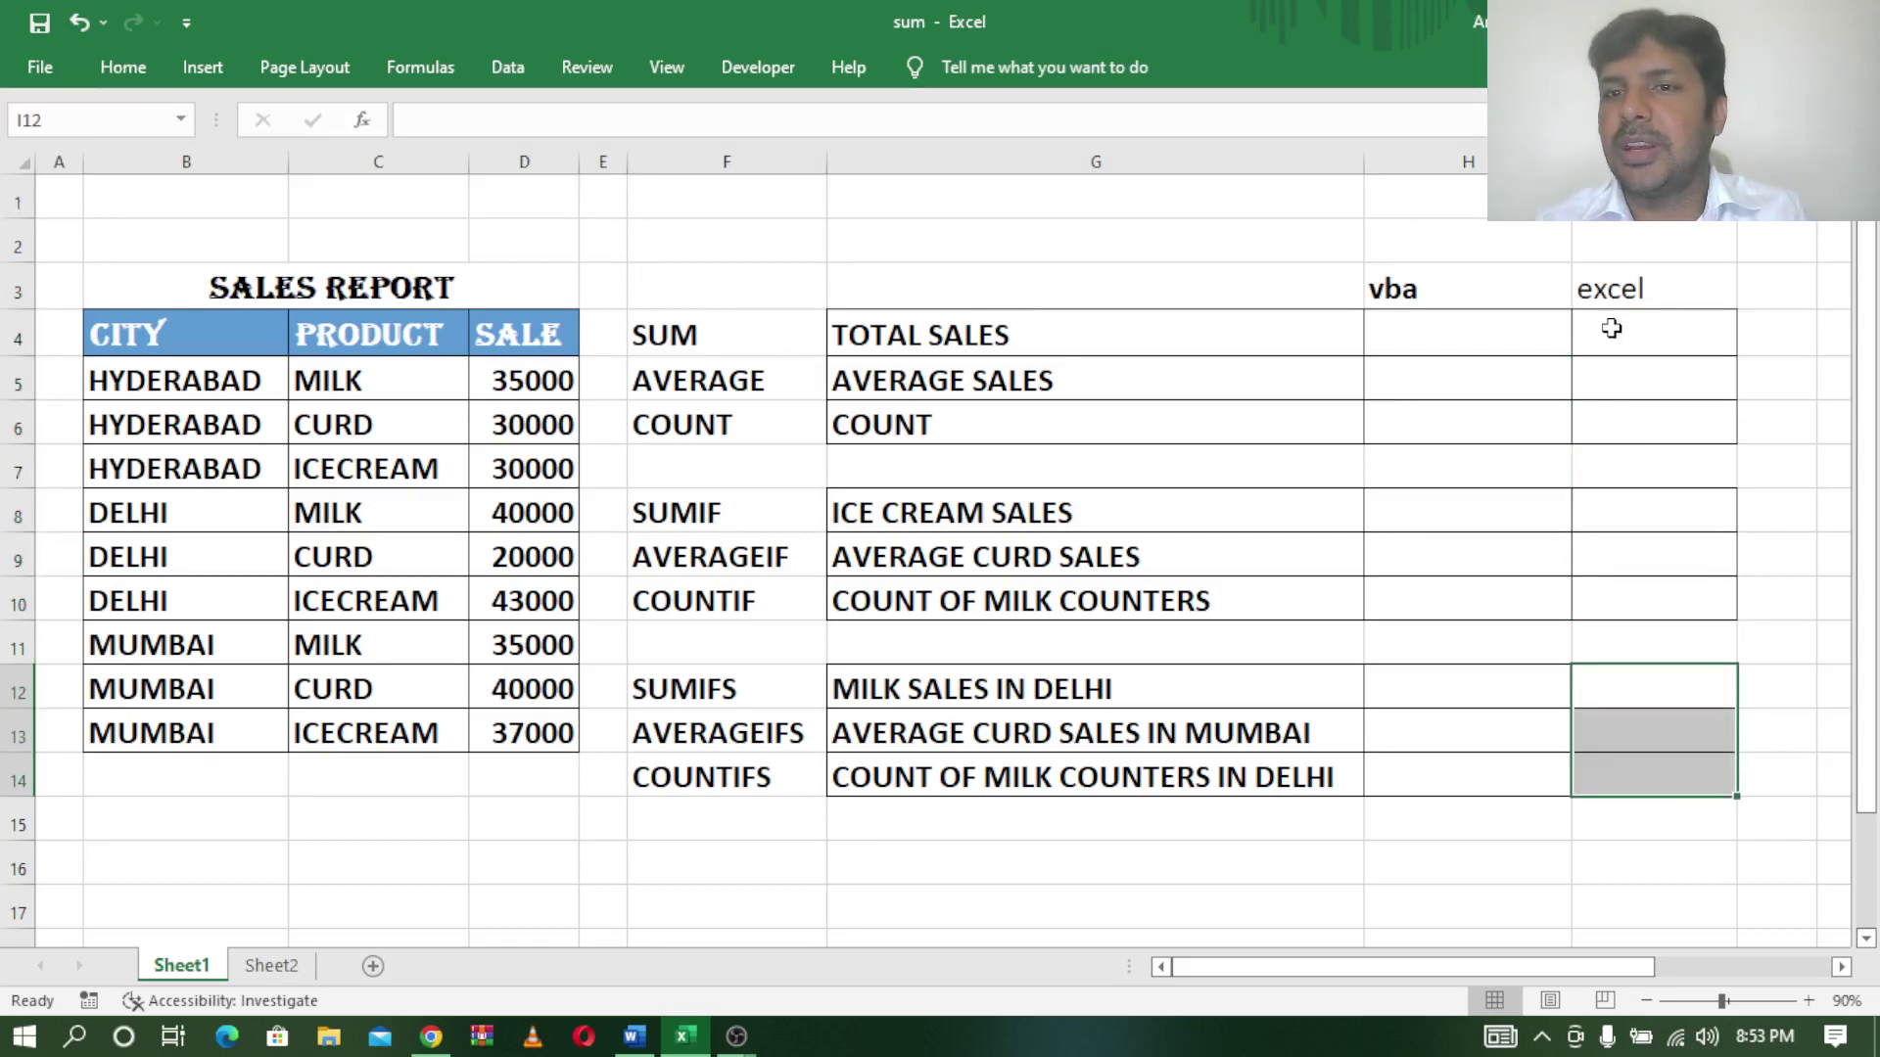
{"action": "left_click", "coordinate": [1612, 331]}
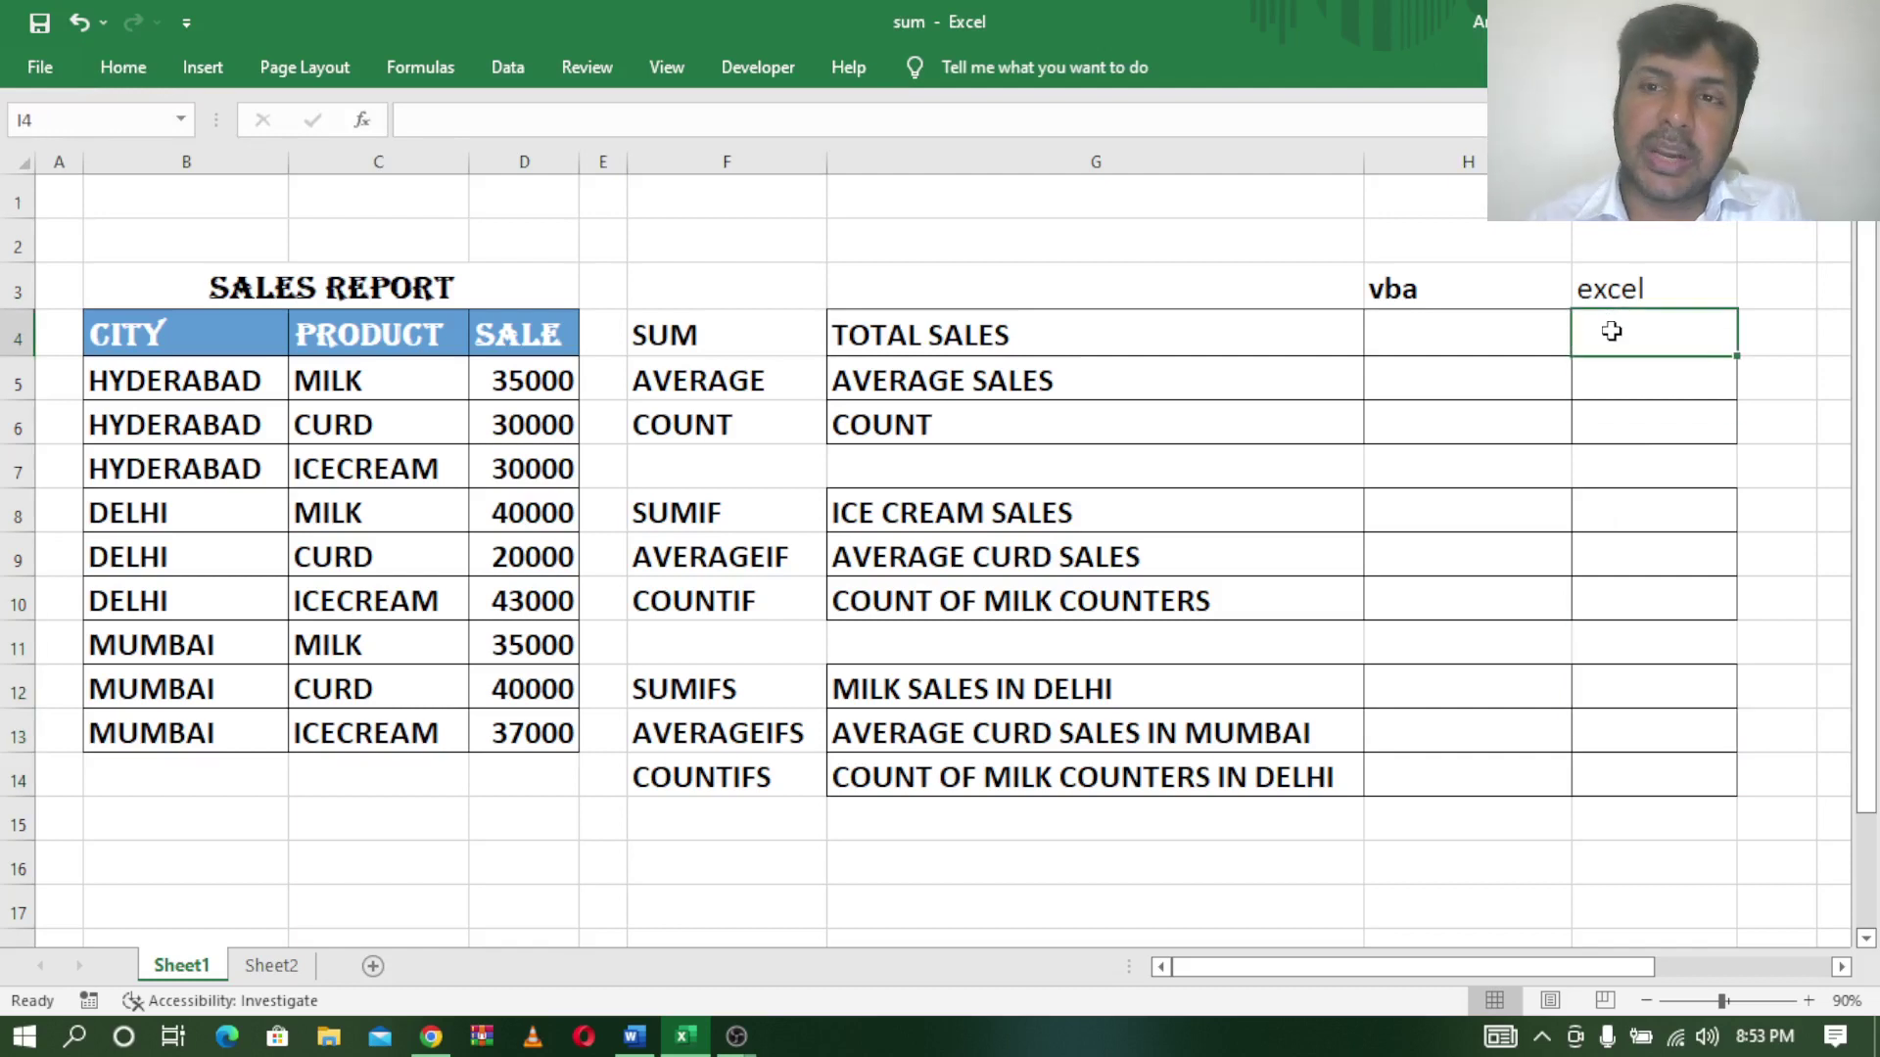
Enter =SUM(D5:D13) in I4 to get 310000, then select H4.
{"action": "type", "text": "="}
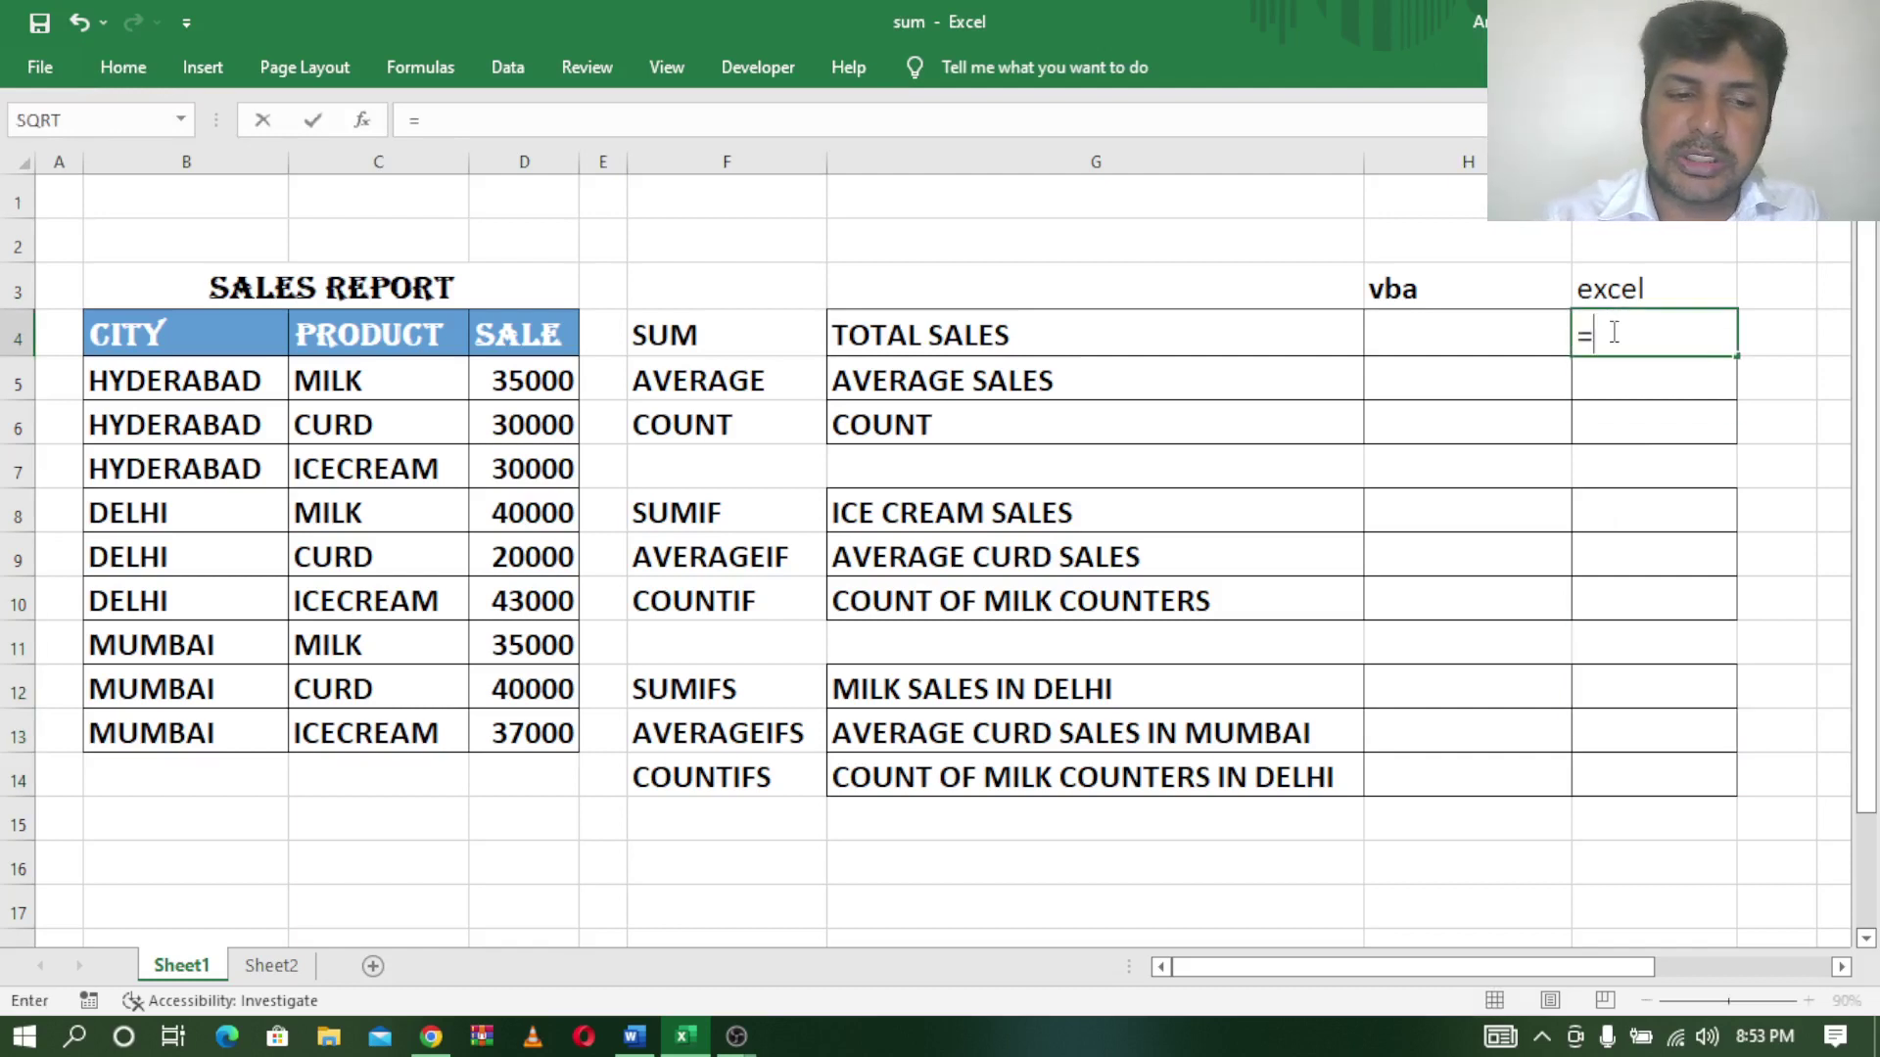
{"action": "type", "text": "sum("}
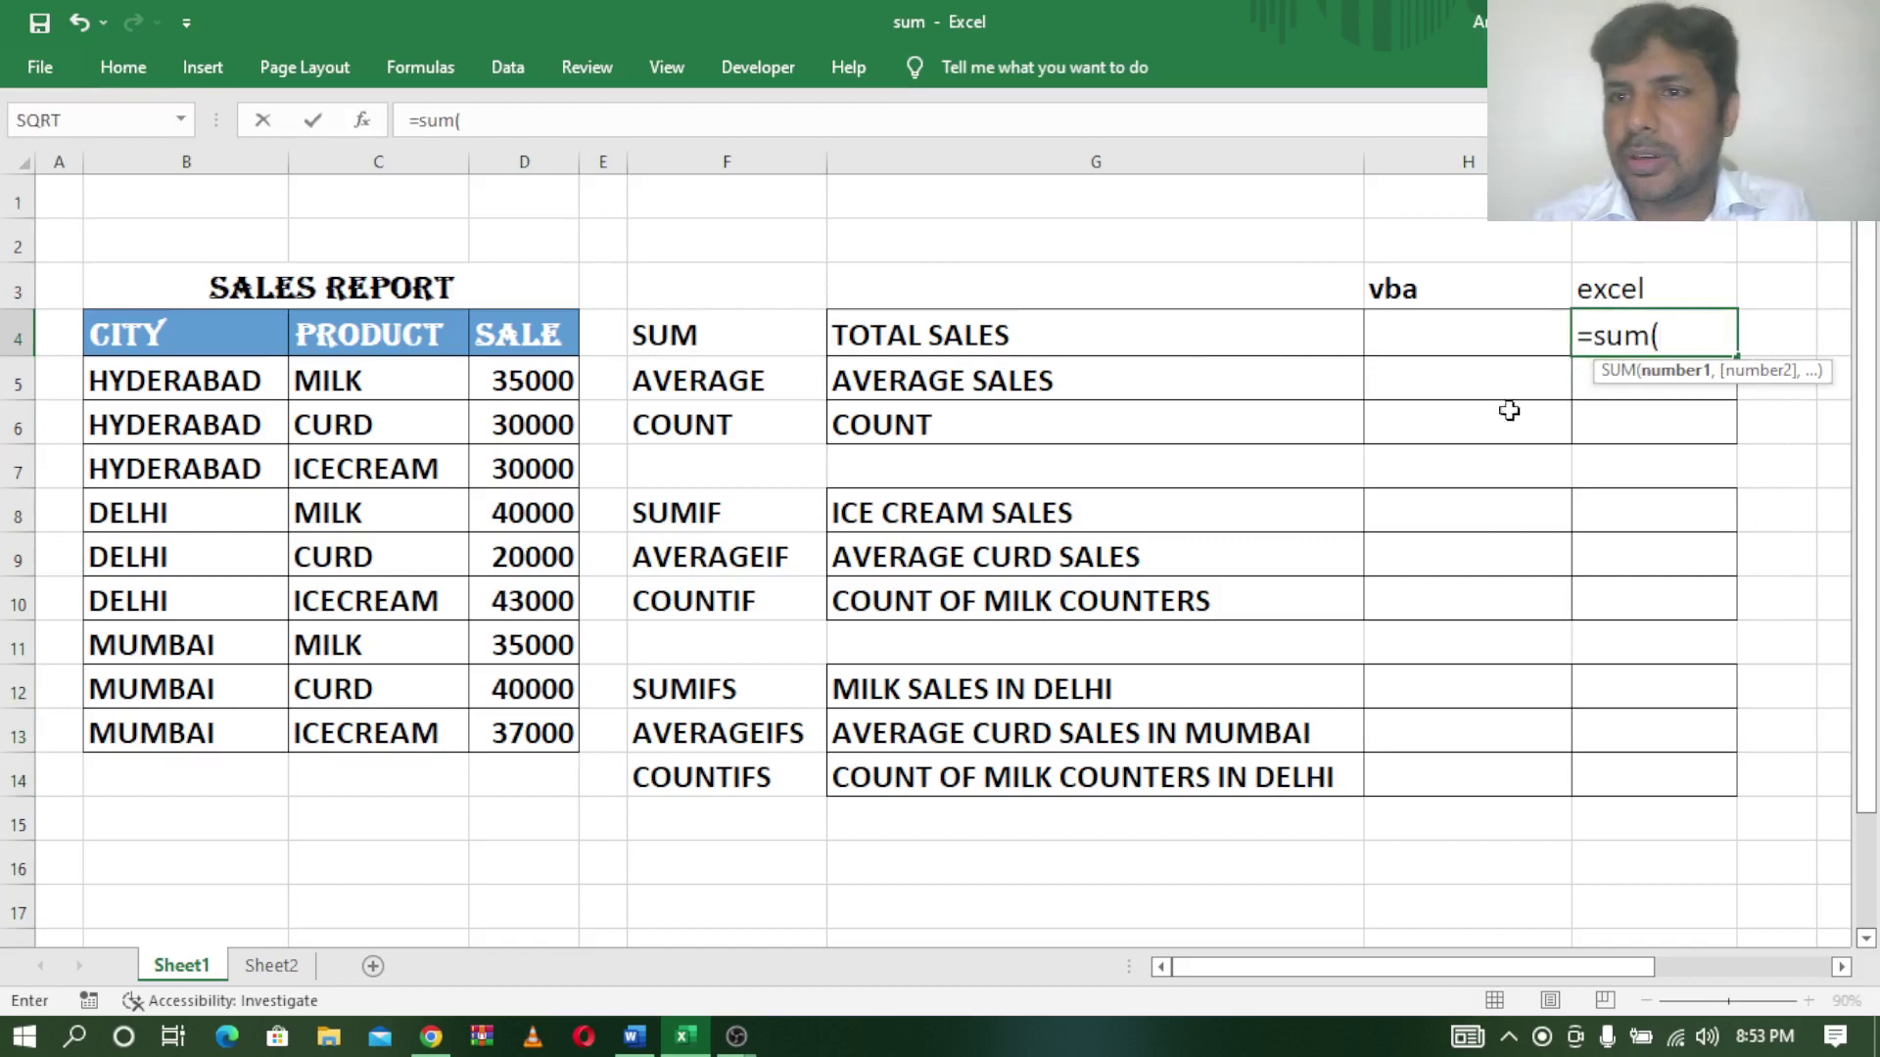
{"action": "mouse_move", "coordinate": [514, 382]}
{"action": "left_mouse_down"}
{"action": "mouse_move", "coordinate": [496, 641]}
{"action": "mouse_move", "coordinate": [511, 727]}
{"action": "left_mouse_up"}
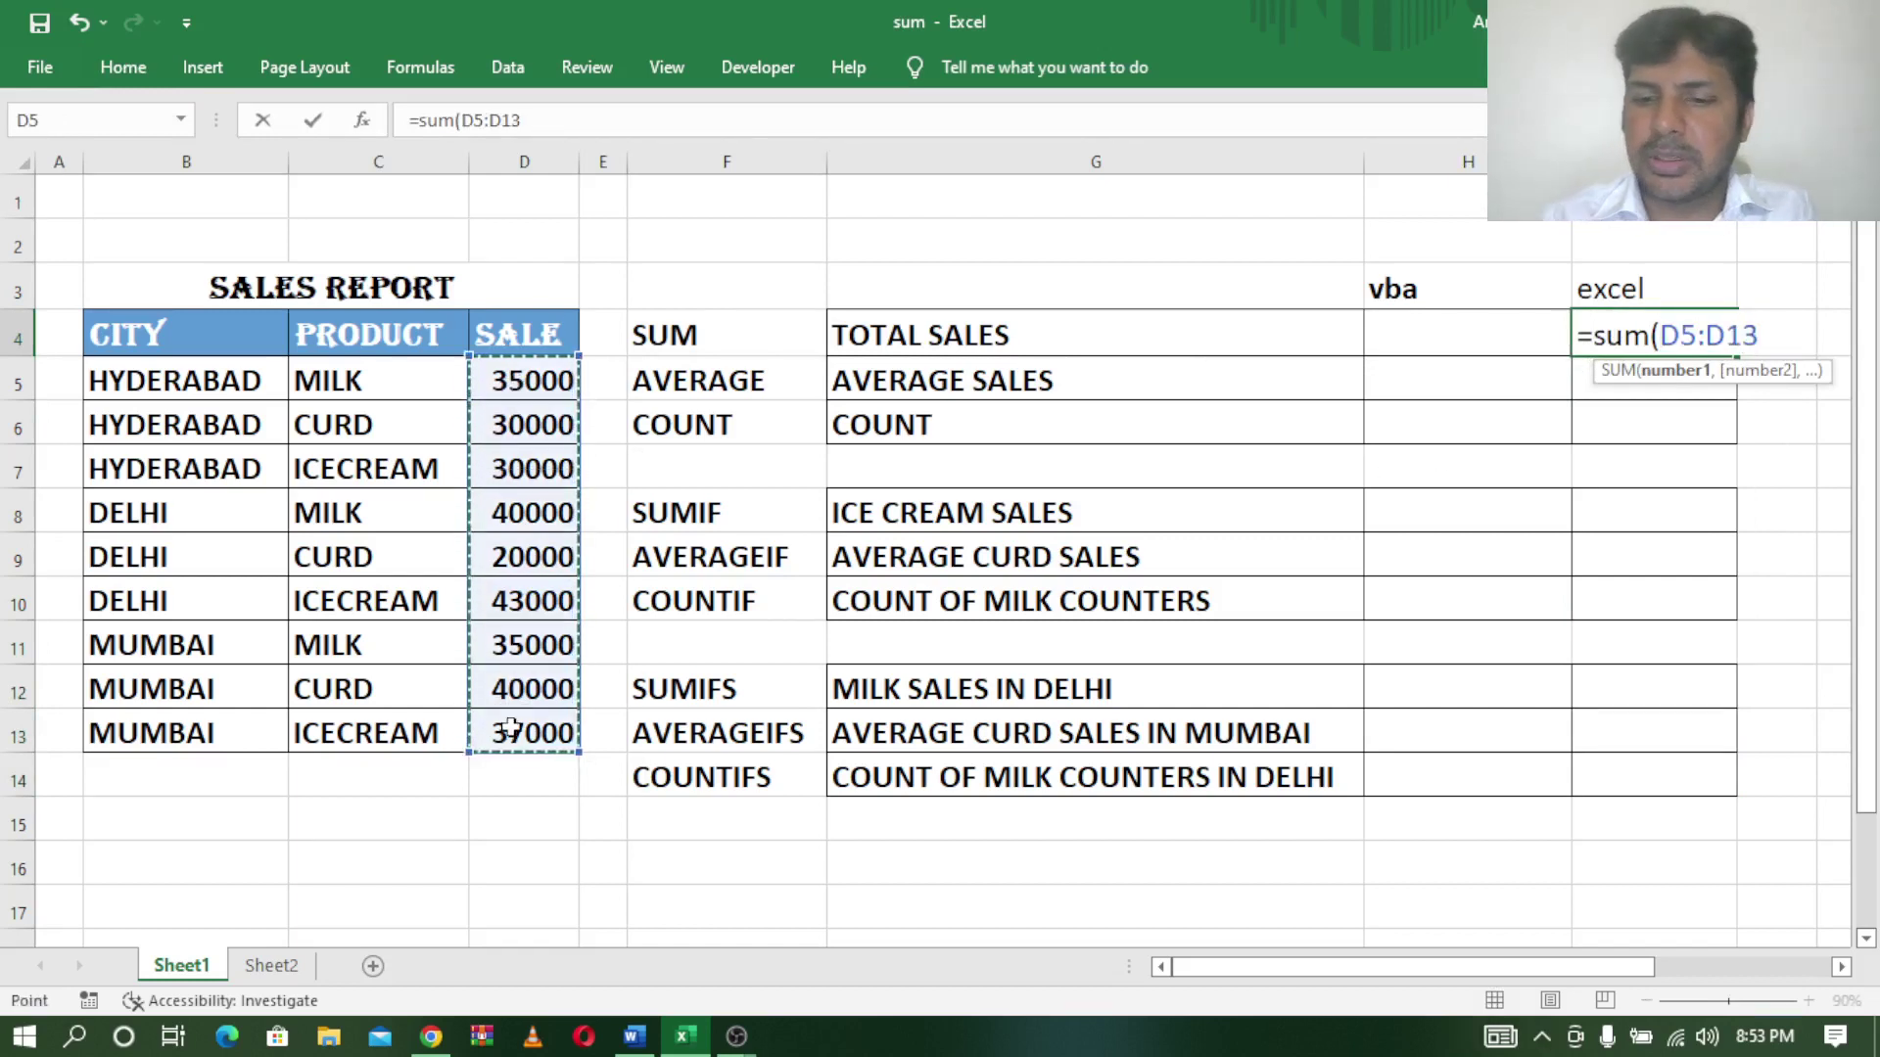
{"action": "type", "text": ")"}
{"action": "key", "text": "Return"}
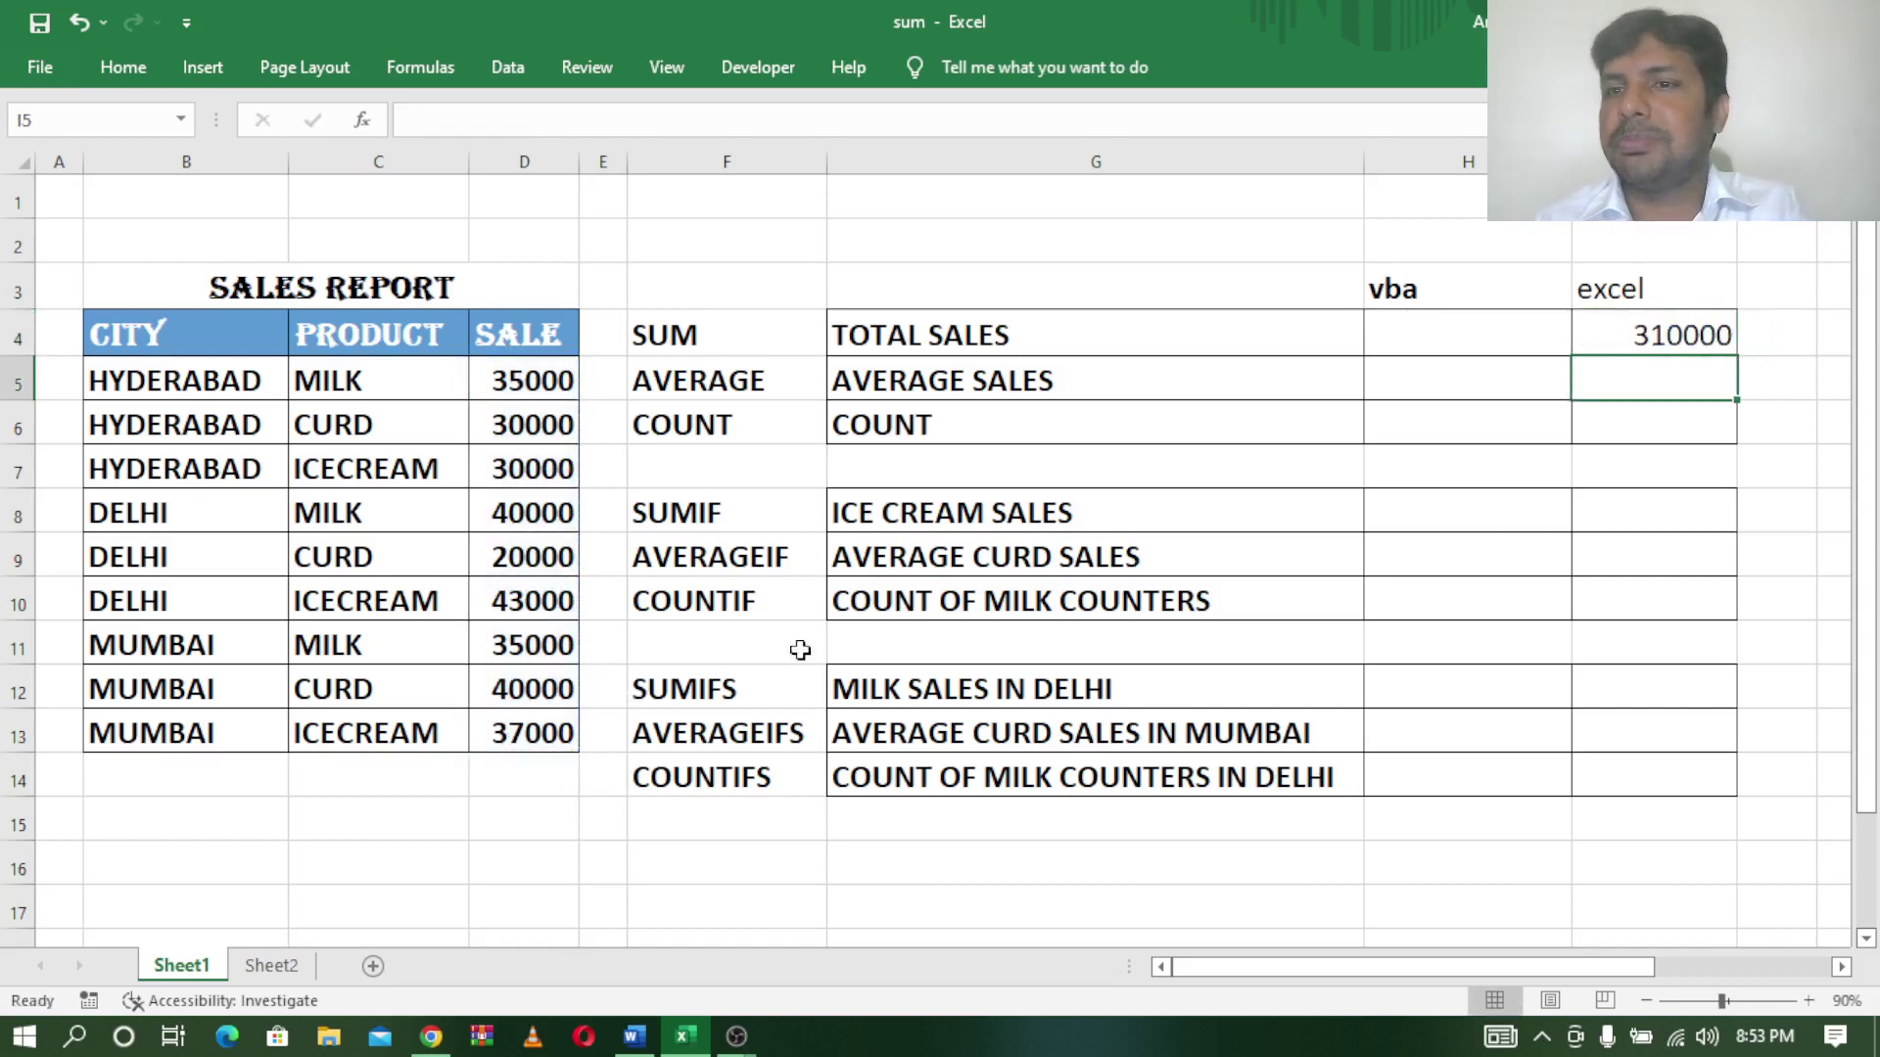
{"action": "left_click", "coordinate": [1633, 338]}
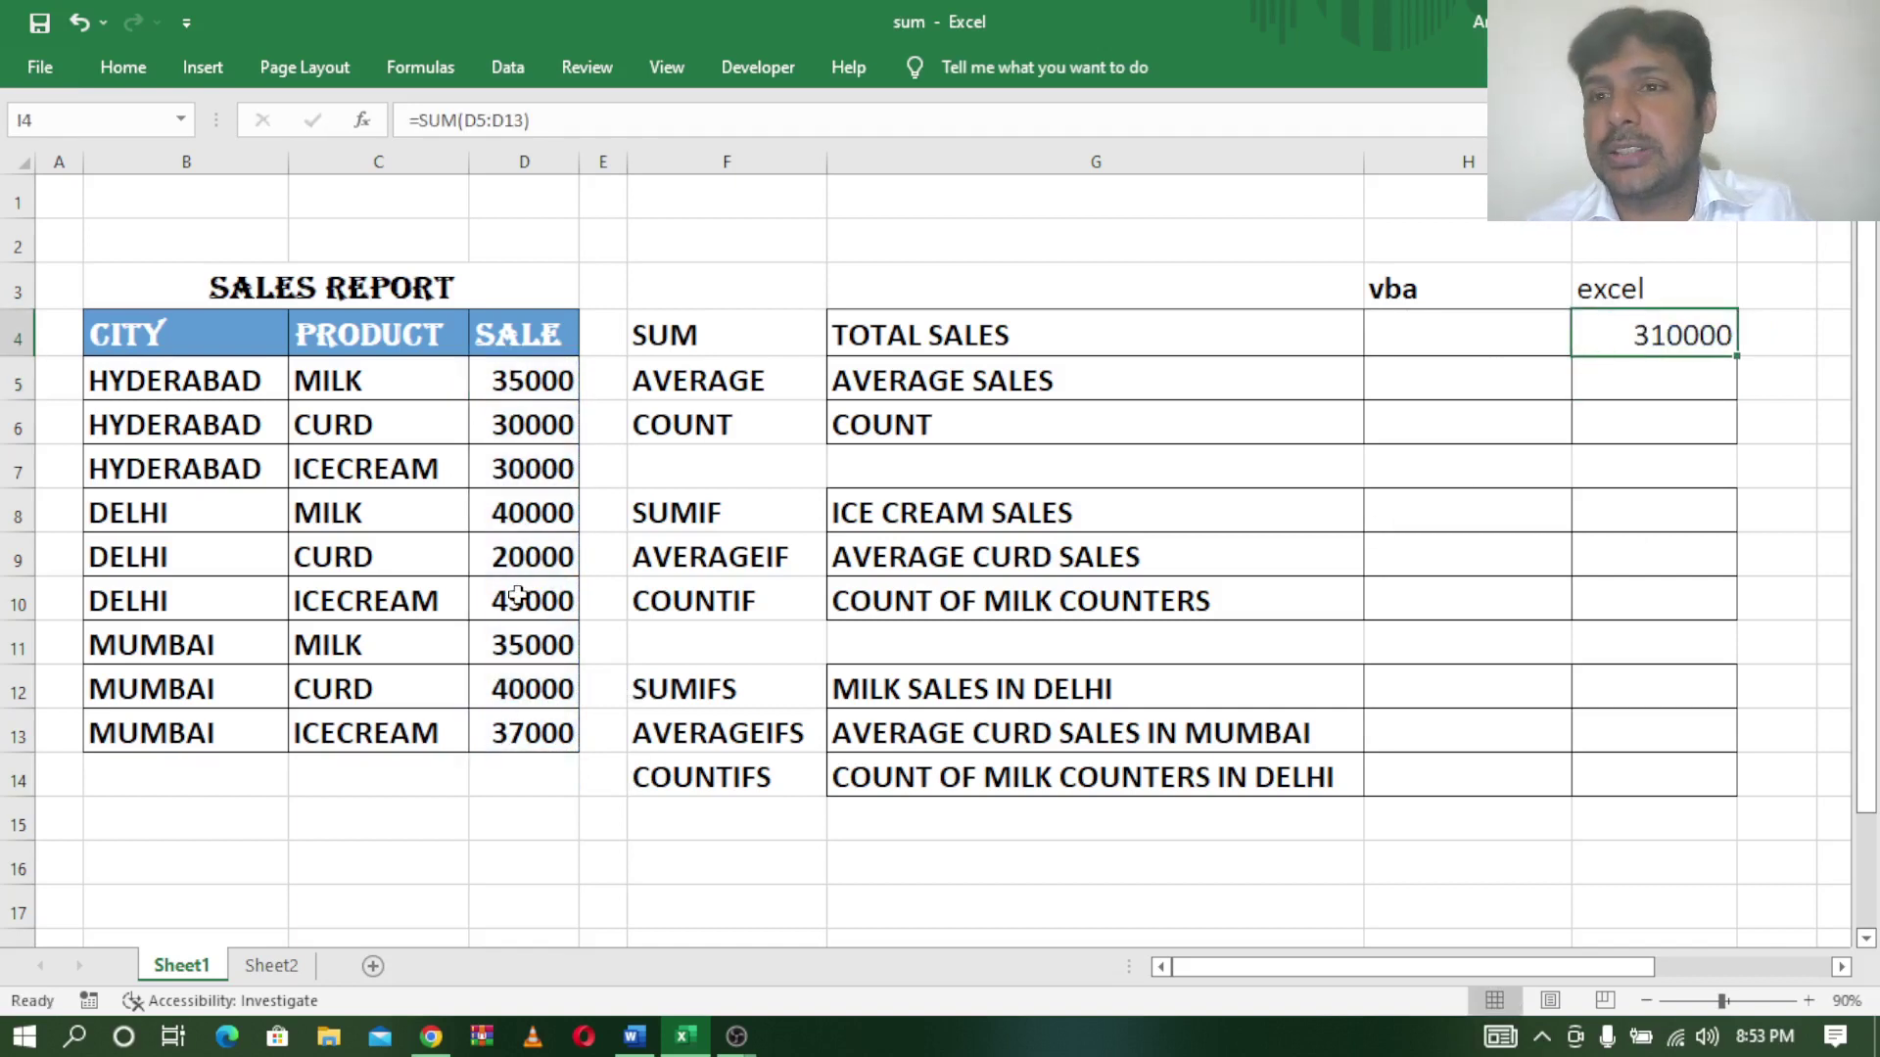
{"action": "left_click", "coordinate": [1444, 329]}
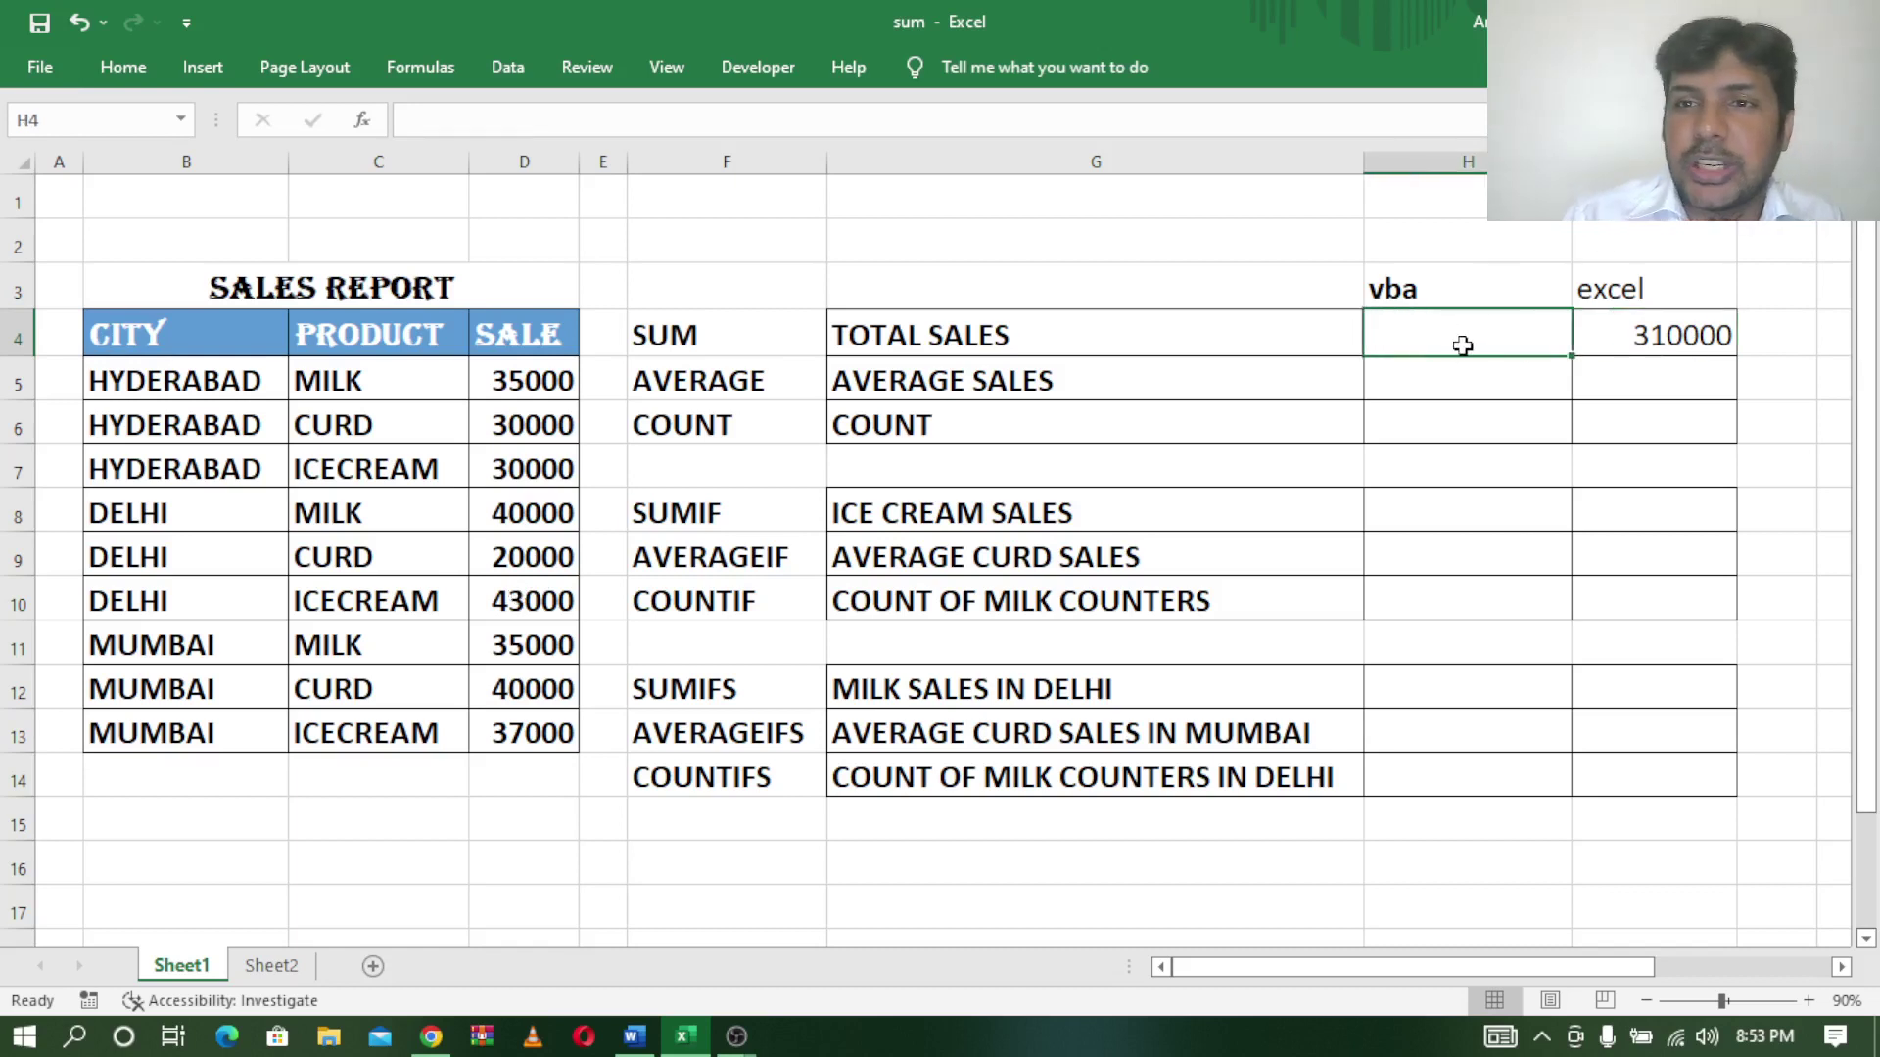
{"action": "left_click", "coordinate": [754, 70]}
Insert Module1 in the VBA editor and declare an empty Sub sum_if() procedure.
{"action": "left_click", "coordinate": [37, 132]}
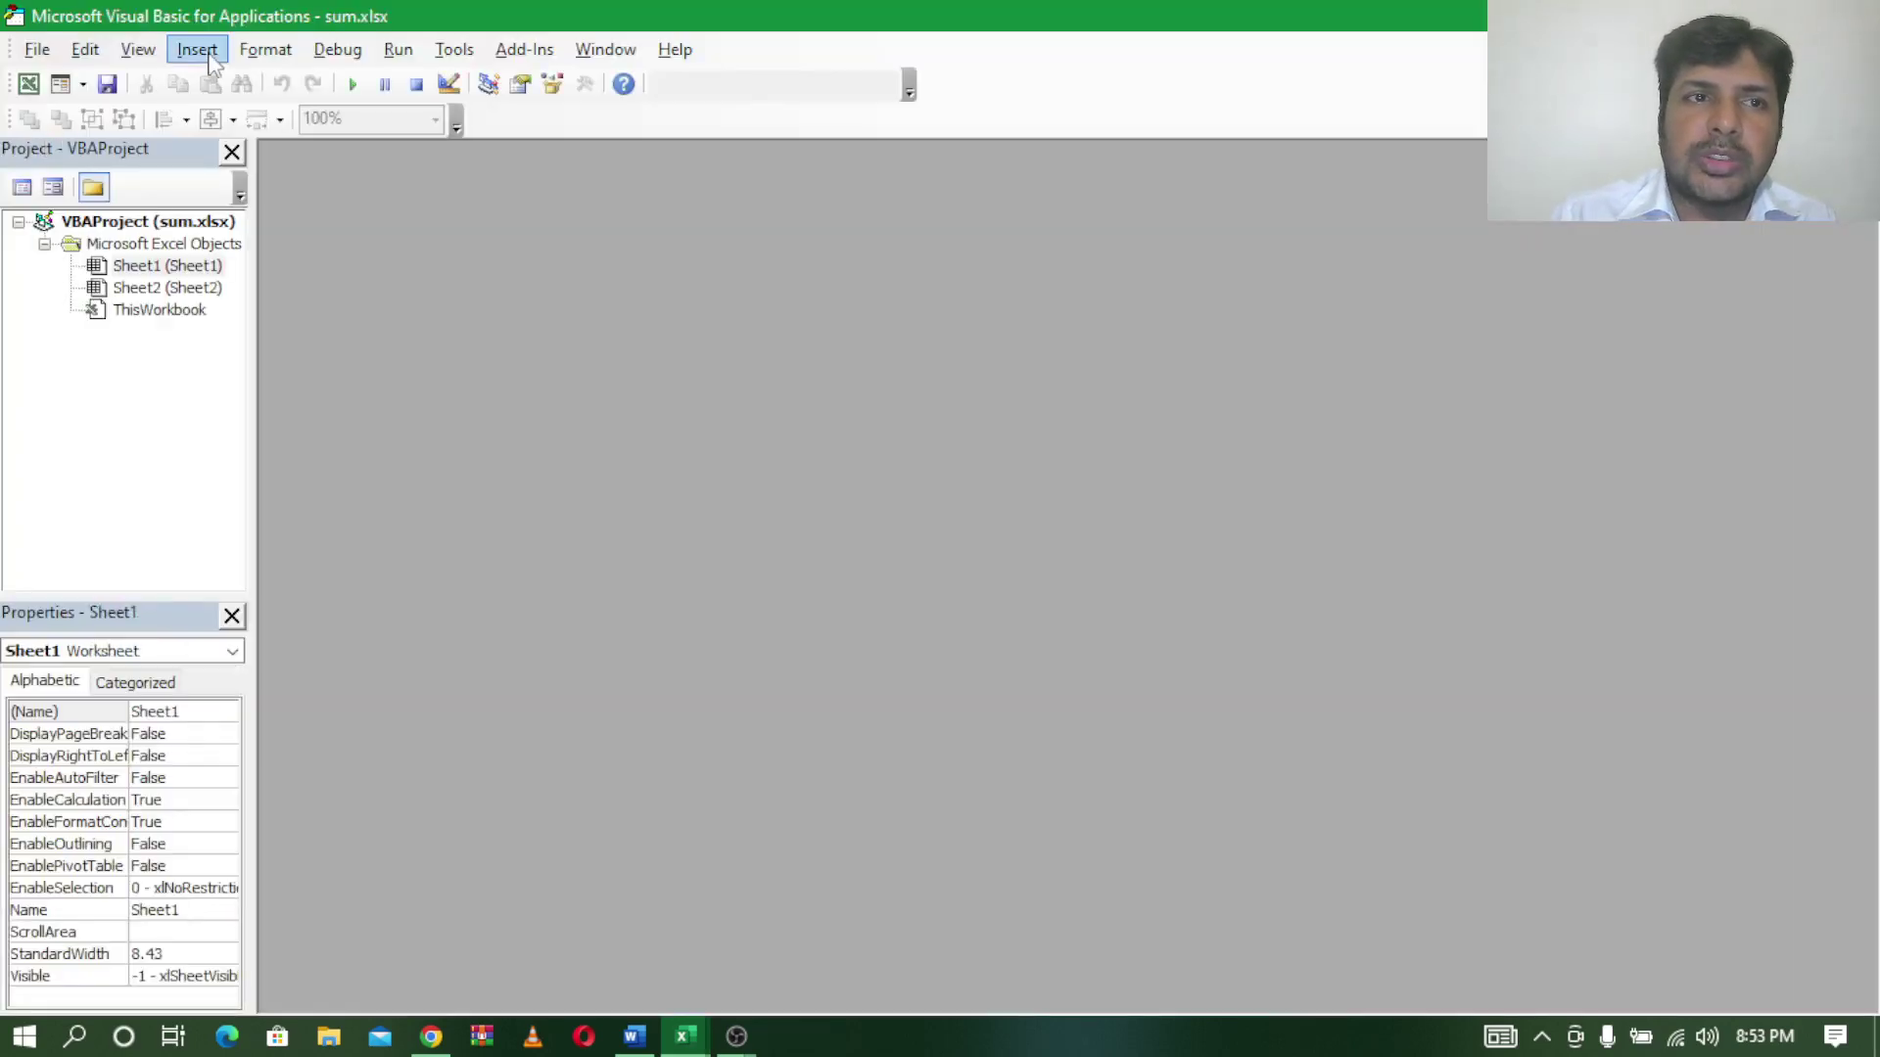
{"action": "left_click", "coordinate": [208, 55]}
{"action": "left_click", "coordinate": [235, 144]}
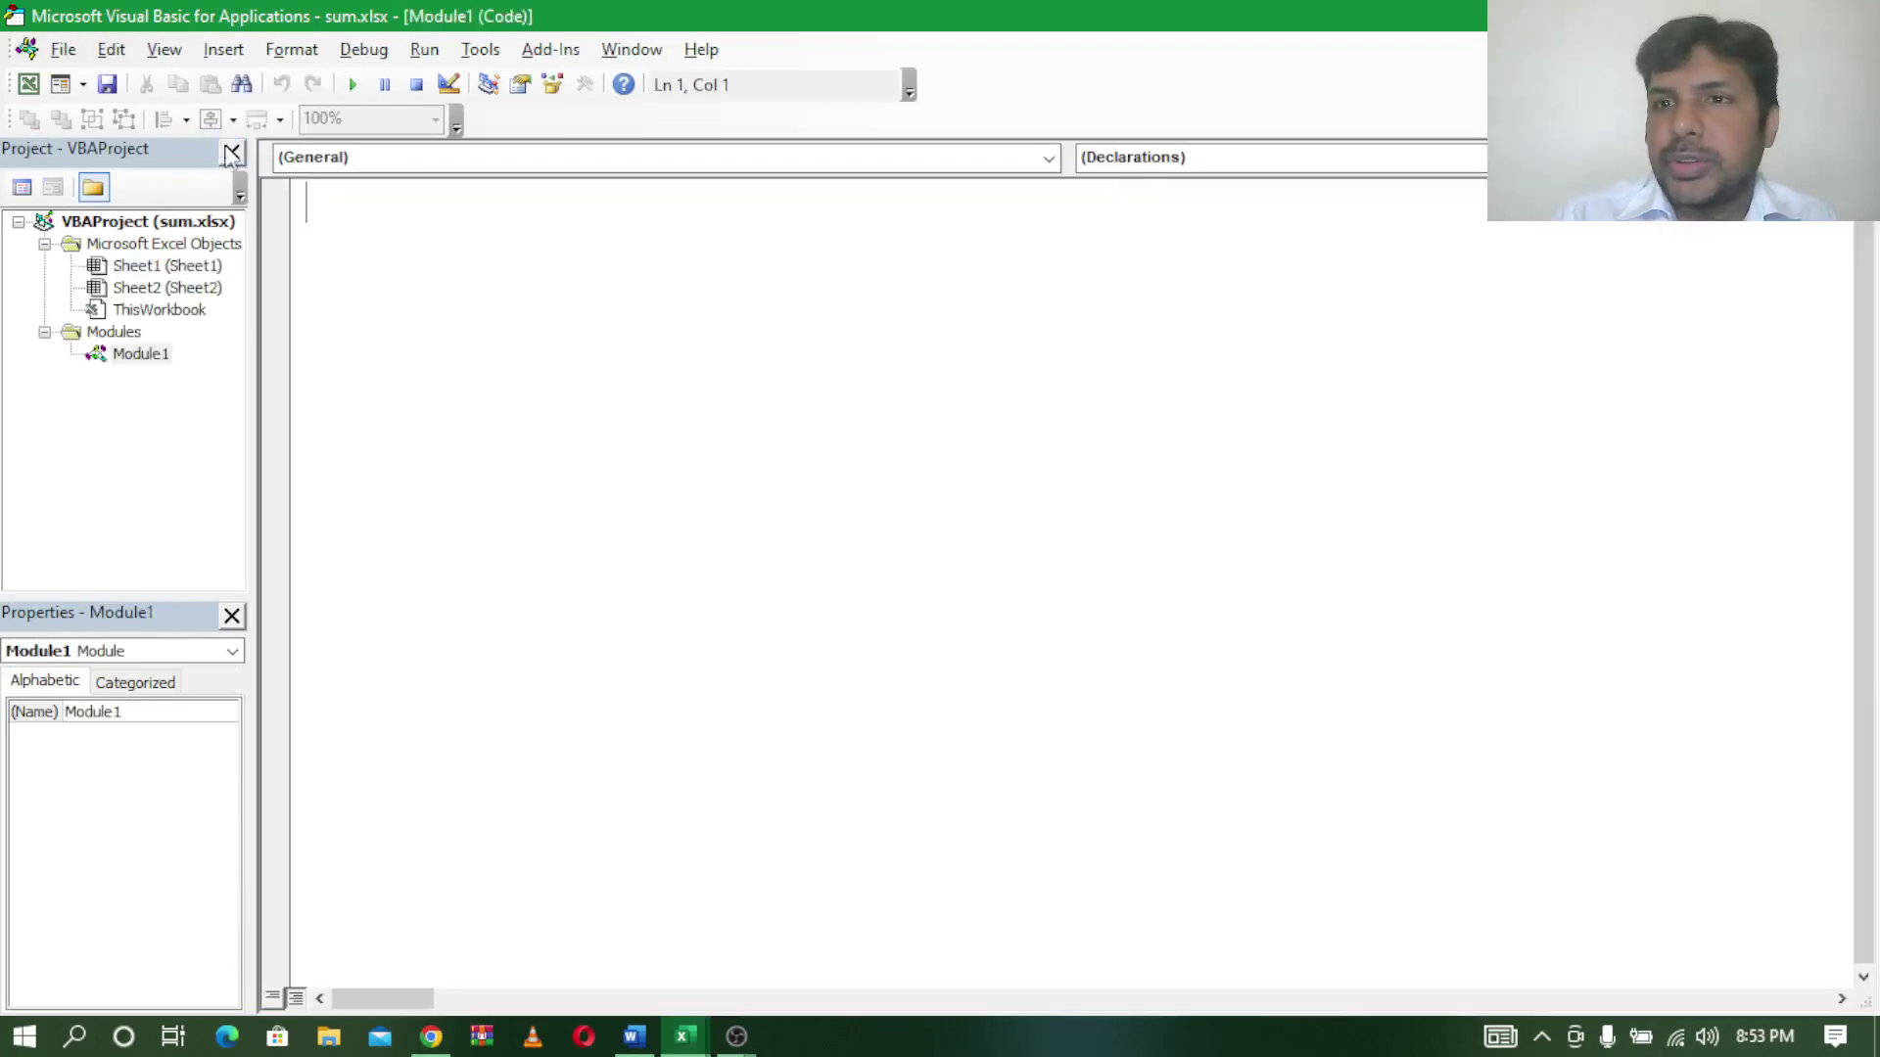
{"action": "type", "text": "S"}
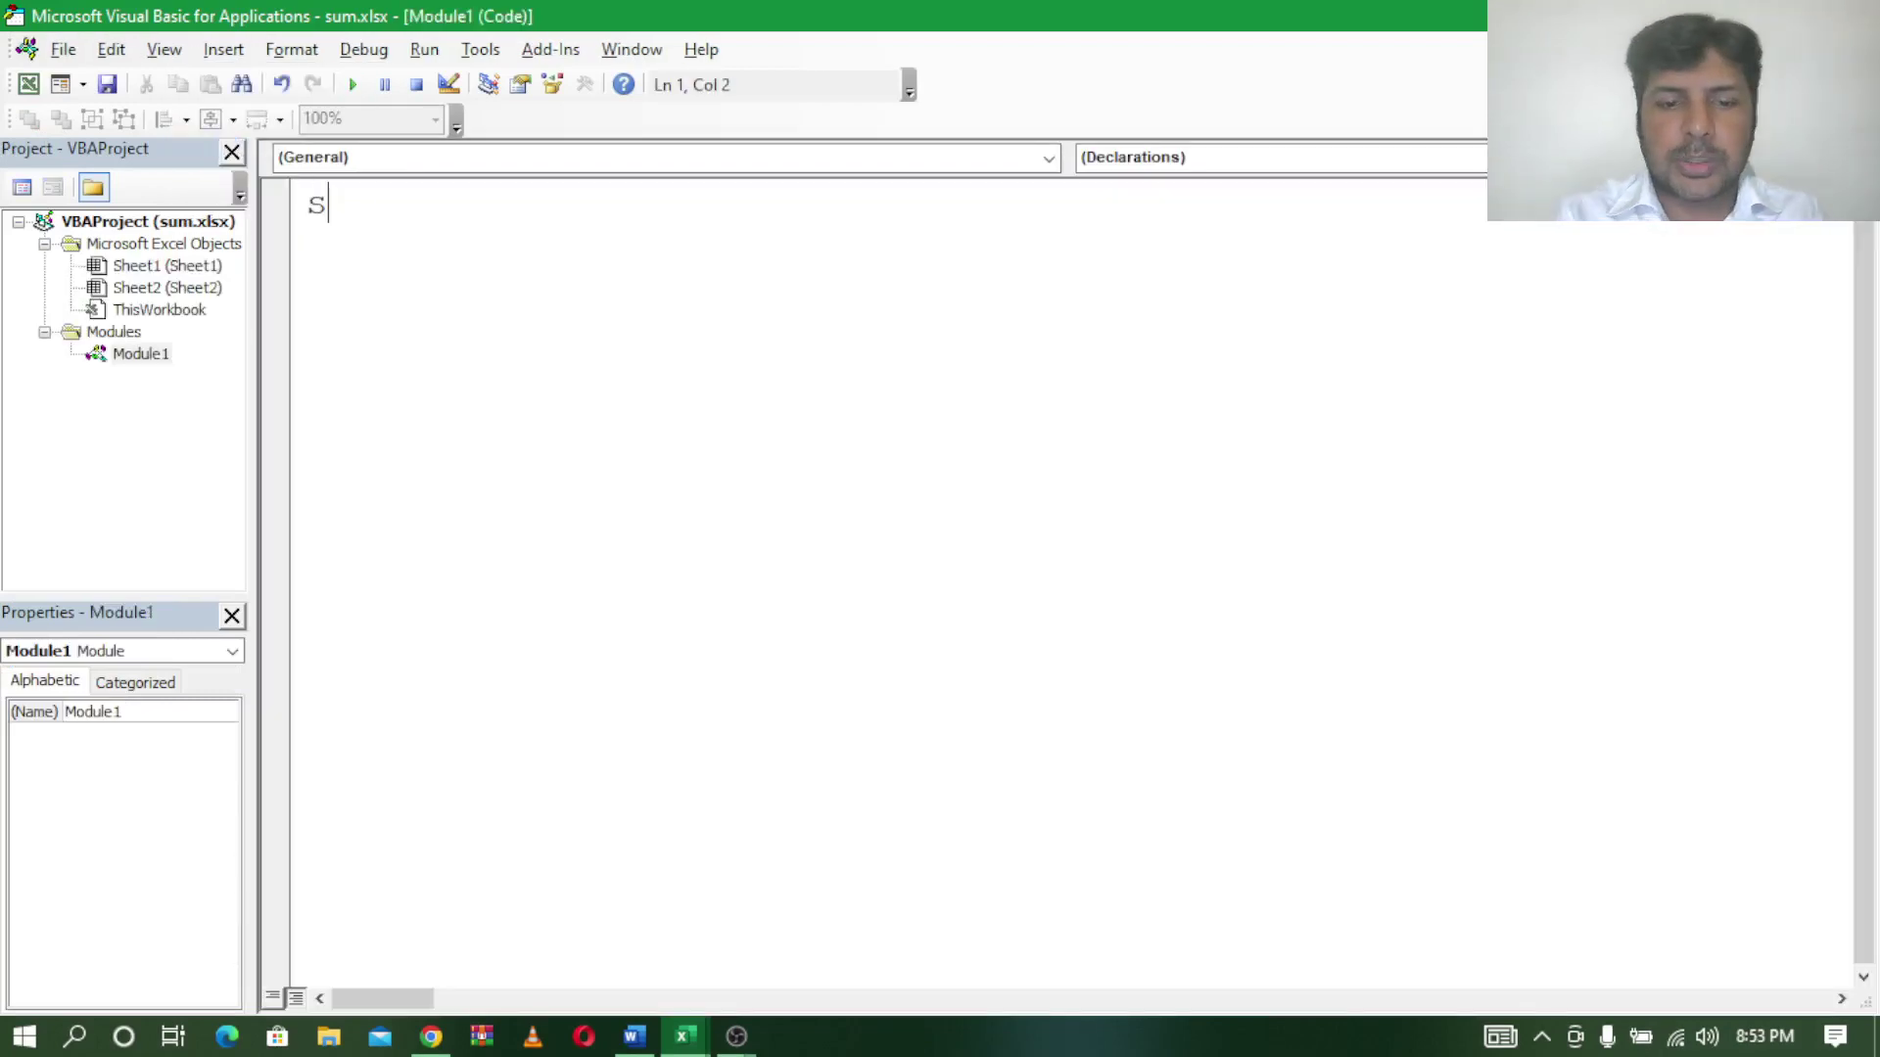
{"action": "type", "text": "un"}
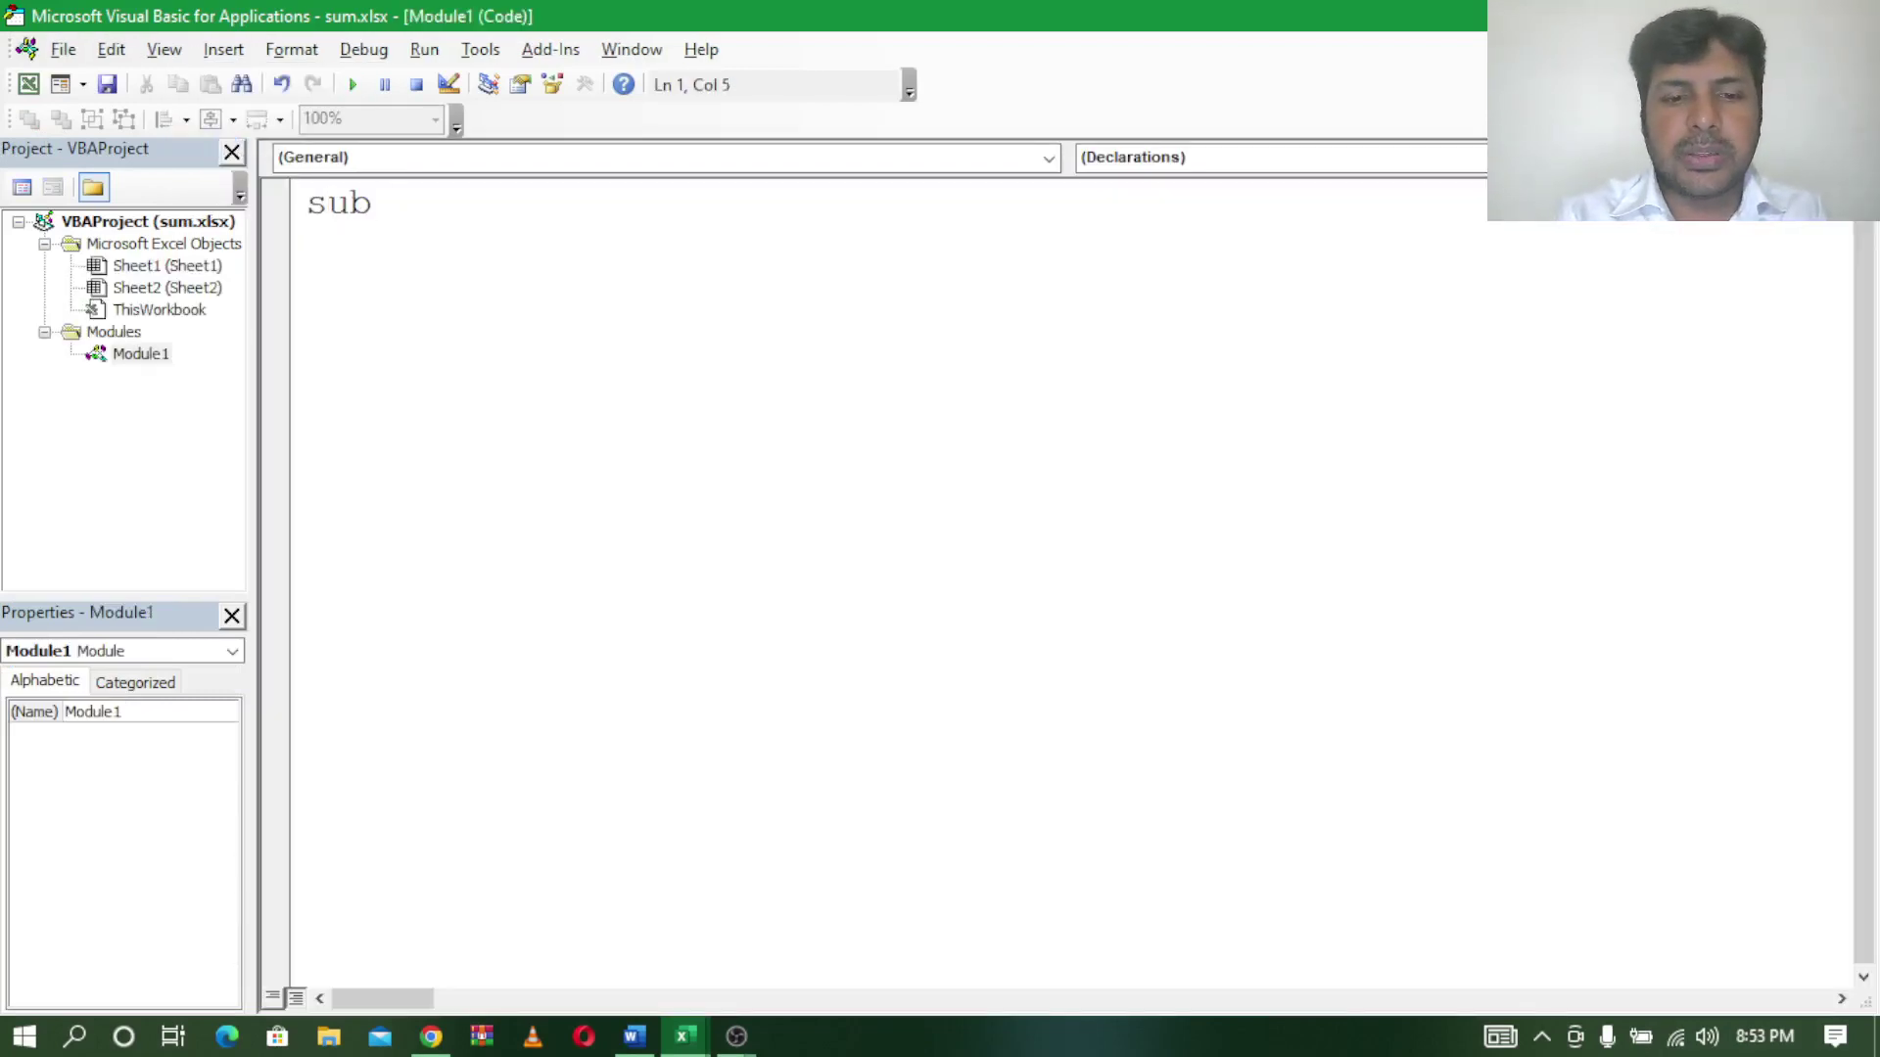
{"action": "type", "text": "m"}
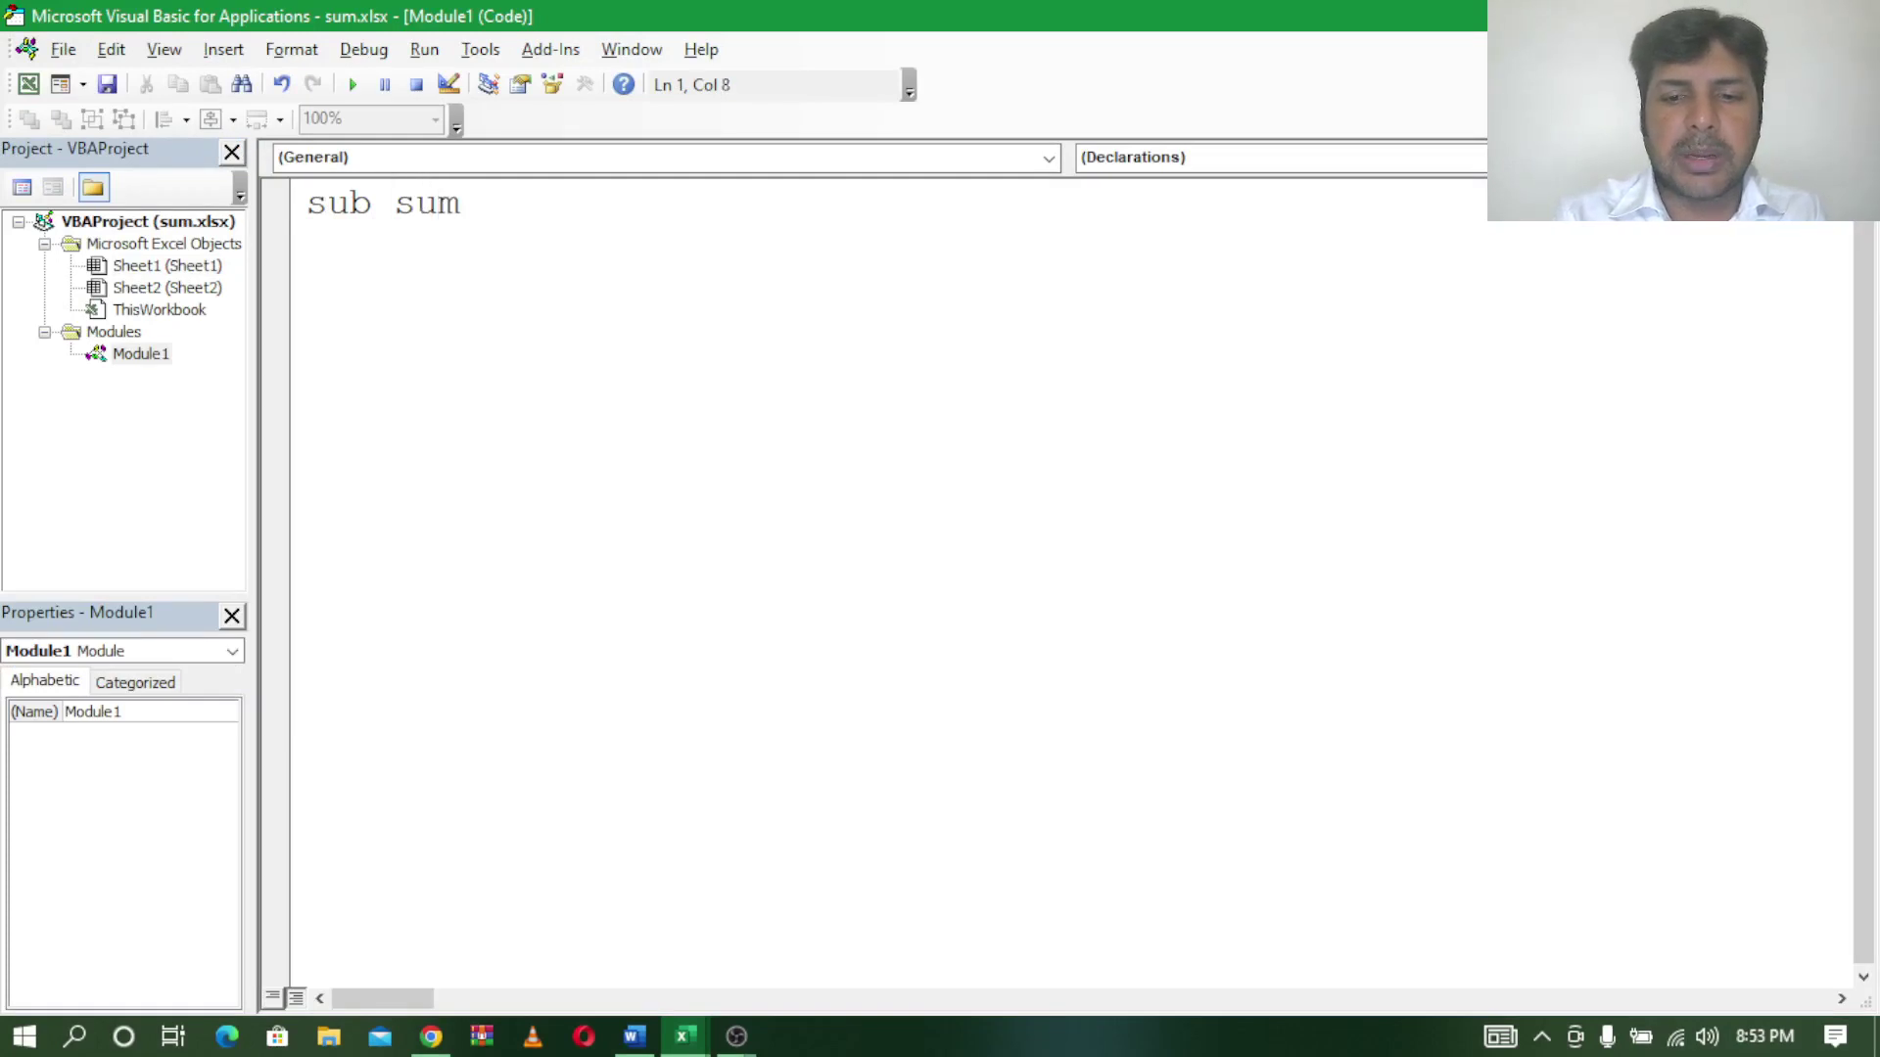
{"action": "type", "text": "("}
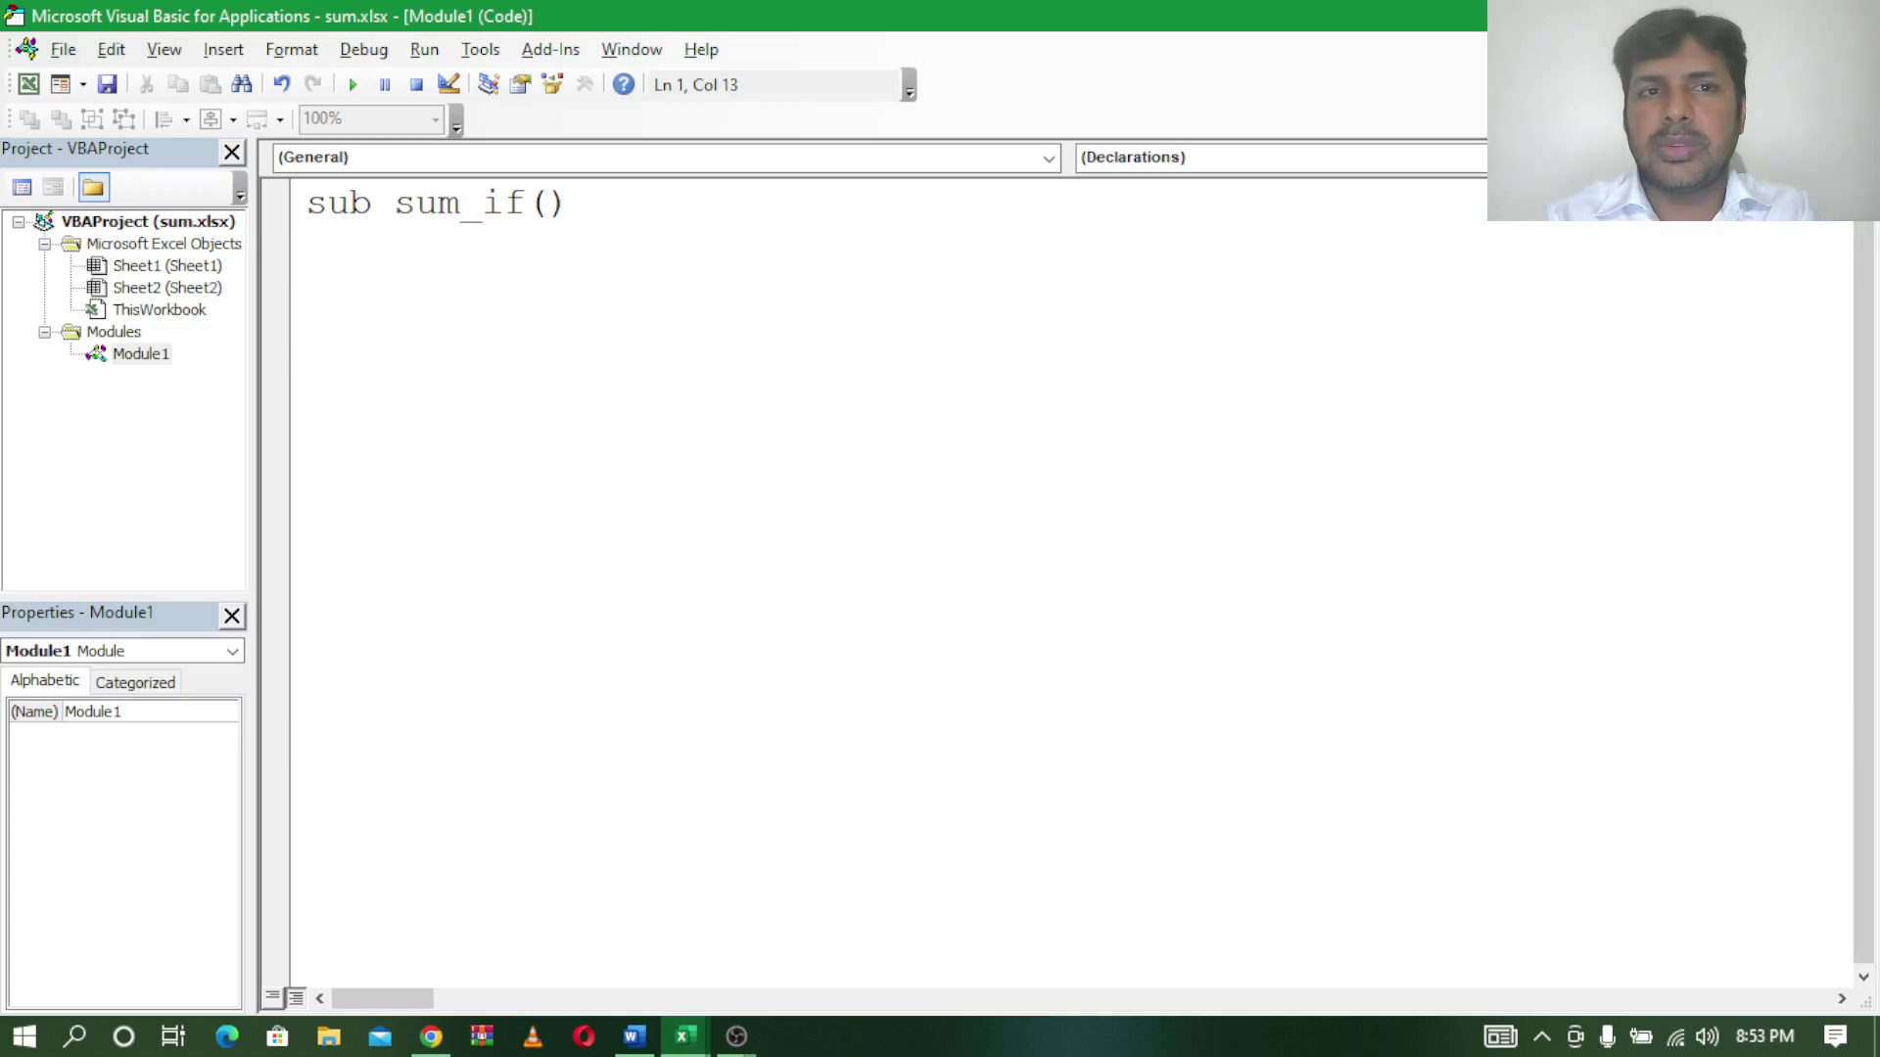
{"action": "key", "text": "Return"}
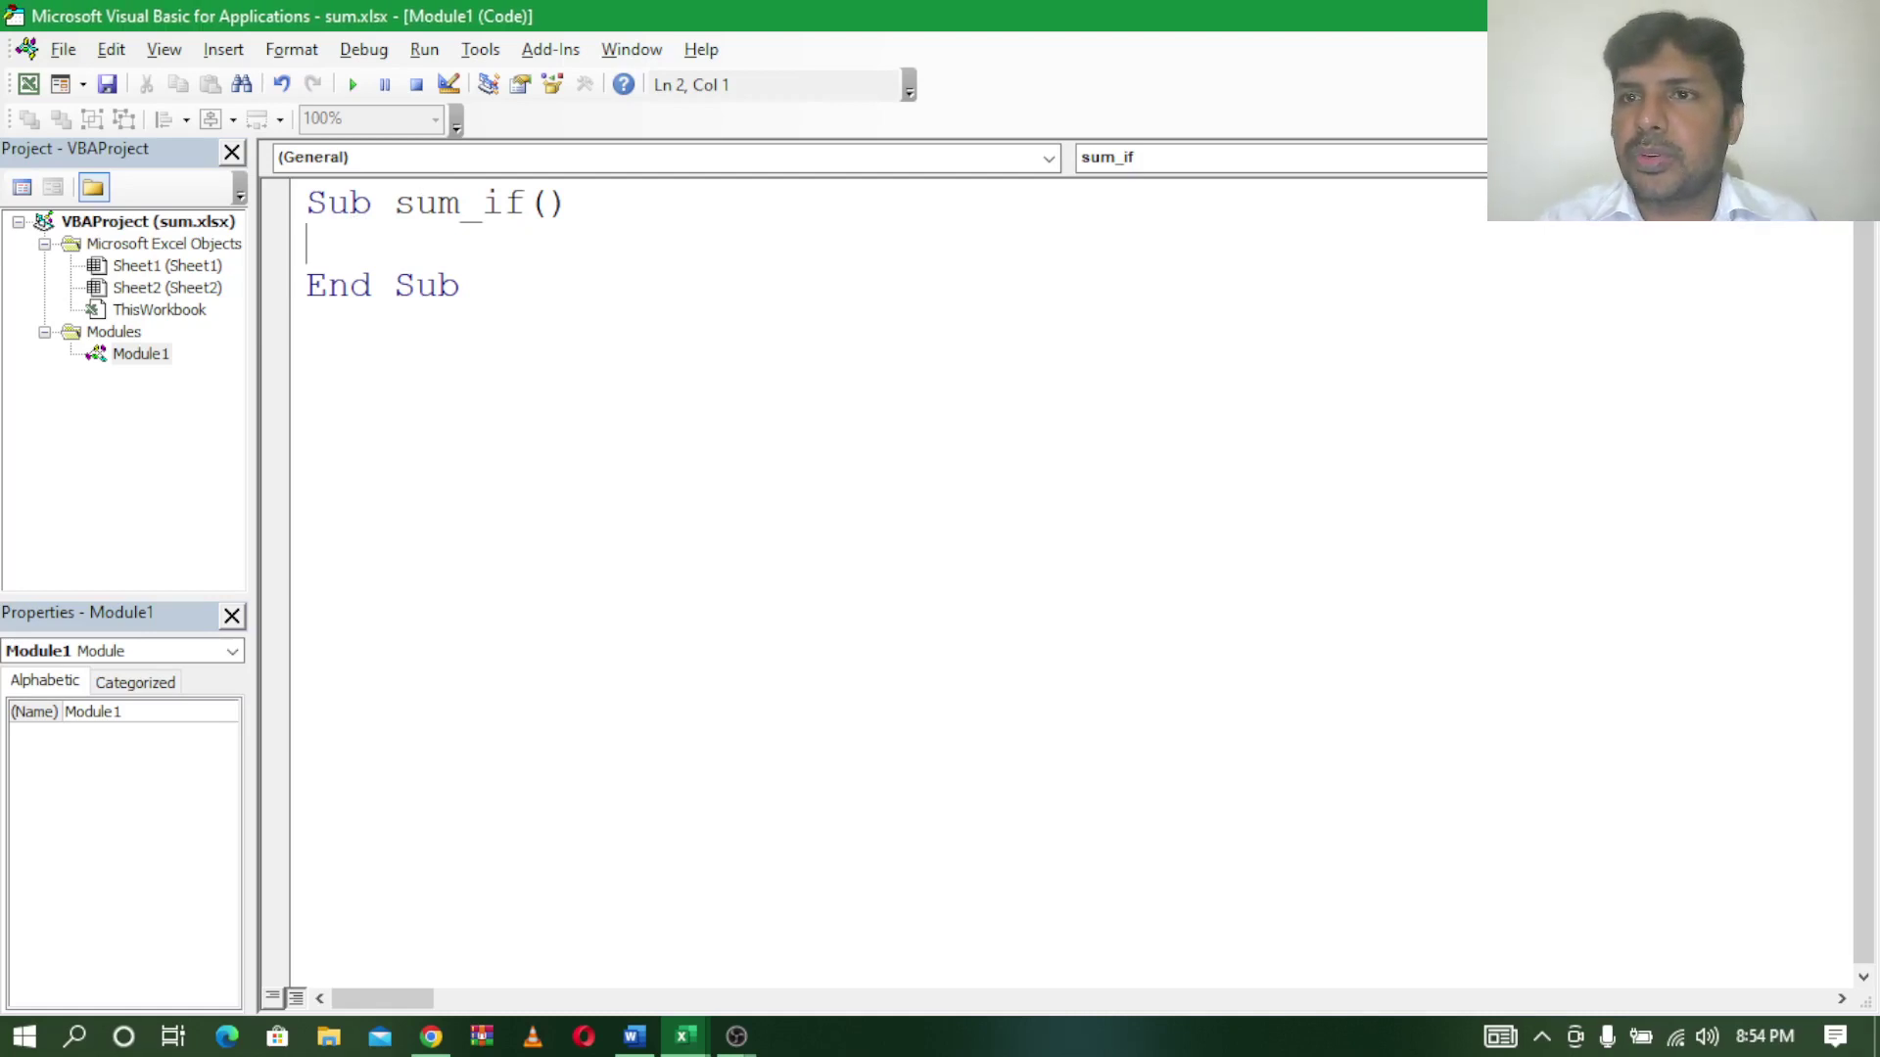
Restore the VBA editor to a smaller window and move it down-right to reveal the sheet.
{"action": "key", "text": "alt+F11"}
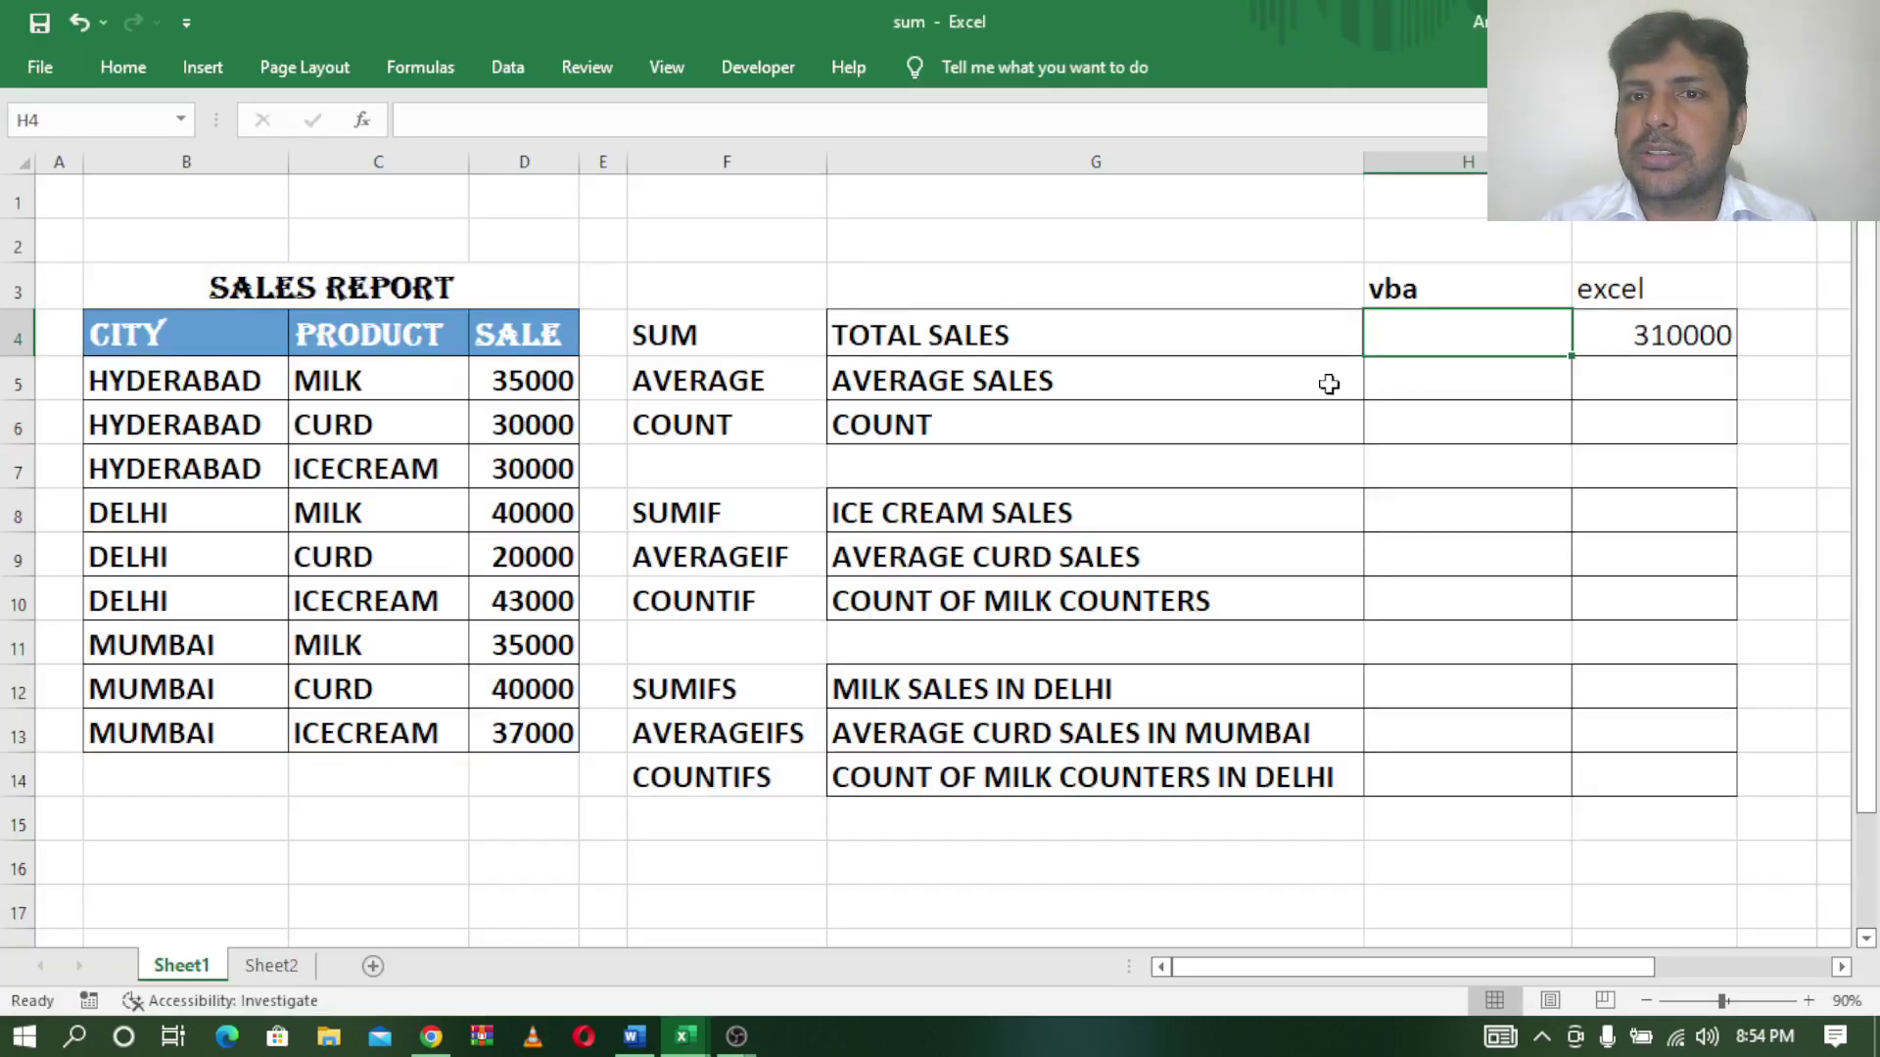
{"action": "left_click", "coordinate": [1499, 404]}
{"action": "left_click", "coordinate": [1478, 325]}
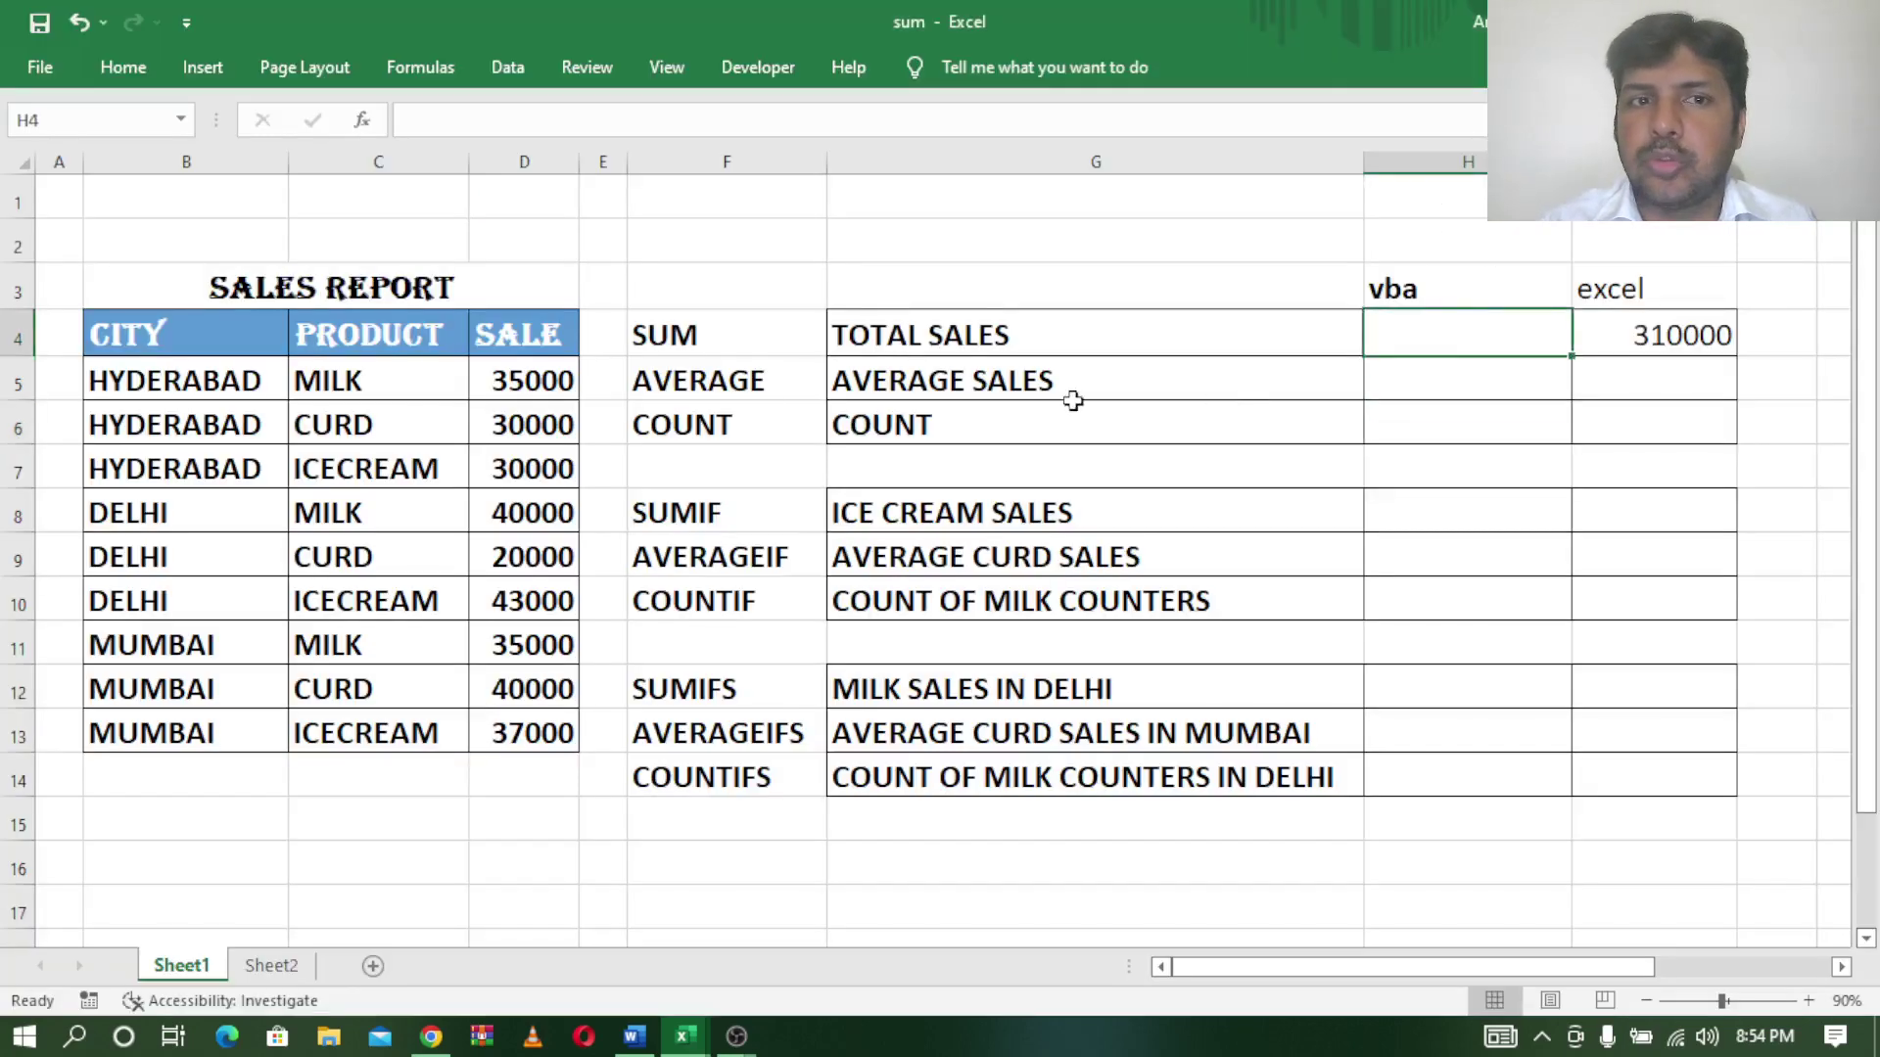
{"action": "mouse_move", "coordinate": [683, 1036]}
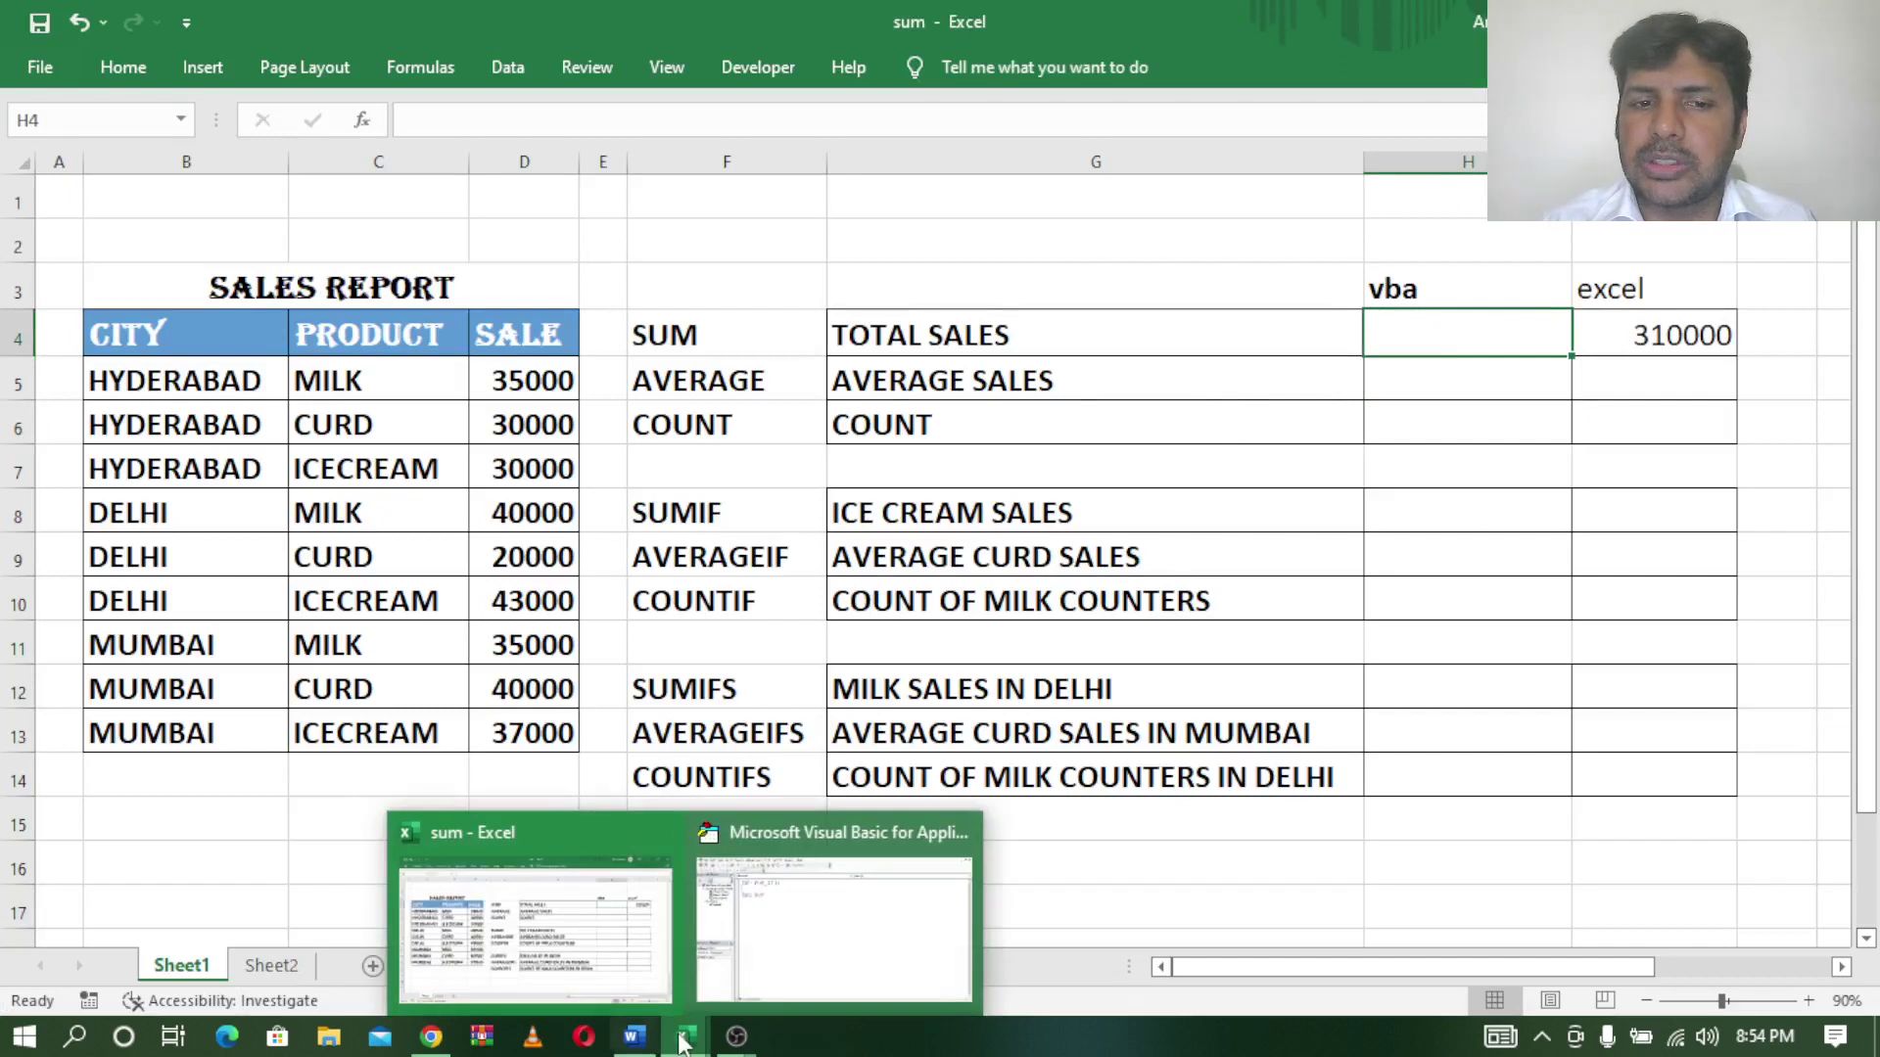
{"action": "left_click", "coordinate": [783, 940]}
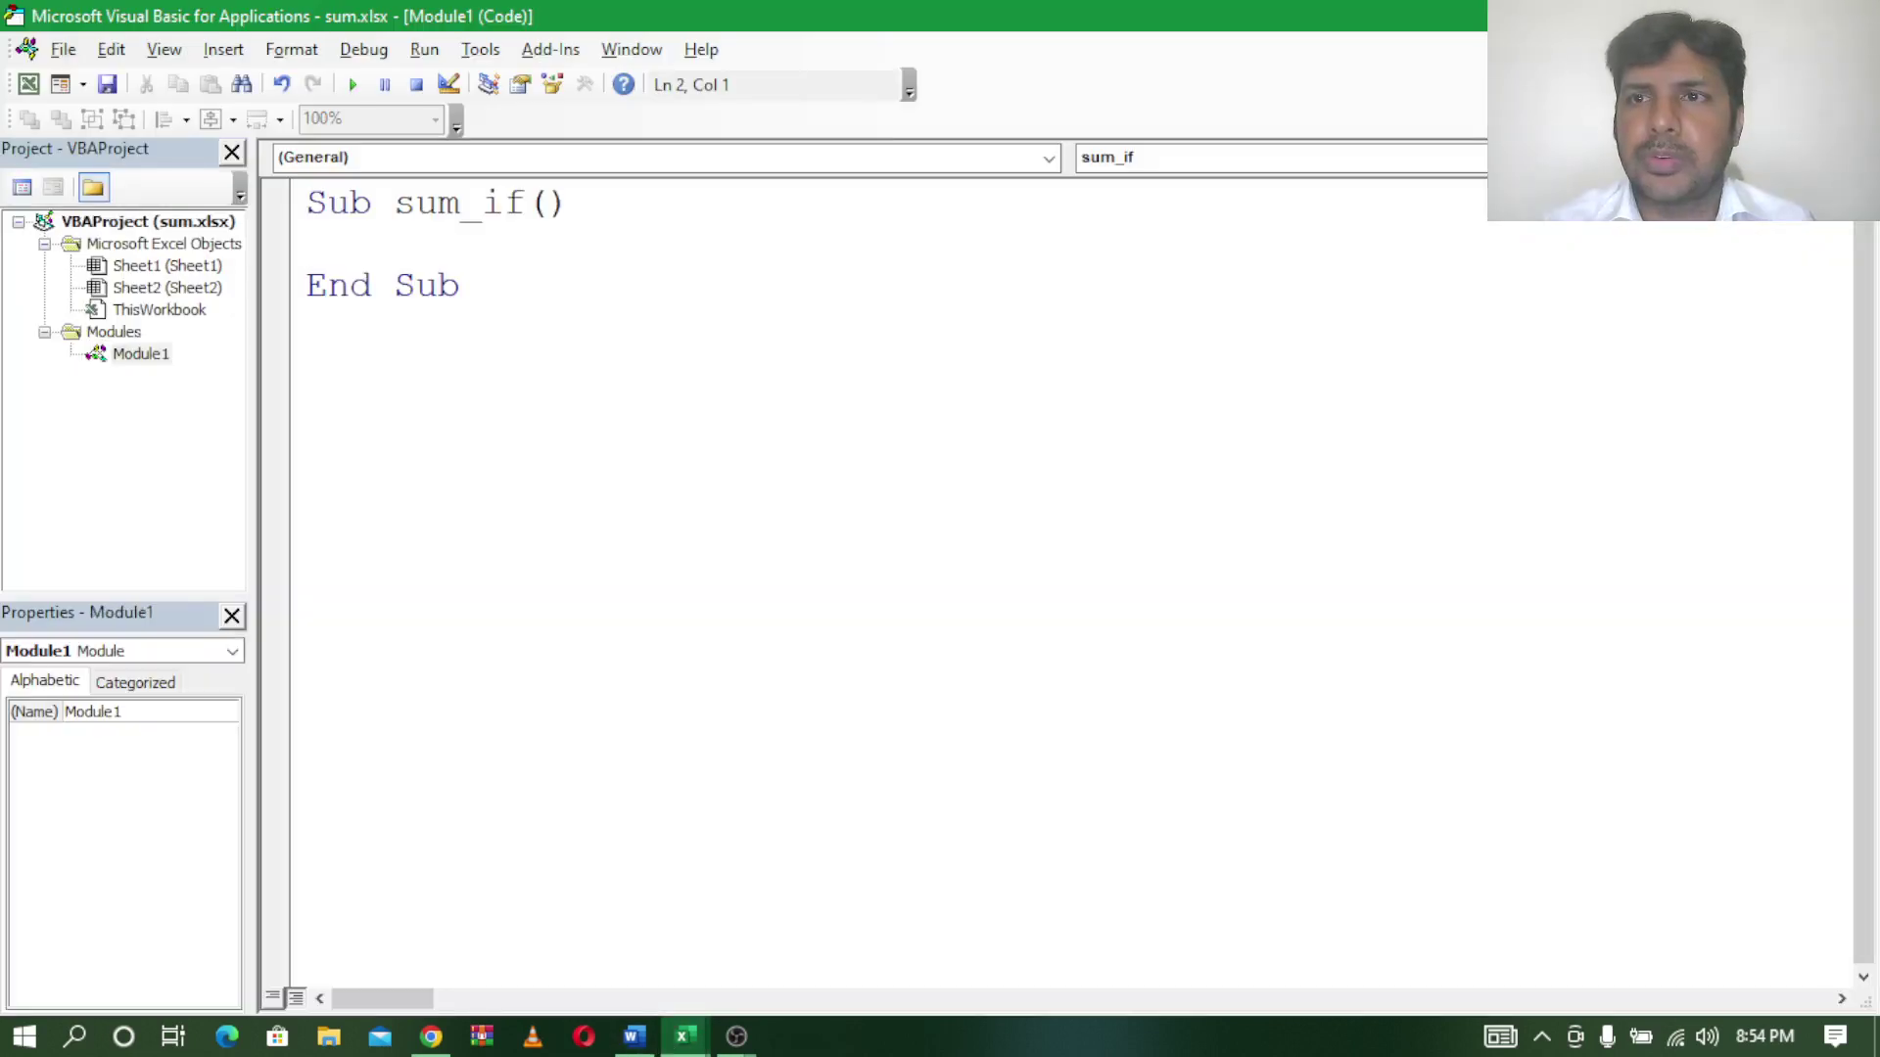
{"action": "left_click", "coordinate": [1833, 49]}
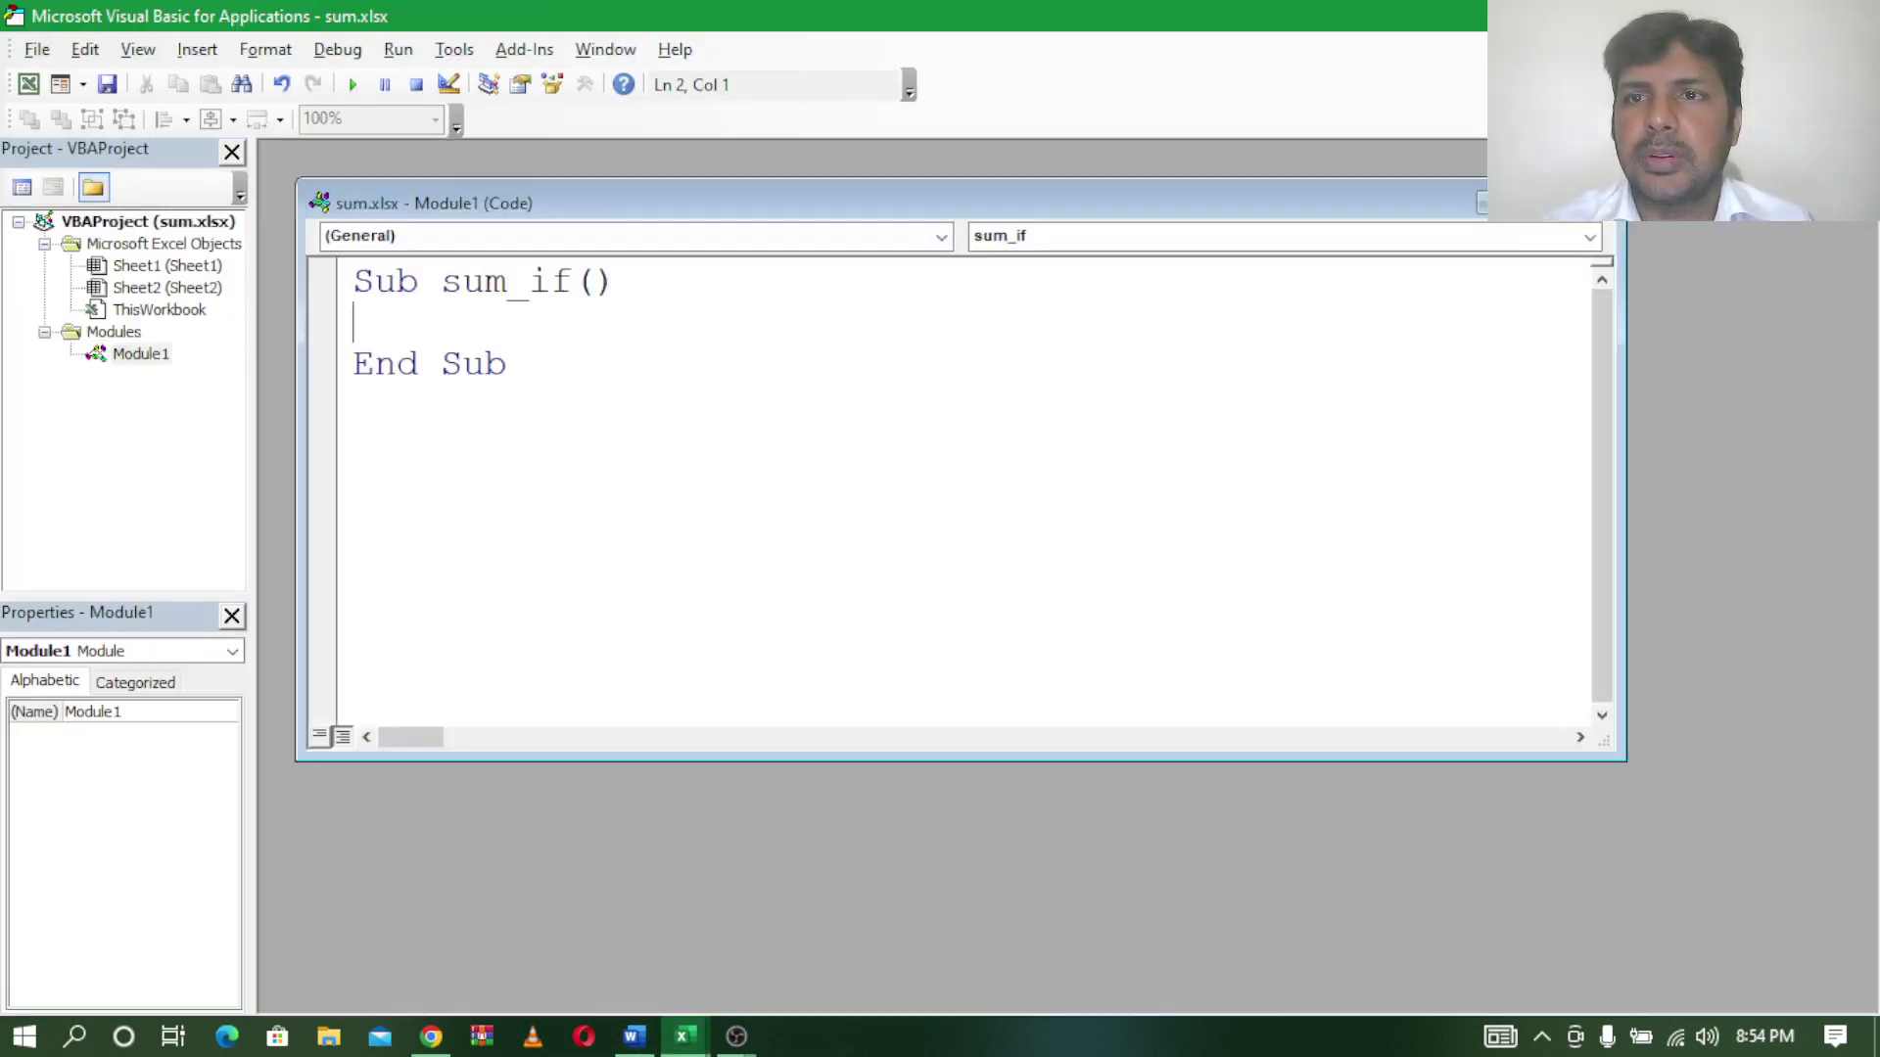
{"action": "left_click", "coordinate": [1542, 206]}
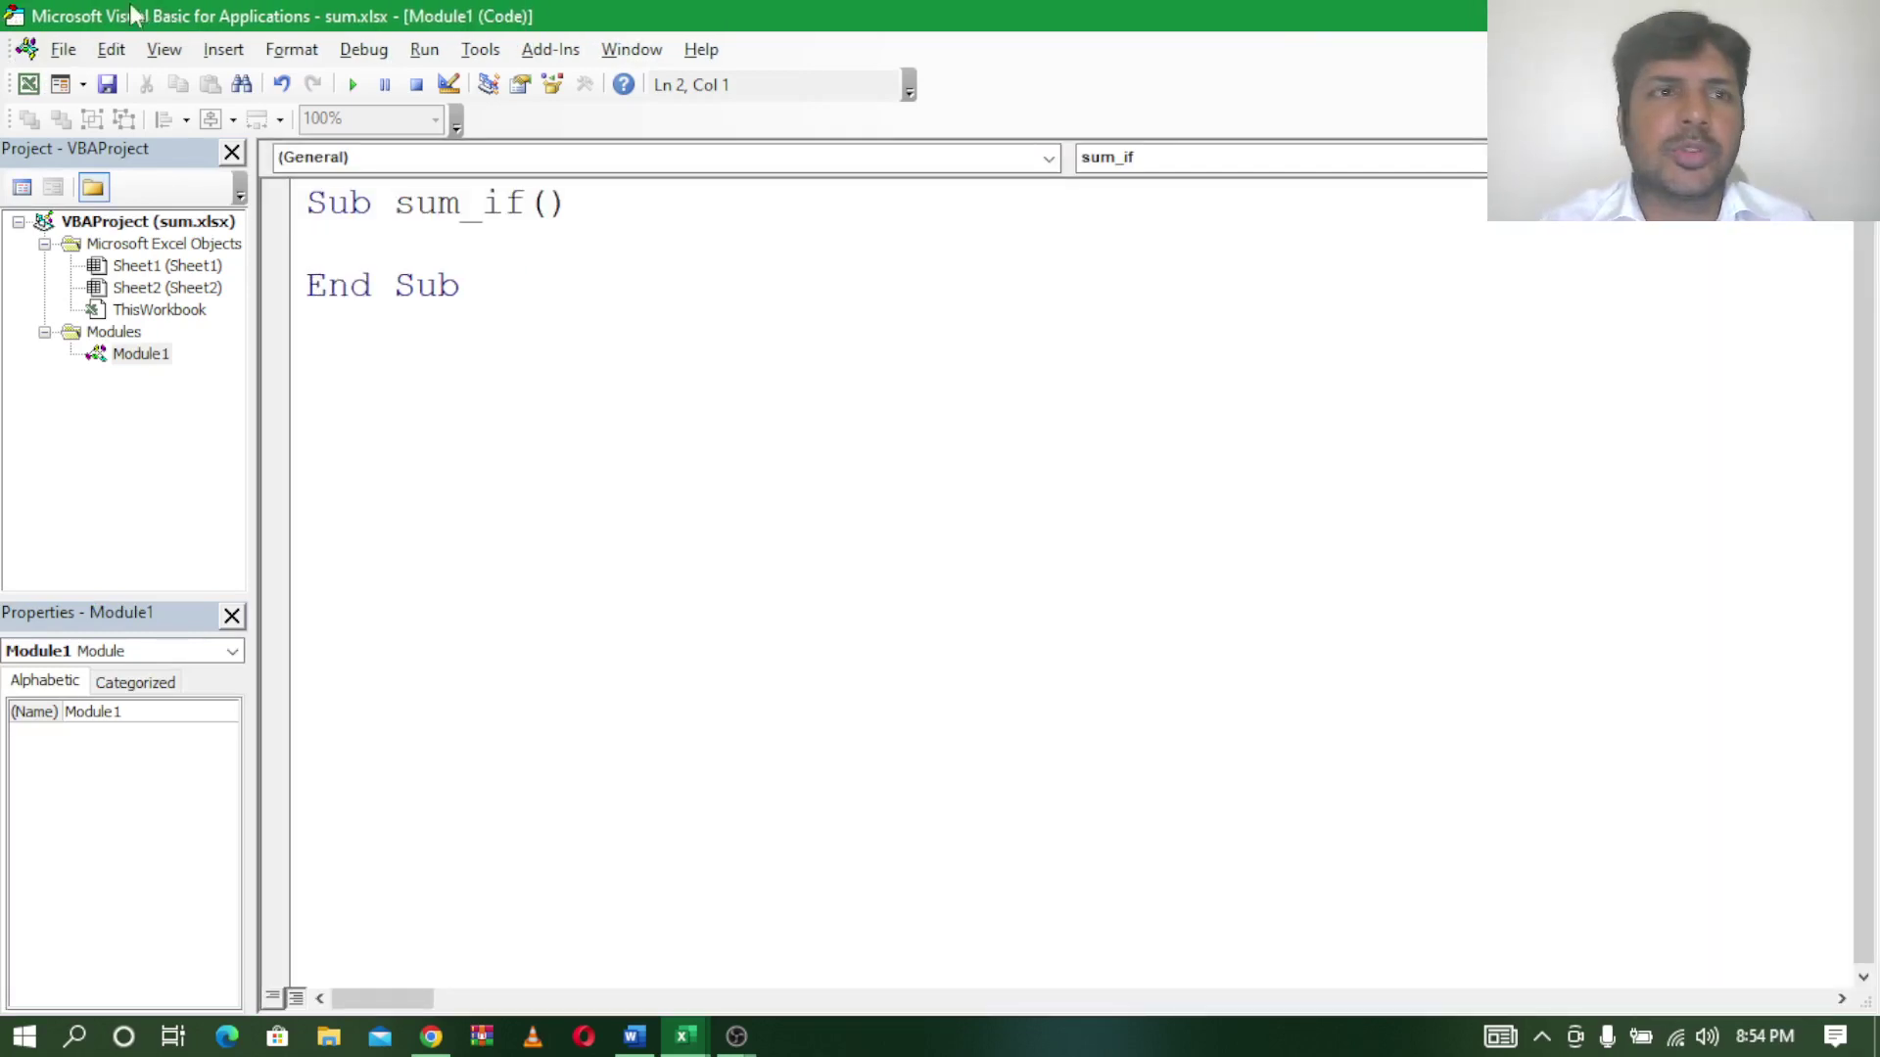
{"action": "left_click", "coordinate": [8, 12]}
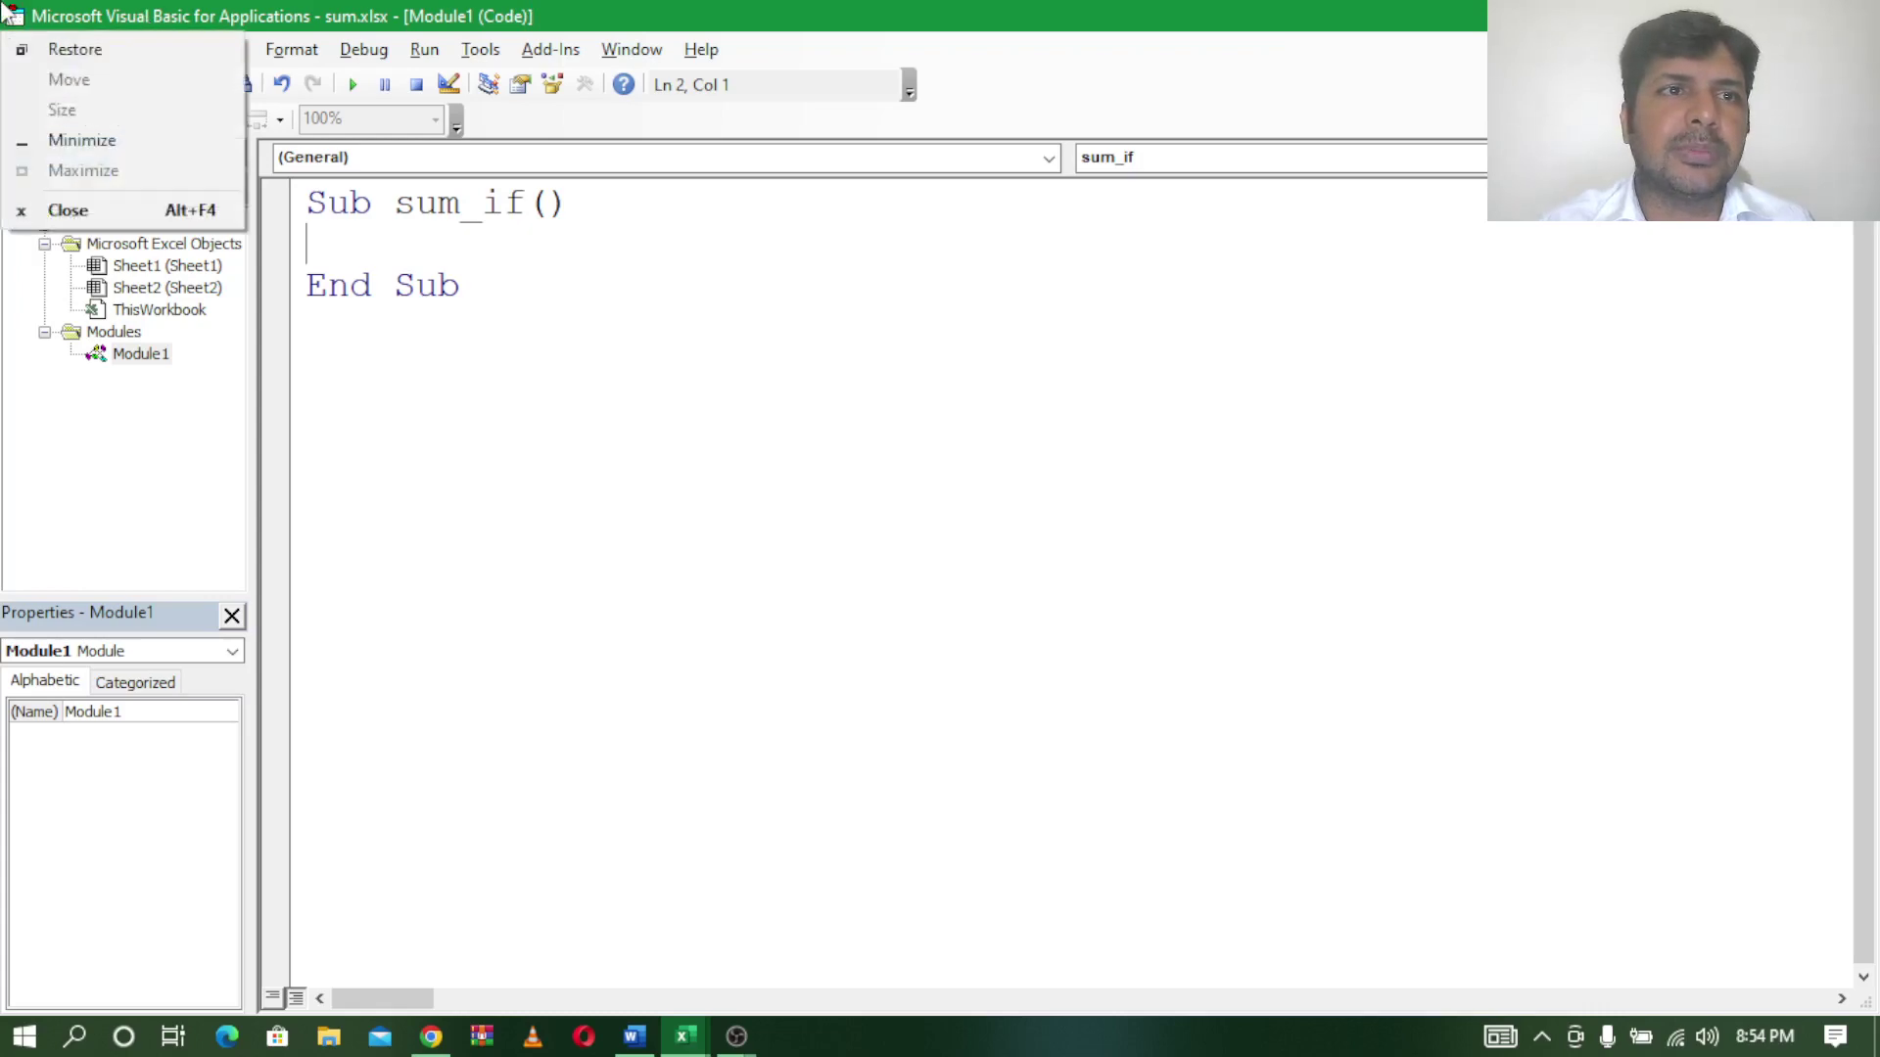
{"action": "left_click", "coordinate": [91, 14]}
{"action": "mouse_move", "coordinate": [91, 13]}
{"action": "left_mouse_down"}
{"action": "mouse_move", "coordinate": [542, 338]}
{"action": "mouse_move", "coordinate": [833, 658]}
{"action": "mouse_move", "coordinate": [449, 352]}
{"action": "mouse_move", "coordinate": [705, 524]}
{"action": "left_mouse_up"}
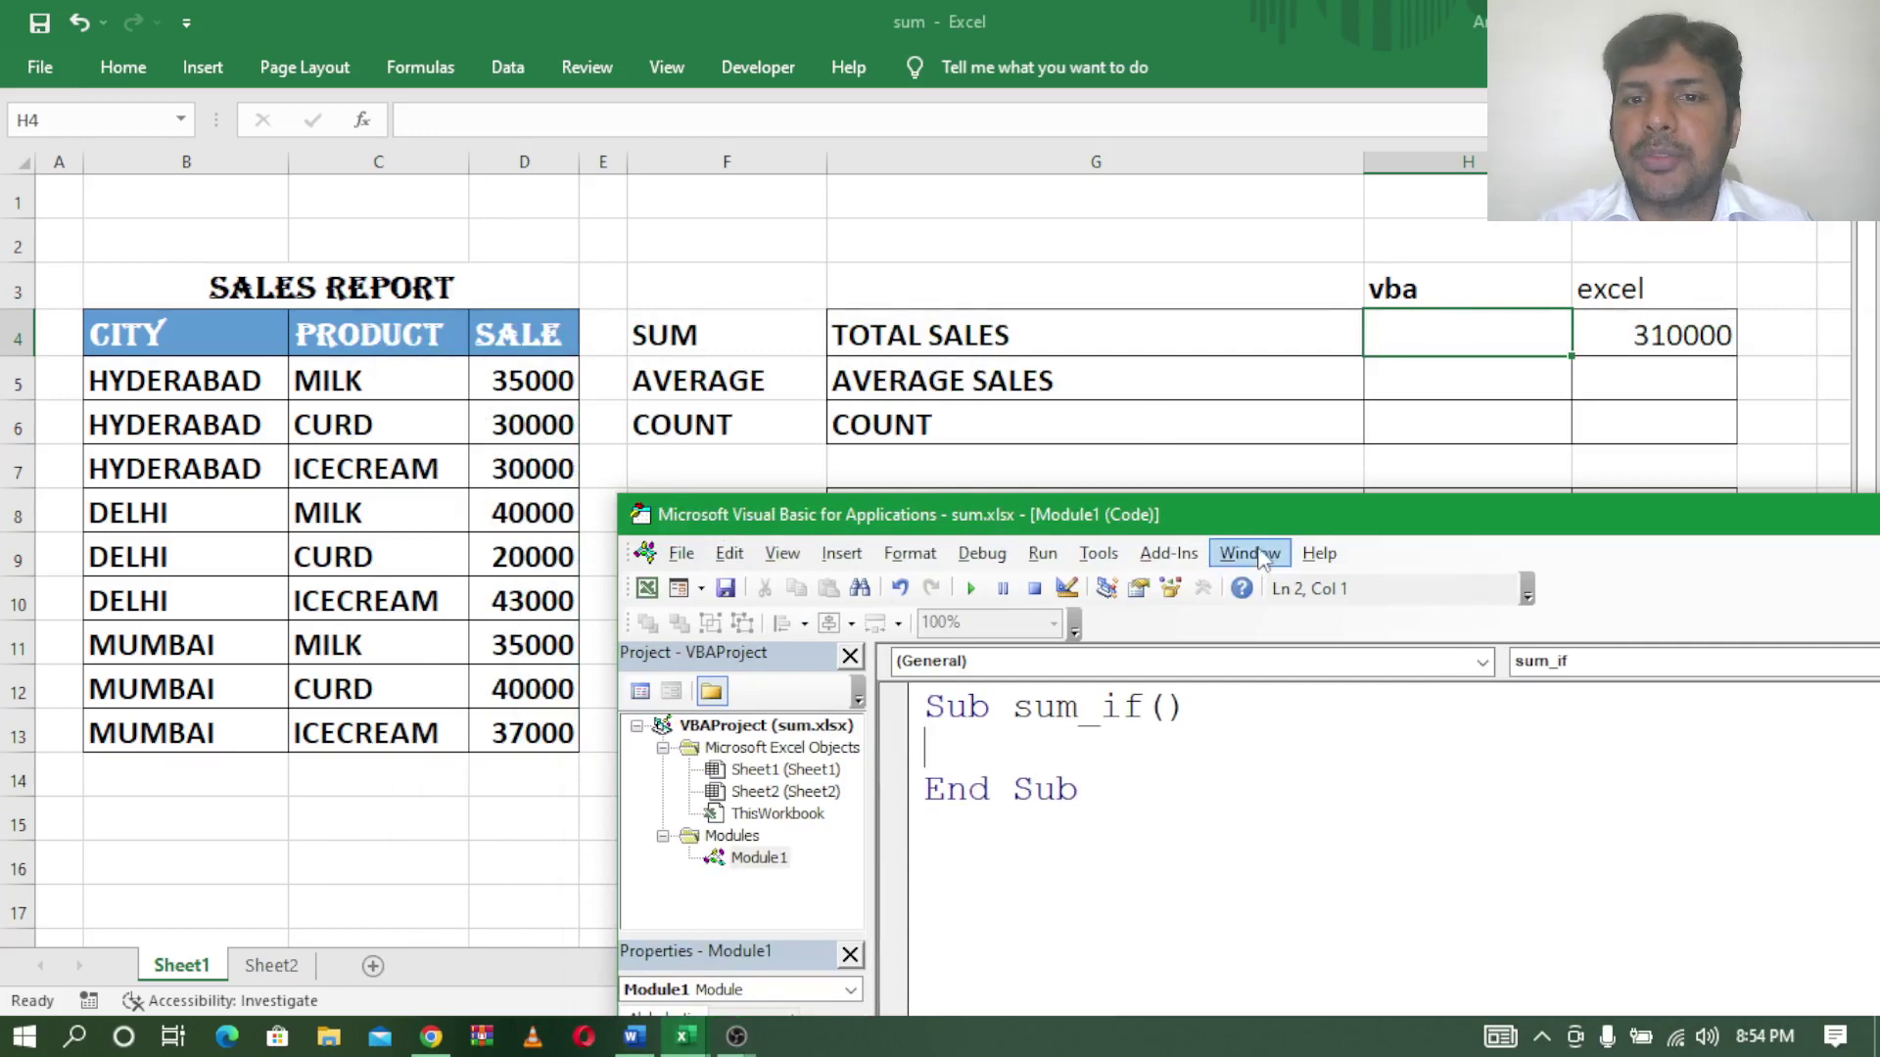
Type range("h4").Value=WorksheetFunction.Sum(range("d5:d13") into the sum_if macro.
{"action": "left_click_drag", "start_coordinate": [1238, 511], "coordinate": [1006, 390]}
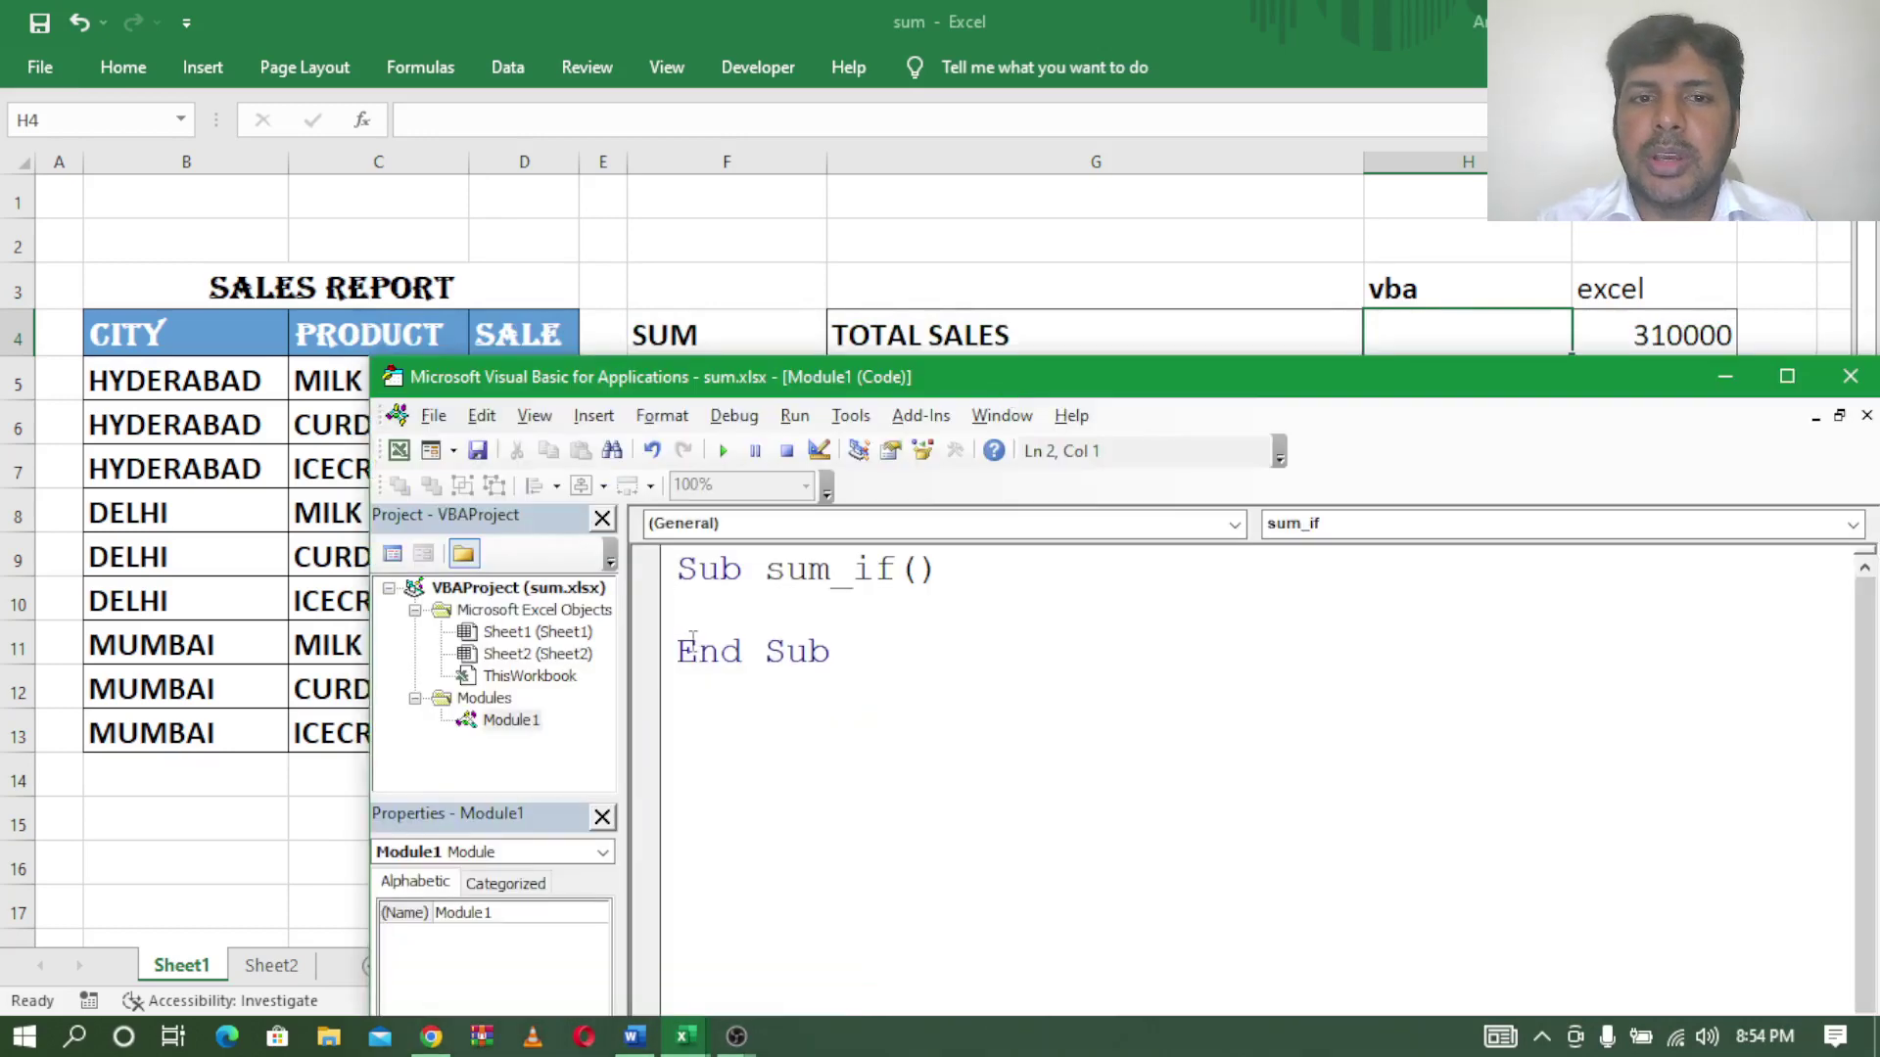
{"action": "type", "text": "r"}
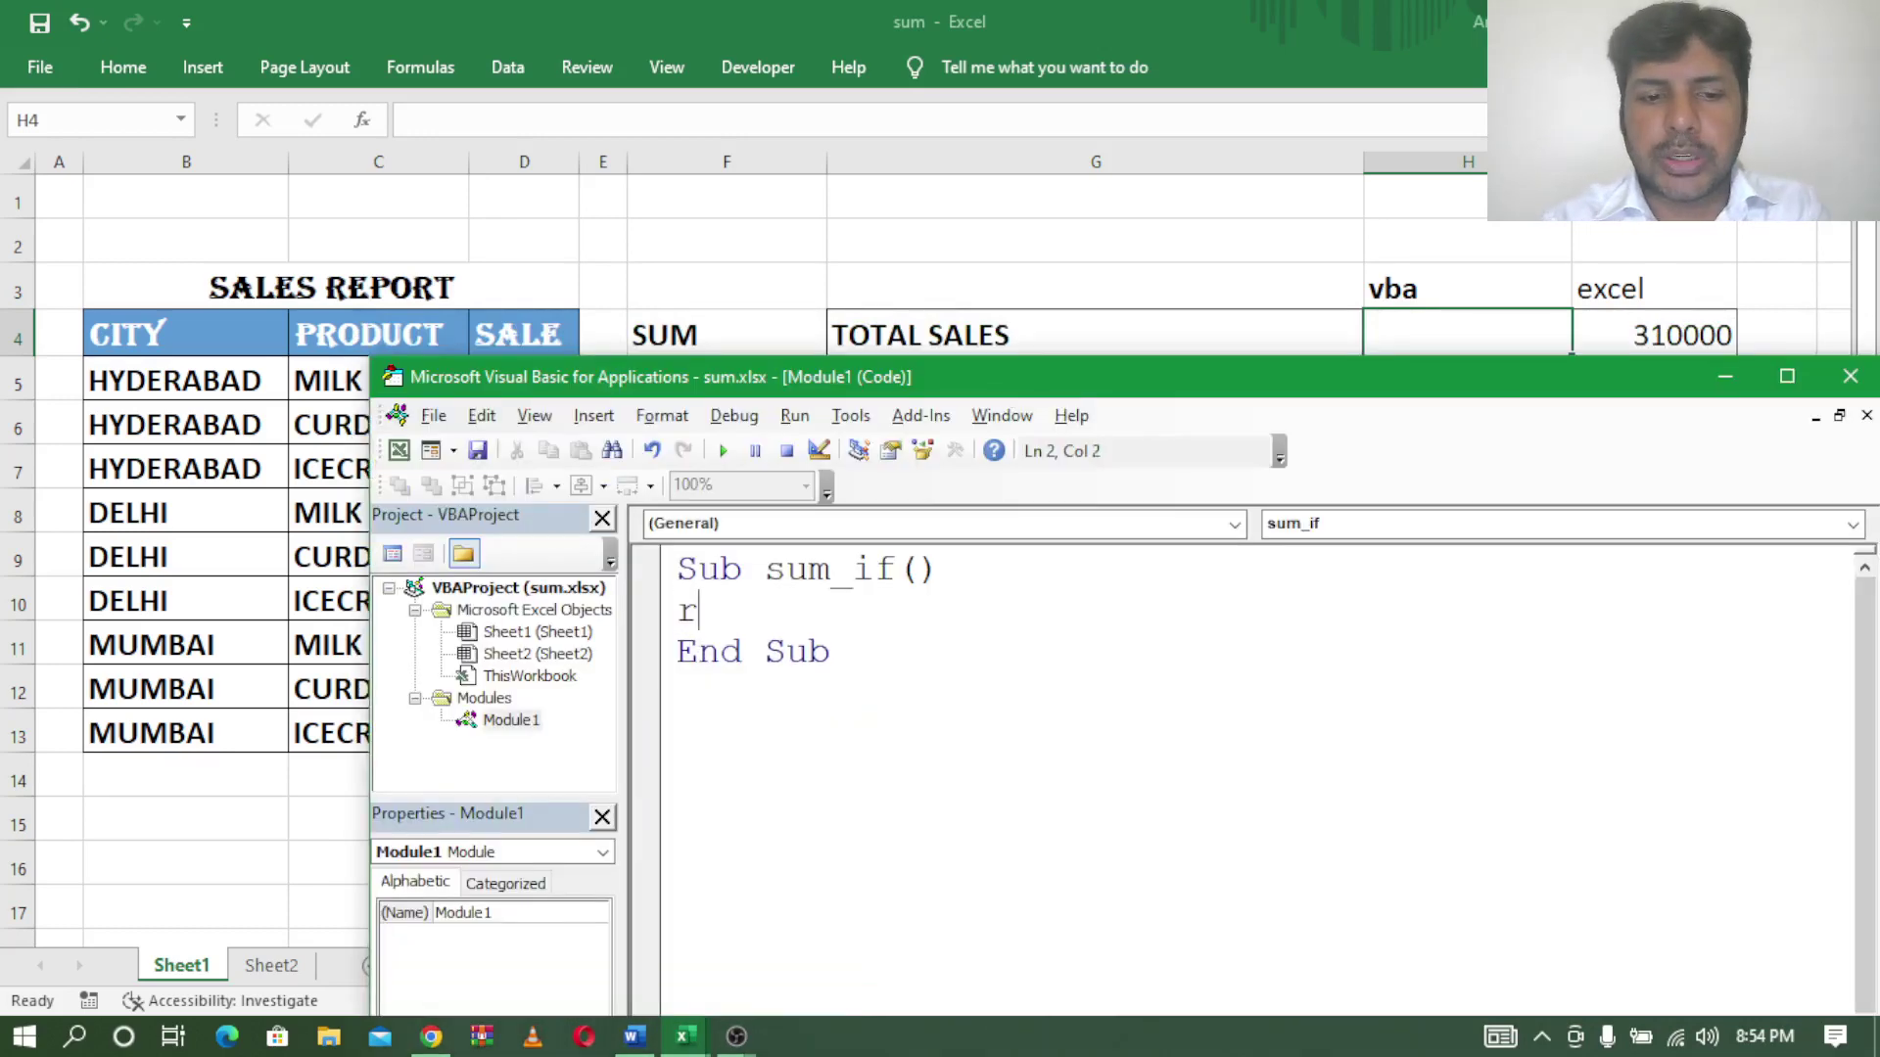
{"action": "type", "text": "ange("}
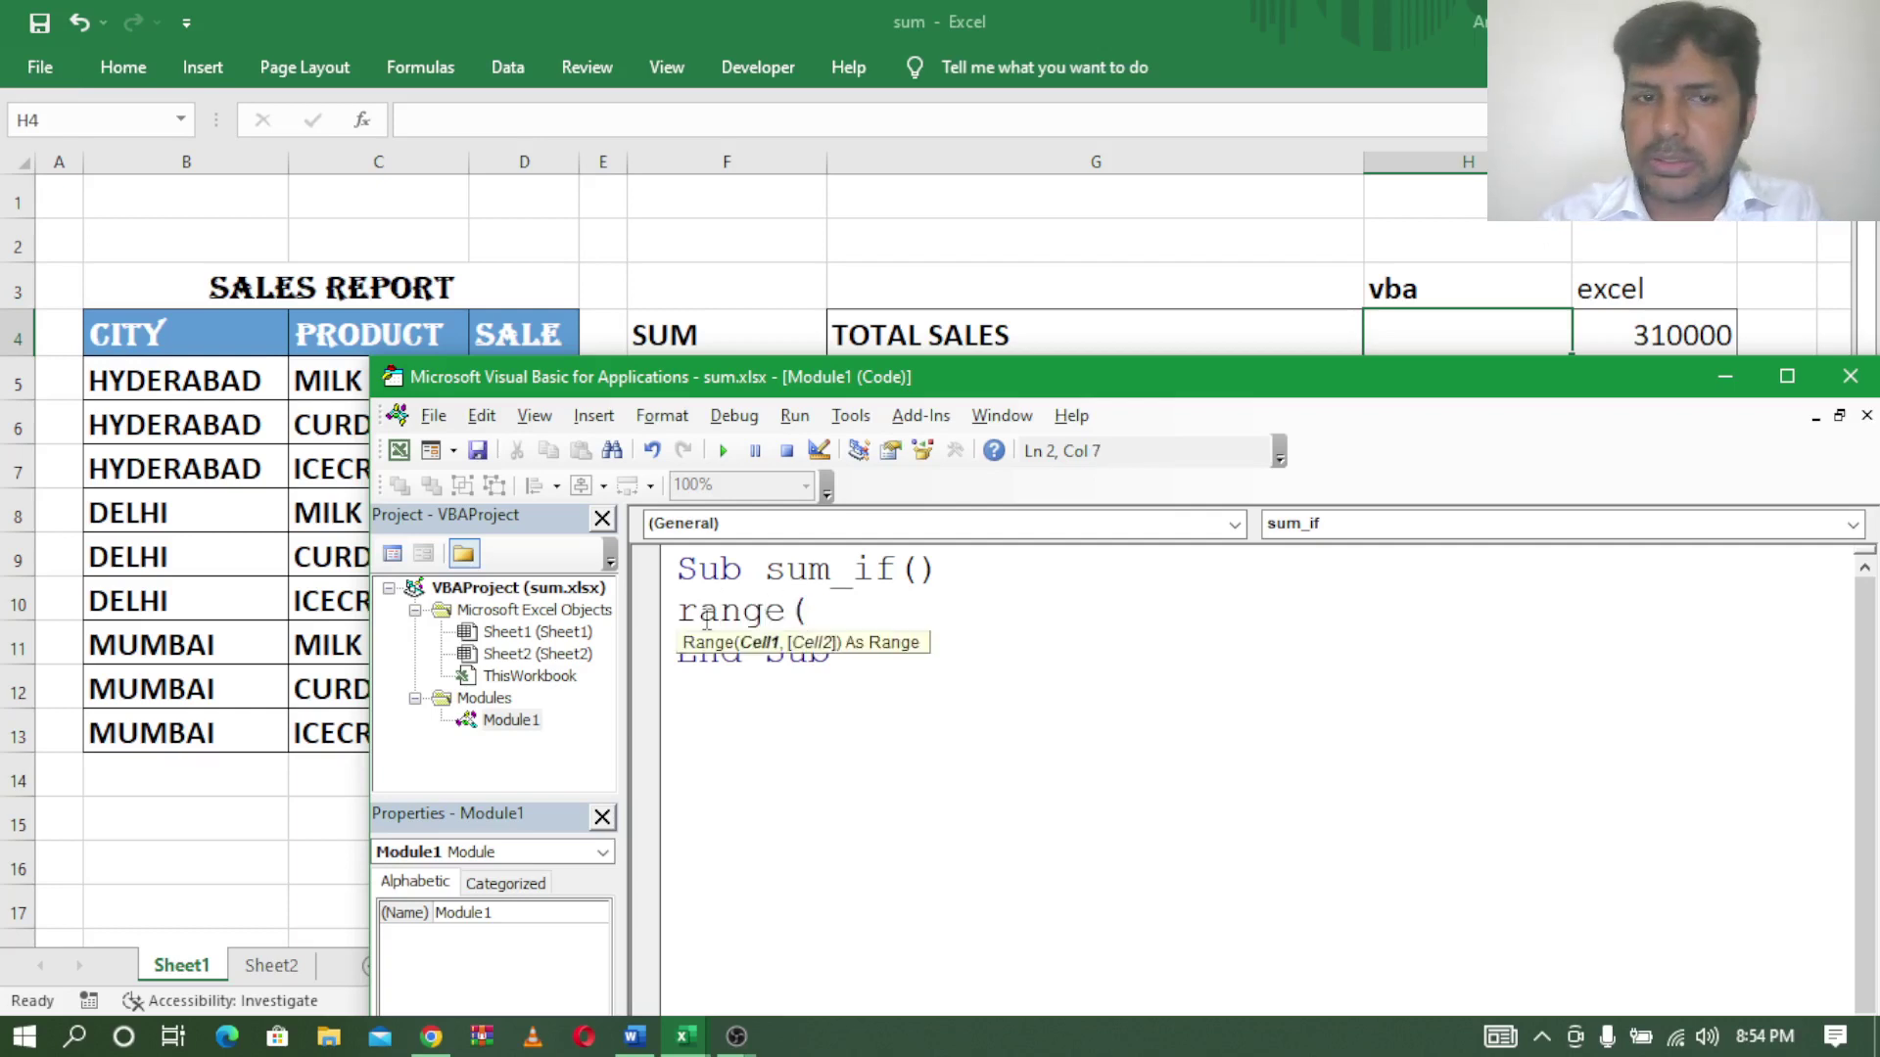
{"action": "type", "text": "\"h"}
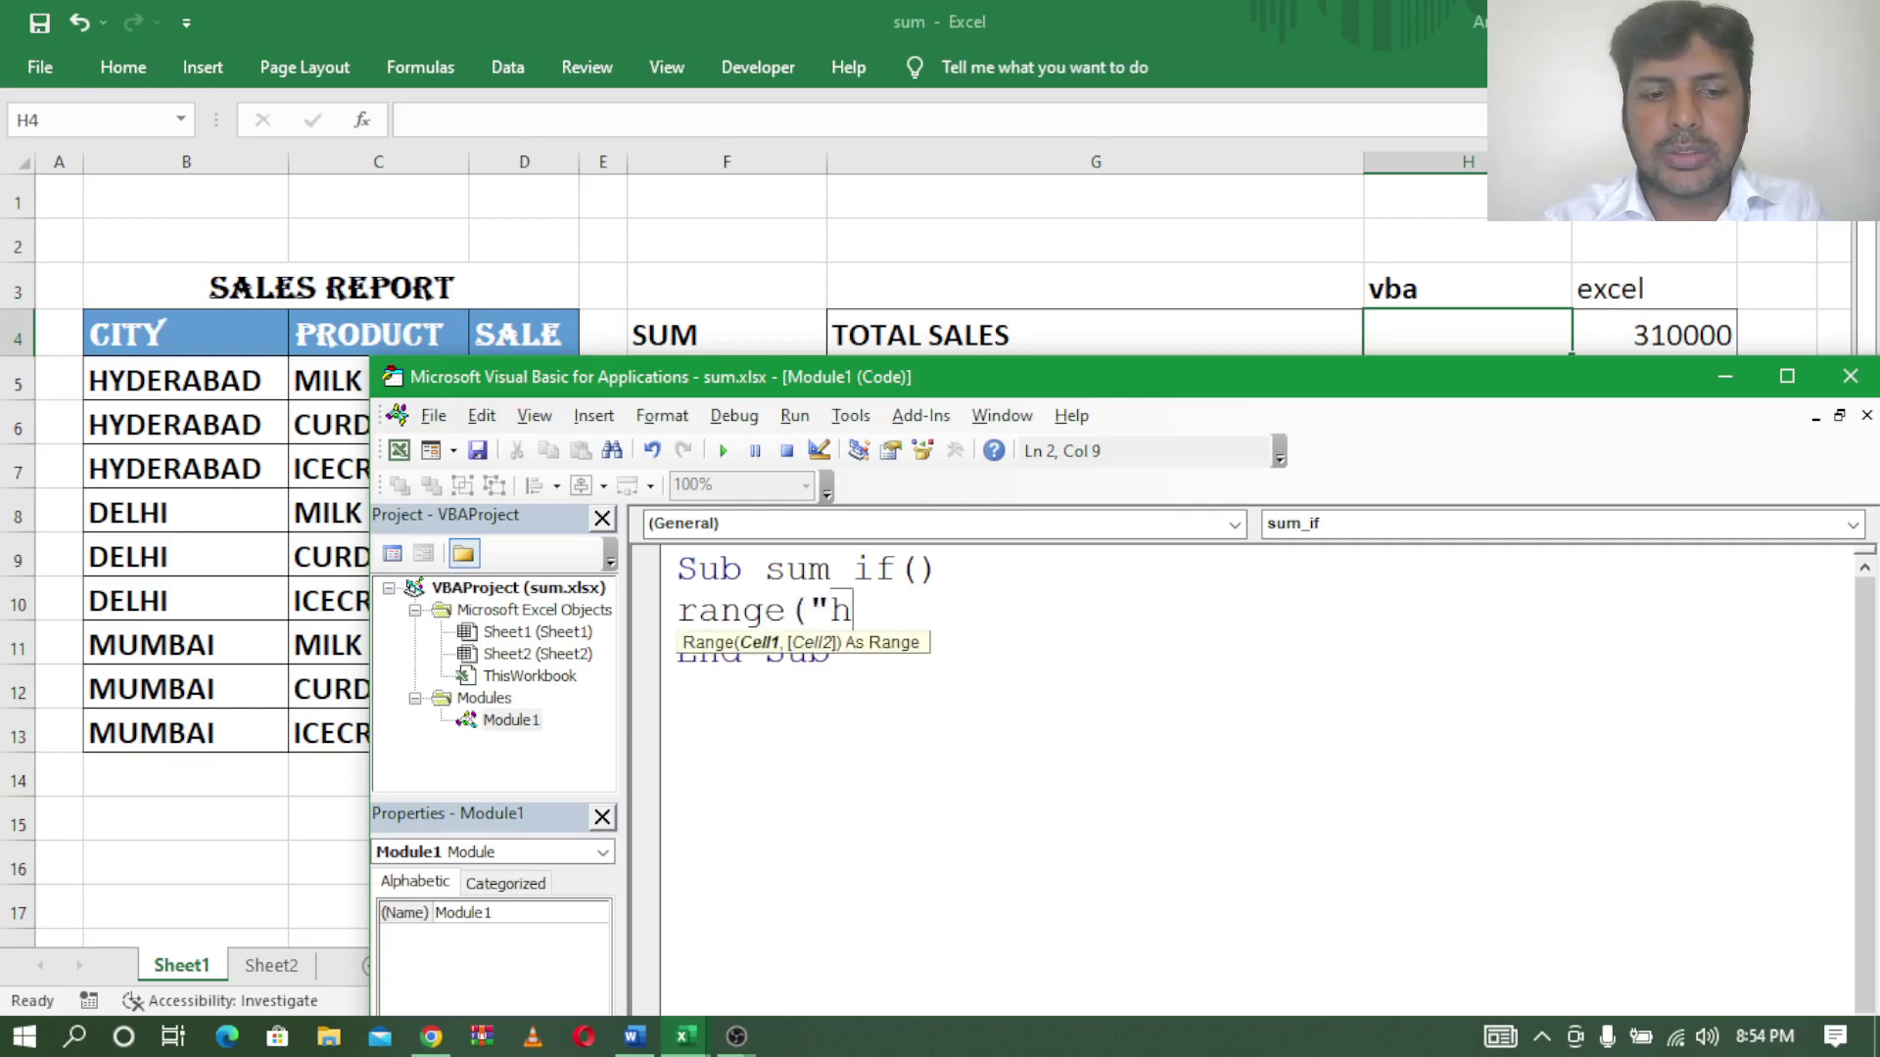
{"action": "type", "text": "4\")"}
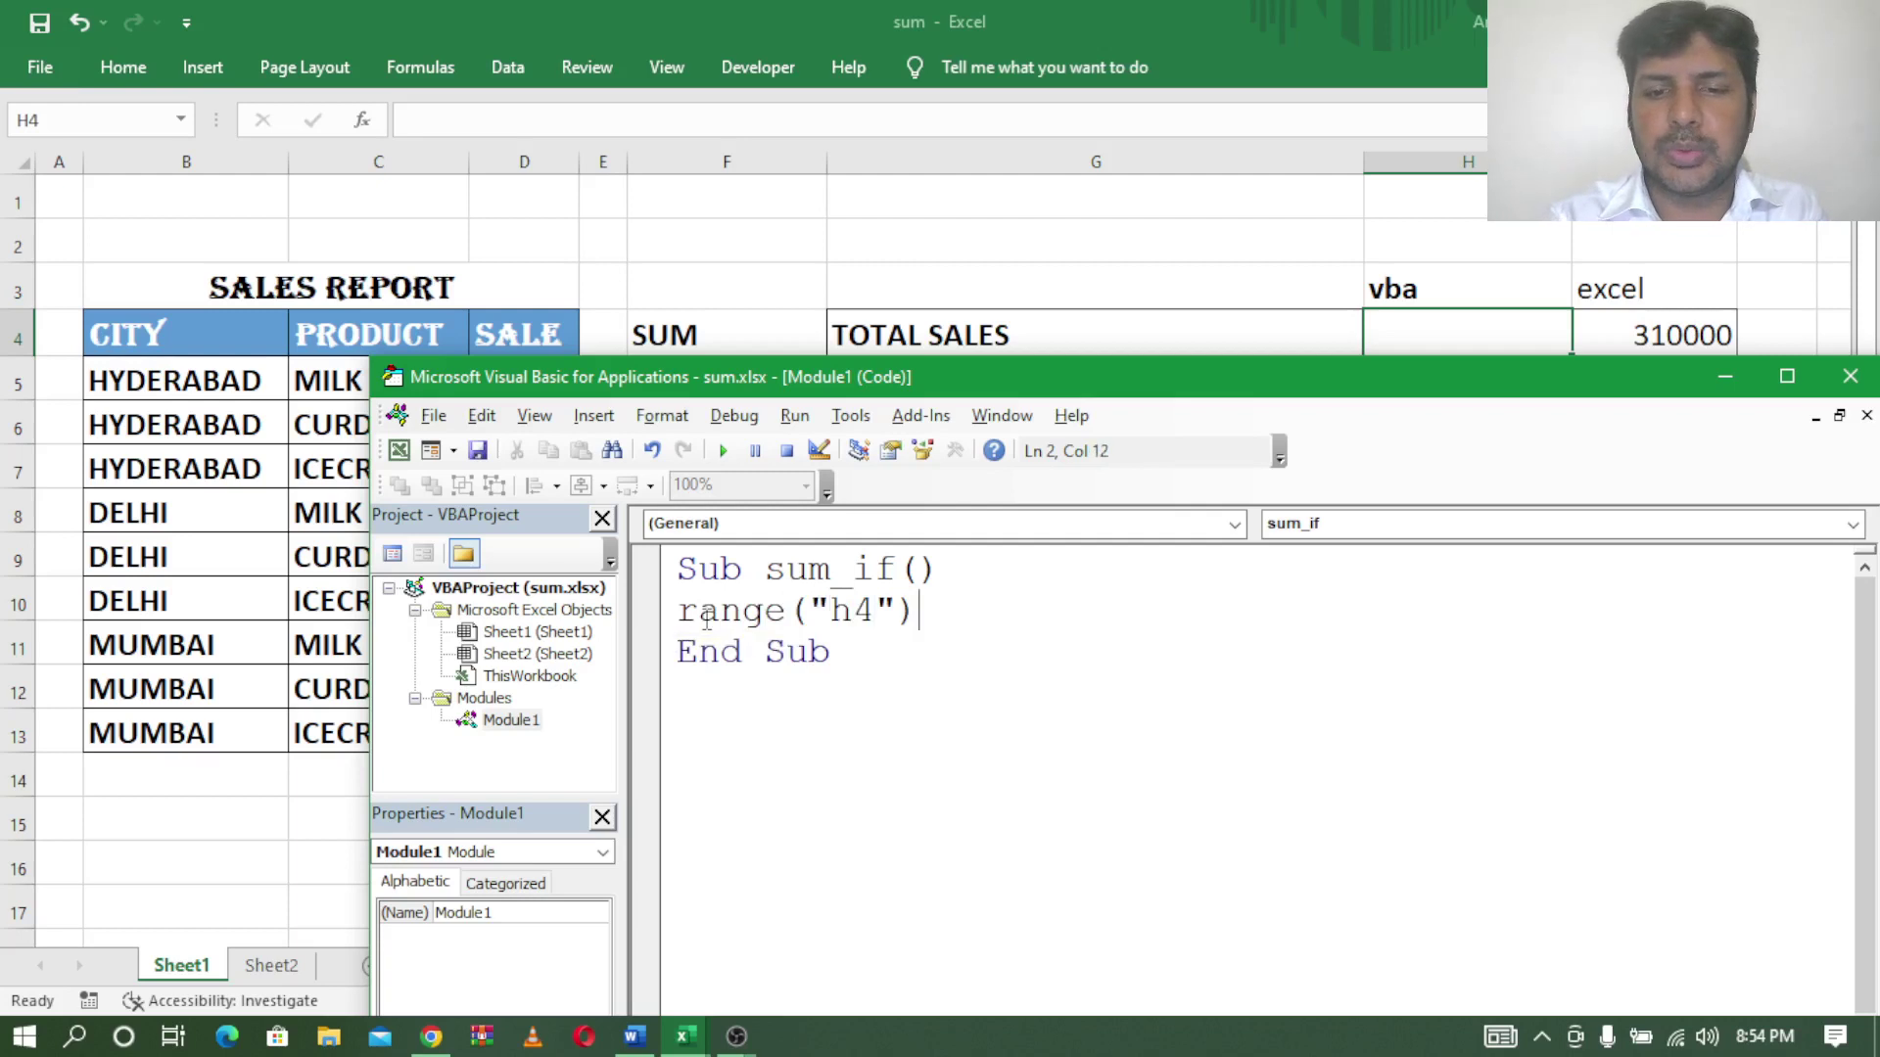
{"action": "type", "text": ".valu"}
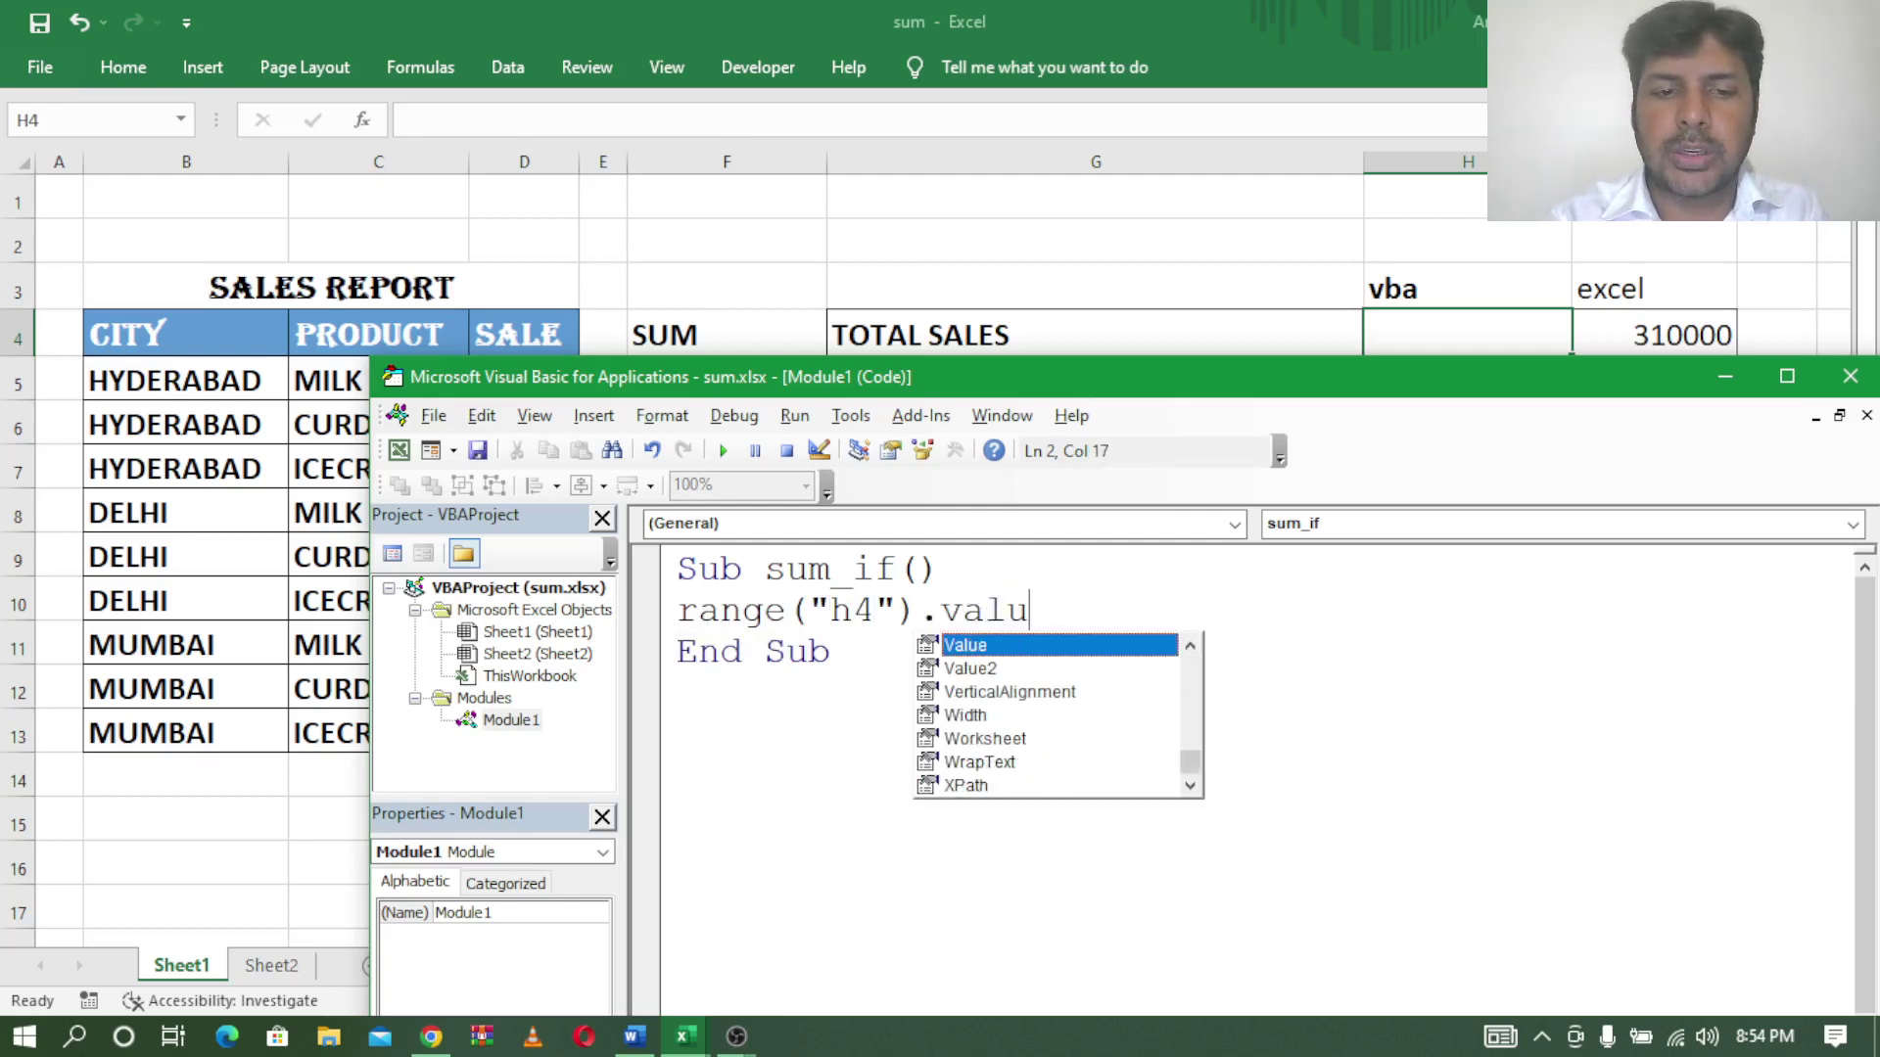
{"action": "type", "text": "e="}
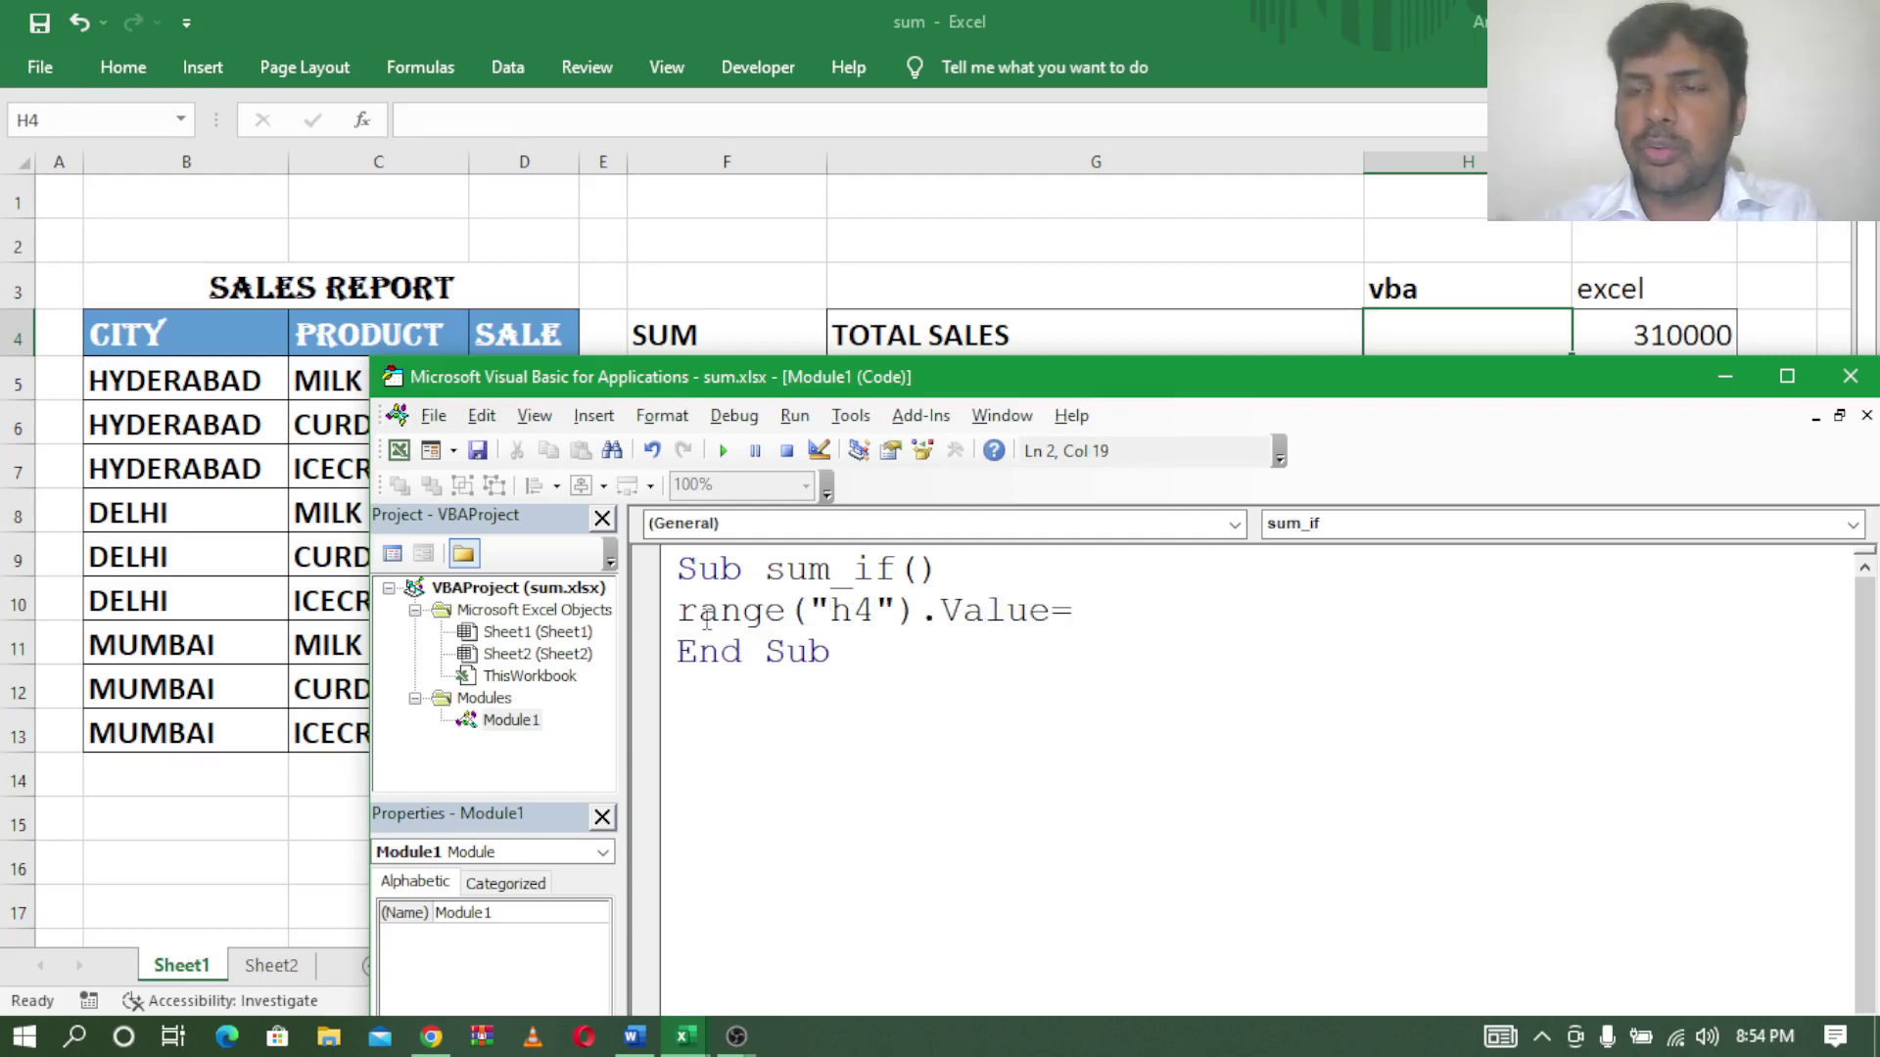
{"action": "left_click_drag", "start_coordinate": [951, 385], "coordinate": [945, 453]}
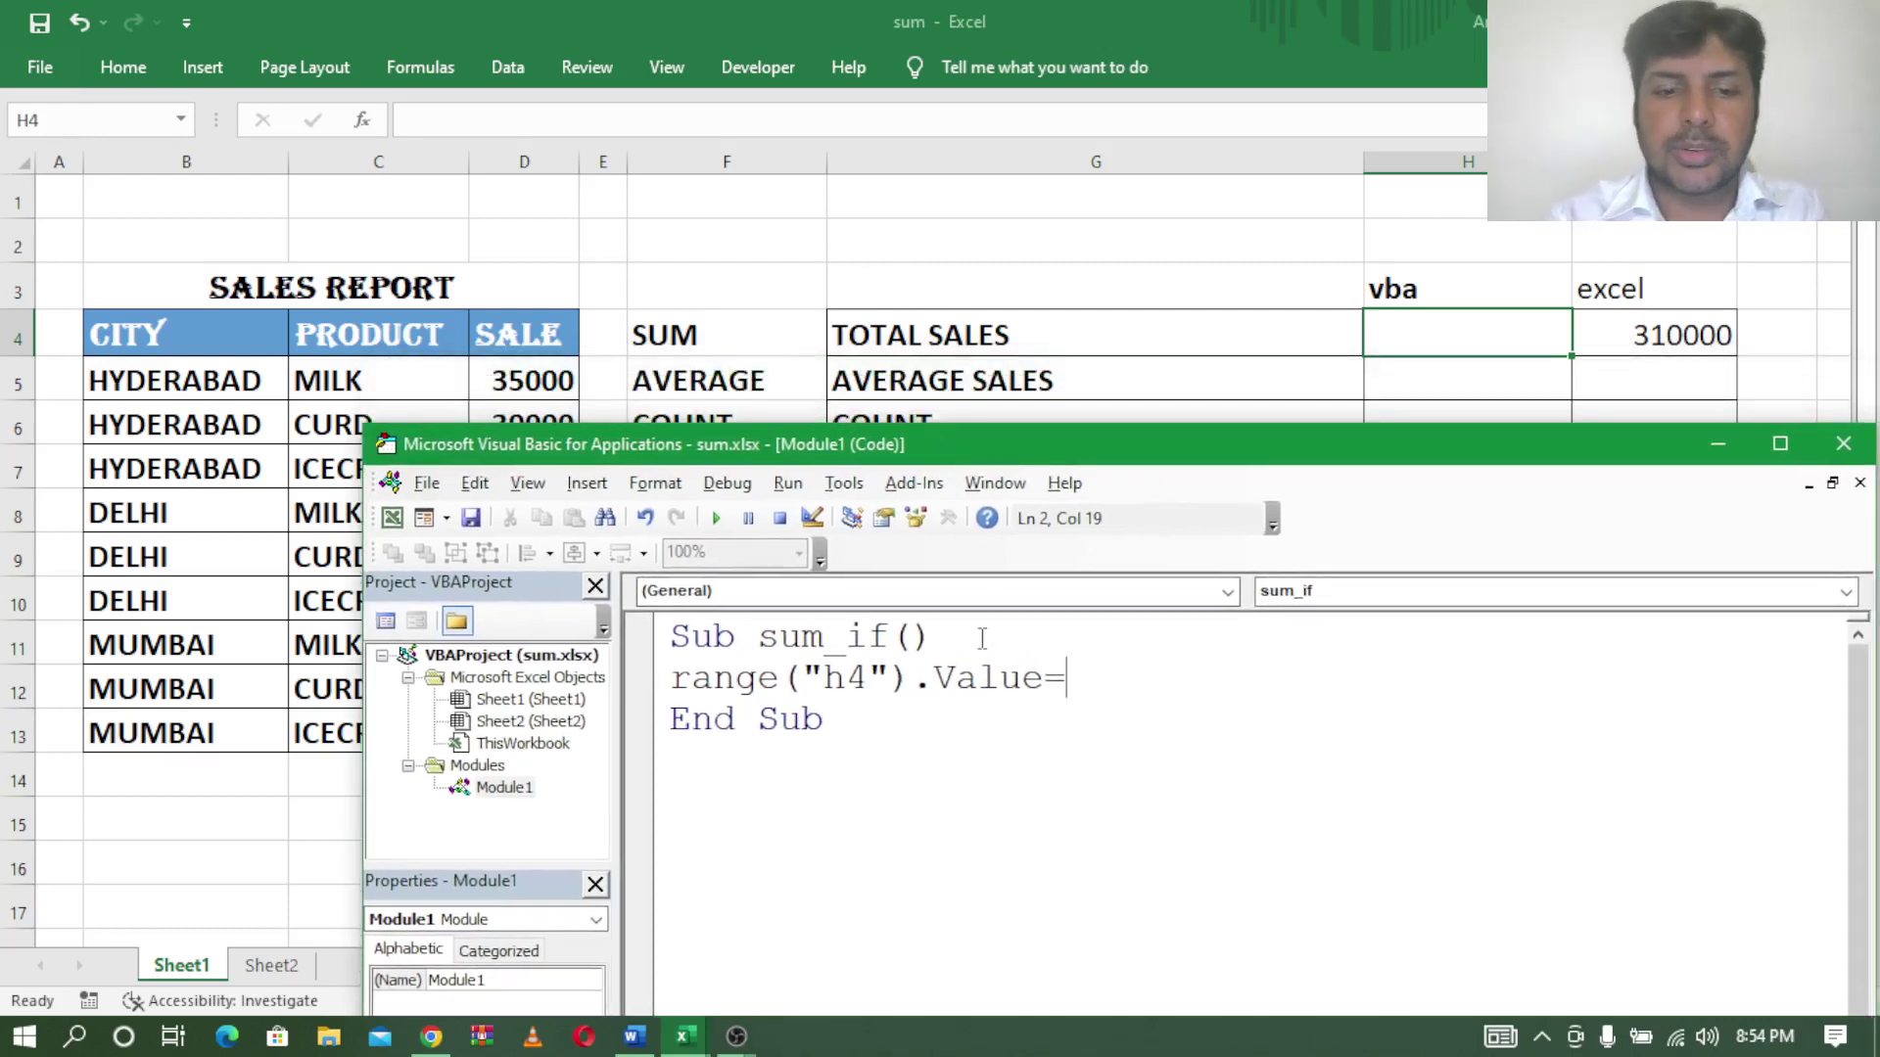
{"action": "type", "text": "wor"}
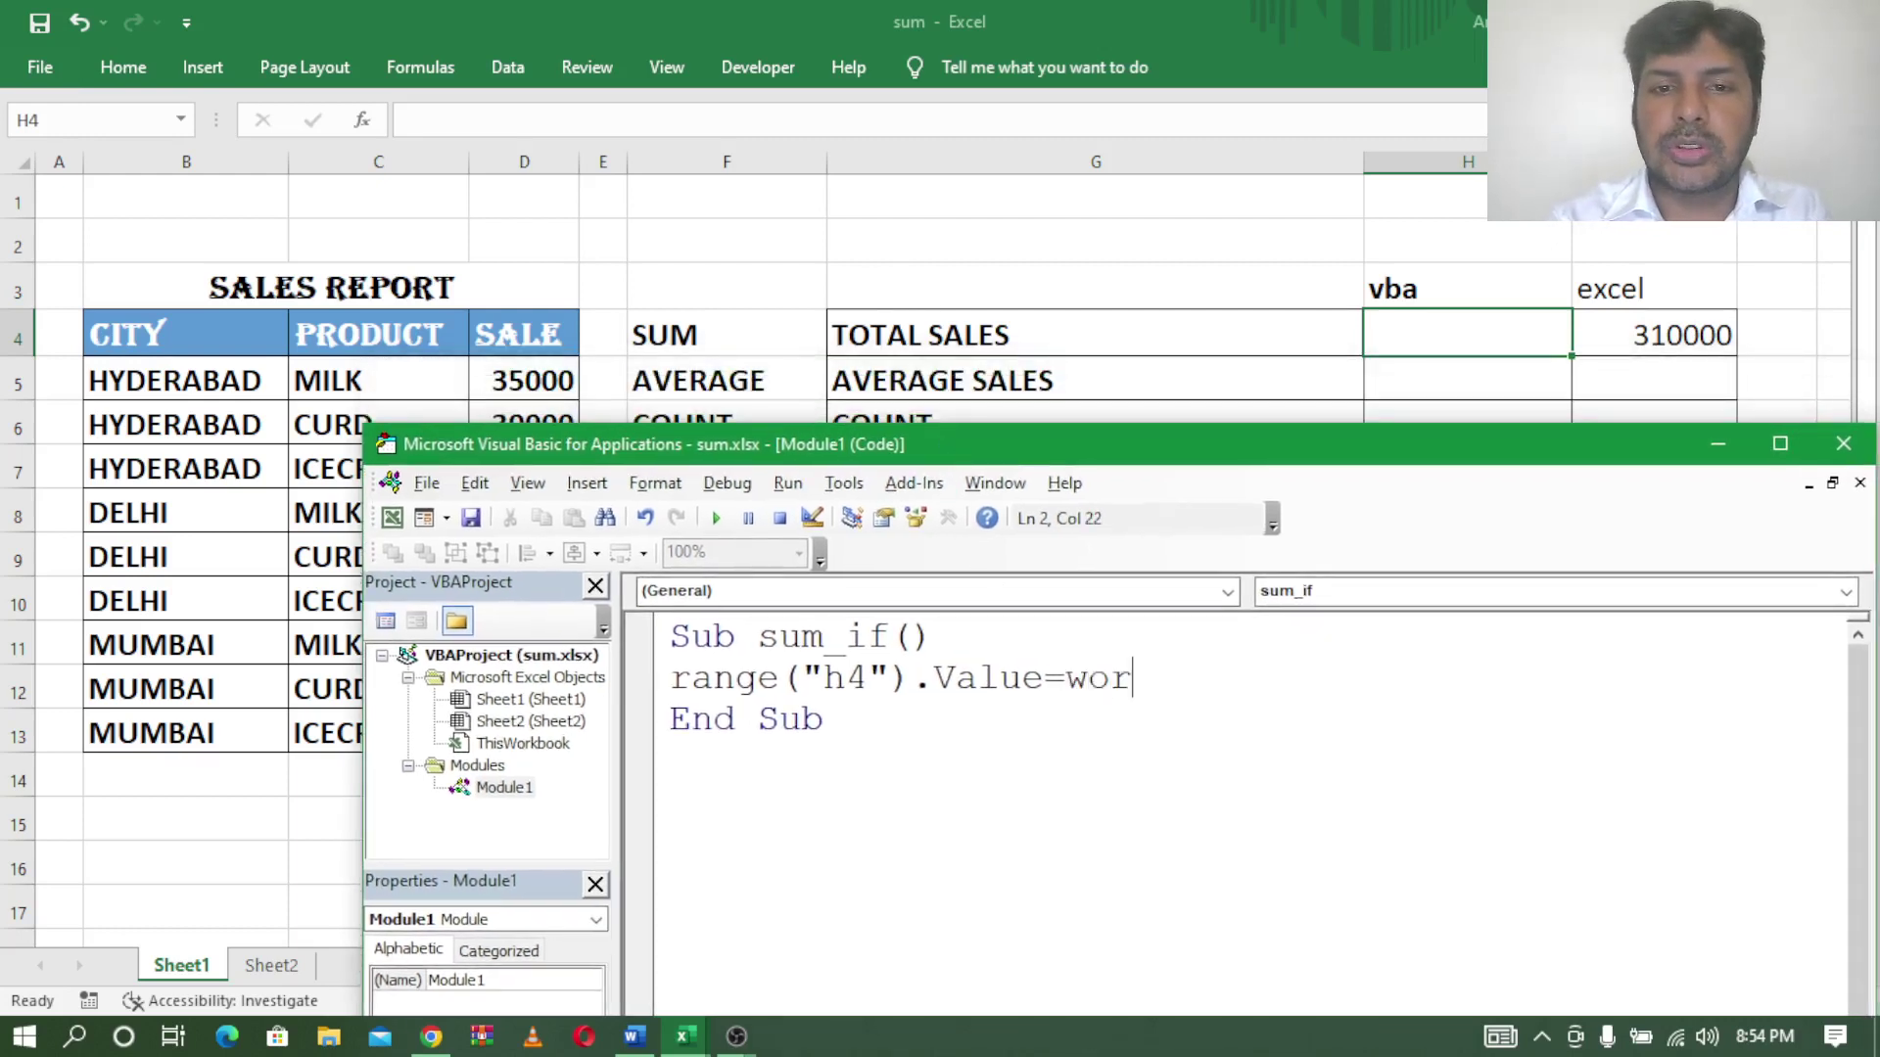
{"action": "type", "text": "ksheet"}
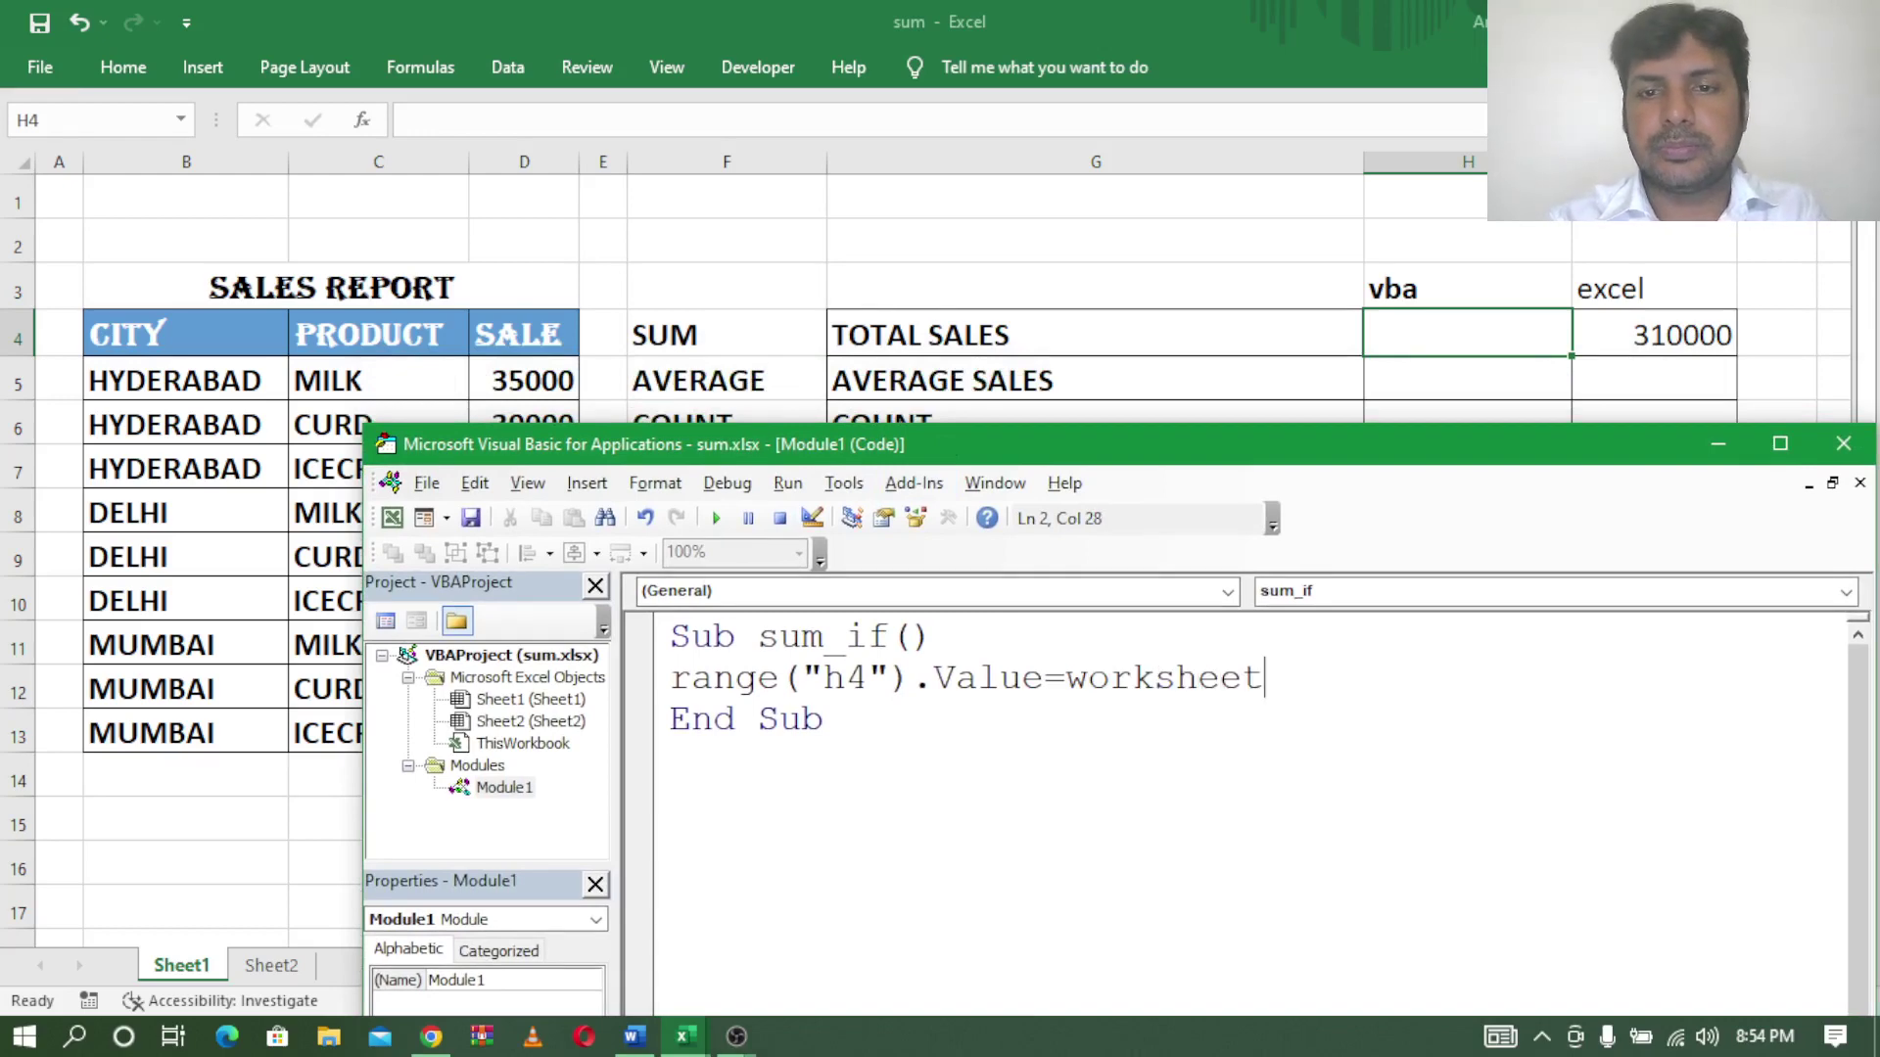
{"action": "type", "text": "functio"}
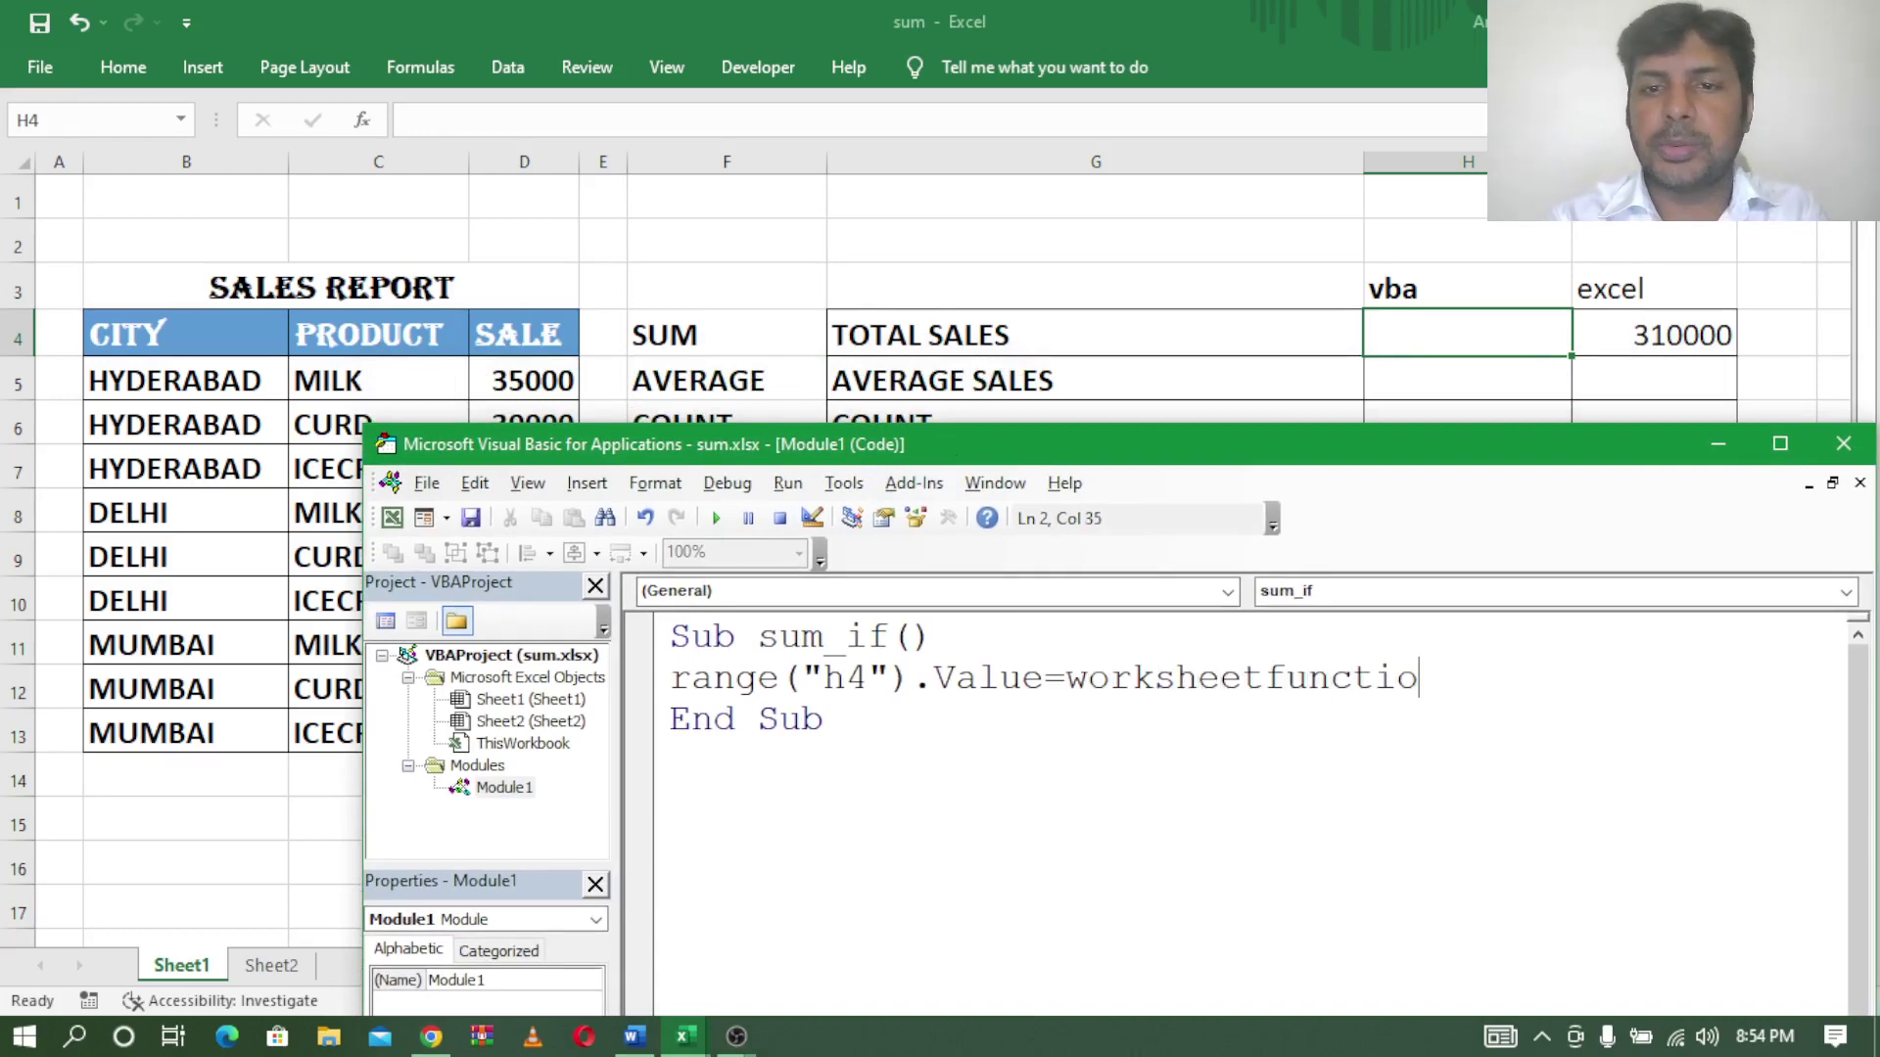
{"action": "type", "text": "n."}
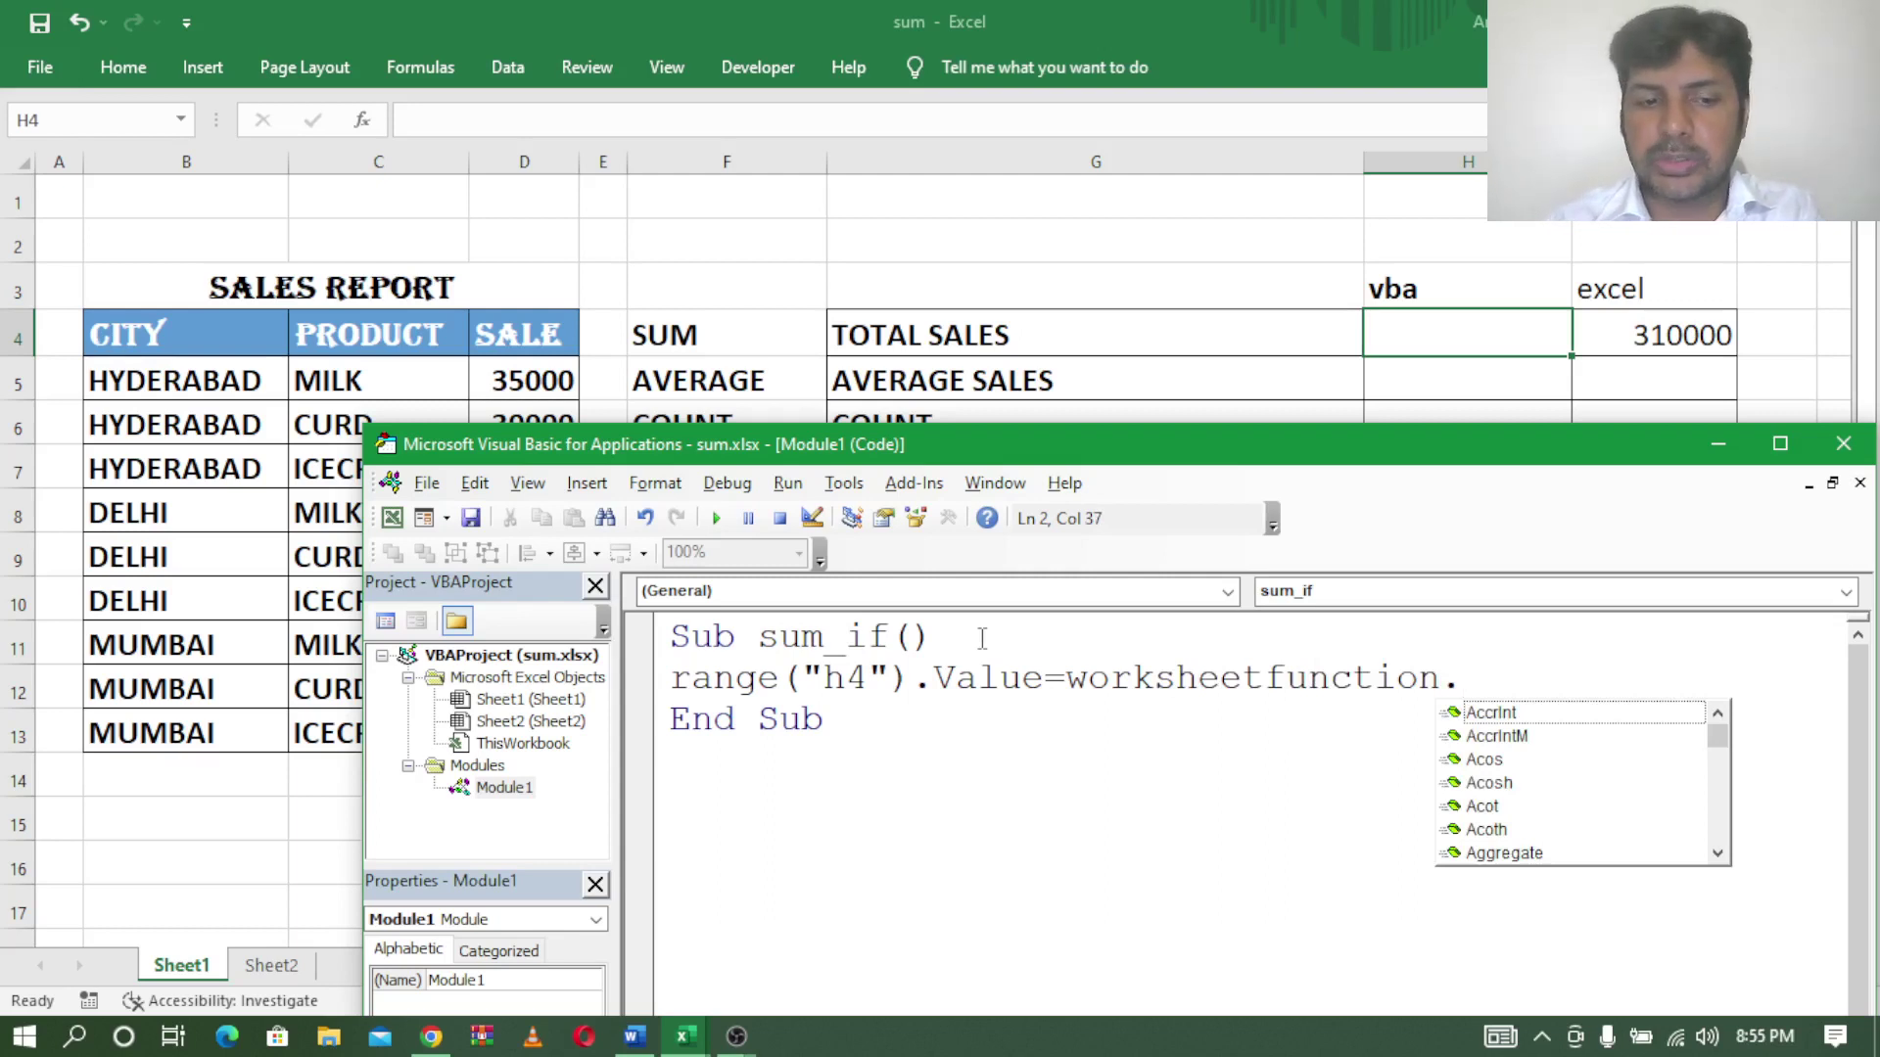
{"action": "type", "text": "sum"}
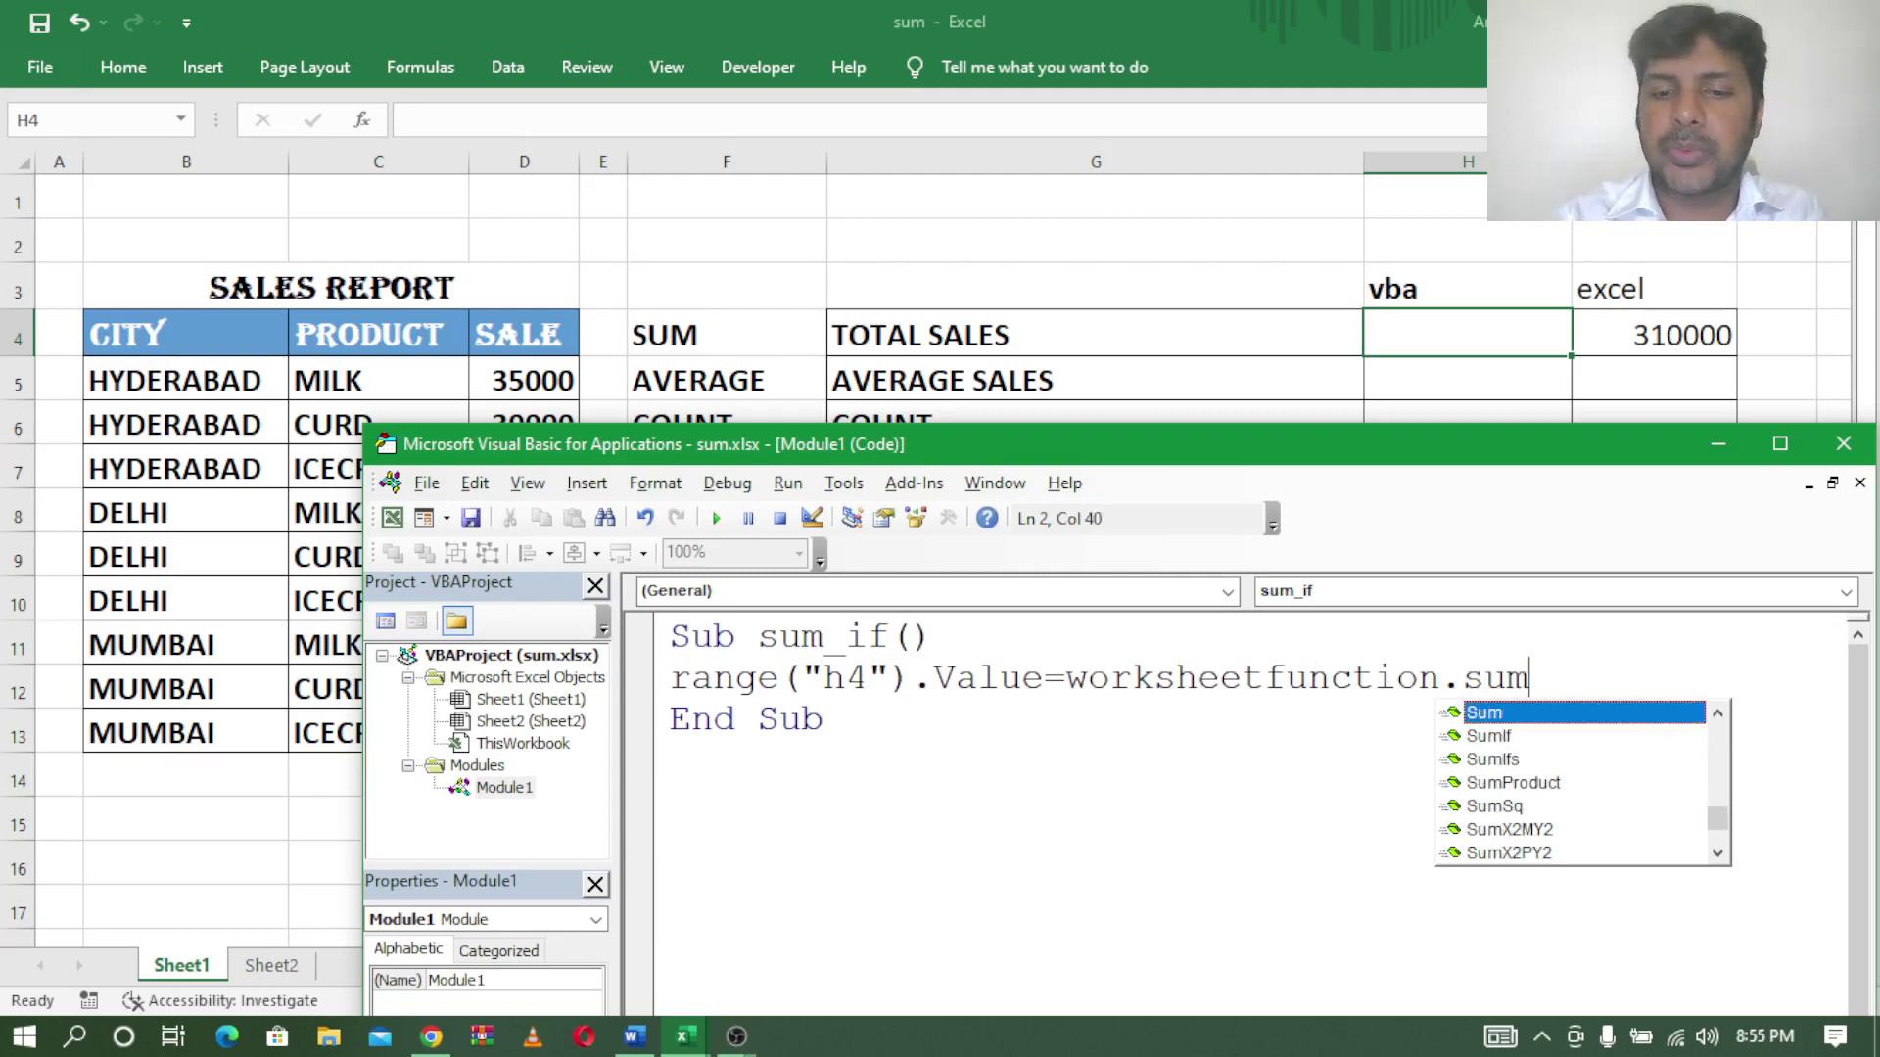
{"action": "type", "text": "("}
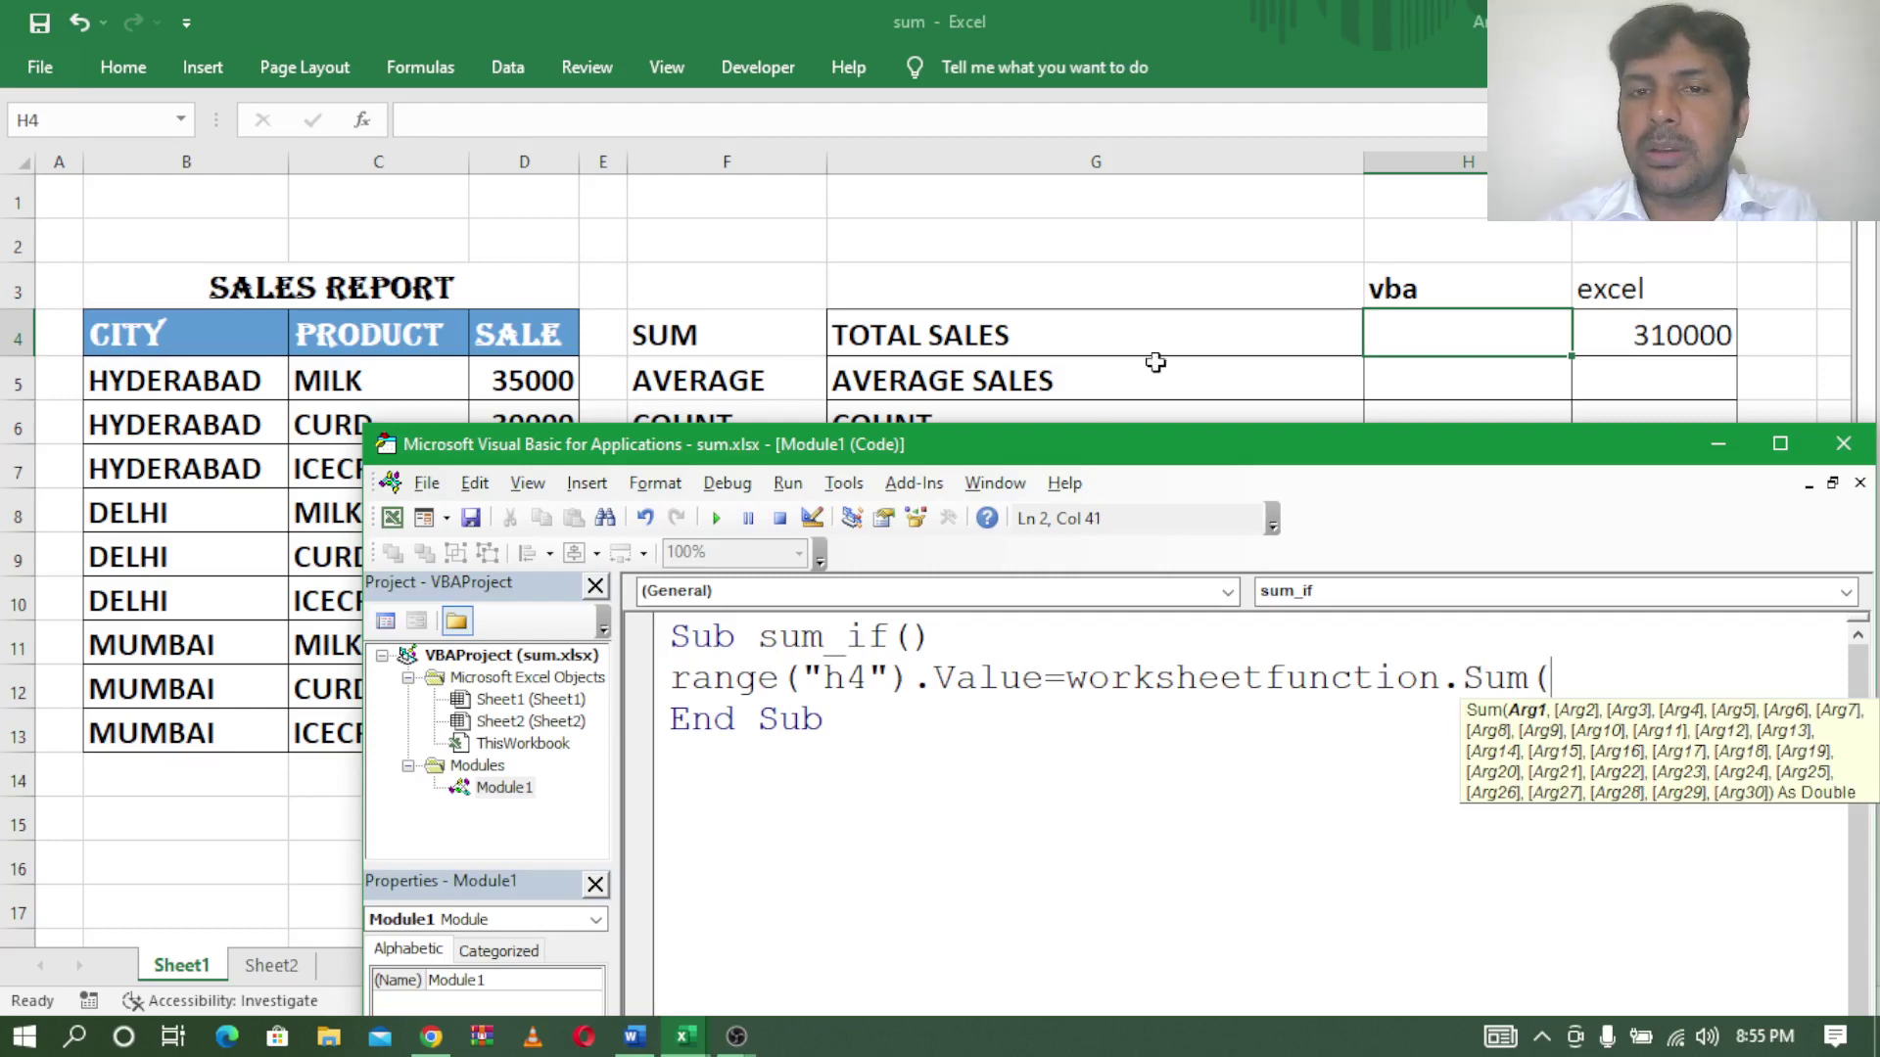
{"action": "mouse_move", "coordinate": [1132, 453]}
{"action": "left_mouse_down"}
{"action": "mouse_move", "coordinate": [955, 480]}
{"action": "mouse_move", "coordinate": [1009, 479]}
{"action": "left_mouse_up"}
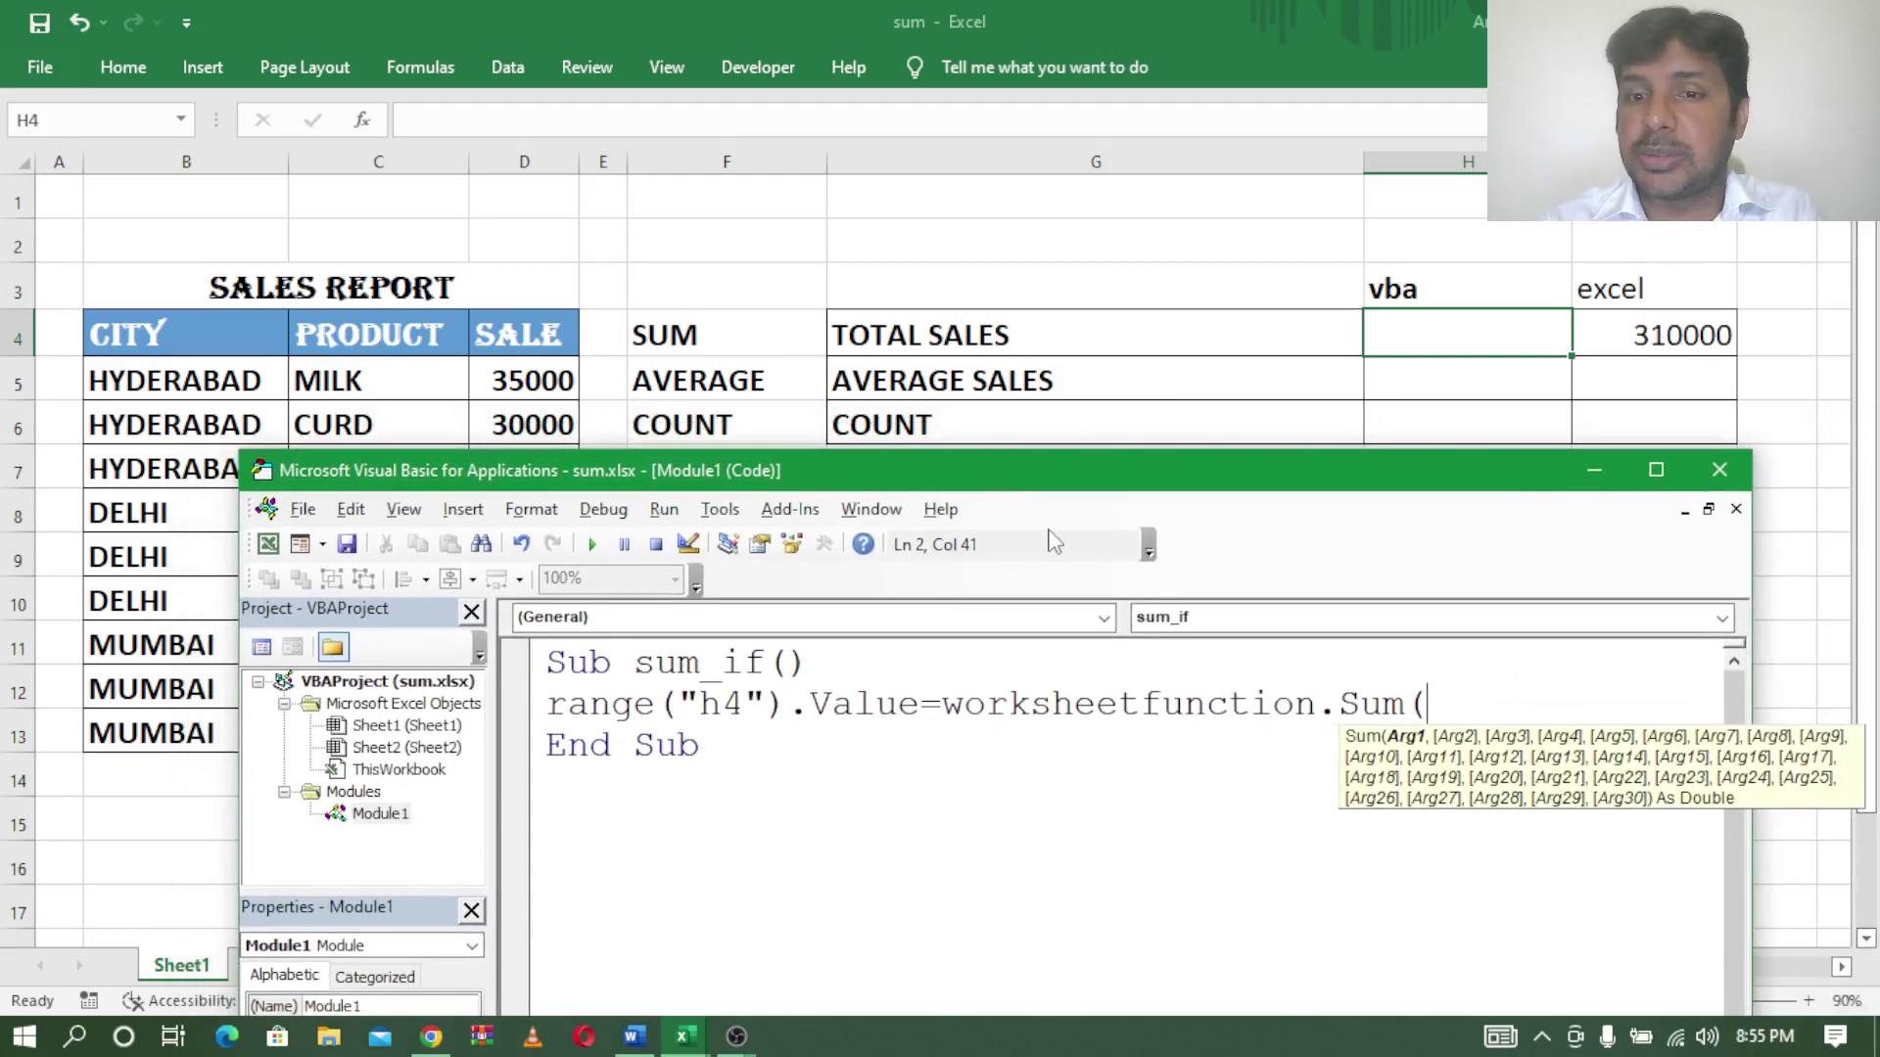
{"action": "type", "text": "r"}
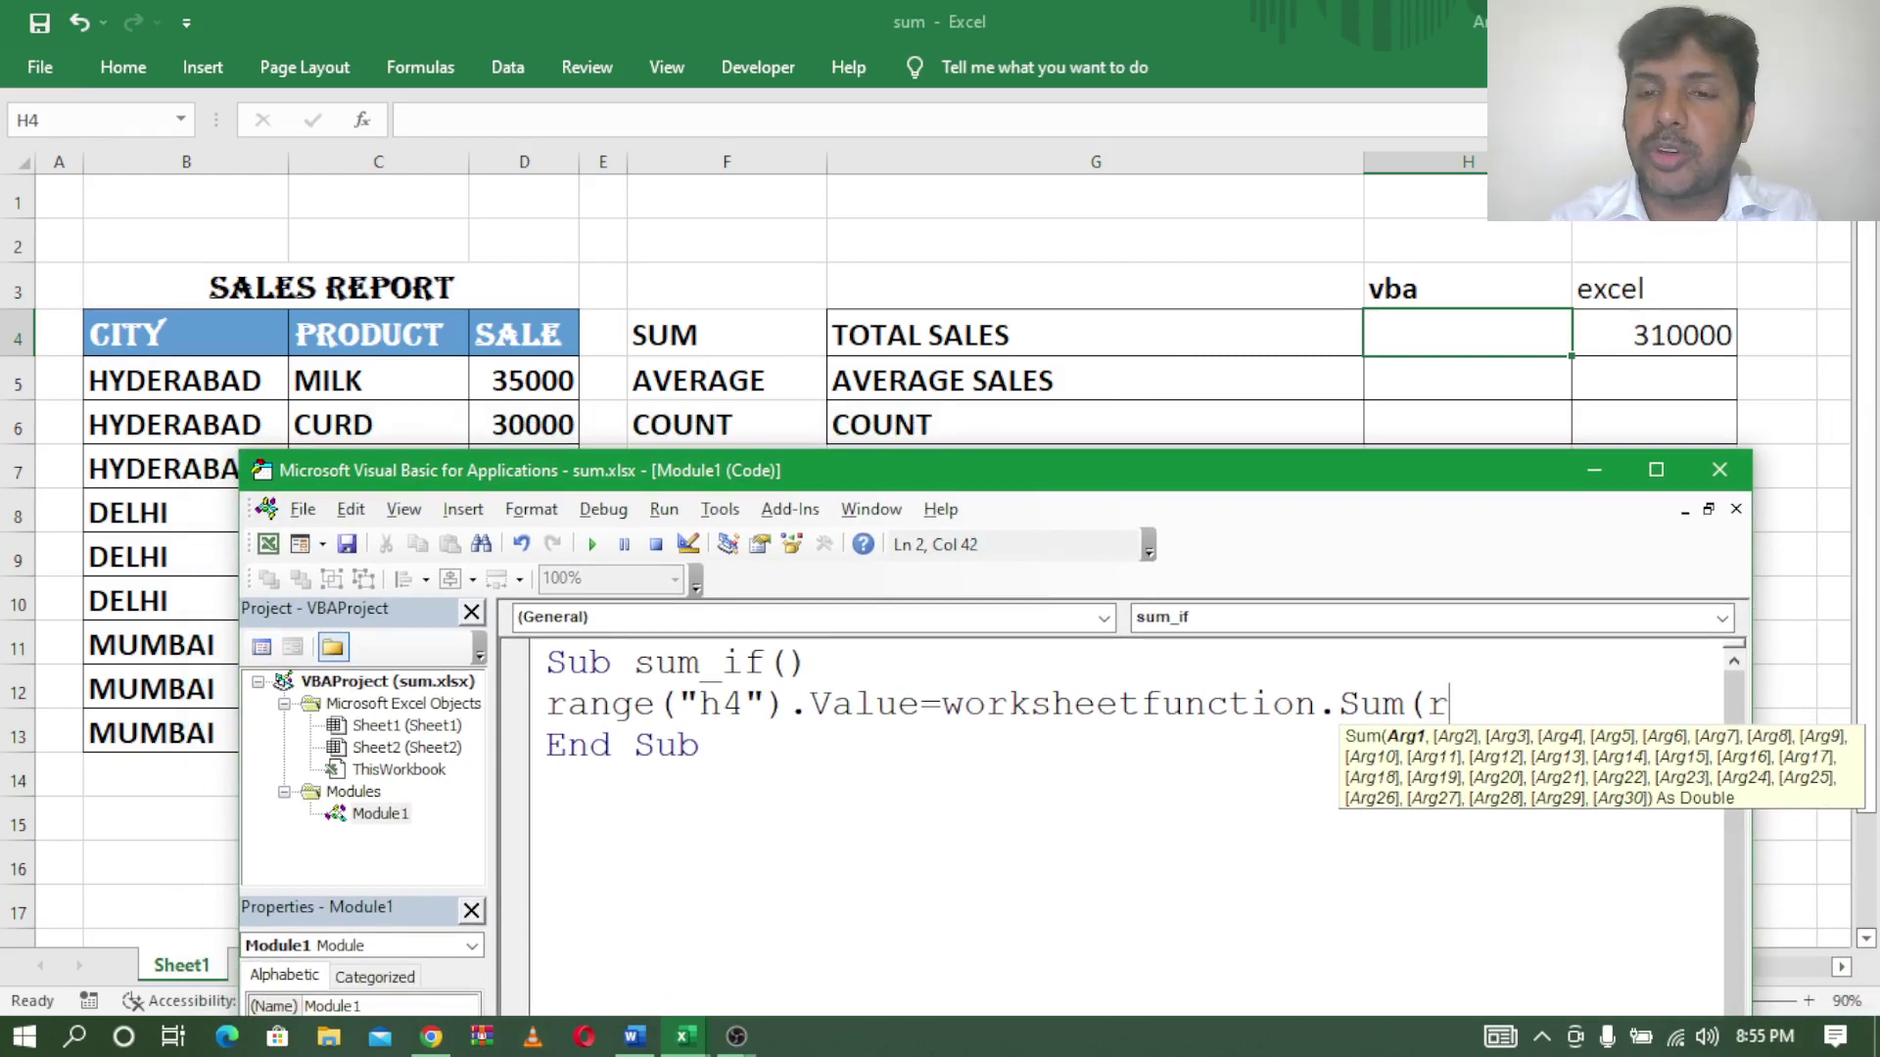
{"action": "type", "text": "ange"}
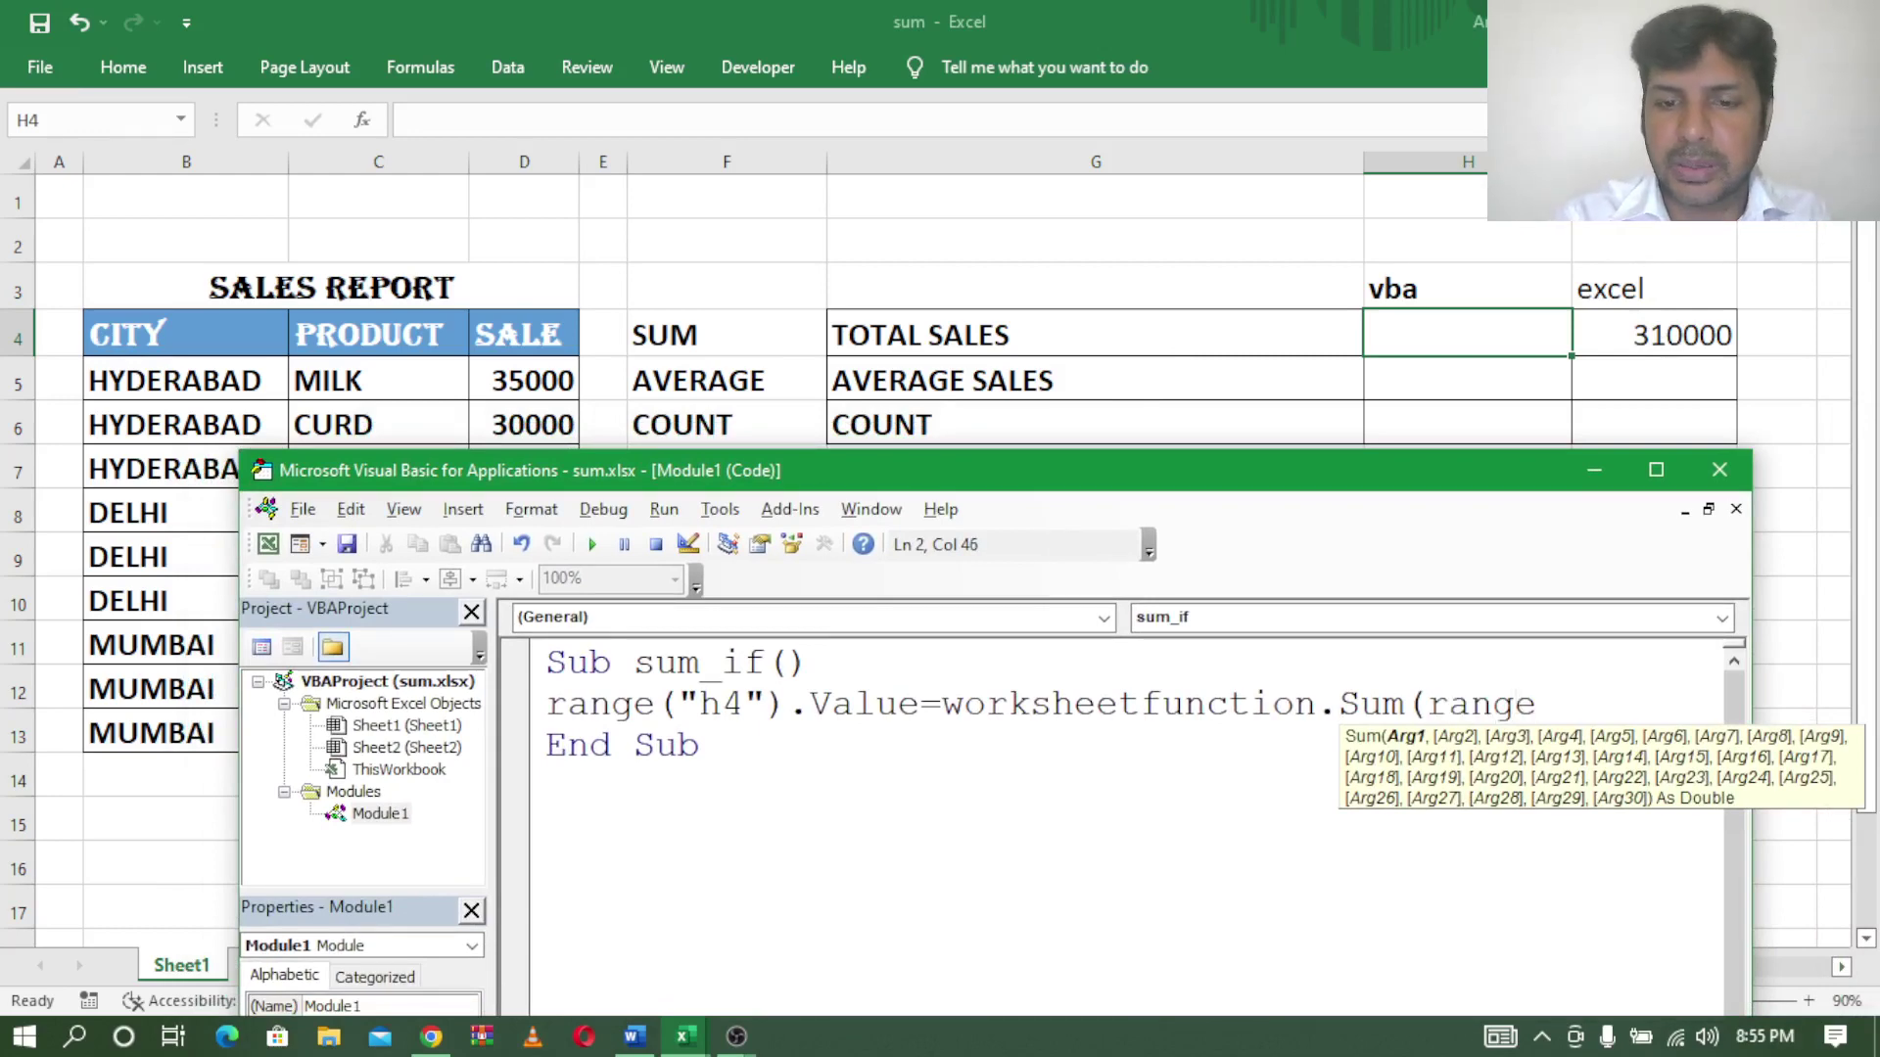
{"action": "type", "text": "("}
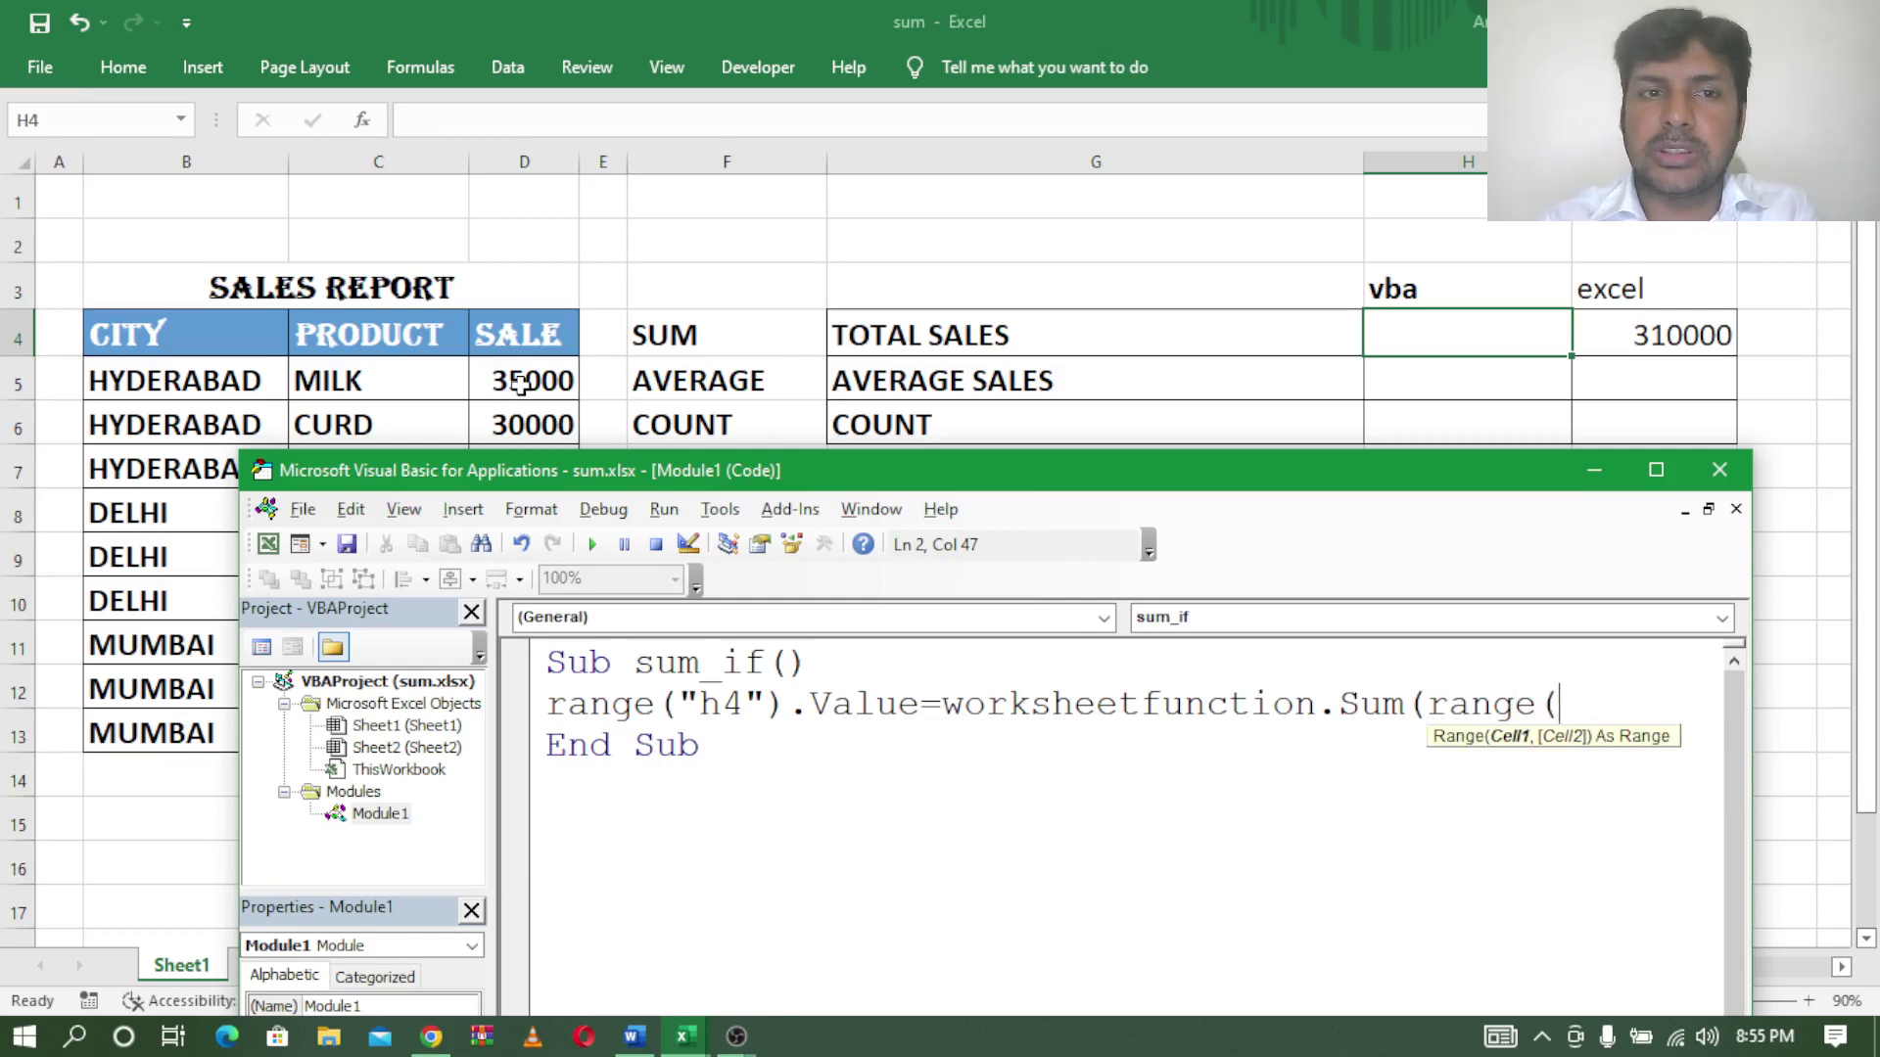
{"action": "left_click_drag", "start_coordinate": [526, 472], "coordinate": [893, 438]}
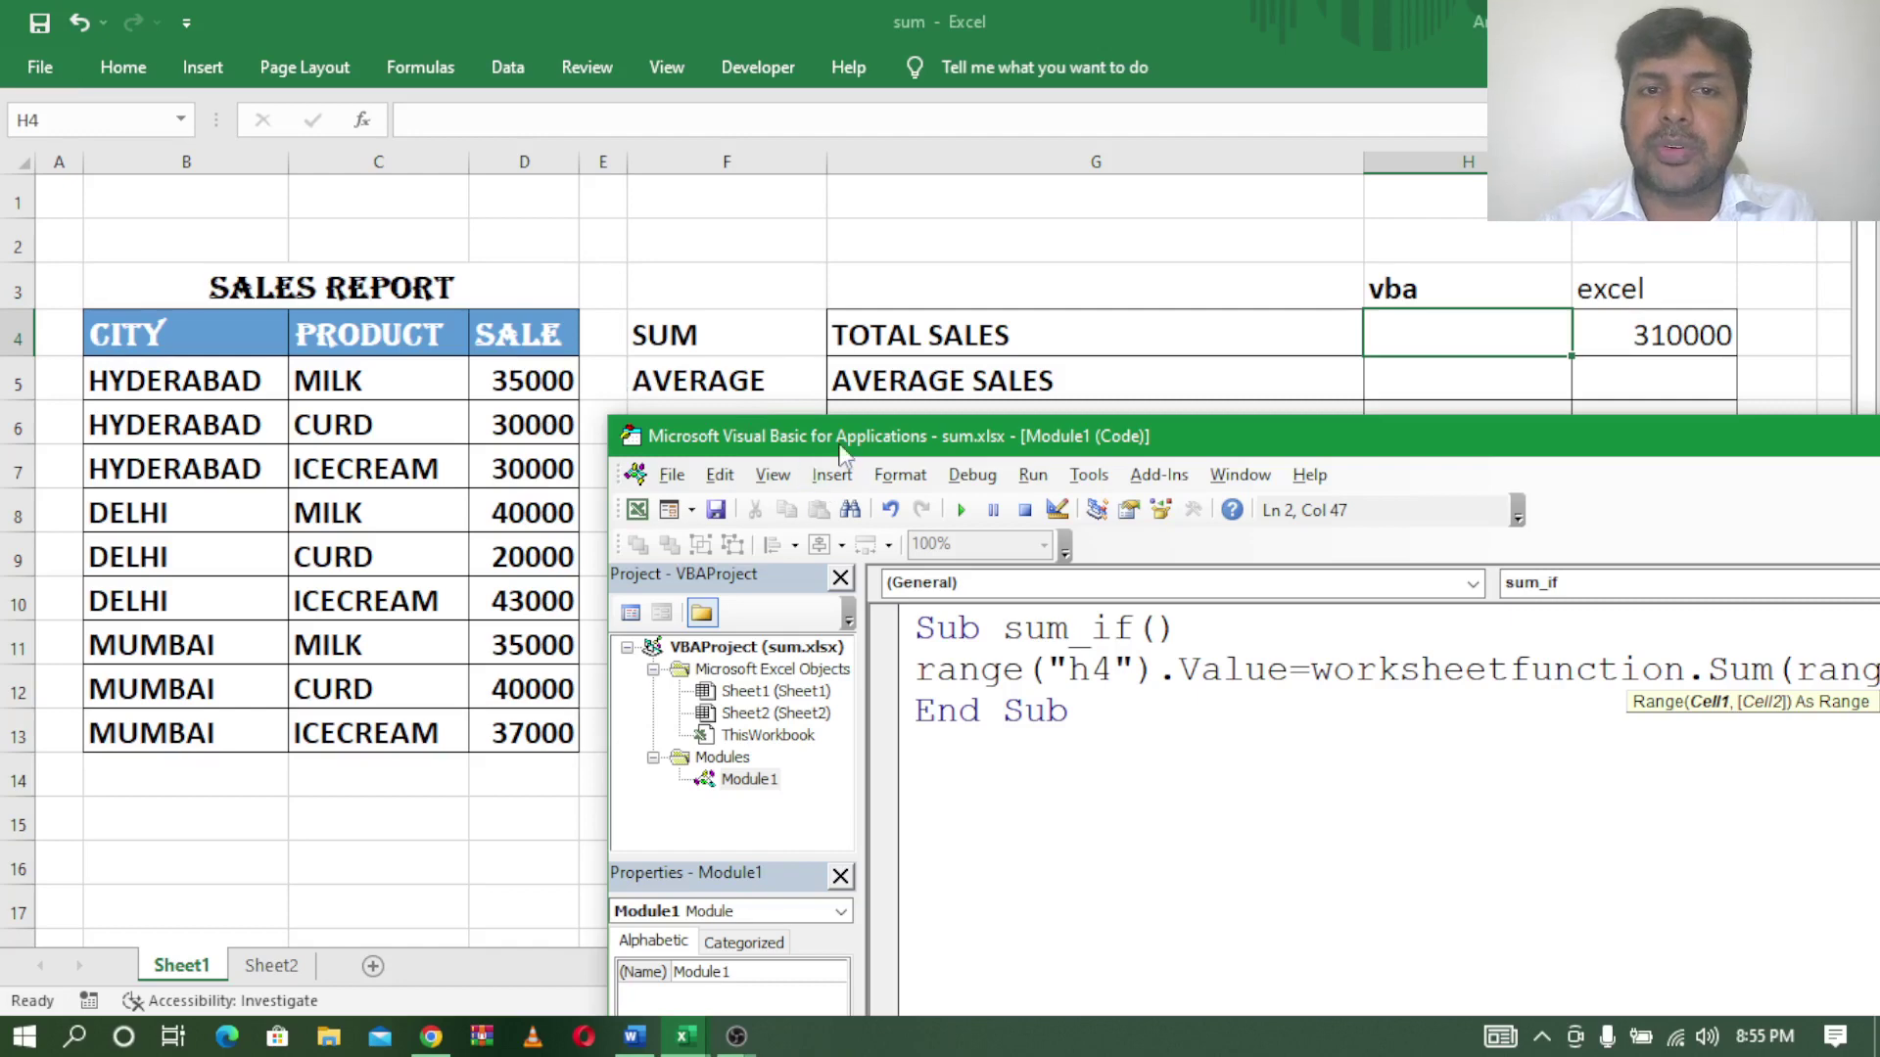
{"action": "left_click_drag", "start_coordinate": [835, 445], "coordinate": [311, 353]}
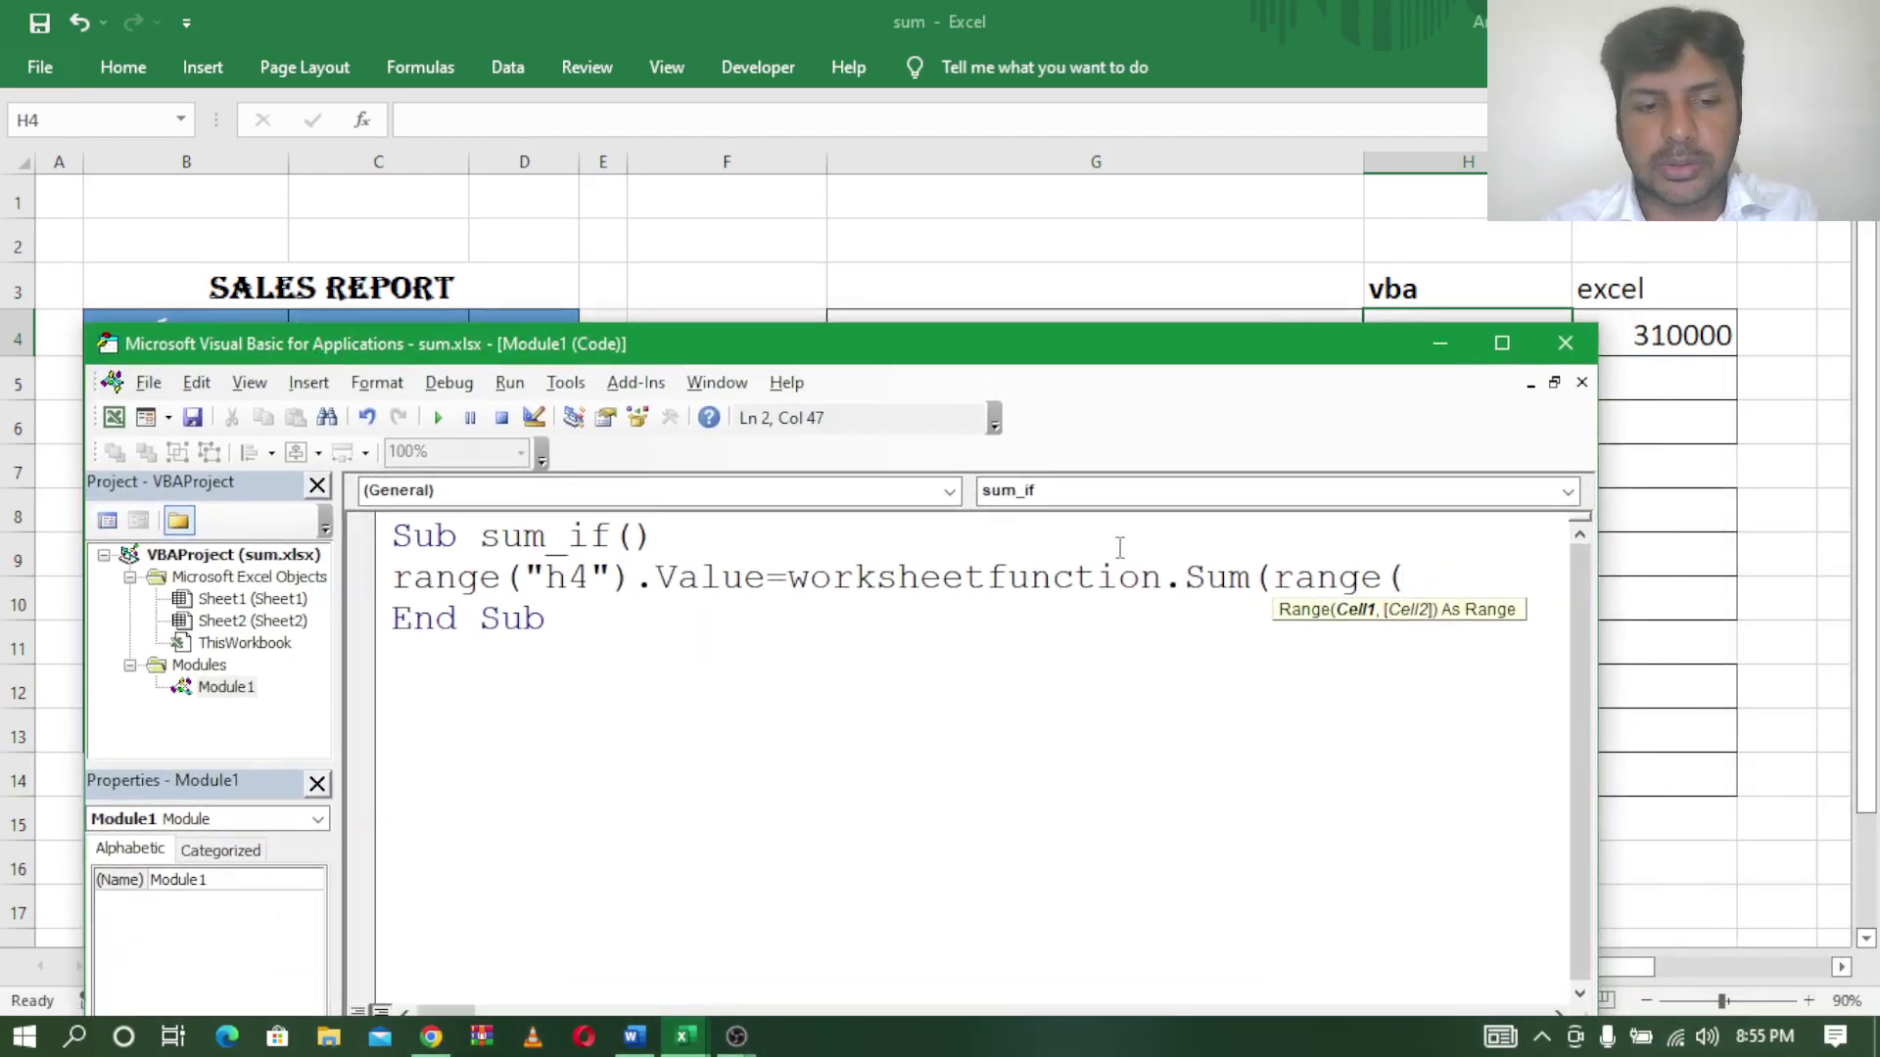
{"action": "type", "text": "d"}
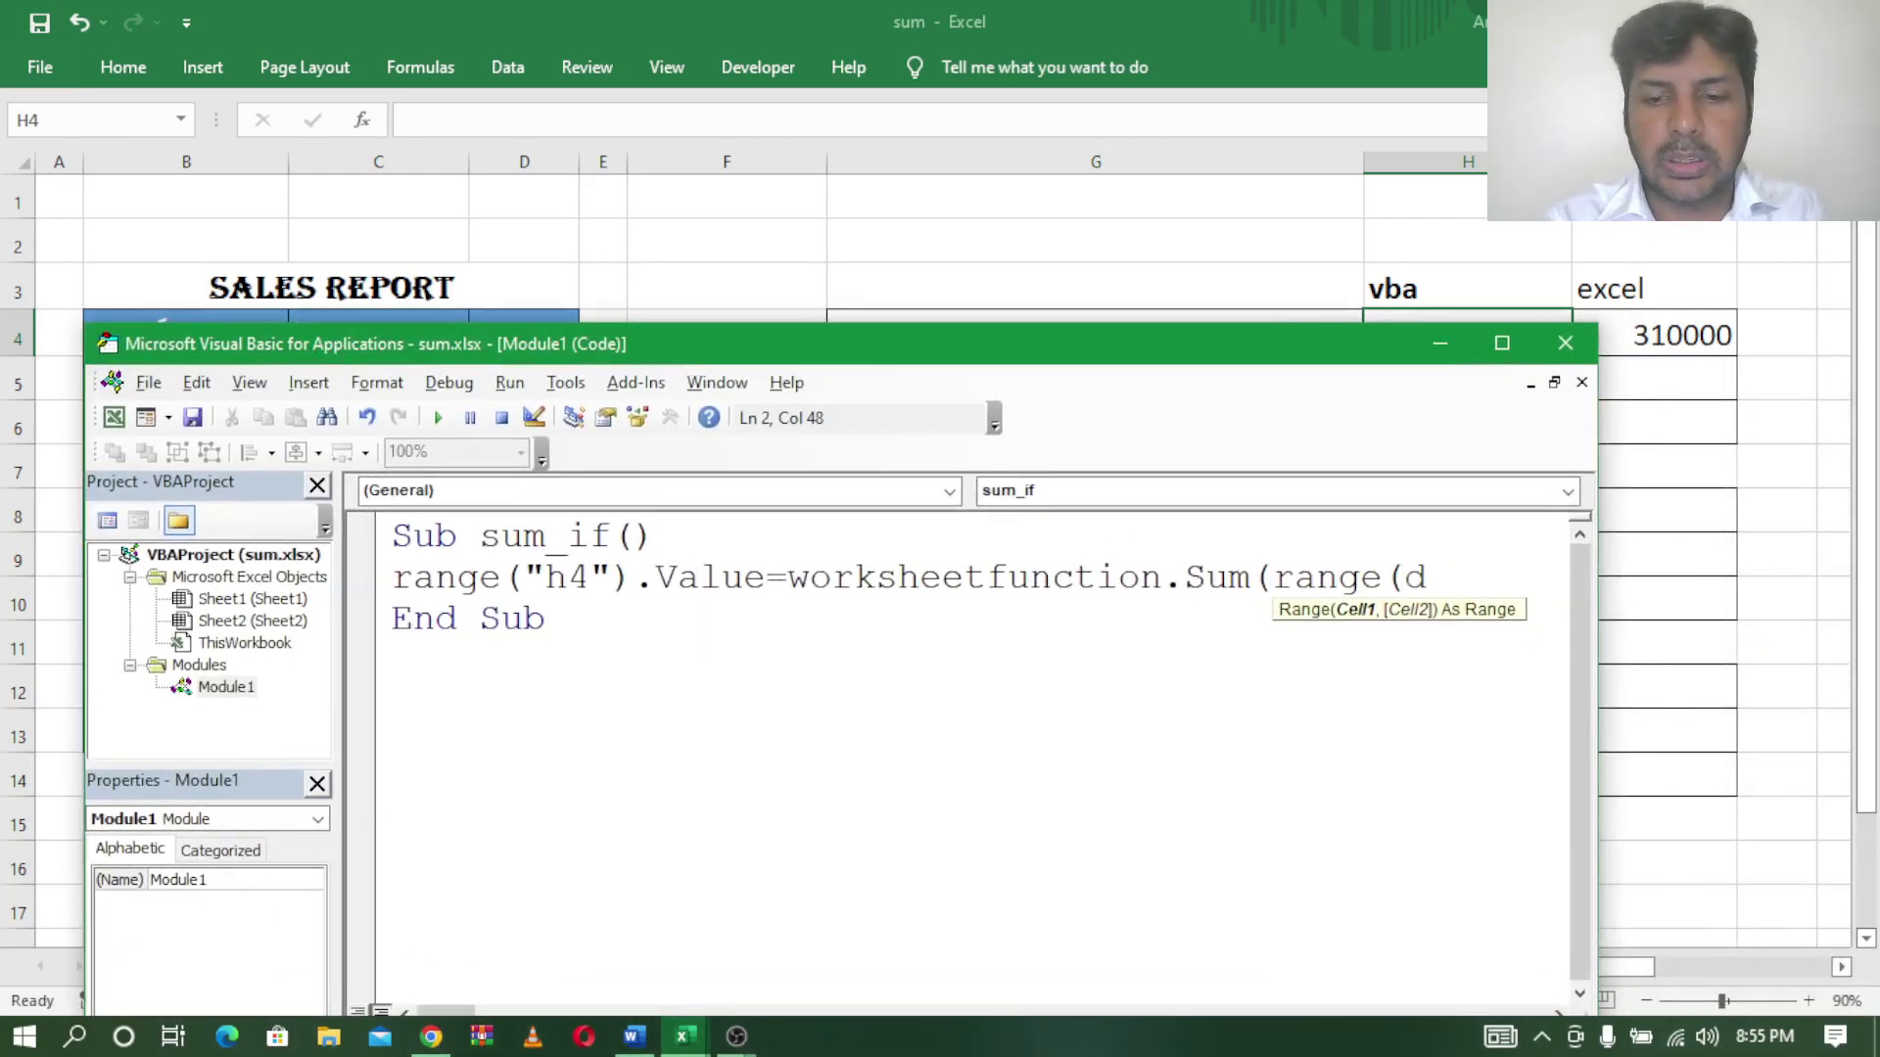
{"action": "key", "text": "BackSpace"}
{"action": "type", "text": "\"d"}
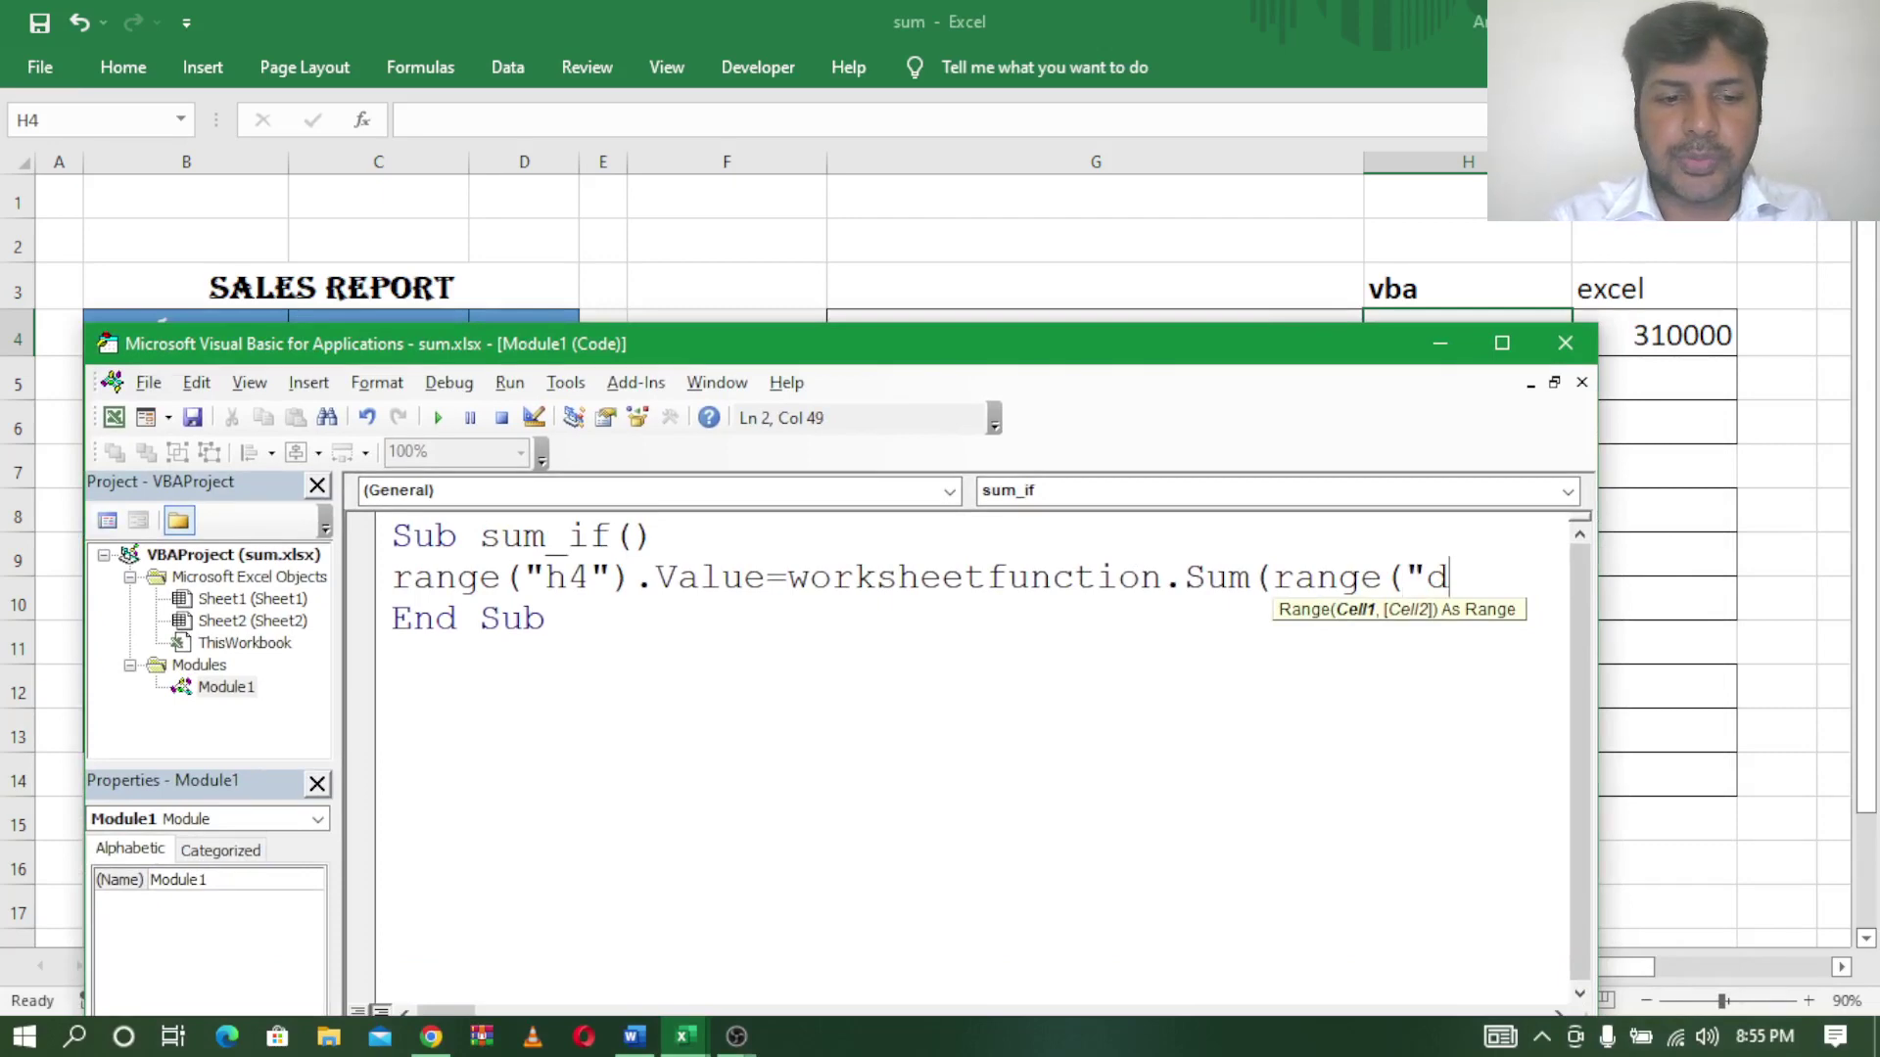
{"action": "type", "text": "5:d1"}
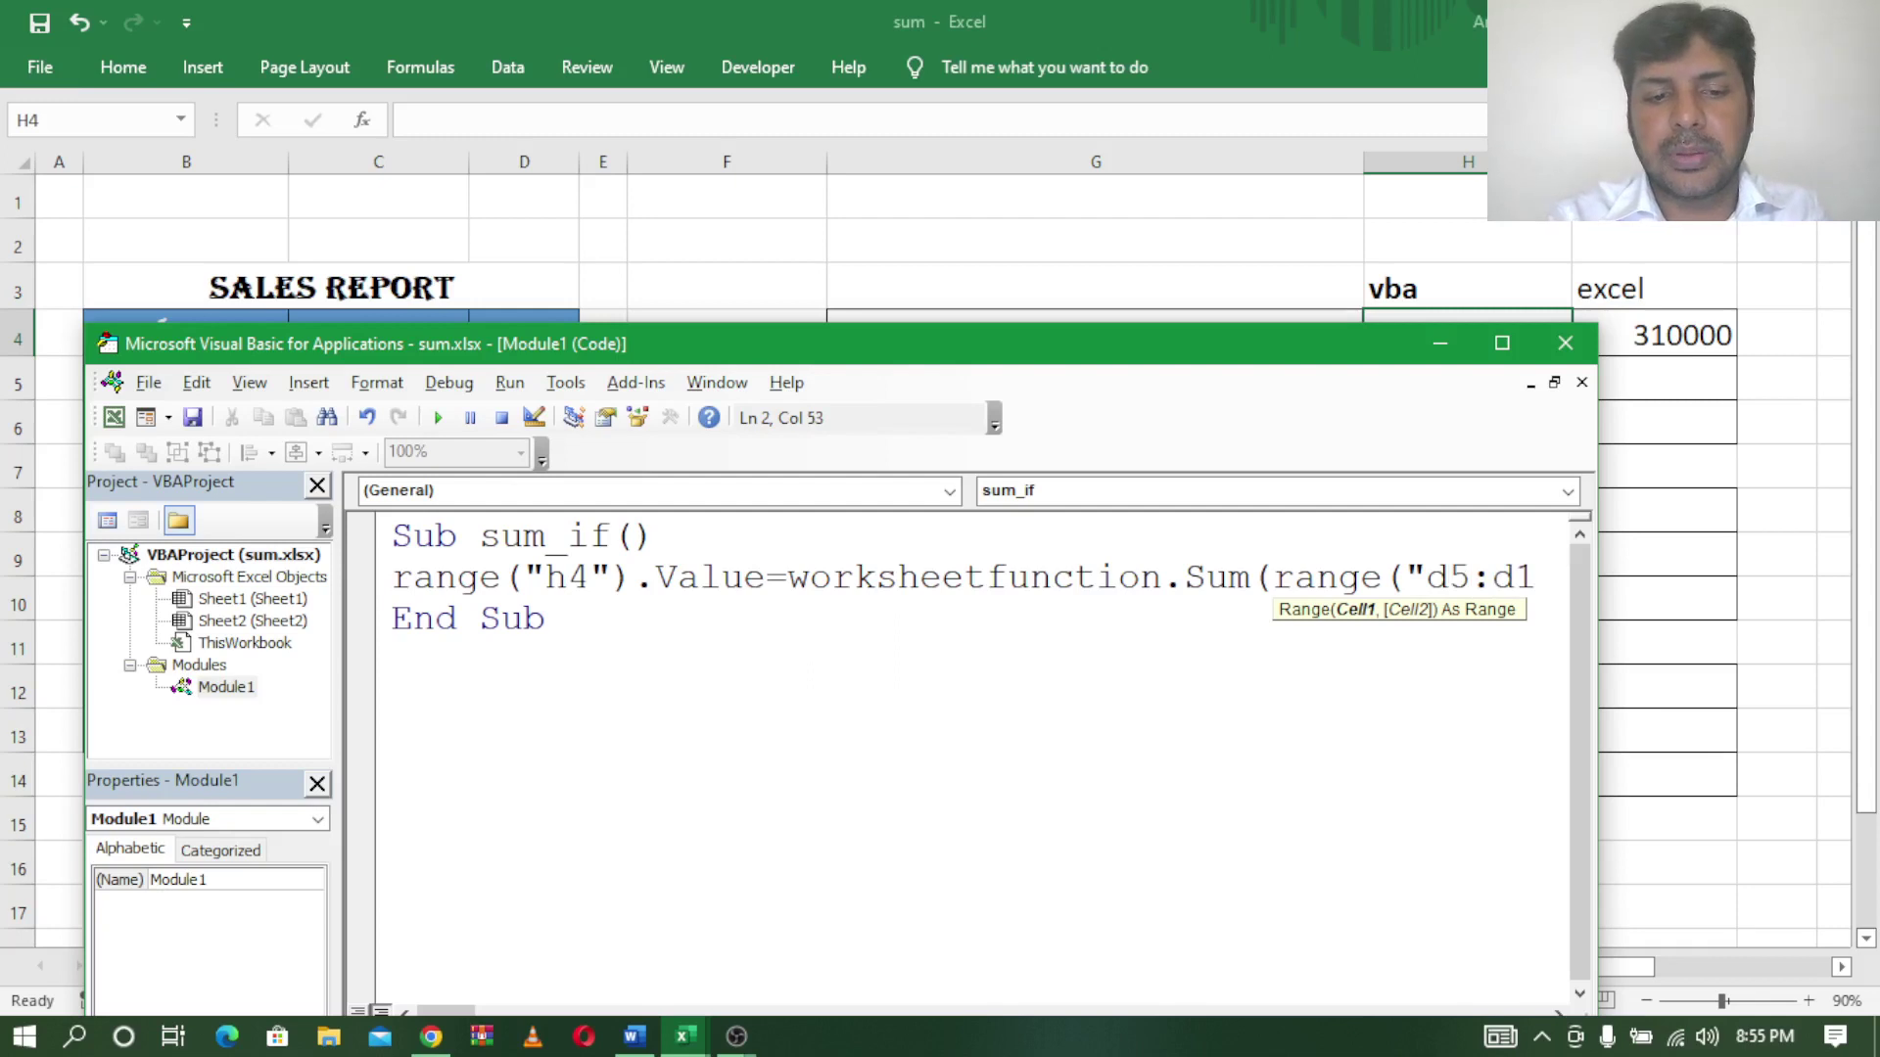
{"action": "type", "text": "3\""}
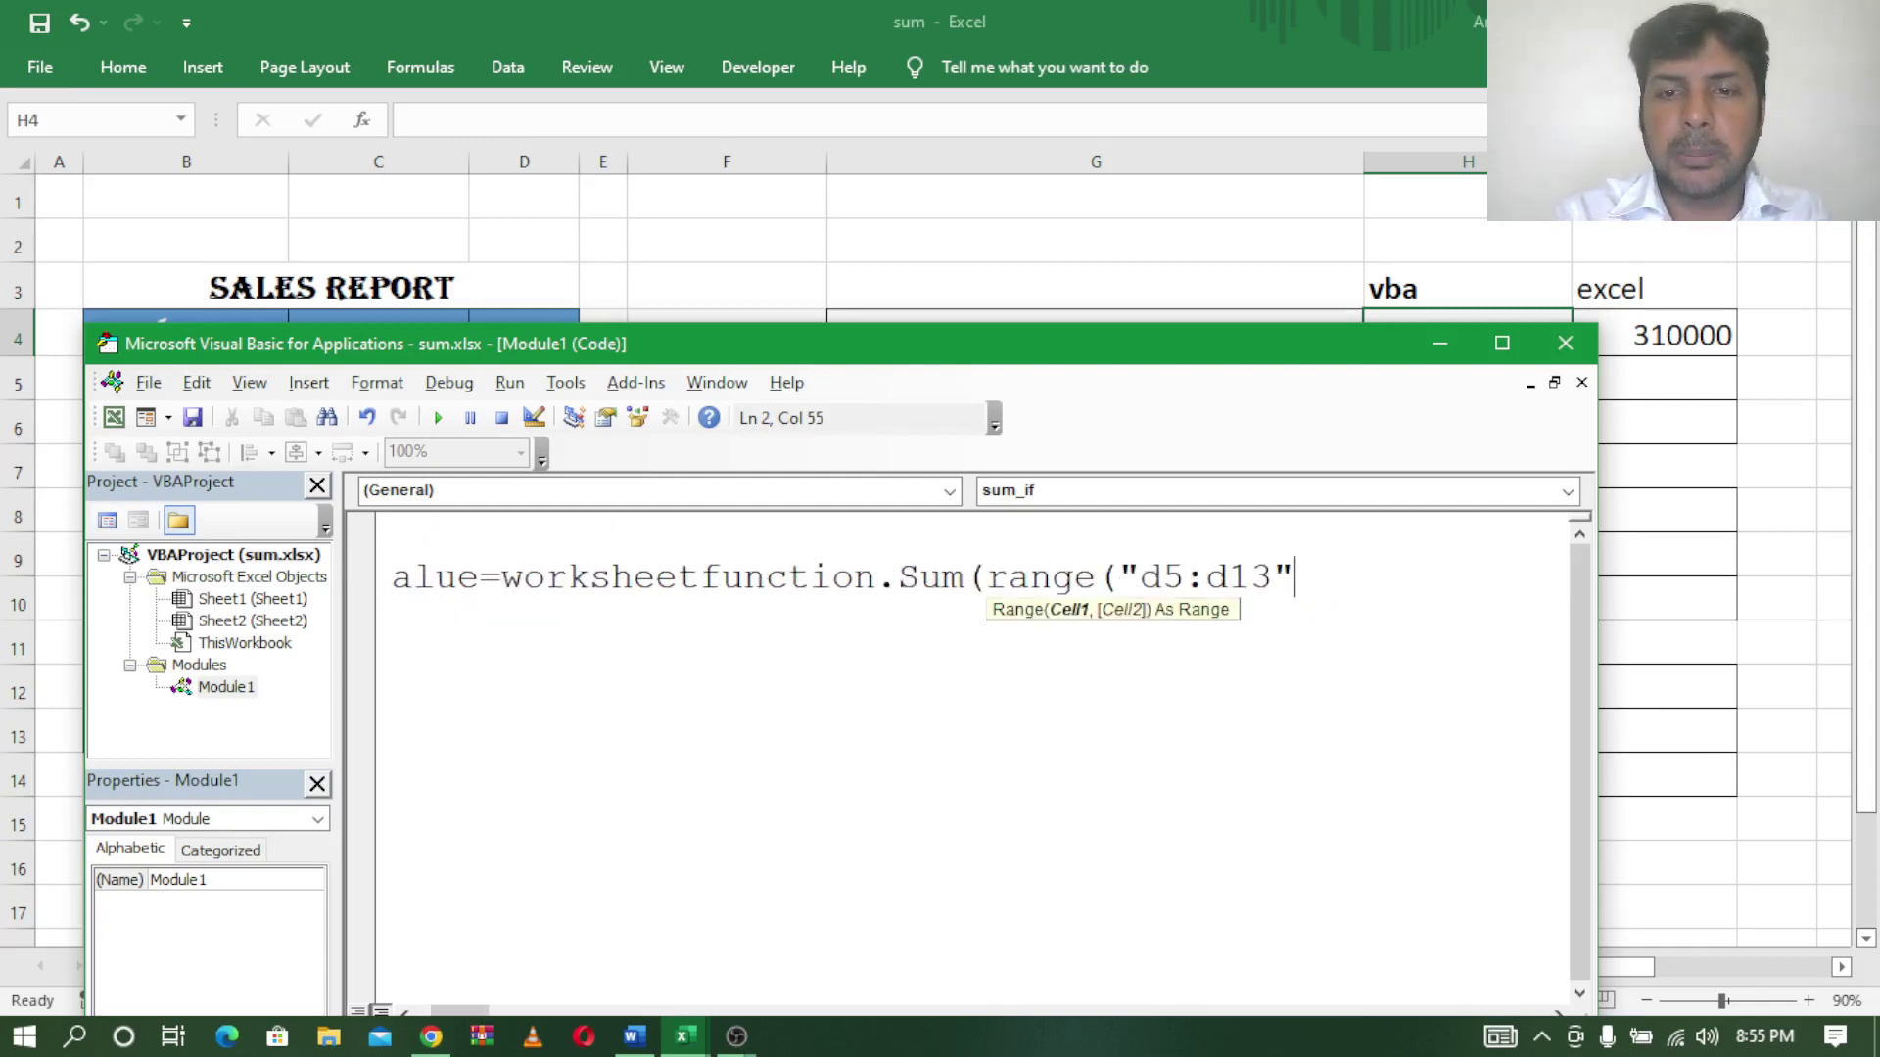
{"action": "type", "text": ")"}
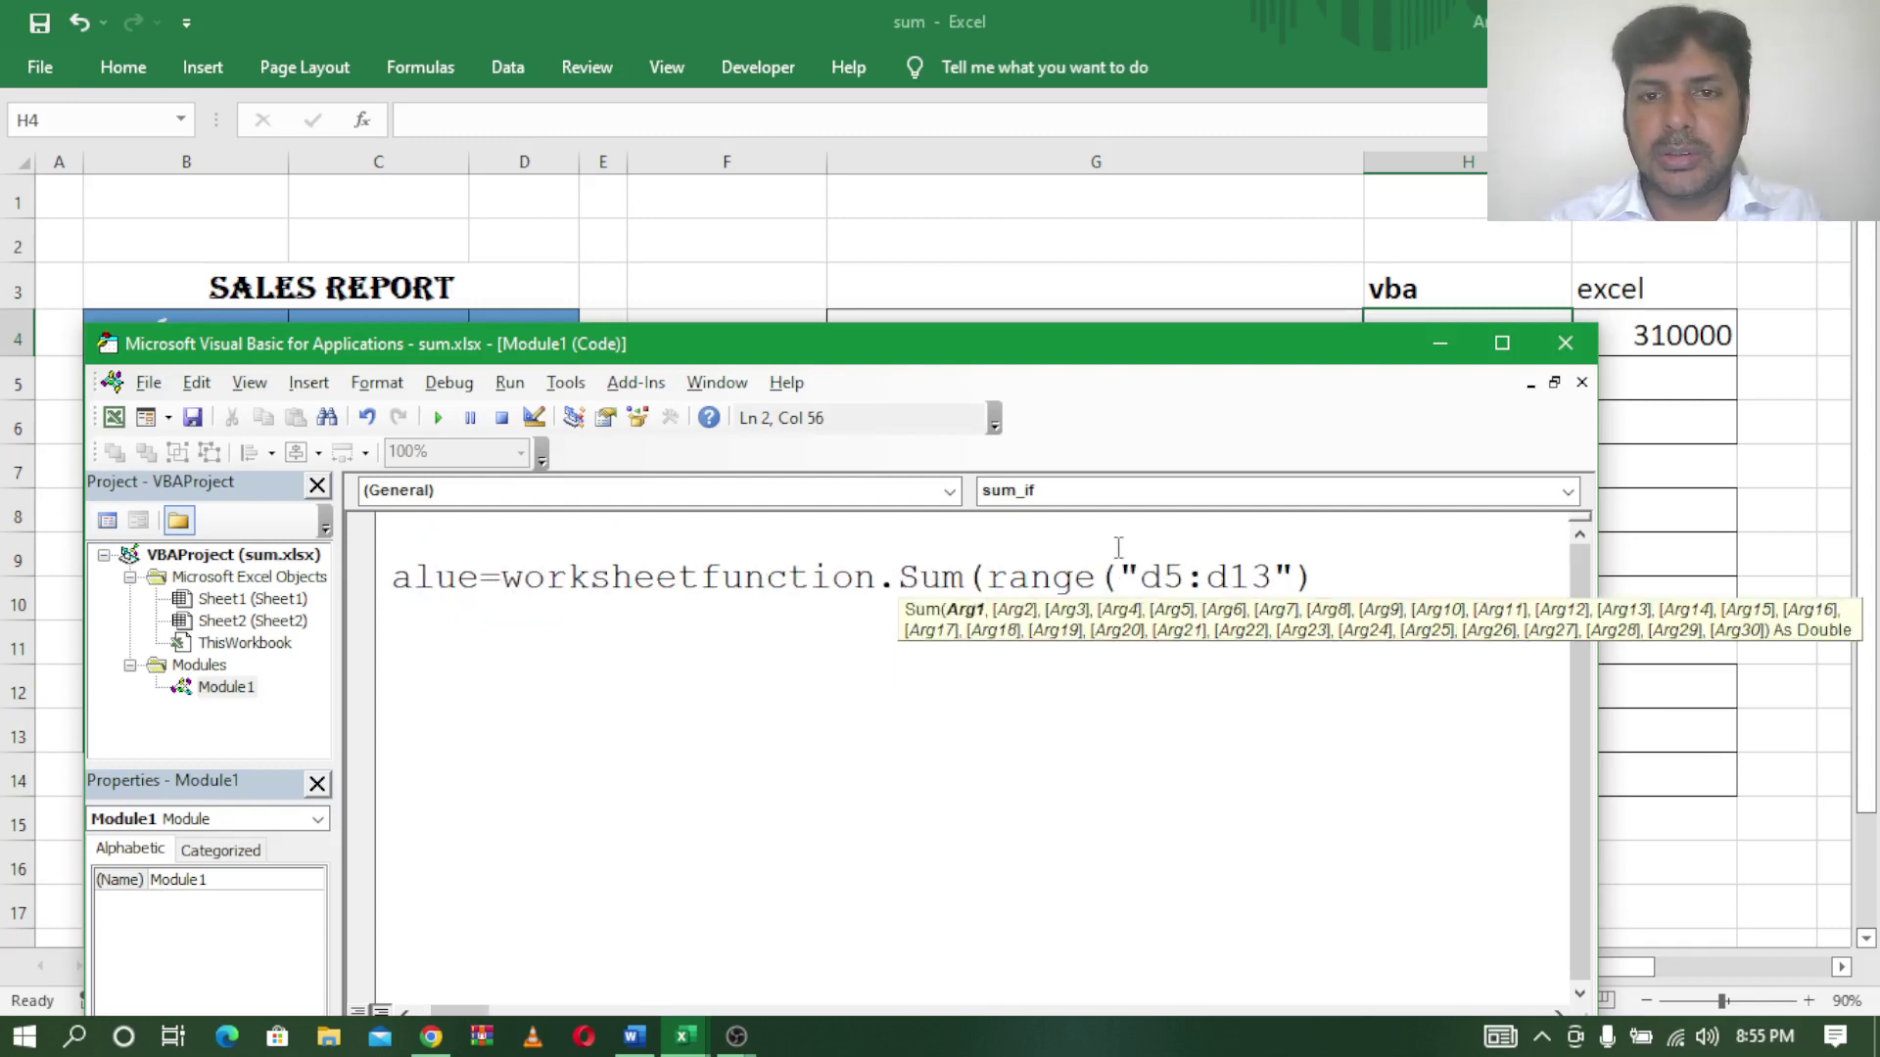
Add the missing parenthesis, run sum_if to put 310000 in H4, and compare with I4.
{"action": "left_click", "coordinate": [439, 422]}
{"action": "left_click", "coordinate": [961, 628]}
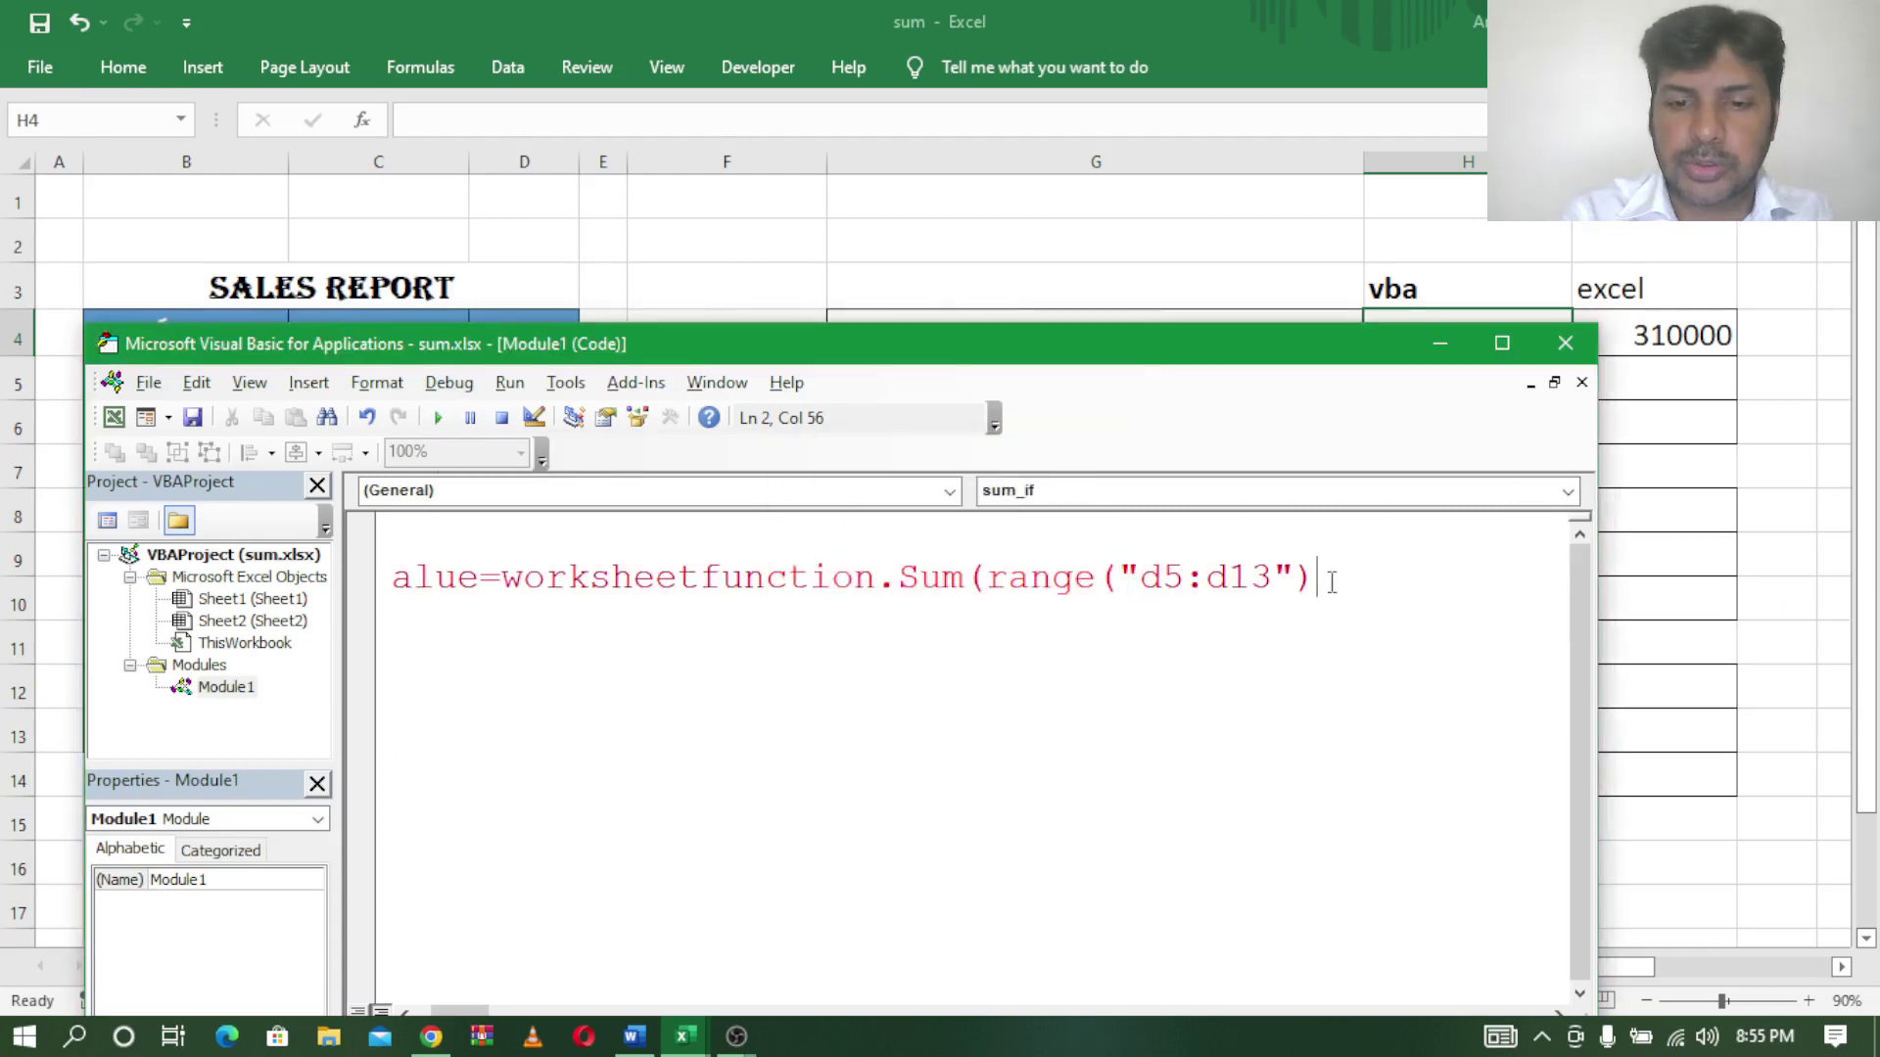
{"action": "type", "text": ")"}
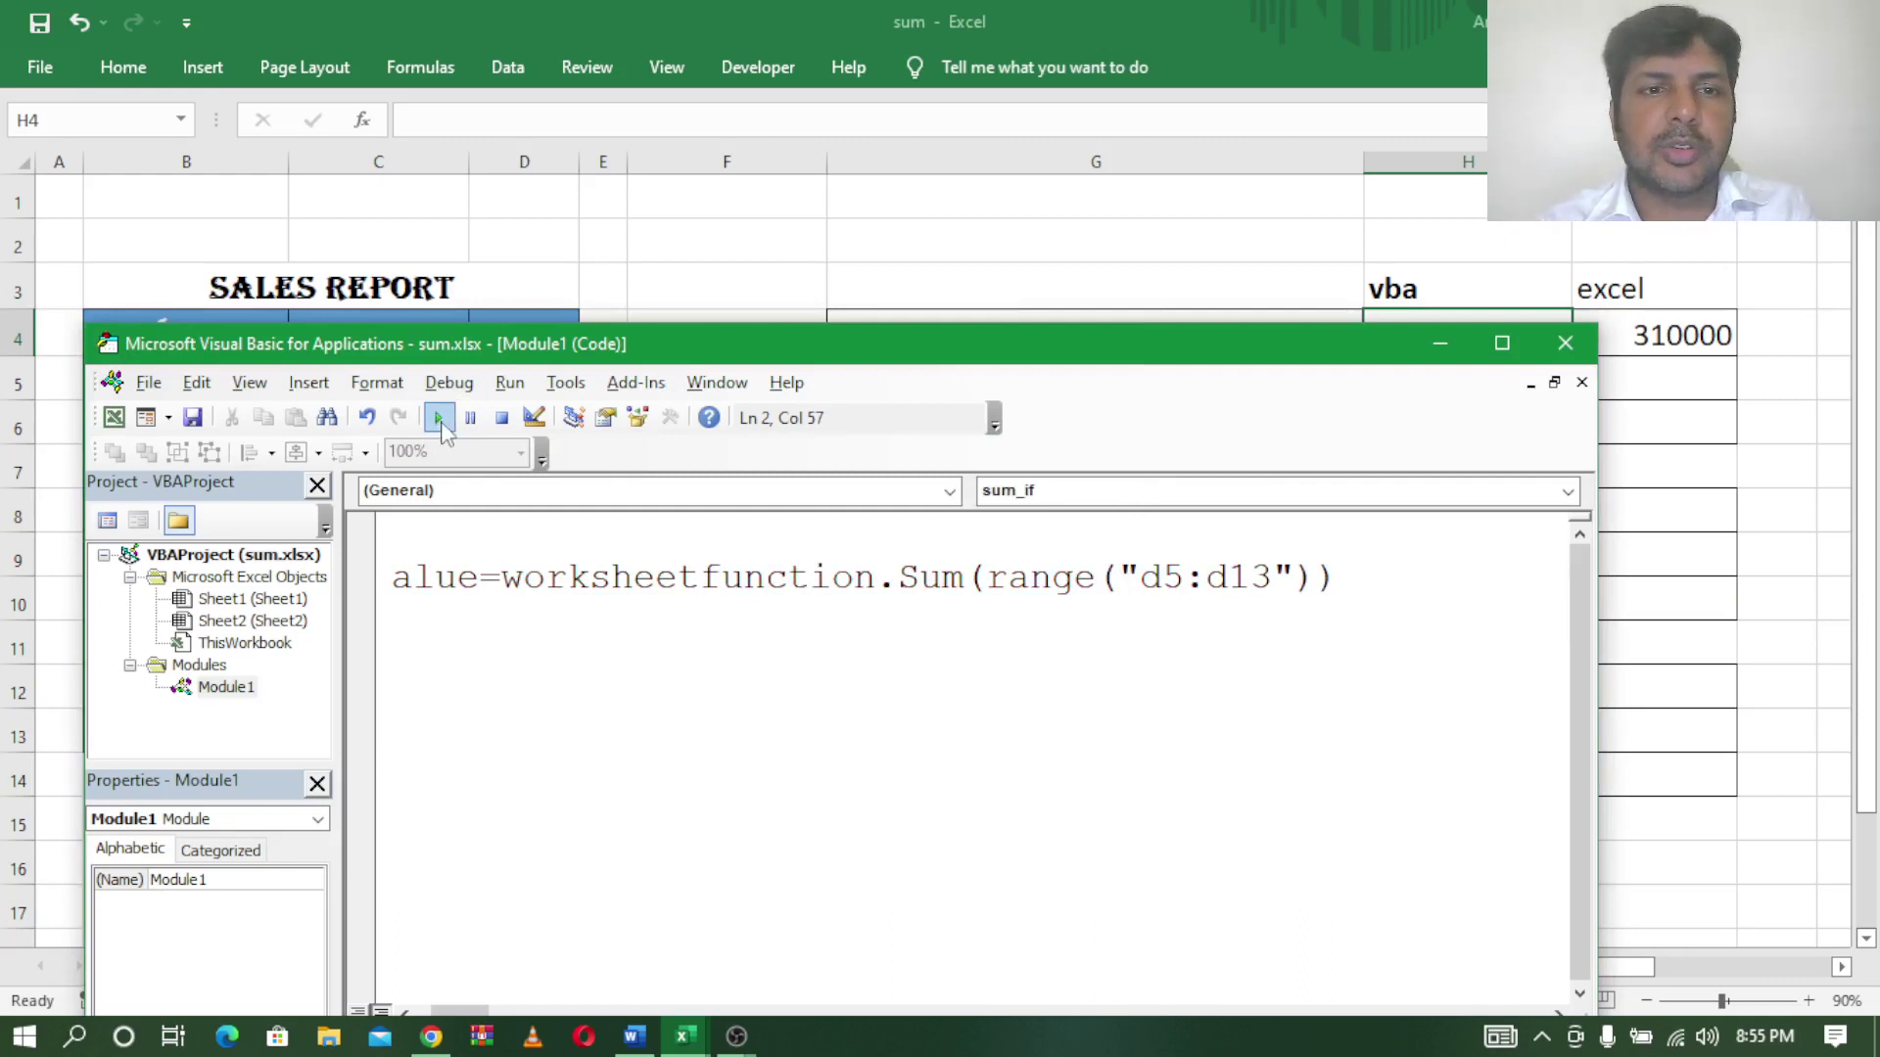
{"action": "left_click", "coordinate": [439, 419]}
{"action": "left_click", "coordinate": [1439, 343]}
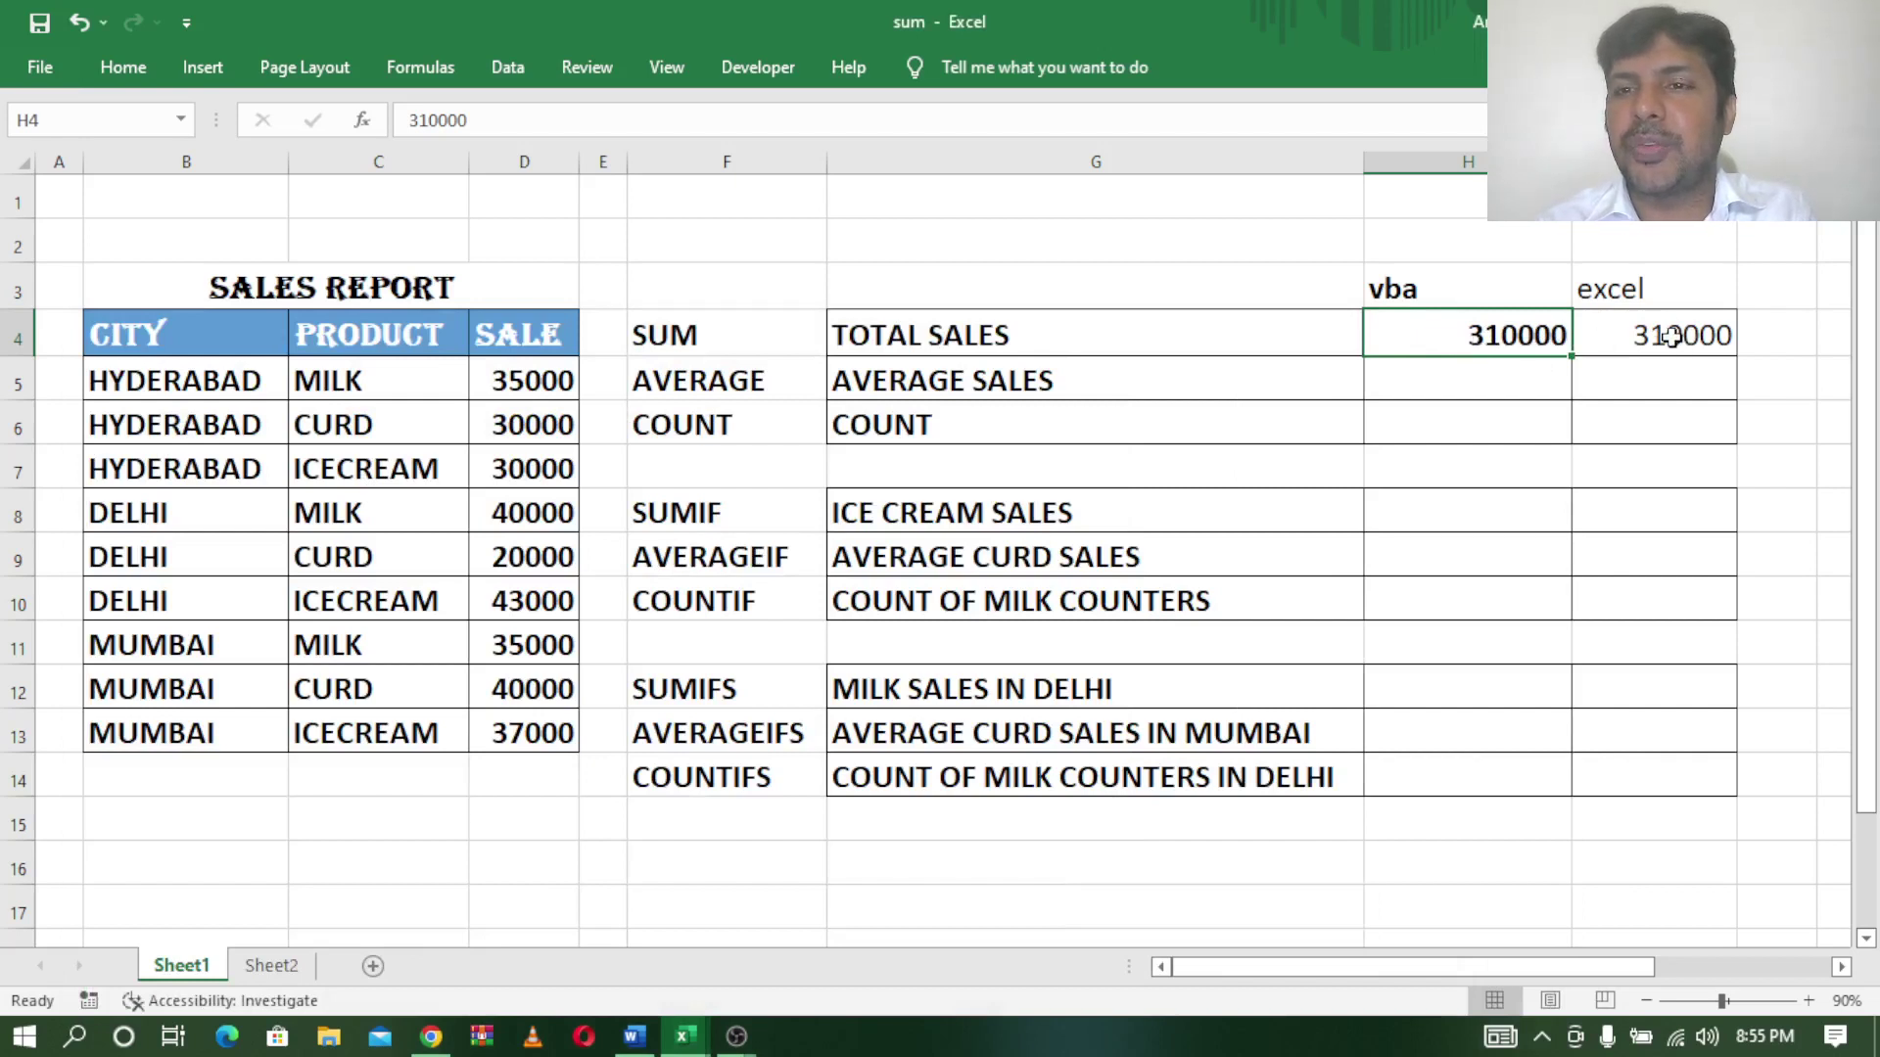
{"action": "left_click", "coordinate": [1612, 331]}
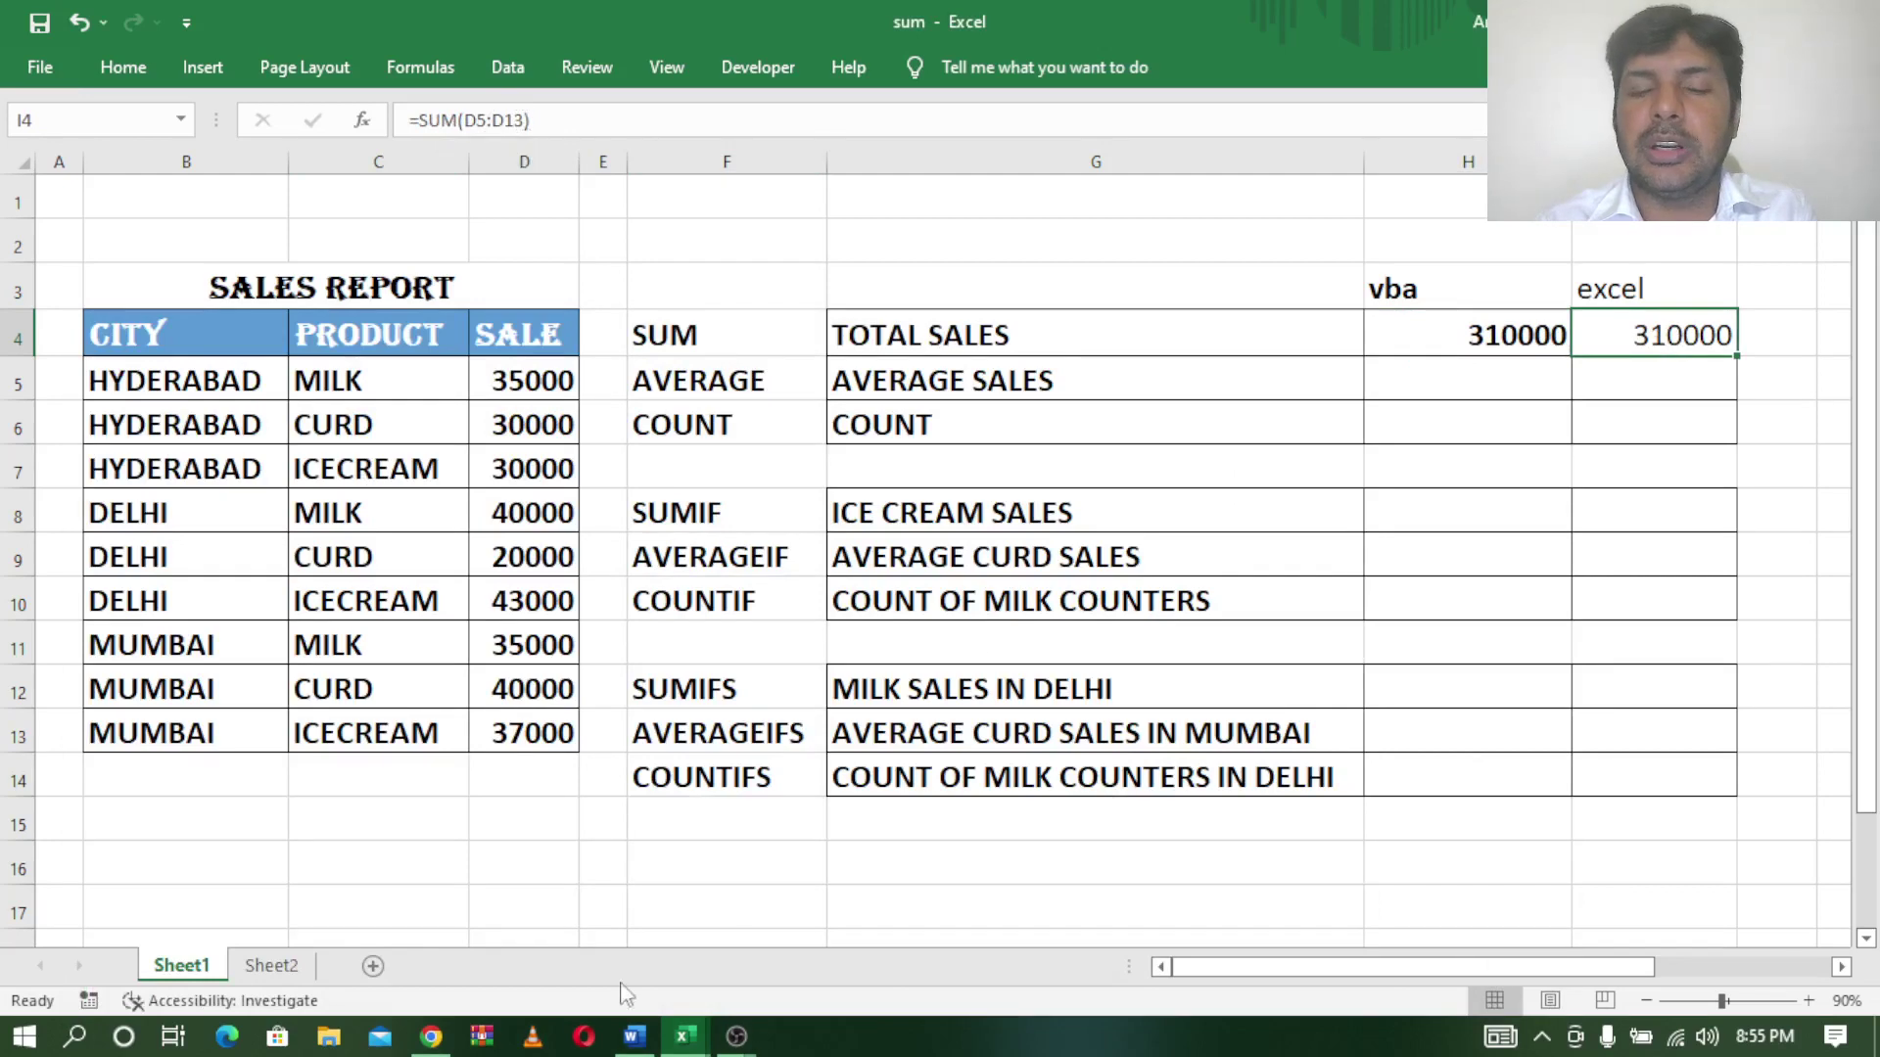
{"action": "left_click", "coordinate": [685, 1036]}
{"action": "left_click", "coordinate": [888, 921]}
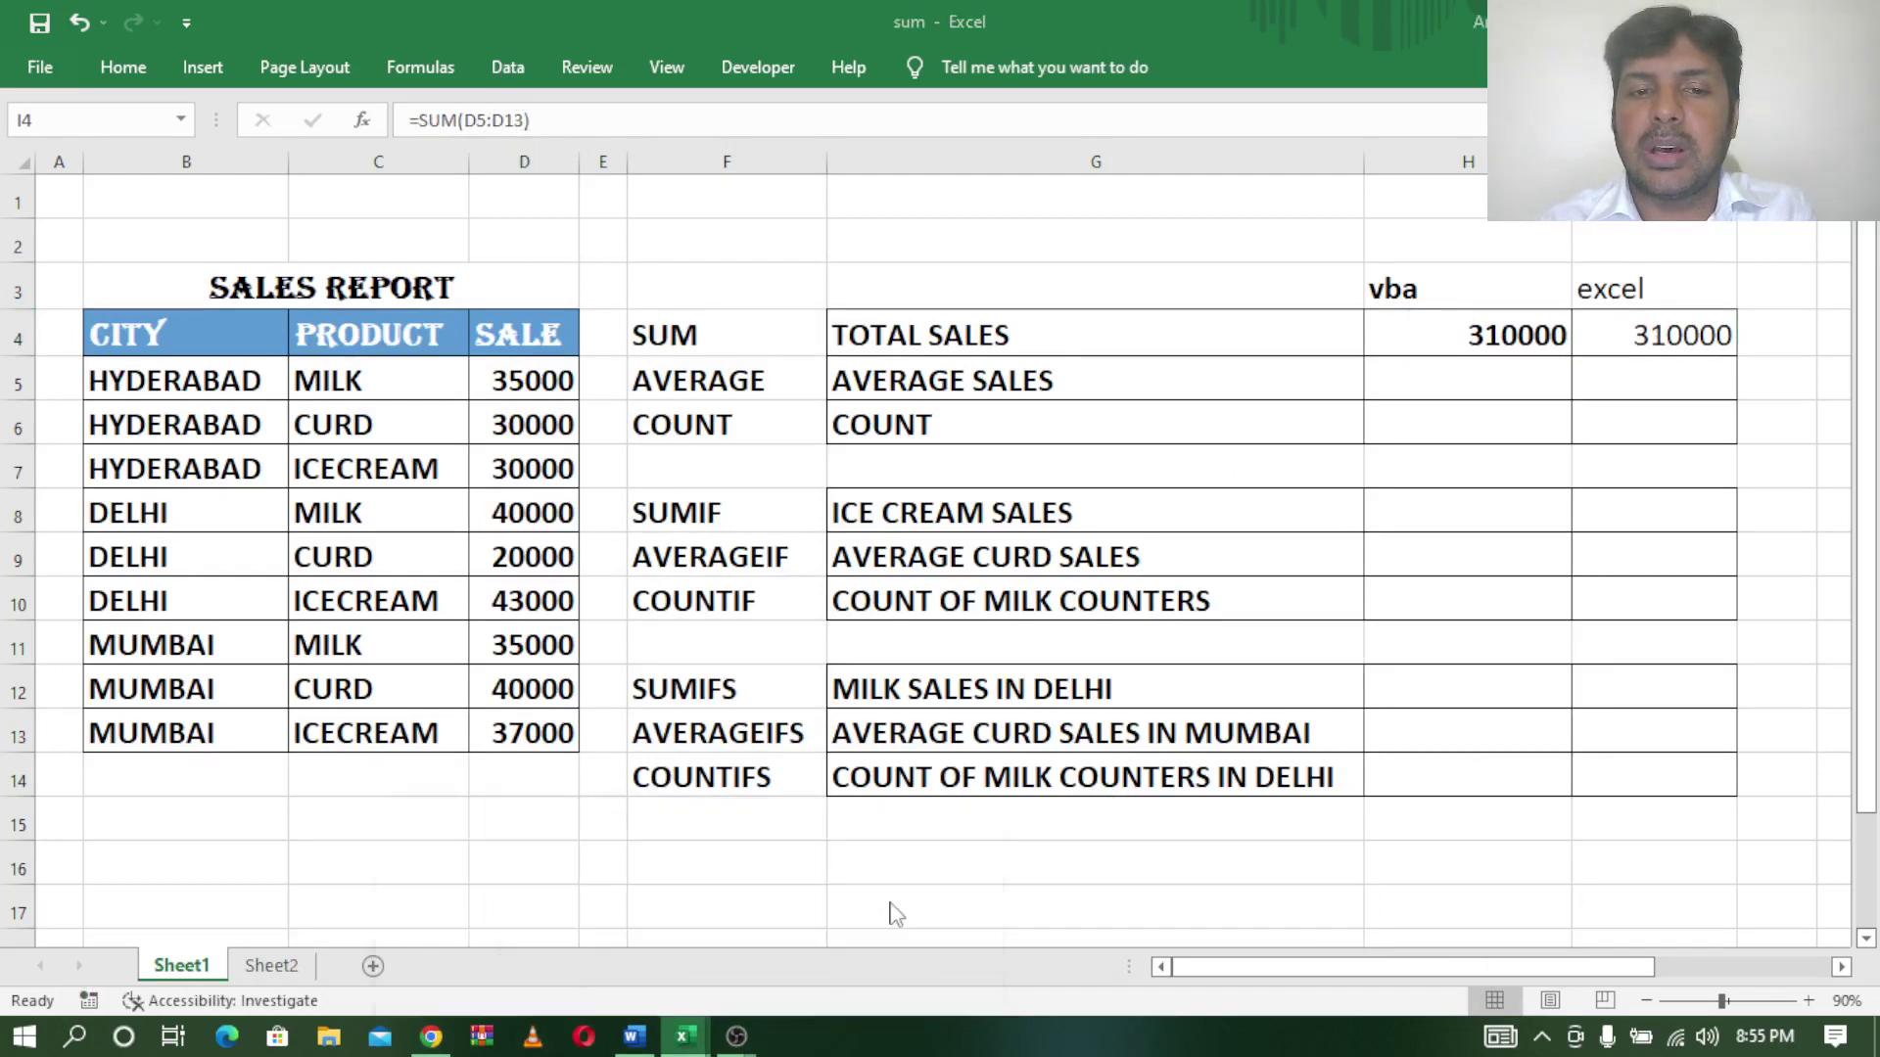
Scroll along the complete H4 Sum line, then switch to the Word 'SUM' notes.
{"action": "left_click_drag", "start_coordinate": [972, 364], "coordinate": [1054, 125]}
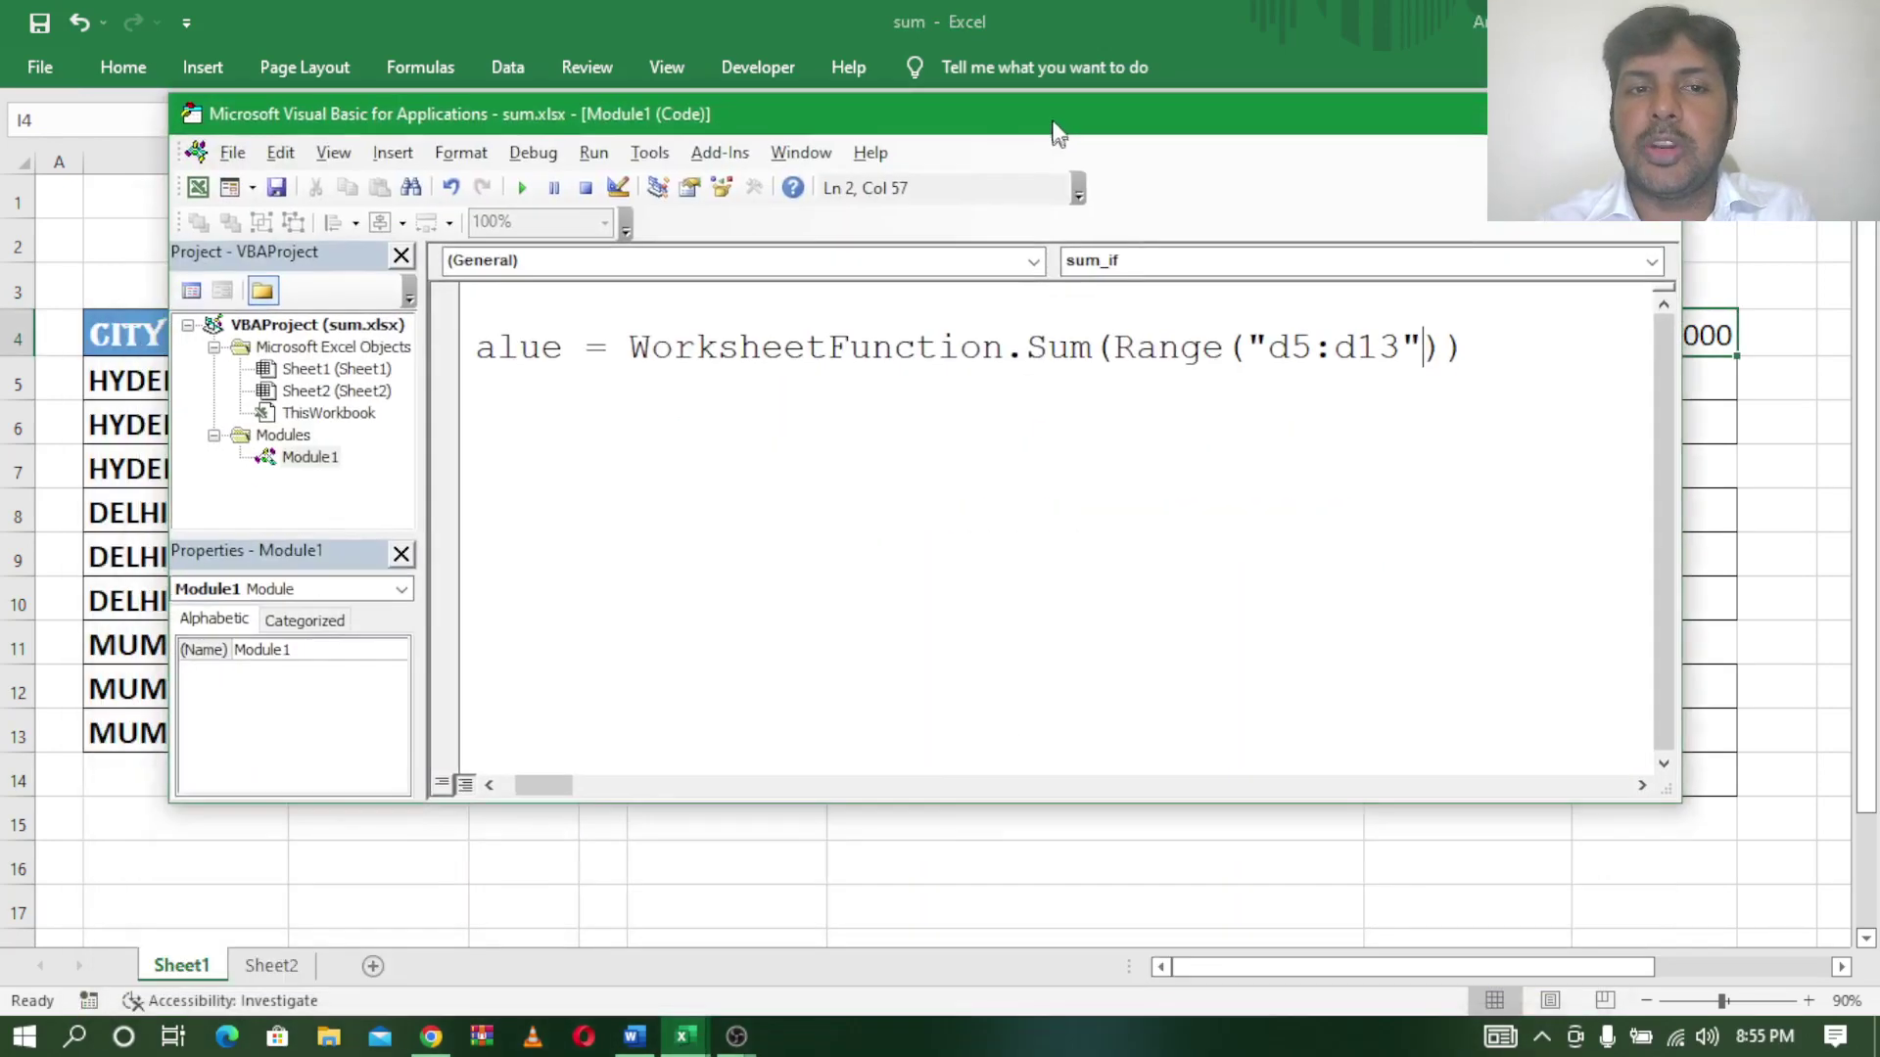
{"action": "left_click_drag", "start_coordinate": [558, 780], "coordinate": [543, 780]}
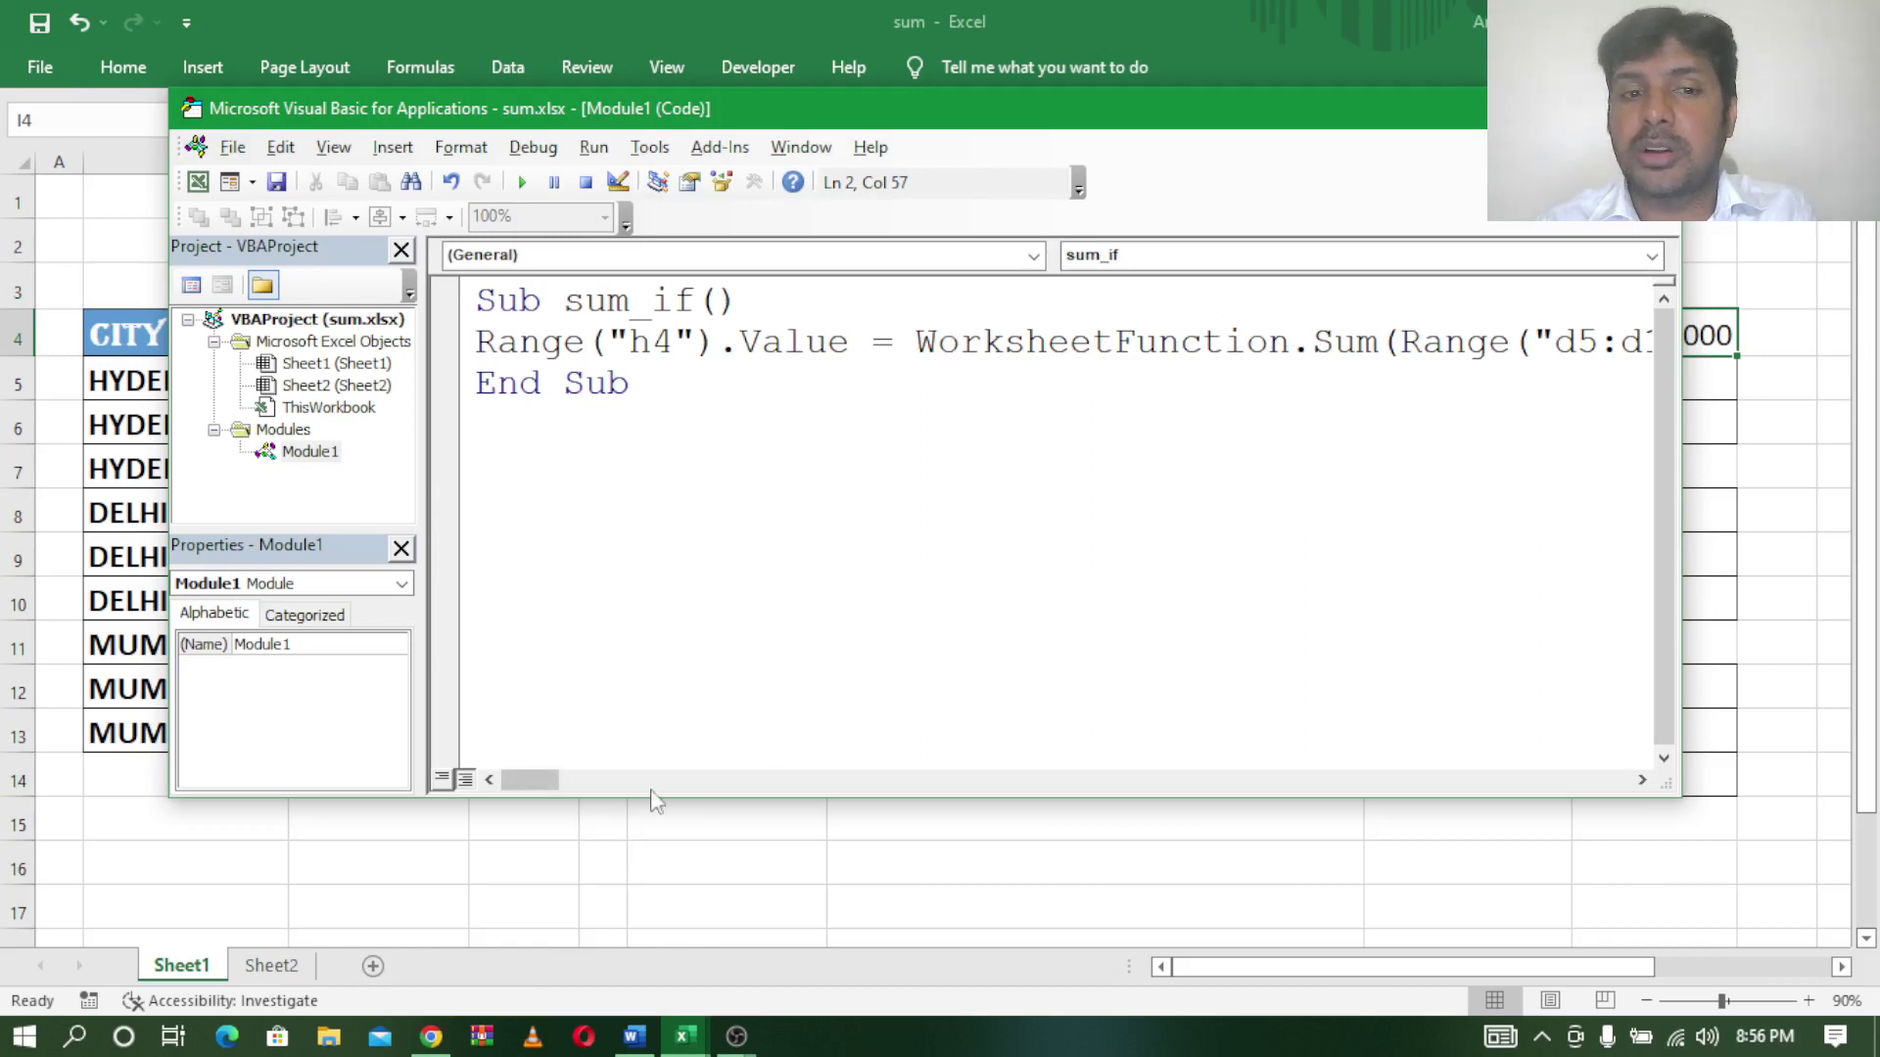
{"action": "mouse_move", "coordinate": [529, 781]}
{"action": "left_mouse_down"}
{"action": "mouse_move", "coordinate": [571, 783]}
{"action": "mouse_move", "coordinate": [545, 783]}
{"action": "left_mouse_up"}
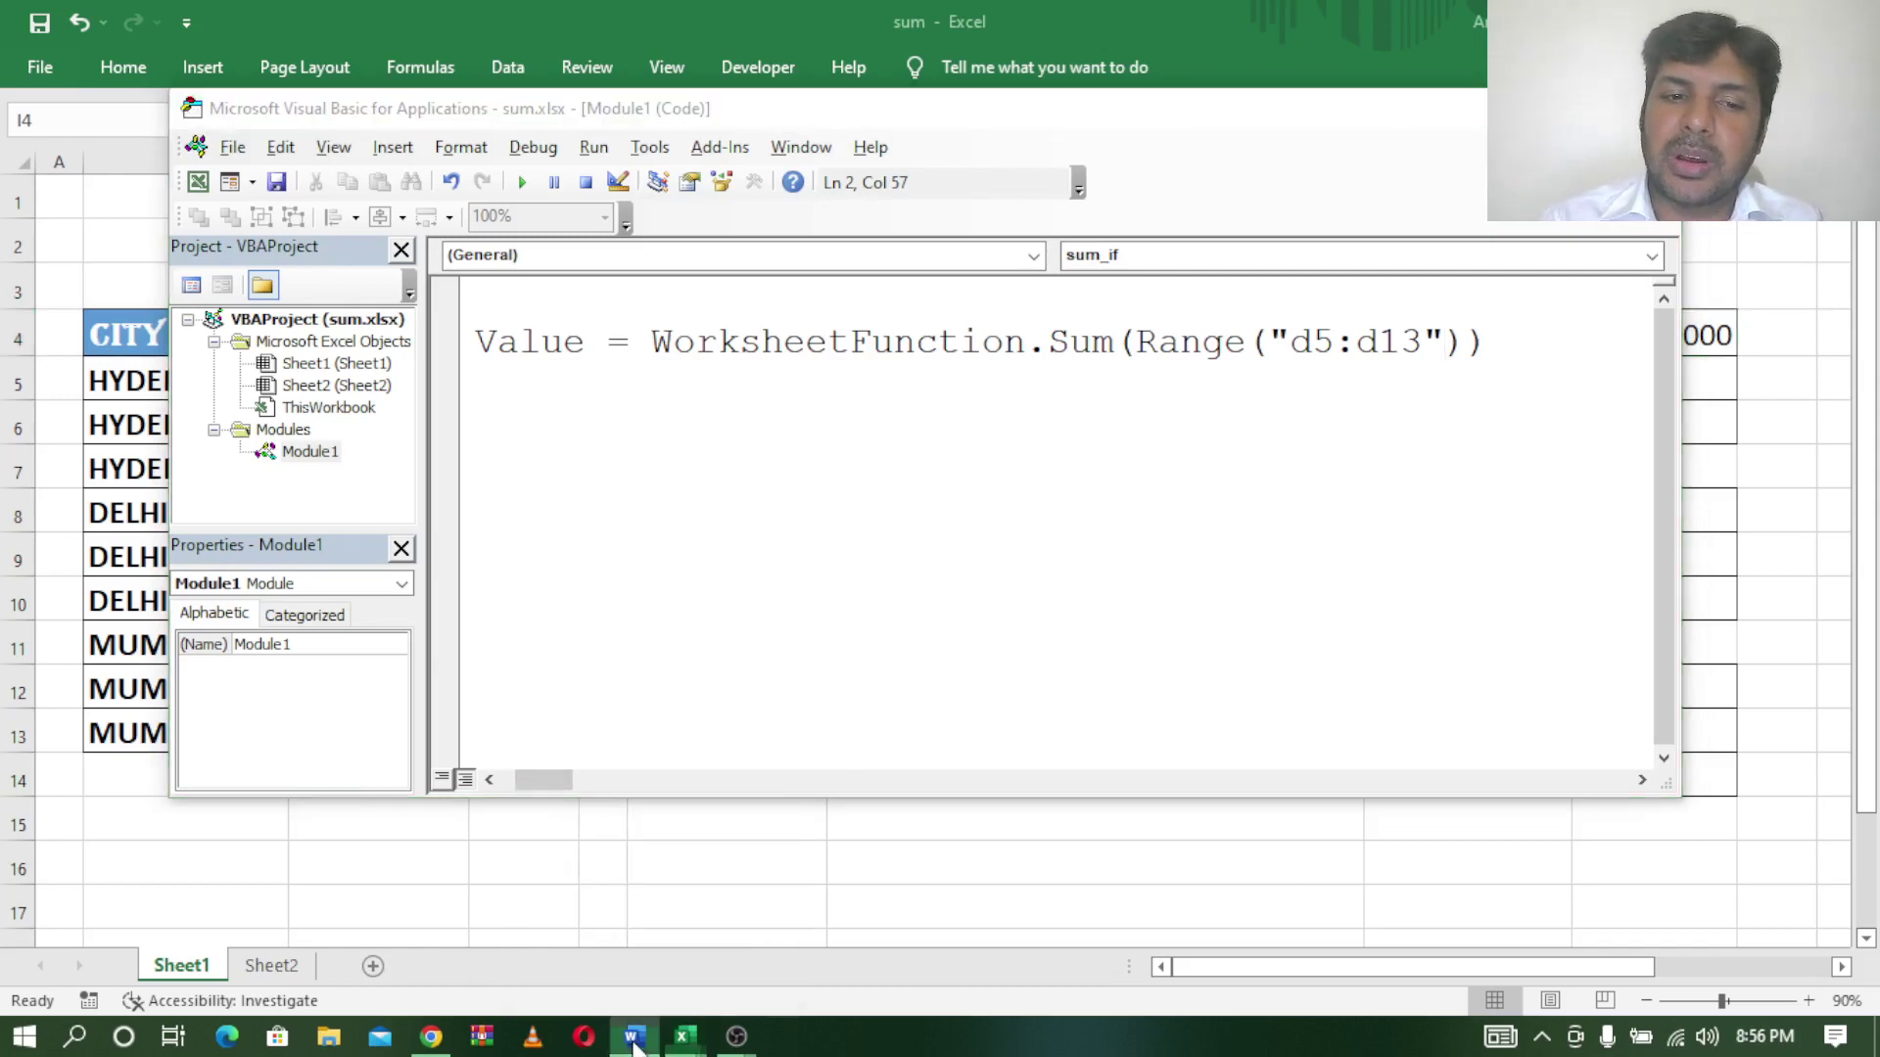
{"action": "left_click", "coordinate": [647, 935]}
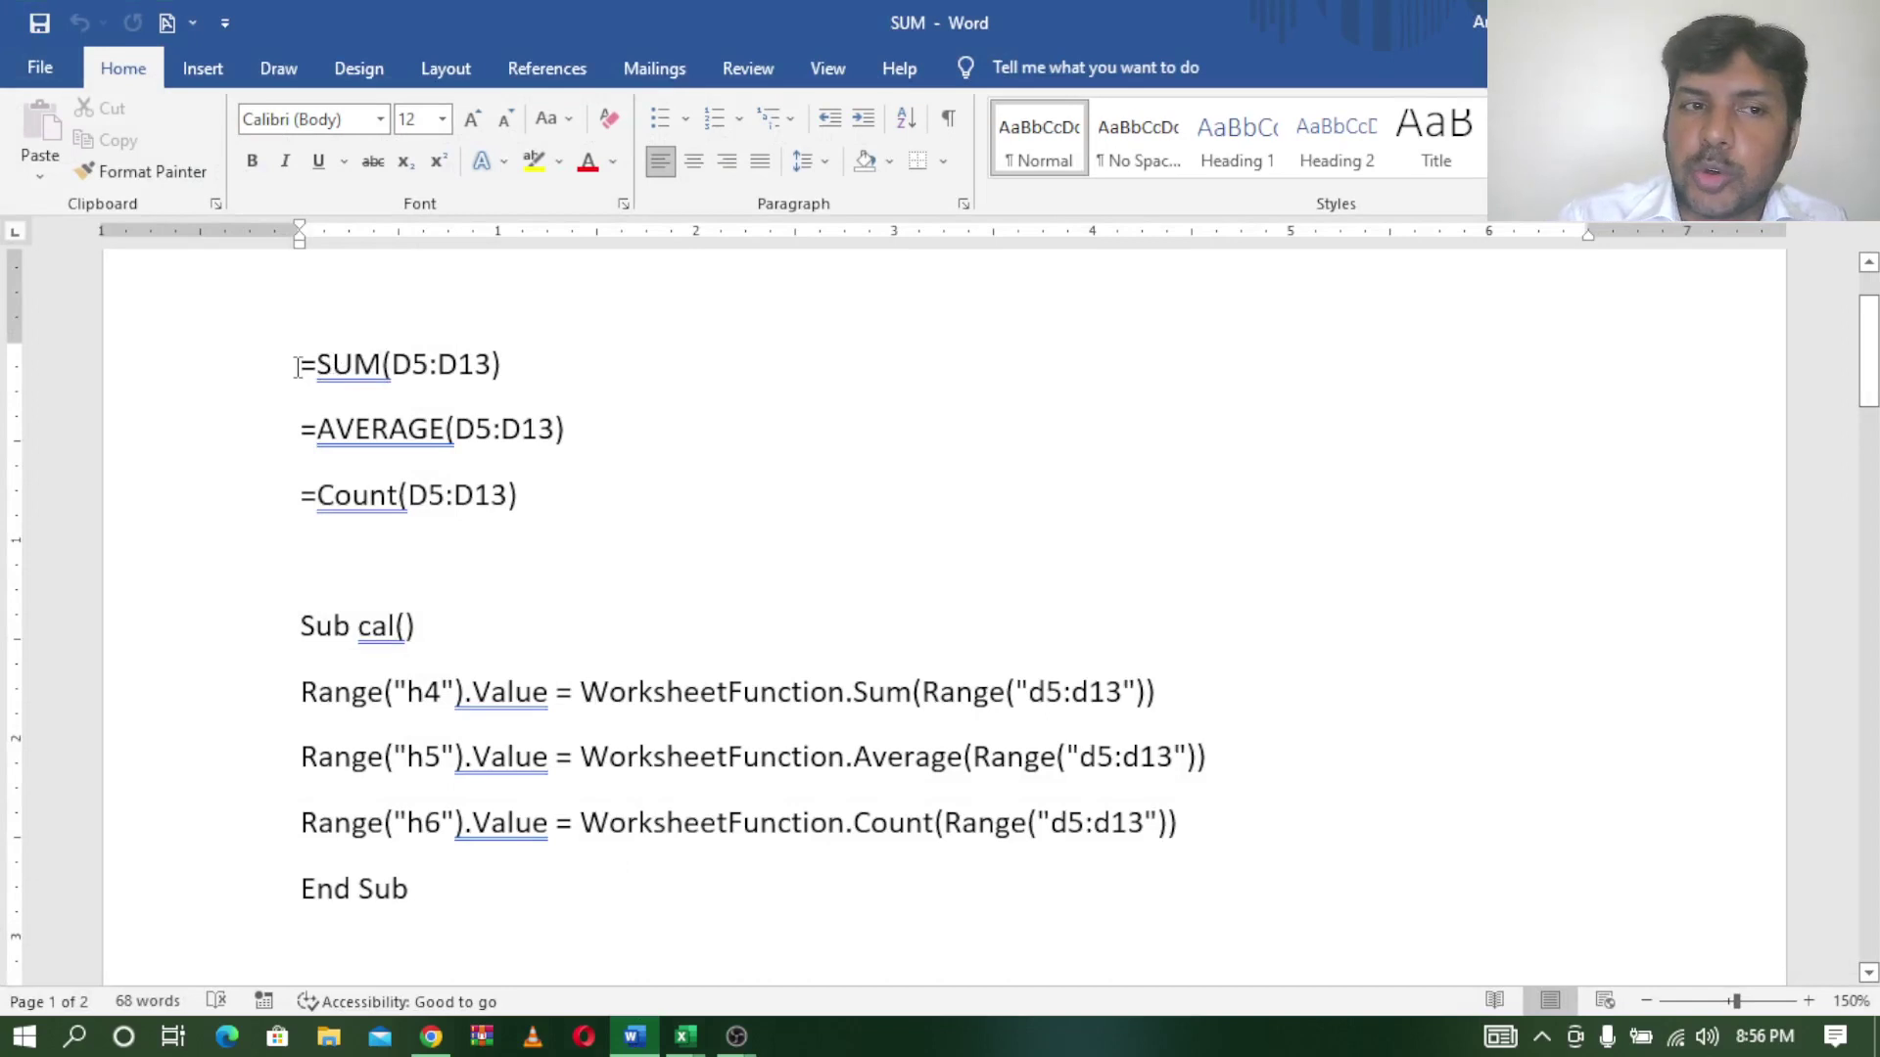
Highlight the =SUM(D5:D13) note and the WorksheetFunction Sum code line for H4.
{"action": "mouse_move", "coordinate": [302, 364]}
{"action": "left_mouse_down"}
{"action": "mouse_move", "coordinate": [423, 358]}
{"action": "mouse_move", "coordinate": [548, 388]}
{"action": "left_mouse_up"}
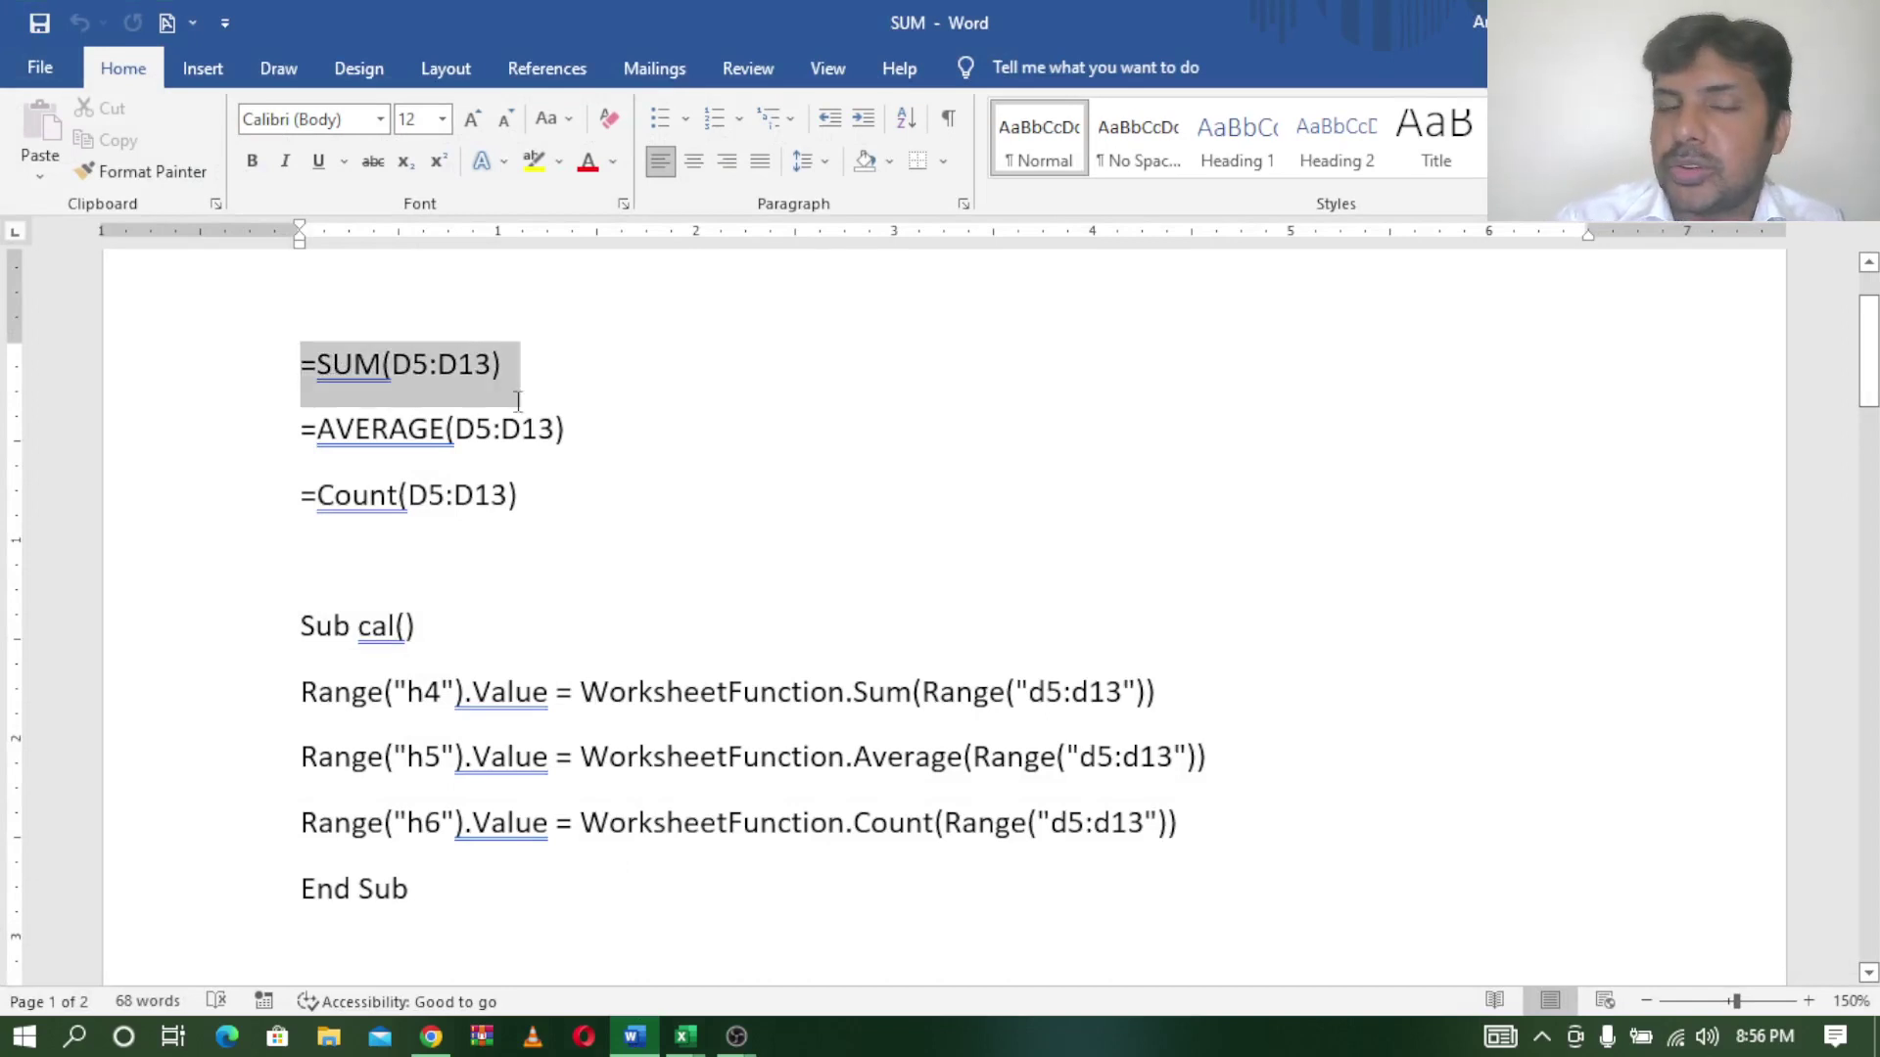
{"action": "left_click", "coordinate": [549, 389]}
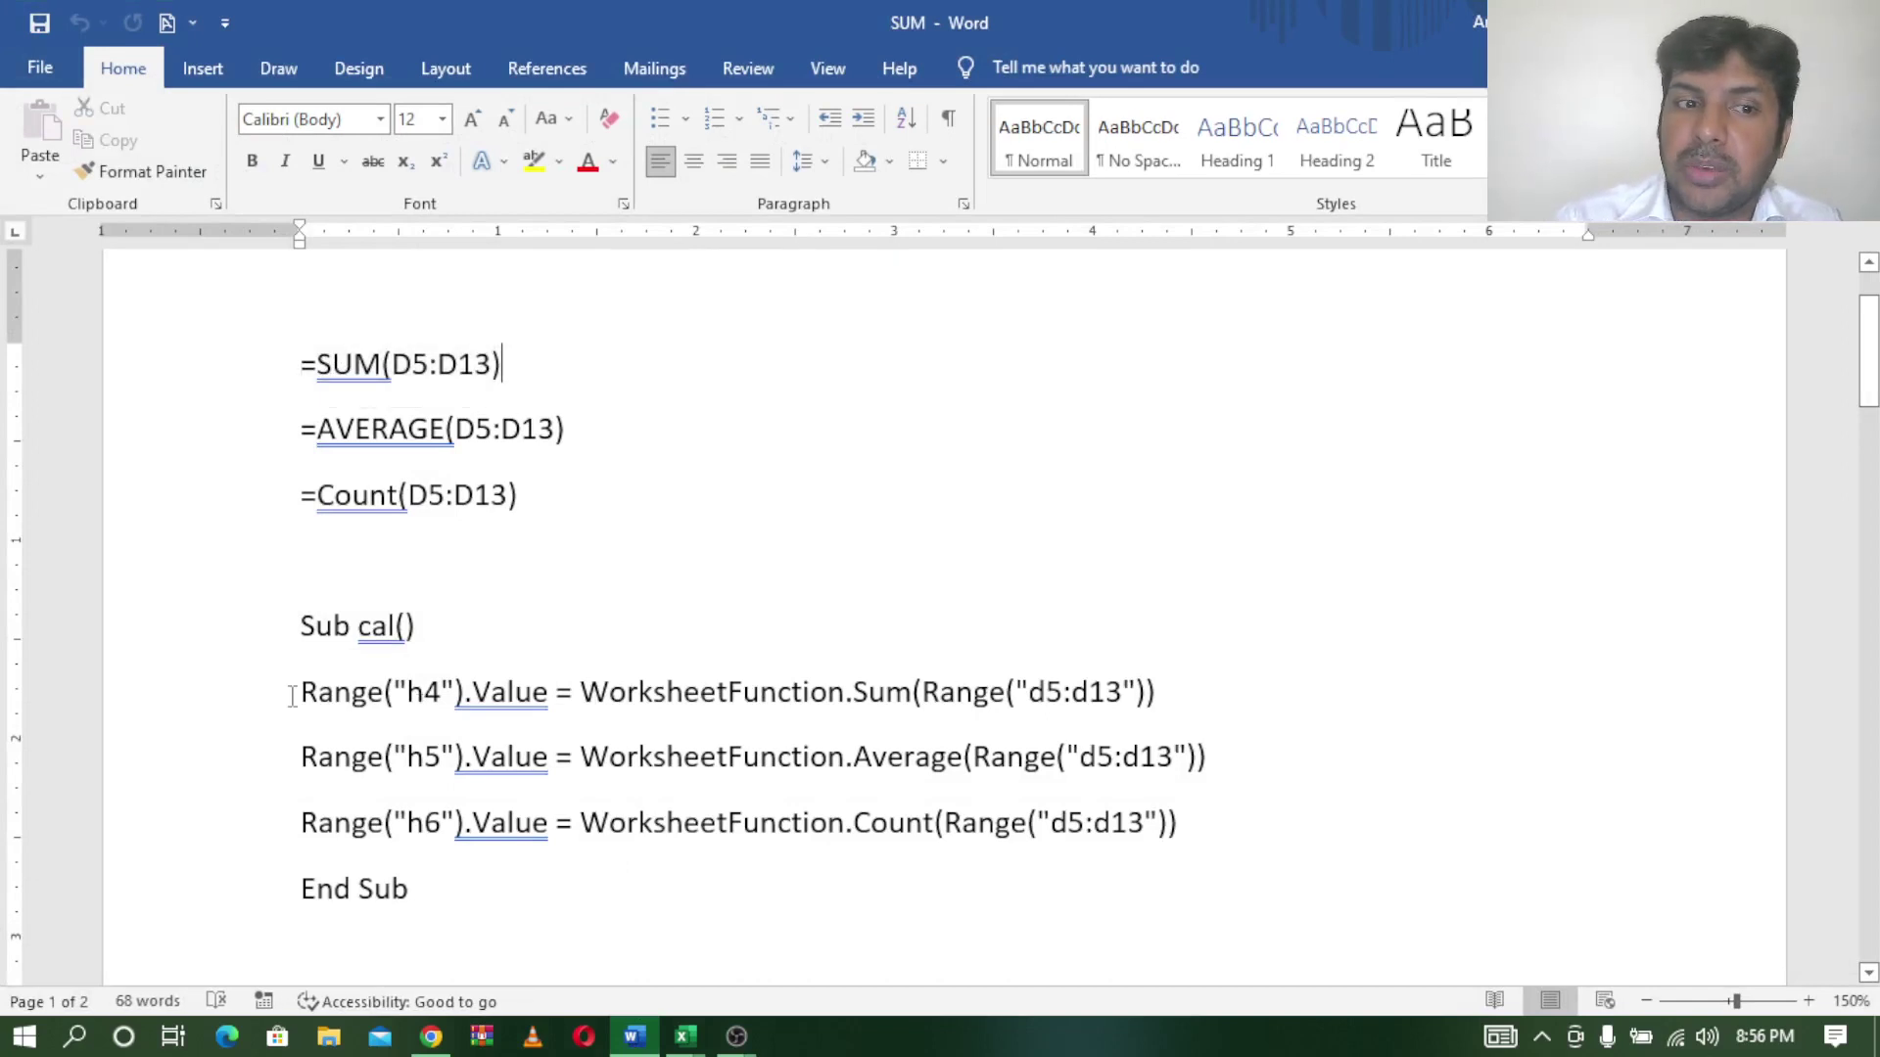
{"action": "left_click_drag", "start_coordinate": [291, 696], "coordinate": [1232, 754]}
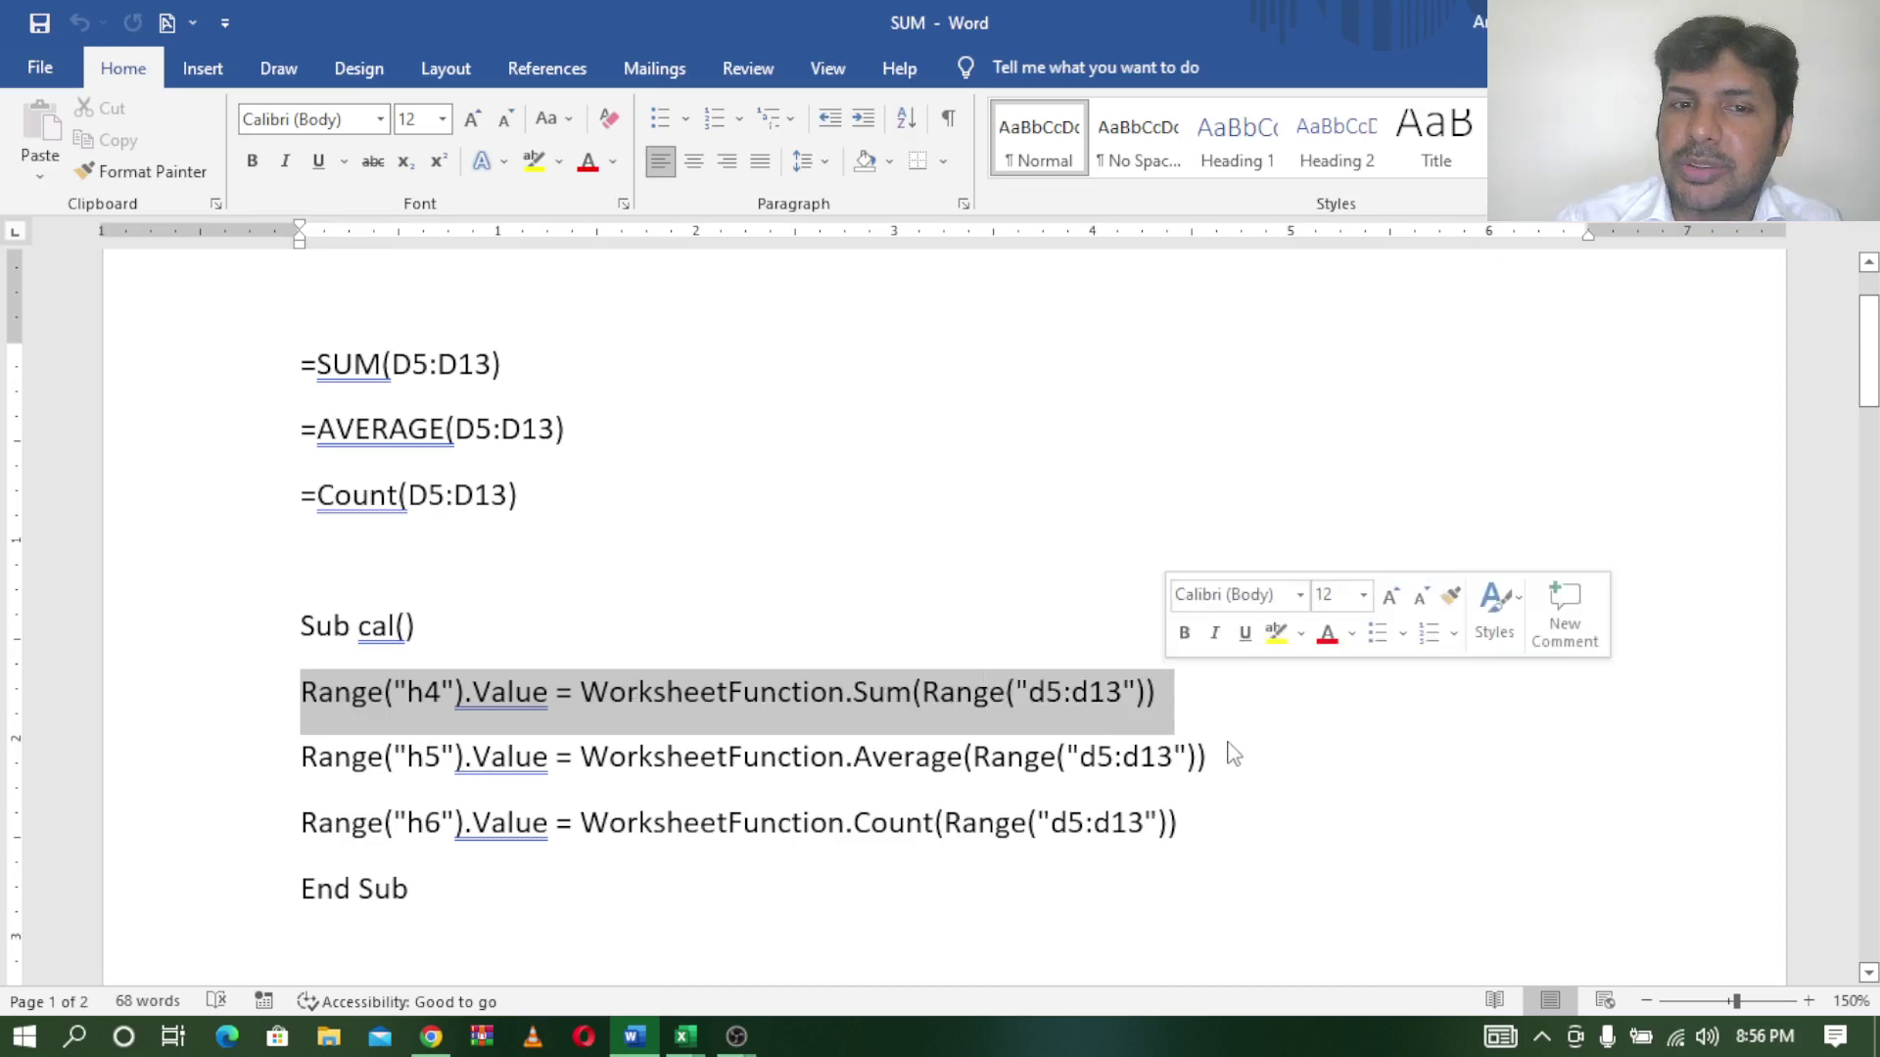
{"action": "left_click_drag", "start_coordinate": [582, 692], "coordinate": [848, 692]}
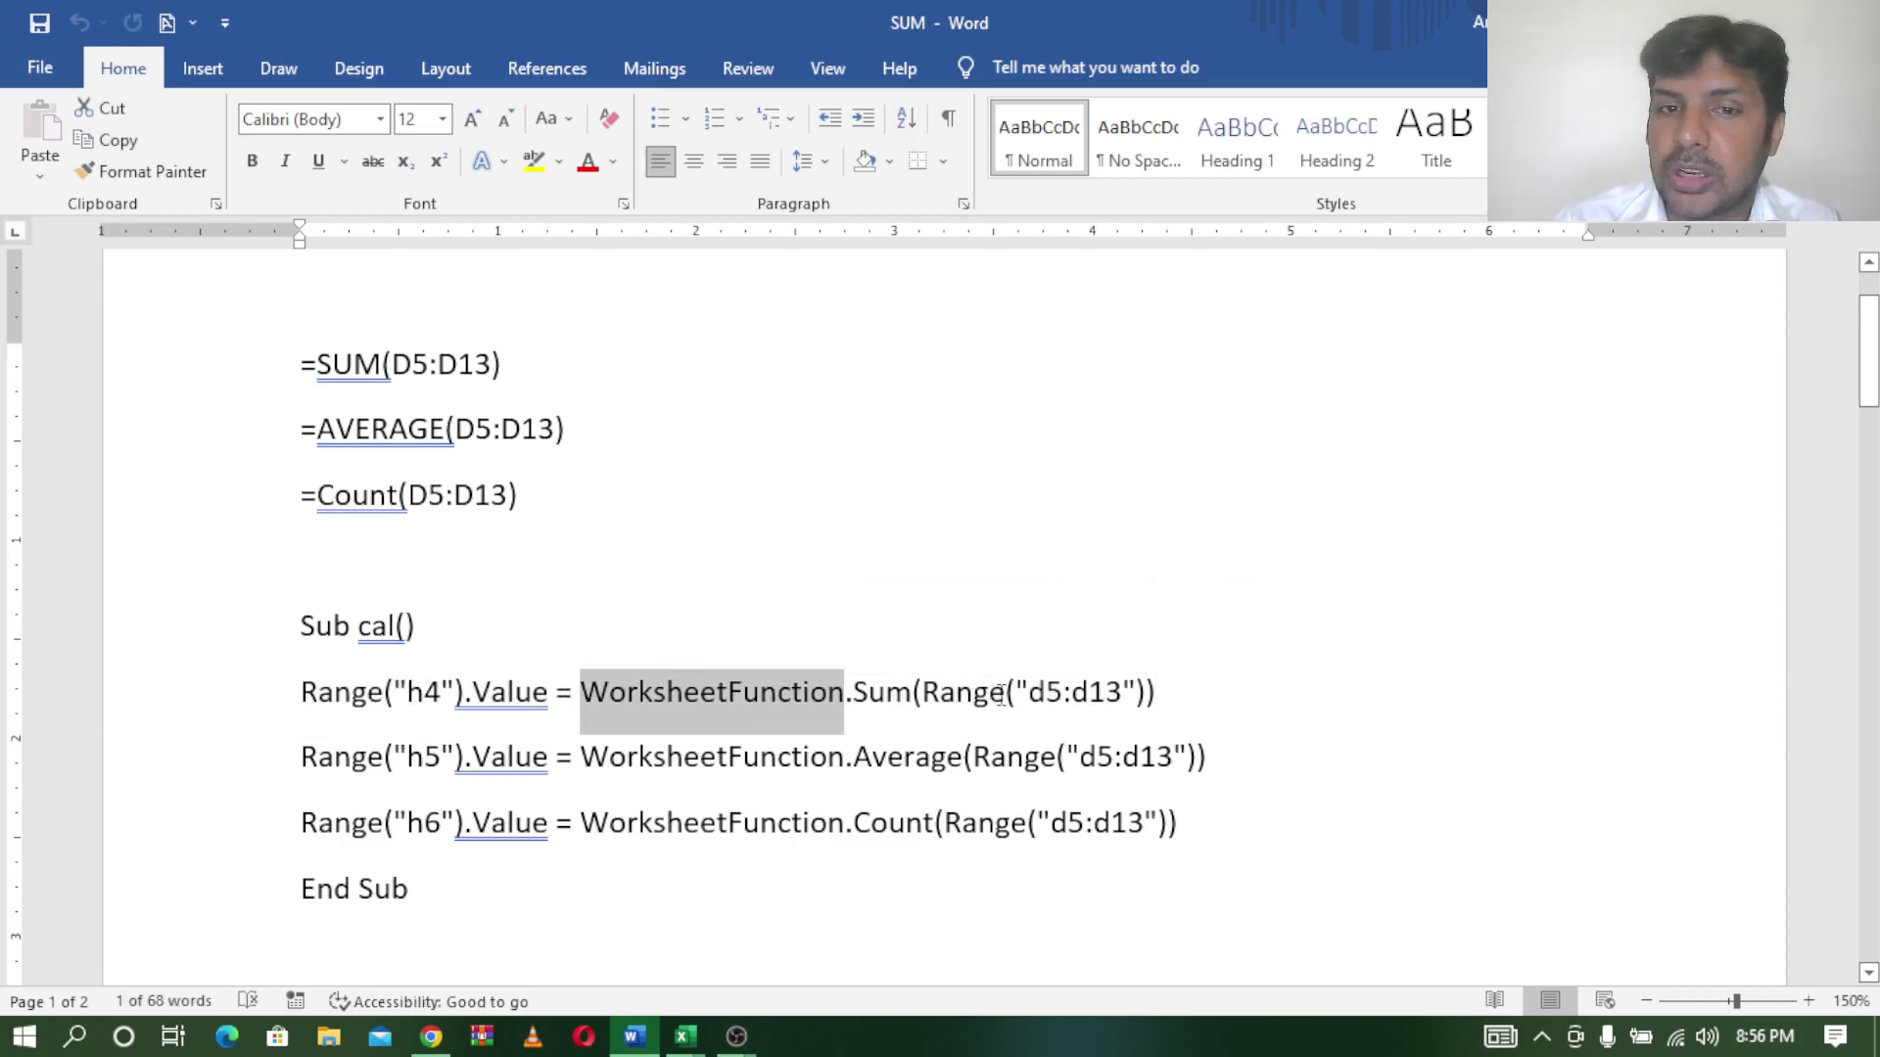
{"action": "left_click_drag", "start_coordinate": [1006, 692], "coordinate": [928, 696]}
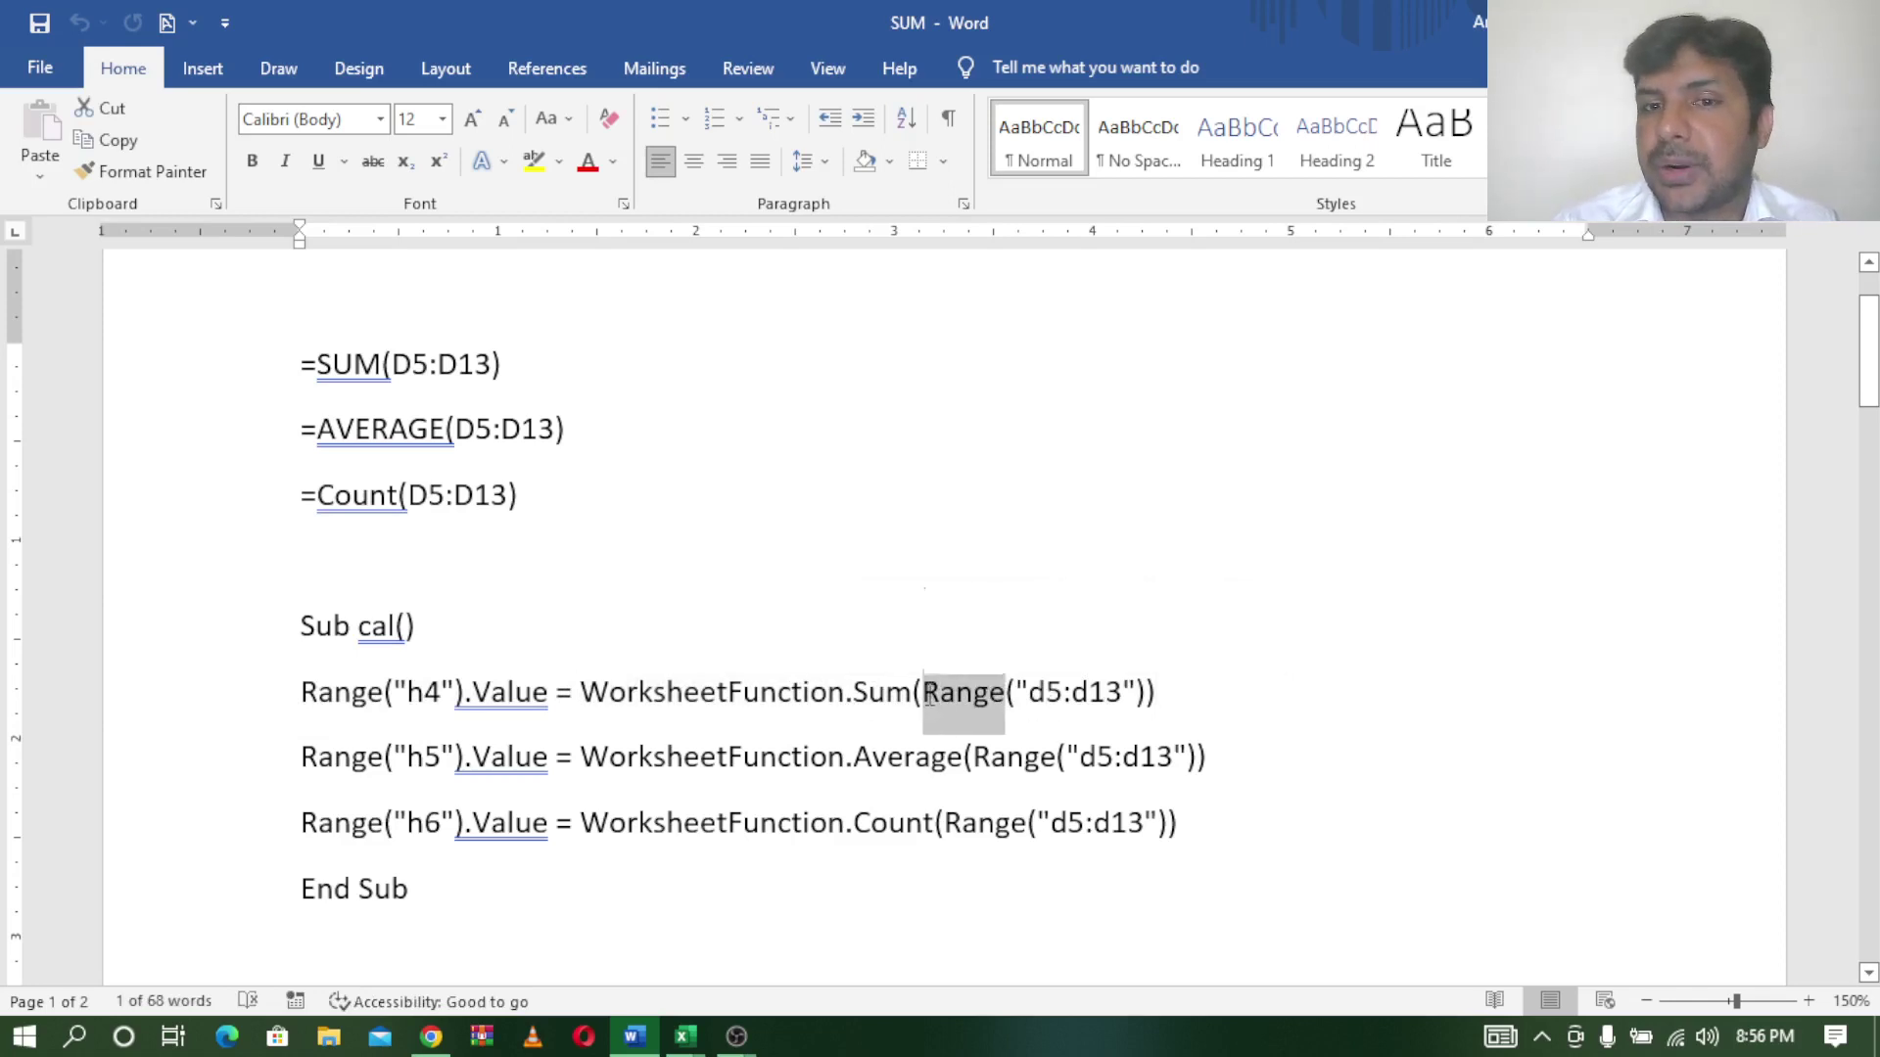
{"action": "left_click", "coordinate": [731, 568]}
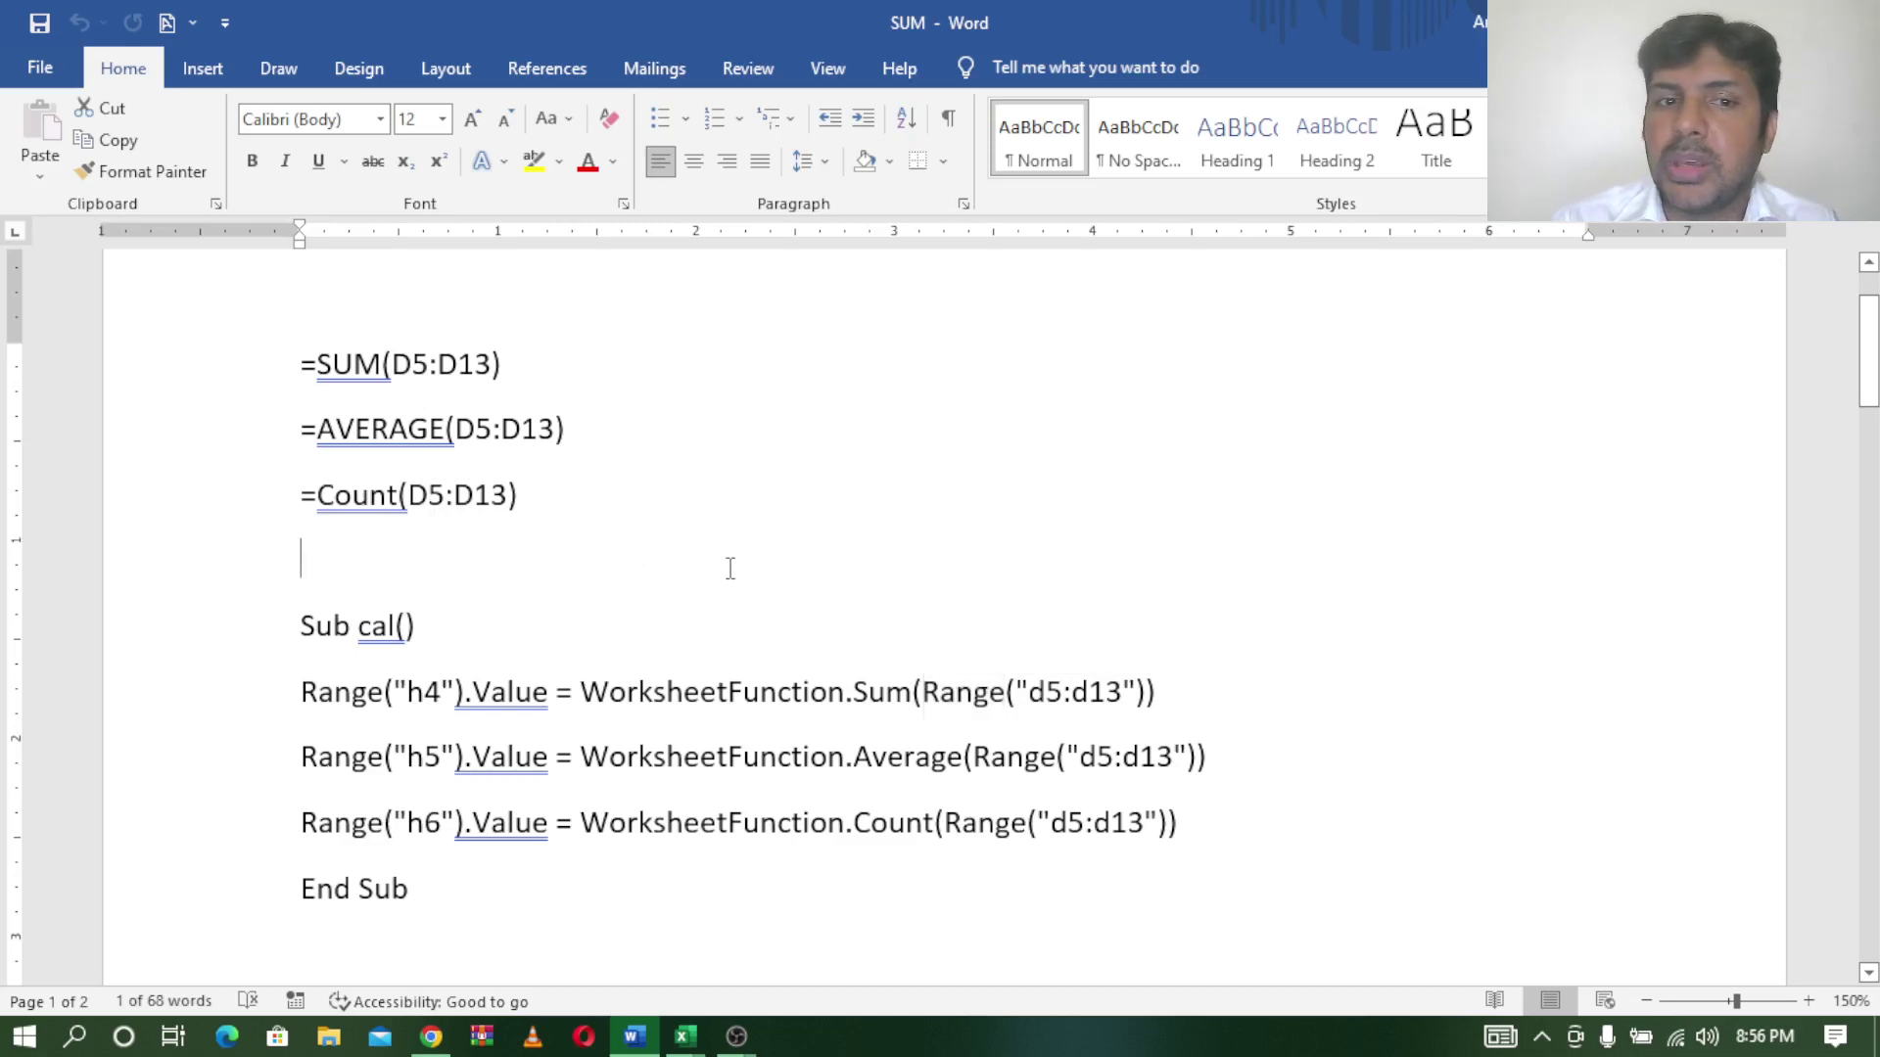
Go over the SUM, AVERAGE and Count notes and the h4, h5, h6 macro lines.
{"action": "left_click_drag", "start_coordinate": [448, 358], "coordinate": [494, 362]}
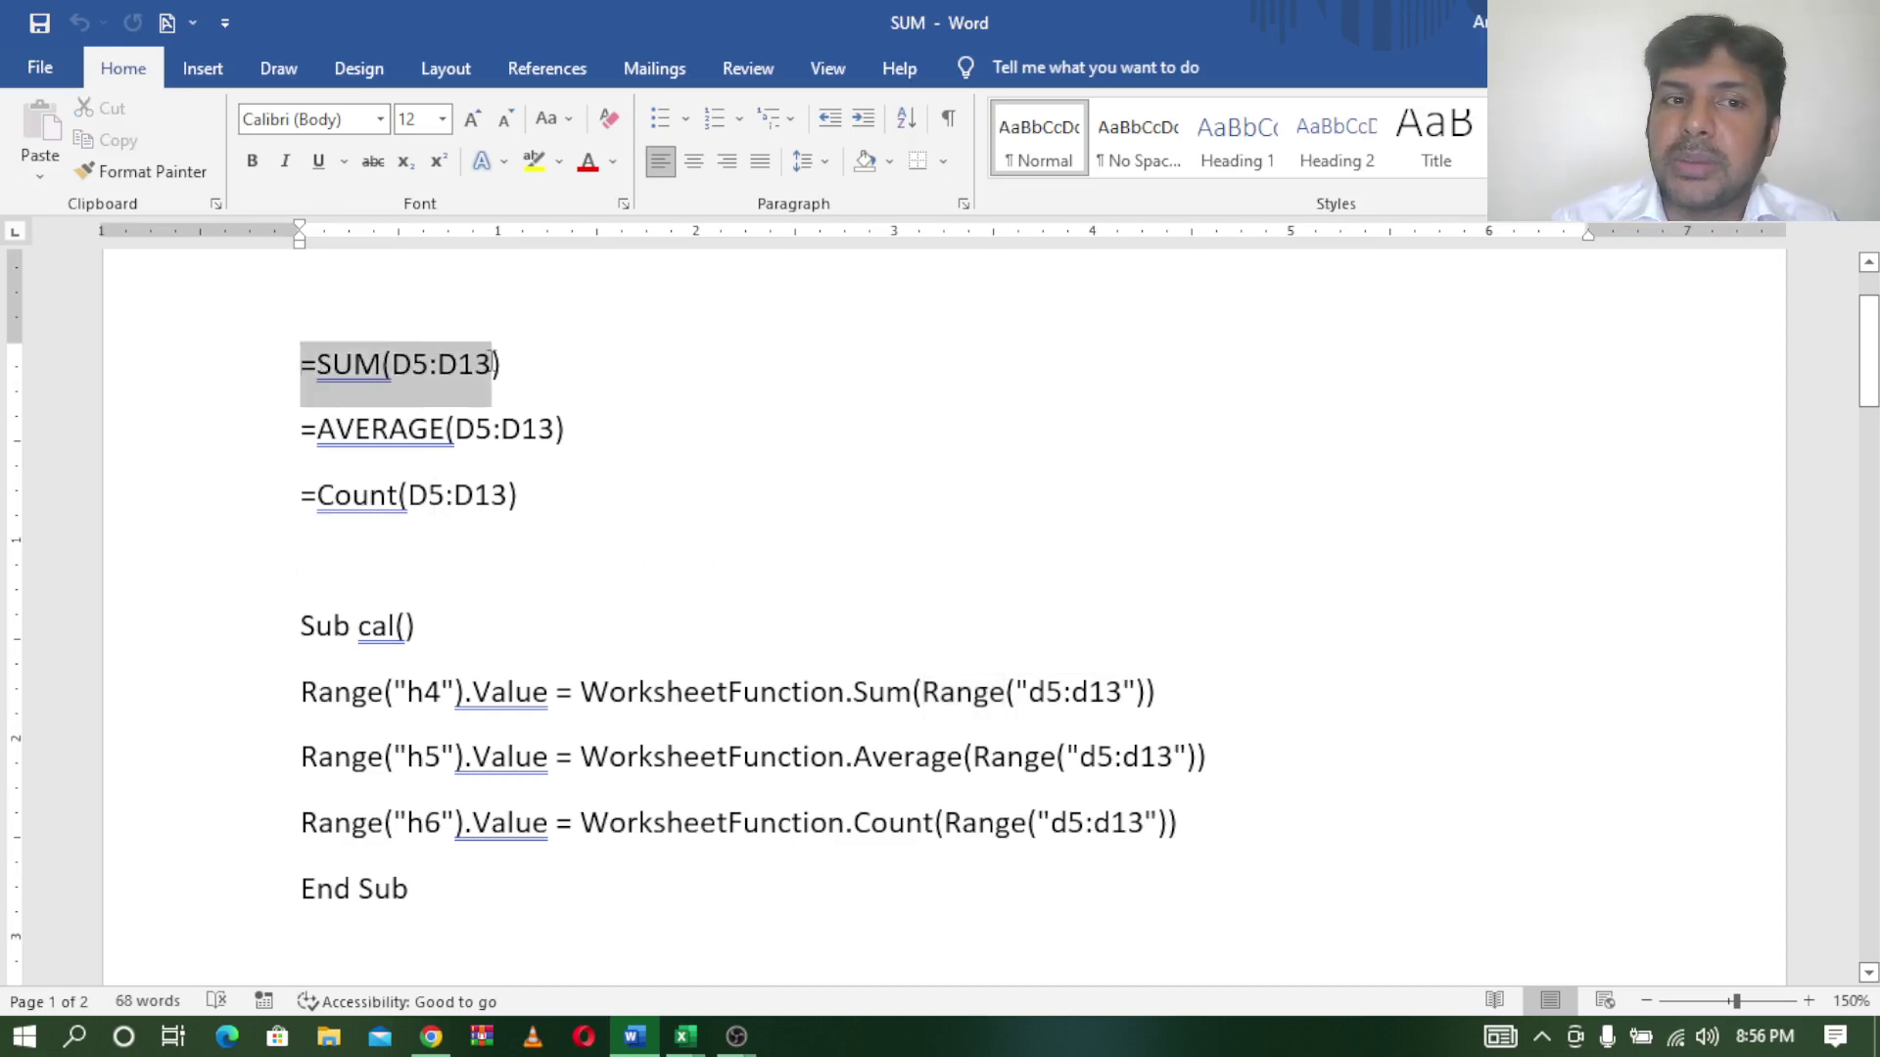
{"action": "left_click_drag", "start_coordinate": [291, 431], "coordinate": [621, 434]}
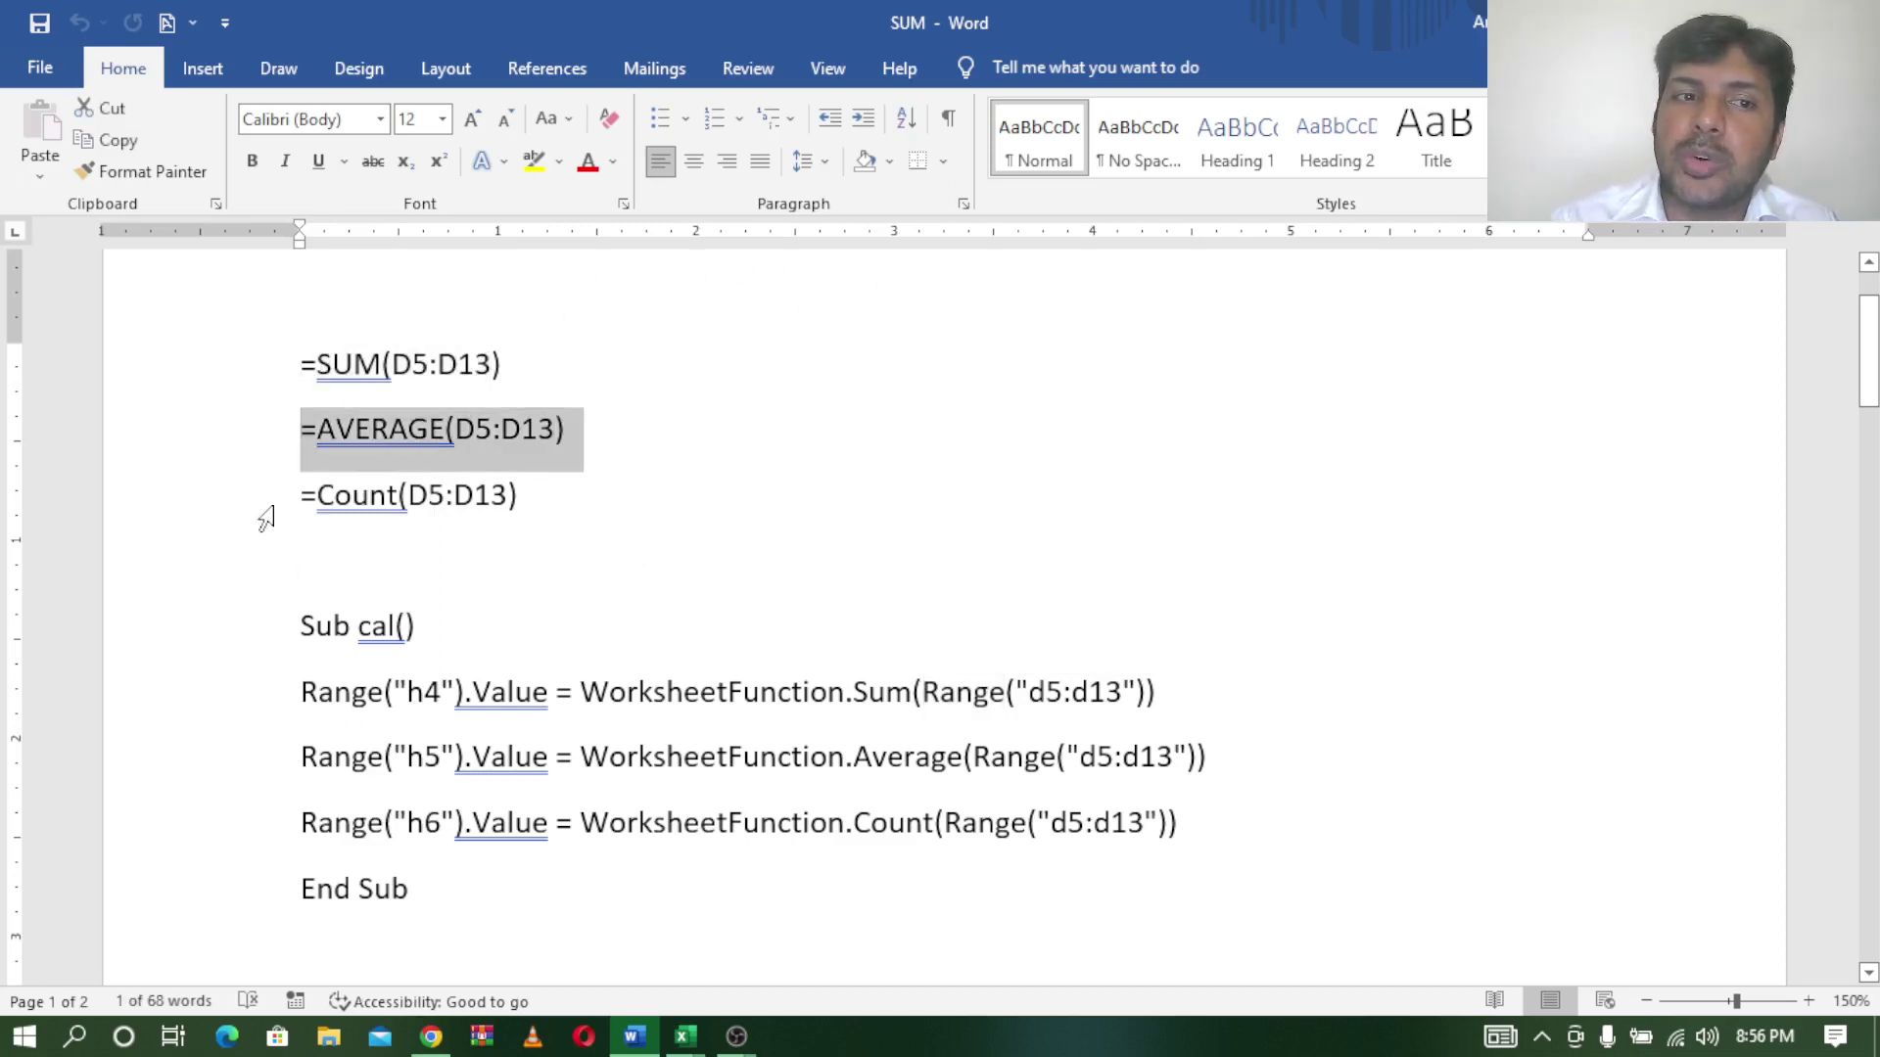
{"action": "left_click_drag", "start_coordinate": [290, 495], "coordinate": [534, 494]}
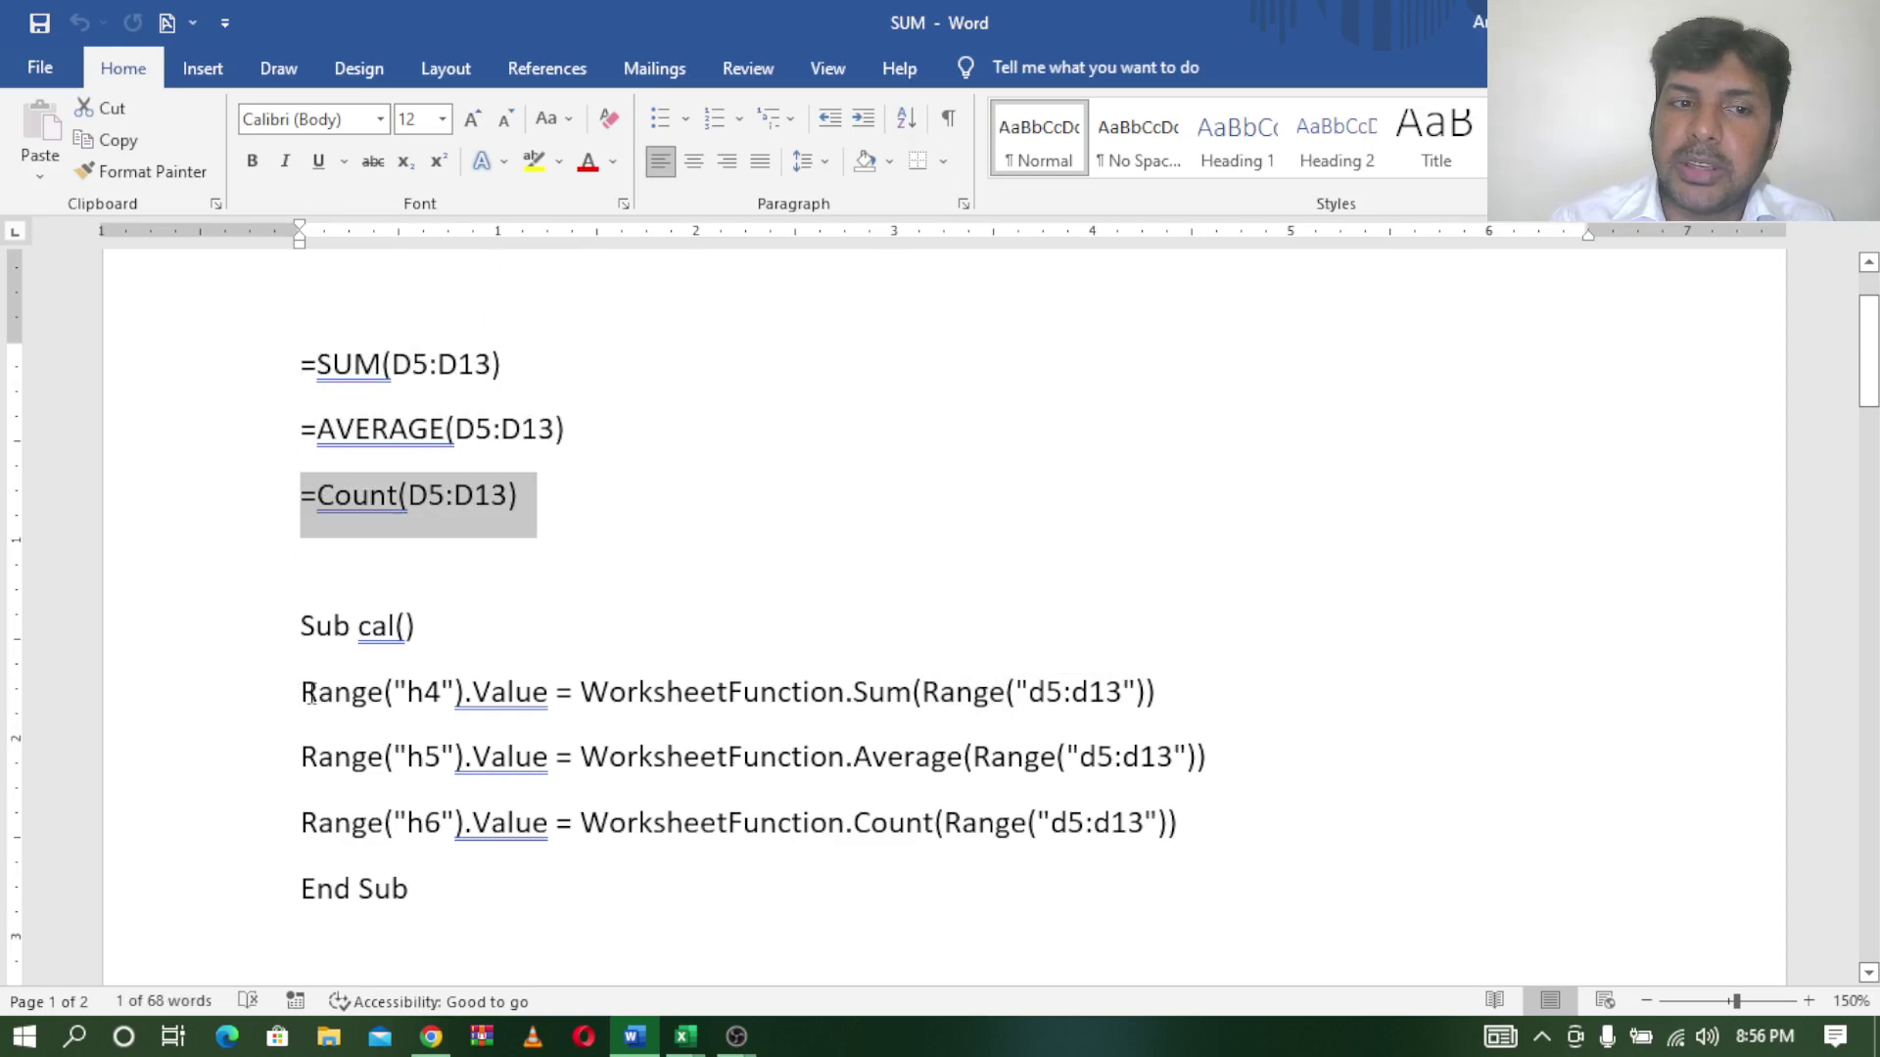
{"action": "left_click_drag", "start_coordinate": [303, 692], "coordinate": [1167, 692]}
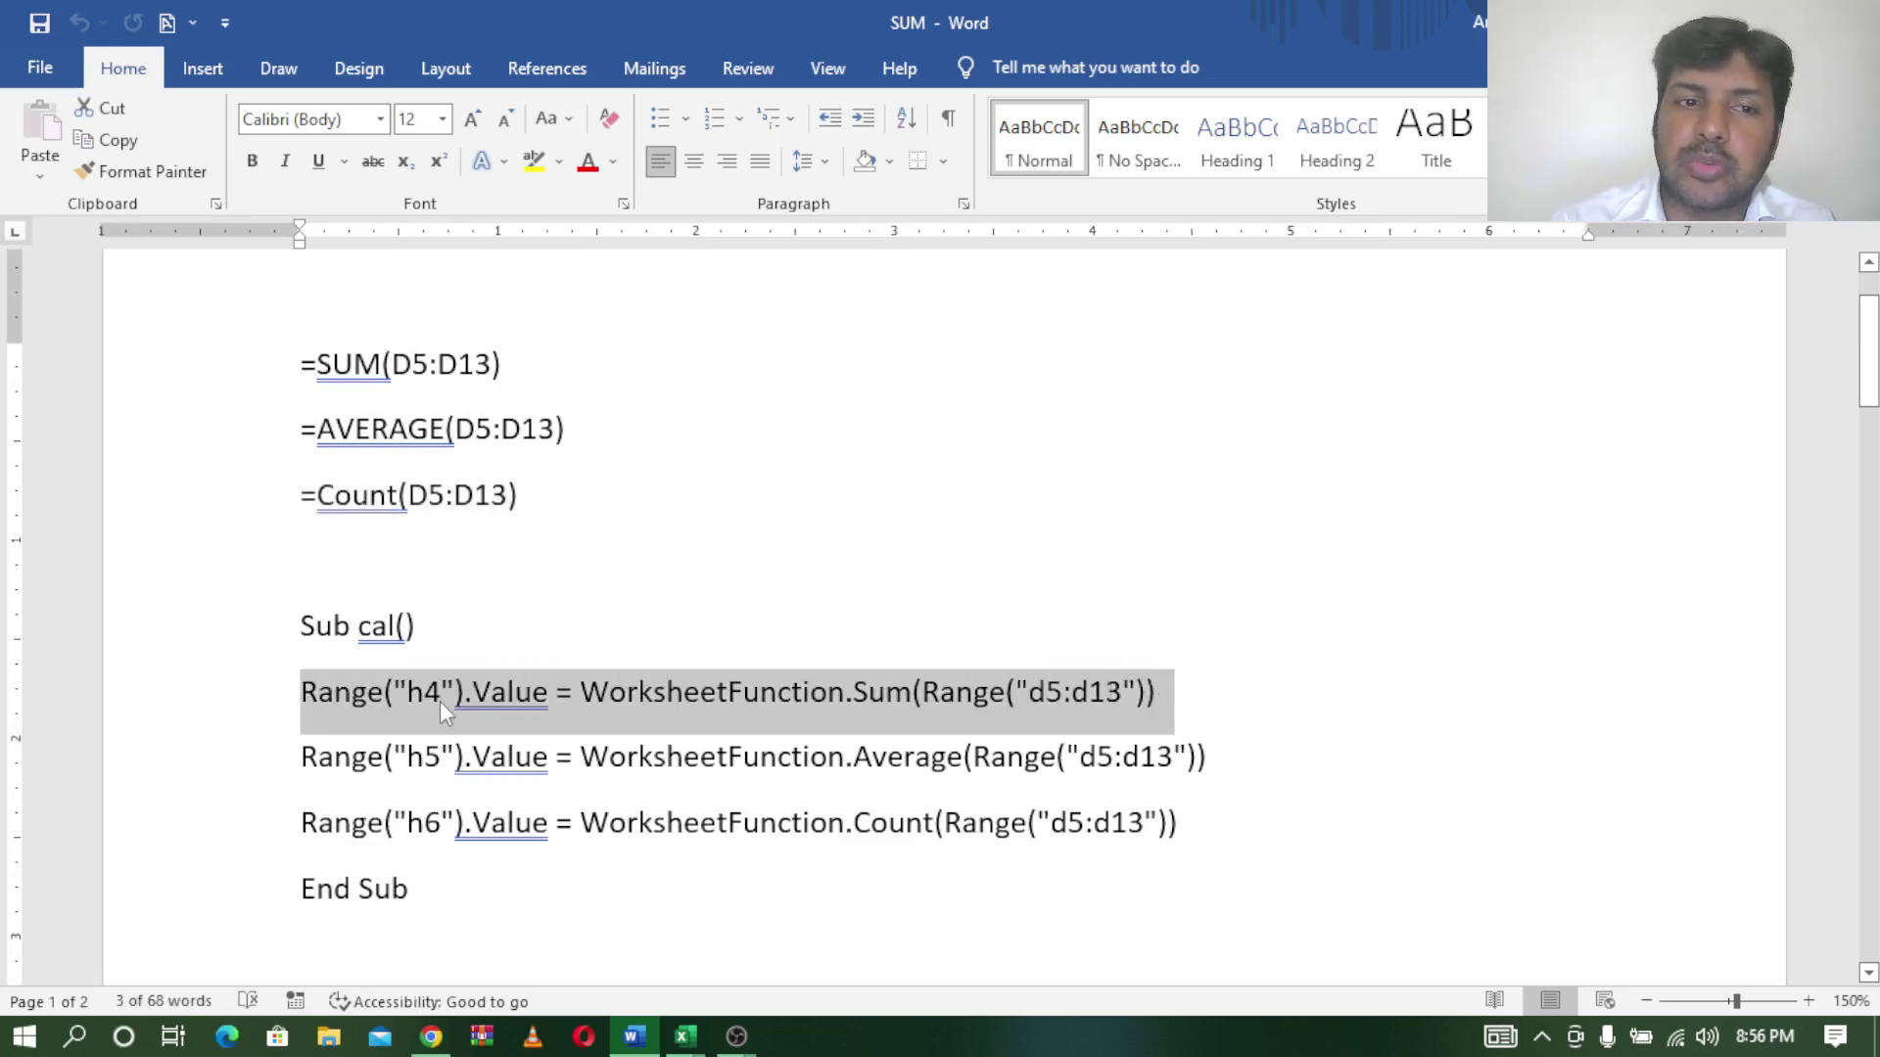
{"action": "left_click", "coordinate": [440, 756]}
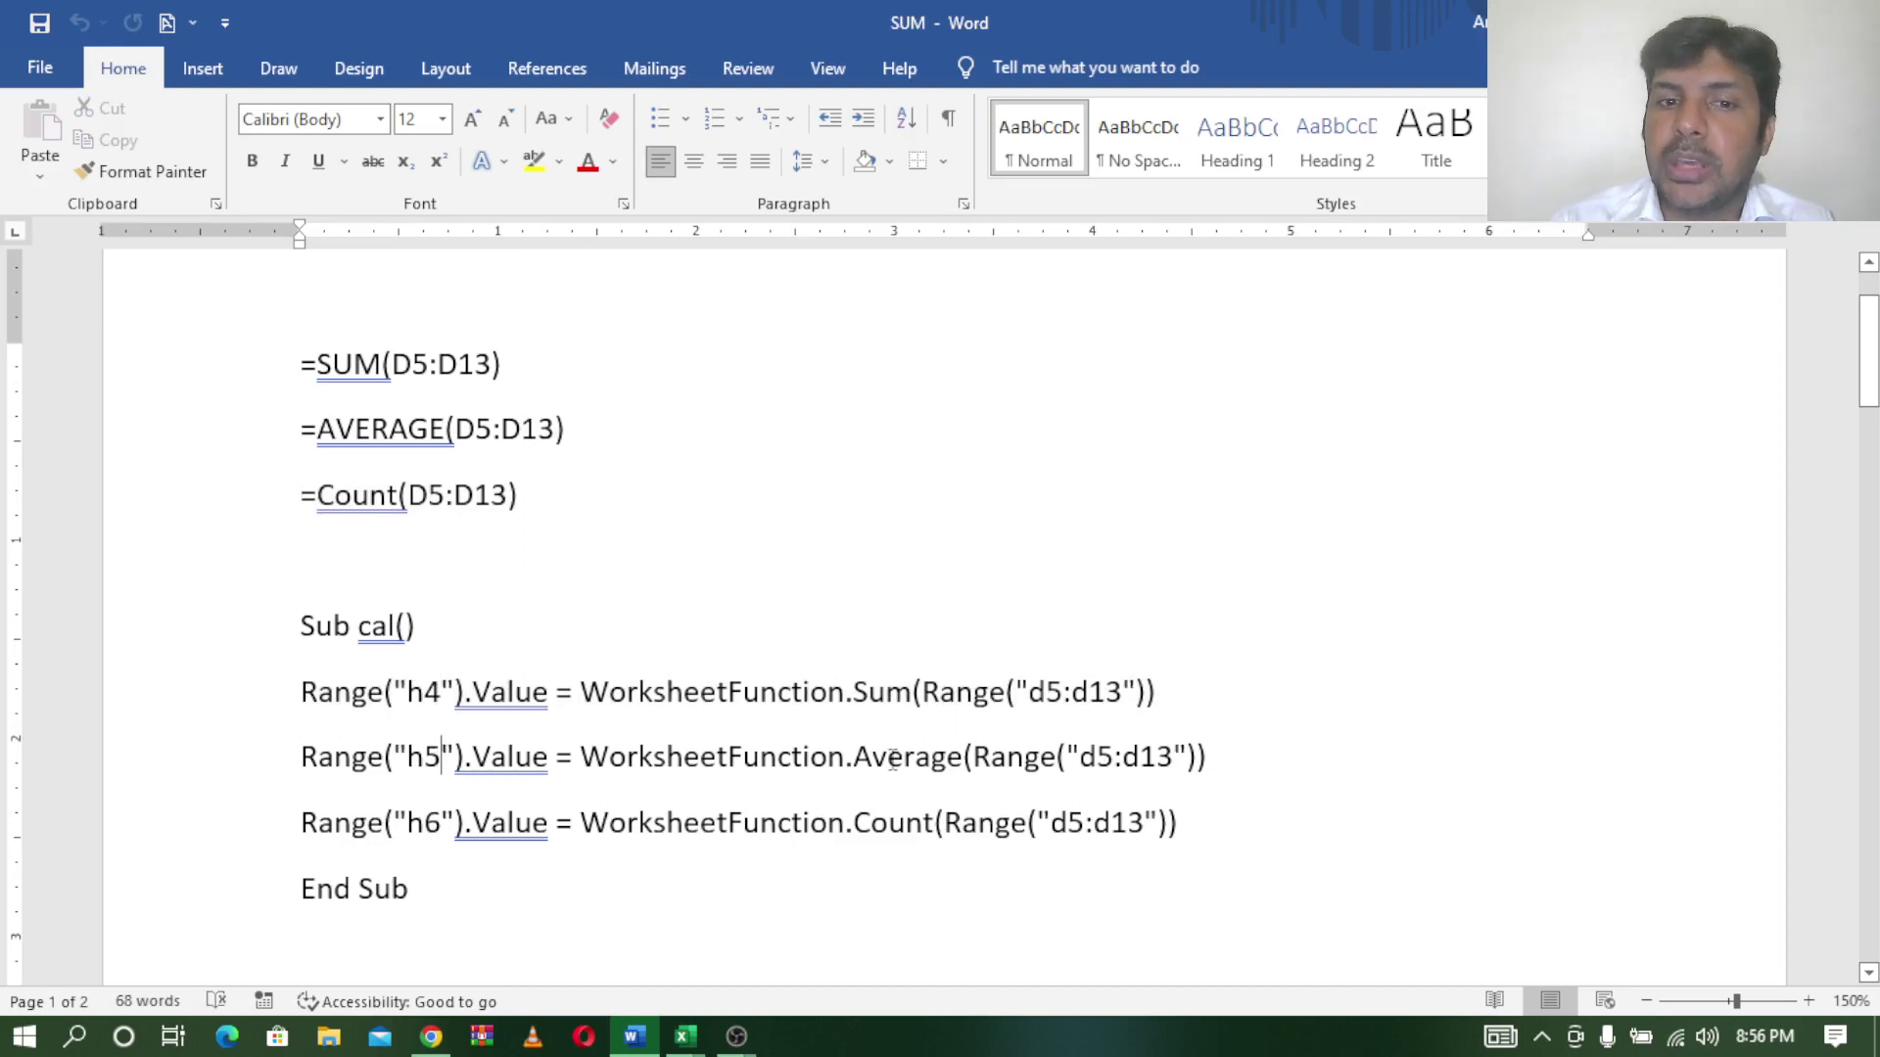
{"action": "left_click_drag", "start_coordinate": [865, 761], "coordinate": [989, 761]}
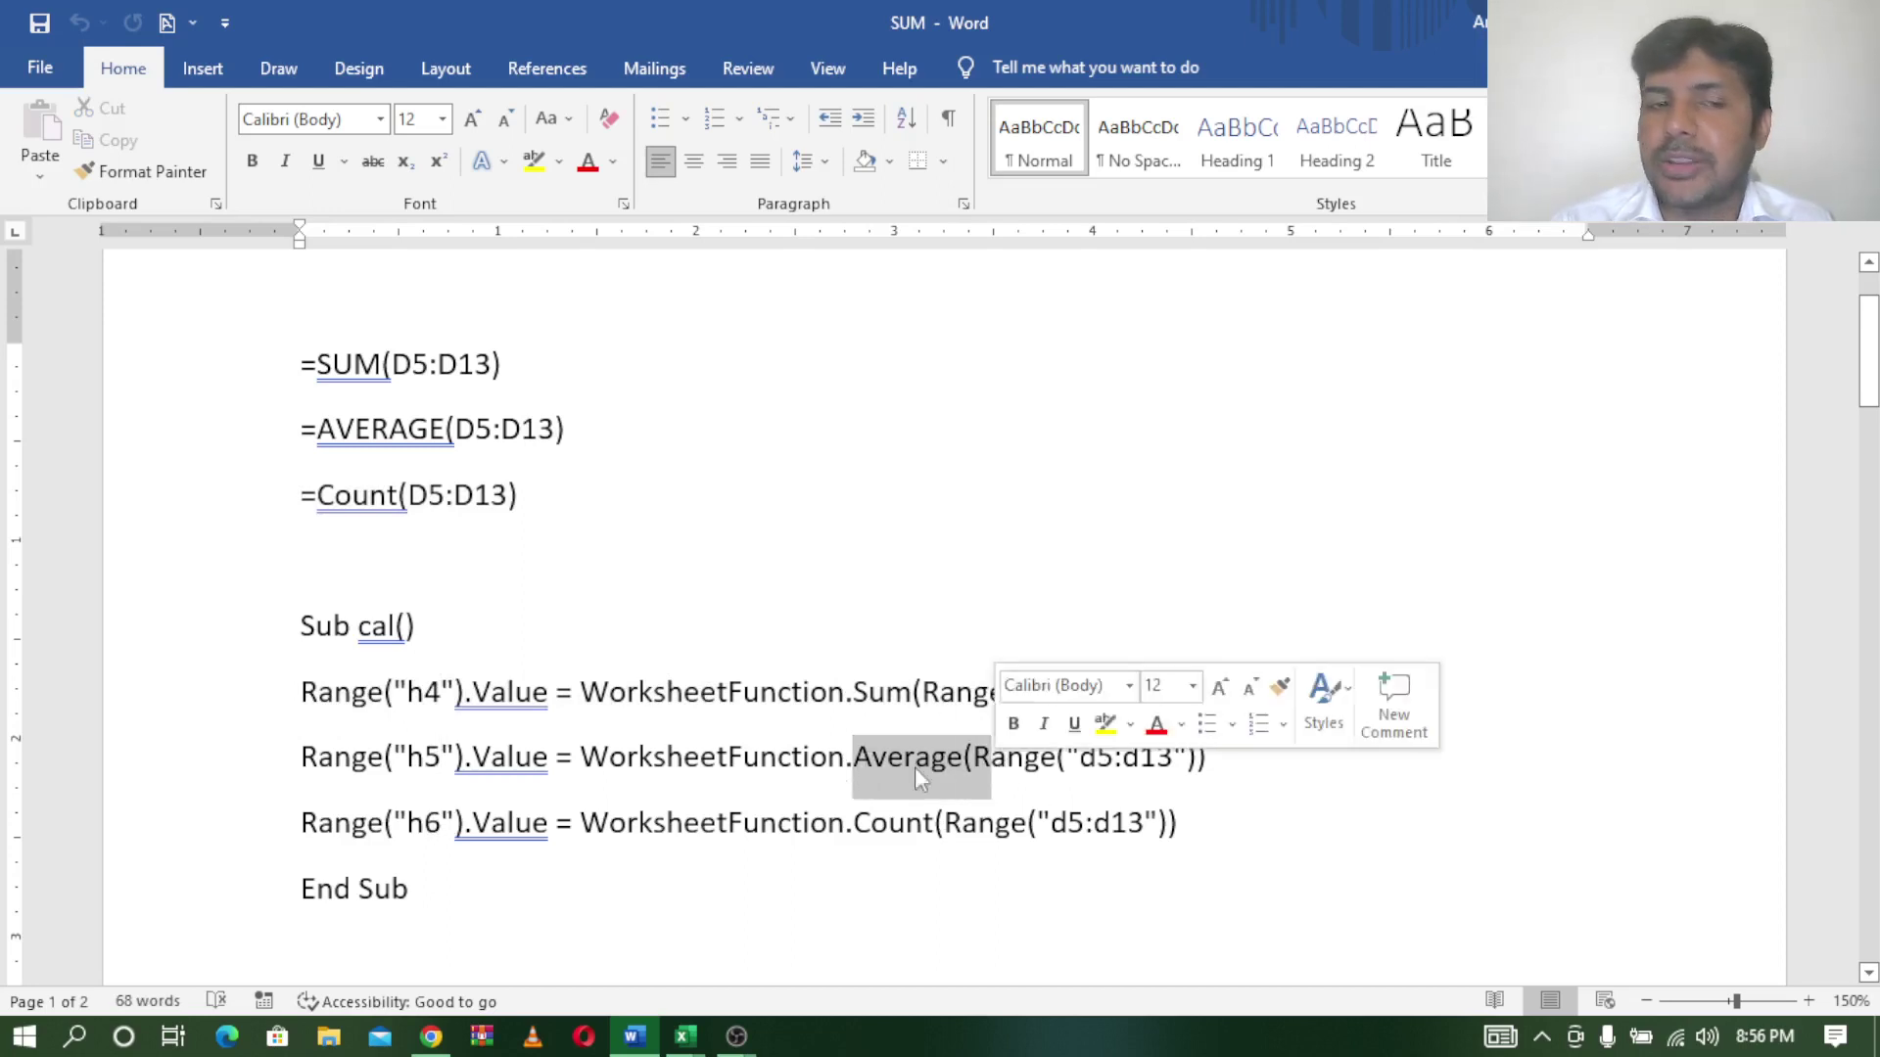
{"action": "left_click", "coordinate": [447, 774]}
{"action": "left_click_drag", "start_coordinate": [442, 823], "coordinate": [407, 822]}
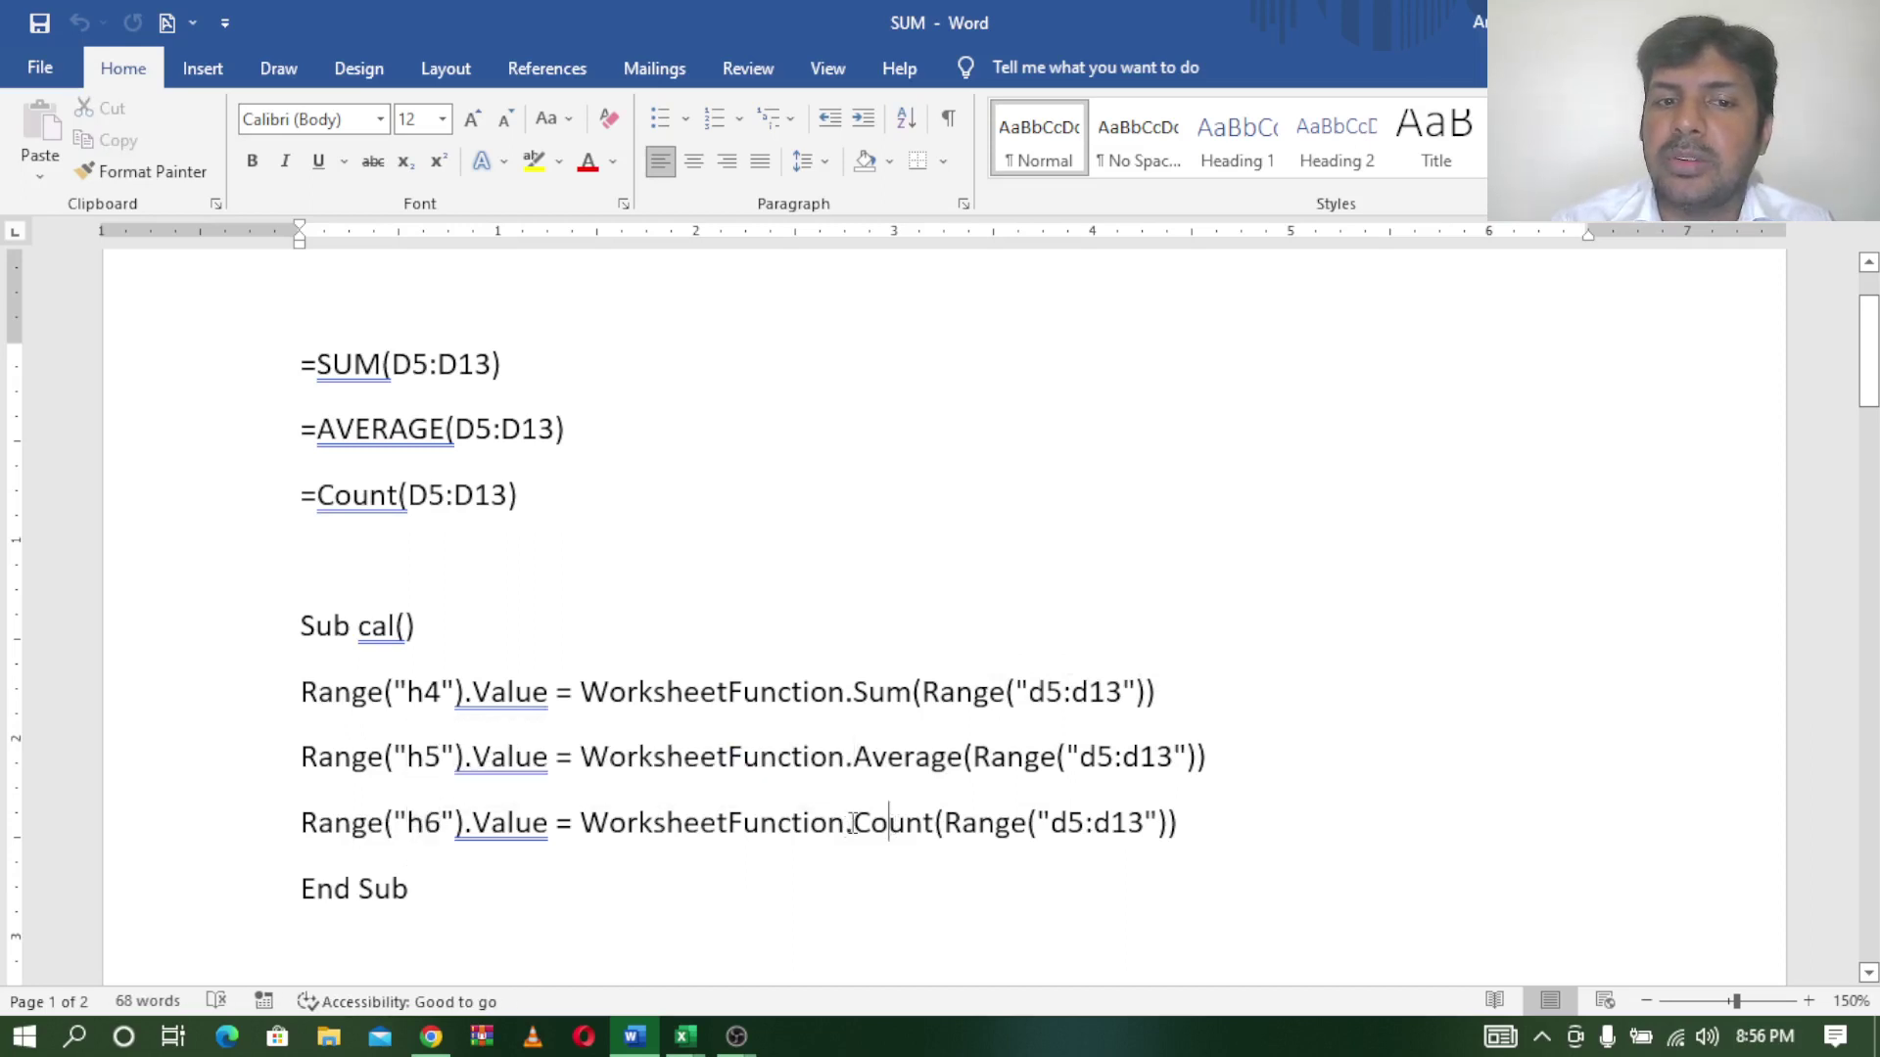
{"action": "left_click_drag", "start_coordinate": [853, 822], "coordinate": [934, 823]}
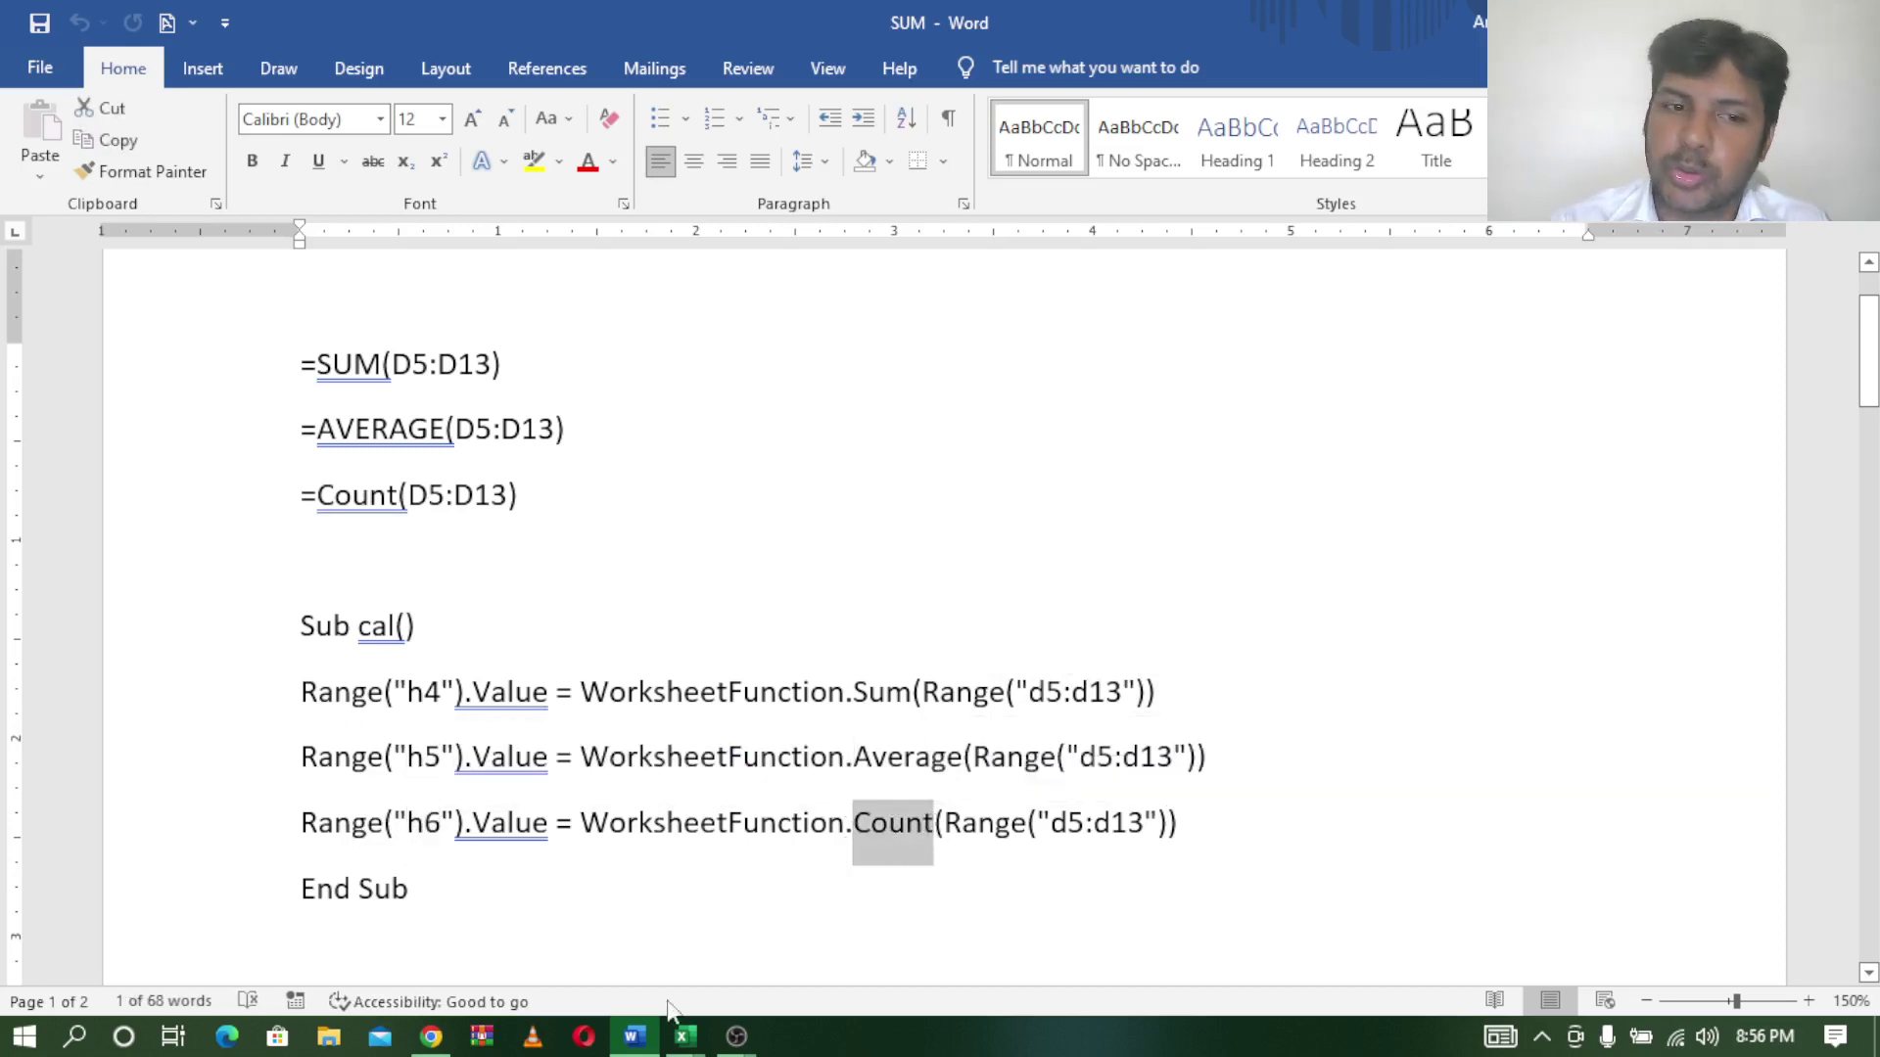
Maximize the VBA editor and duplicate the h4 Sum line below itself.
{"action": "mouse_move", "coordinate": [684, 1036]}
{"action": "left_click", "coordinate": [906, 911]}
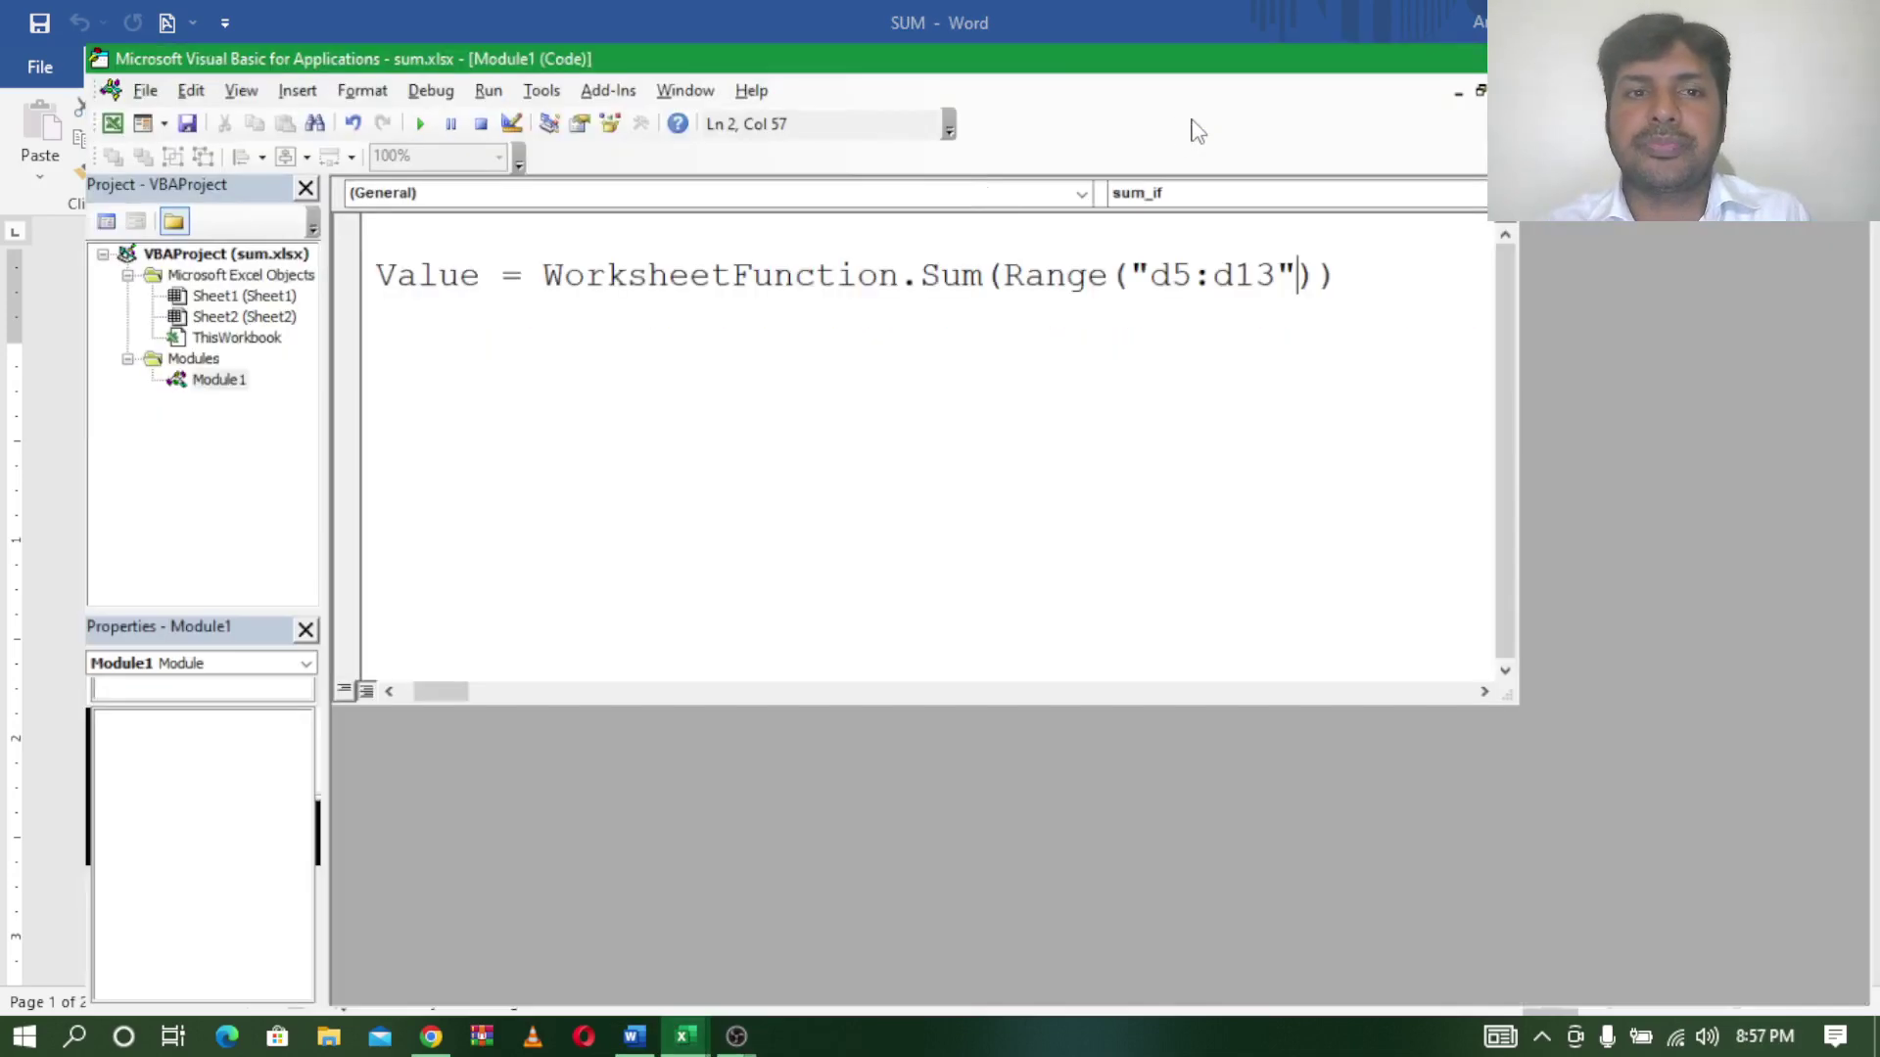
{"action": "double_click", "coordinate": [1194, 130]}
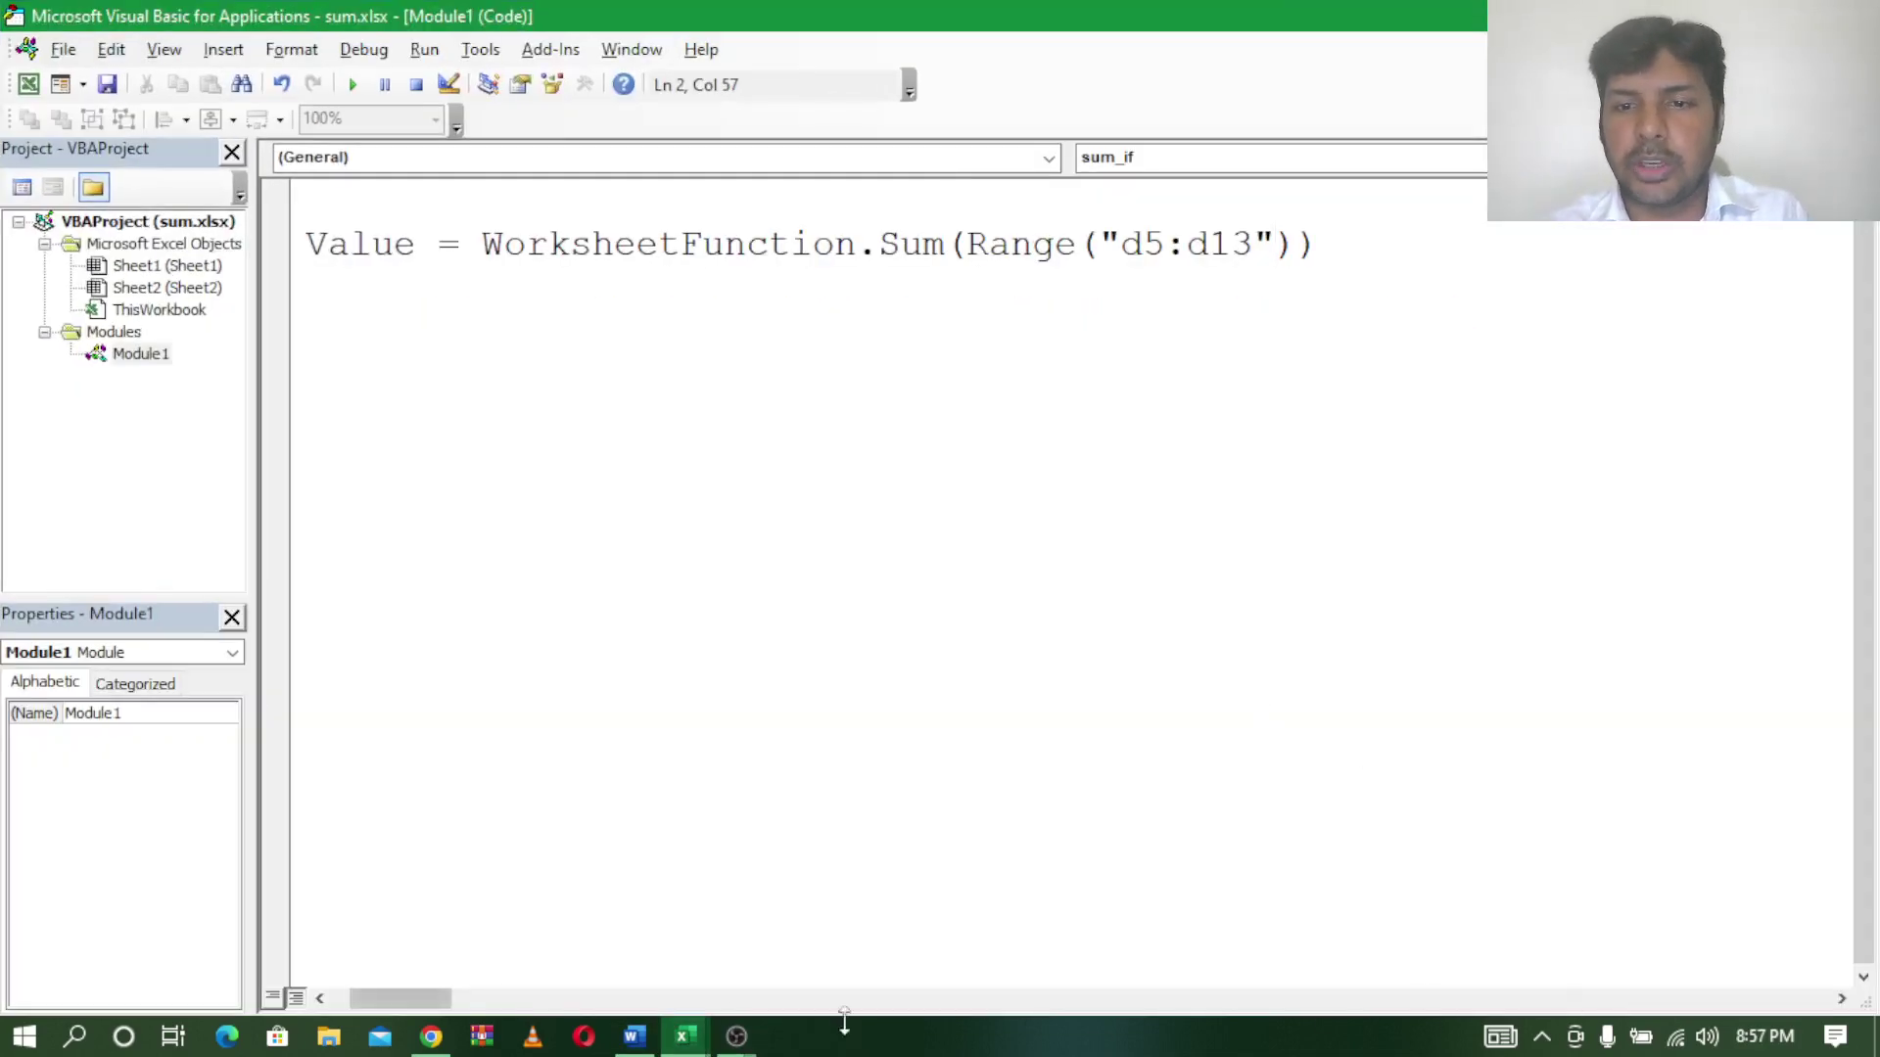
{"action": "left_click_drag", "start_coordinate": [357, 998], "coordinate": [339, 998]}
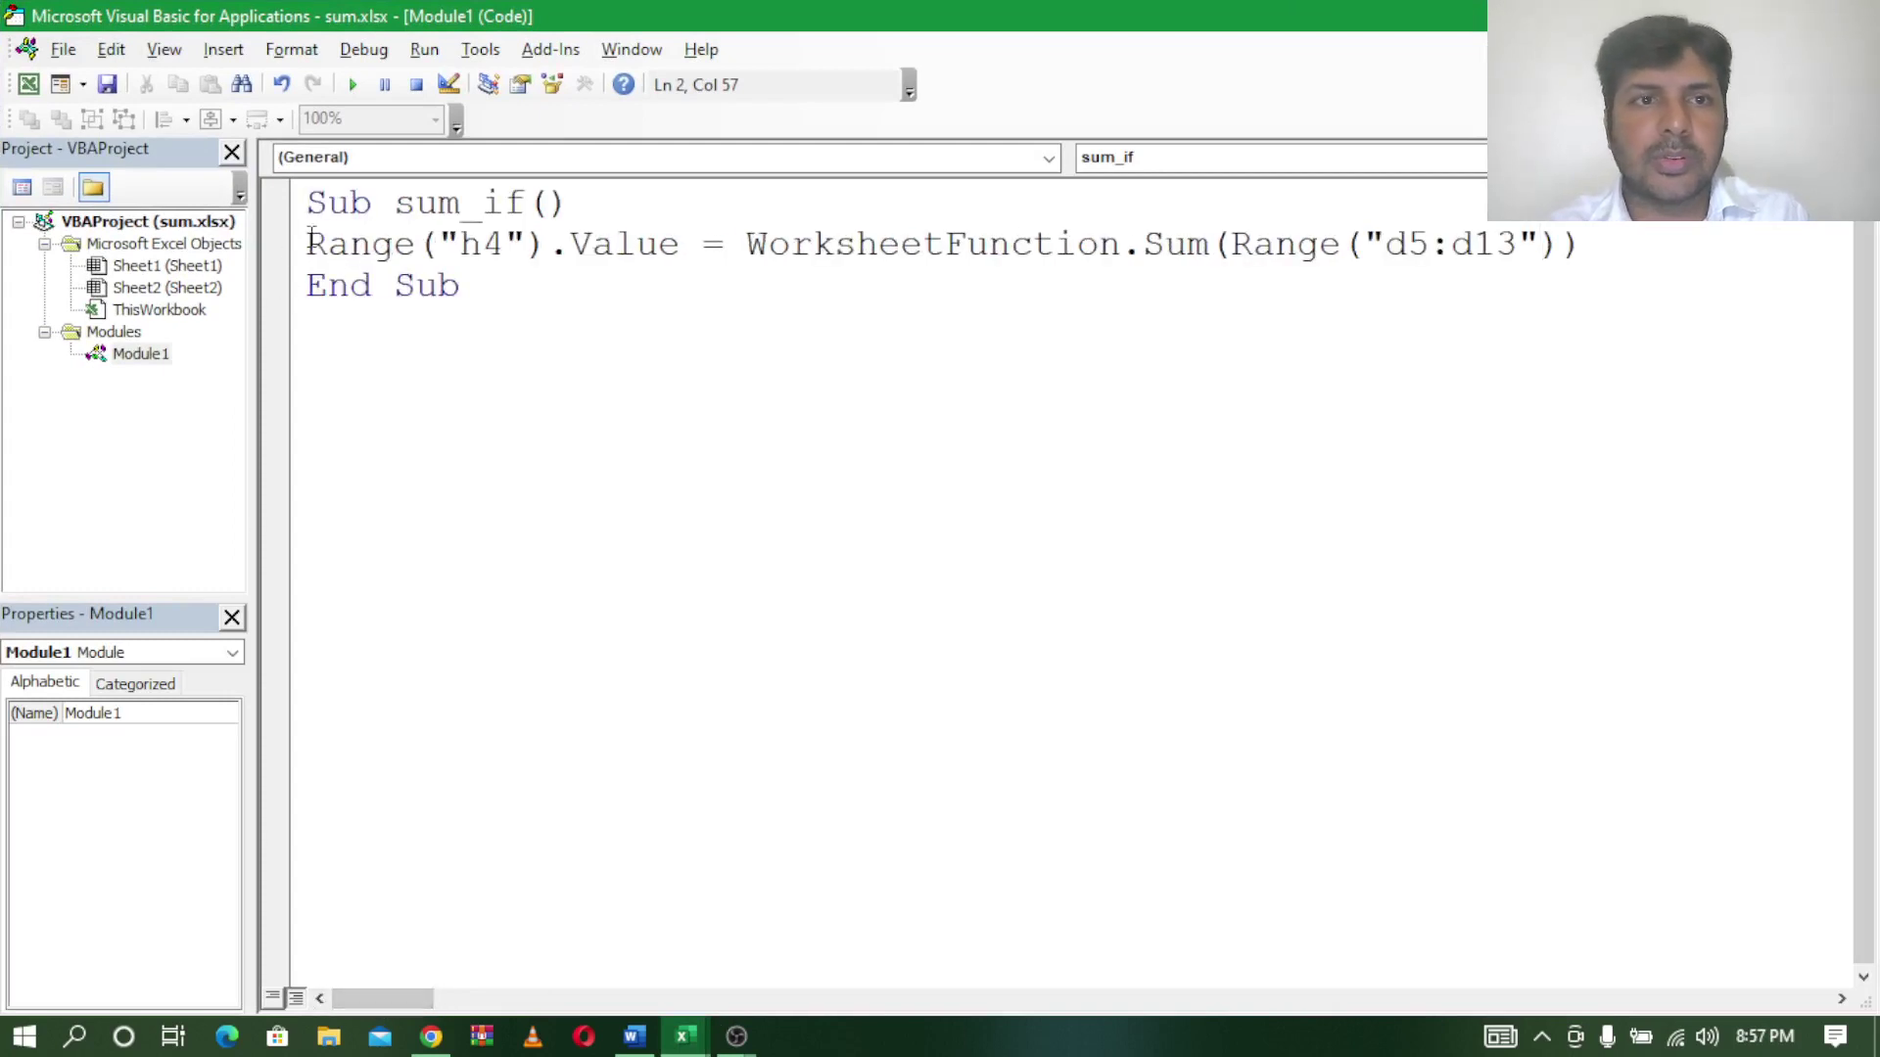
{"action": "left_click_drag", "start_coordinate": [310, 238], "coordinate": [1600, 242]}
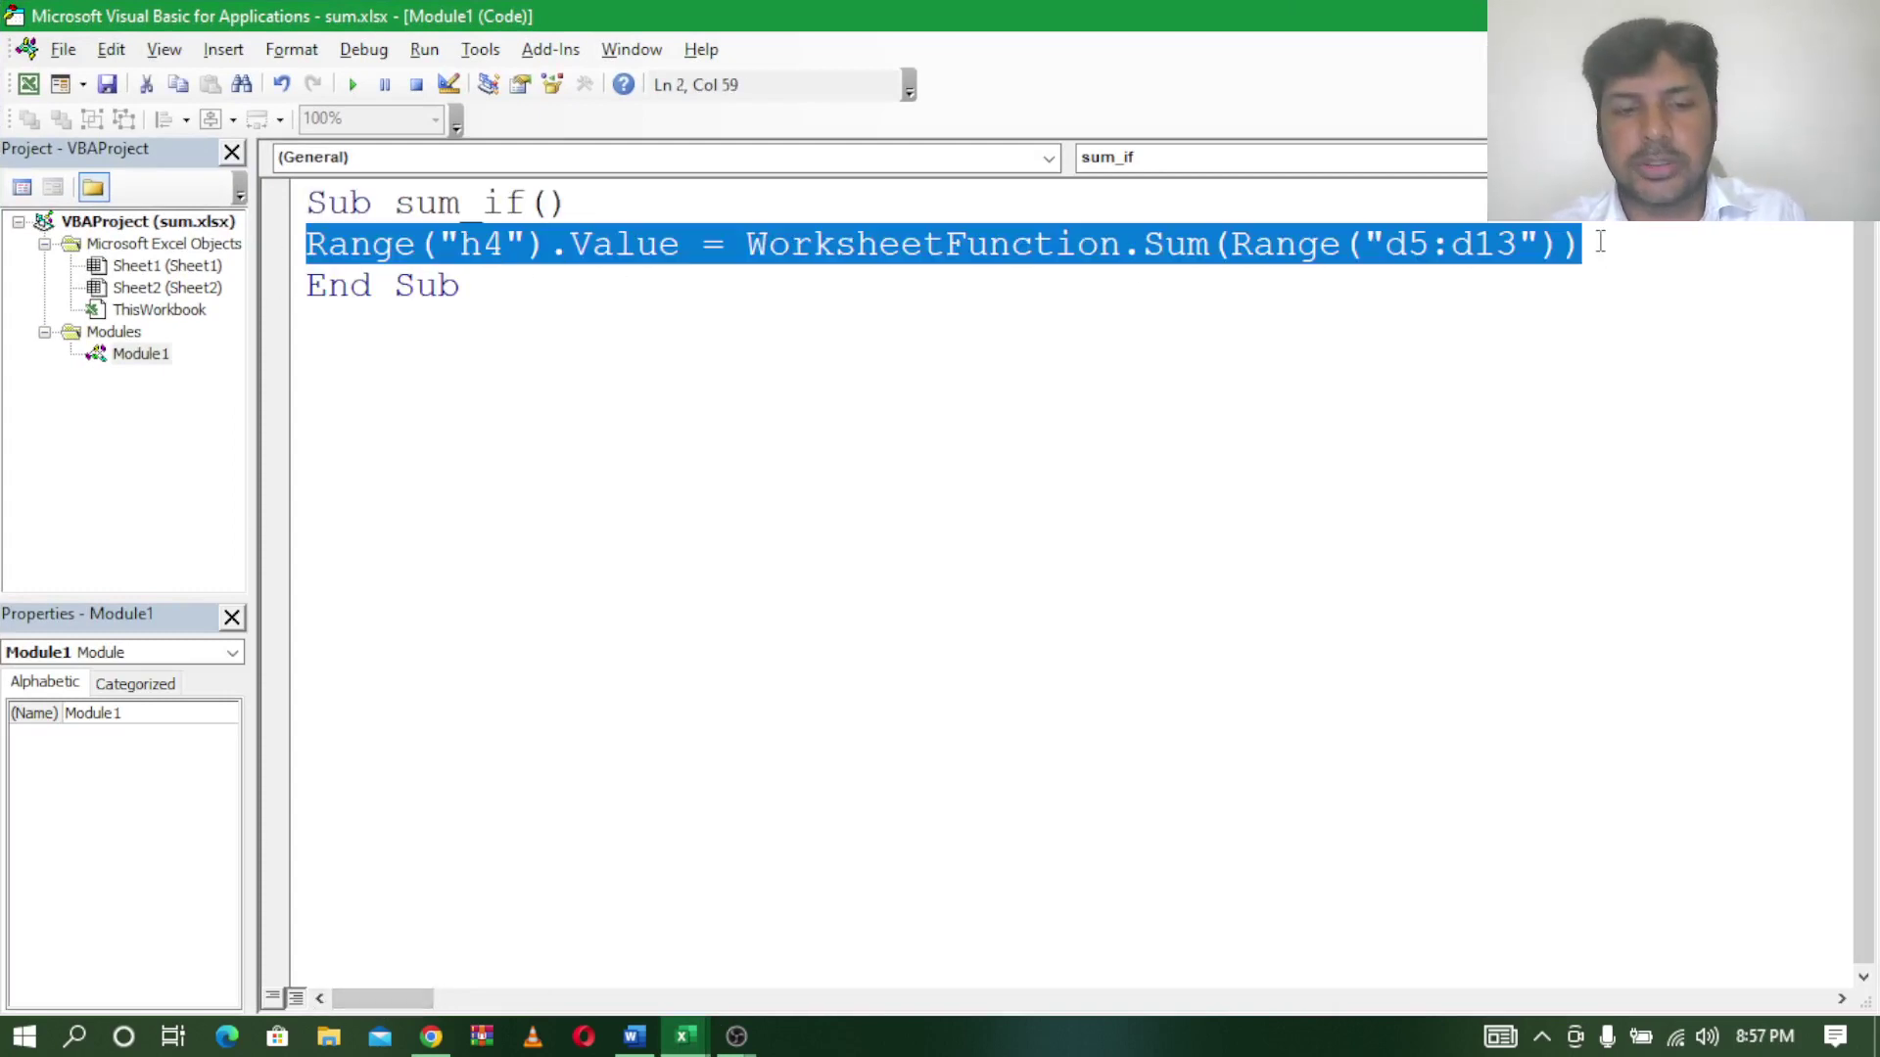
{"action": "key", "text": "ctrl+c"}
{"action": "left_click", "coordinate": [1600, 242]}
{"action": "key", "text": "Return"}
{"action": "key", "text": "ctrl+v"}
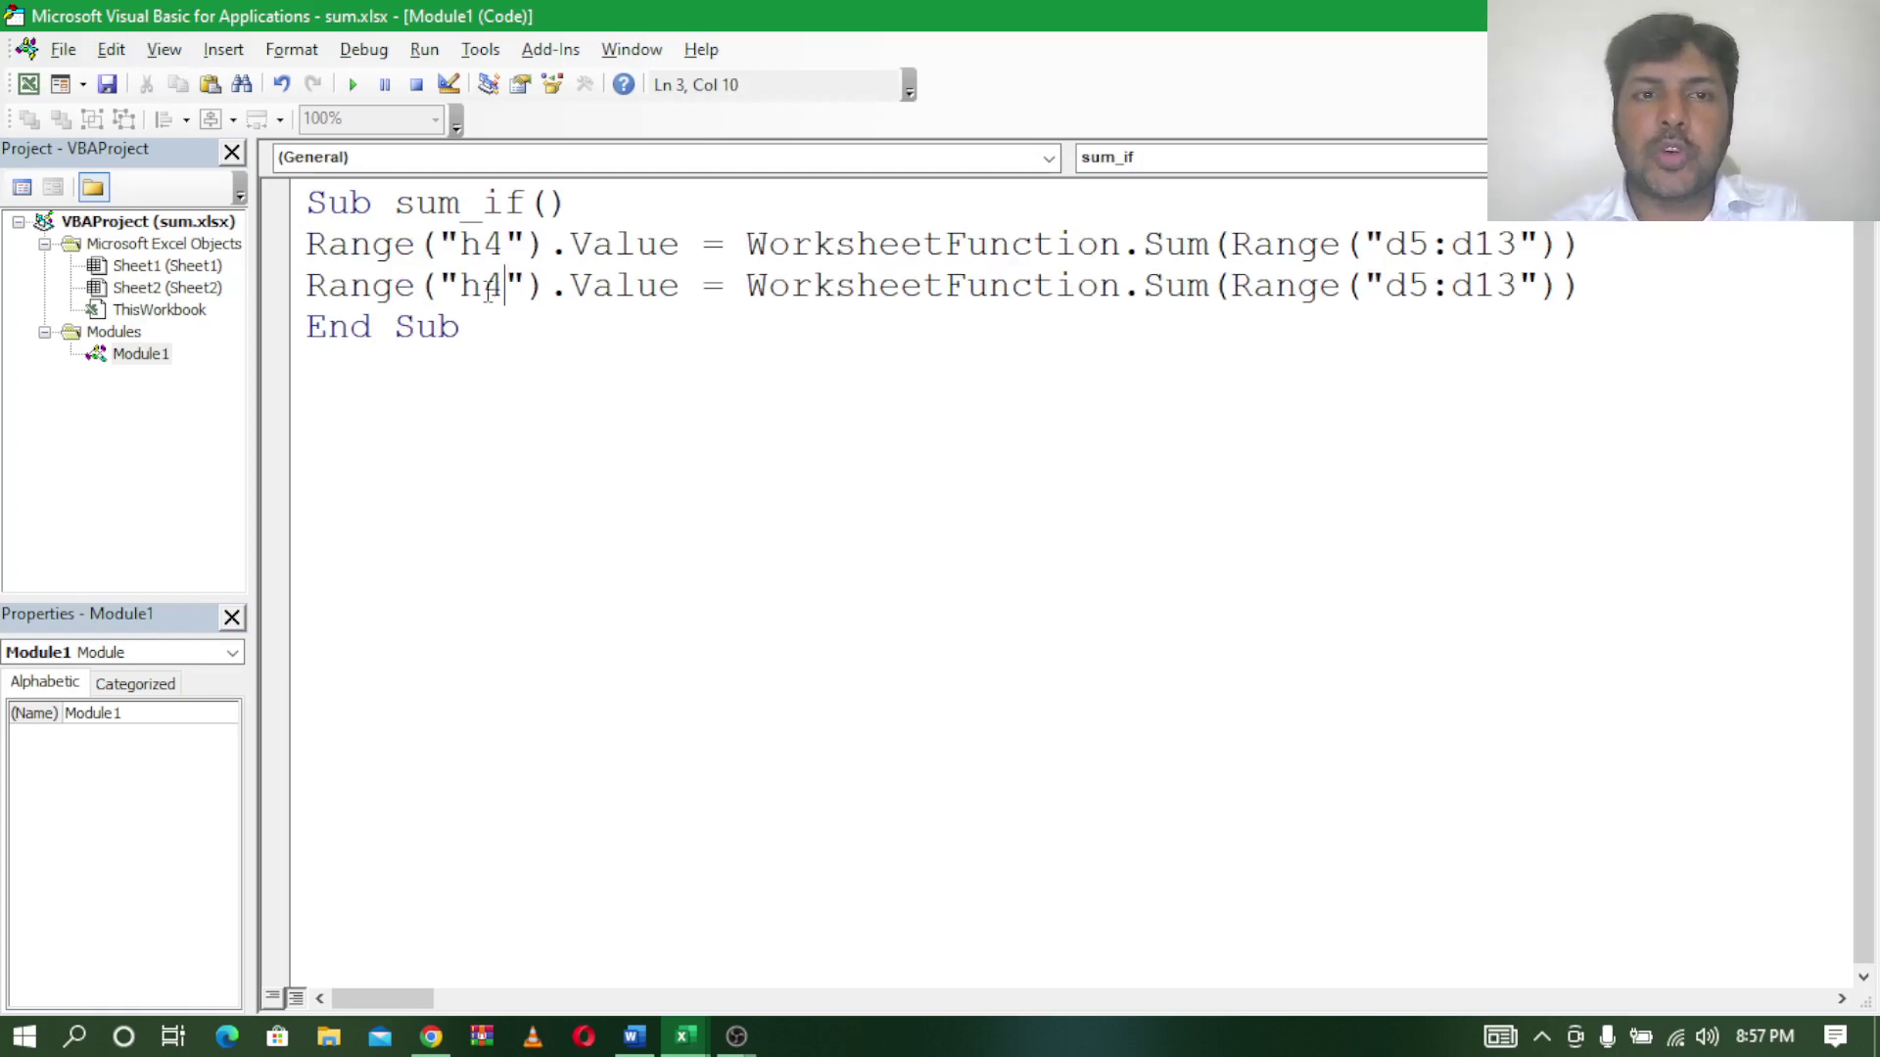
Change the copied line to set h5 to the Average of d5:d13.
{"action": "key", "text": "BackSpace"}
{"action": "type", "text": "5"}
{"action": "key", "text": "Right"}
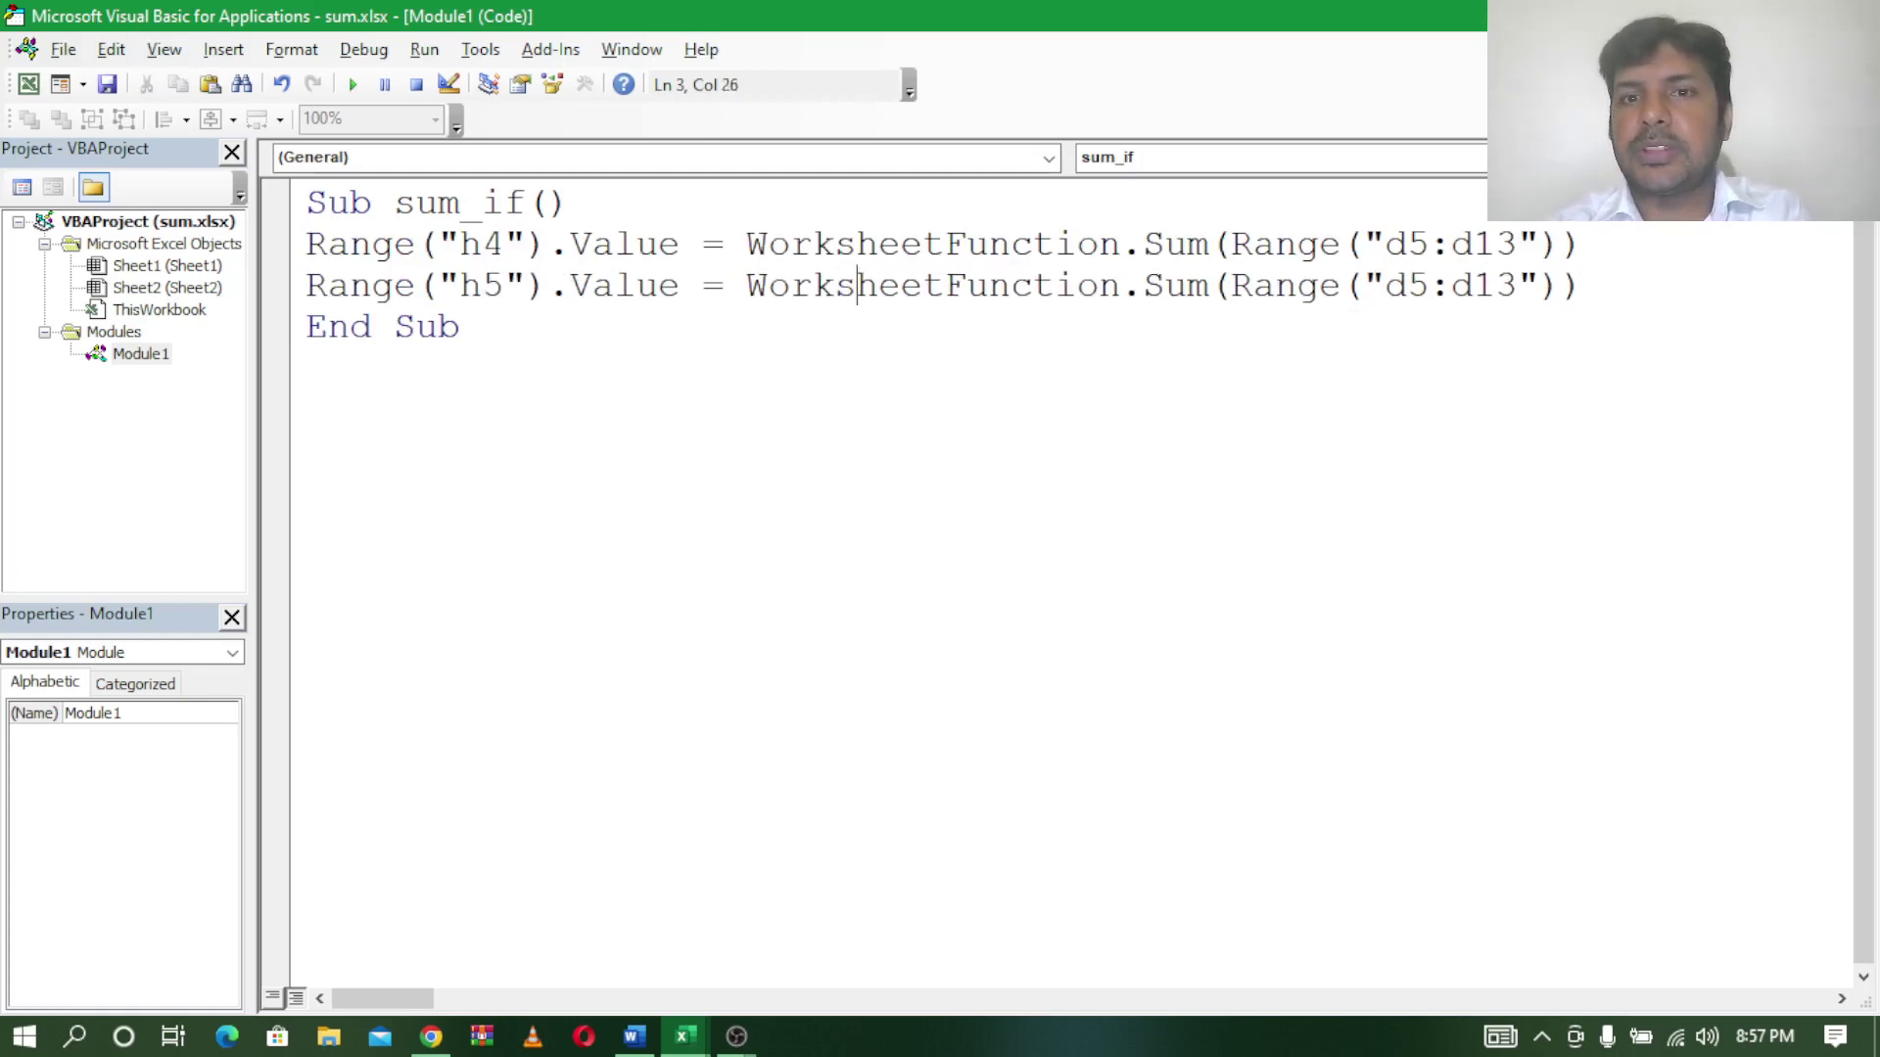
{"action": "type", "text": "ave"}
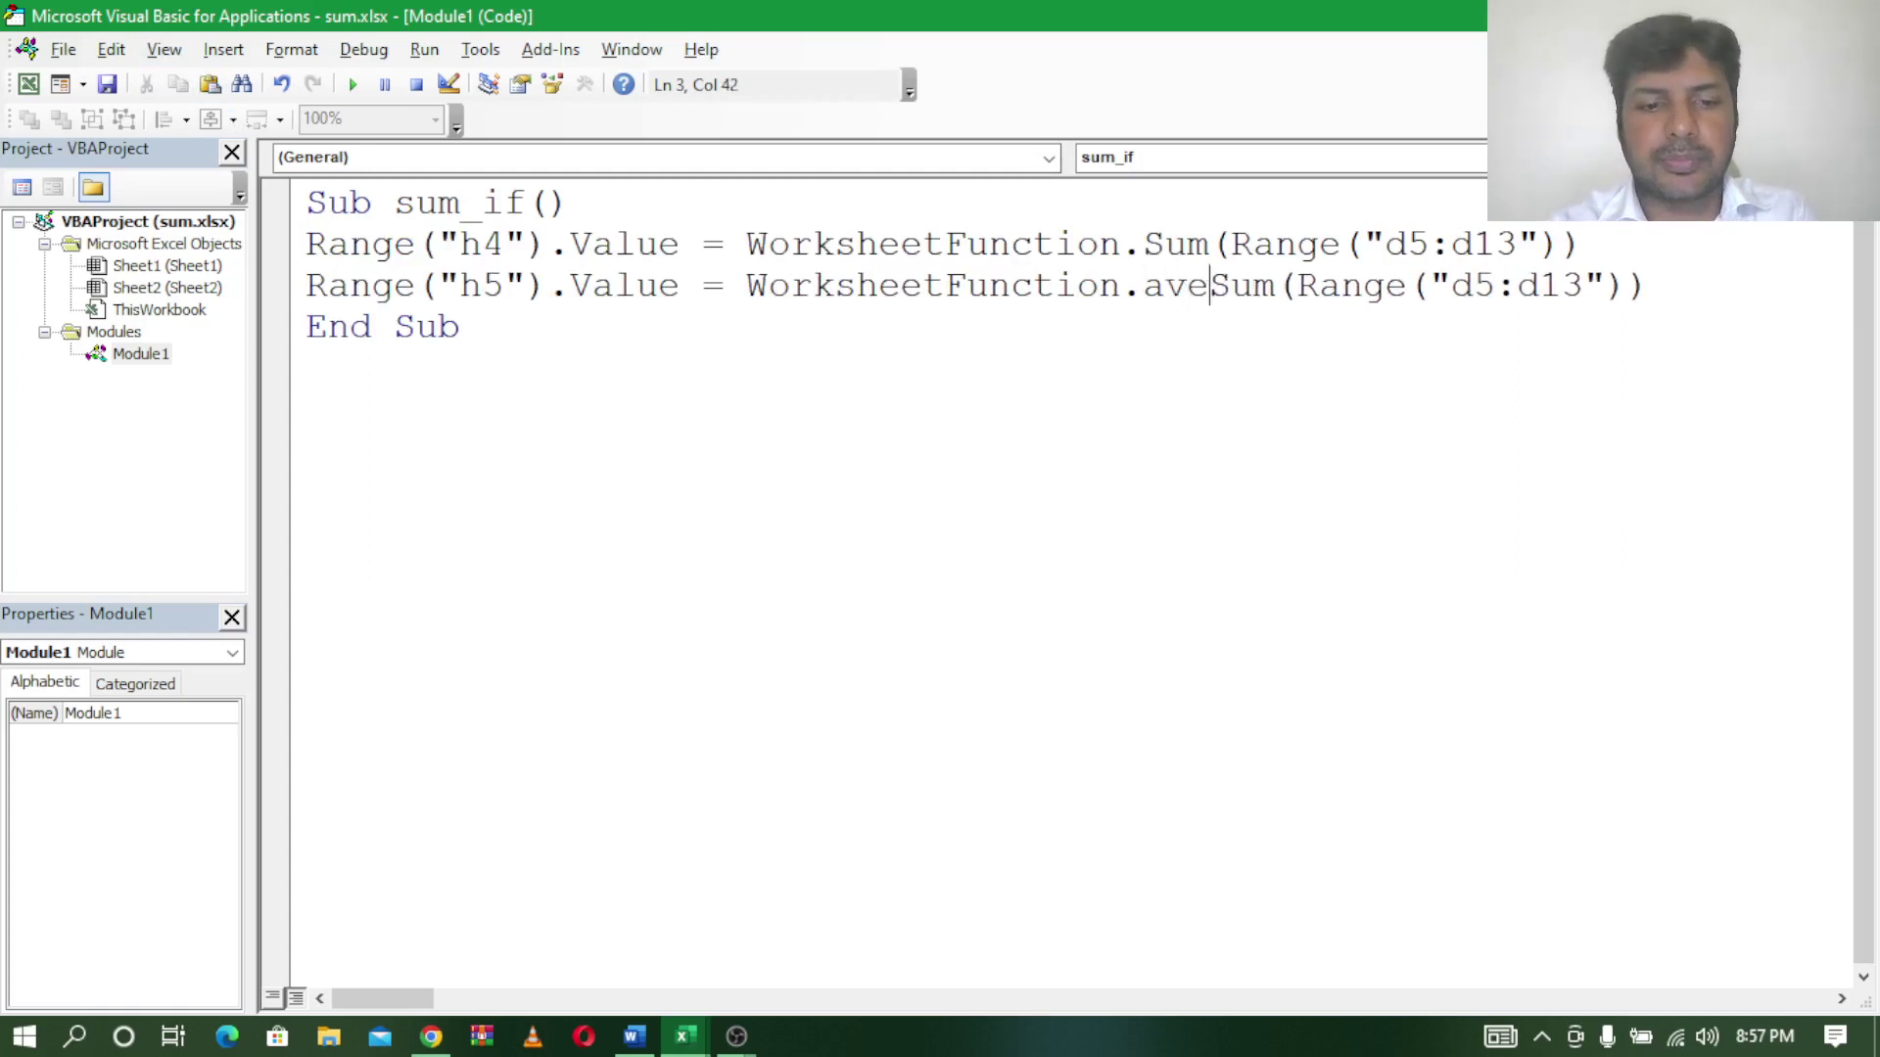
{"action": "type", "text": "rage"}
{"action": "key", "text": "Delete"}
{"action": "key", "text": "Delete"}
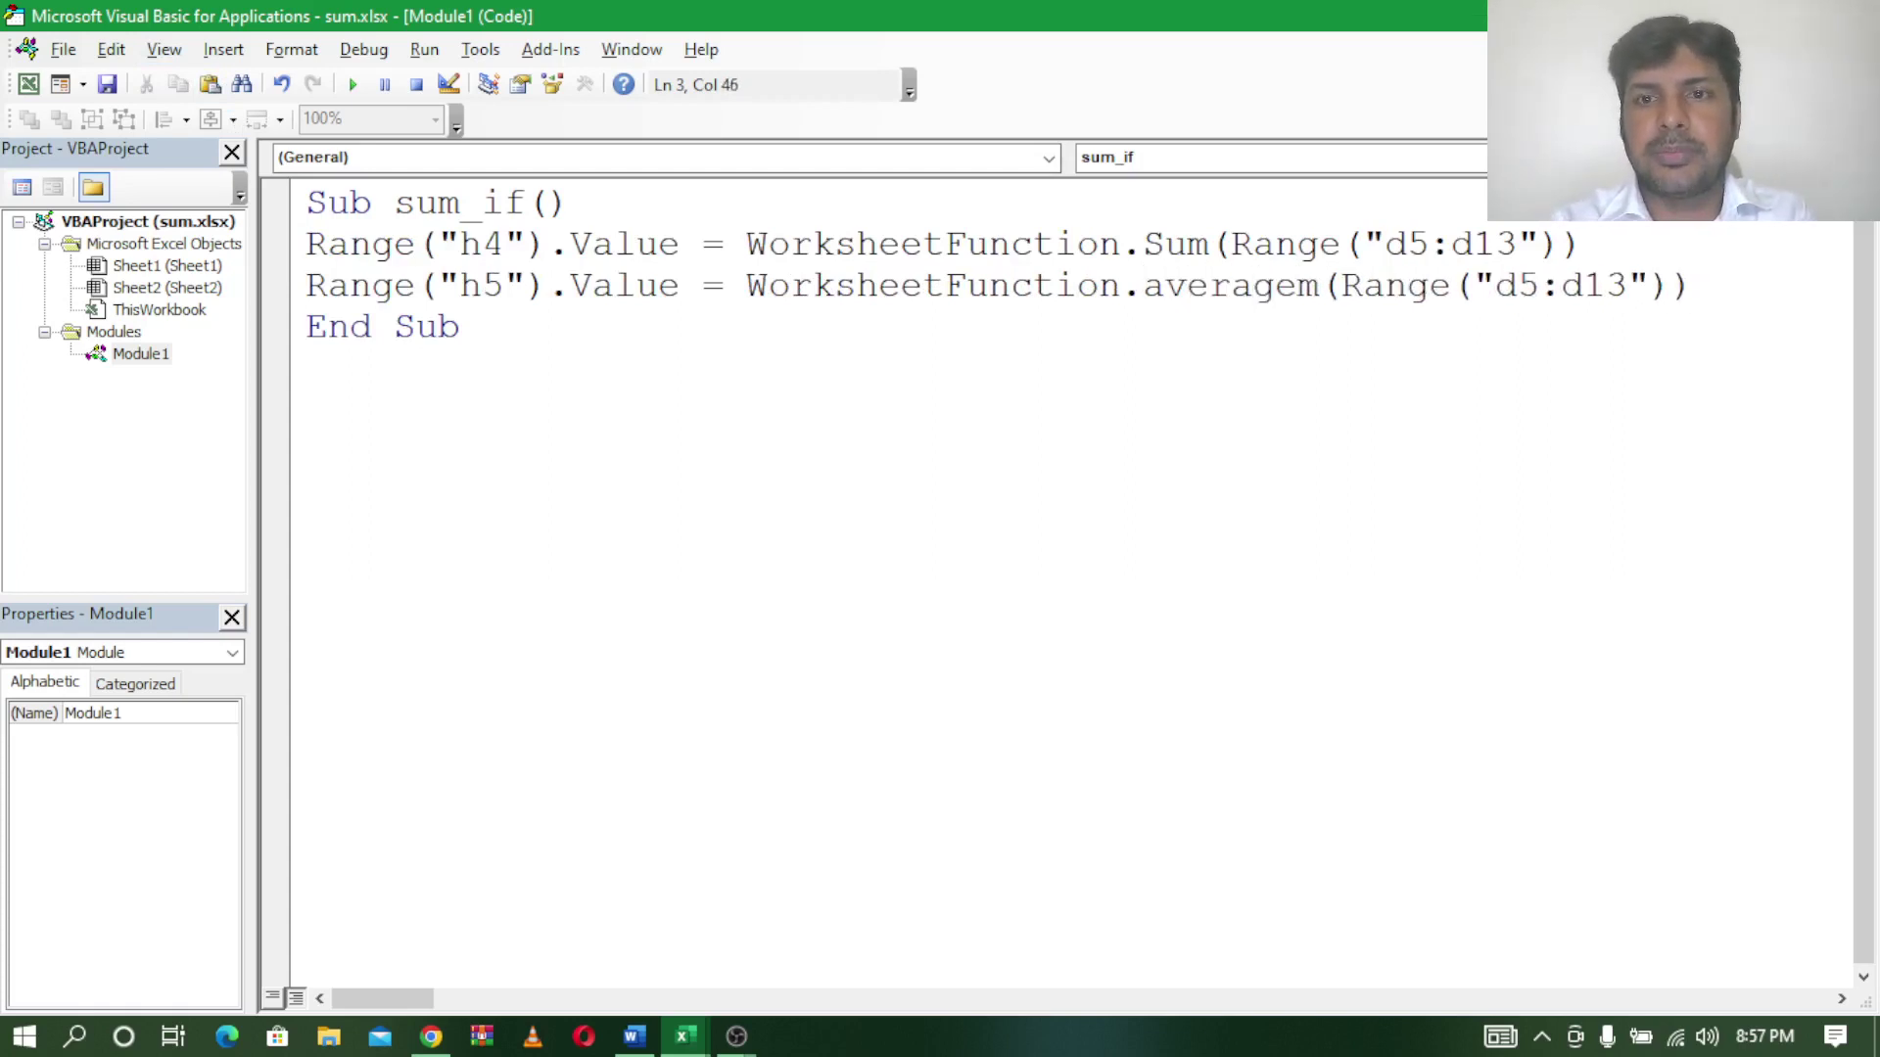
{"action": "key", "text": "Delete"}
{"action": "key", "text": "Delete"}
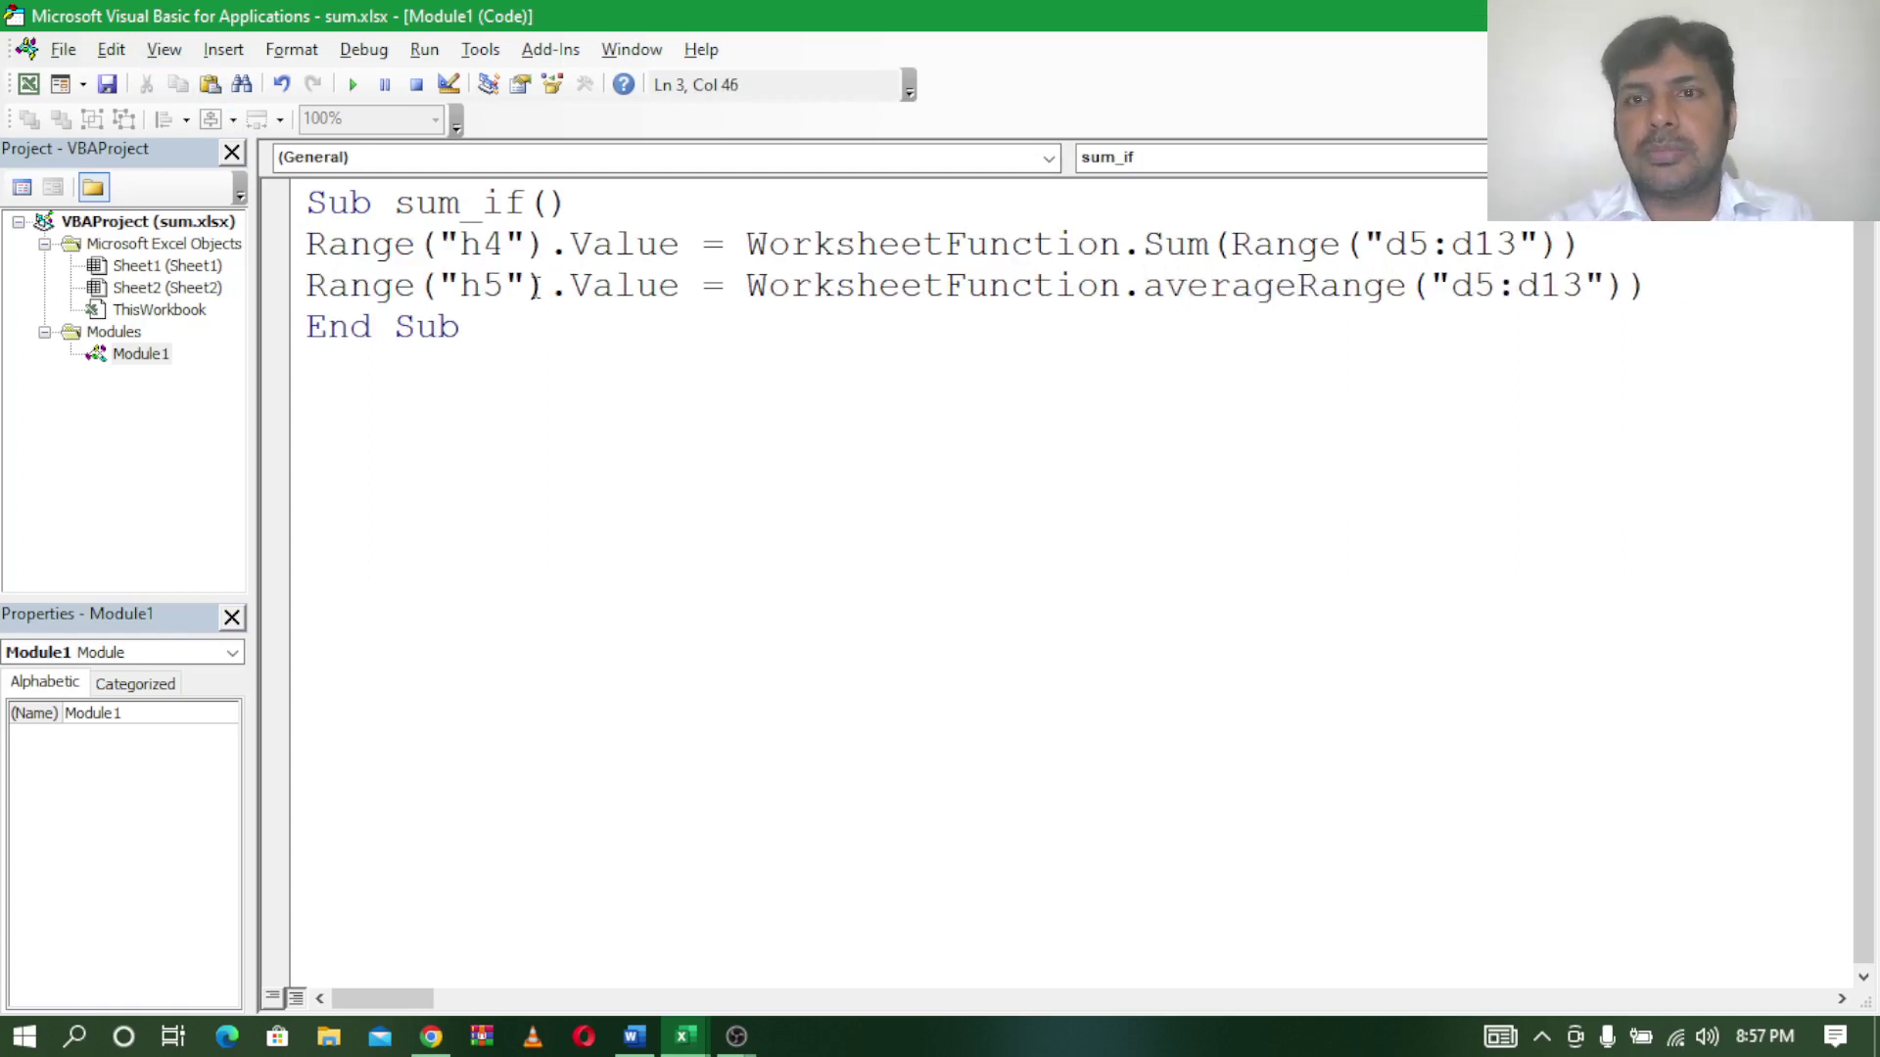
{"action": "type", "text": "("}
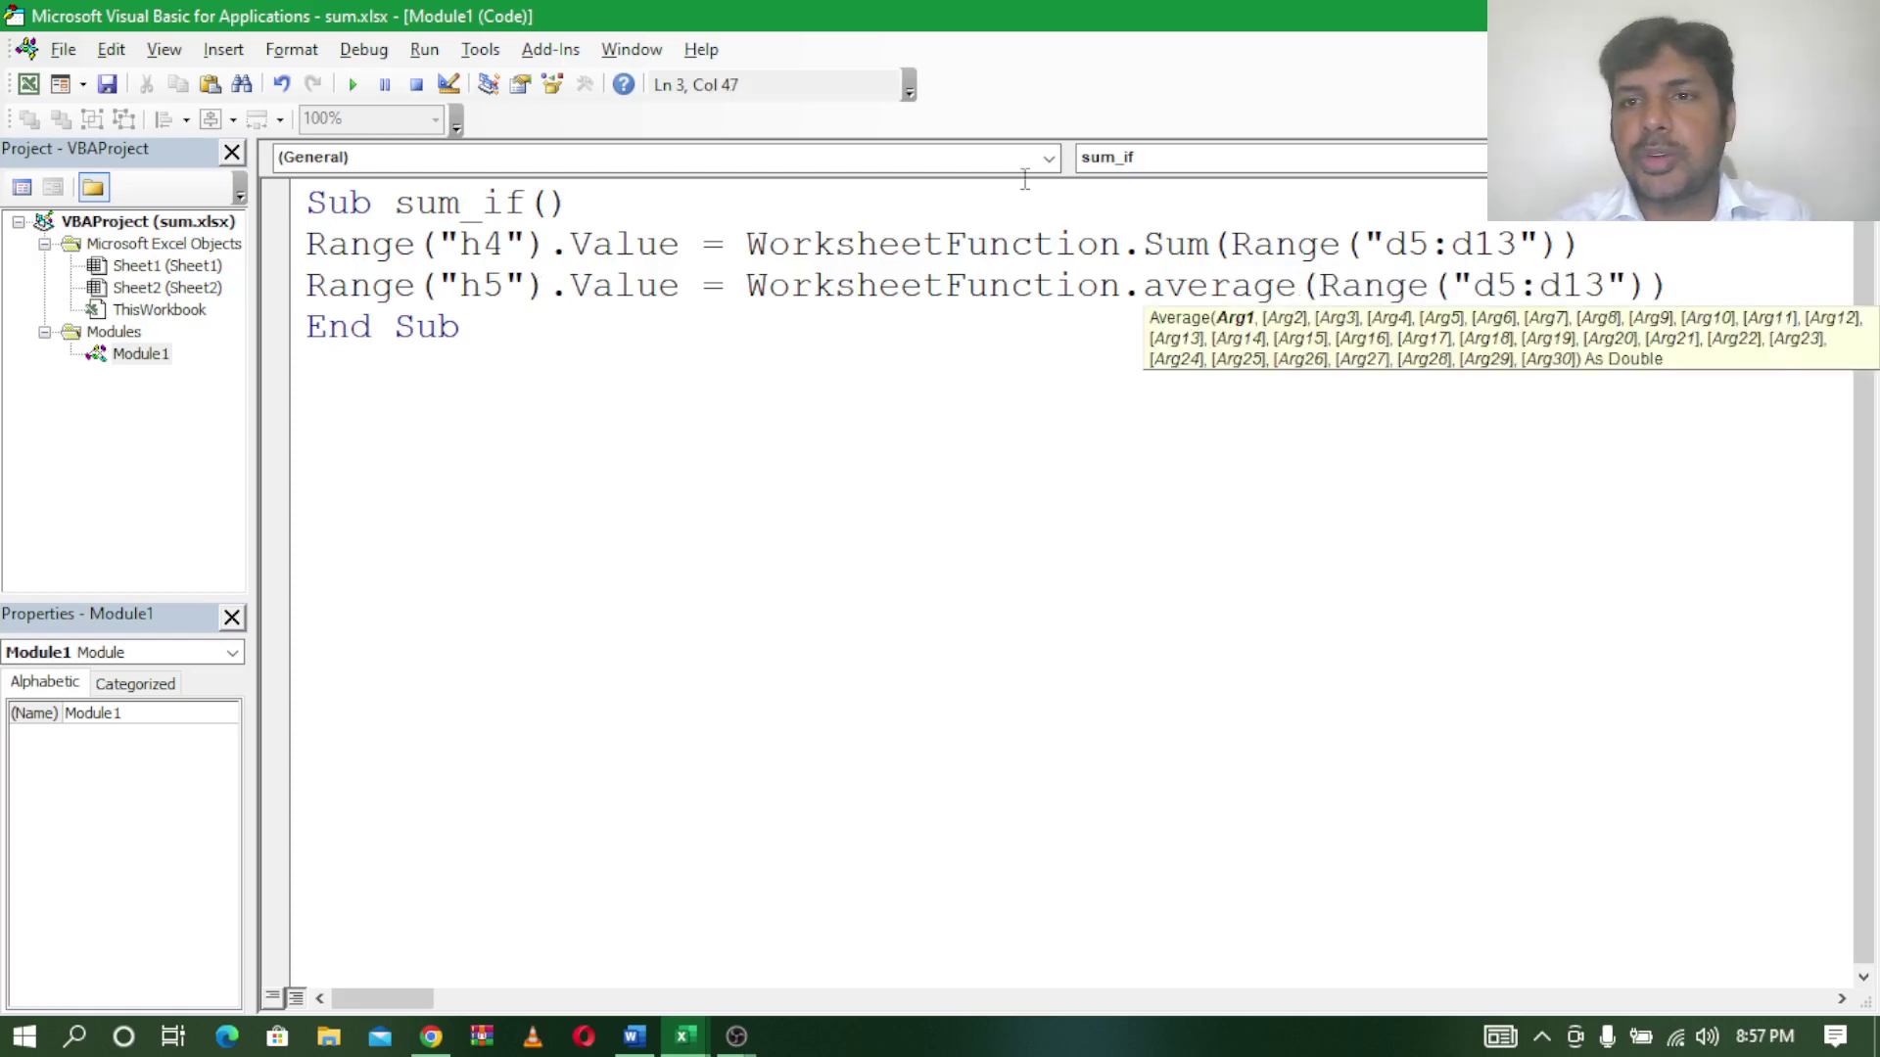
{"action": "left_click", "coordinate": [1710, 285]}
Add another copy setting h6 to the count of d5:d13, then restore the window.
{"action": "key", "text": "Return"}
{"action": "type", "text": "Range(\"h4\").Value = WorksheetFunction.Sum(Range(\"d5:d13\"))"}
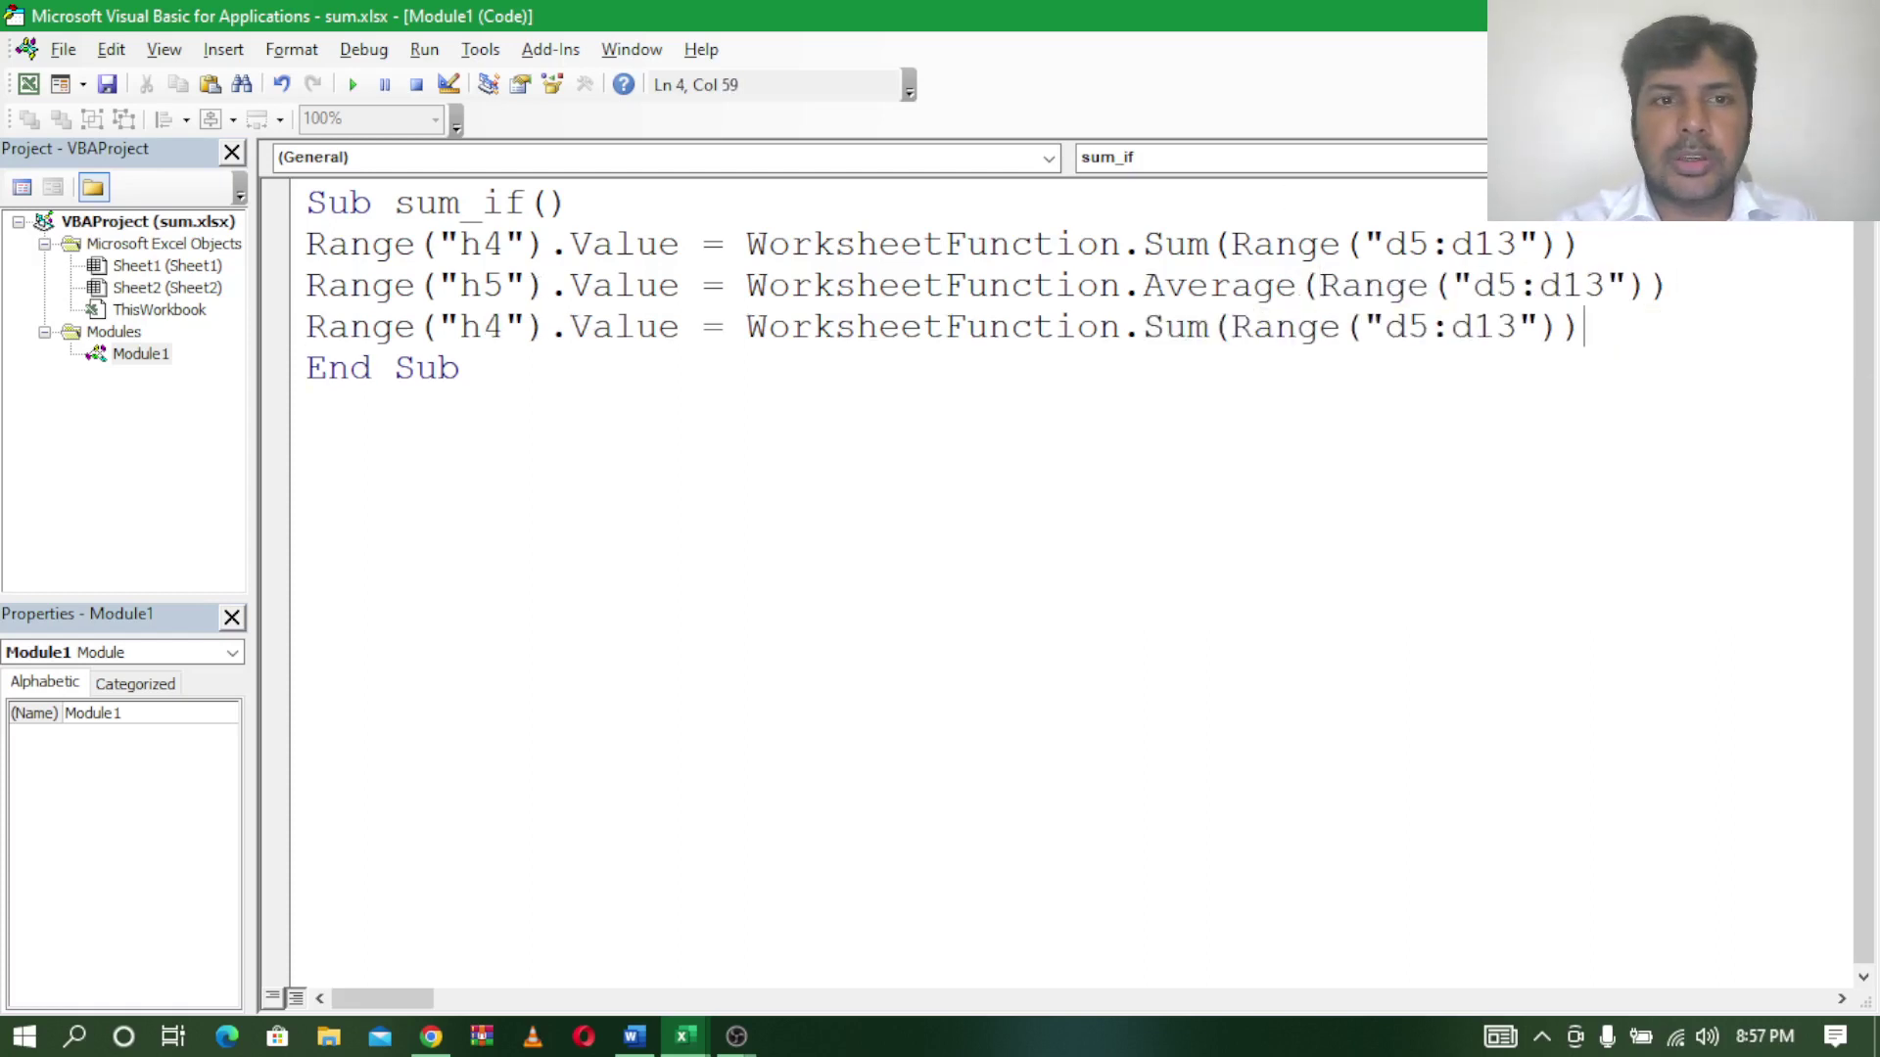
{"action": "left_click", "coordinate": [1217, 334]}
{"action": "key", "text": "BackSpace"}
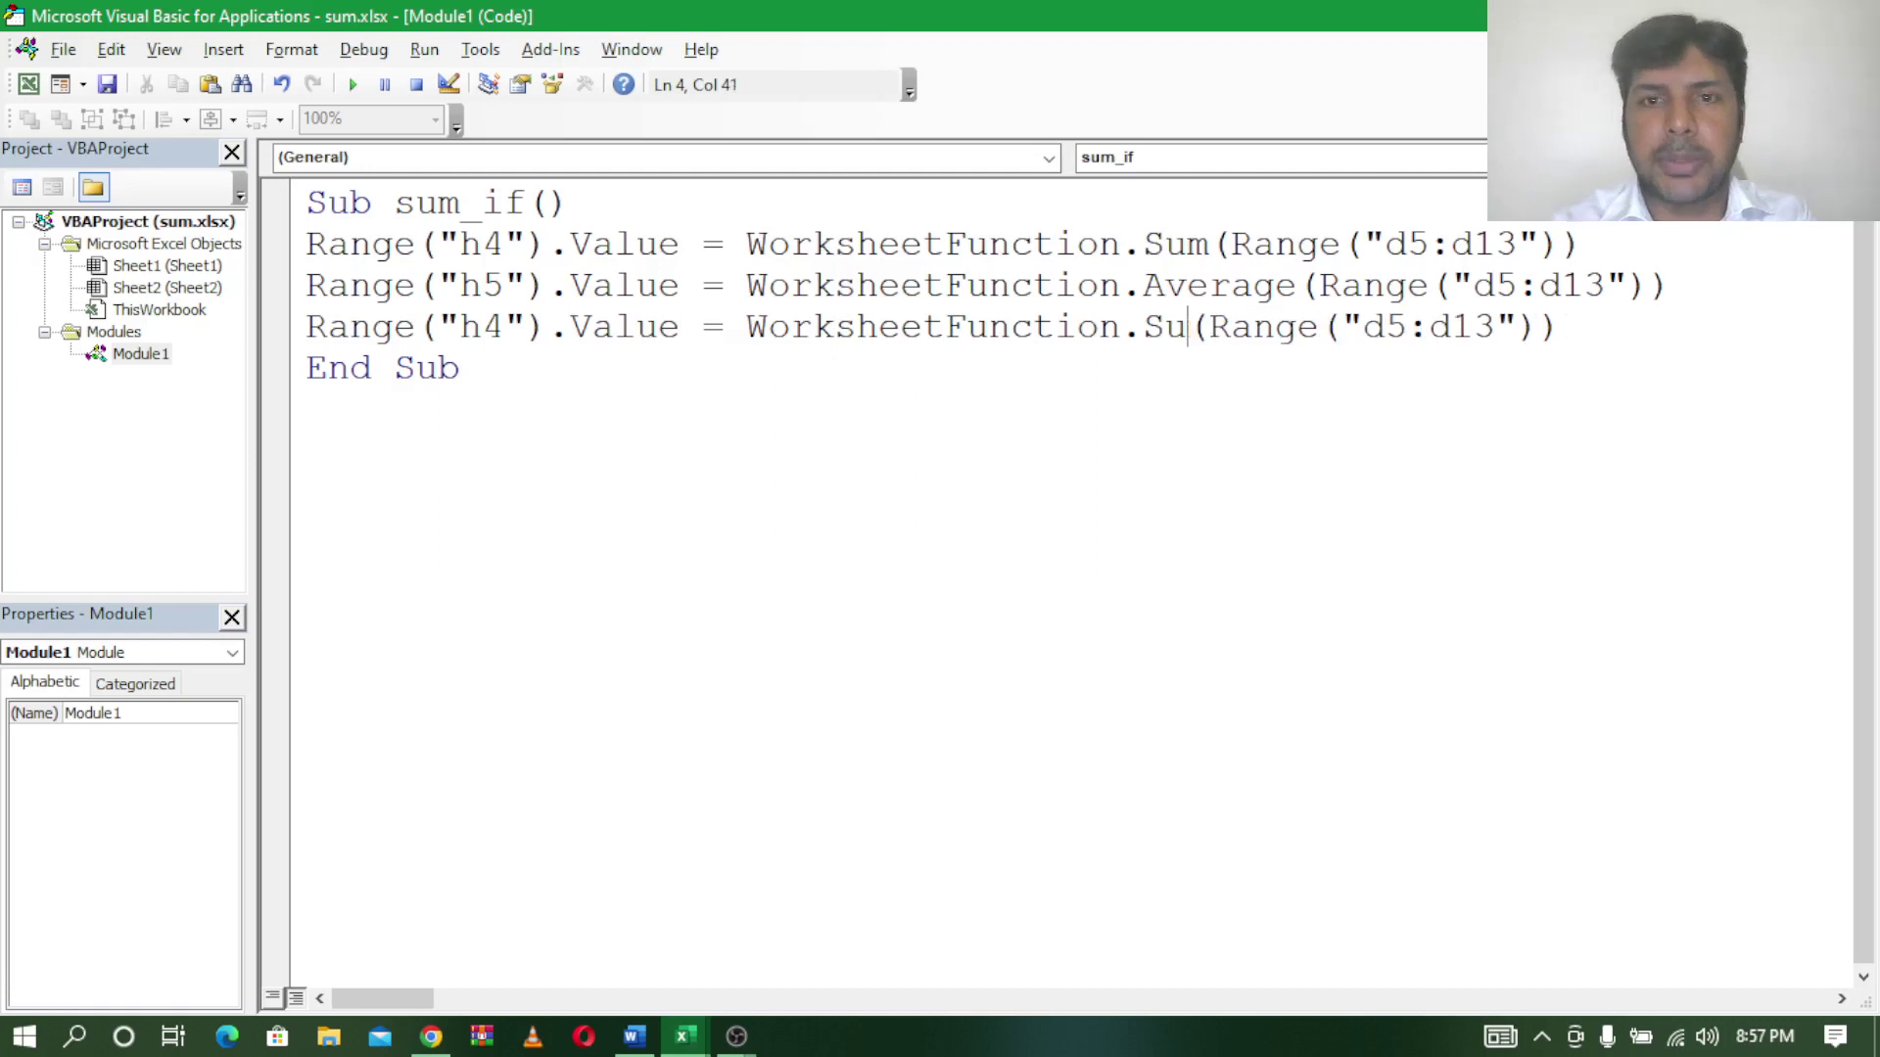
{"action": "key", "text": "BackSpace"}
{"action": "key", "text": "BackSpace"}
{"action": "type", "text": "count"}
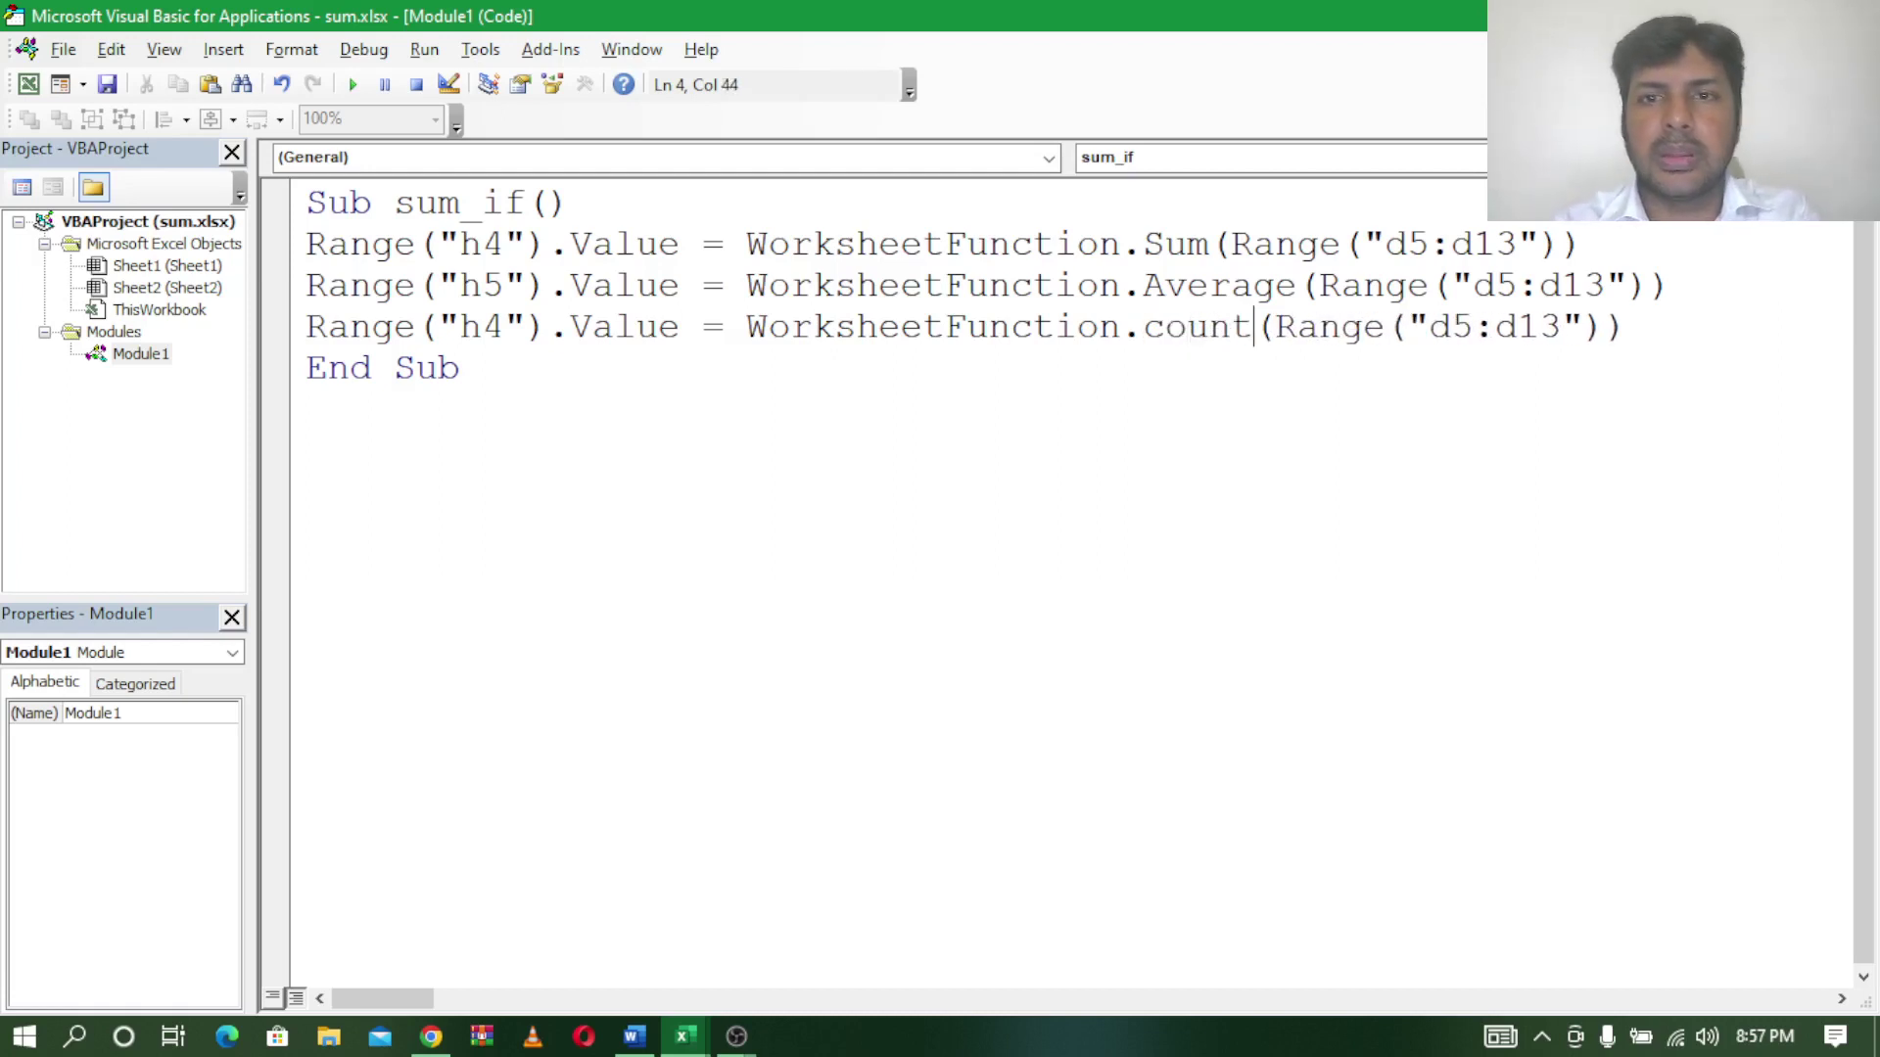
{"action": "key", "text": "Left"}
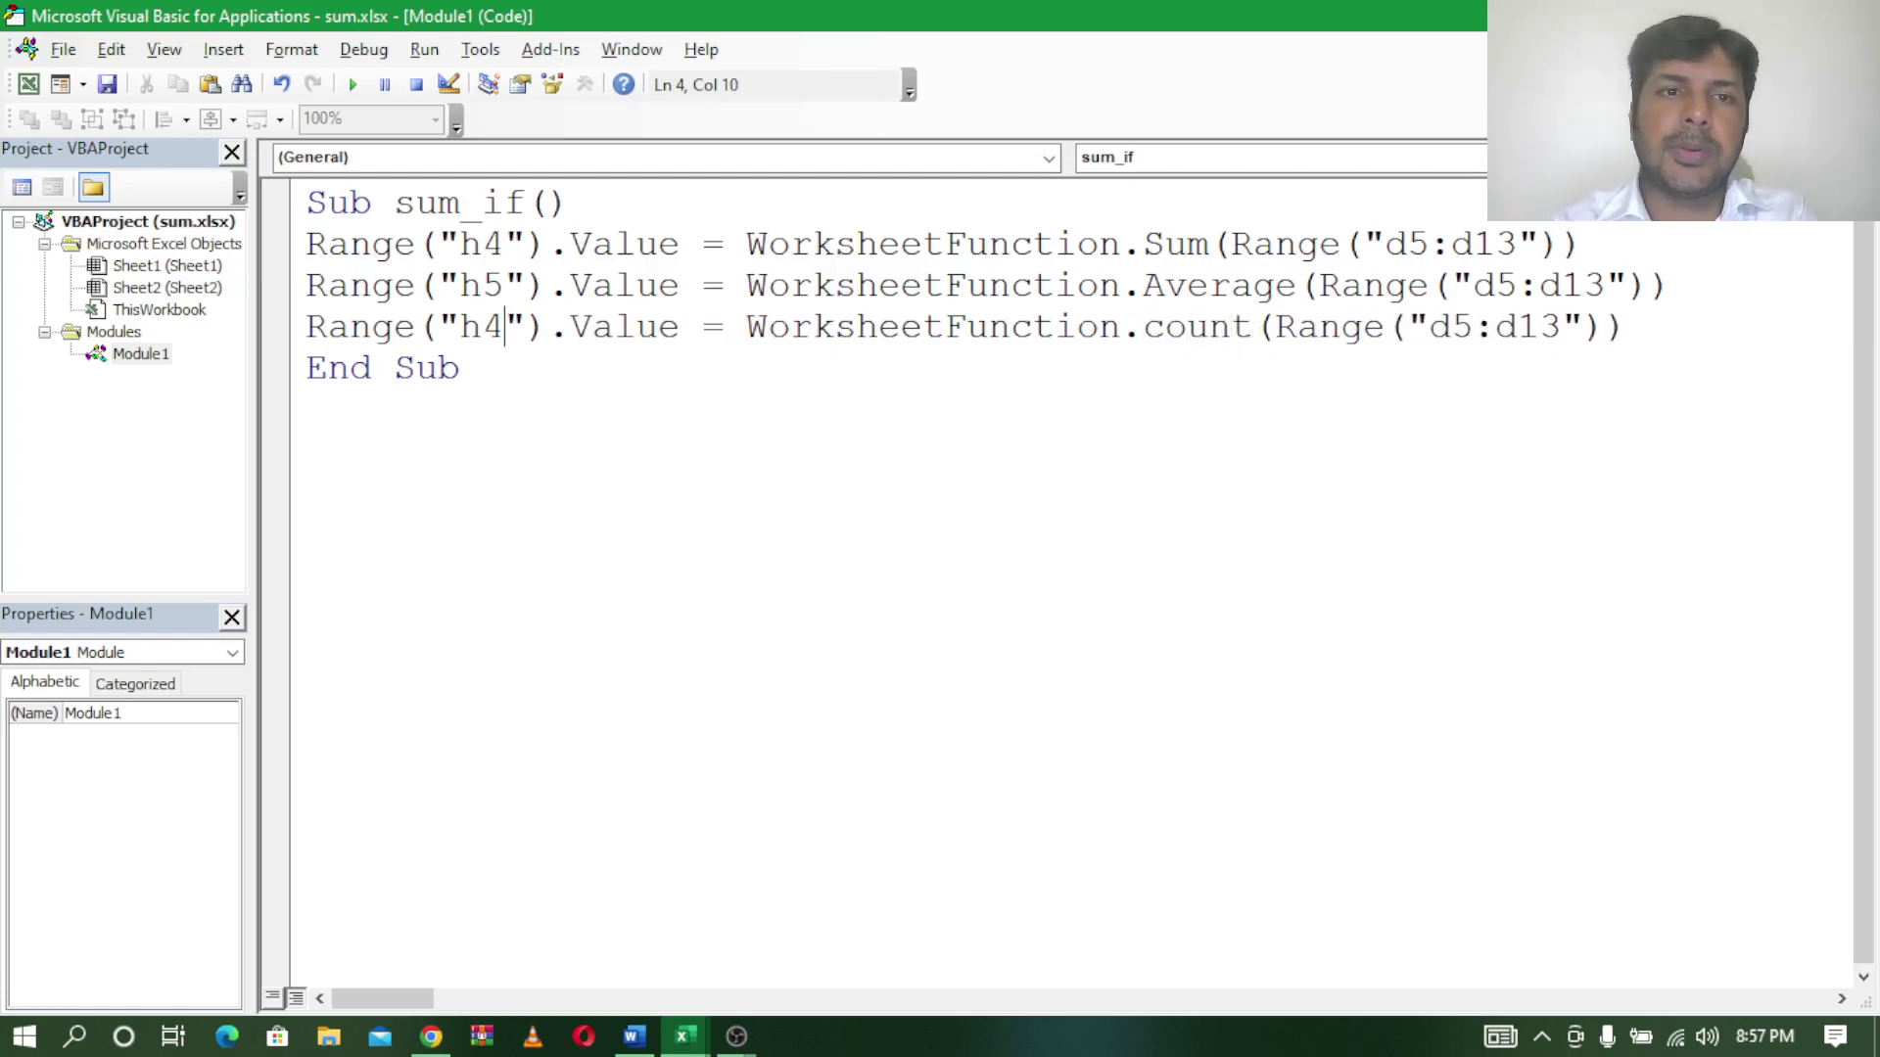
{"action": "key", "text": "BackSpace"}
{"action": "type", "text": "6"}
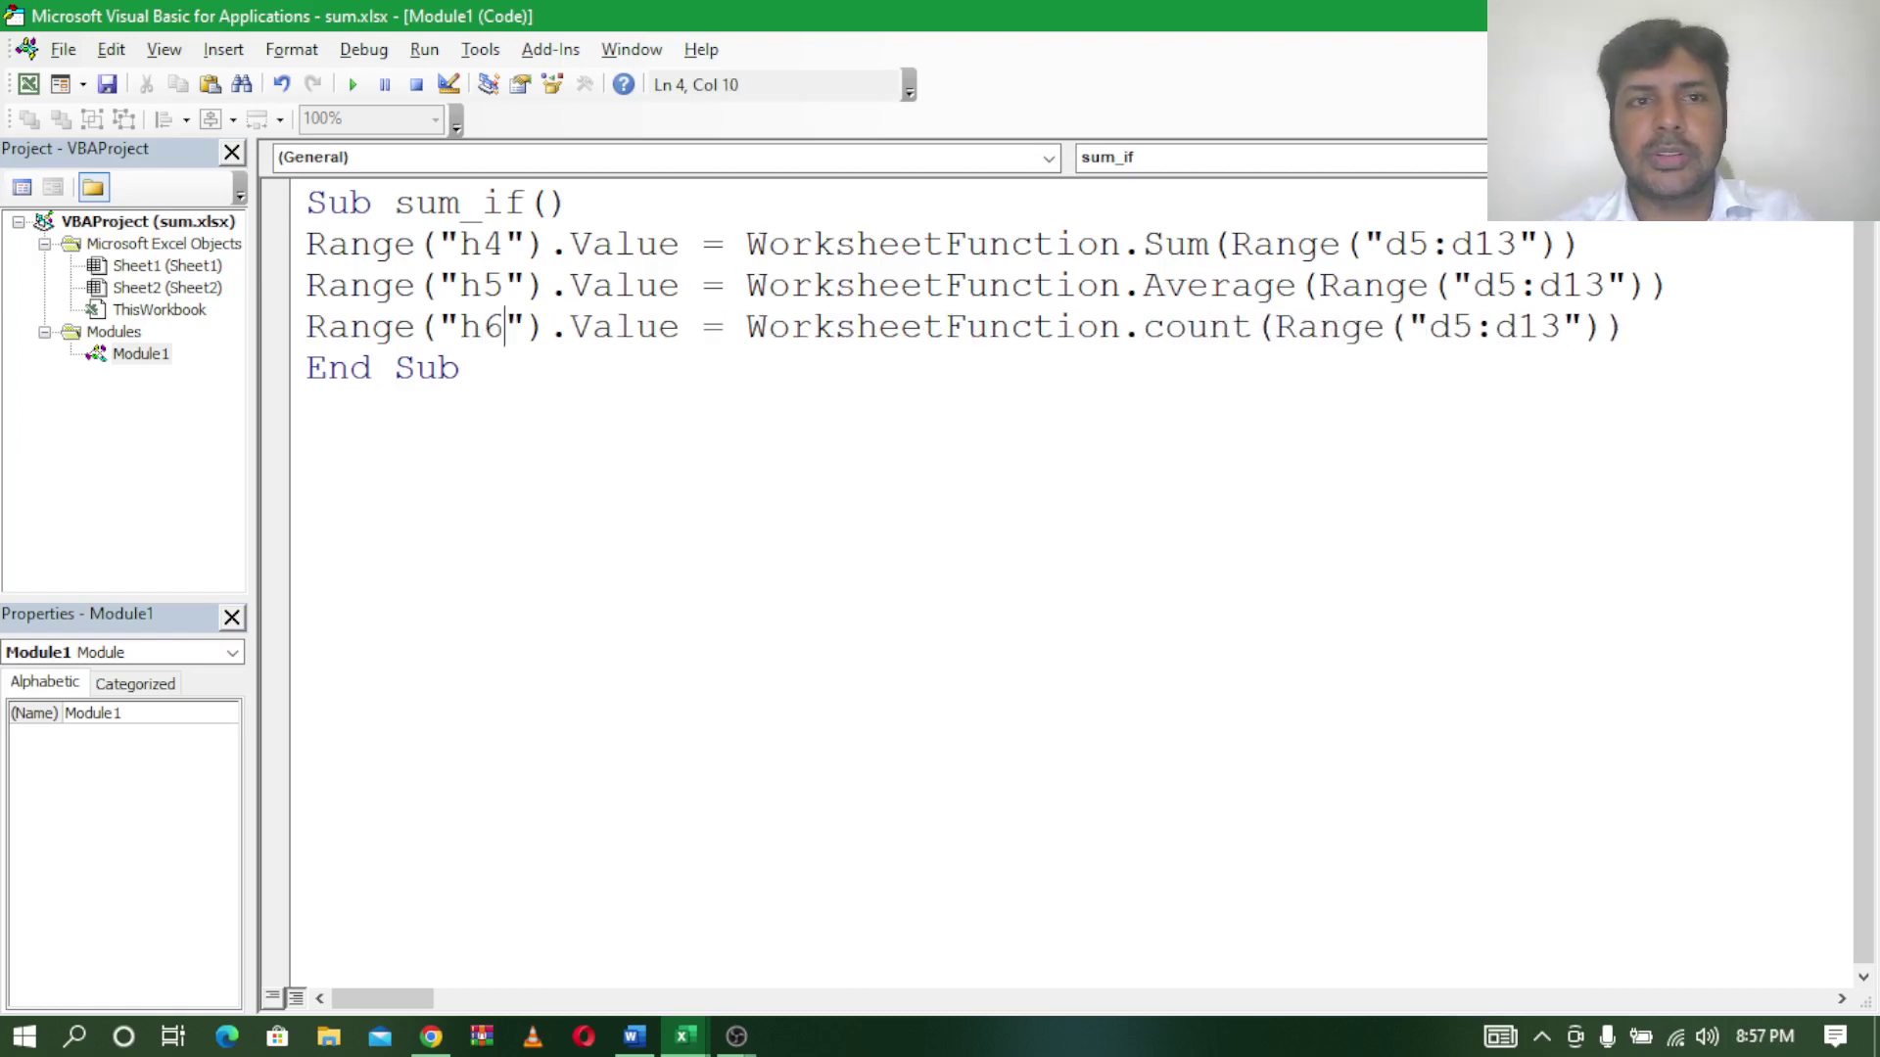
{"action": "mouse_move", "coordinate": [1253, 16]}
{"action": "left_mouse_down"}
{"action": "mouse_move", "coordinate": [1254, 741]}
{"action": "mouse_move", "coordinate": [1254, 657]}
{"action": "left_mouse_up"}
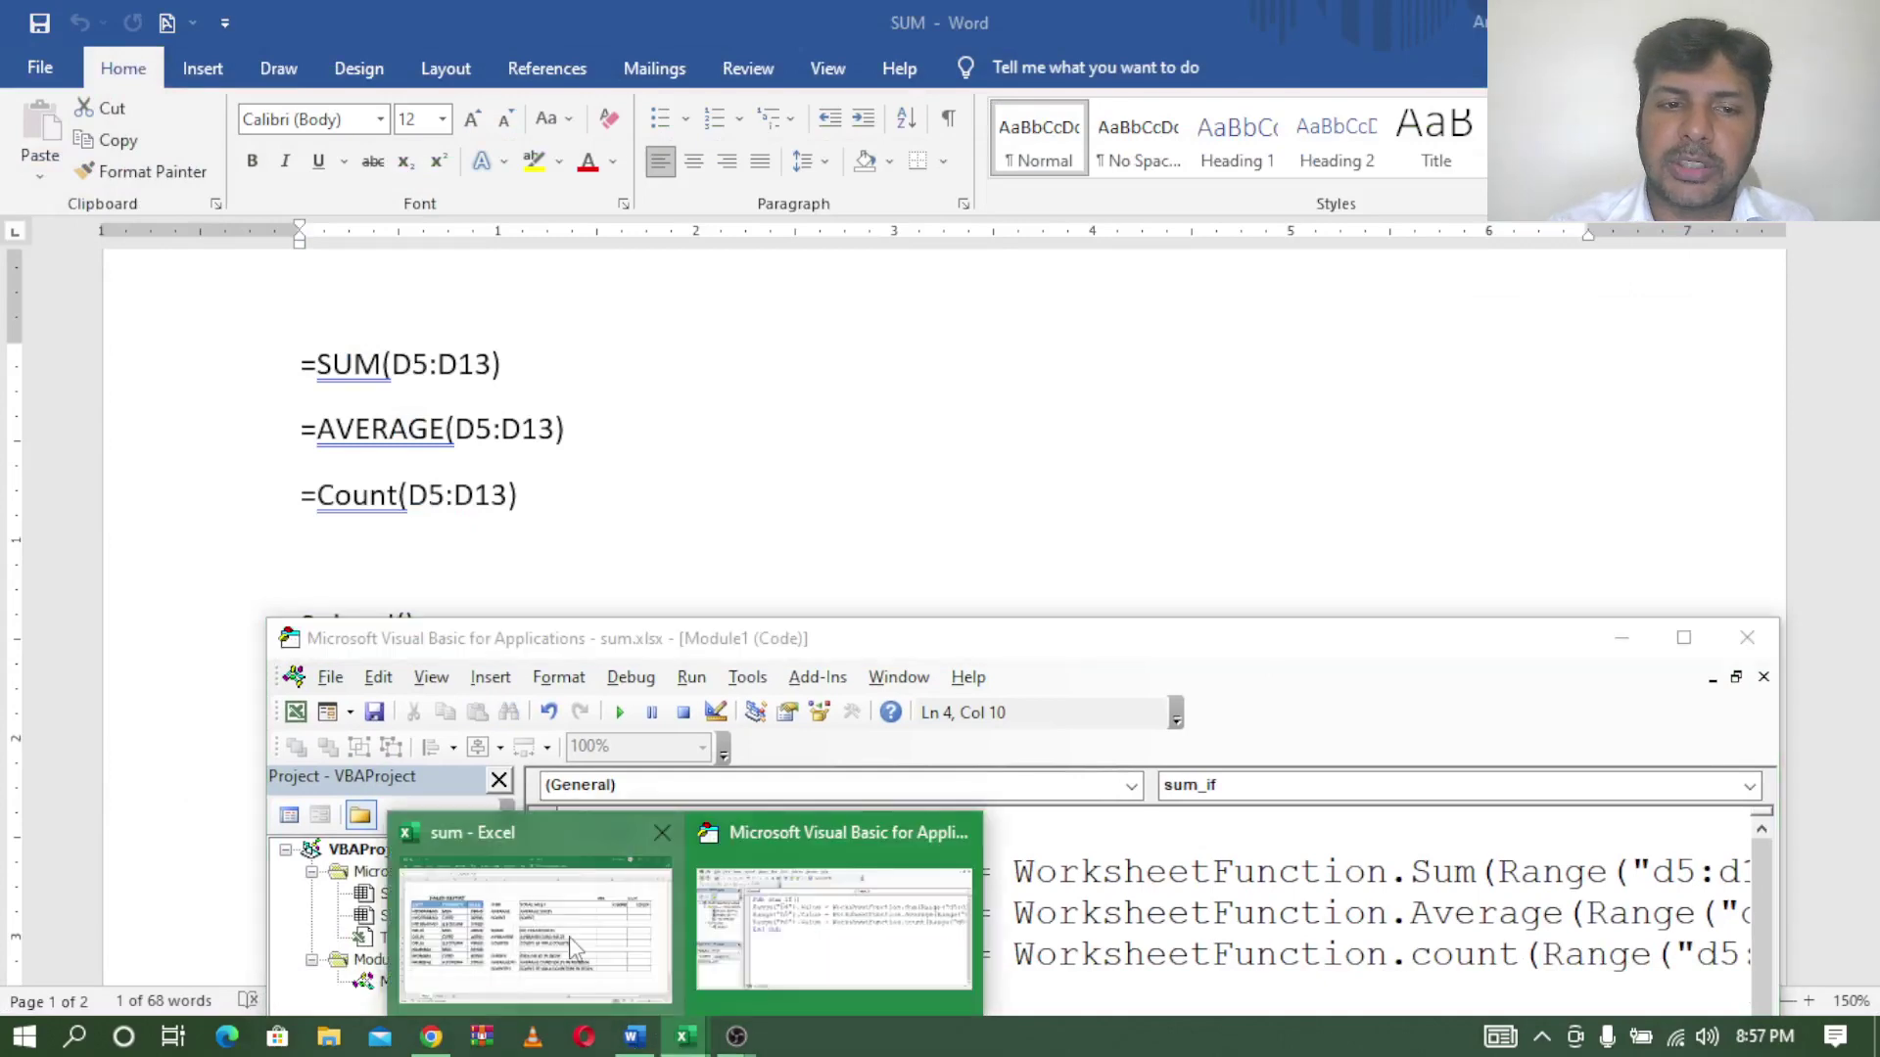
Run the sum_if macro from the VBA editor, filling H5 with 34444.44444 and H6 with 9.
{"action": "left_click", "coordinate": [534, 930]}
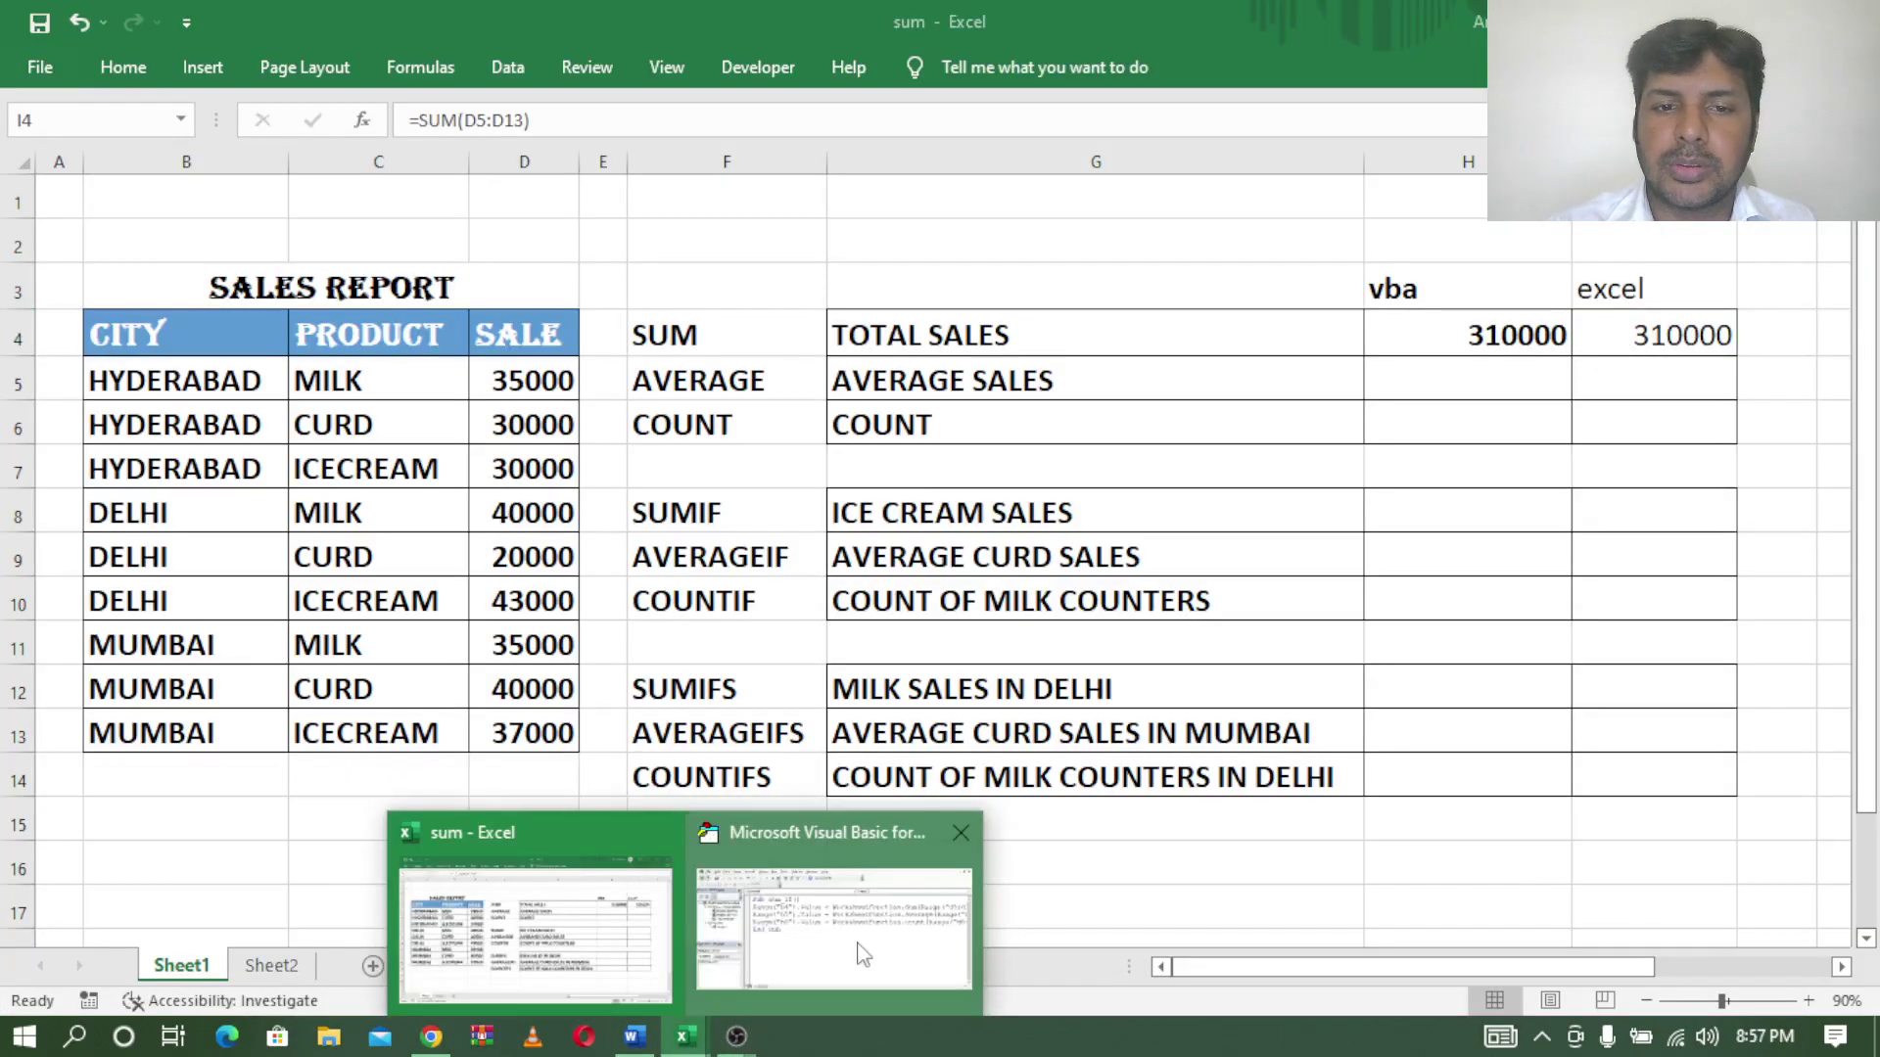
{"action": "left_click", "coordinate": [784, 993]}
{"action": "mouse_move", "coordinate": [698, 647]}
{"action": "left_mouse_down"}
{"action": "mouse_move", "coordinate": [698, 401]}
{"action": "mouse_move", "coordinate": [818, 556]}
{"action": "mouse_move", "coordinate": [1020, 550]}
{"action": "left_mouse_up"}
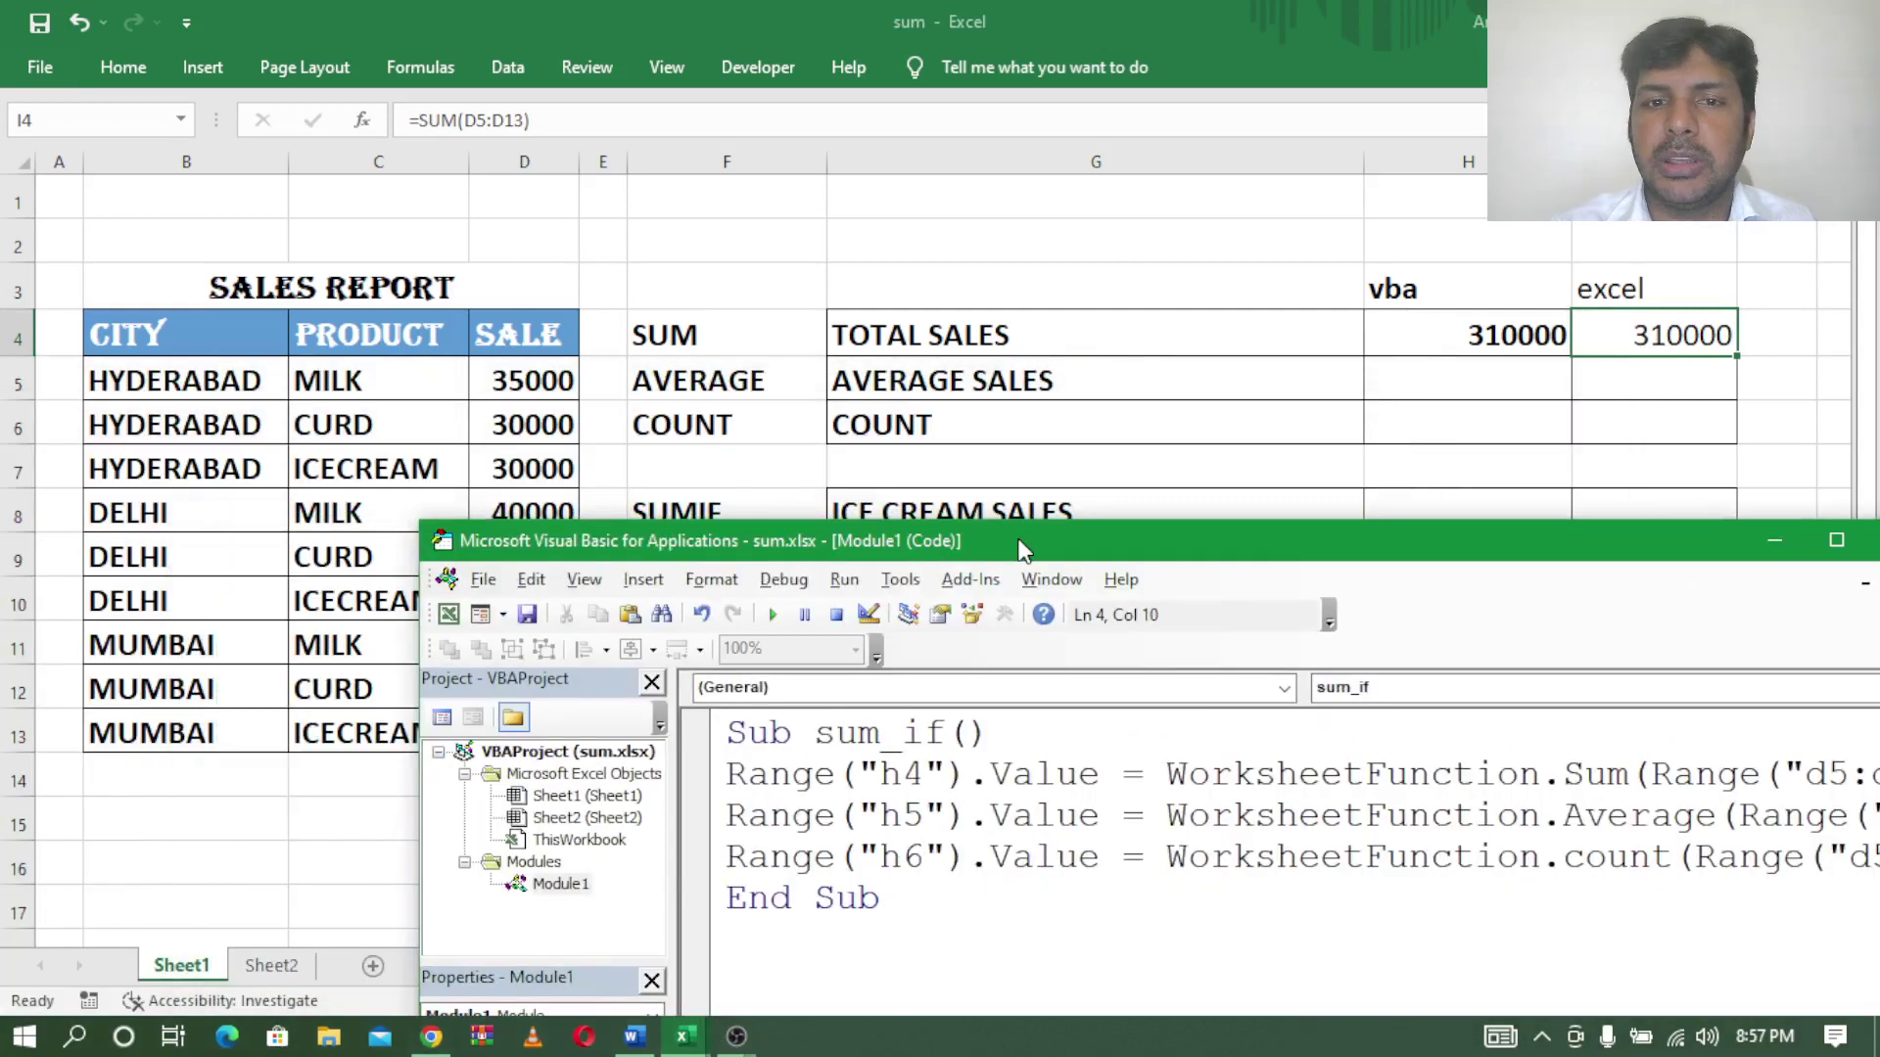
{"action": "left_click", "coordinate": [771, 624]}
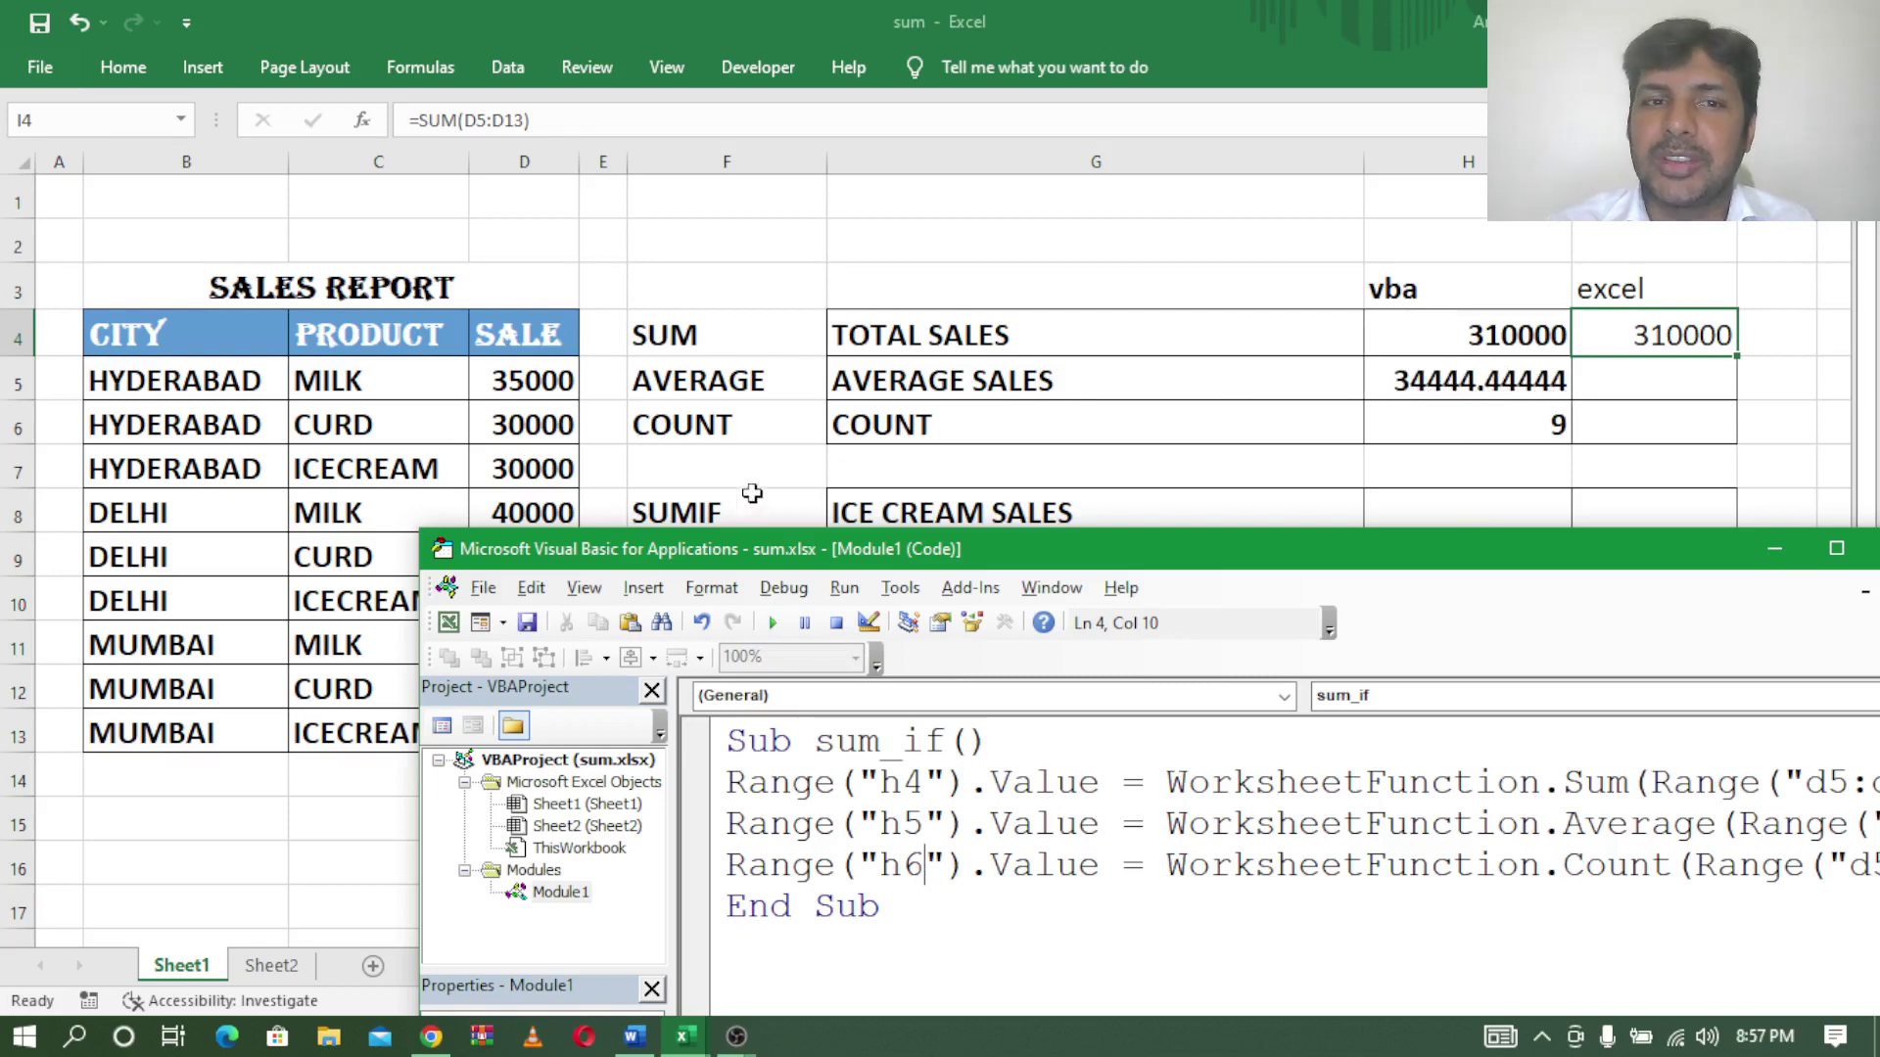
{"action": "left_click_drag", "start_coordinate": [748, 558], "coordinate": [1161, 520]}
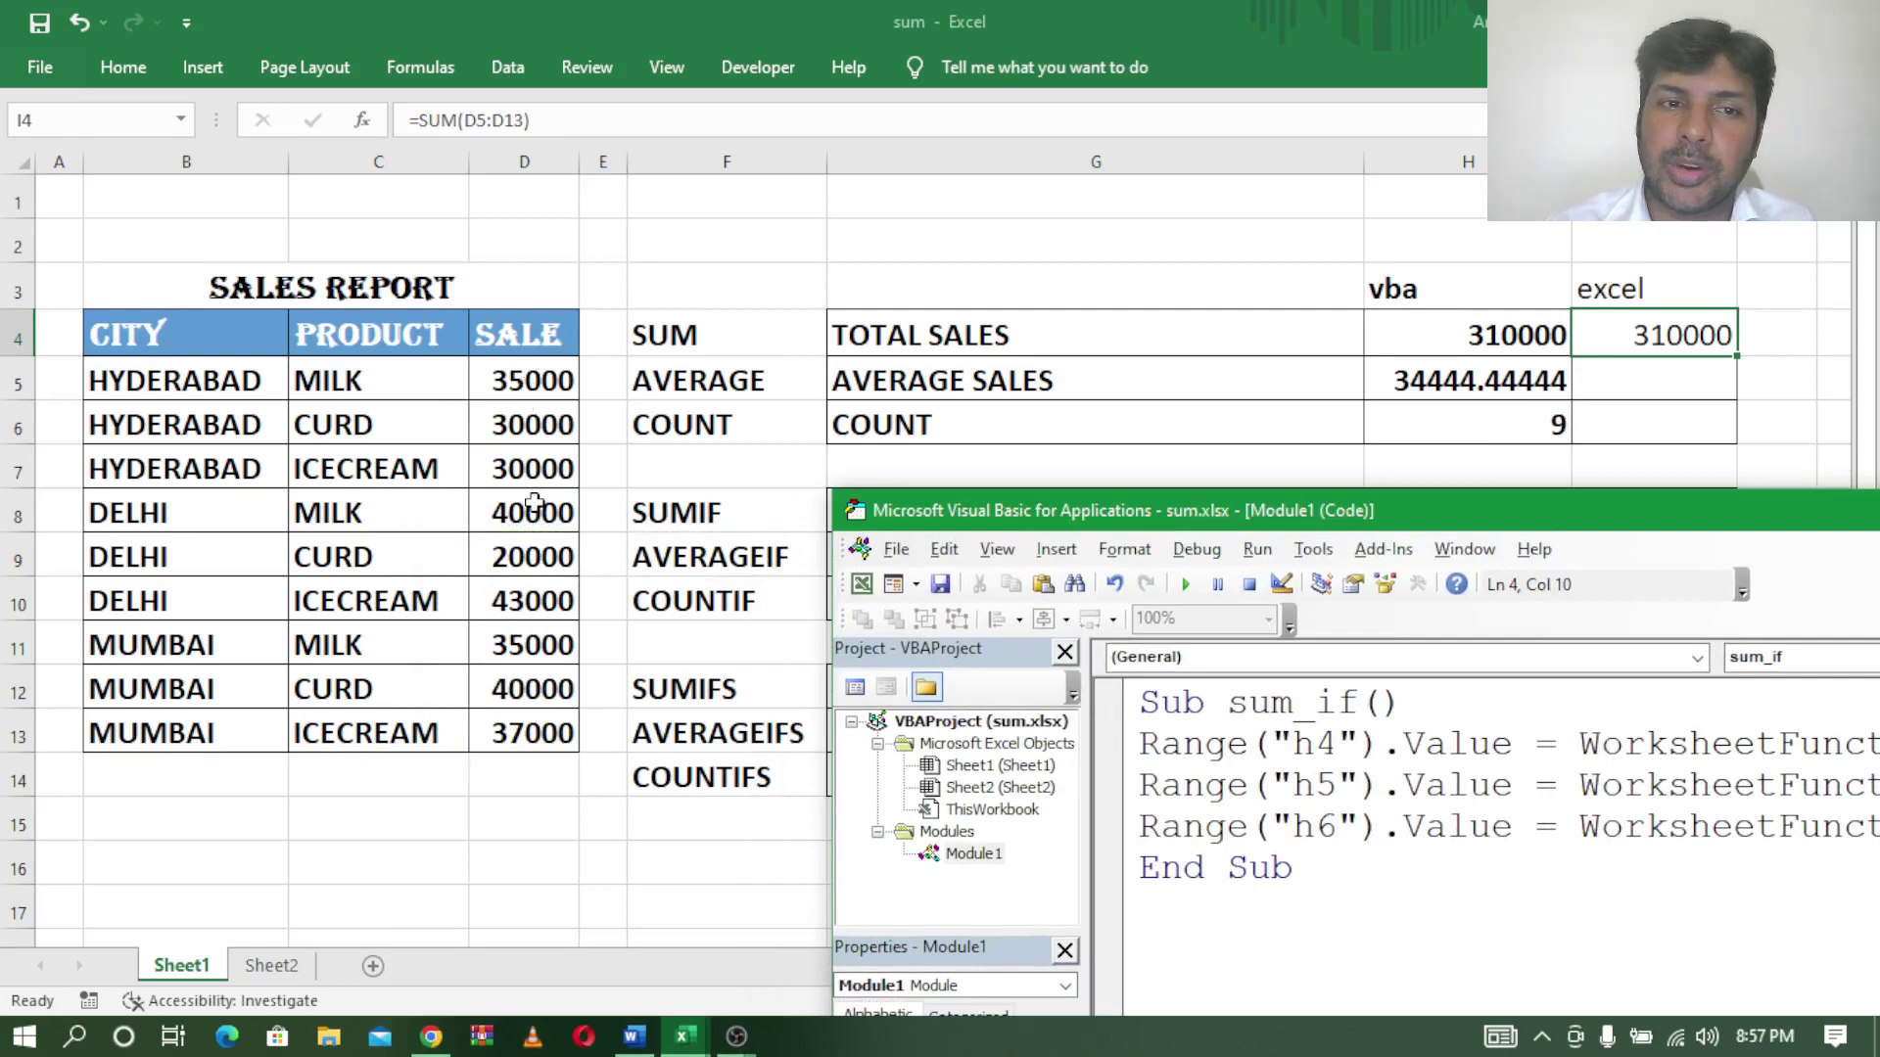
{"action": "left_click_drag", "start_coordinate": [1165, 510], "coordinate": [646, 524]}
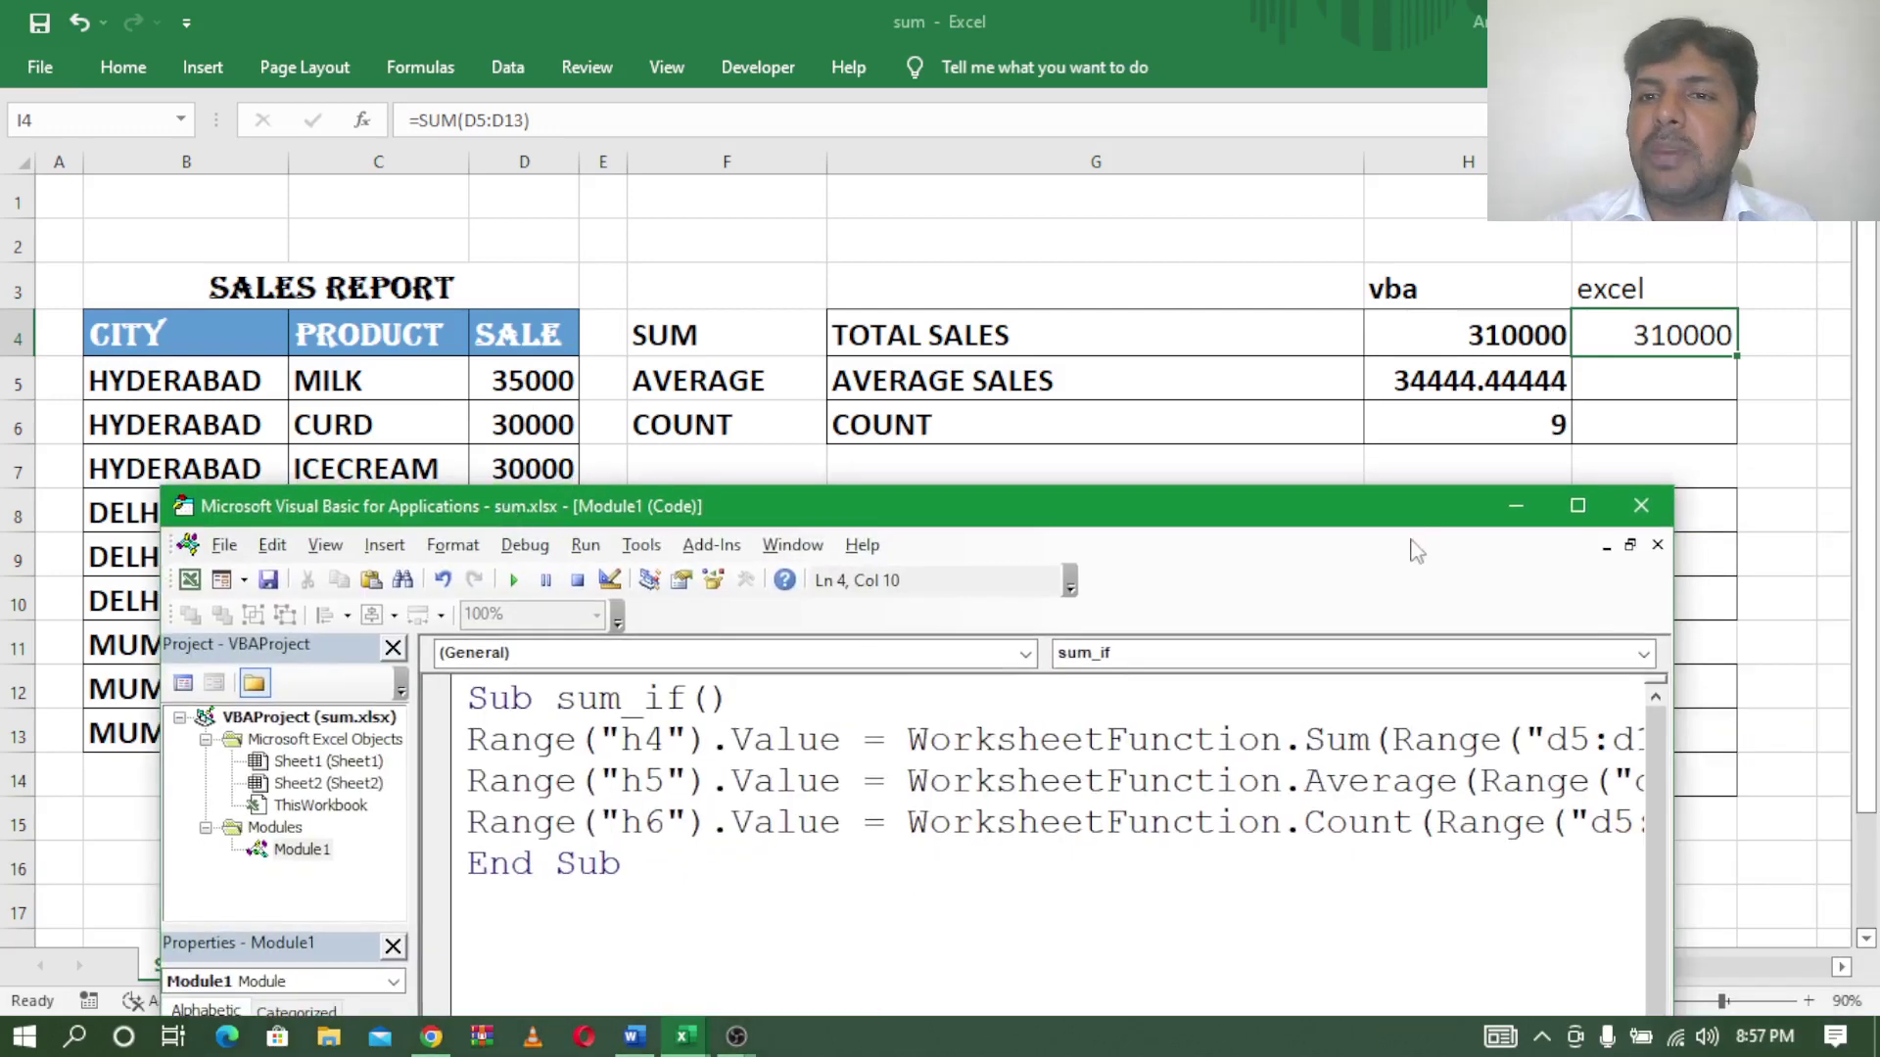
Enter =AVERAGE(D5:D13) in I5, giving 34444.444.
{"action": "left_click", "coordinate": [1668, 516]}
{"action": "left_click", "coordinate": [1622, 389]}
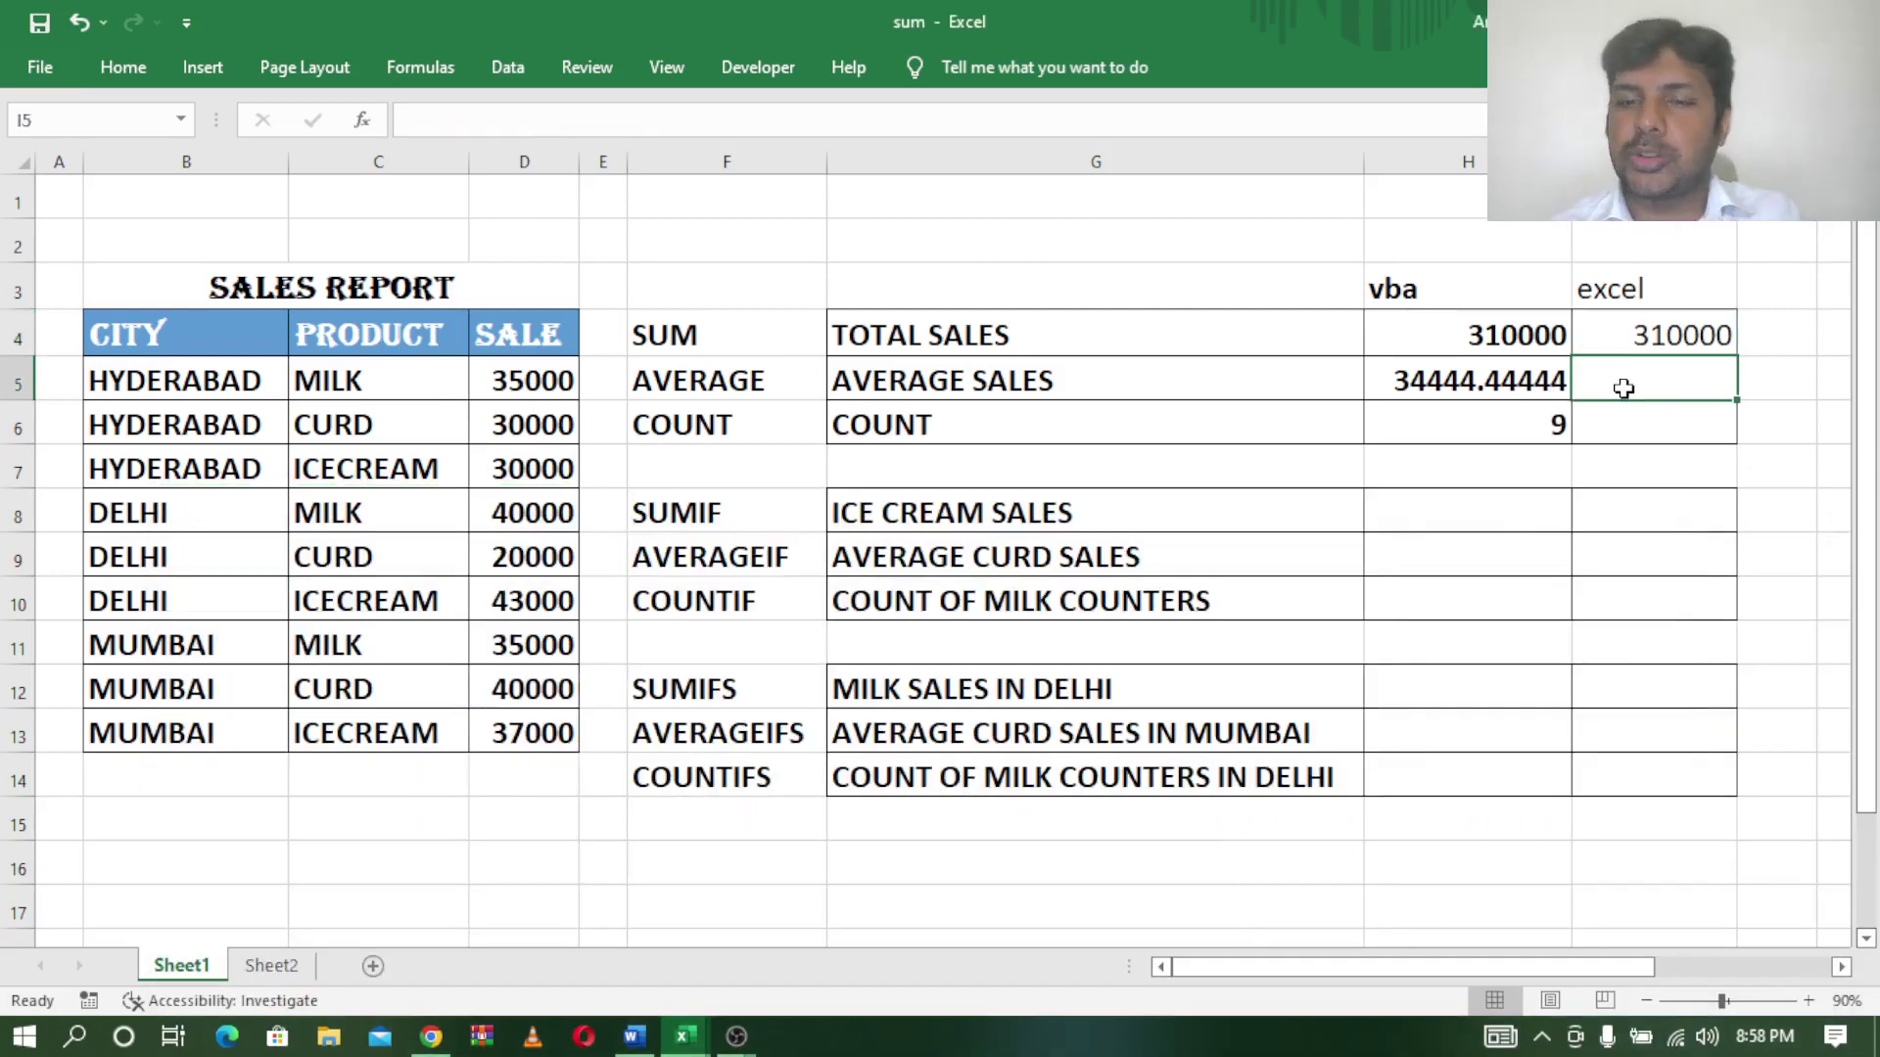
{"action": "type", "text": "=av"}
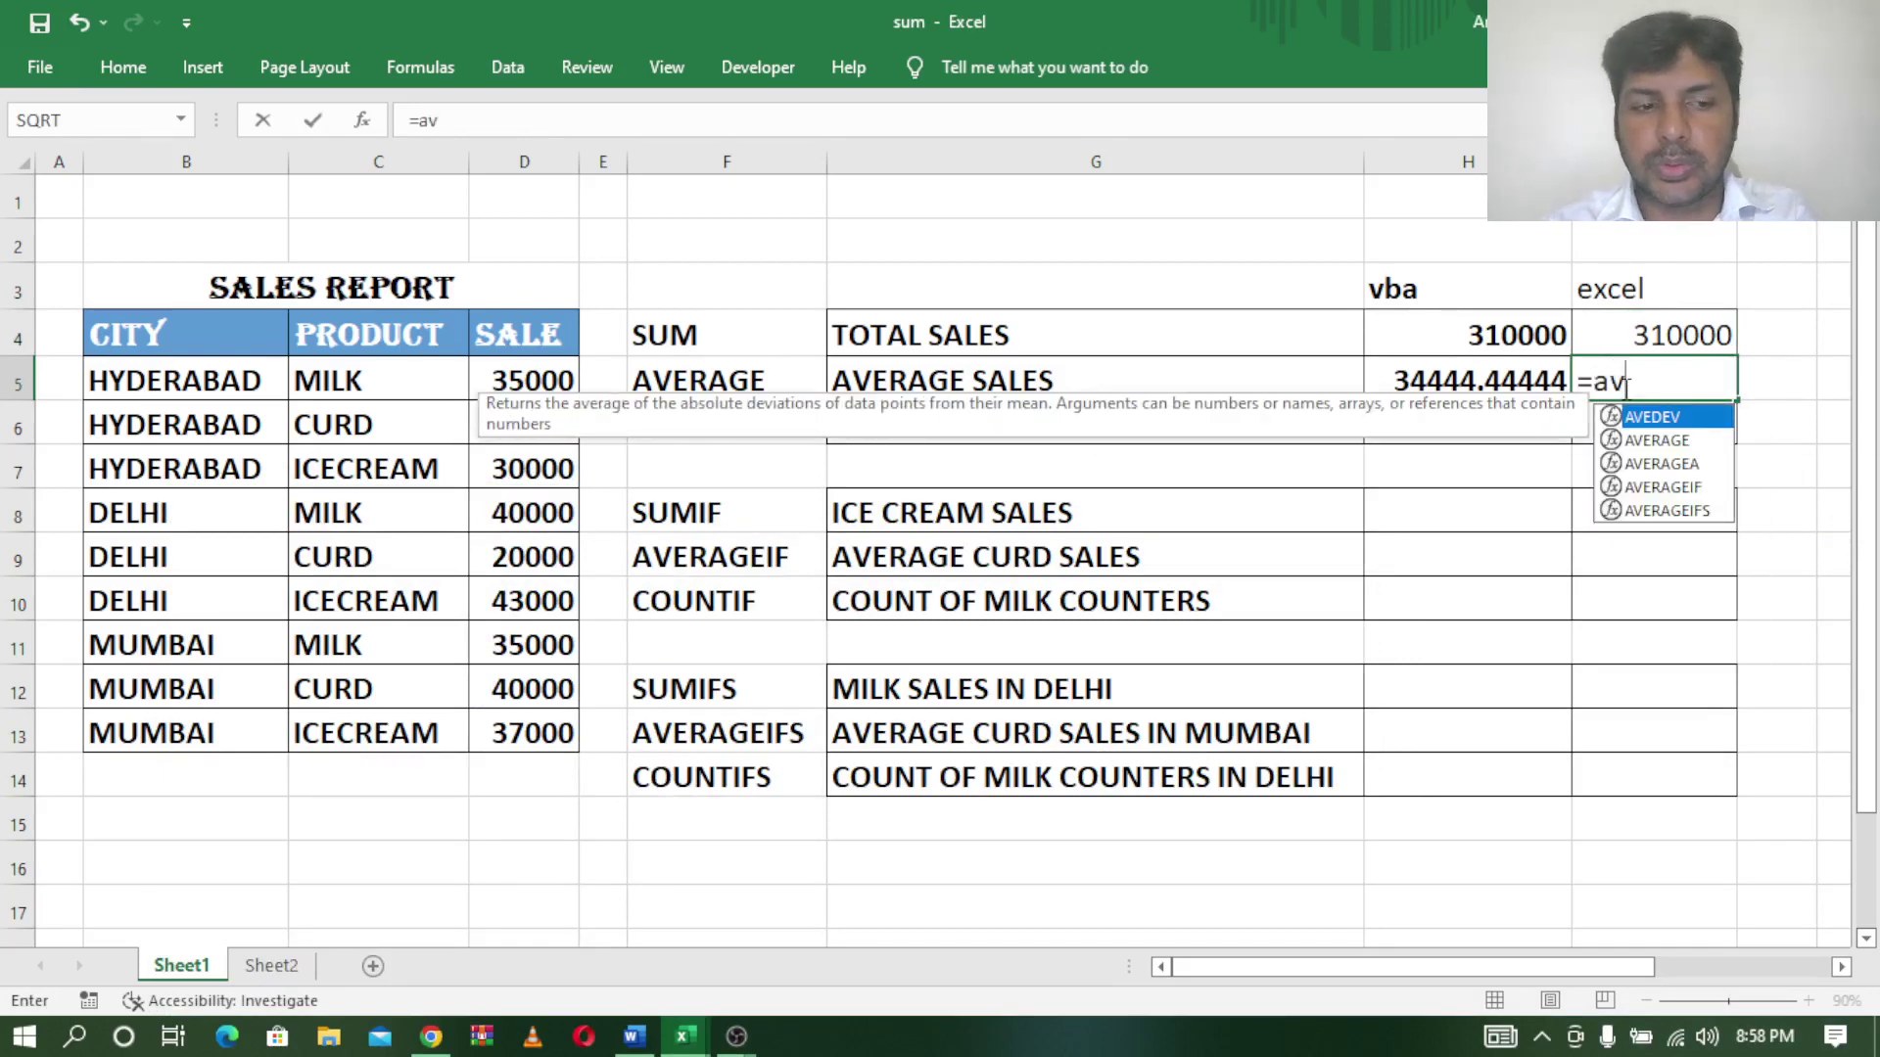
{"action": "type", "text": "era"}
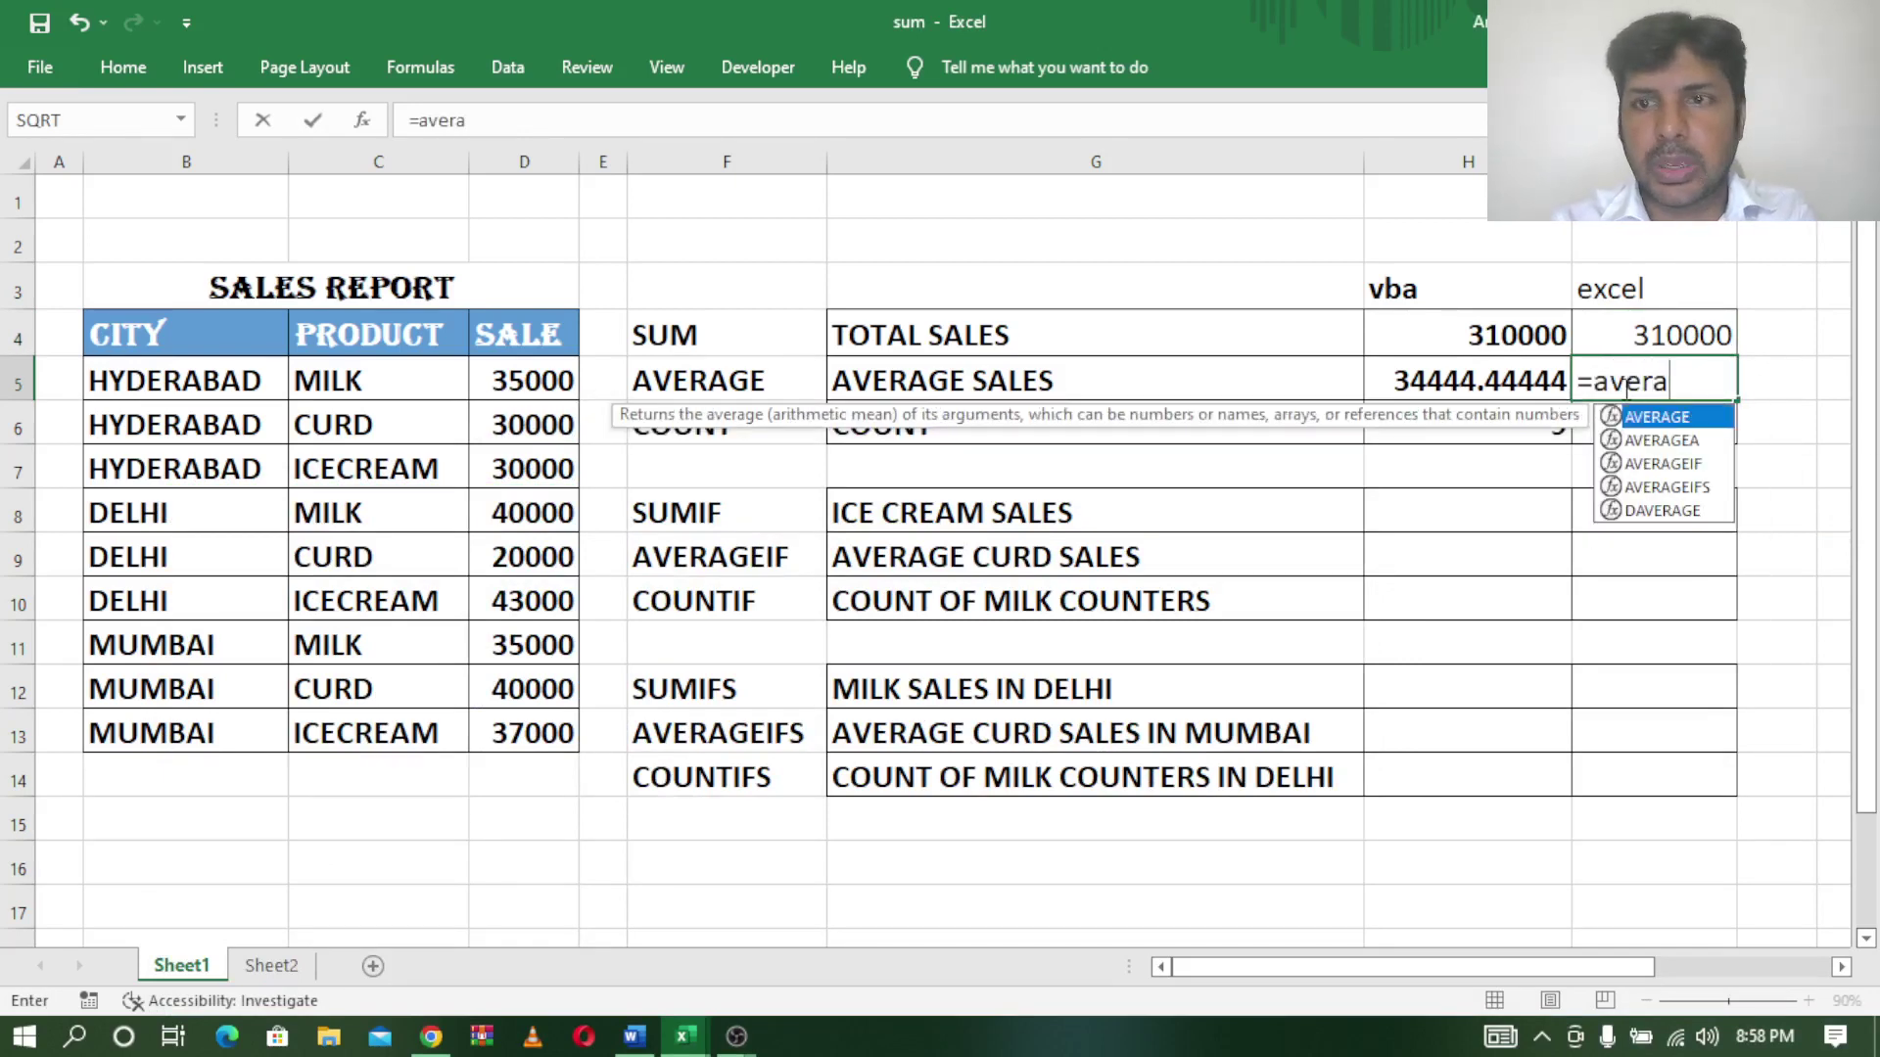
{"action": "key", "text": "Tab"}
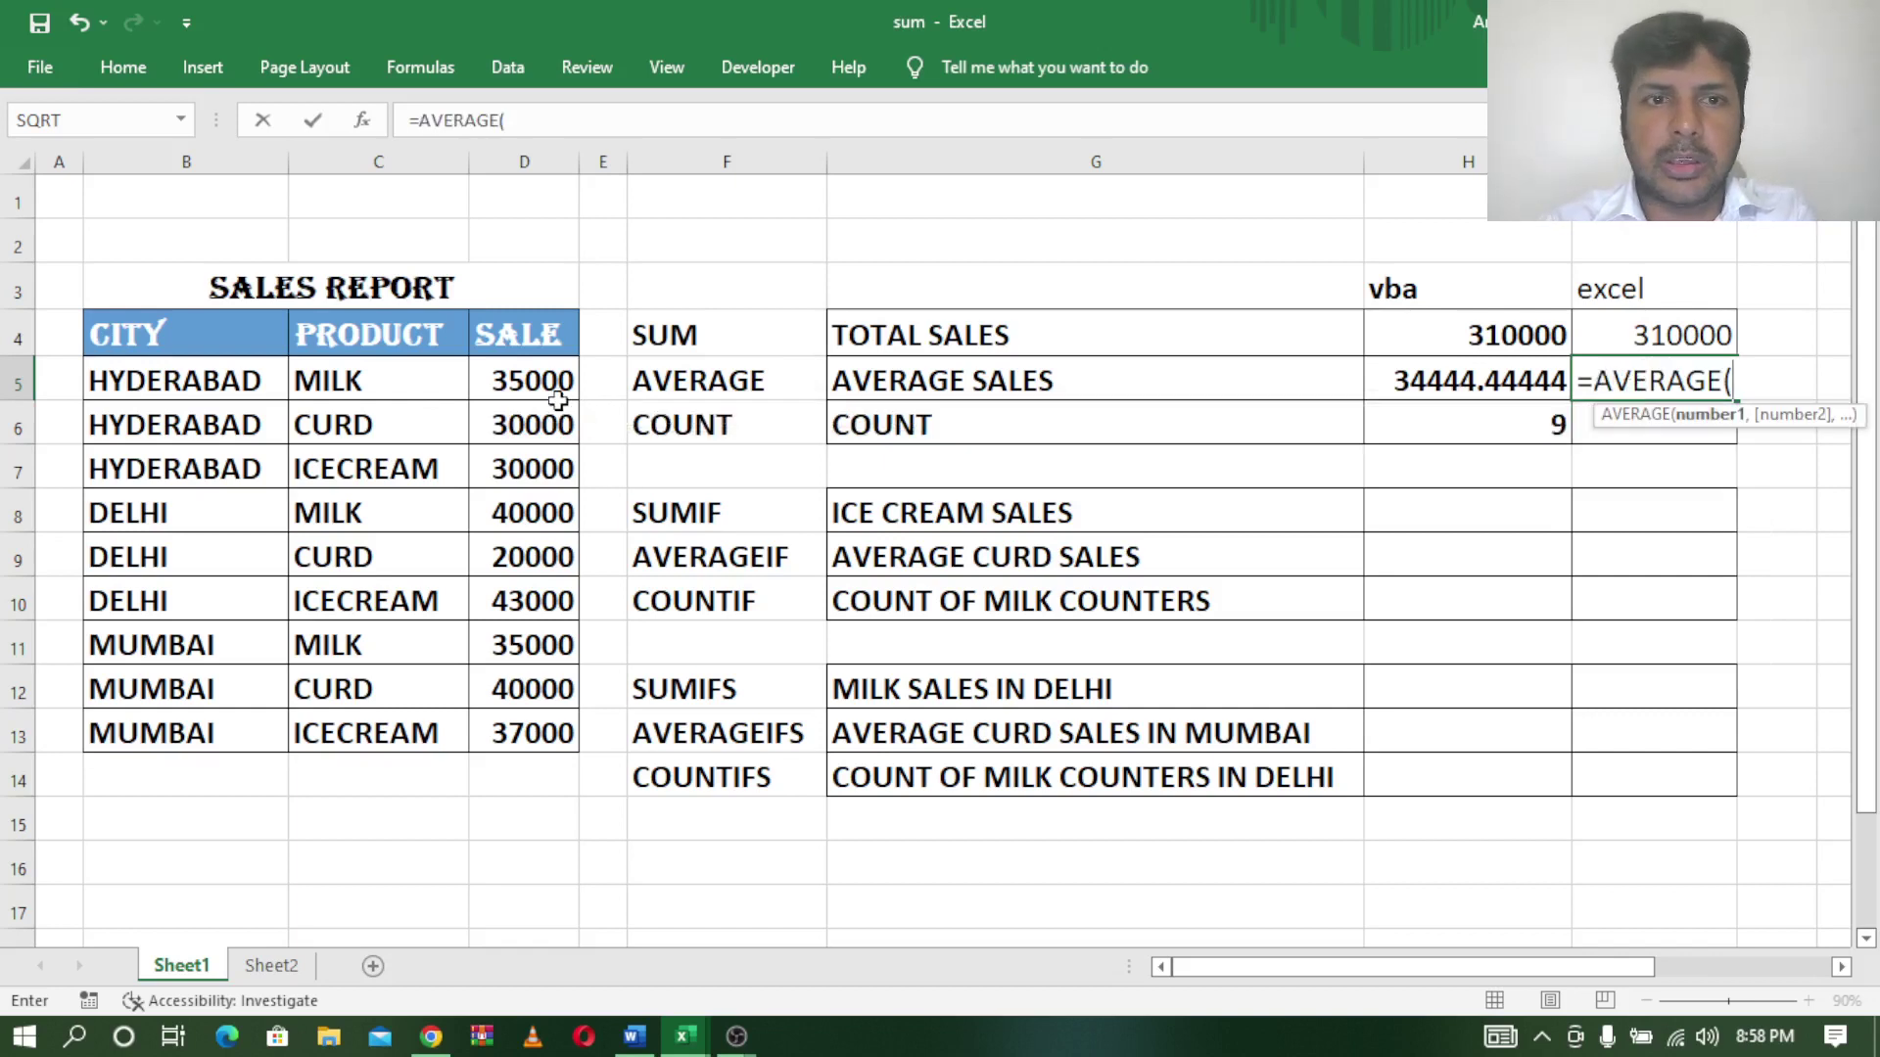
{"action": "left_click", "coordinate": [543, 382]}
{"action": "left_click_drag", "start_coordinate": [530, 455], "coordinate": [531, 725]}
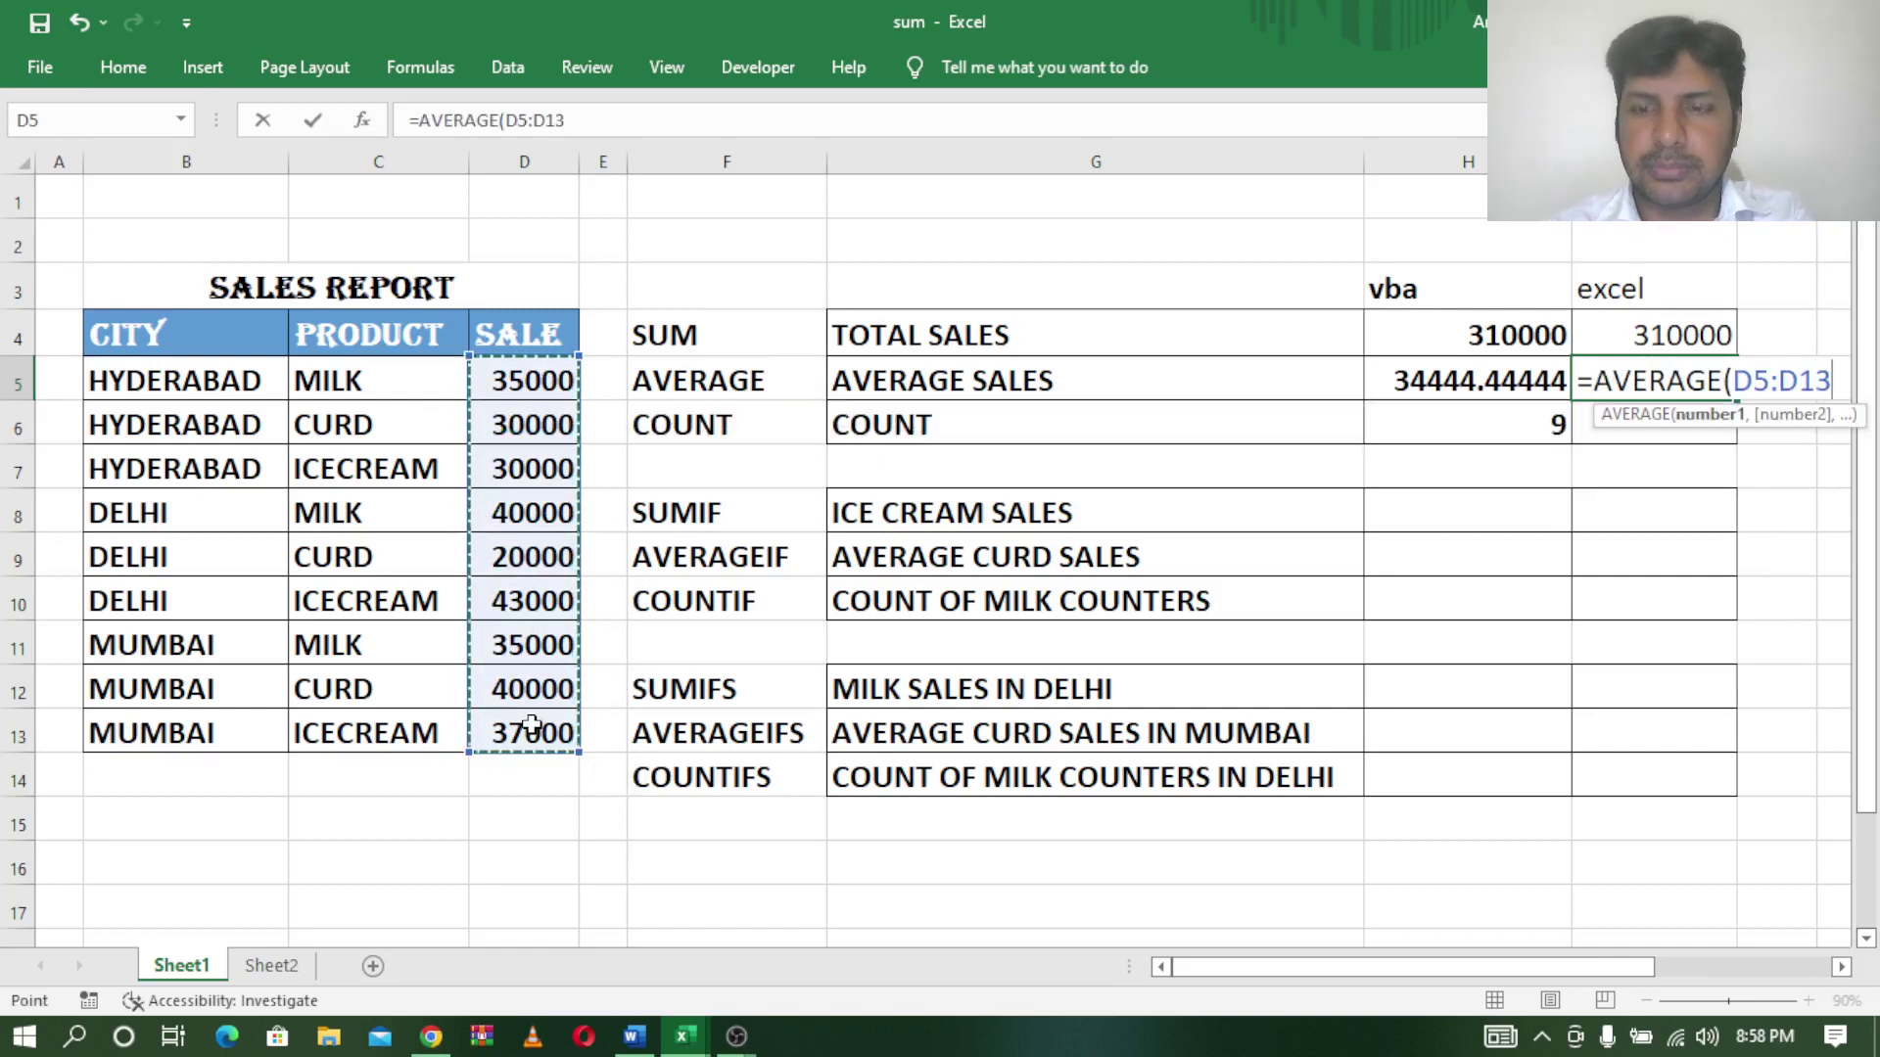
{"action": "type", "text": ")"}
{"action": "key", "text": "Return"}
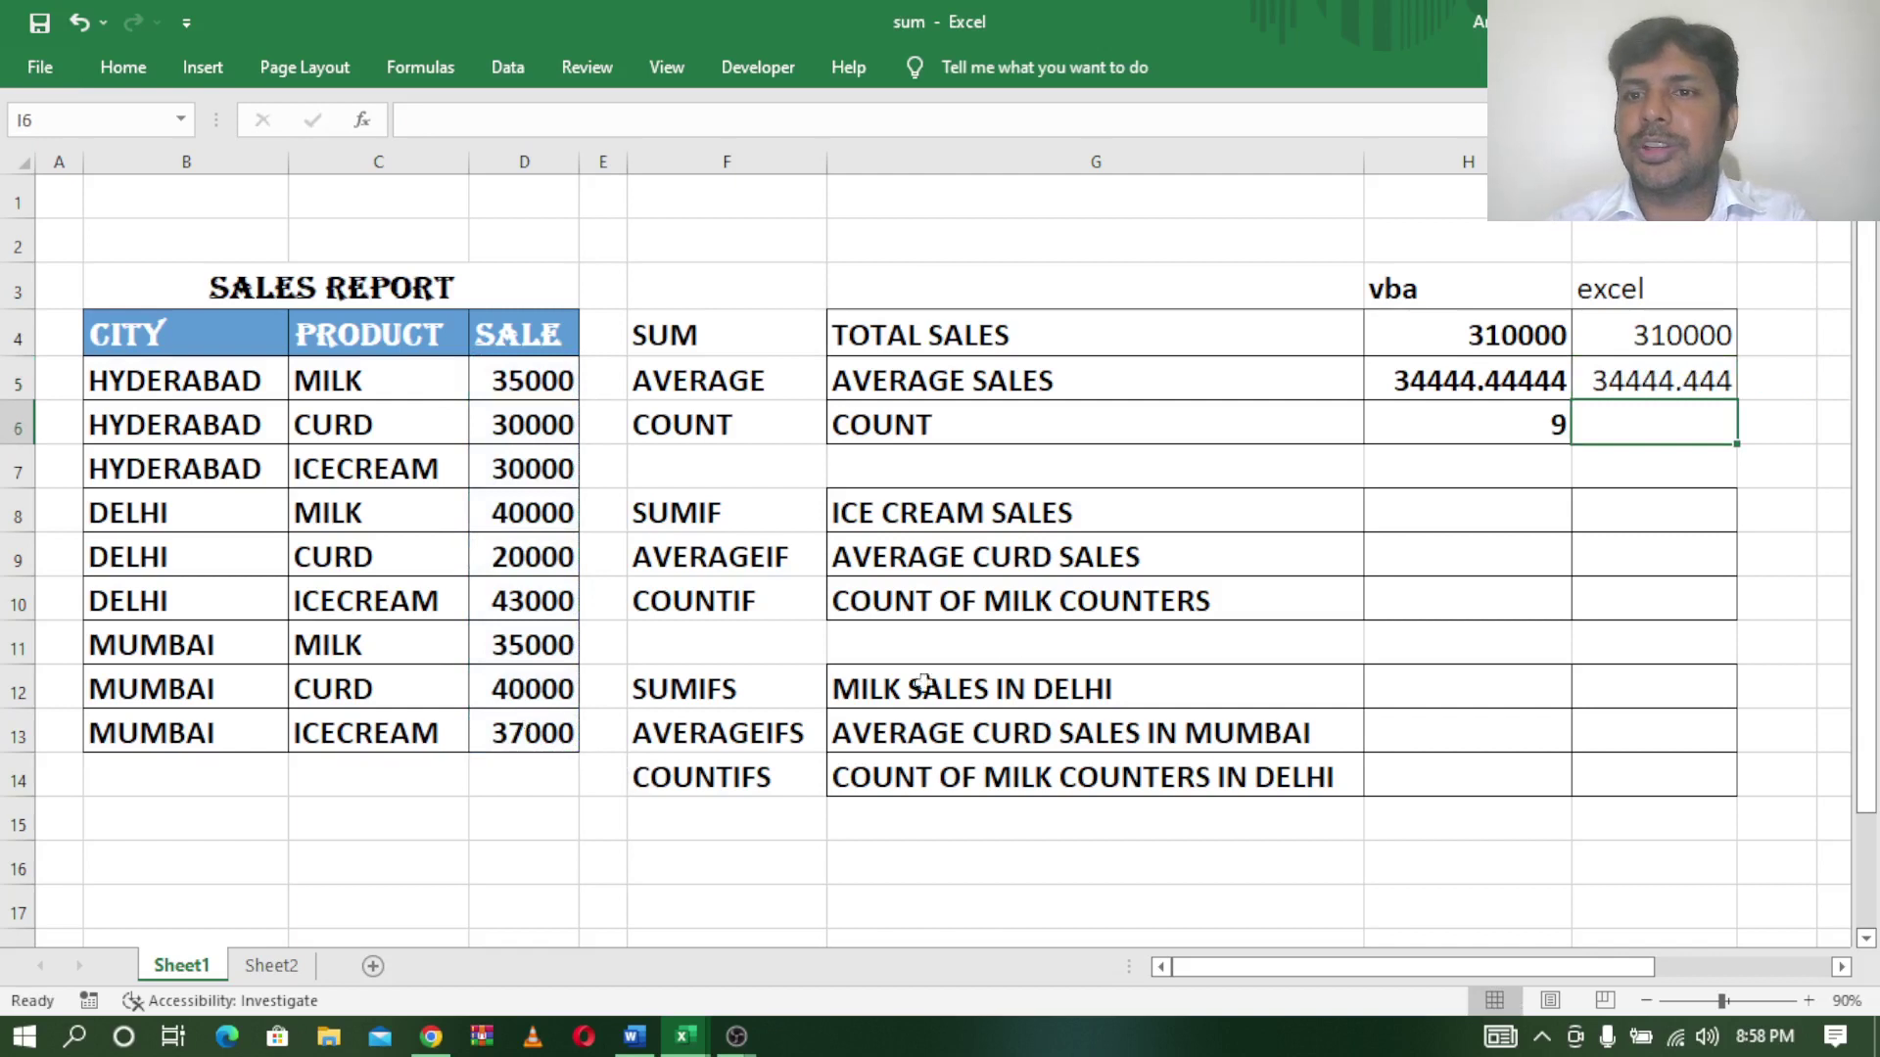
Enter =count(D5:D13) in I6, giving 9.
{"action": "type", "text": "="}
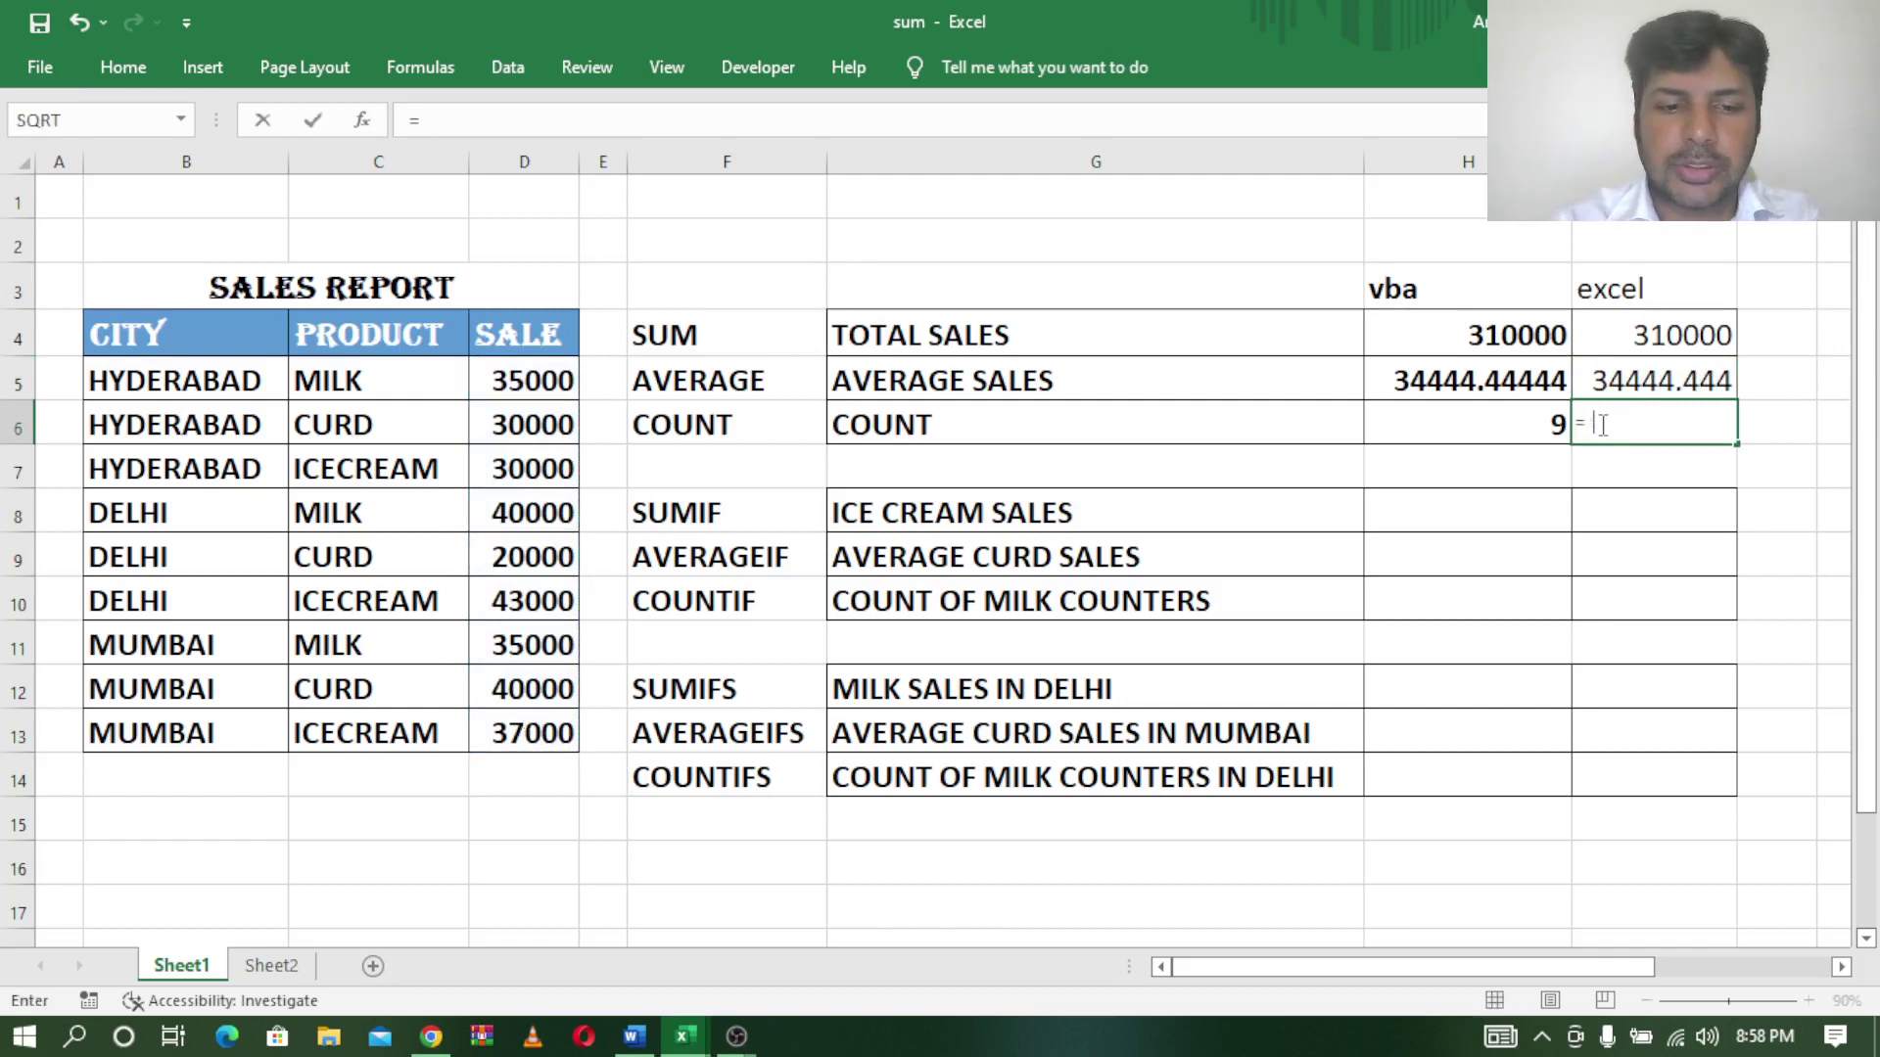
{"action": "type", "text": "count("}
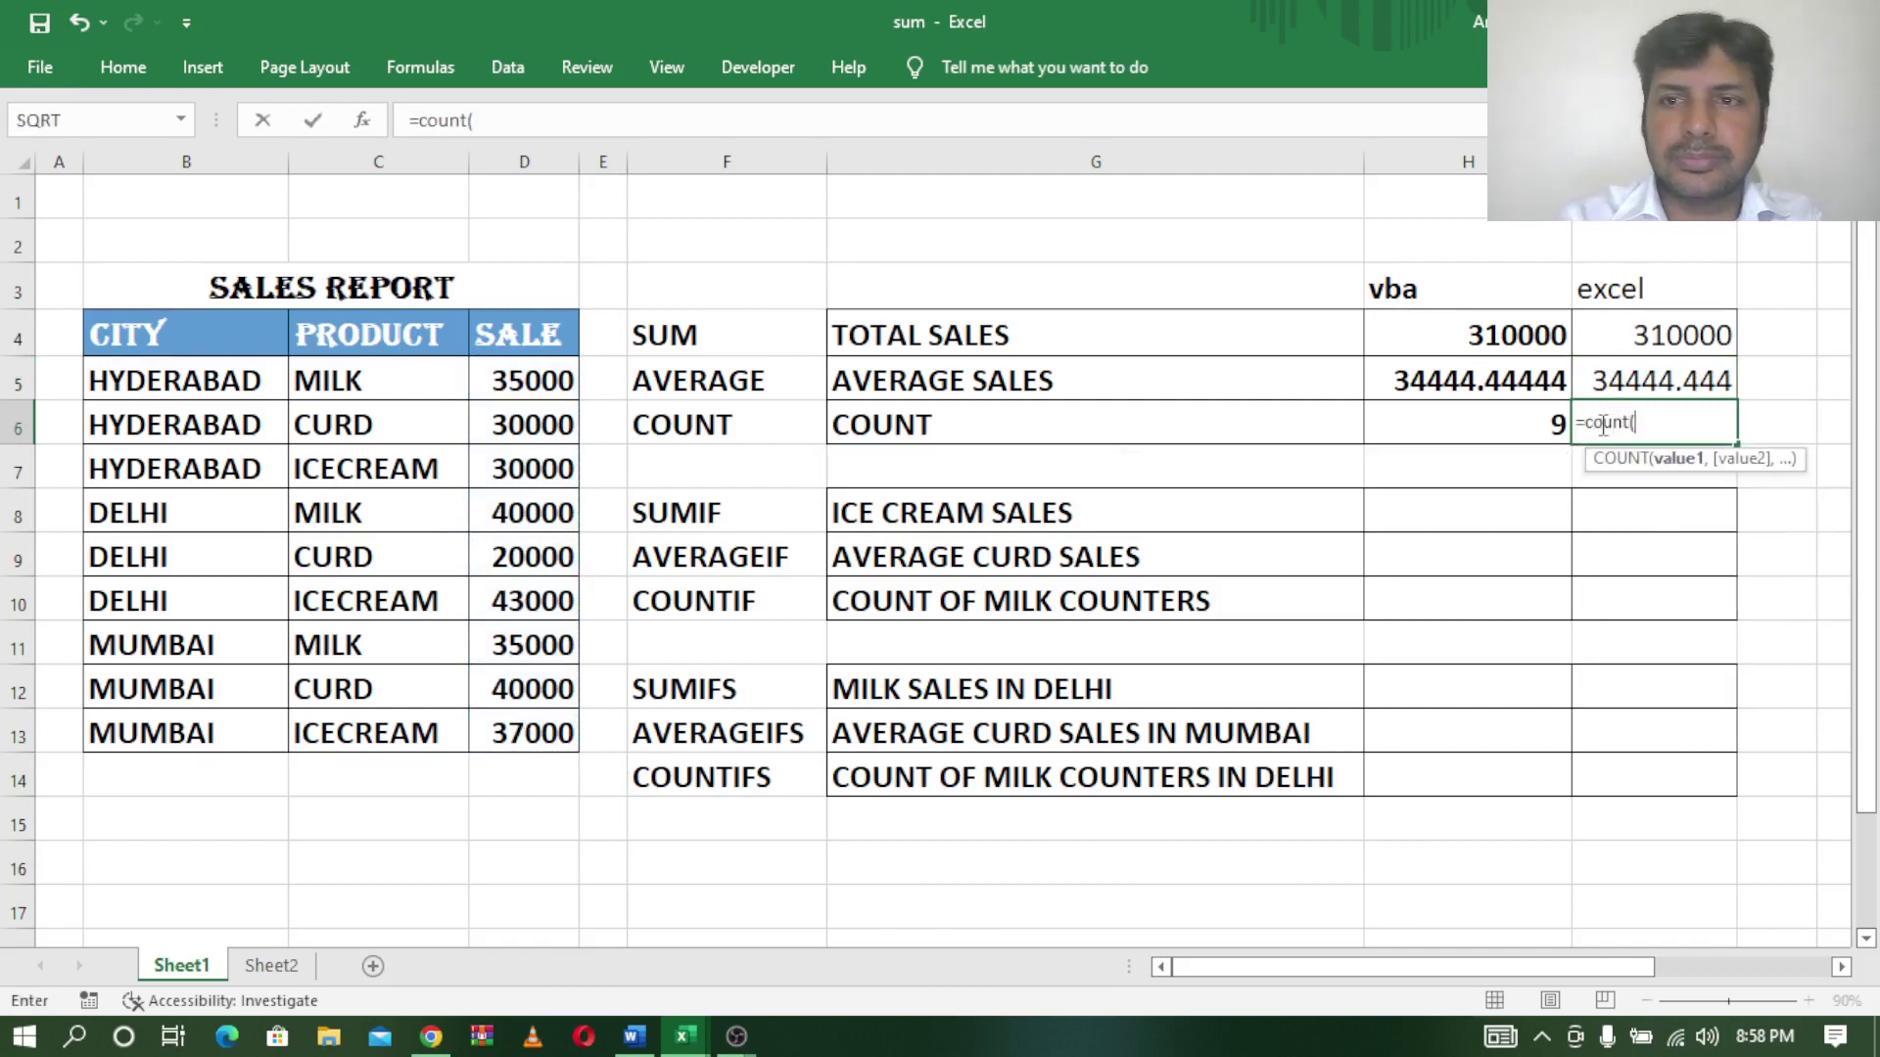
{"action": "mouse_move", "coordinate": [519, 382]}
{"action": "left_mouse_down"}
{"action": "mouse_move", "coordinate": [549, 583]}
{"action": "mouse_move", "coordinate": [534, 727]}
{"action": "left_mouse_up"}
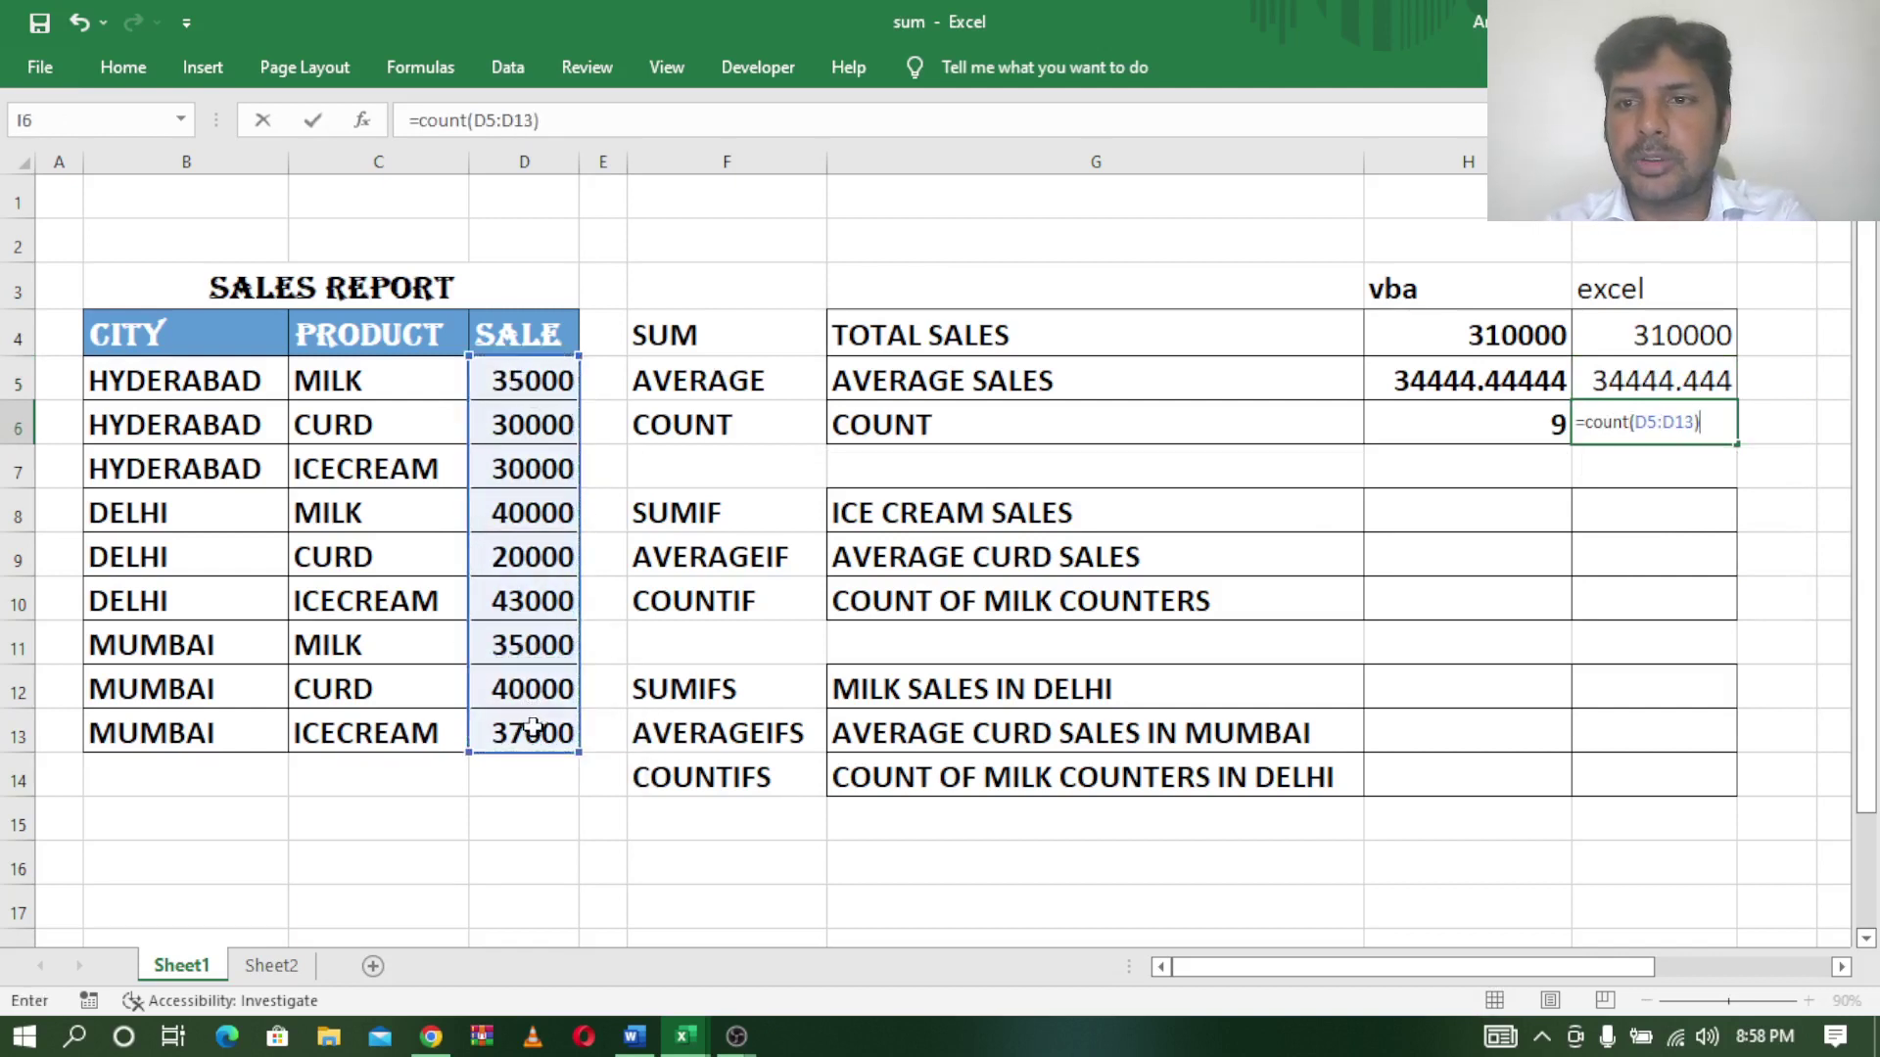
{"action": "key", "text": "Return"}
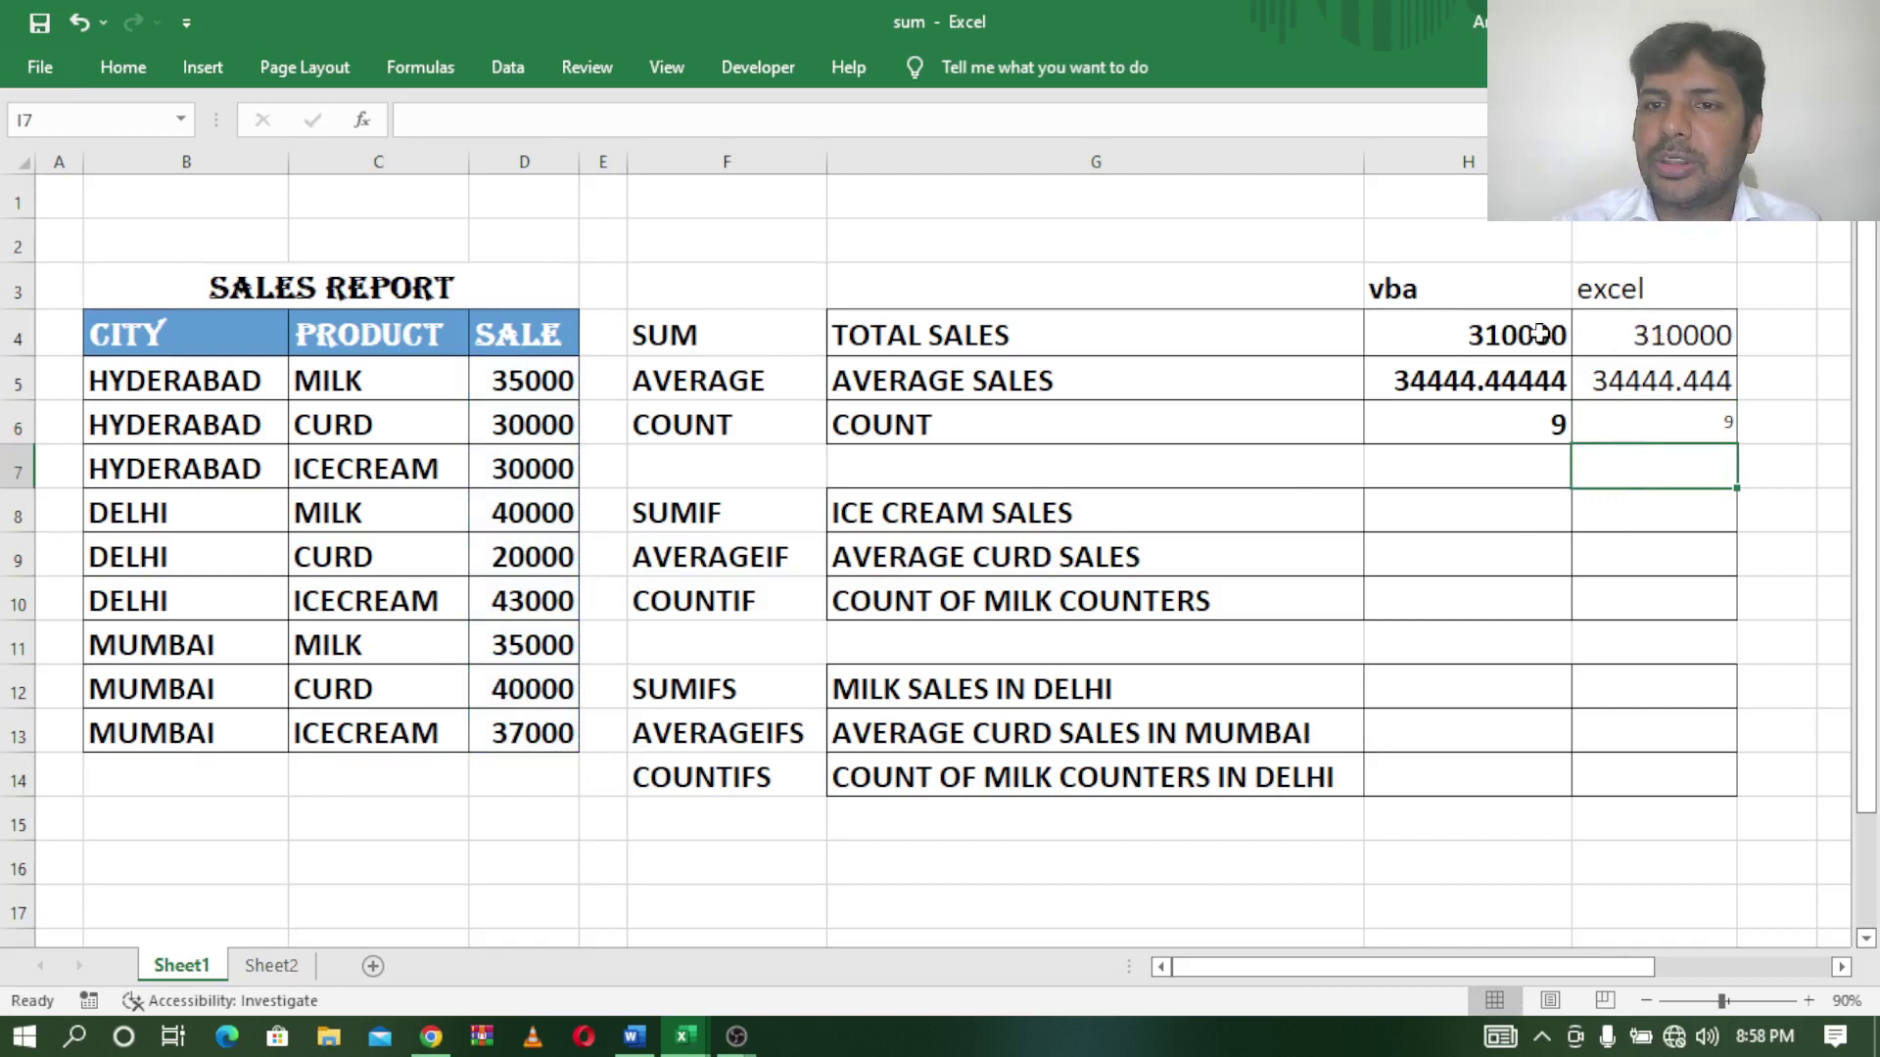
Copy the formatting of H4:H6 onto I4:I6 with Format Painter.
{"action": "left_click_drag", "start_coordinate": [1539, 335], "coordinate": [1538, 424]}
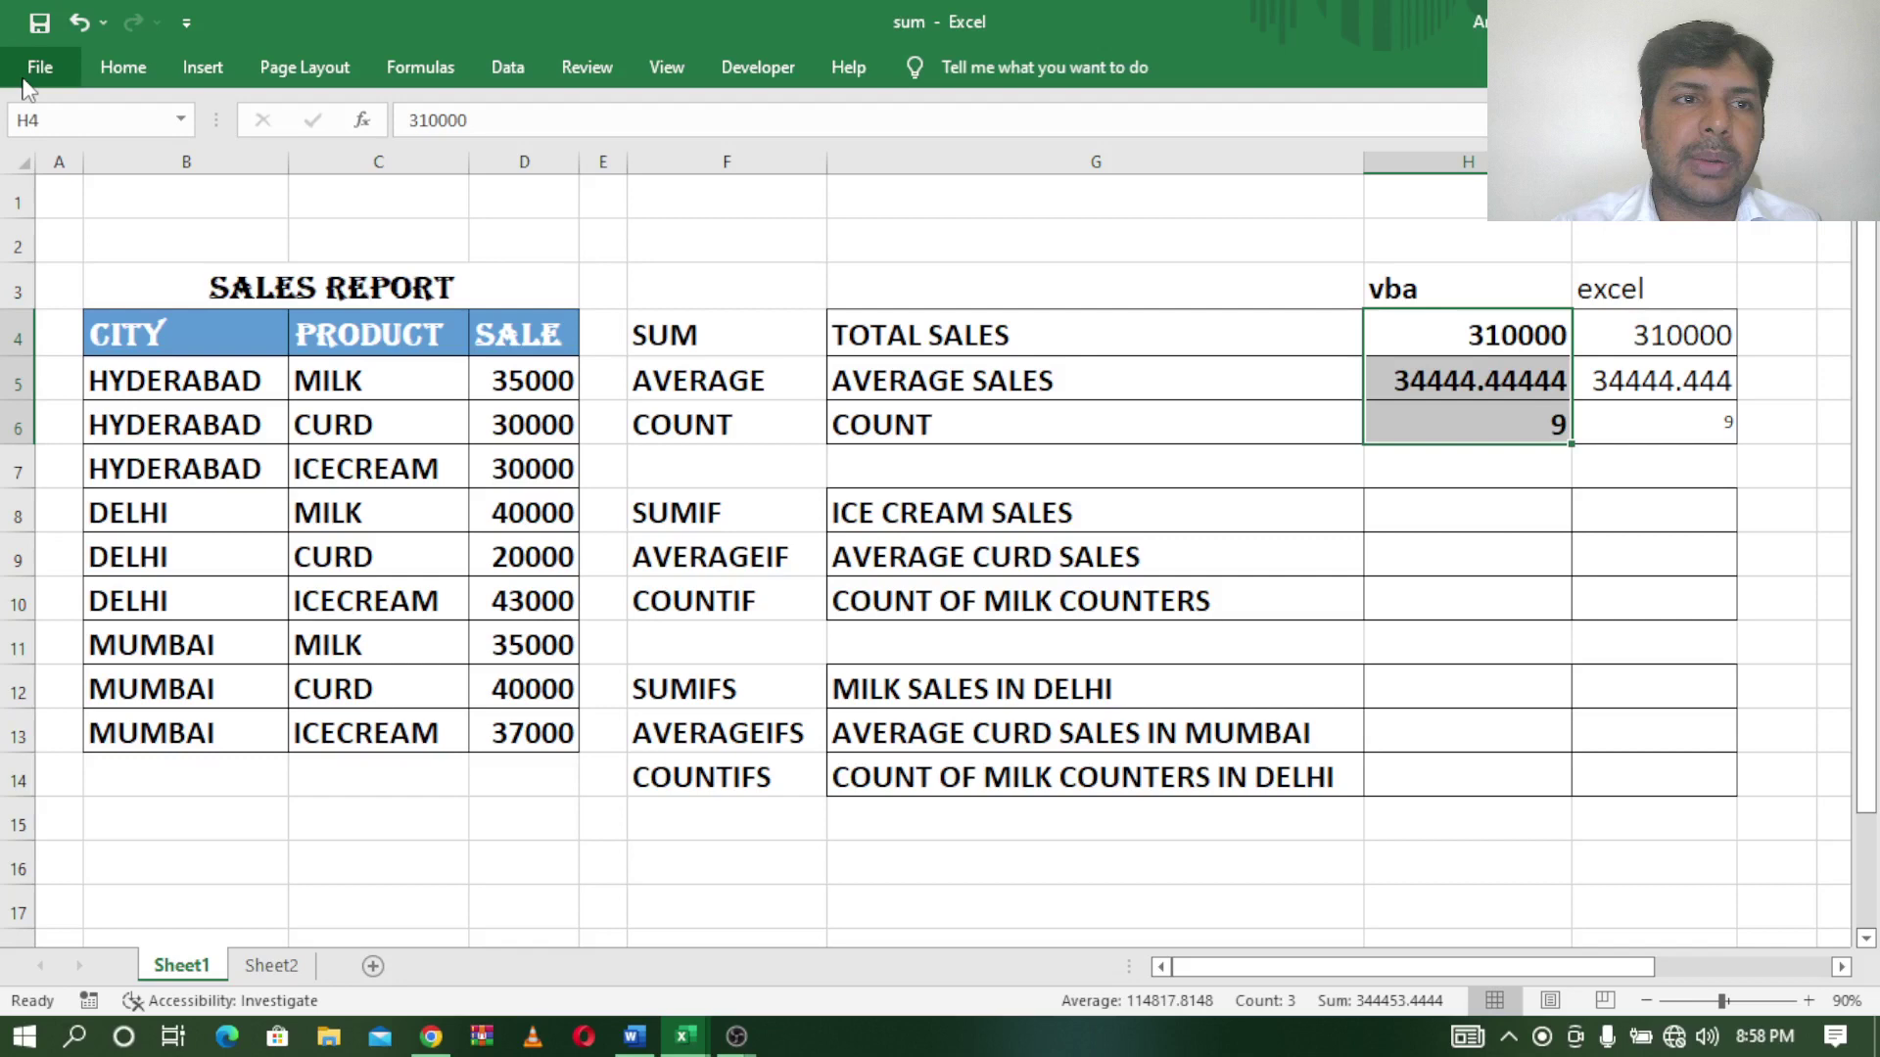
{"action": "left_click", "coordinate": [122, 66]}
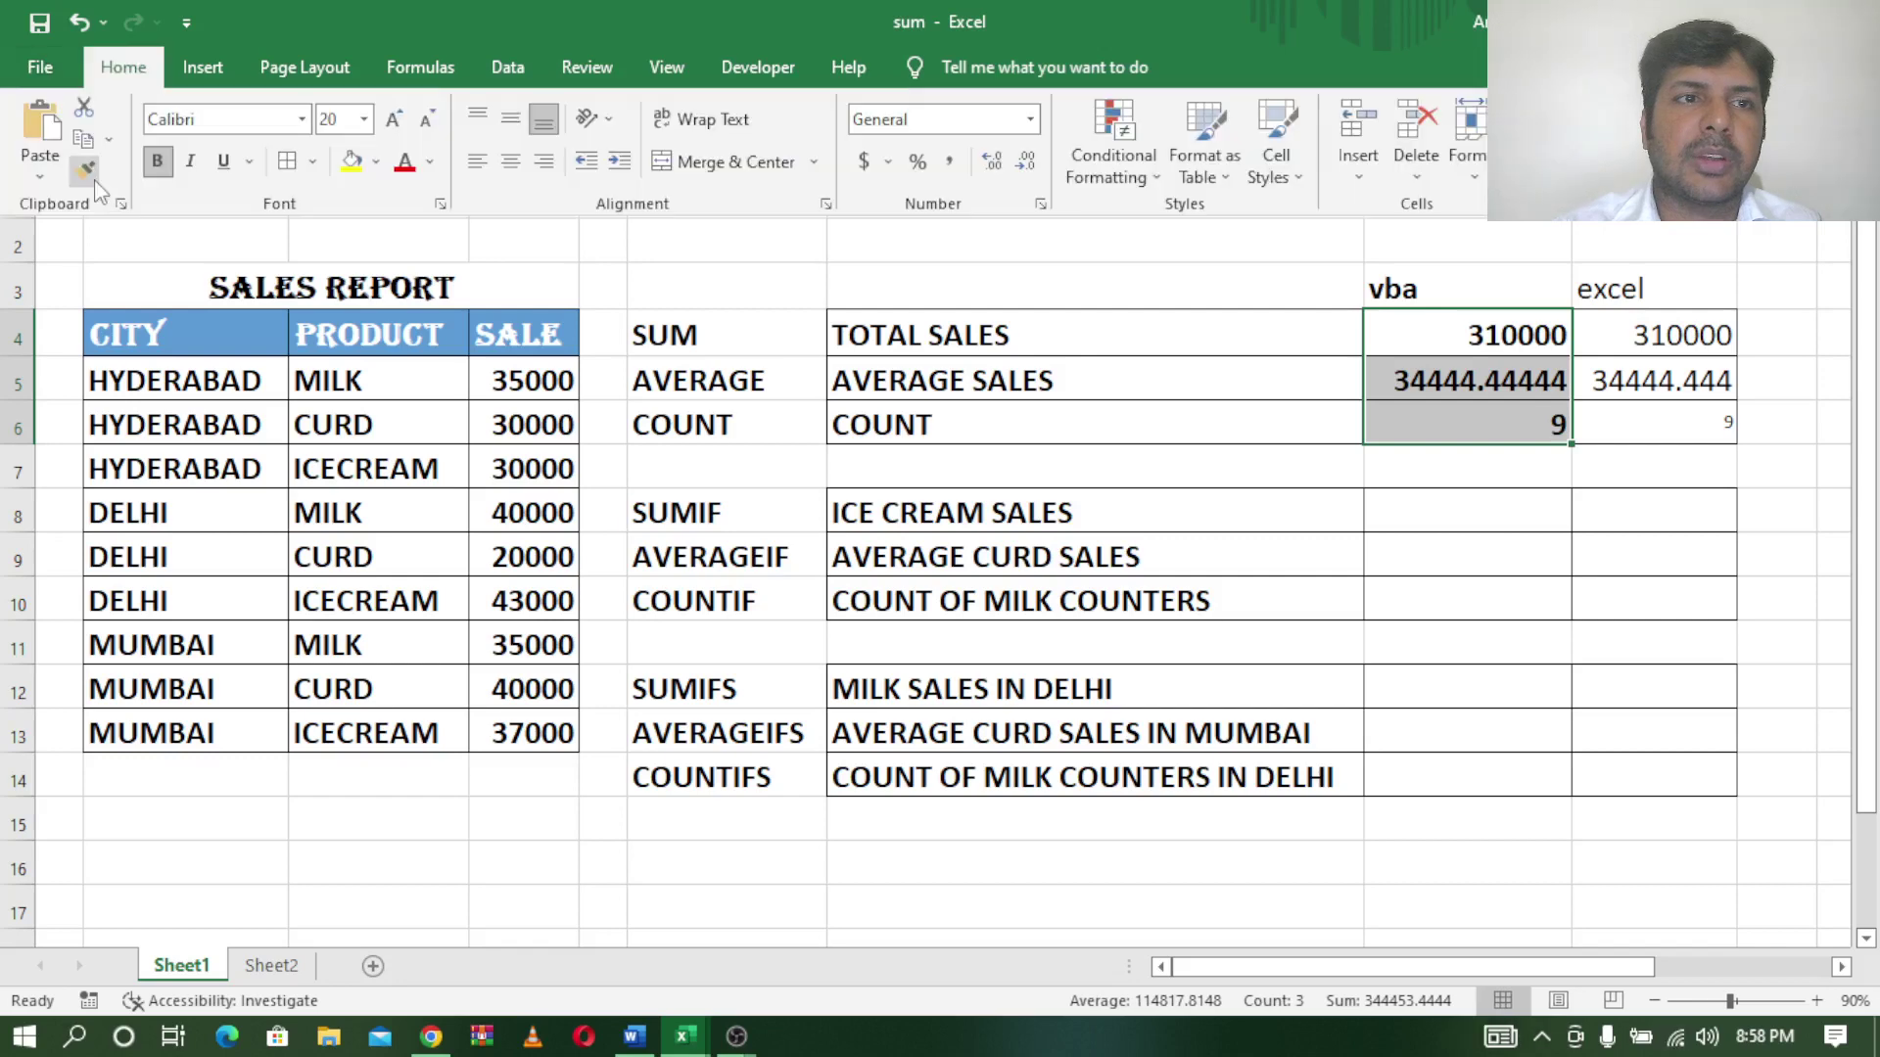
{"action": "left_click", "coordinate": [86, 169]}
{"action": "left_click_drag", "start_coordinate": [1655, 338], "coordinate": [1677, 437]}
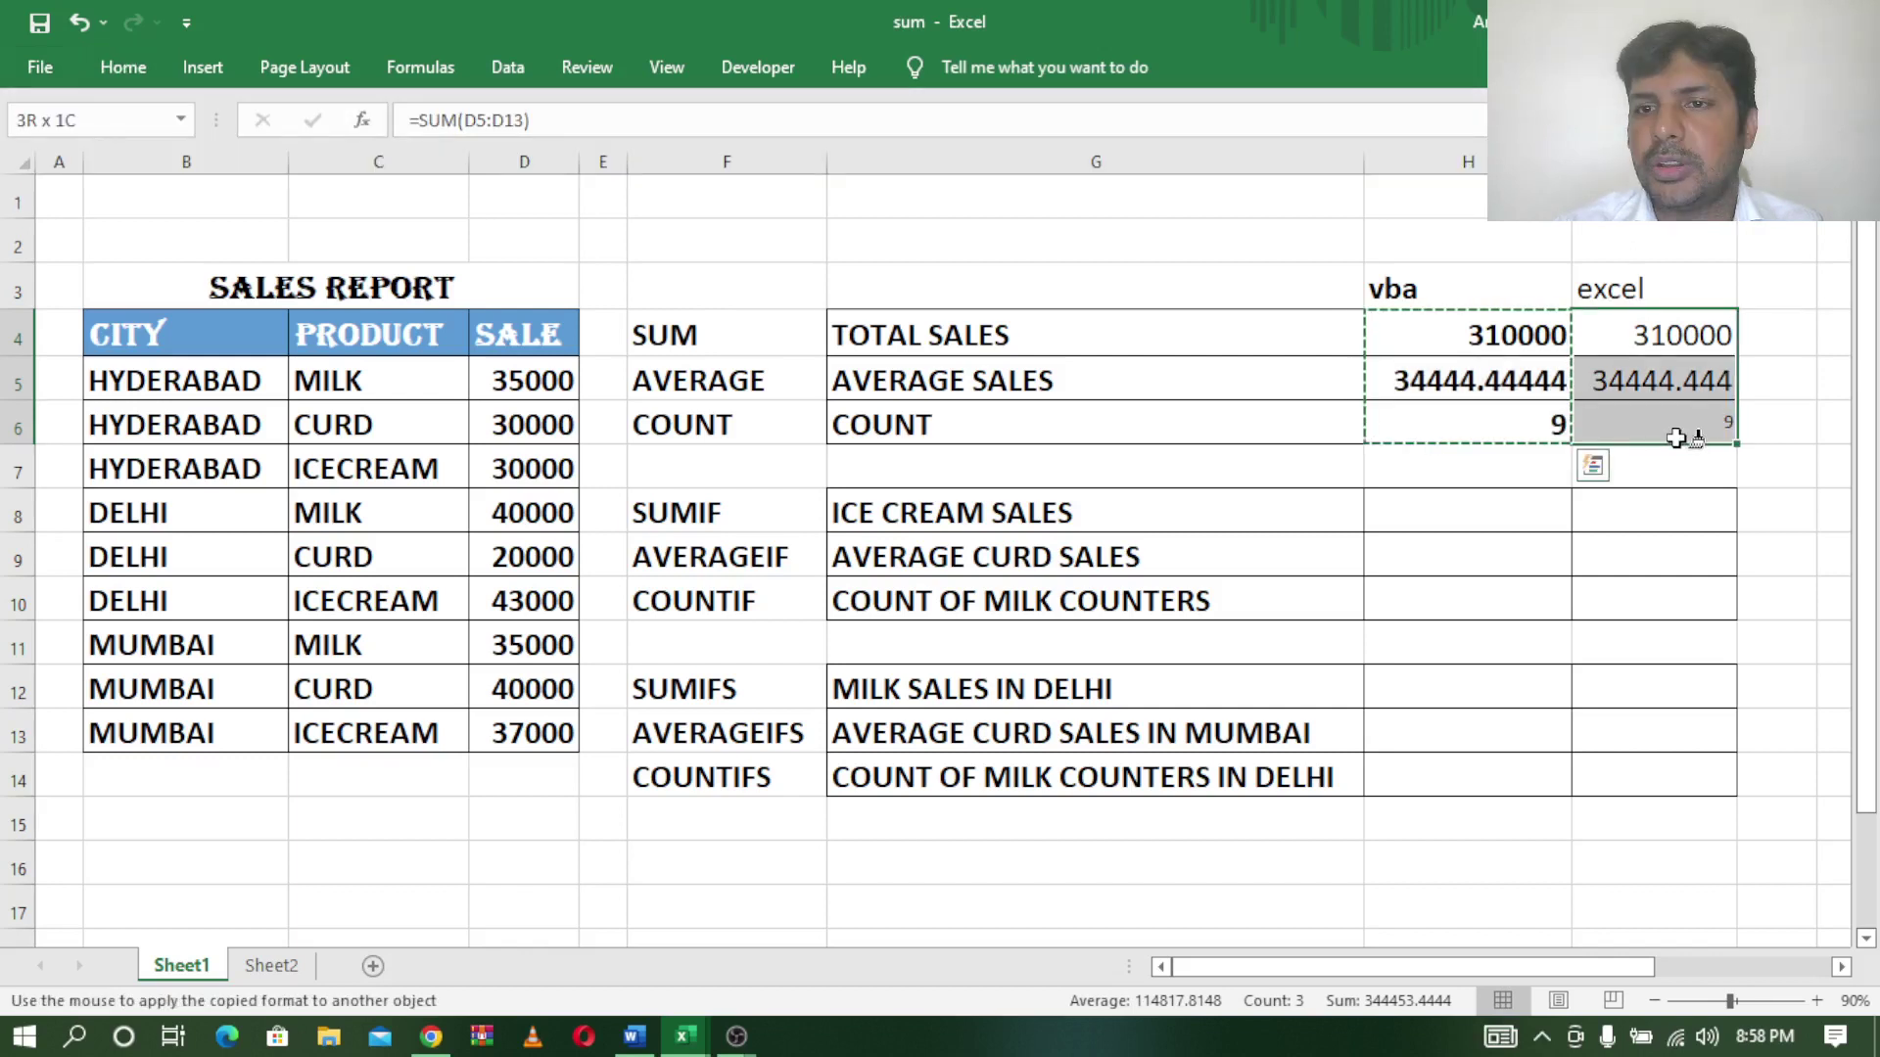
{"action": "key", "text": "Right"}
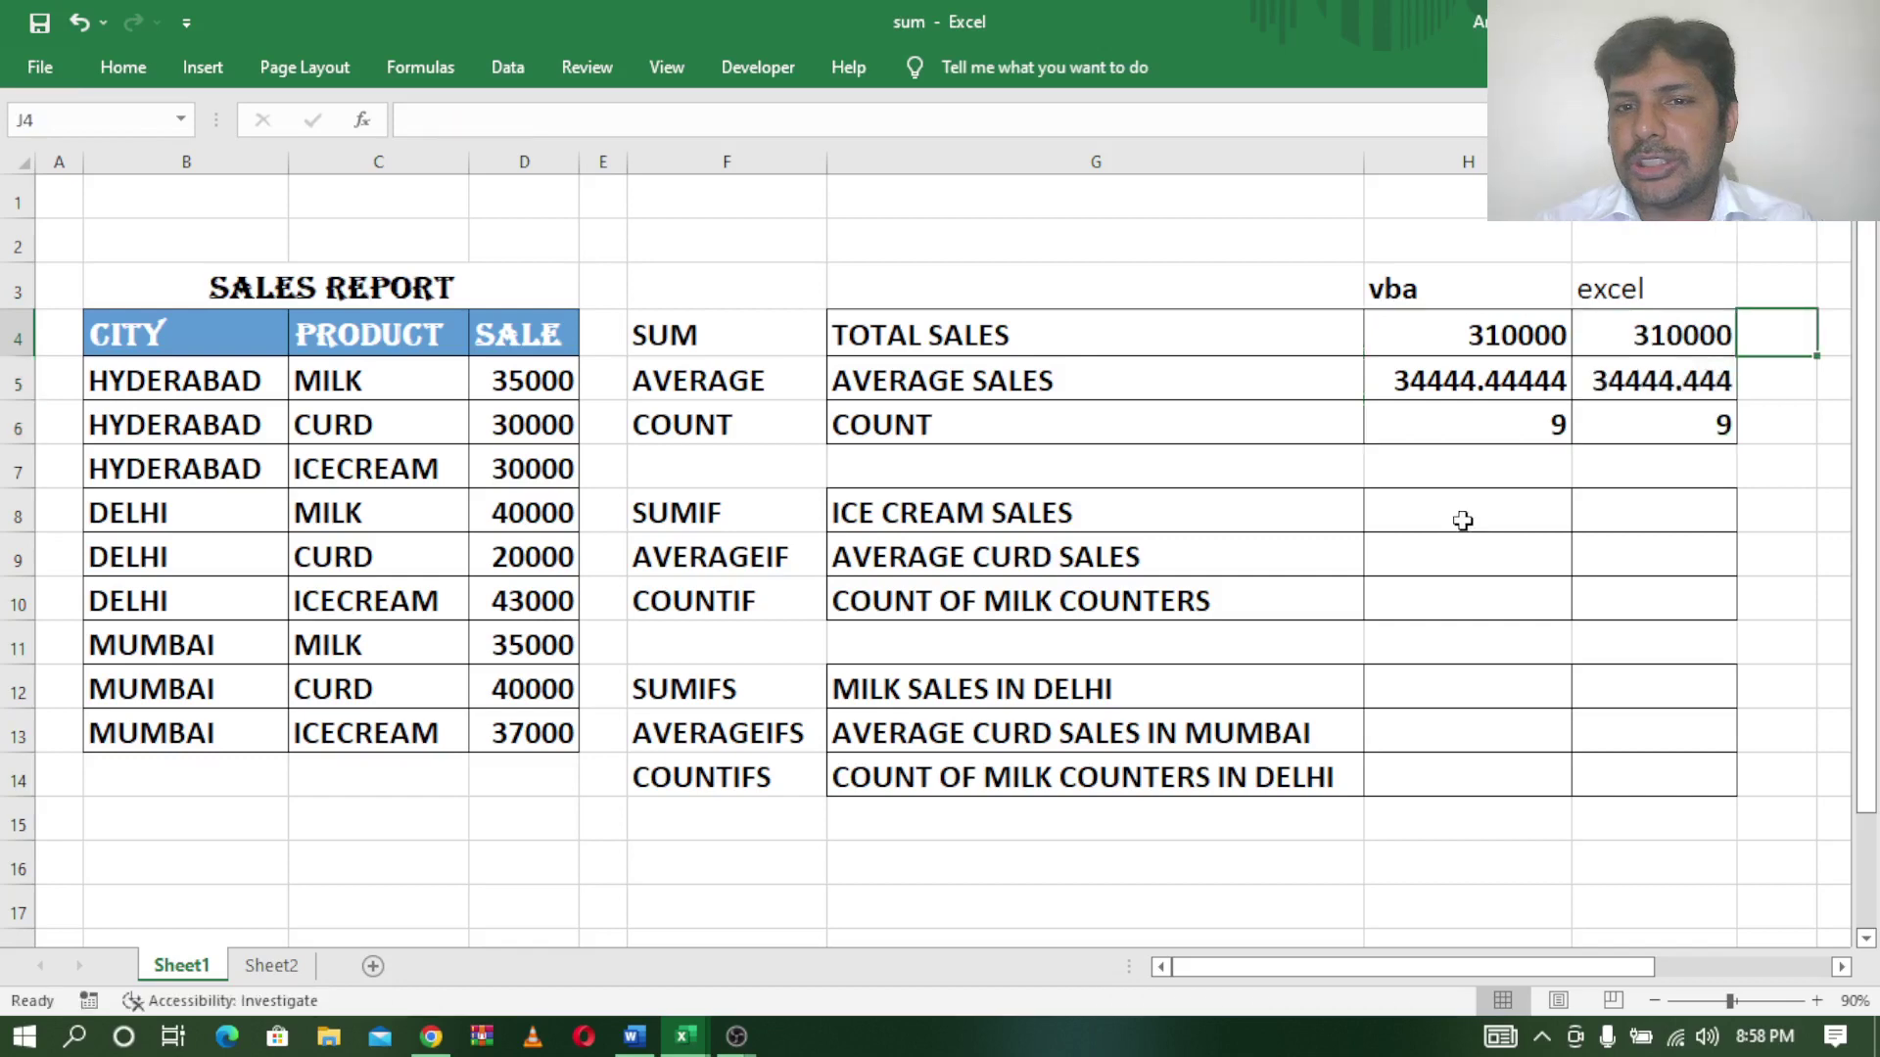
{"action": "left_click", "coordinate": [727, 516]}
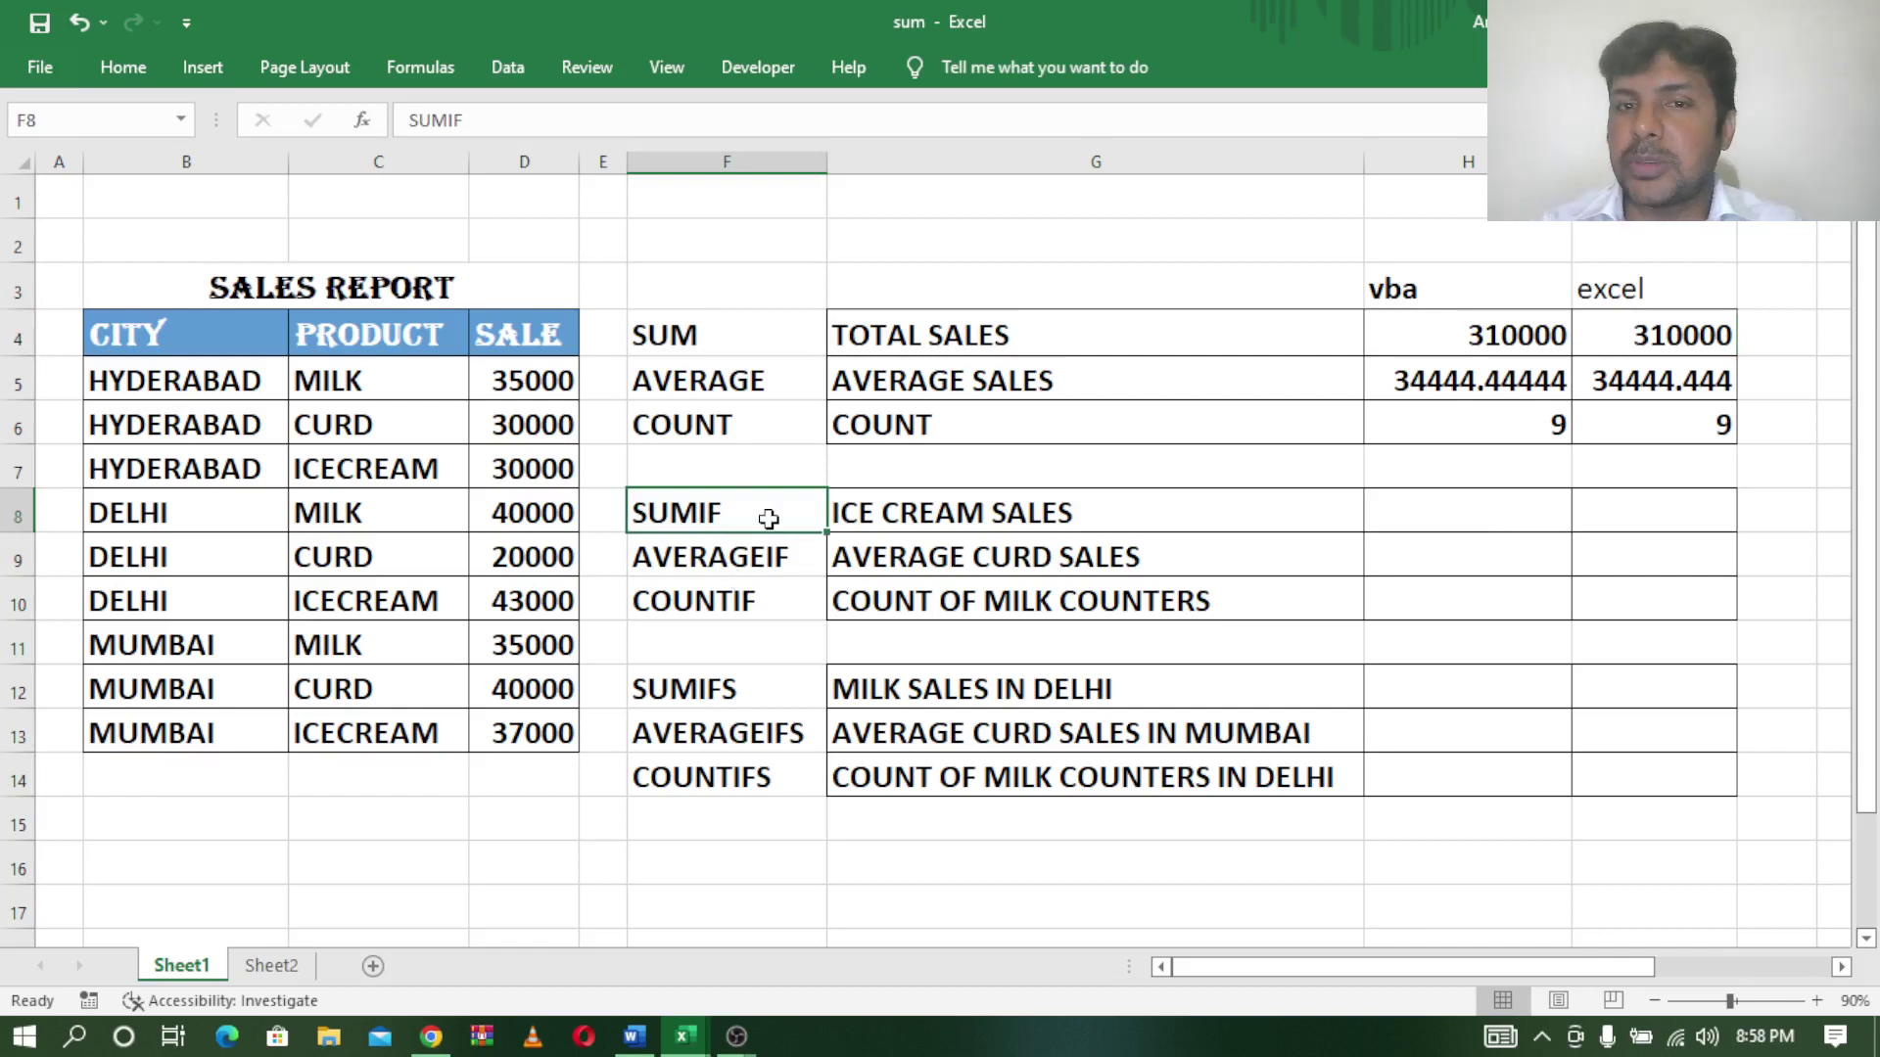
{"action": "left_click", "coordinate": [974, 505]}
{"action": "left_click_drag", "start_coordinate": [529, 380], "coordinate": [538, 749]}
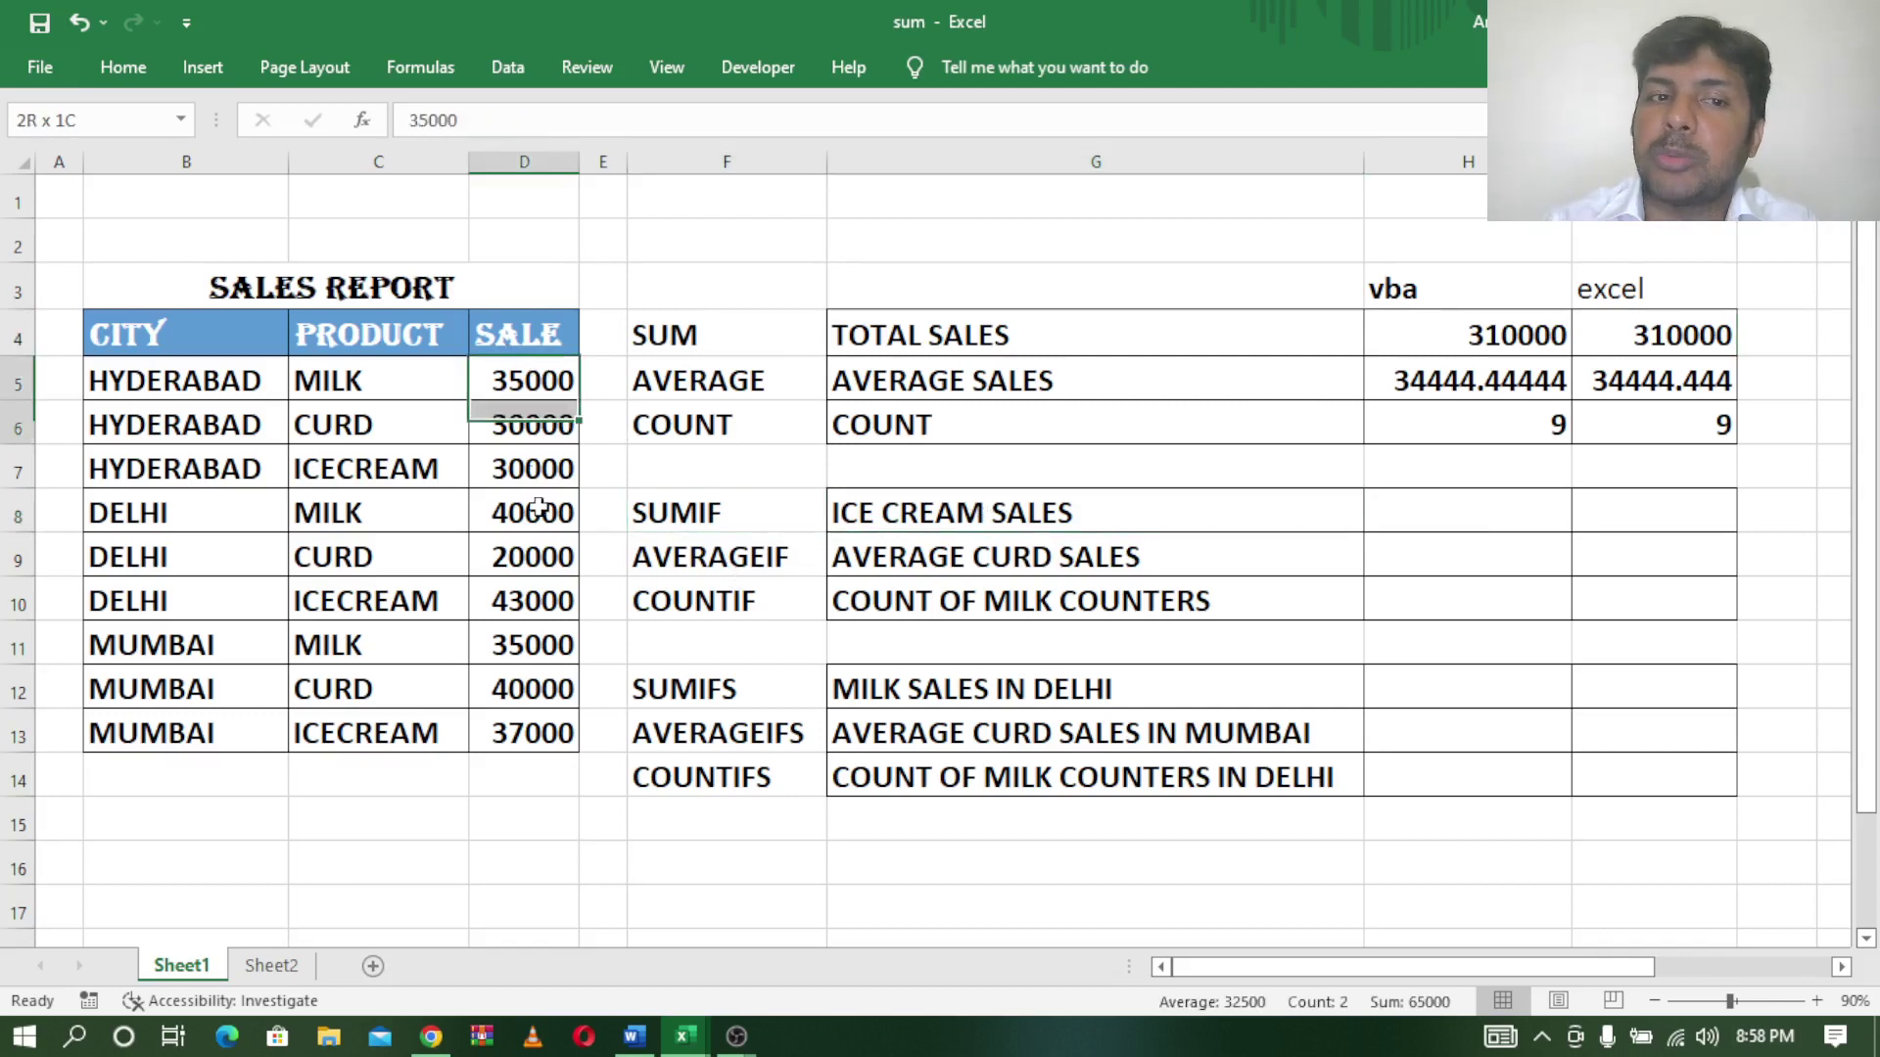
{"action": "left_click", "coordinate": [954, 511]}
{"action": "left_click_drag", "start_coordinate": [365, 470], "coordinate": [524, 468]}
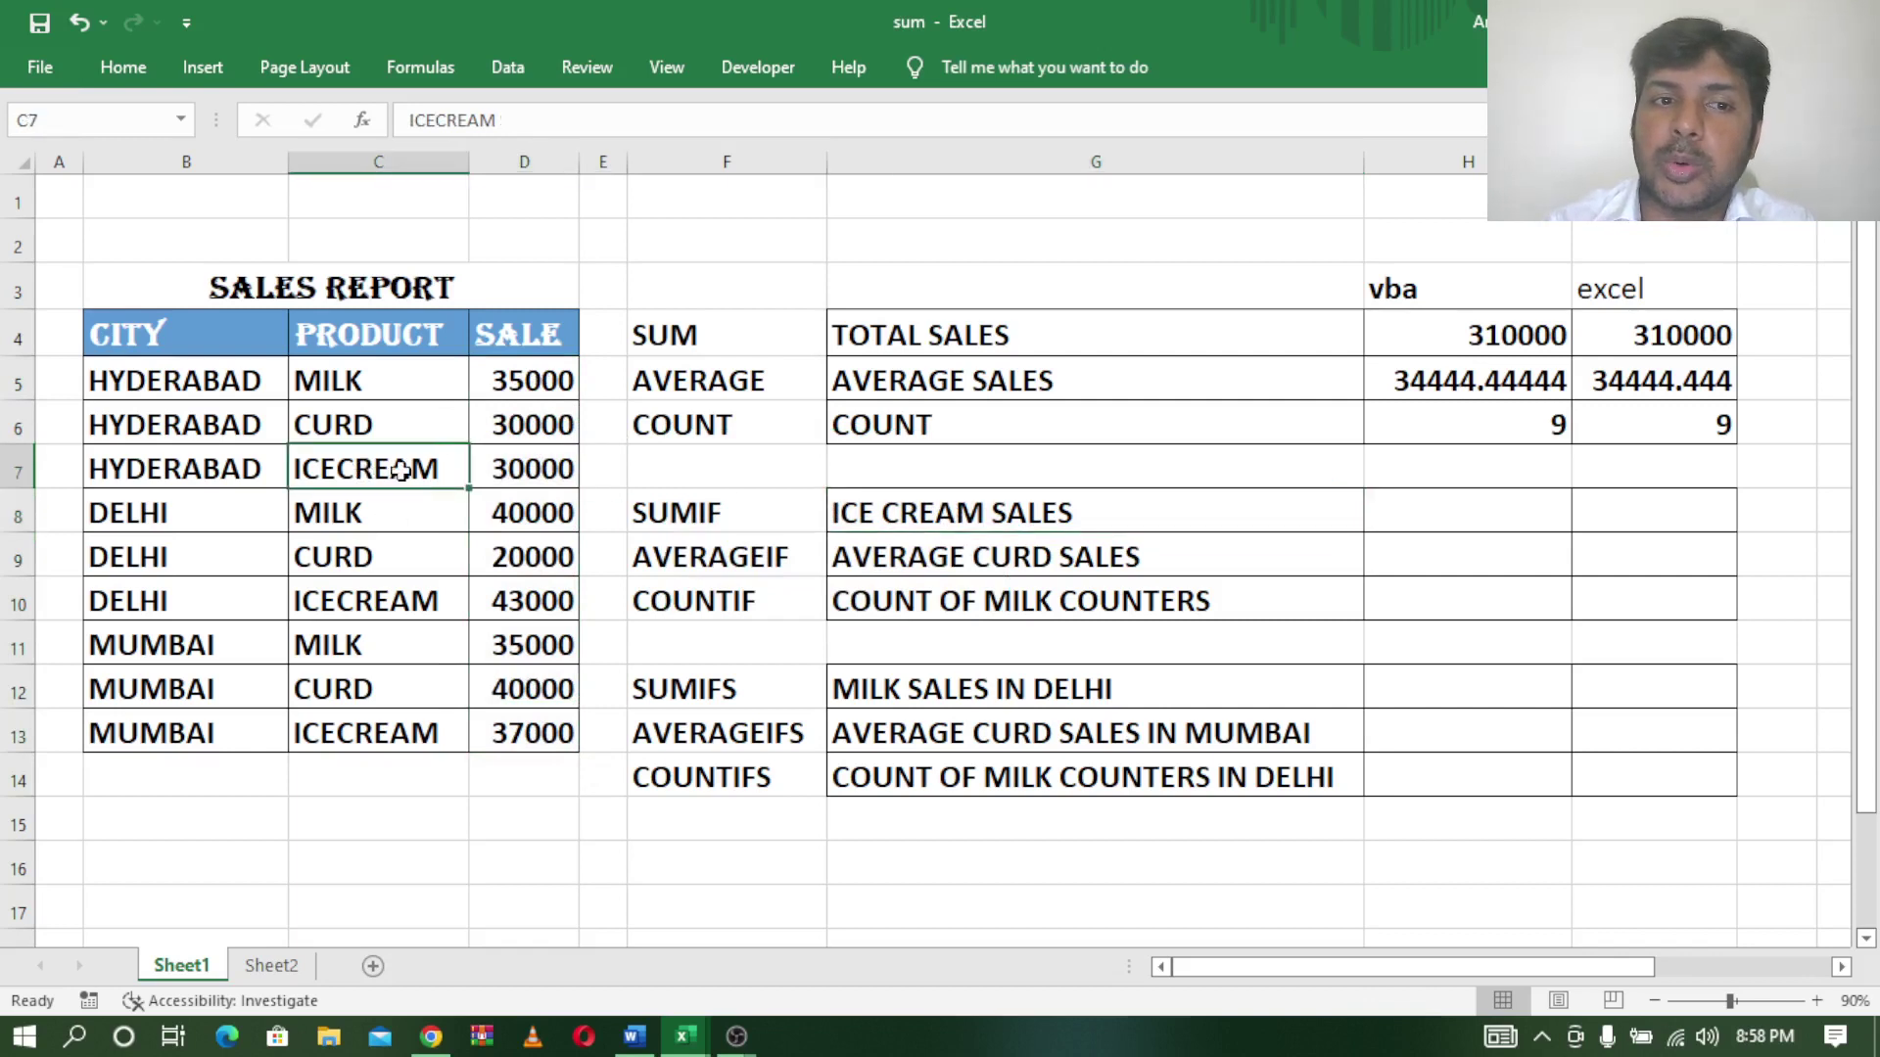
{"action": "left_click_drag", "start_coordinate": [388, 593], "coordinate": [529, 599]}
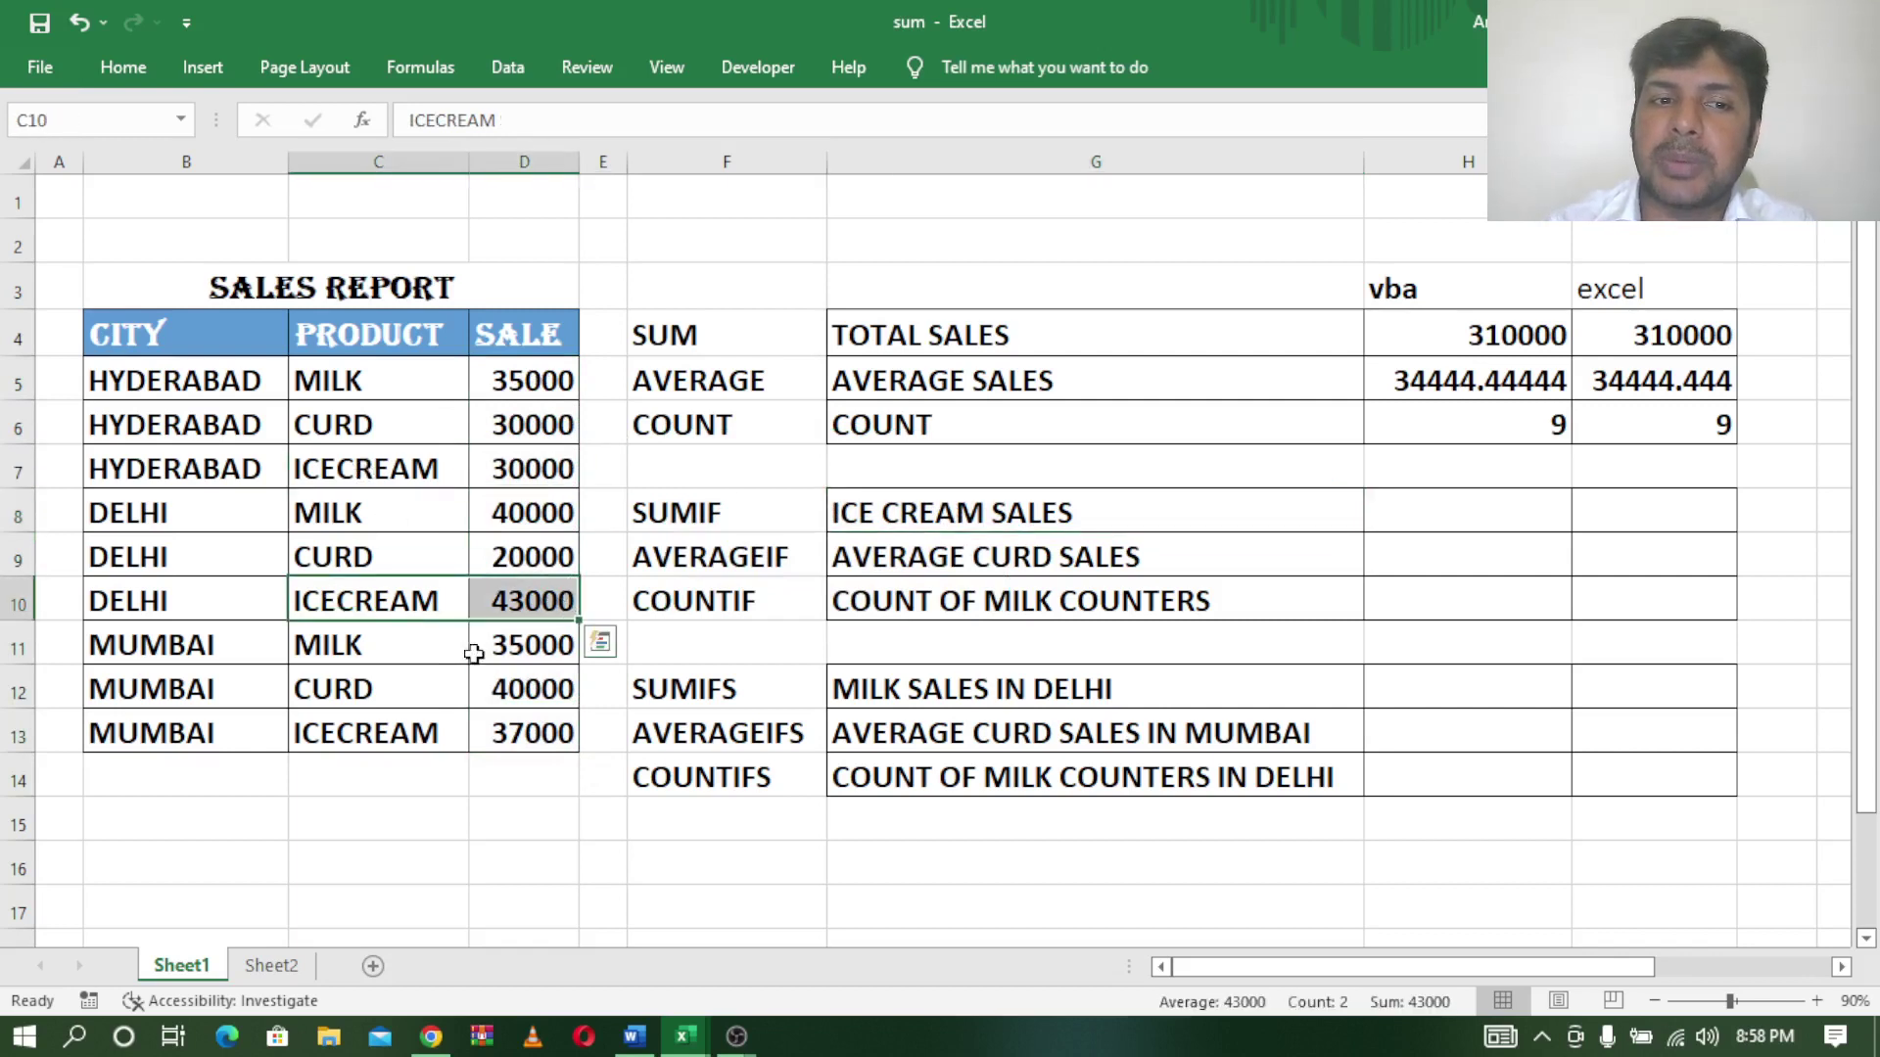
{"action": "left_click_drag", "start_coordinate": [333, 736], "coordinate": [525, 742]}
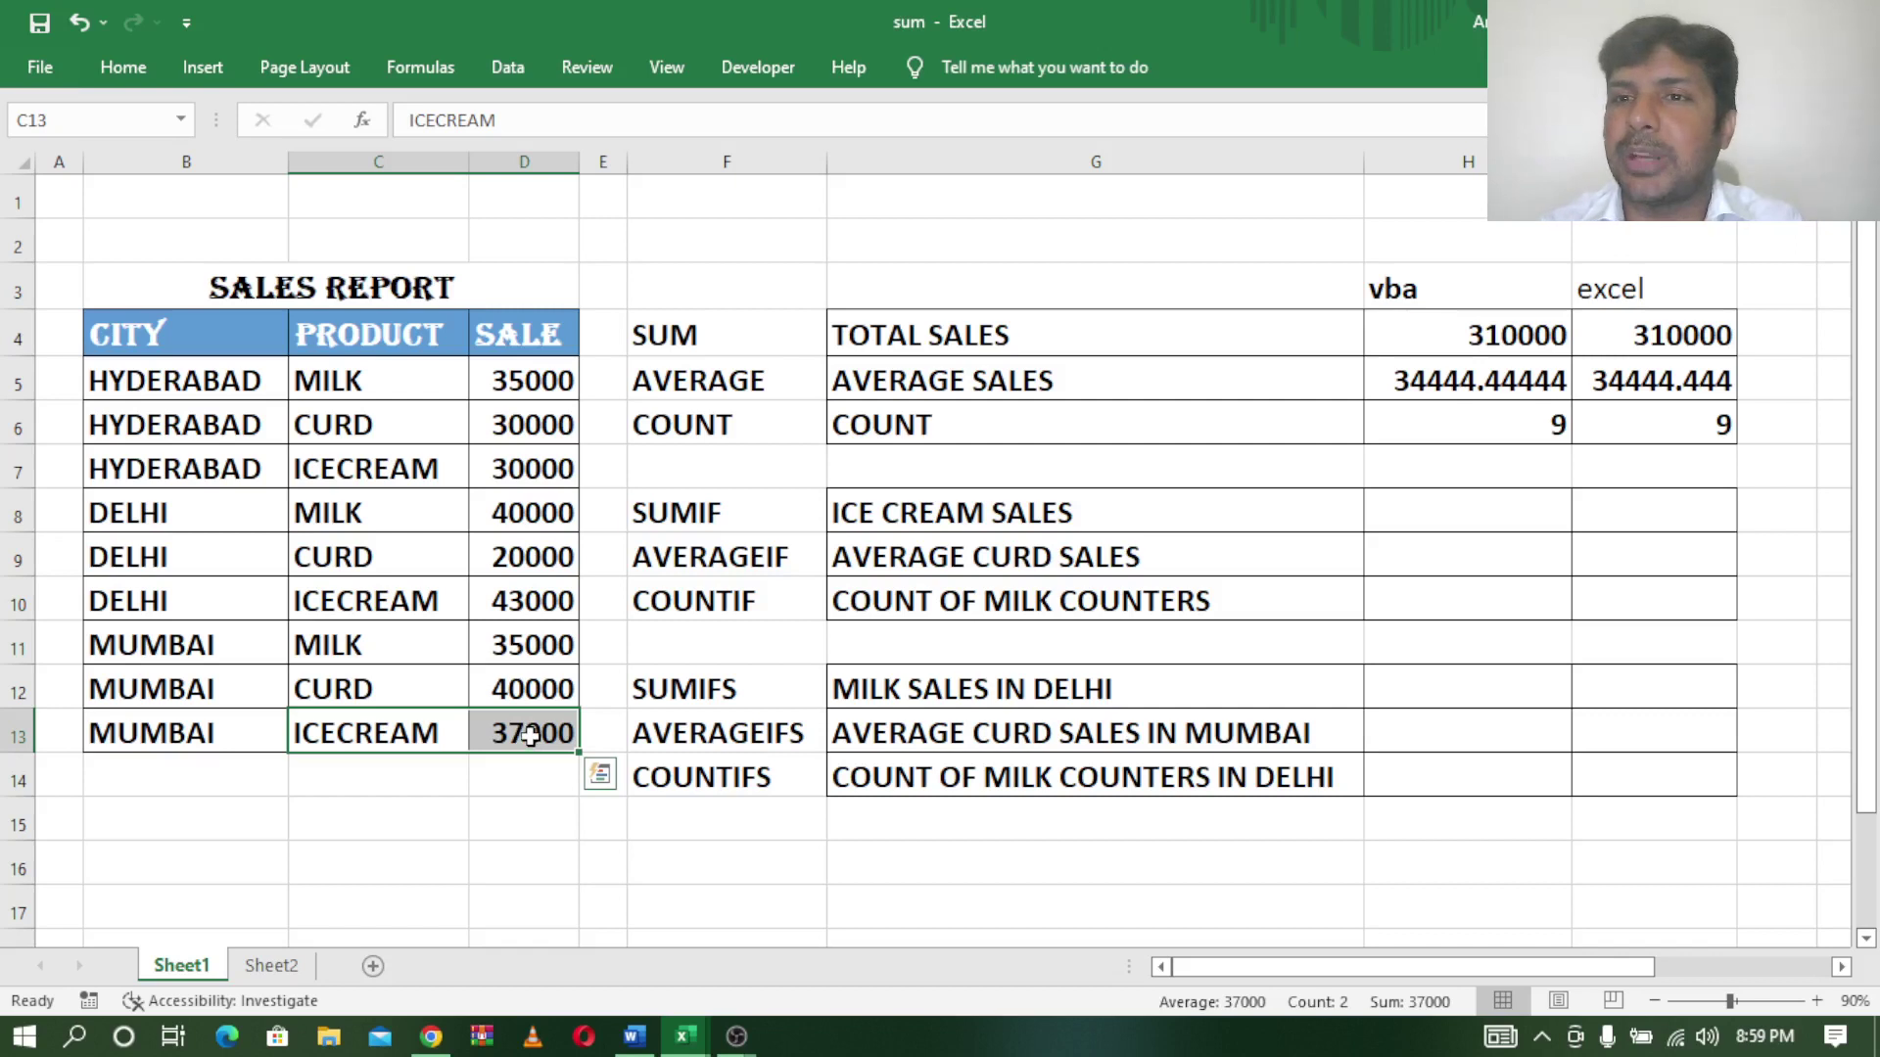
{"action": "left_click", "coordinate": [1478, 518]}
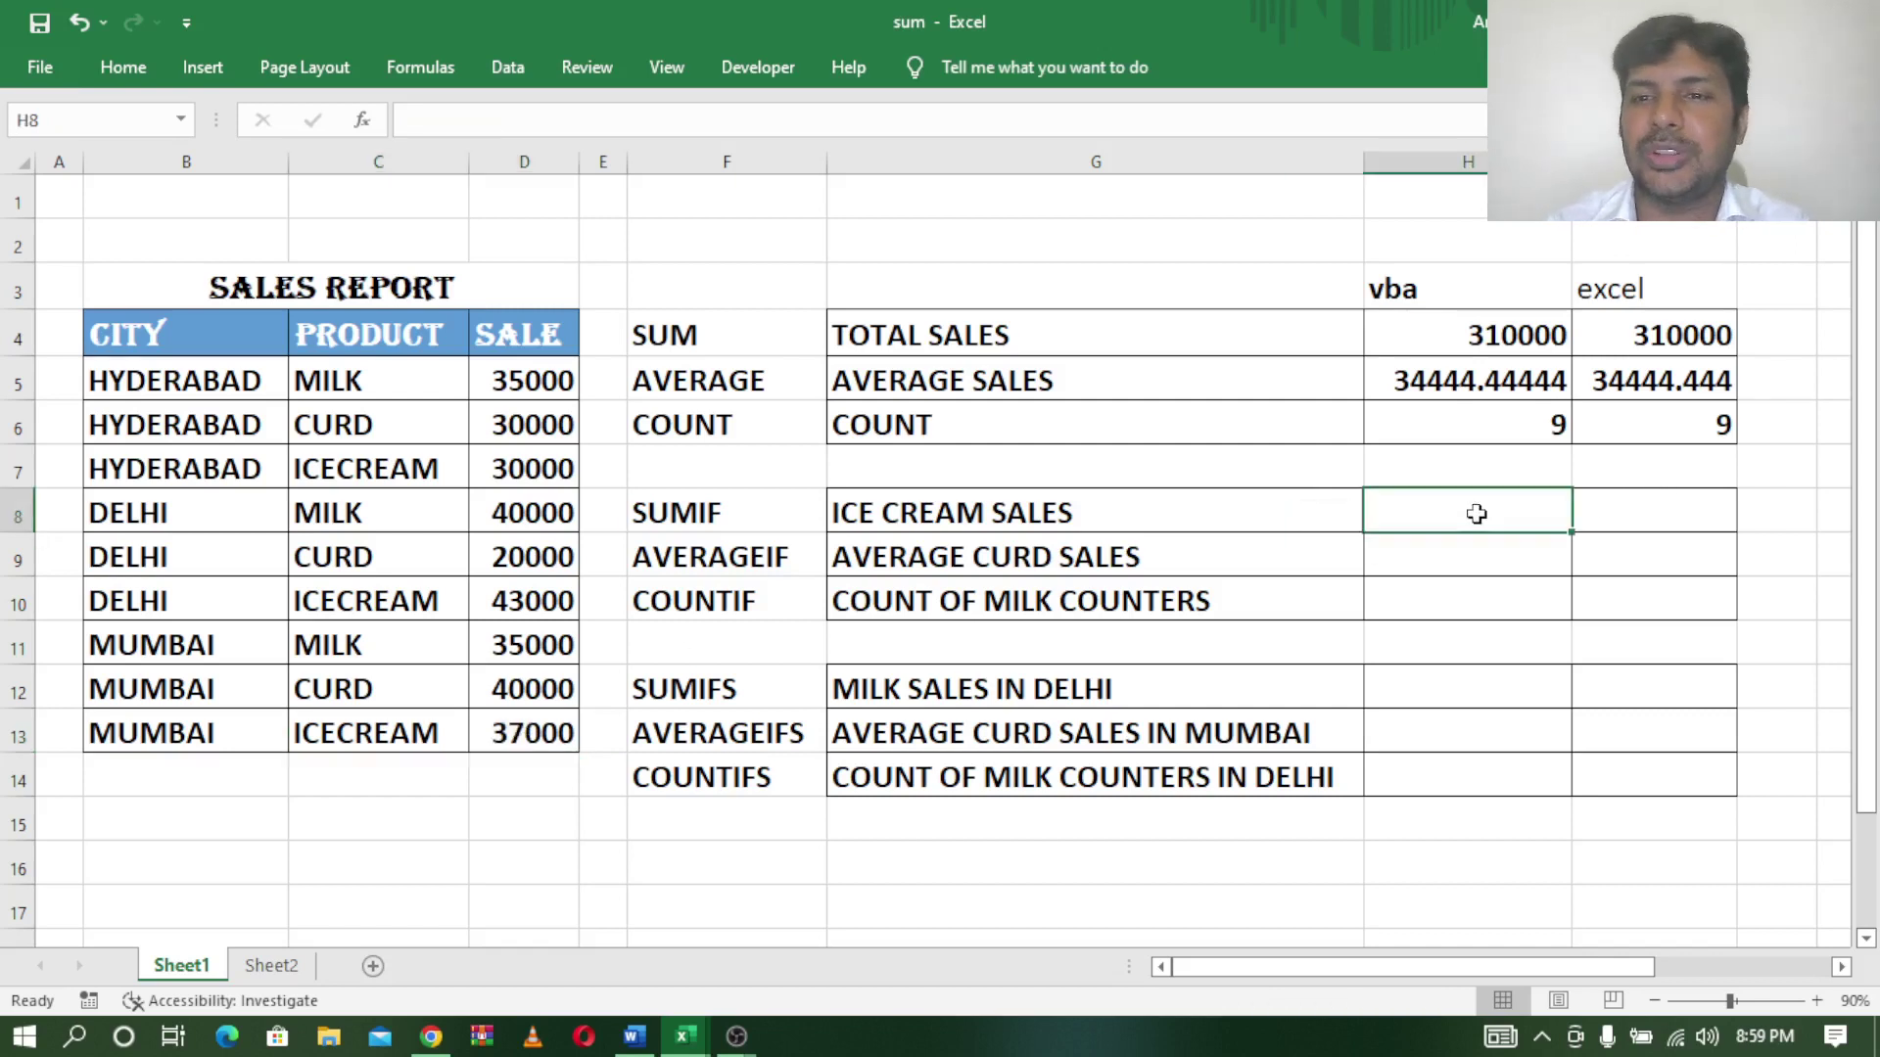
Start a SUMIF formula in I8 and check the formula notes in Word.
{"action": "left_click", "coordinate": [1617, 521]}
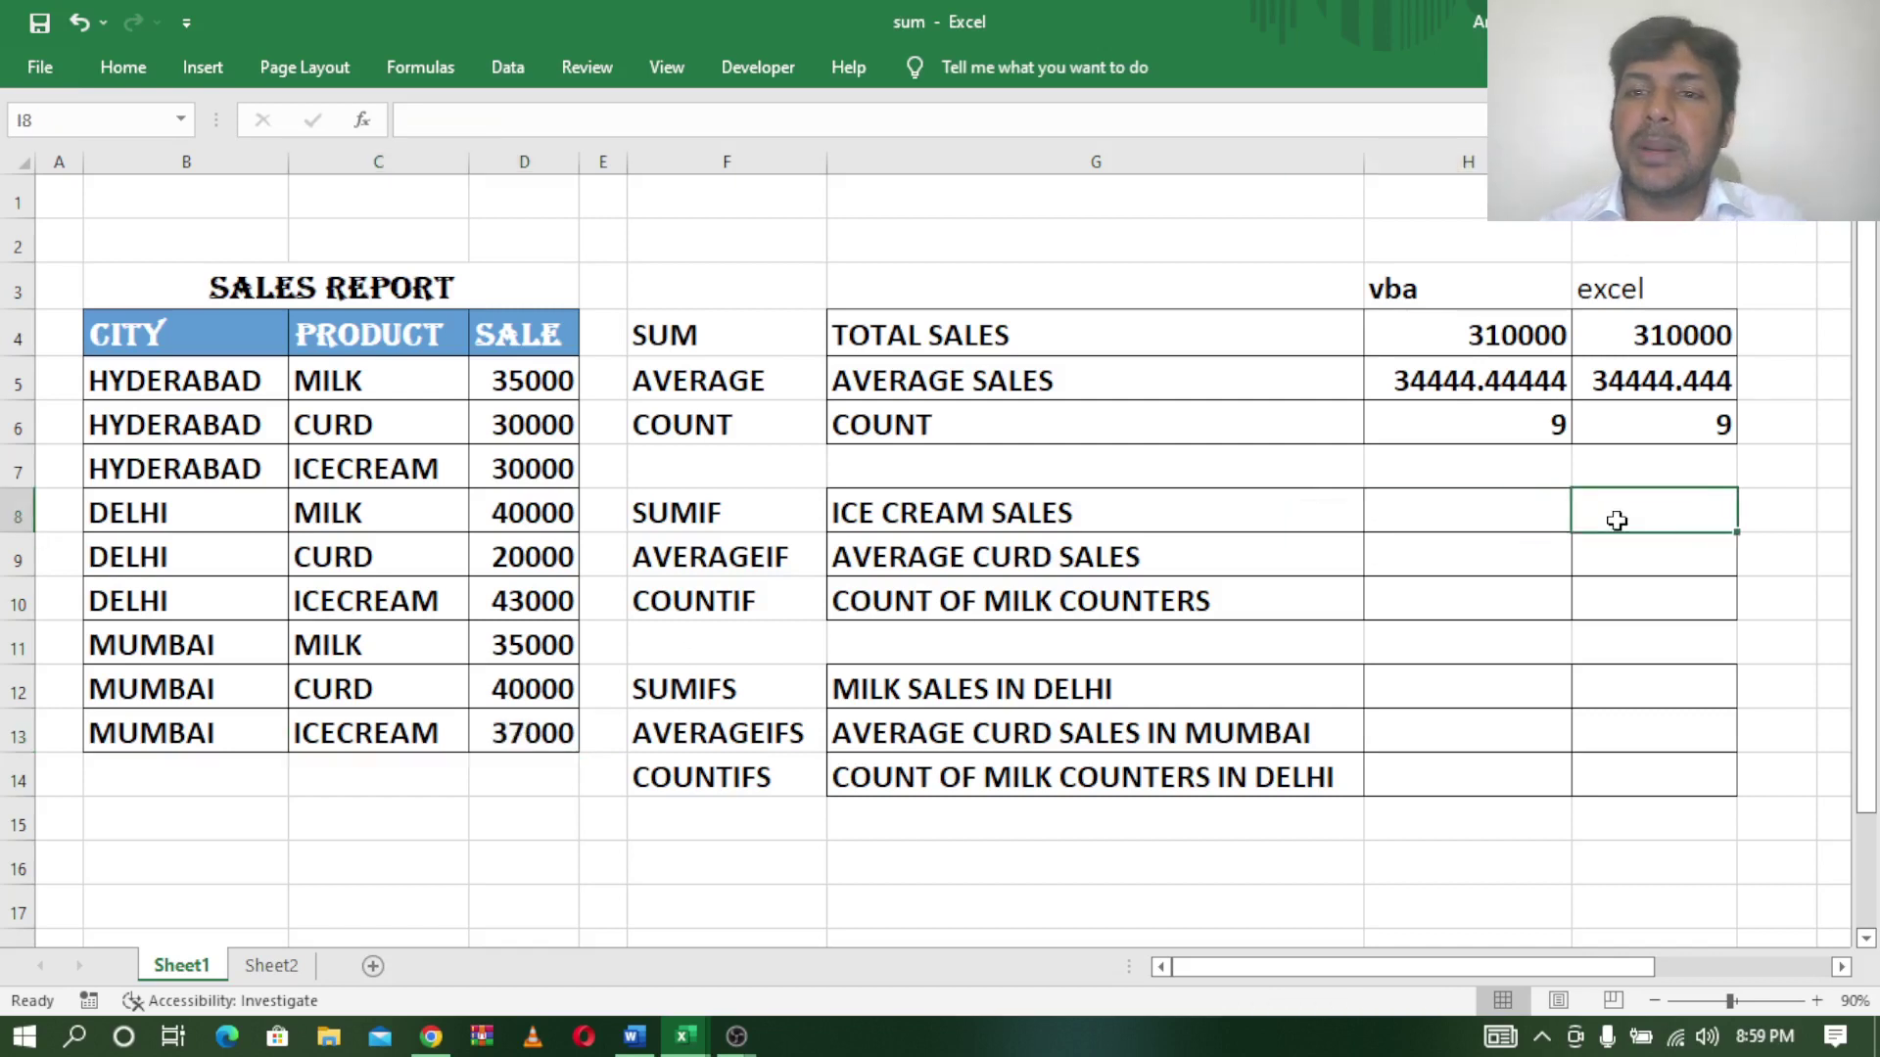
{"action": "type", "text": "=su"}
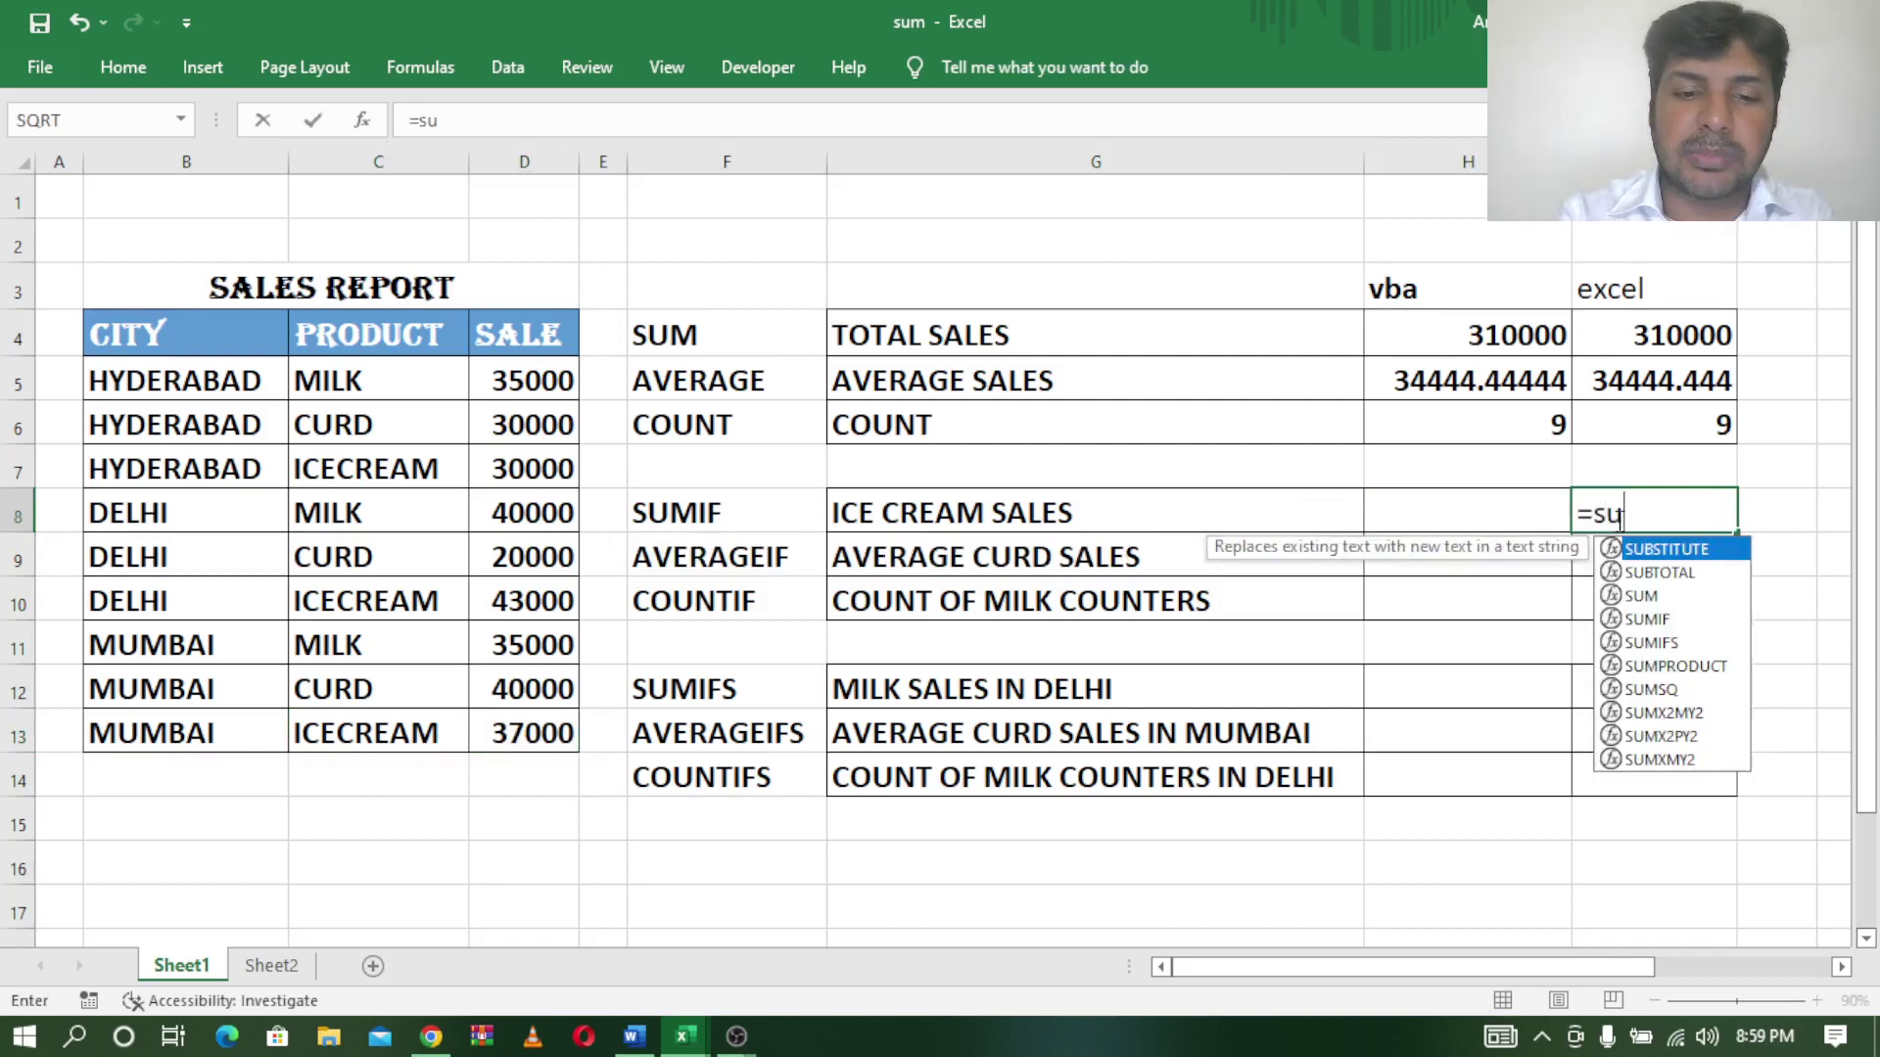
{"action": "type", "text": "mif"}
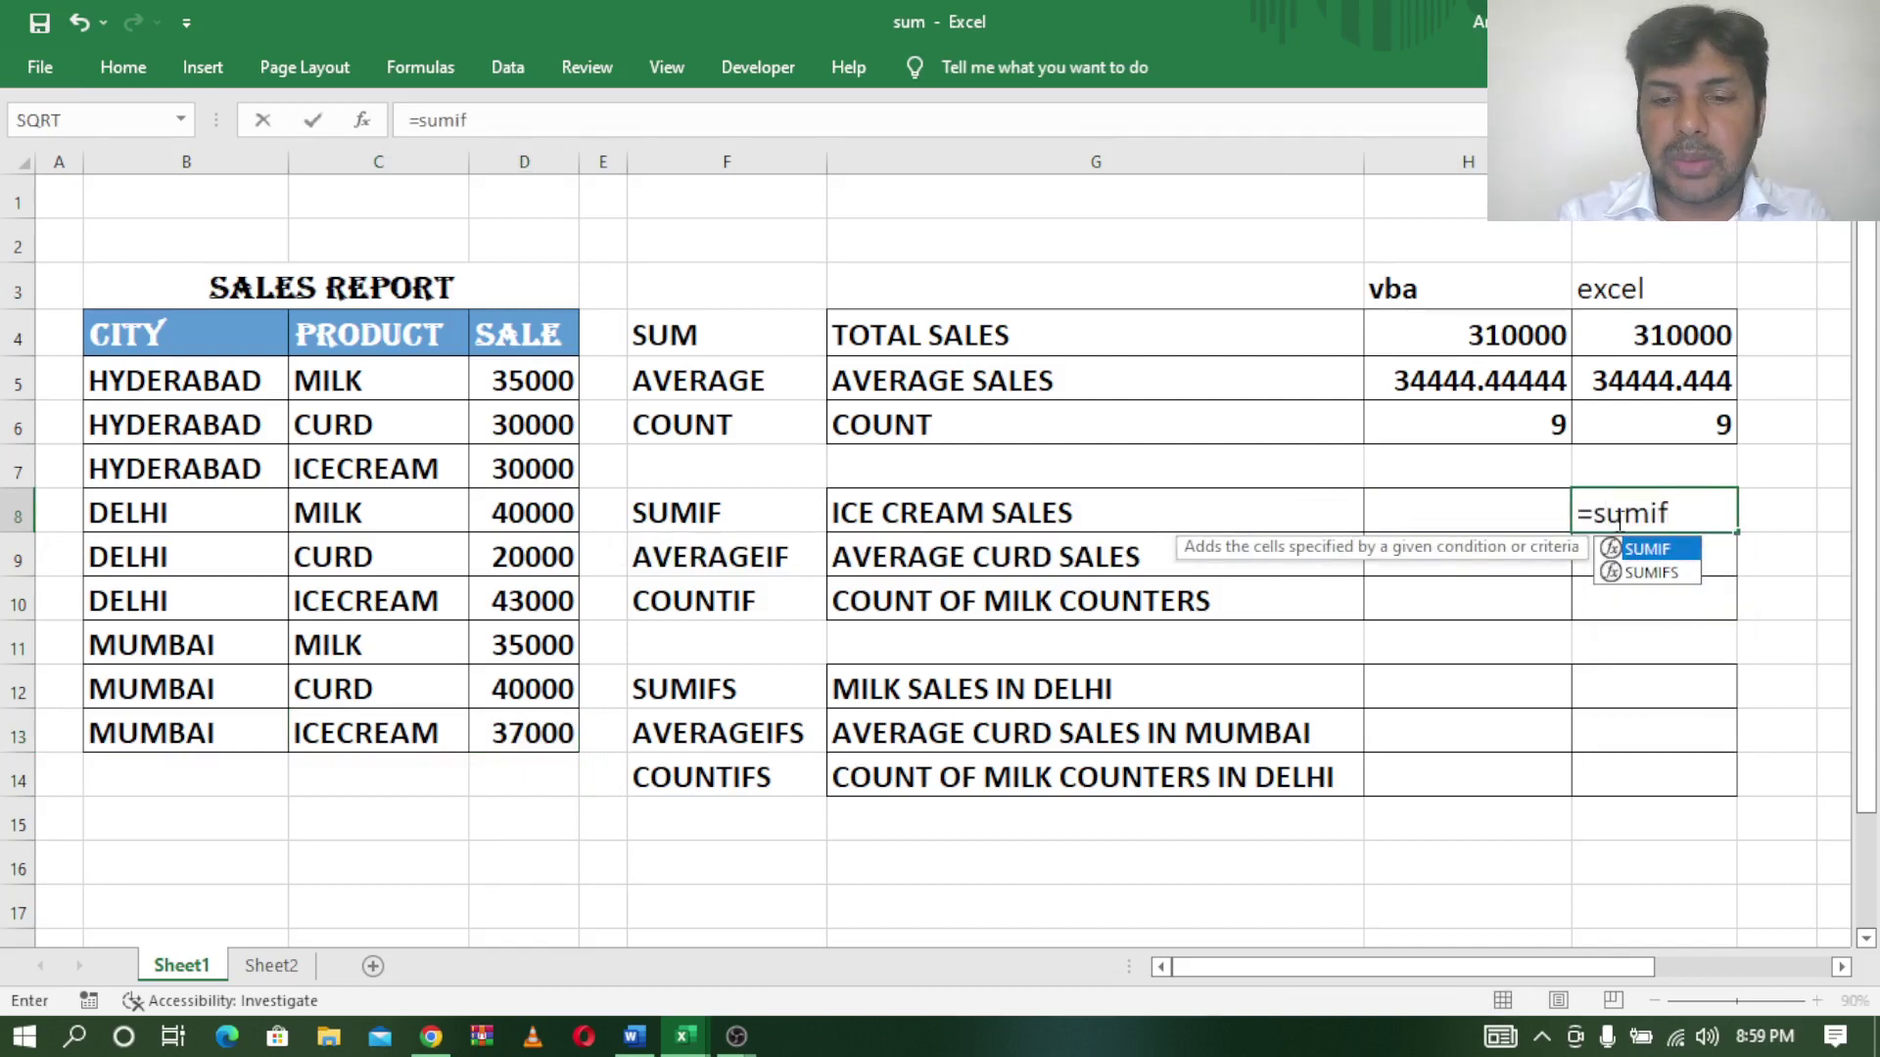
{"action": "type", "text": "("}
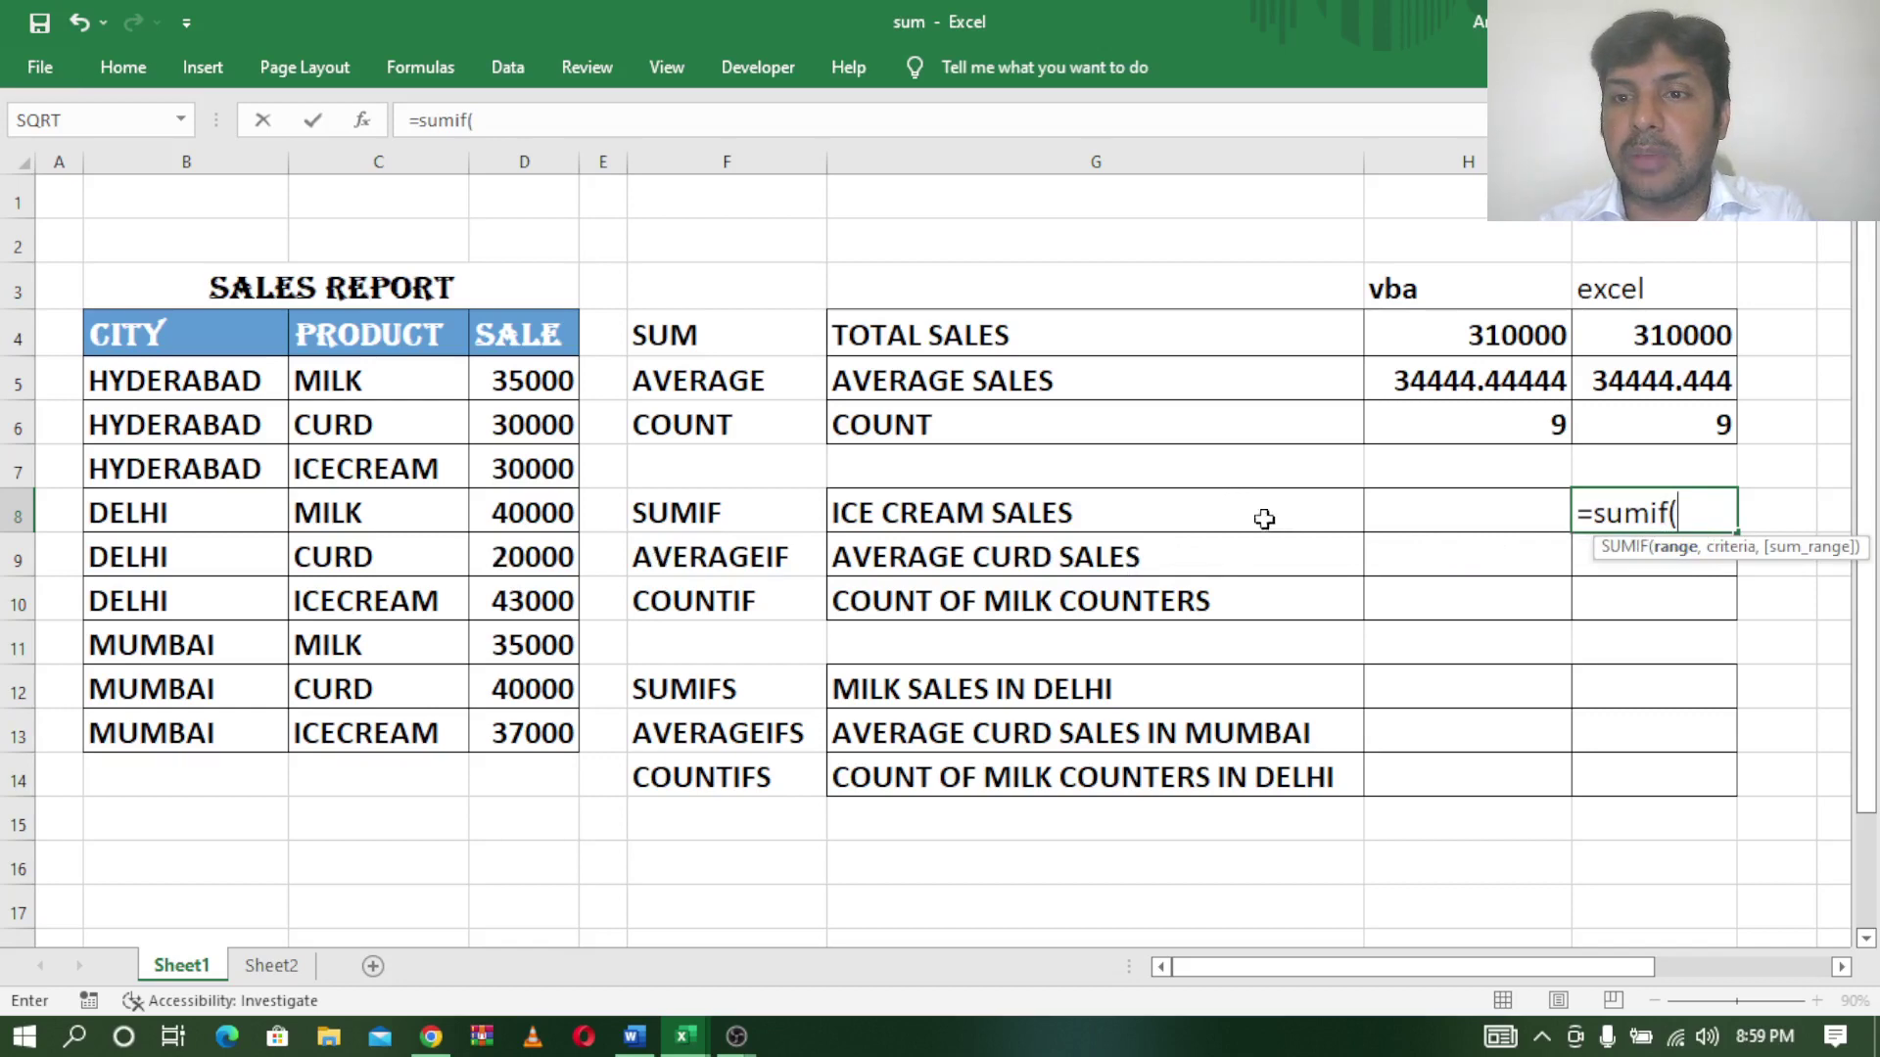
{"action": "left_click", "coordinate": [635, 1036]}
{"action": "left_click_drag", "start_coordinate": [1870, 362], "coordinate": [1870, 470]}
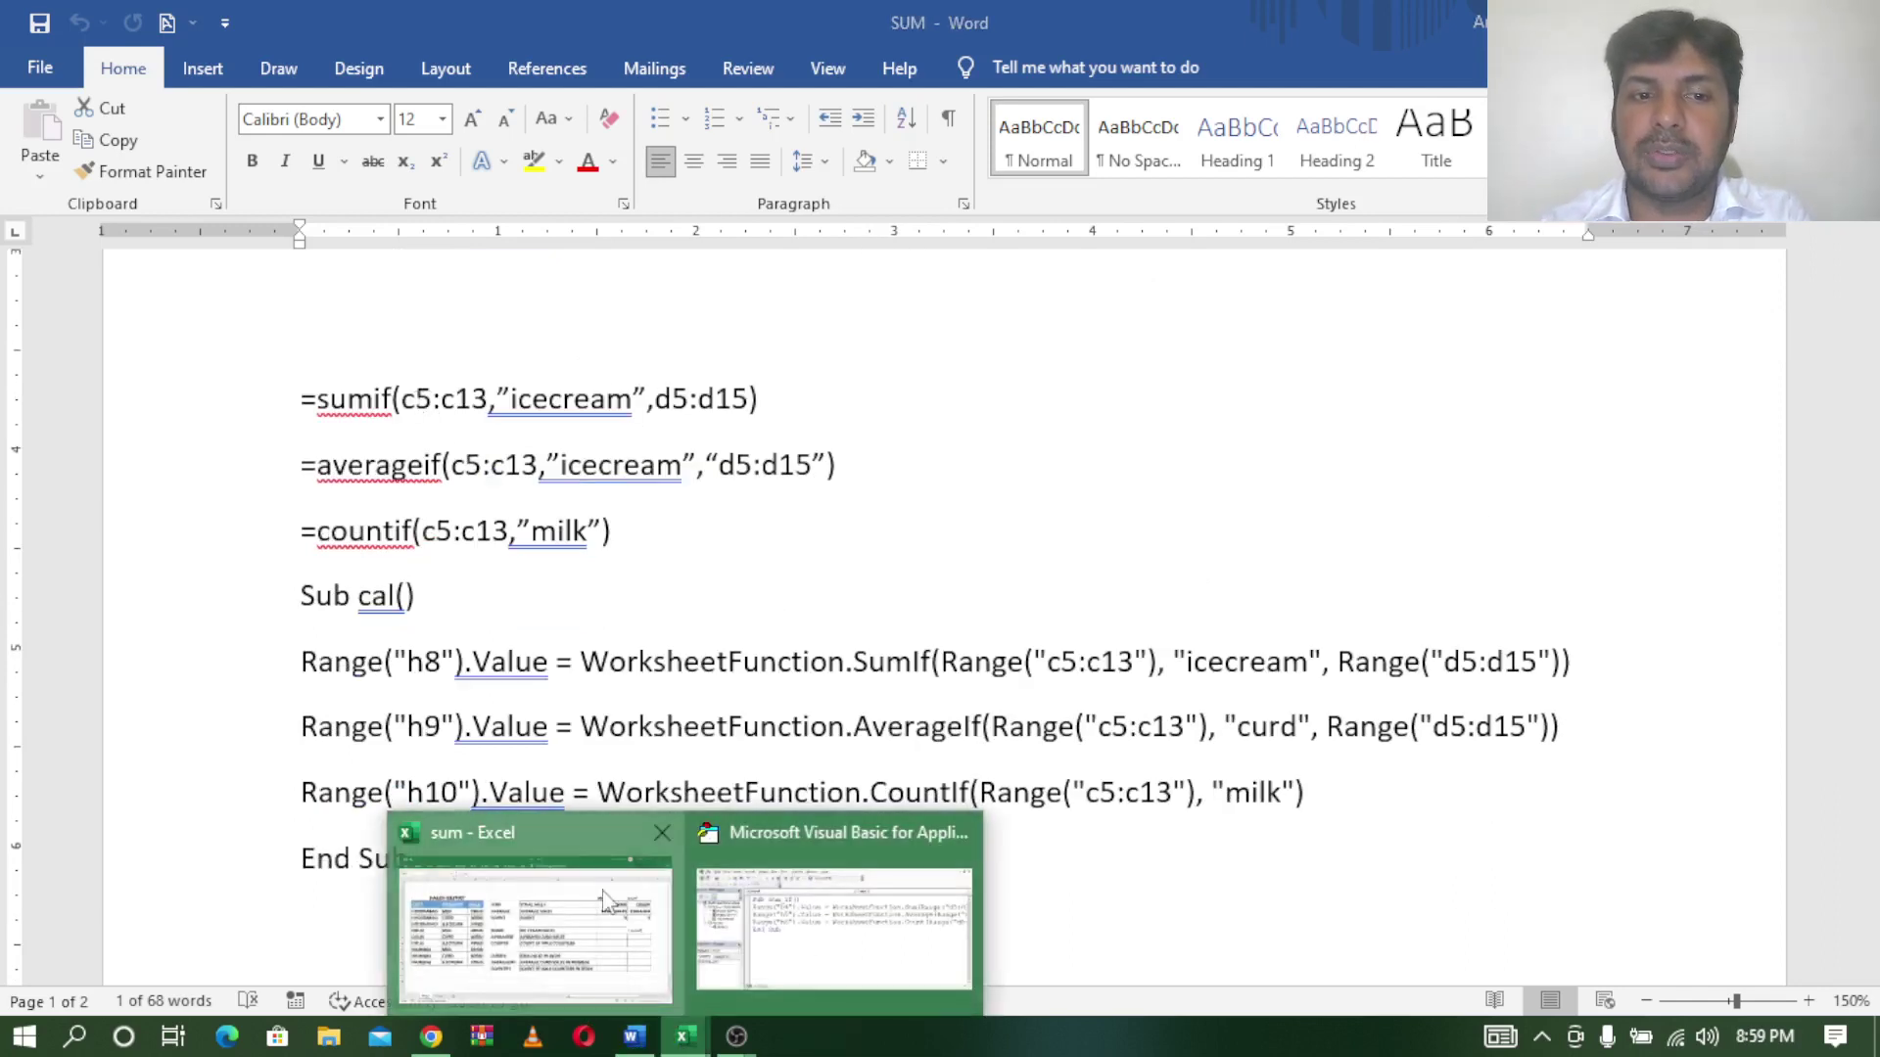
{"action": "left_click", "coordinate": [536, 930]}
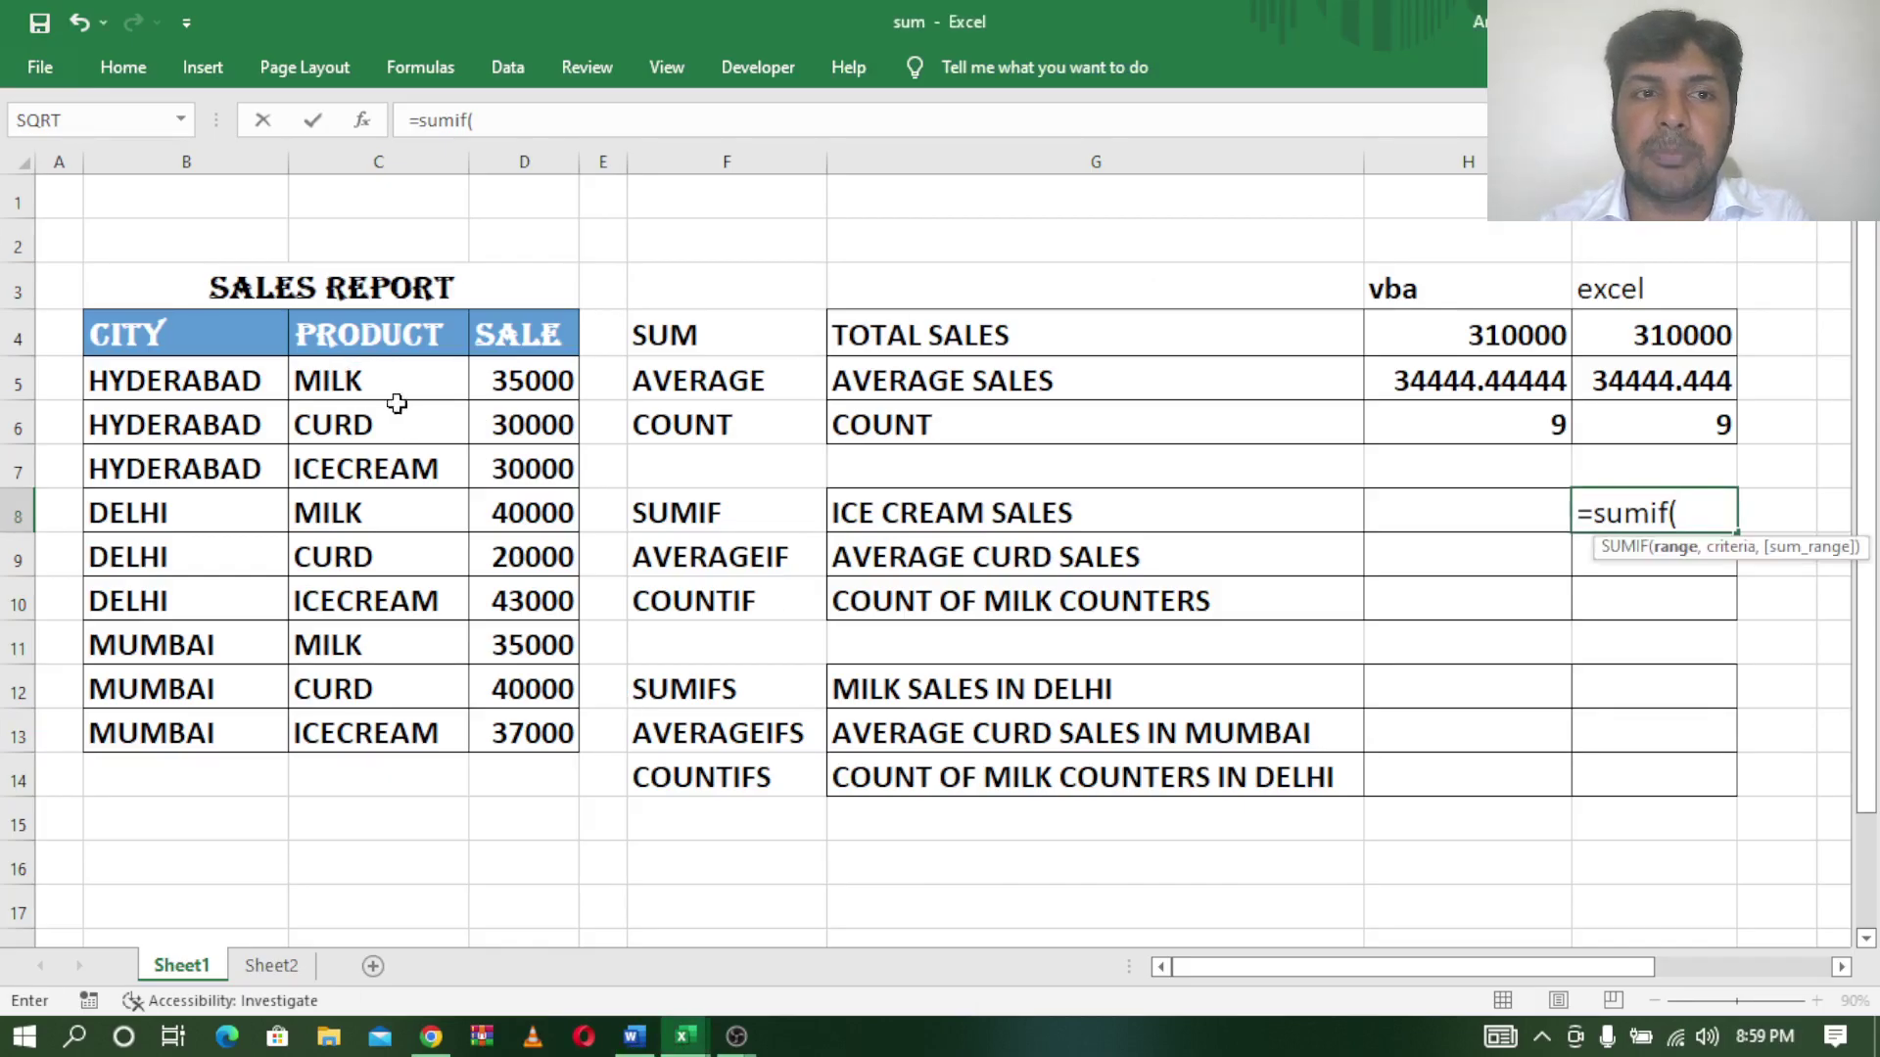
Complete =SUMIF(C5:C13,"icecream",D5:D13) in I8, giving 110000.
{"action": "left_click_drag", "start_coordinate": [392, 379], "coordinate": [377, 735]}
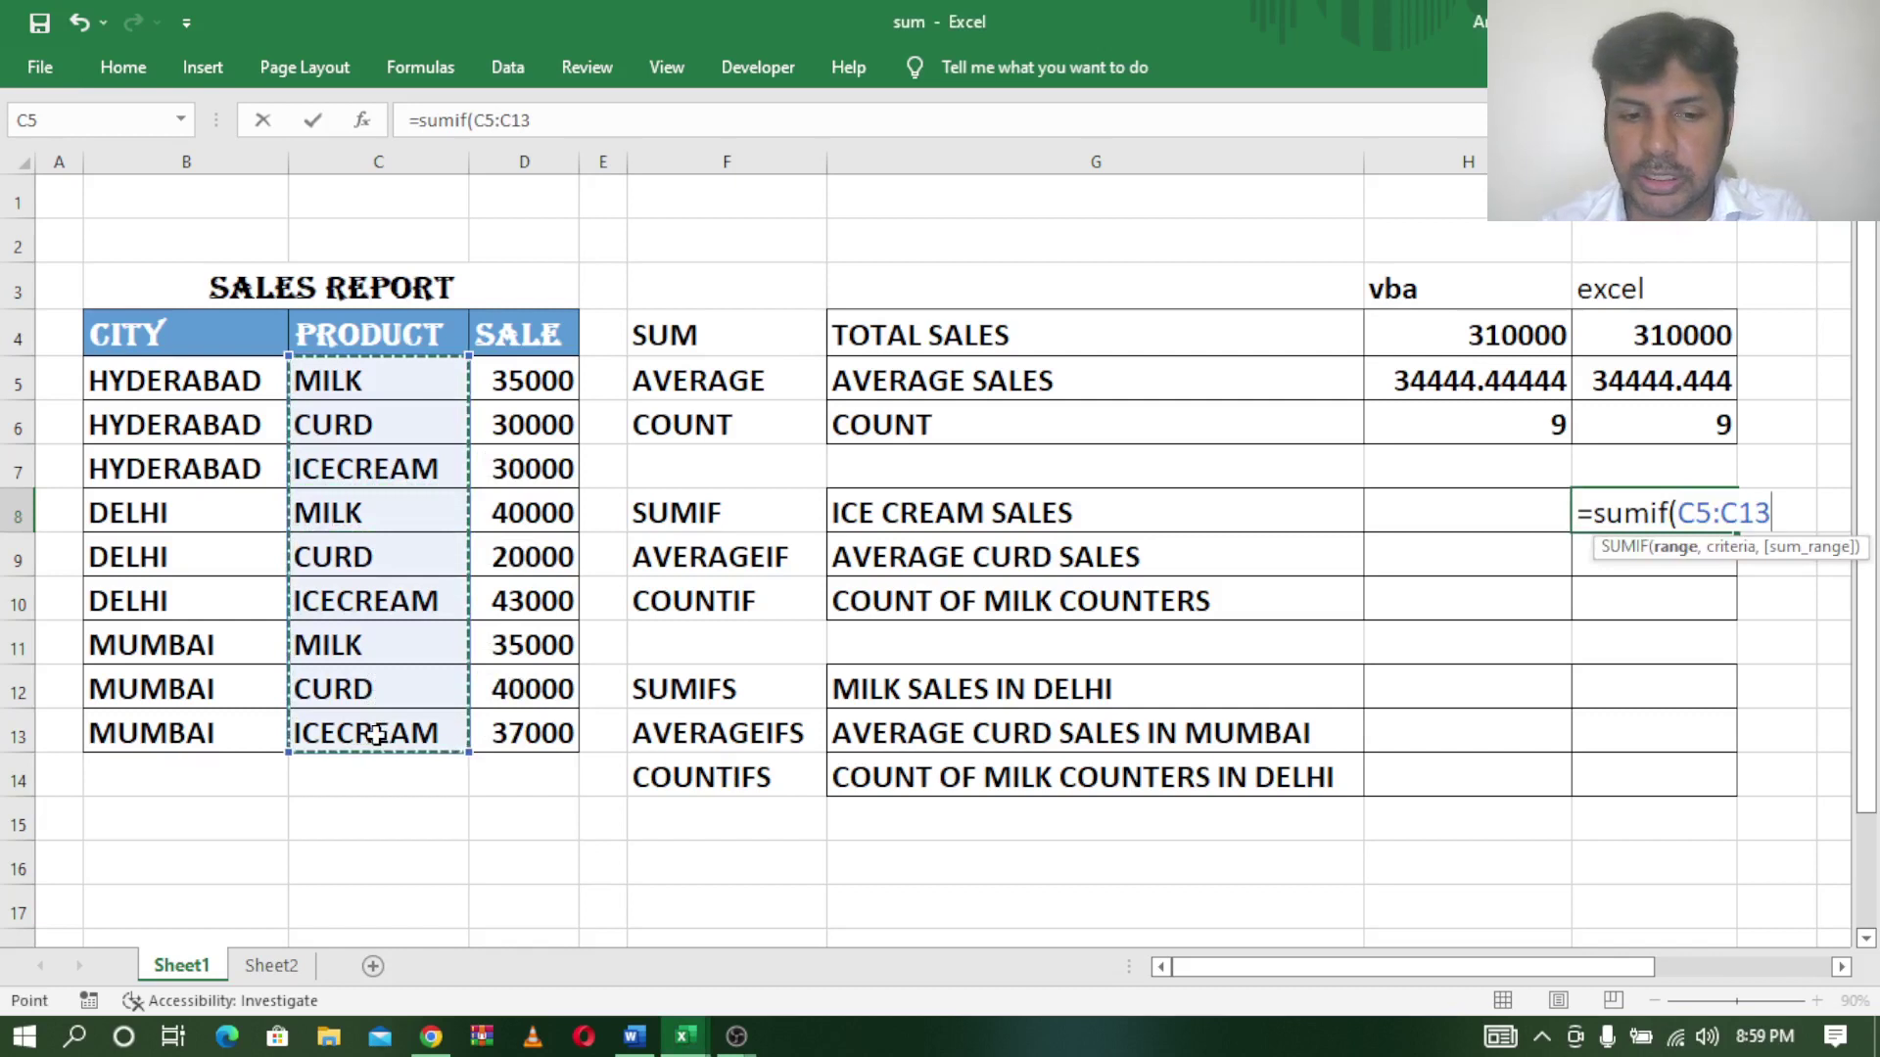
{"action": "type", "text": ",\""}
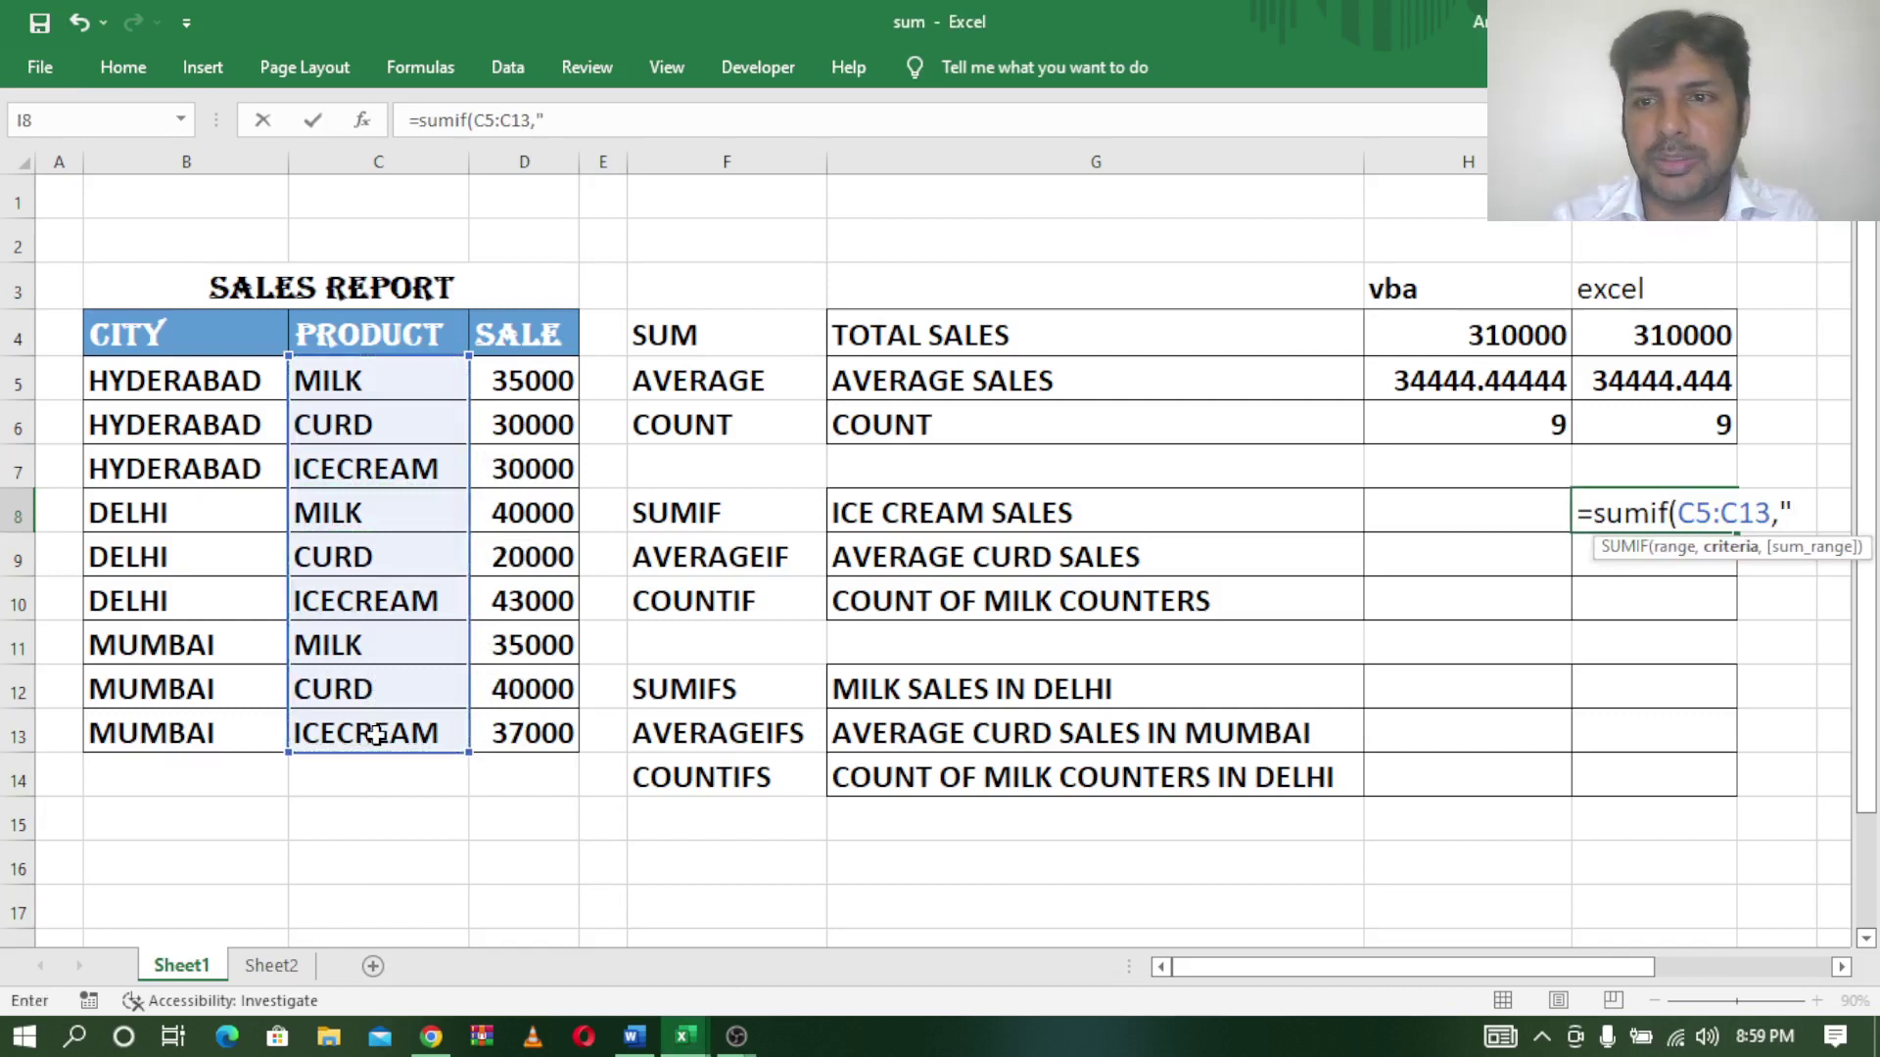
{"action": "type", "text": "i"}
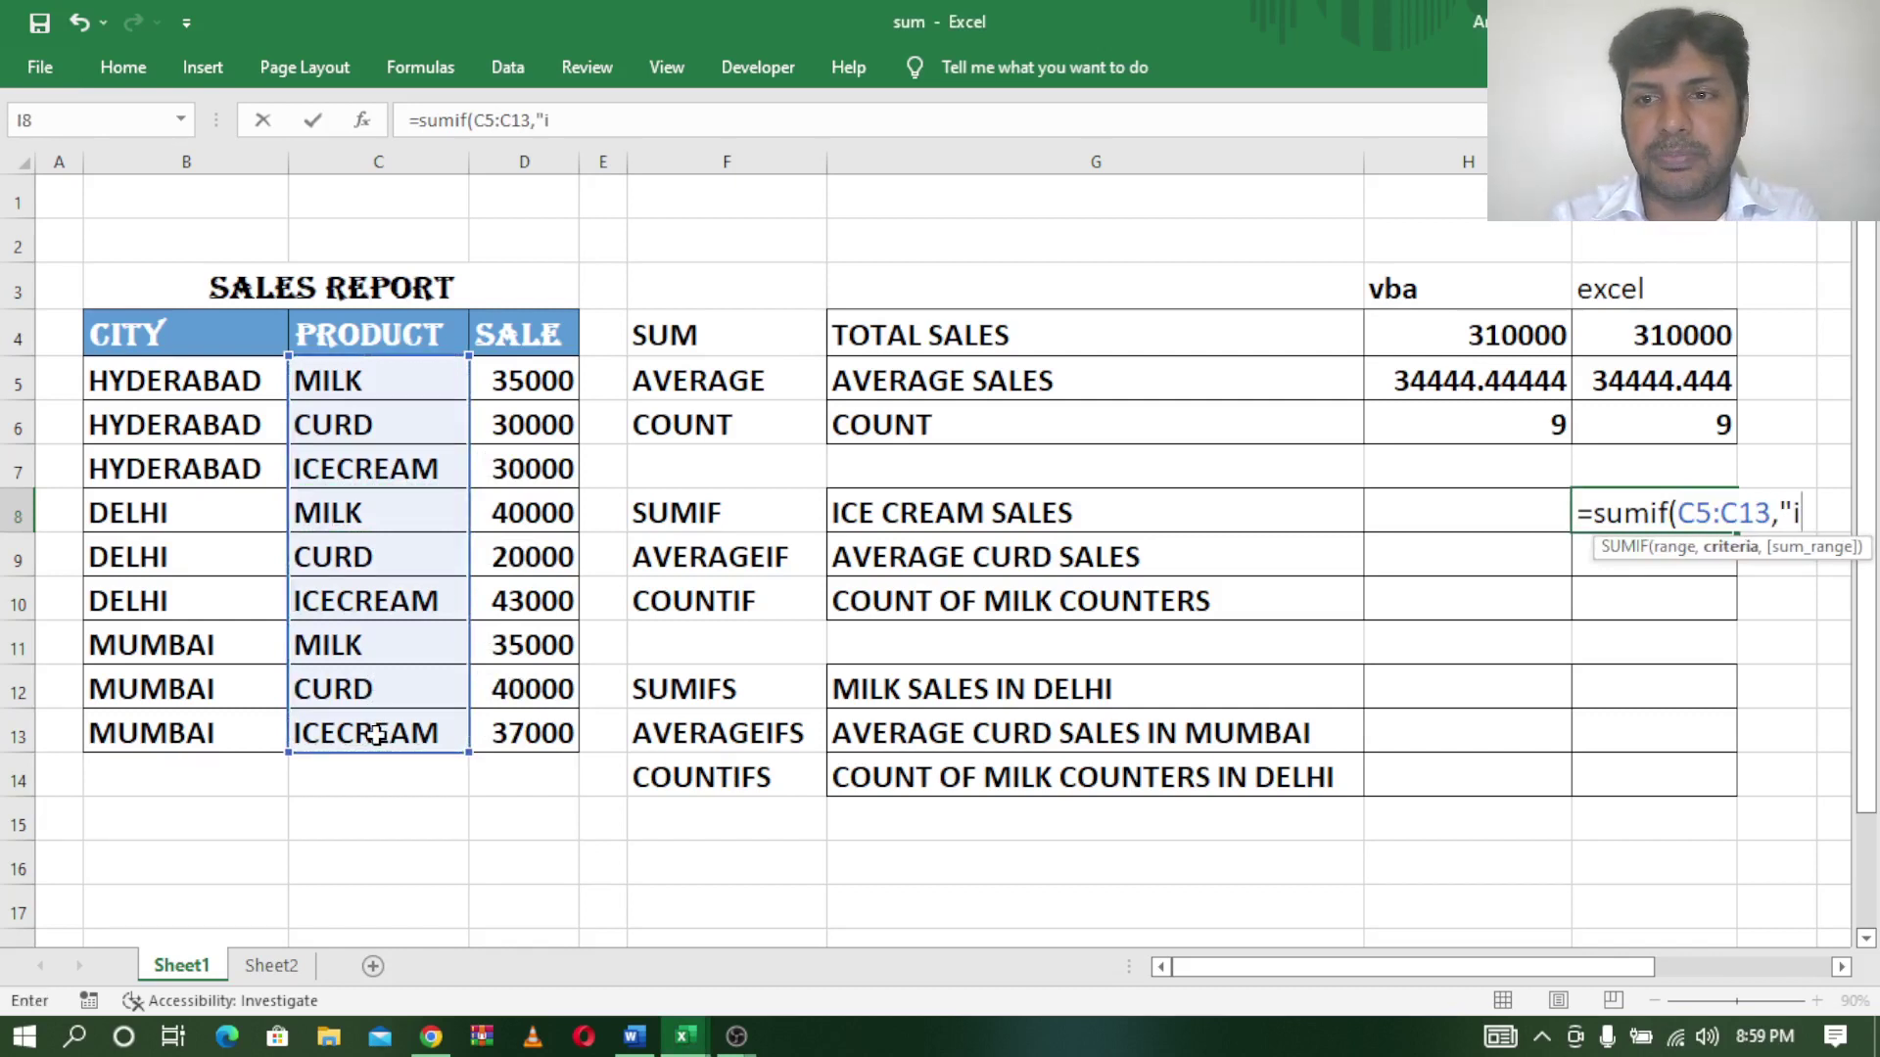
{"action": "type", "text": "cec"}
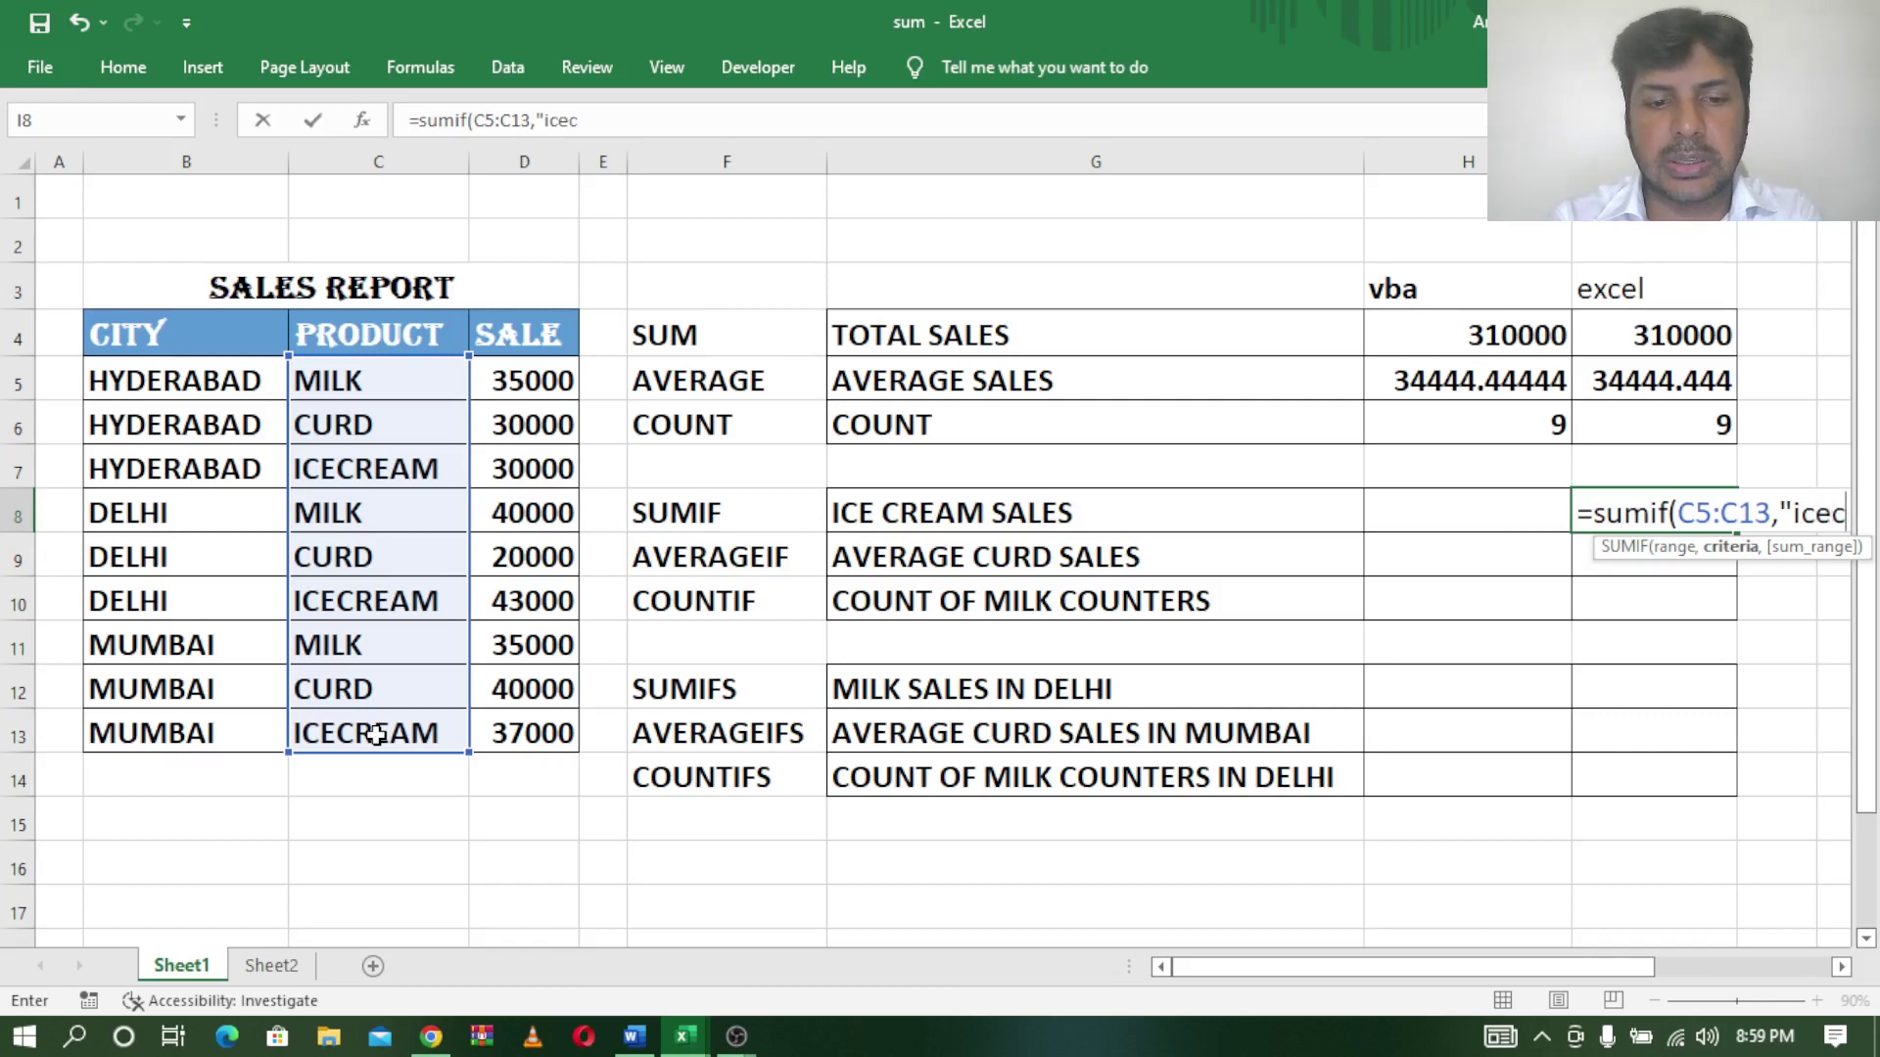
{"action": "type", "text": "ream\""}
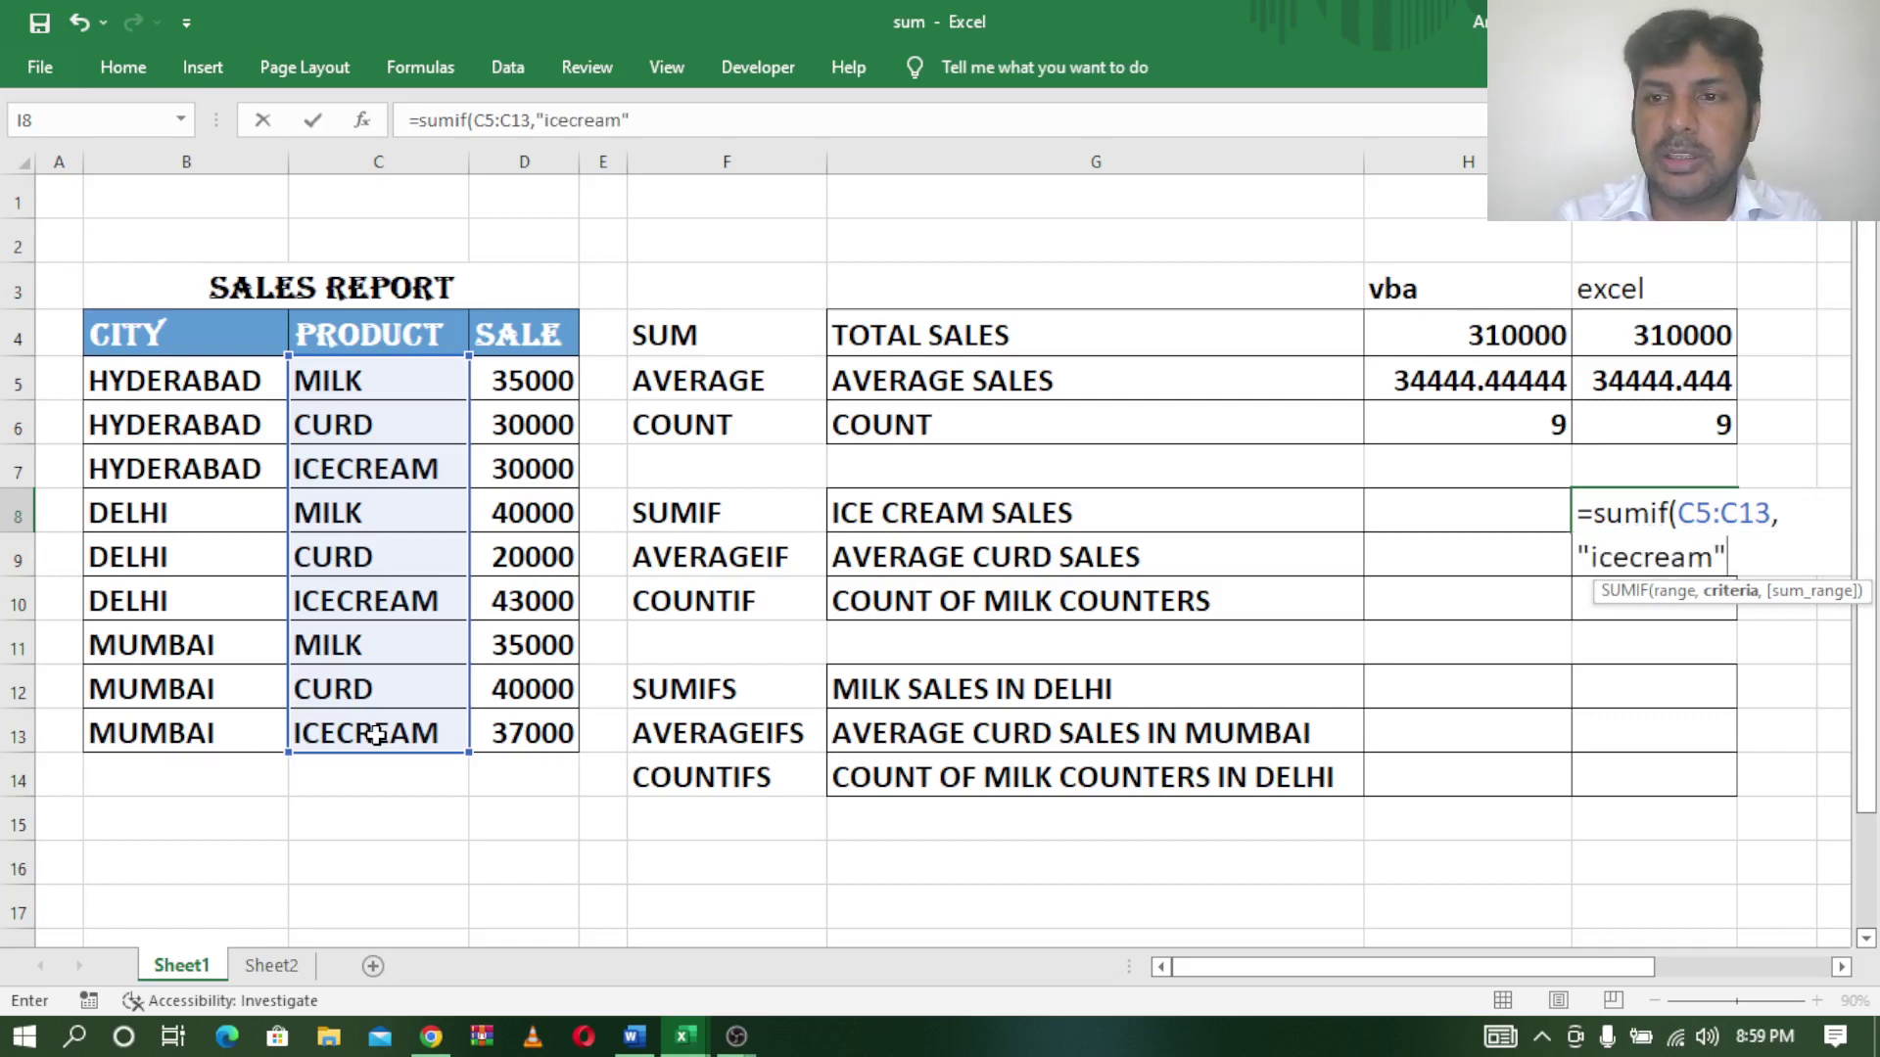
{"action": "type", "text": ","}
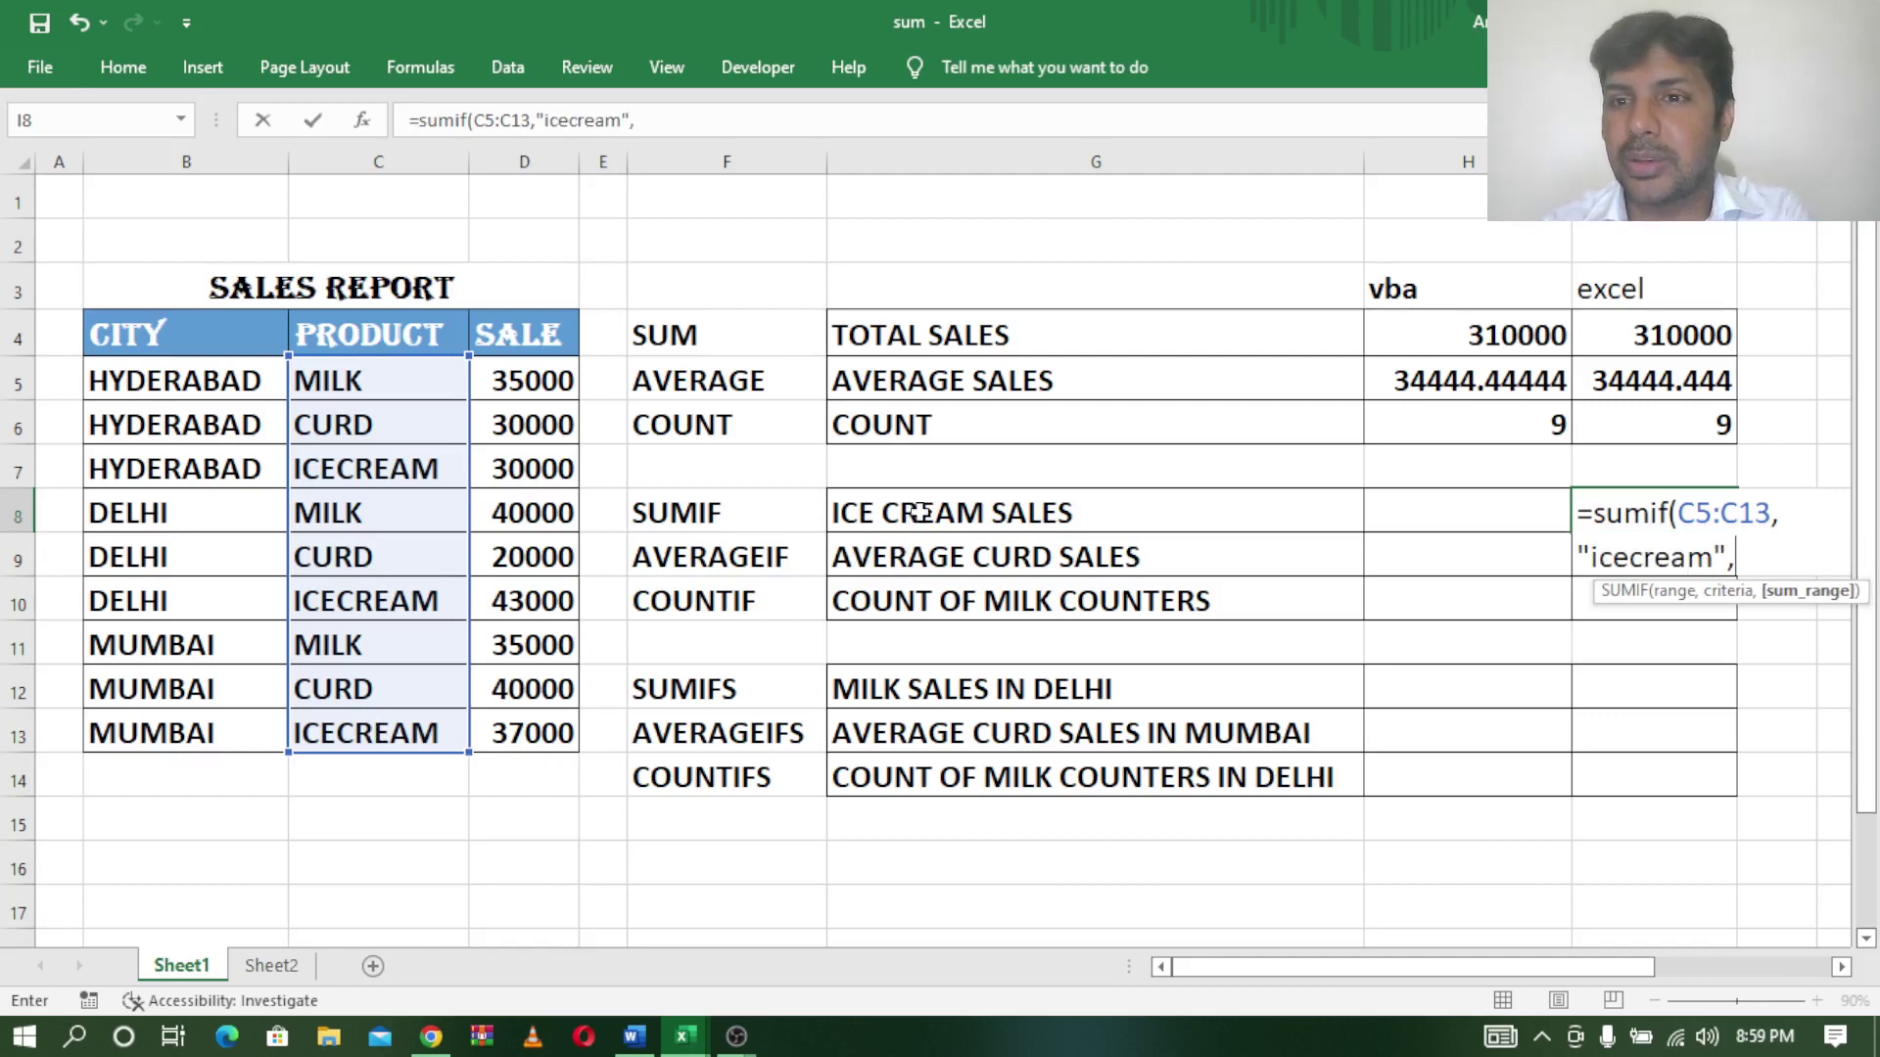
{"action": "left_click", "coordinate": [547, 376]}
{"action": "left_click_drag", "start_coordinate": [548, 376], "coordinate": [539, 730]}
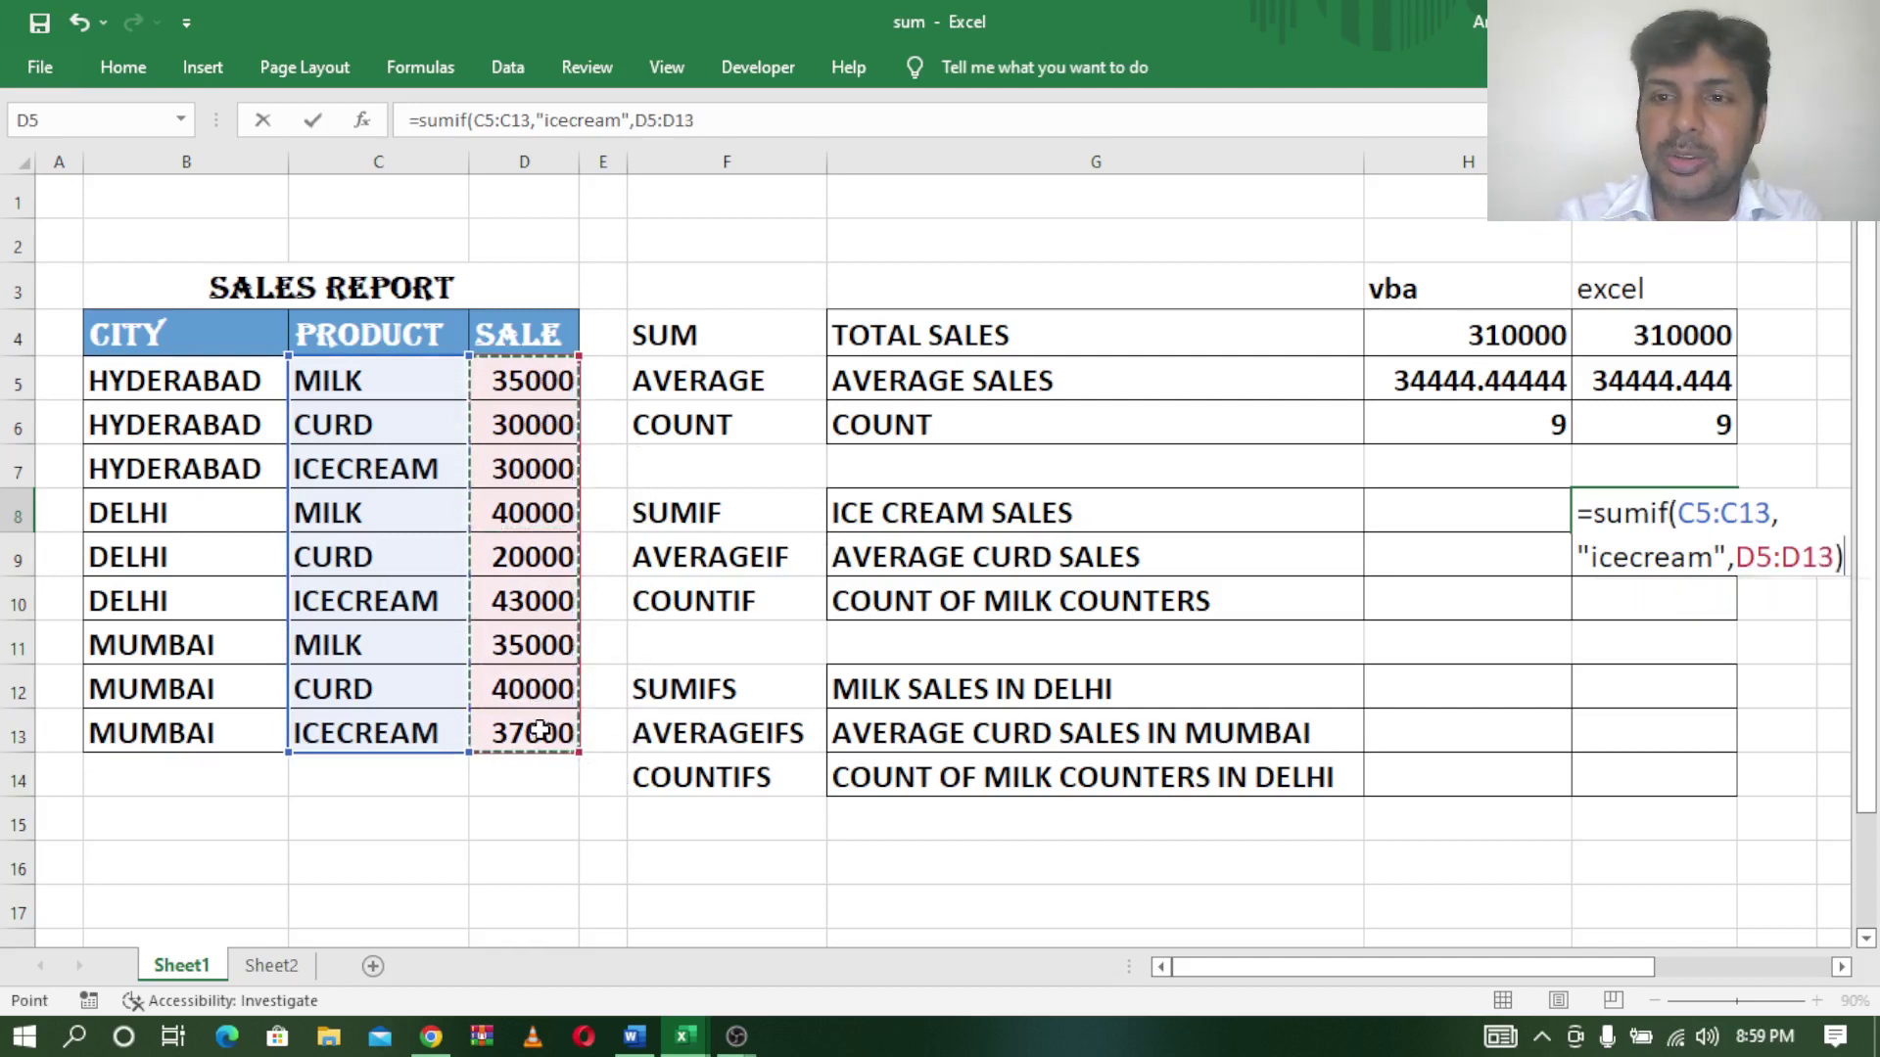
{"action": "key", "text": "Return"}
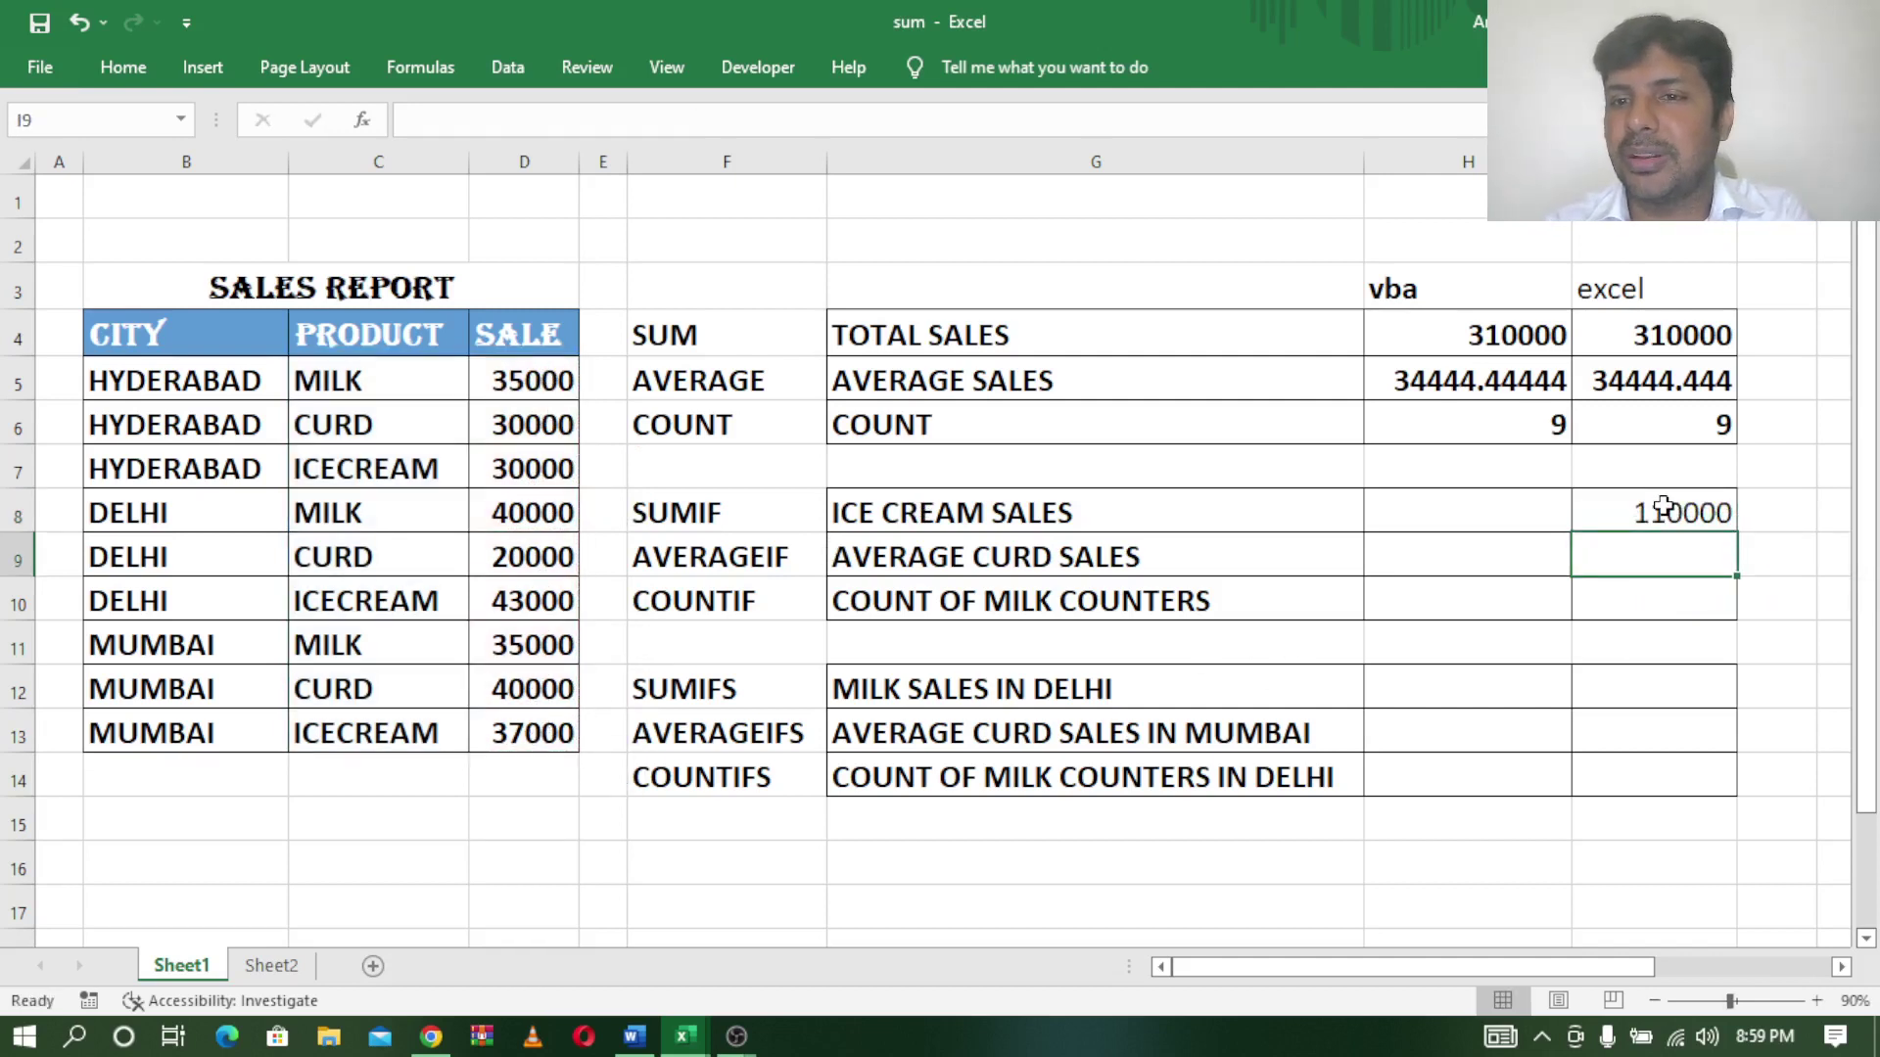
{"action": "left_click", "coordinate": [1664, 505]}
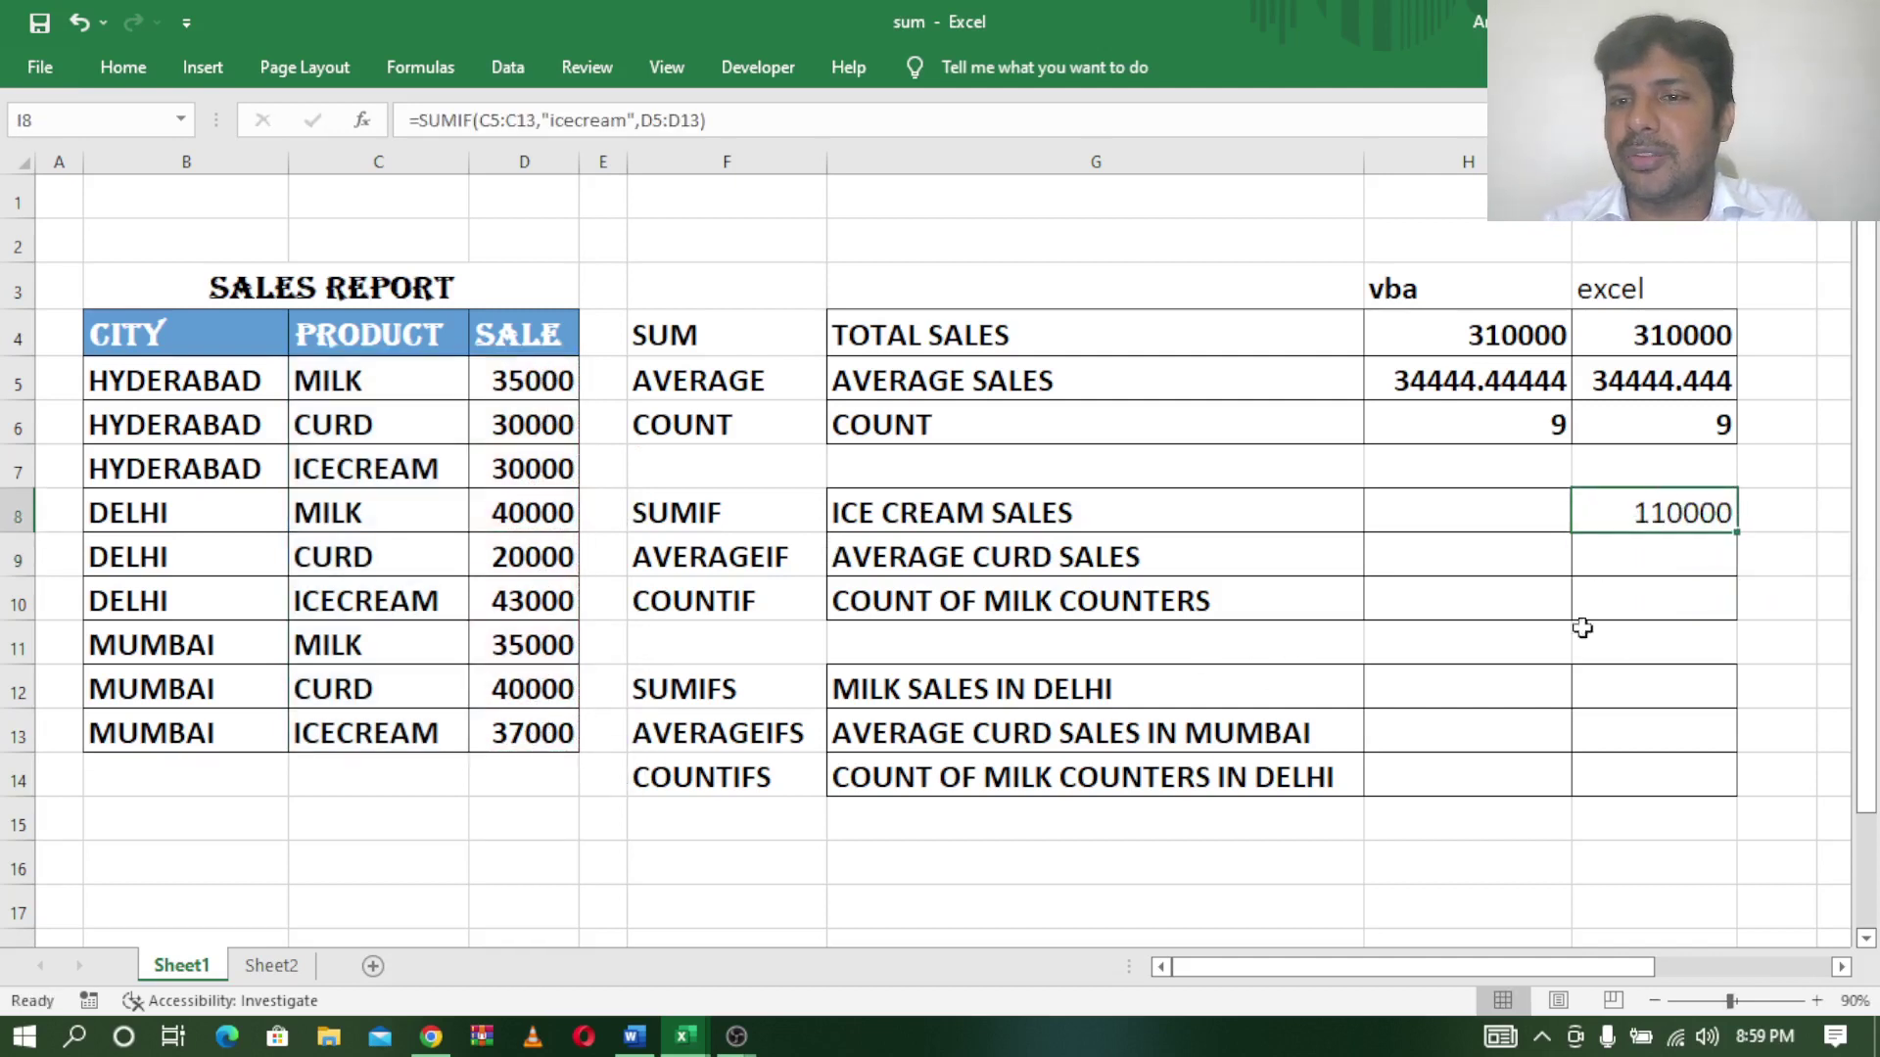
{"action": "left_click", "coordinate": [635, 1038]}
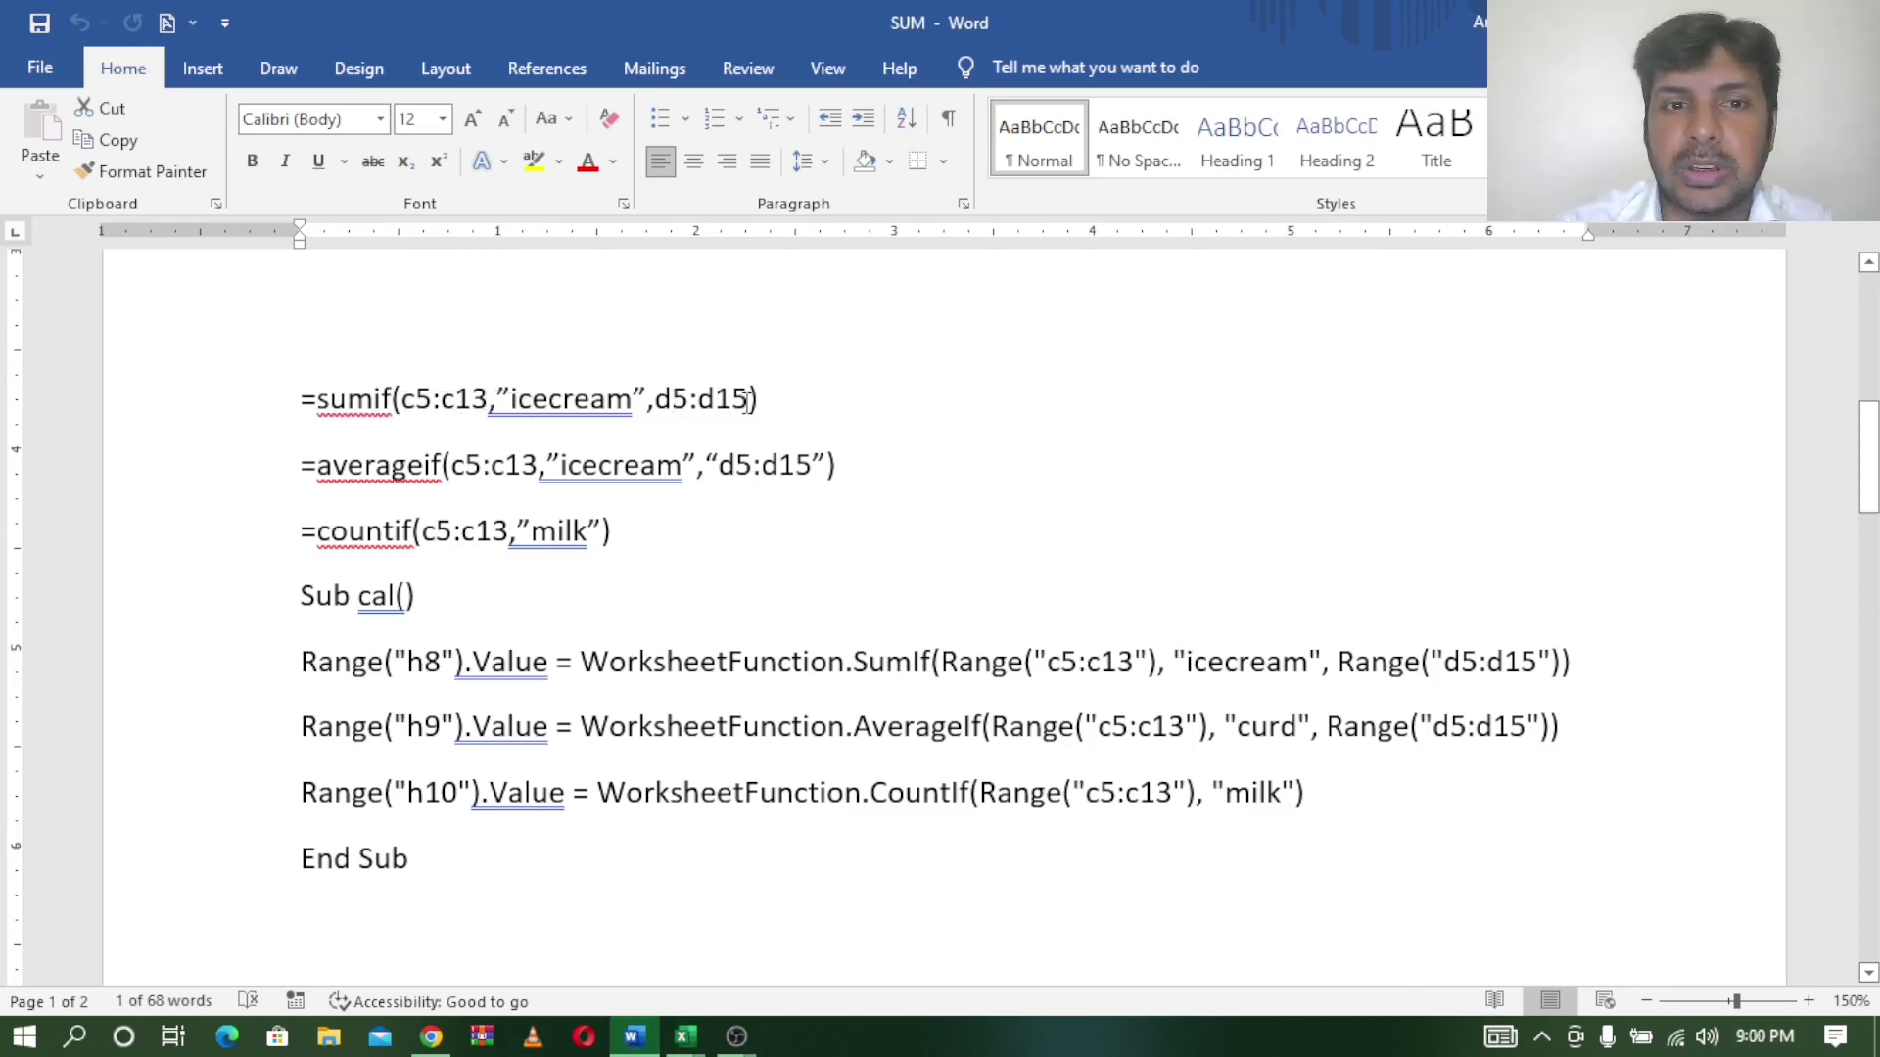
Change d15 to d13 in the SUMIF and AVERAGEIF formulas of the notes.
{"action": "left_click", "coordinate": [749, 400]}
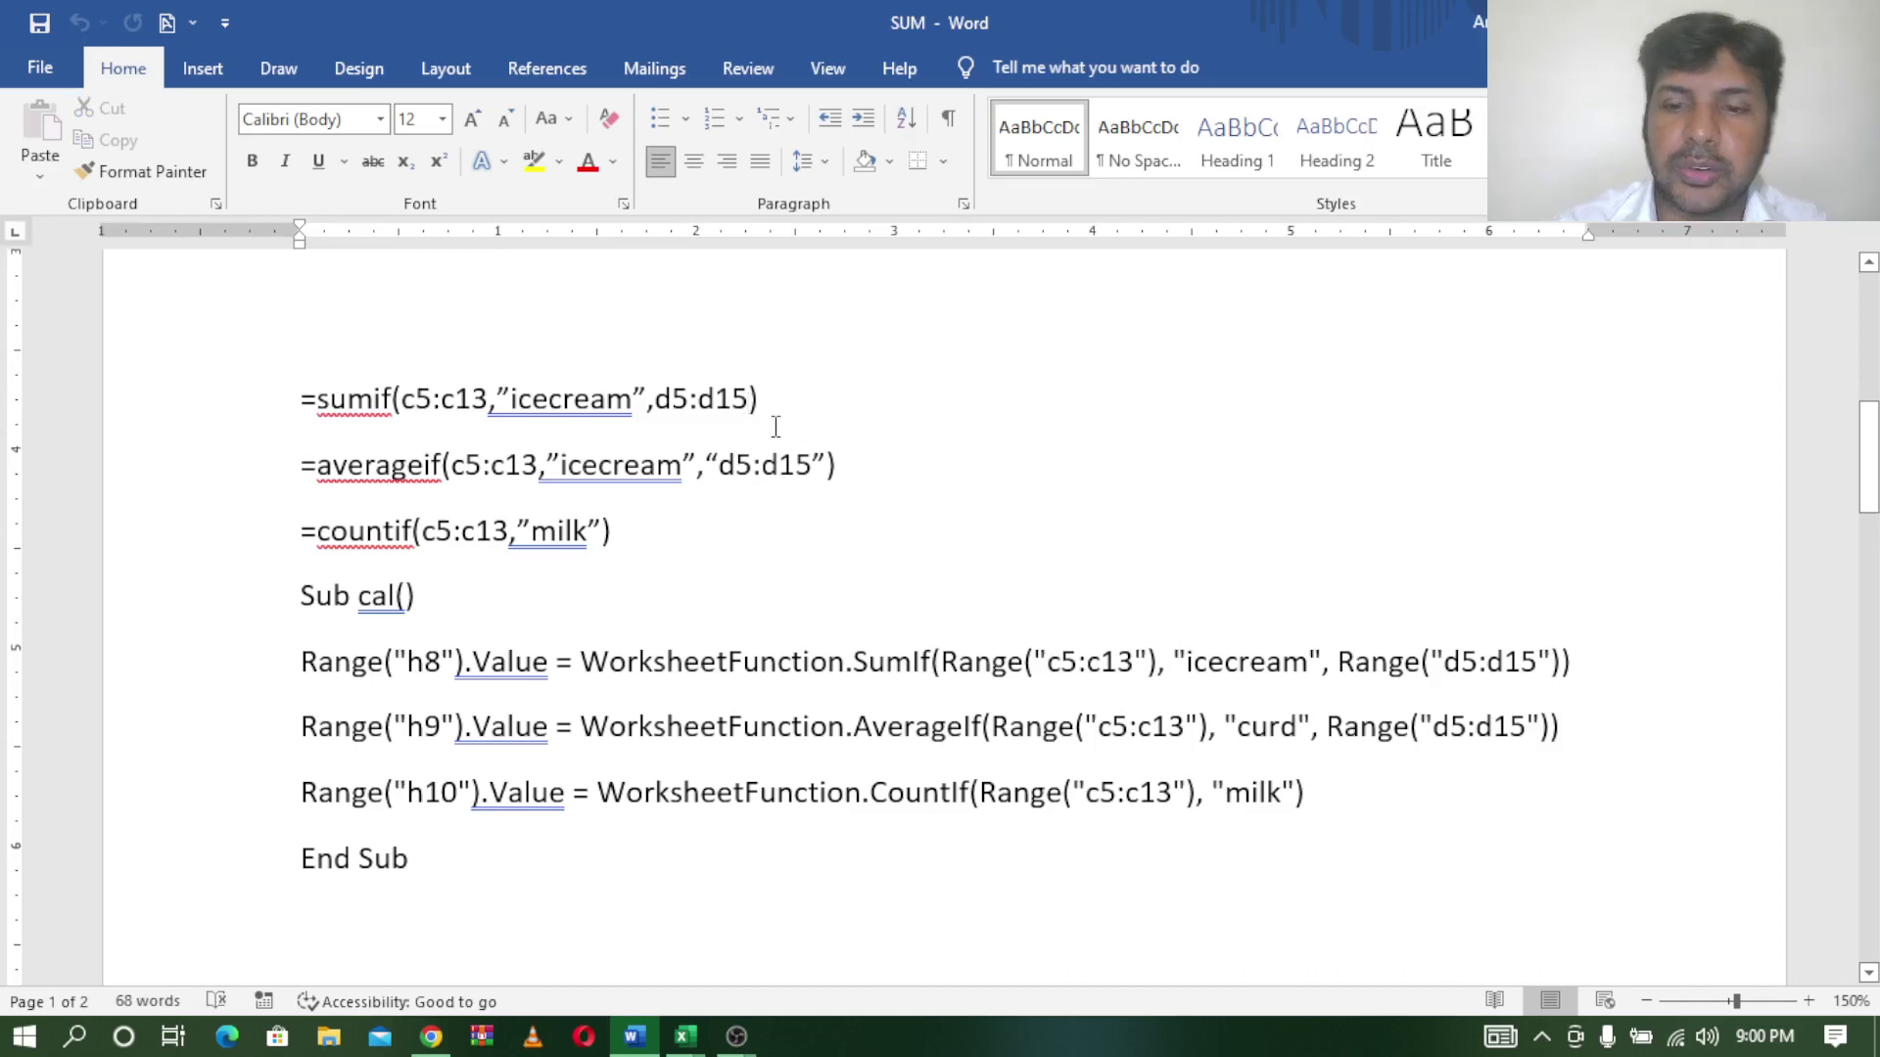
{"action": "key", "text": "BackSpace"}
{"action": "type", "text": "3"}
{"action": "left_click", "coordinate": [779, 465]}
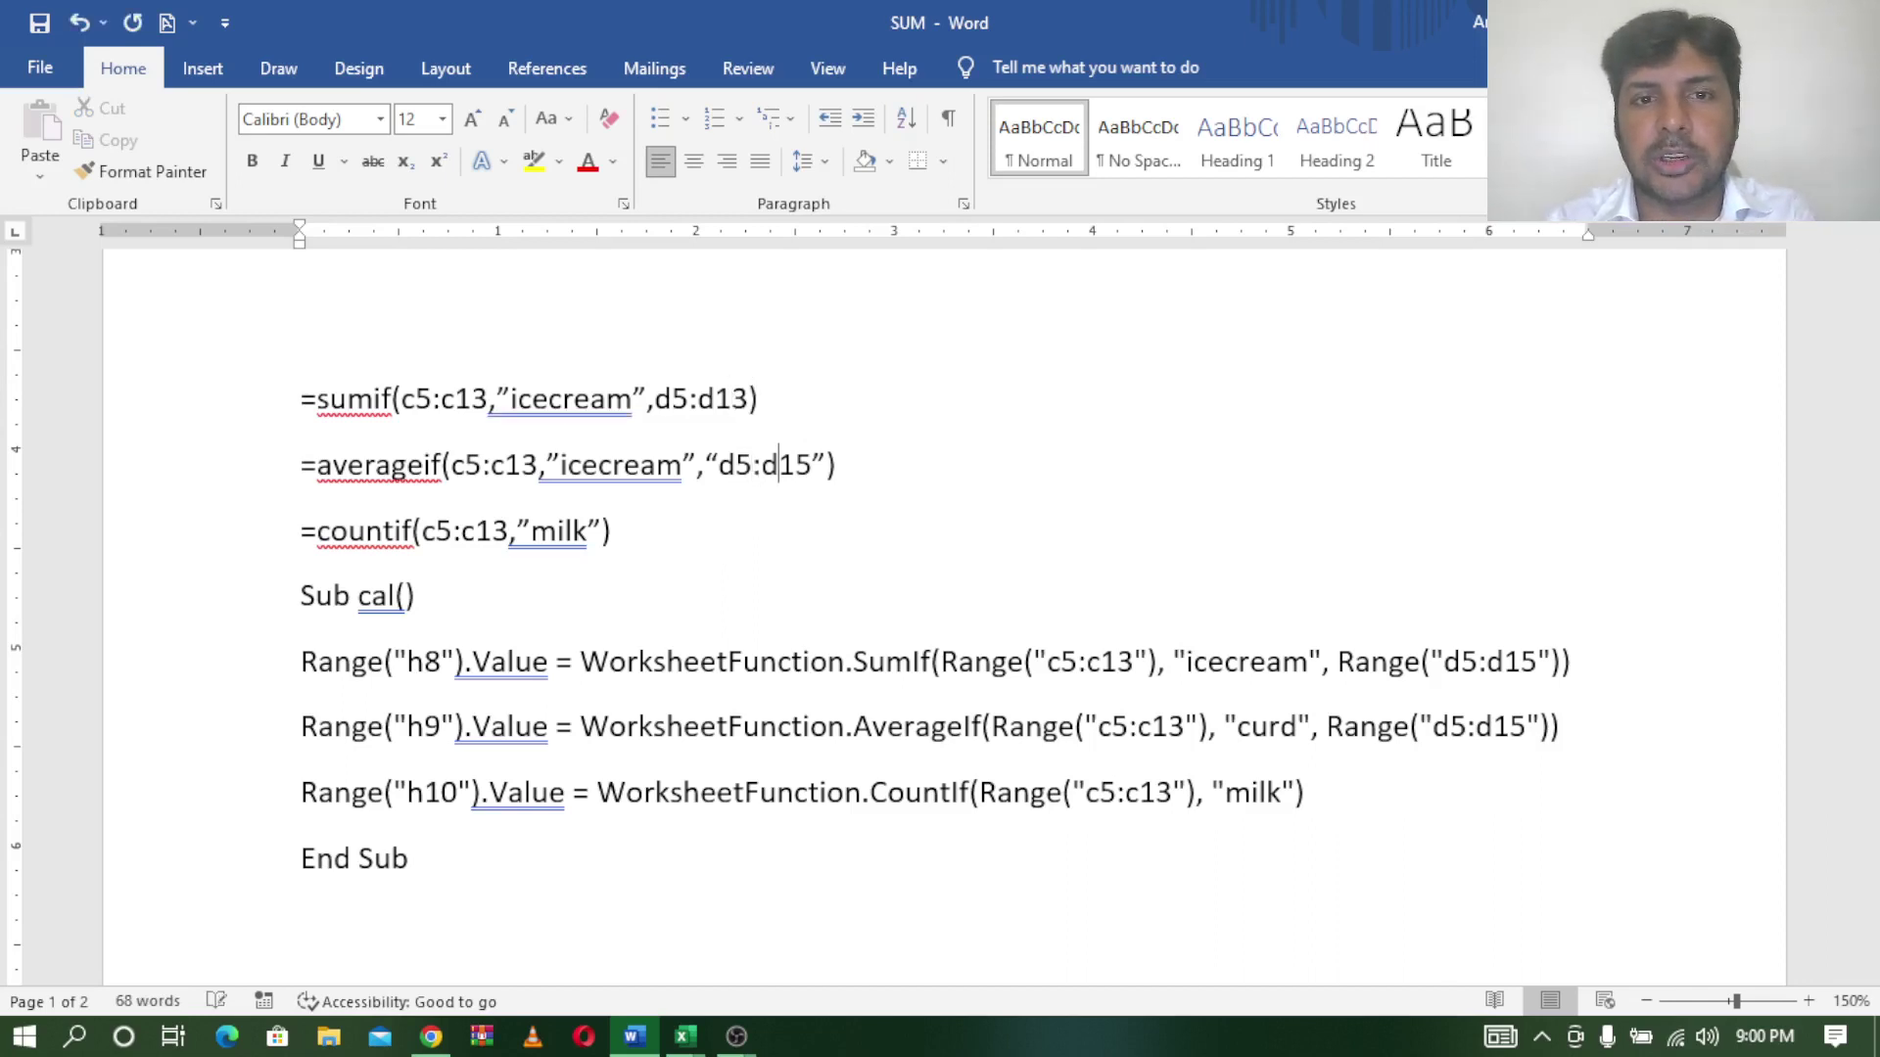
{"action": "left_click", "coordinate": [812, 465]}
{"action": "key", "text": "BackSpace"}
{"action": "type", "text": "3"}
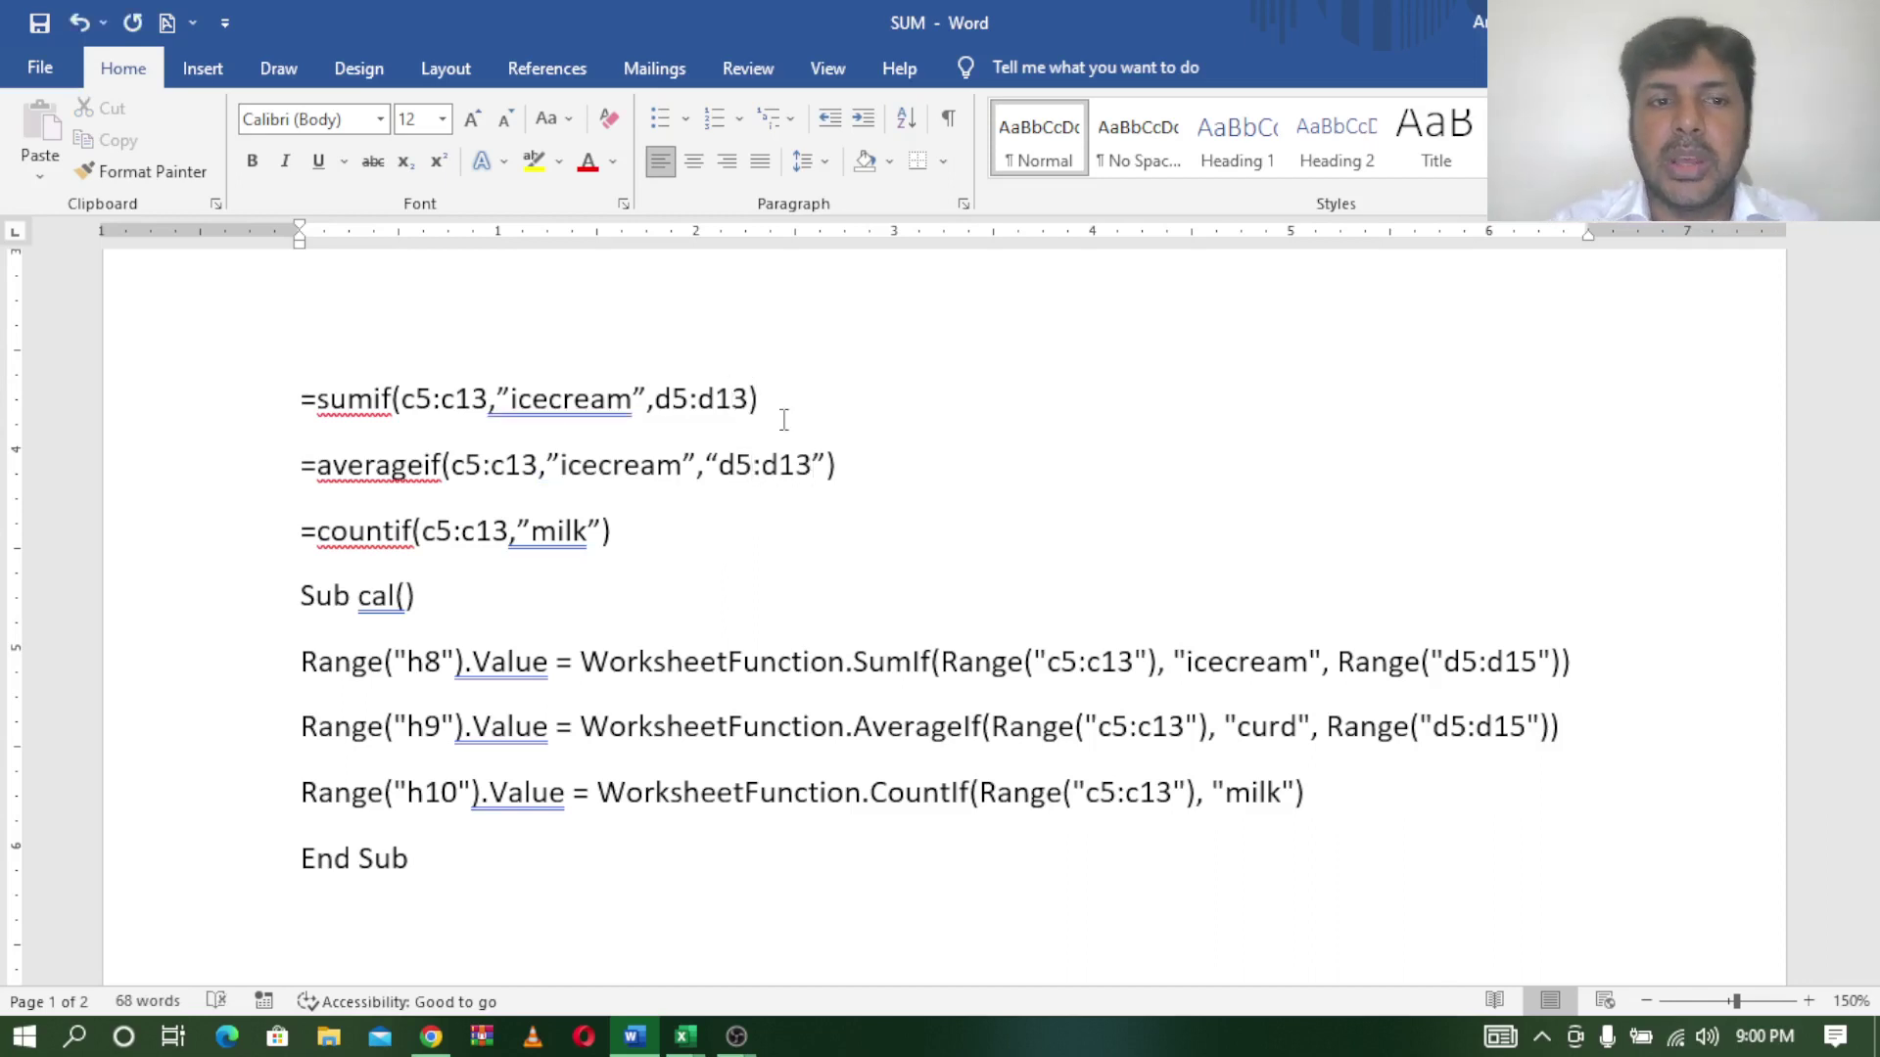
{"action": "left_click", "coordinate": [669, 536]}
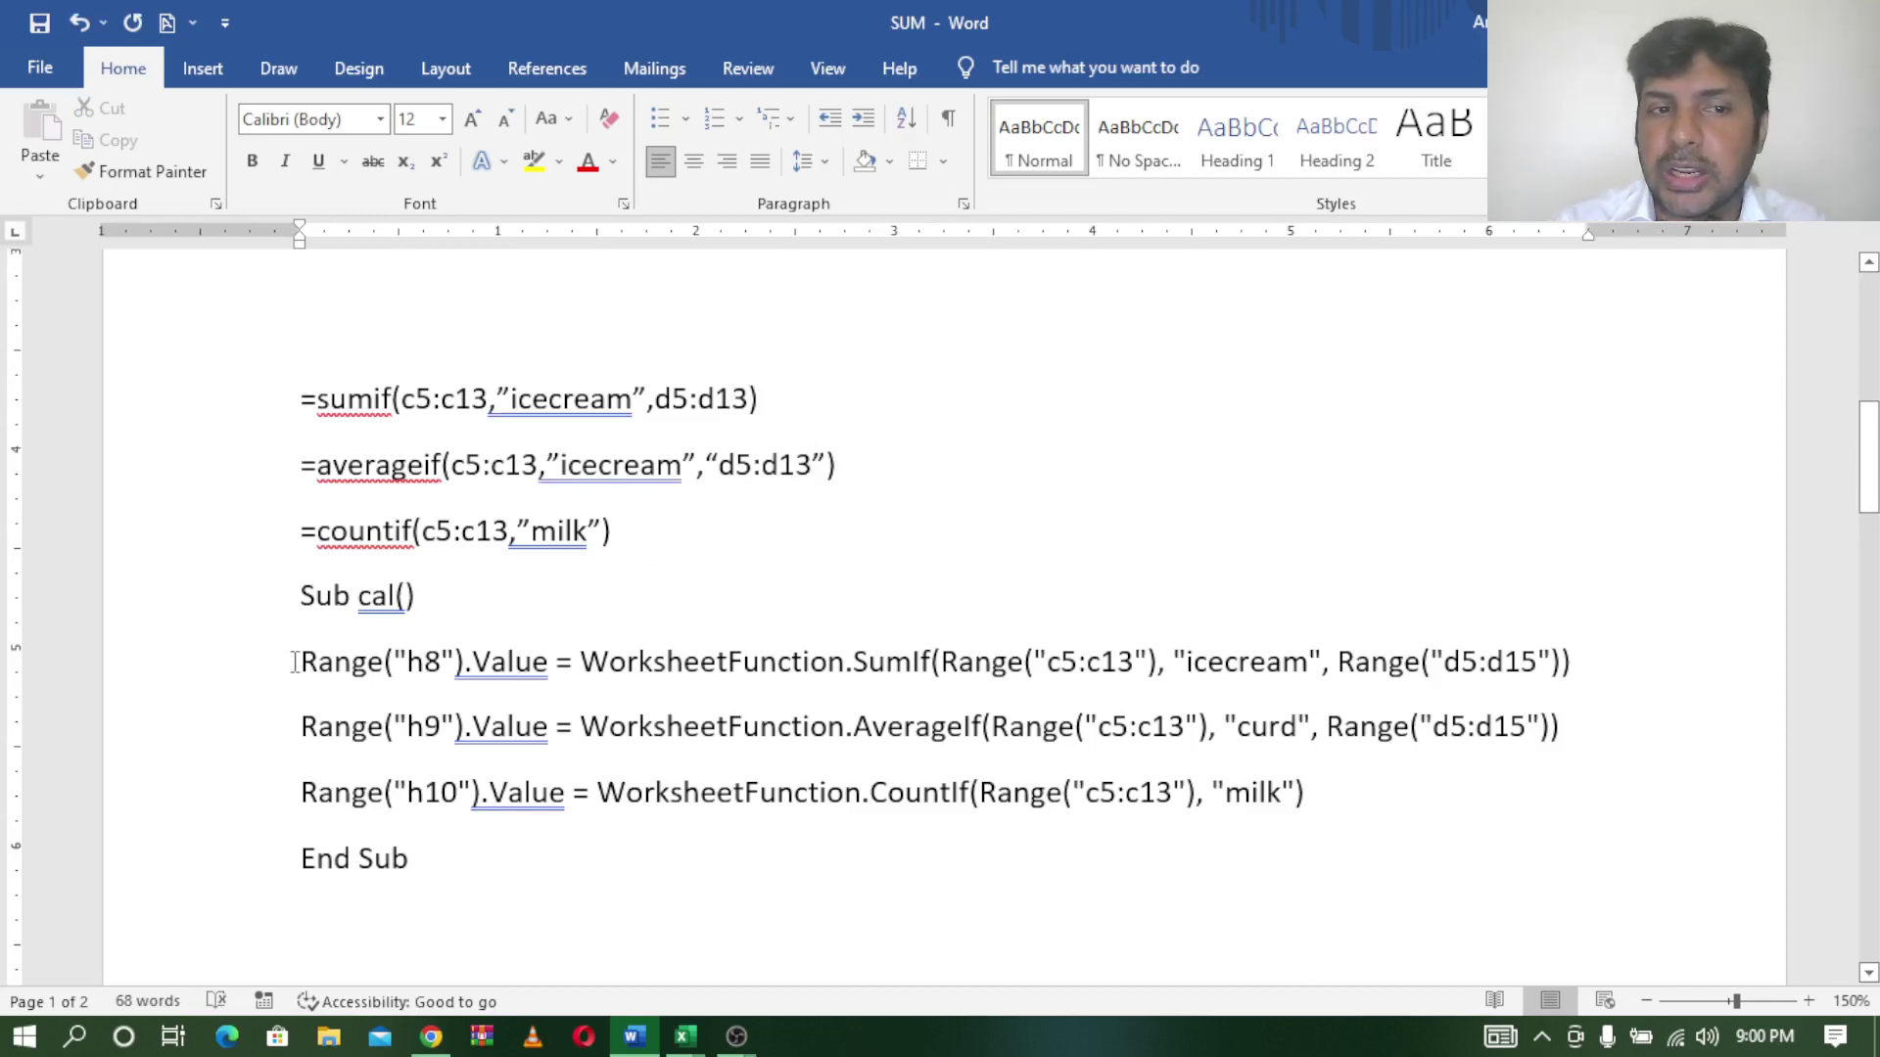
Change d15 to d13 in the h8 and h9 macro Range lines.
{"action": "left_click_drag", "start_coordinate": [301, 661], "coordinate": [382, 662]}
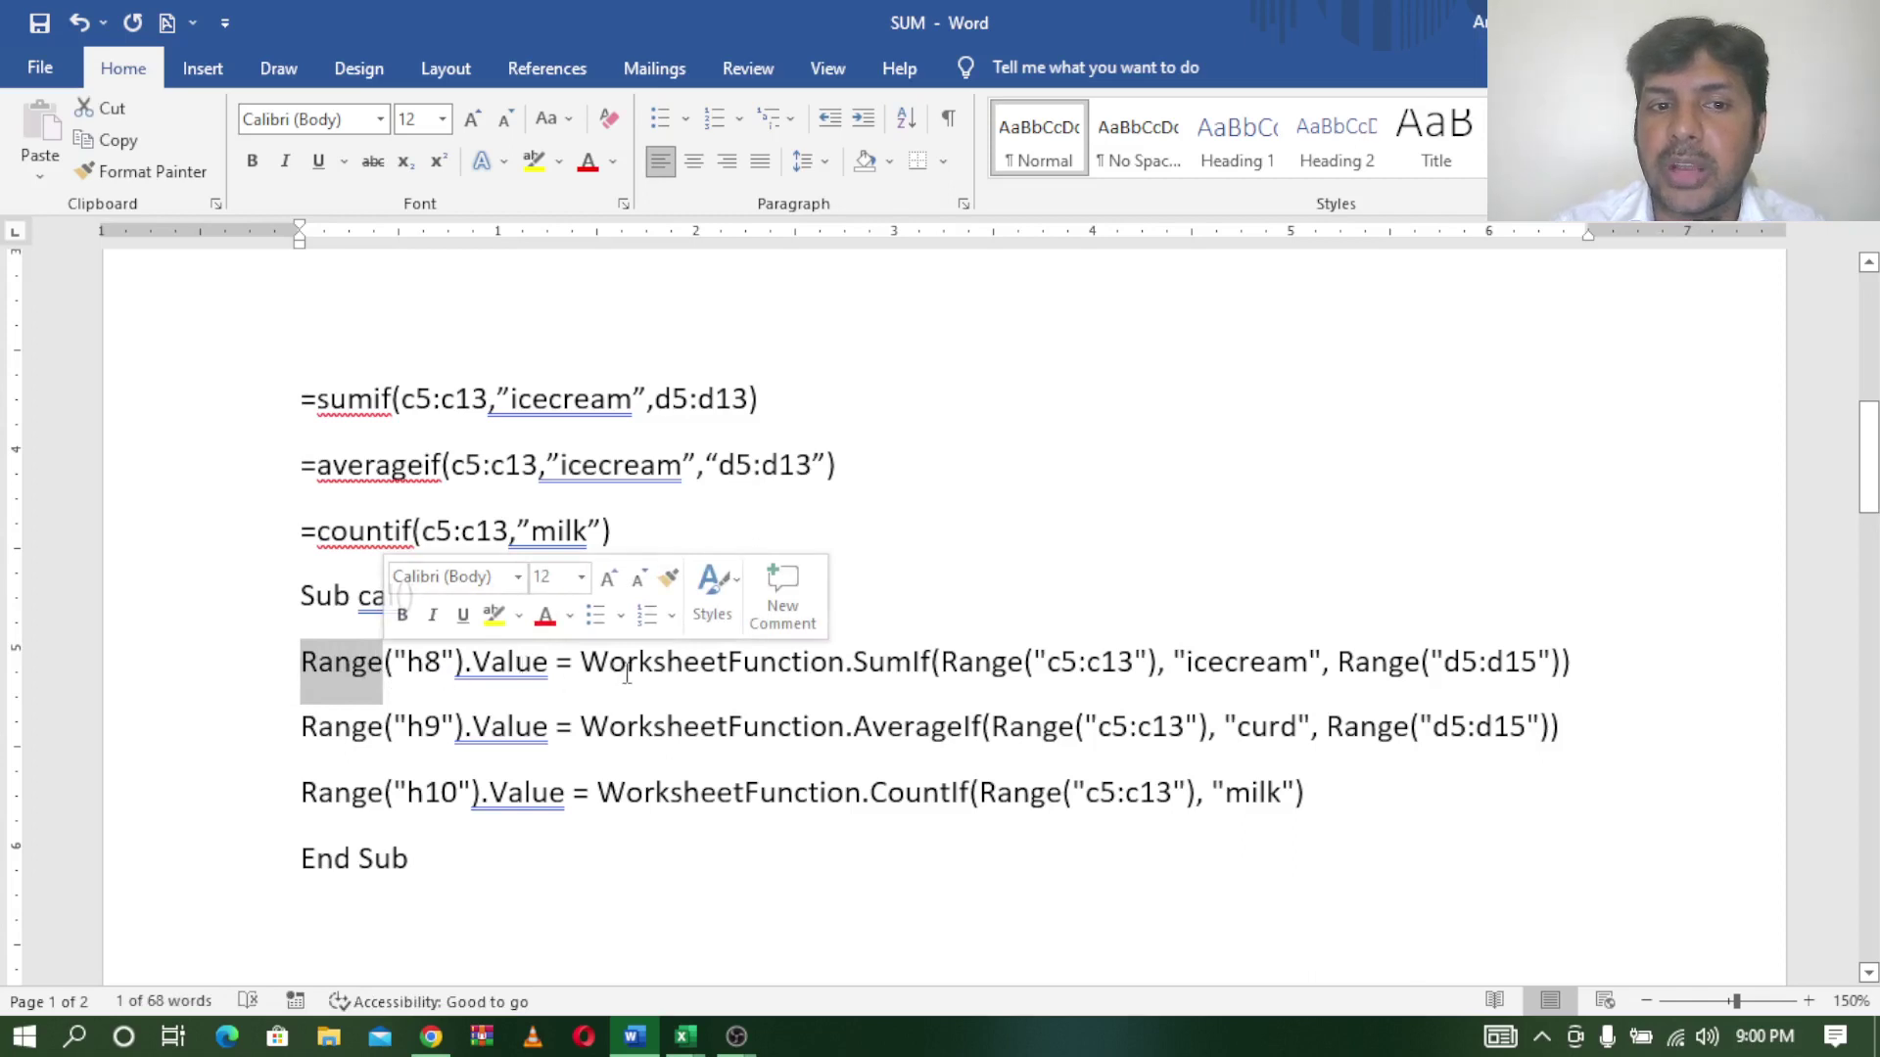
{"action": "left_click", "coordinate": [933, 666]}
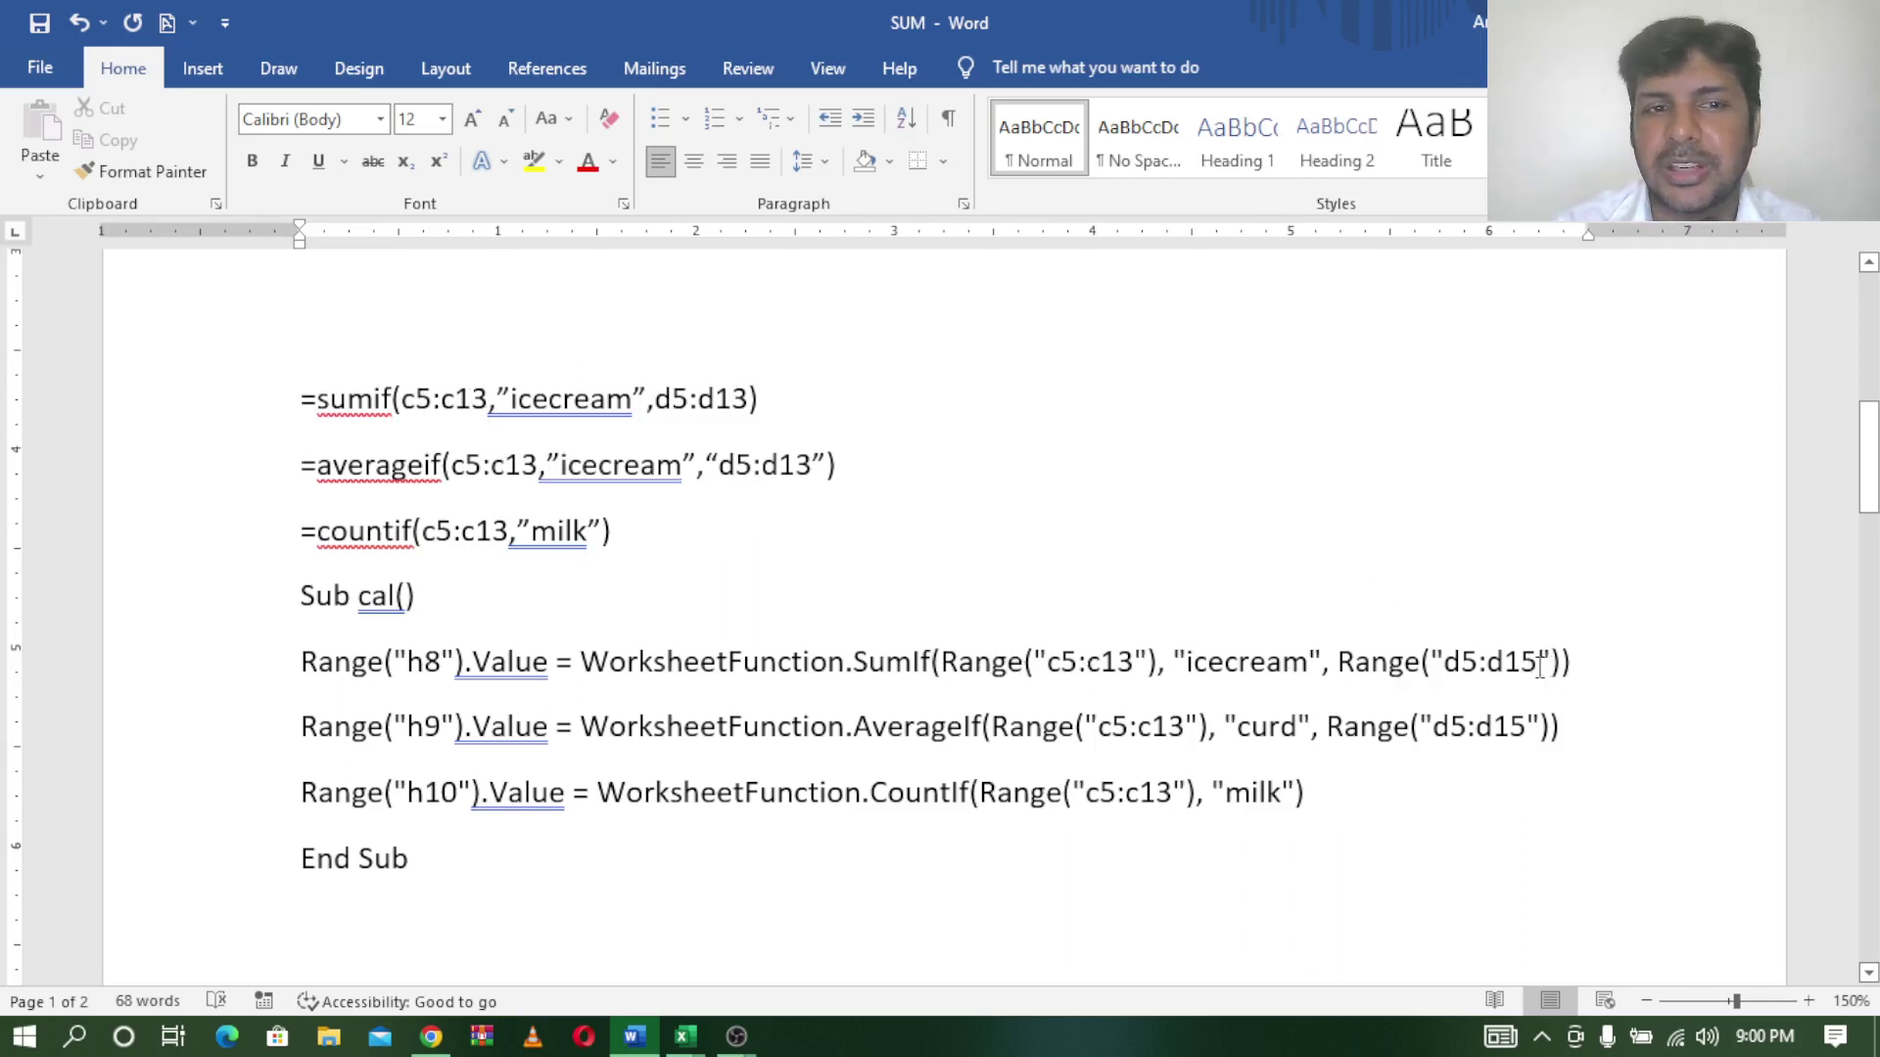
{"action": "key", "text": "BackSpace"}
{"action": "type", "text": "3"}
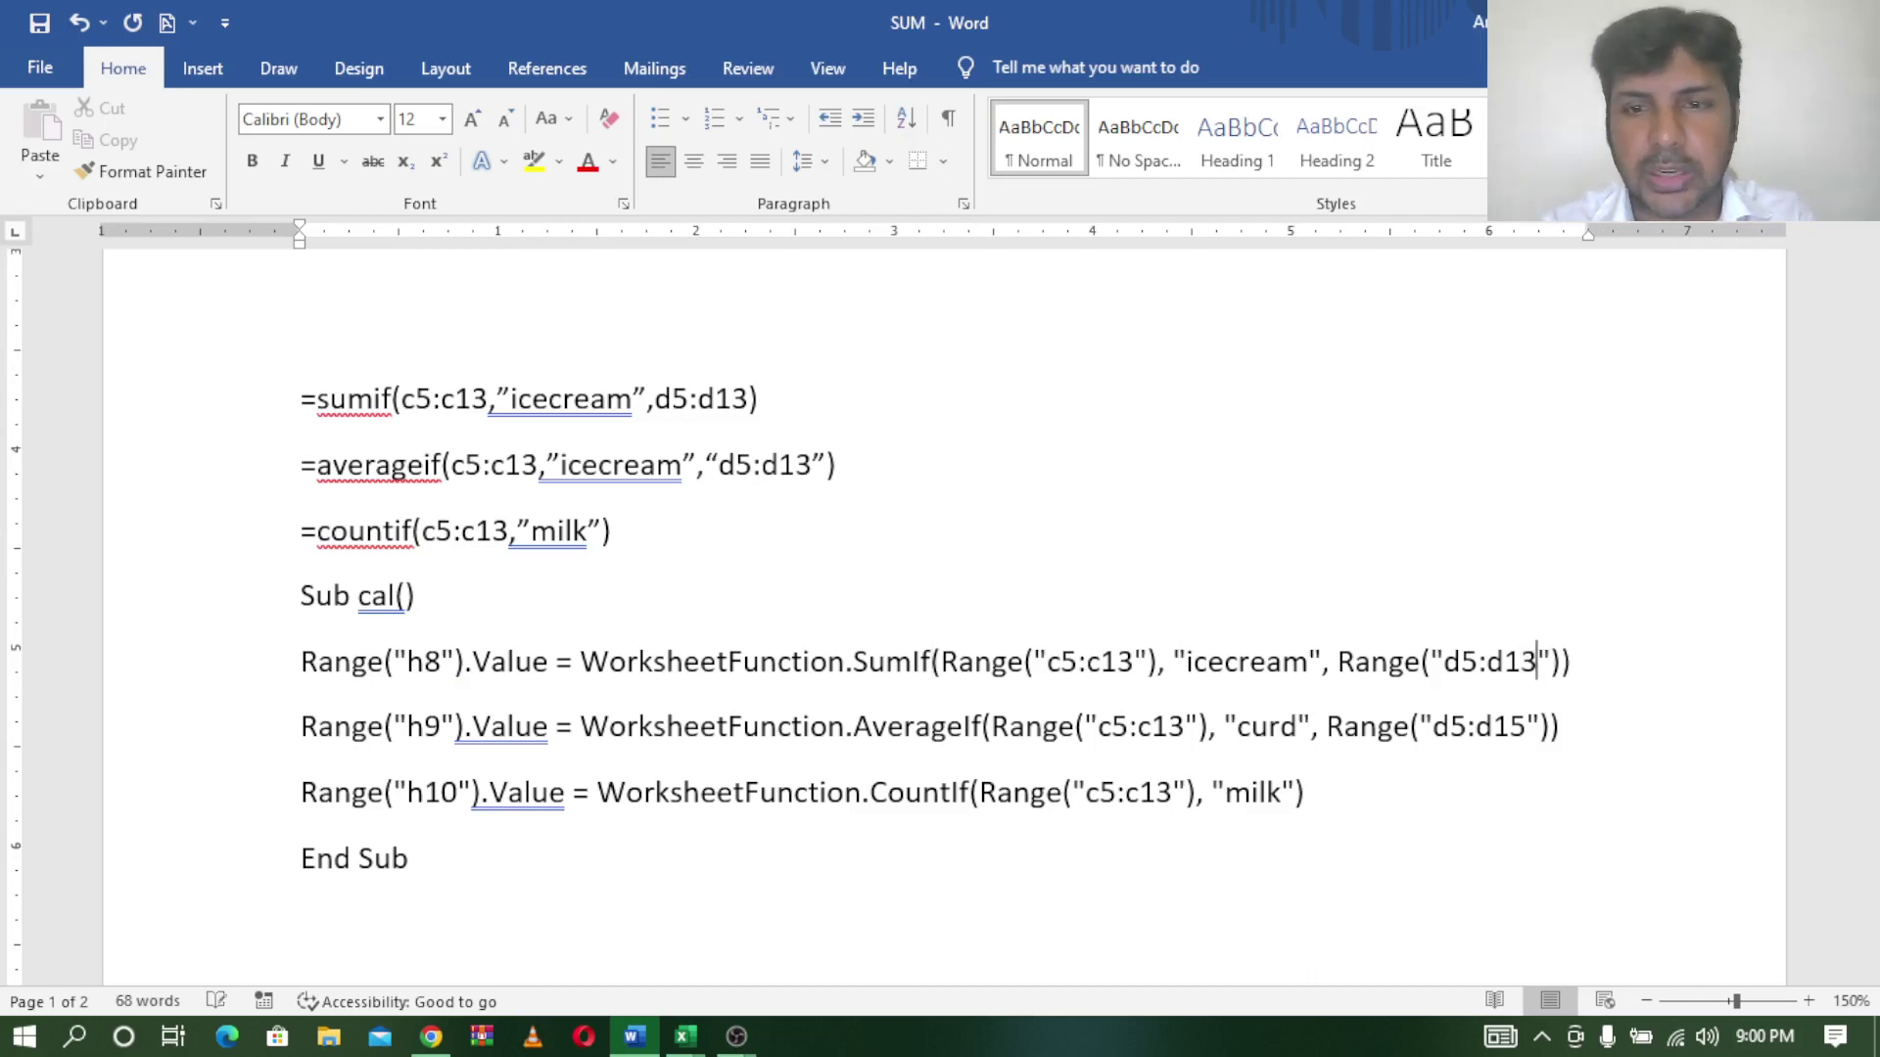
{"action": "key", "text": "Down"}
{"action": "key", "text": "BackSpace"}
{"action": "type", "text": "3"}
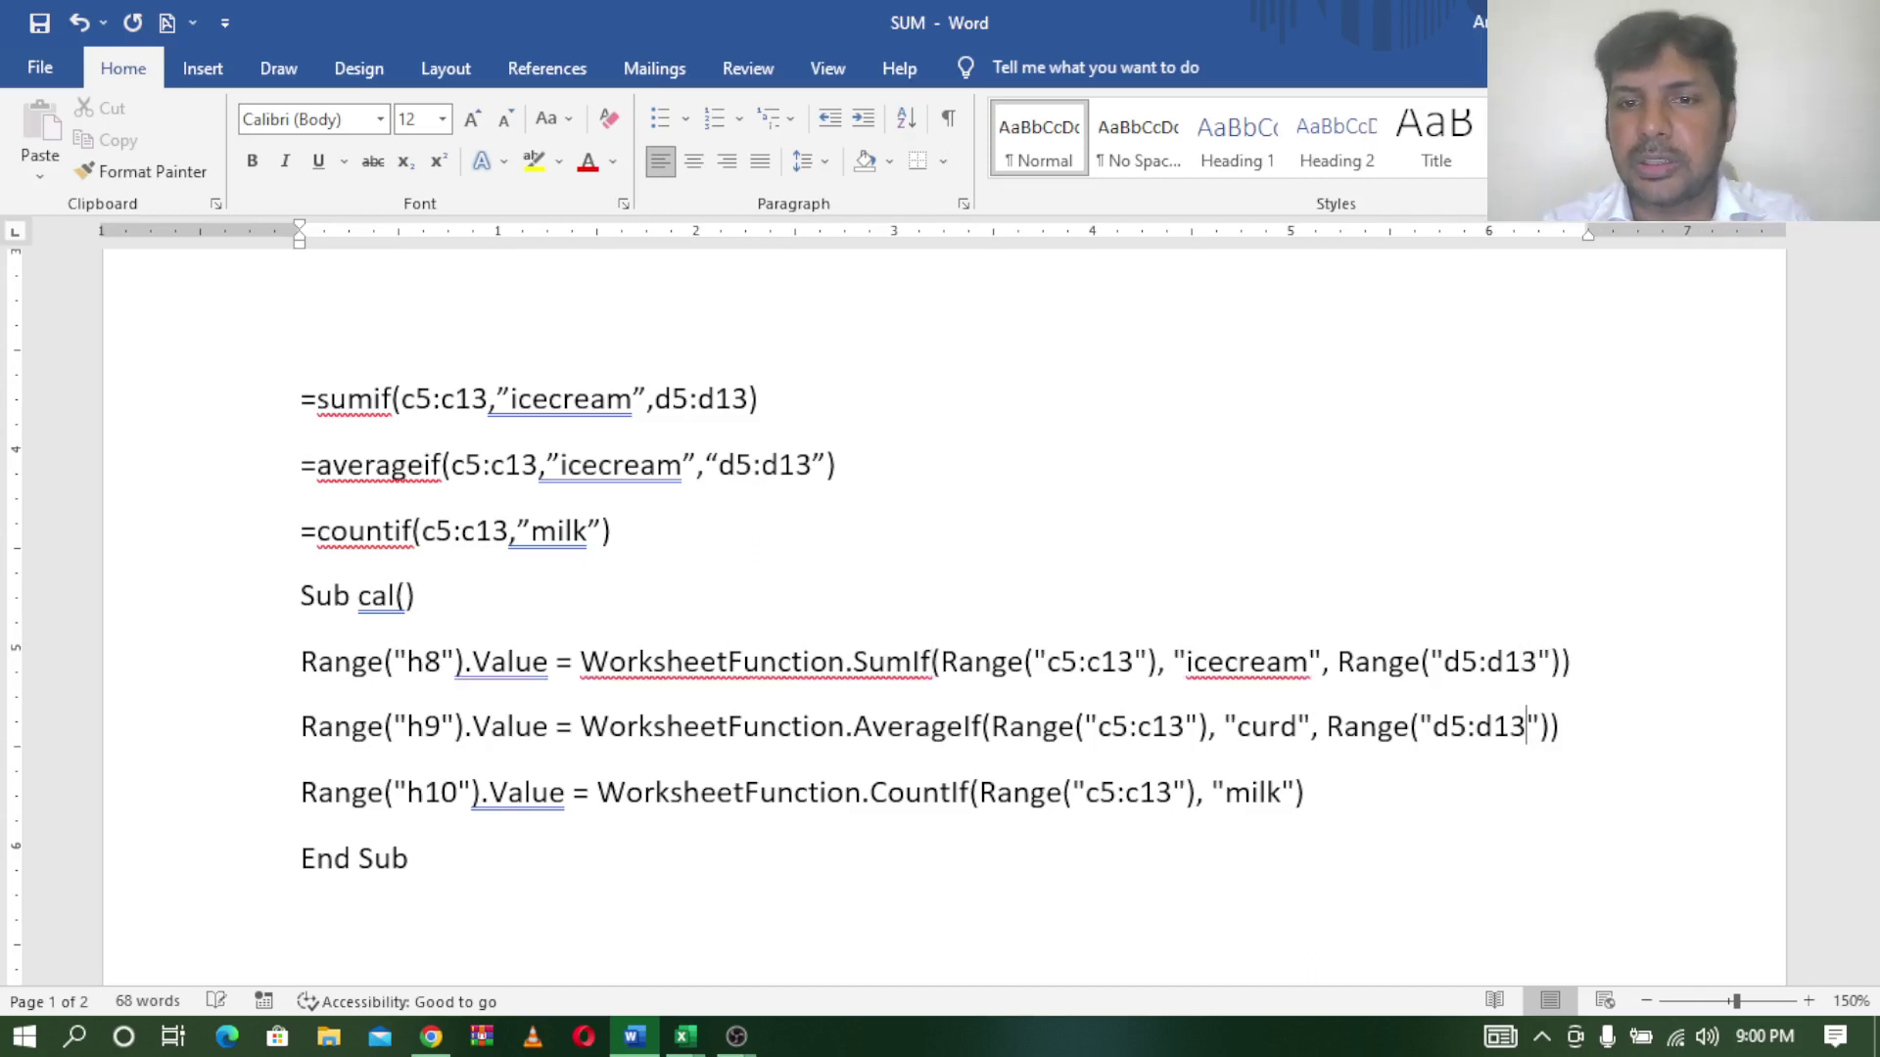
{"action": "left_click", "coordinate": [1380, 801]}
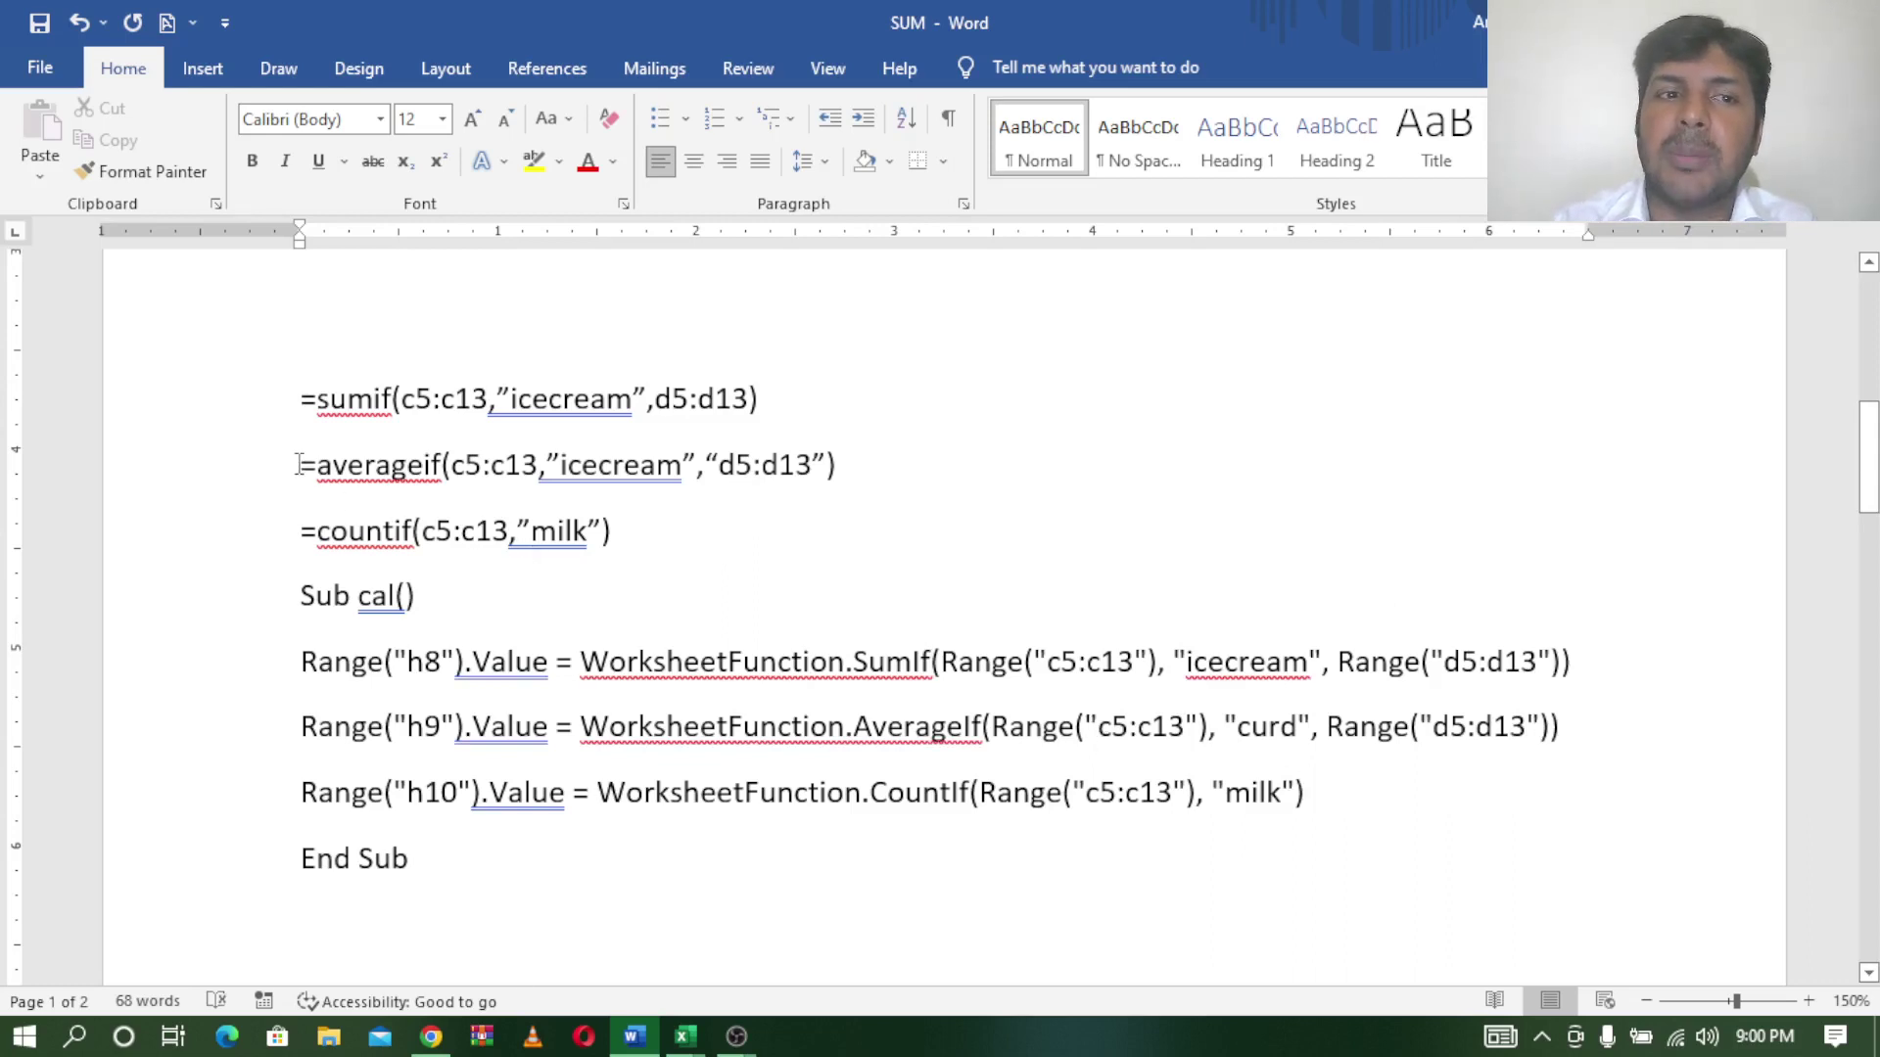
{"action": "left_click_drag", "start_coordinate": [300, 464], "coordinate": [658, 529]}
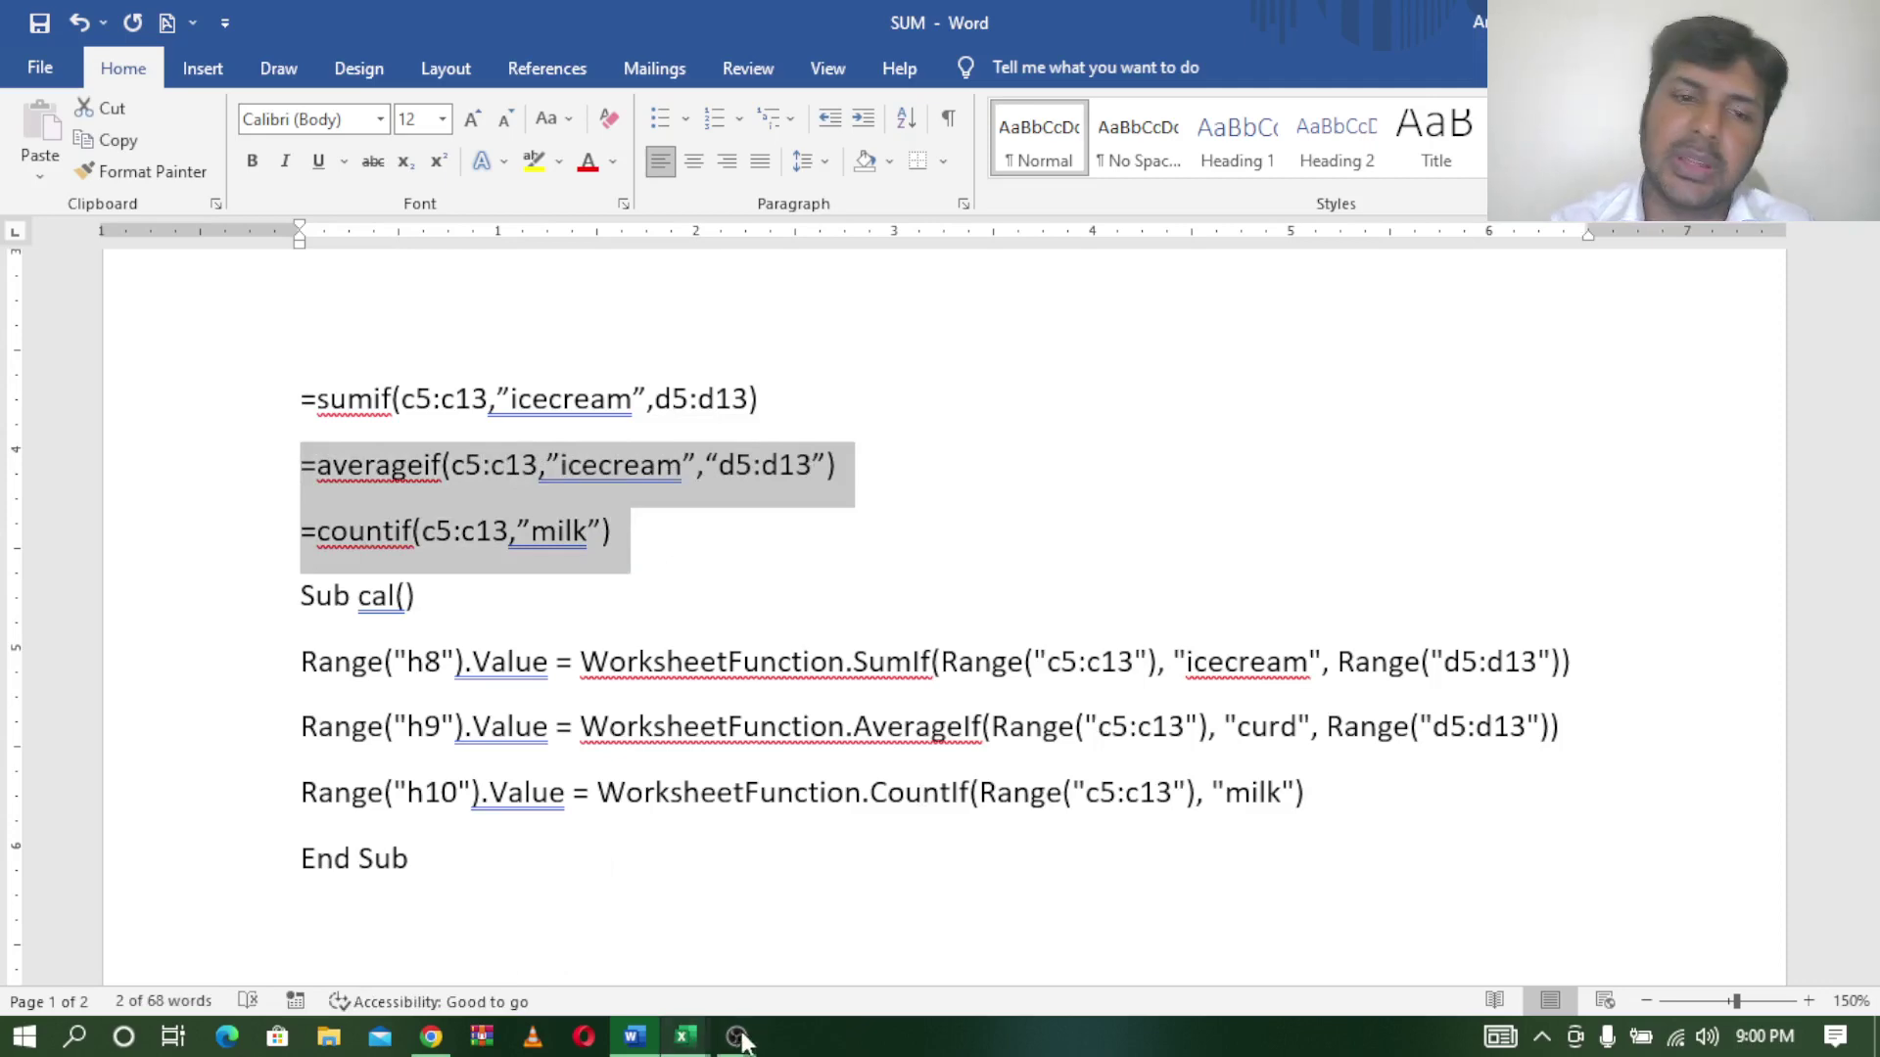
{"action": "left_click", "coordinate": [685, 1037]}
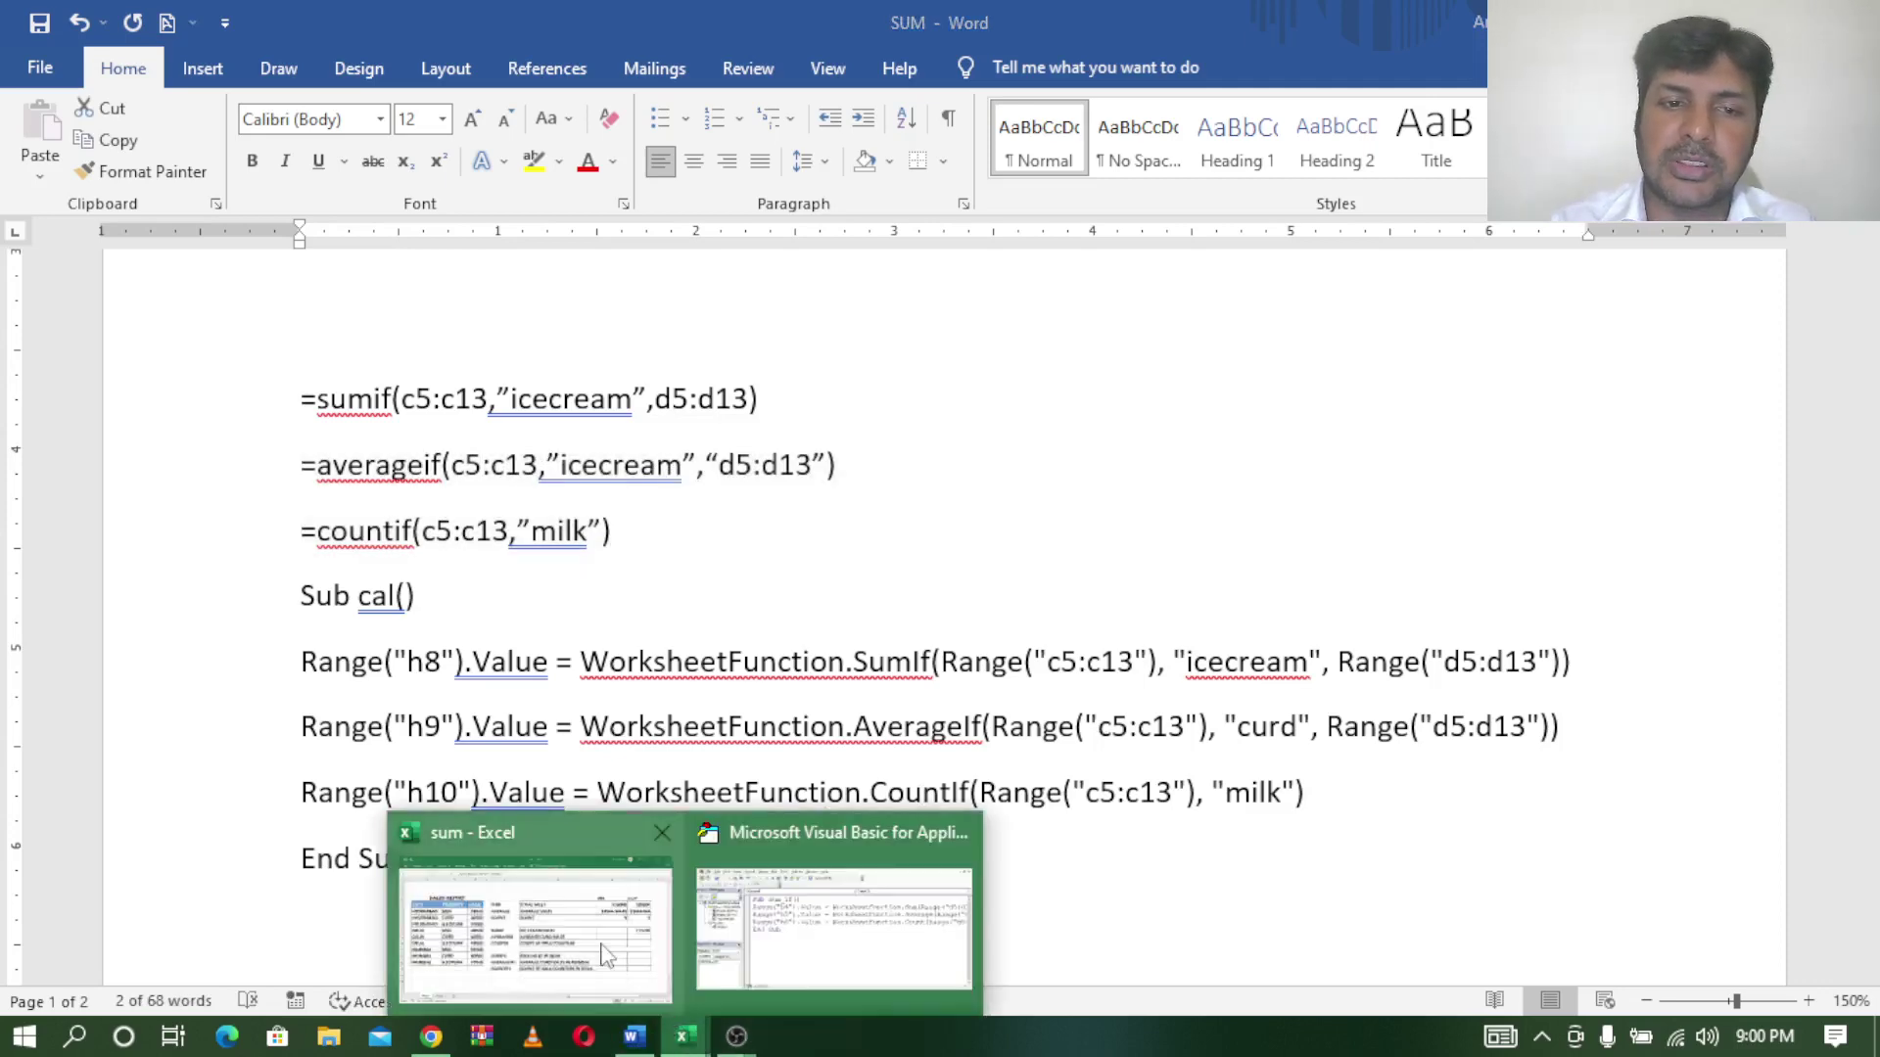
Enter =averageif(C5:C13,"curd",D5:D13) in I9, giving 30000.
{"action": "left_click", "coordinate": [603, 955]}
{"action": "left_click", "coordinate": [1627, 560]}
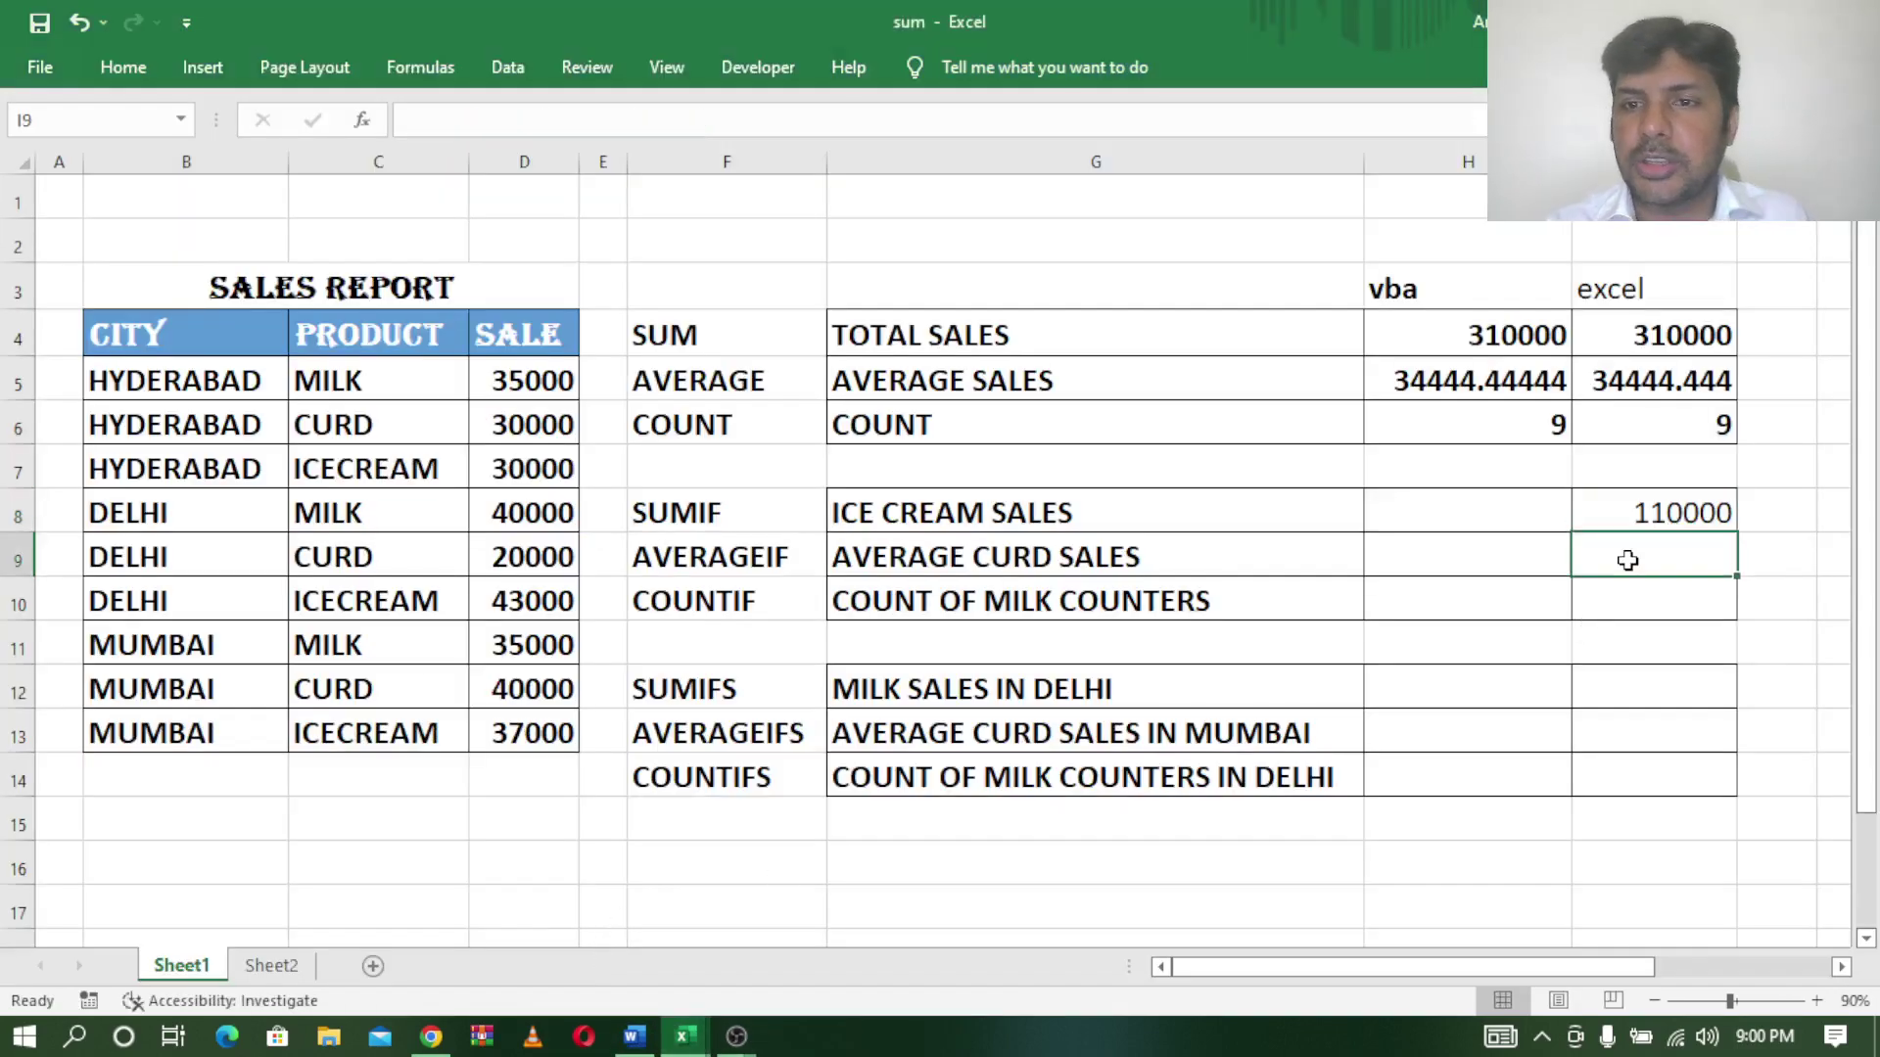
{"action": "type", "text": "="}
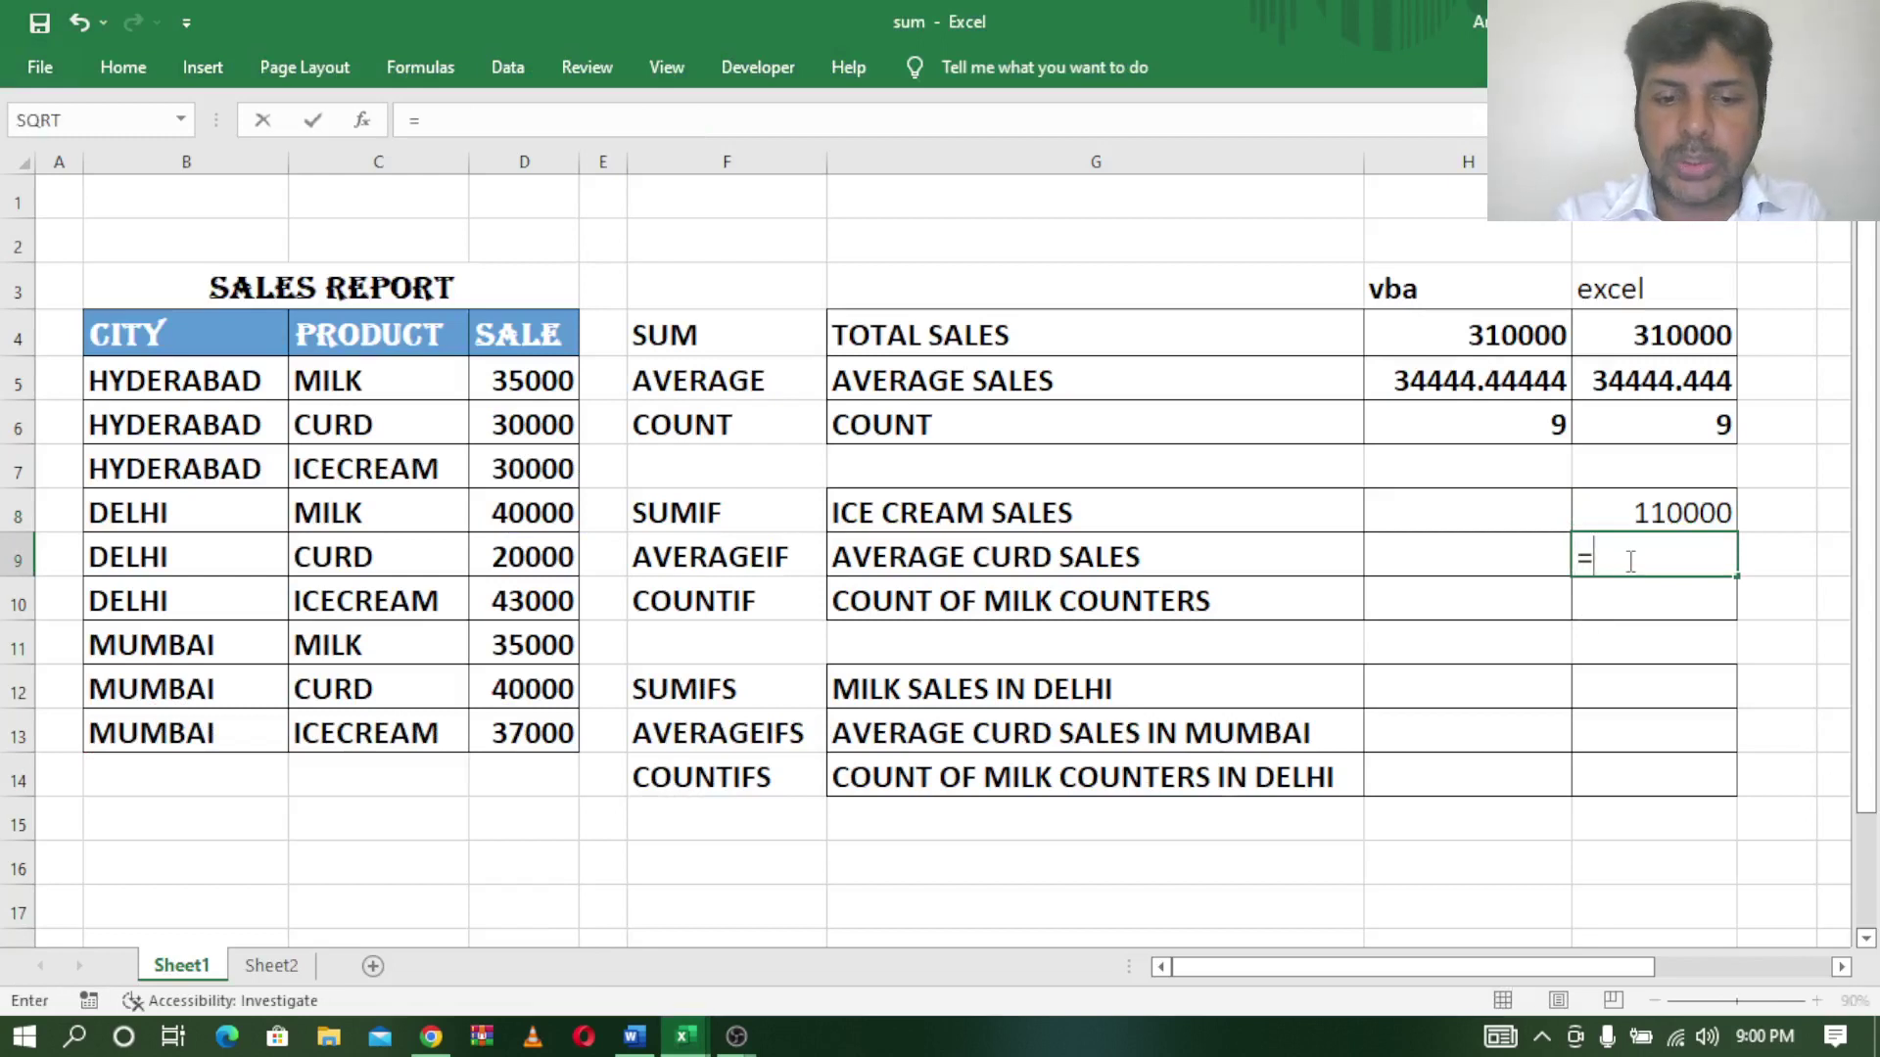
{"action": "type", "text": "av"}
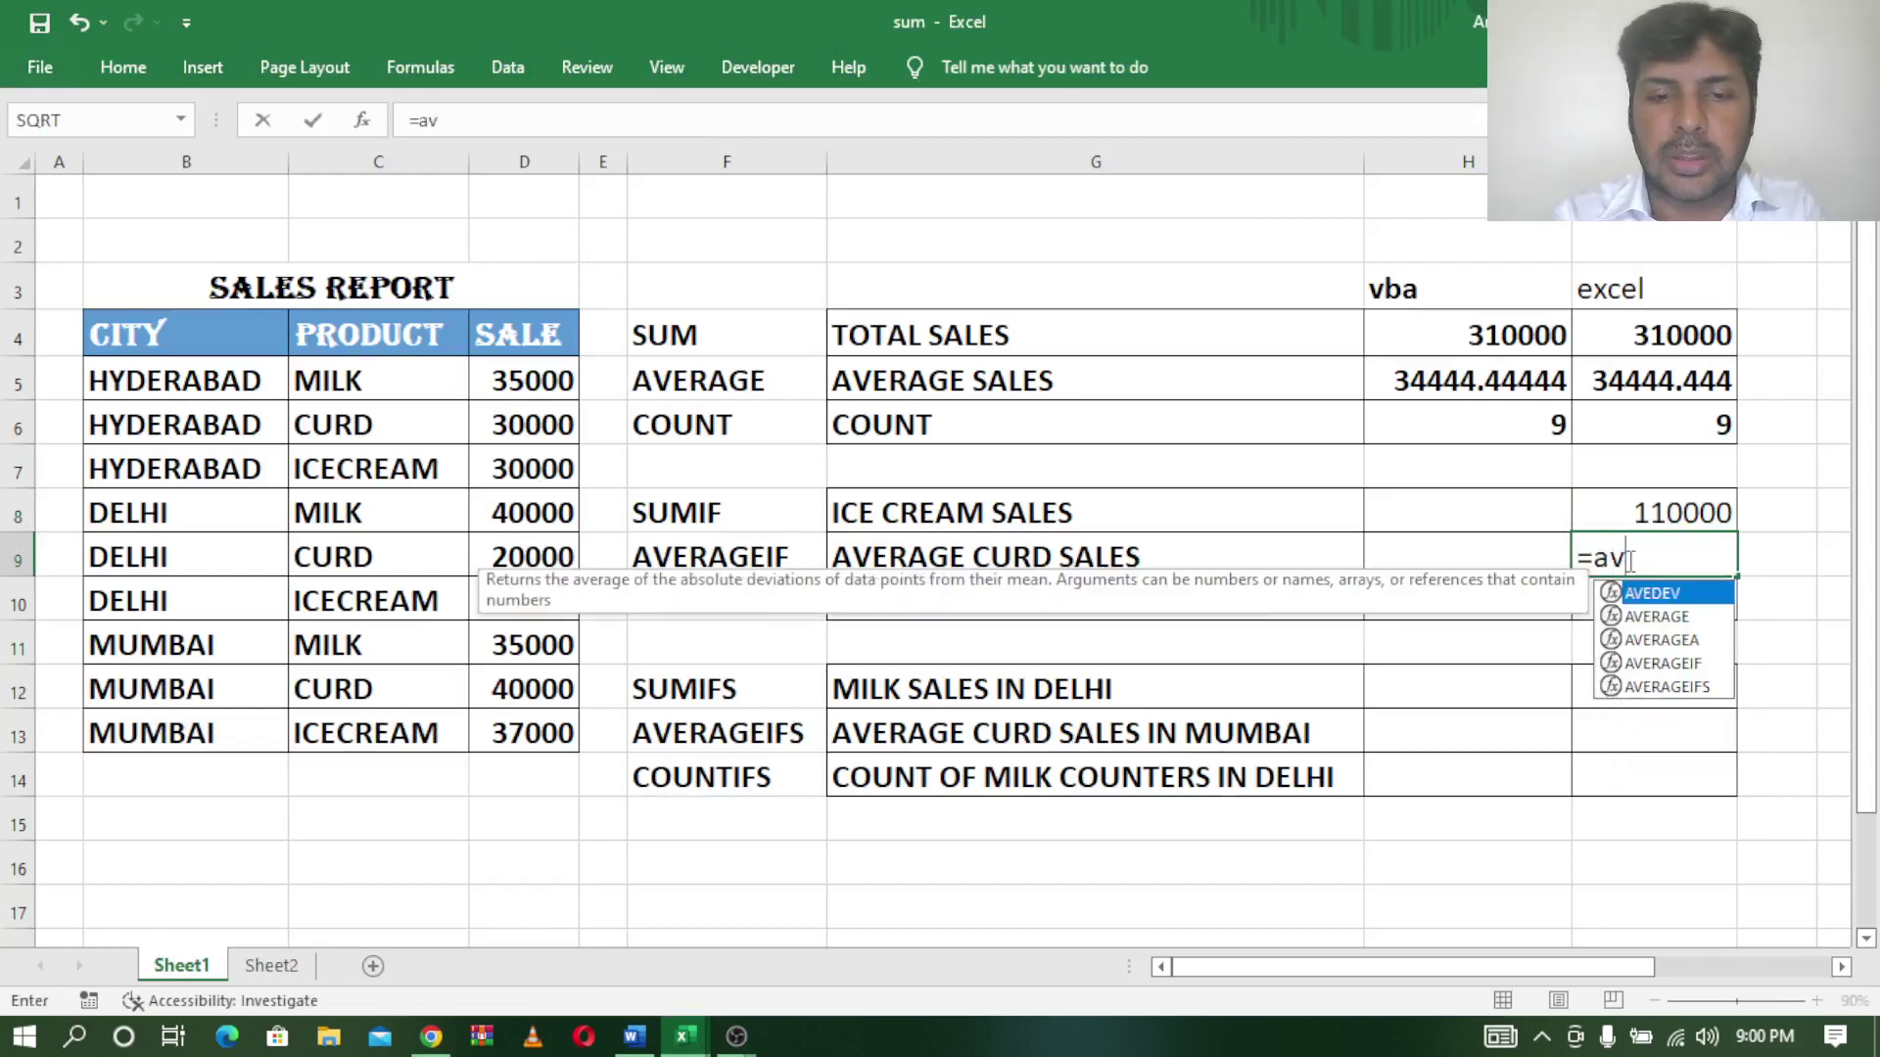
{"action": "type", "text": "era"}
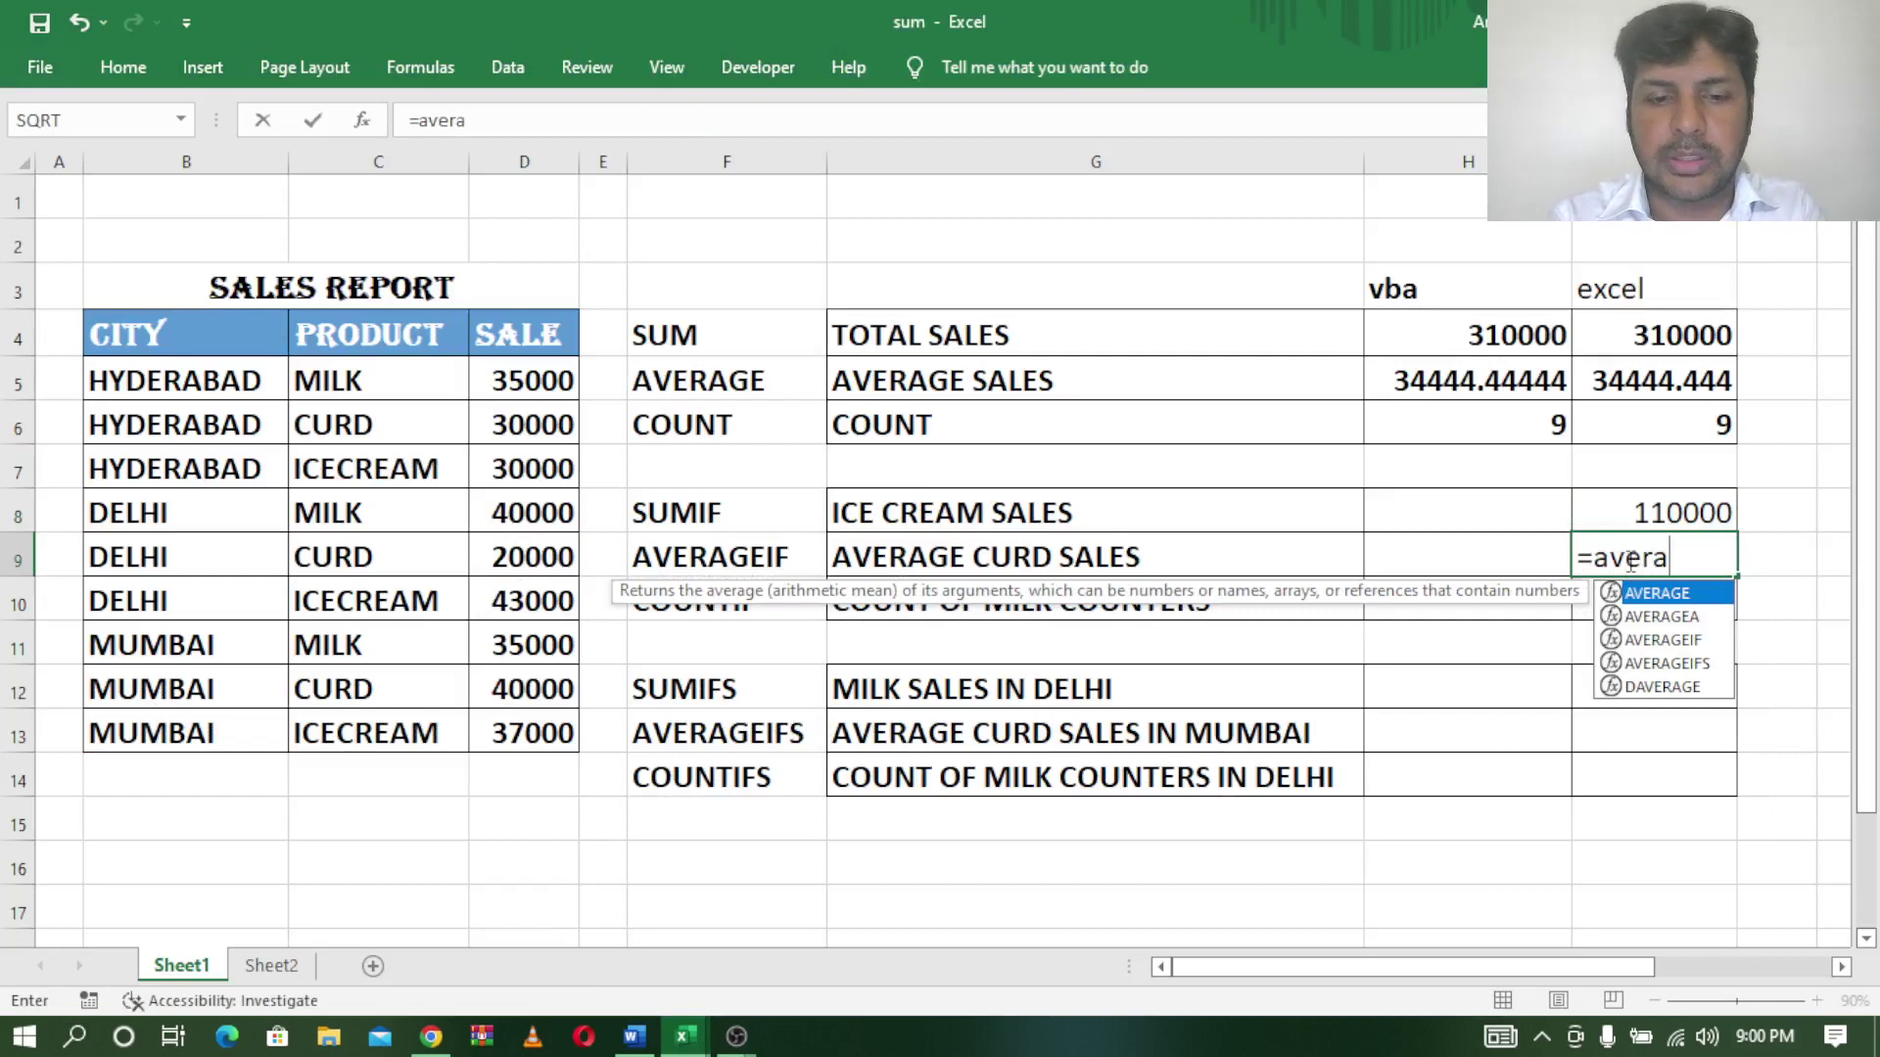
{"action": "type", "text": "geif"}
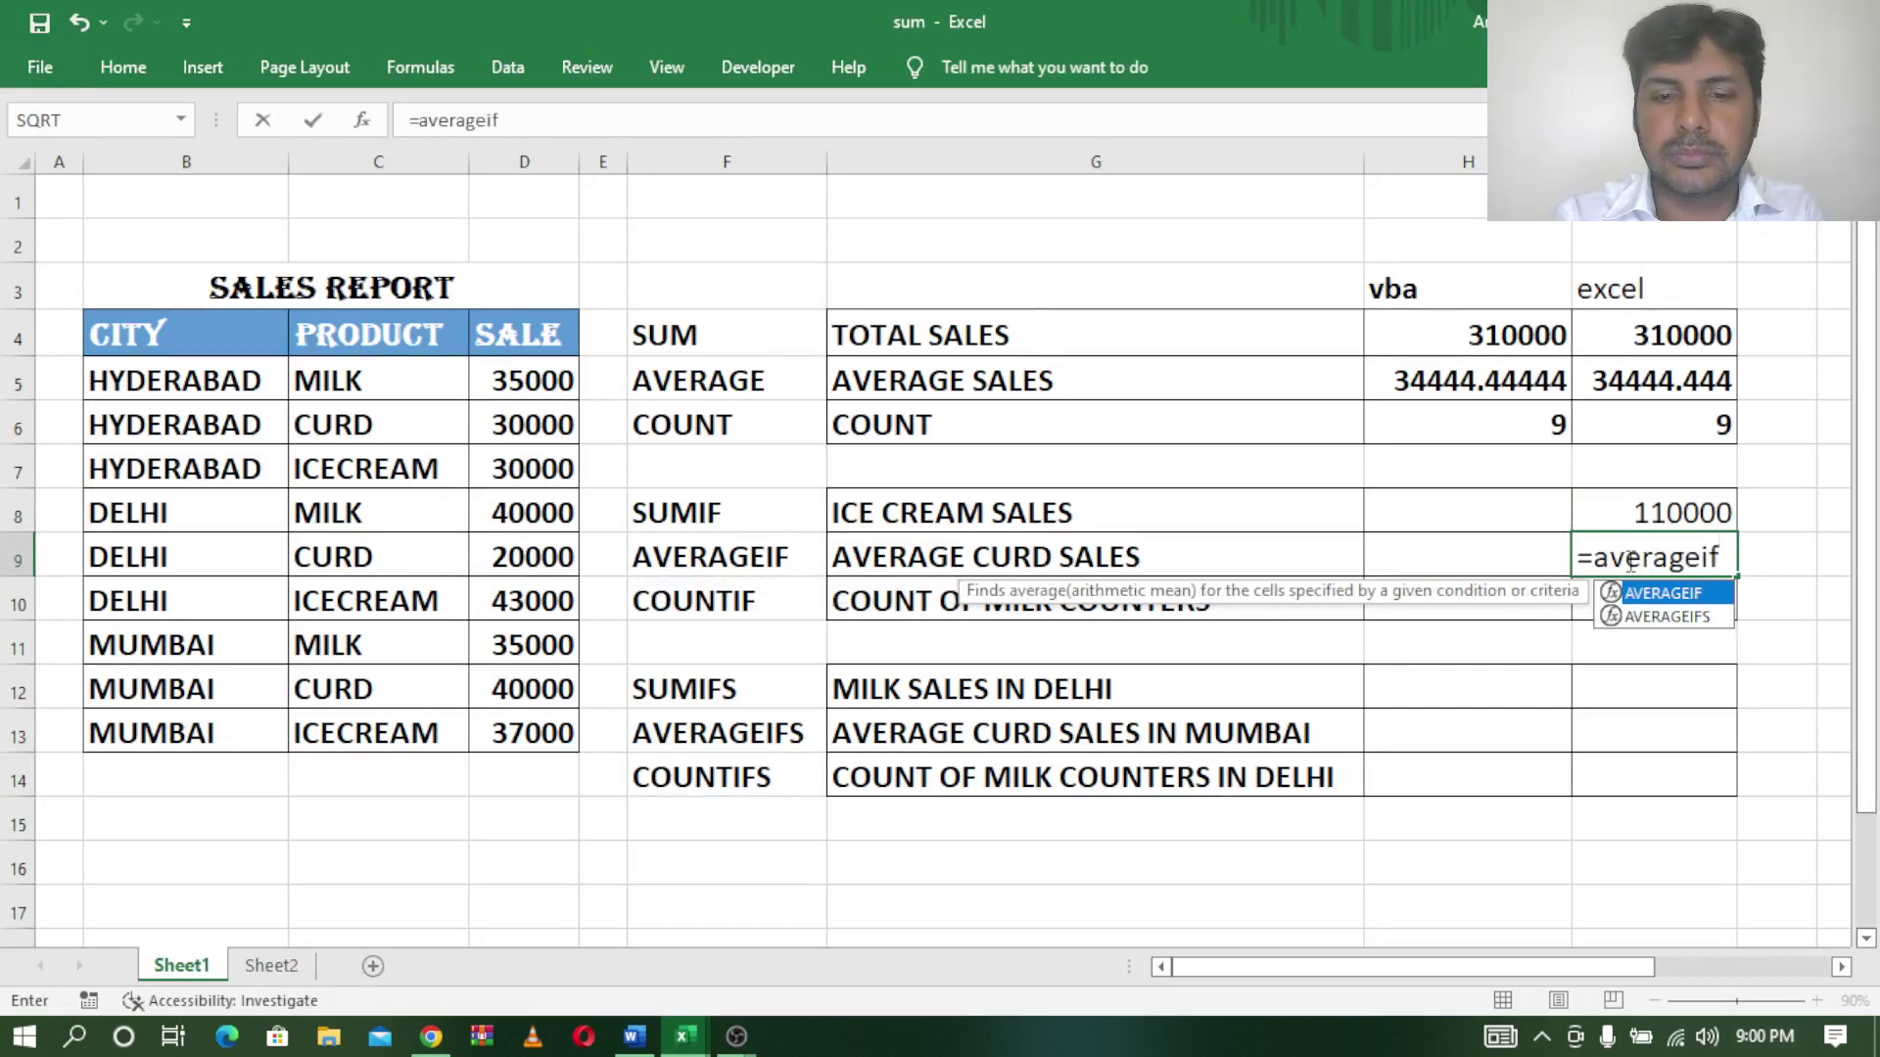
{"action": "type", "text": "("}
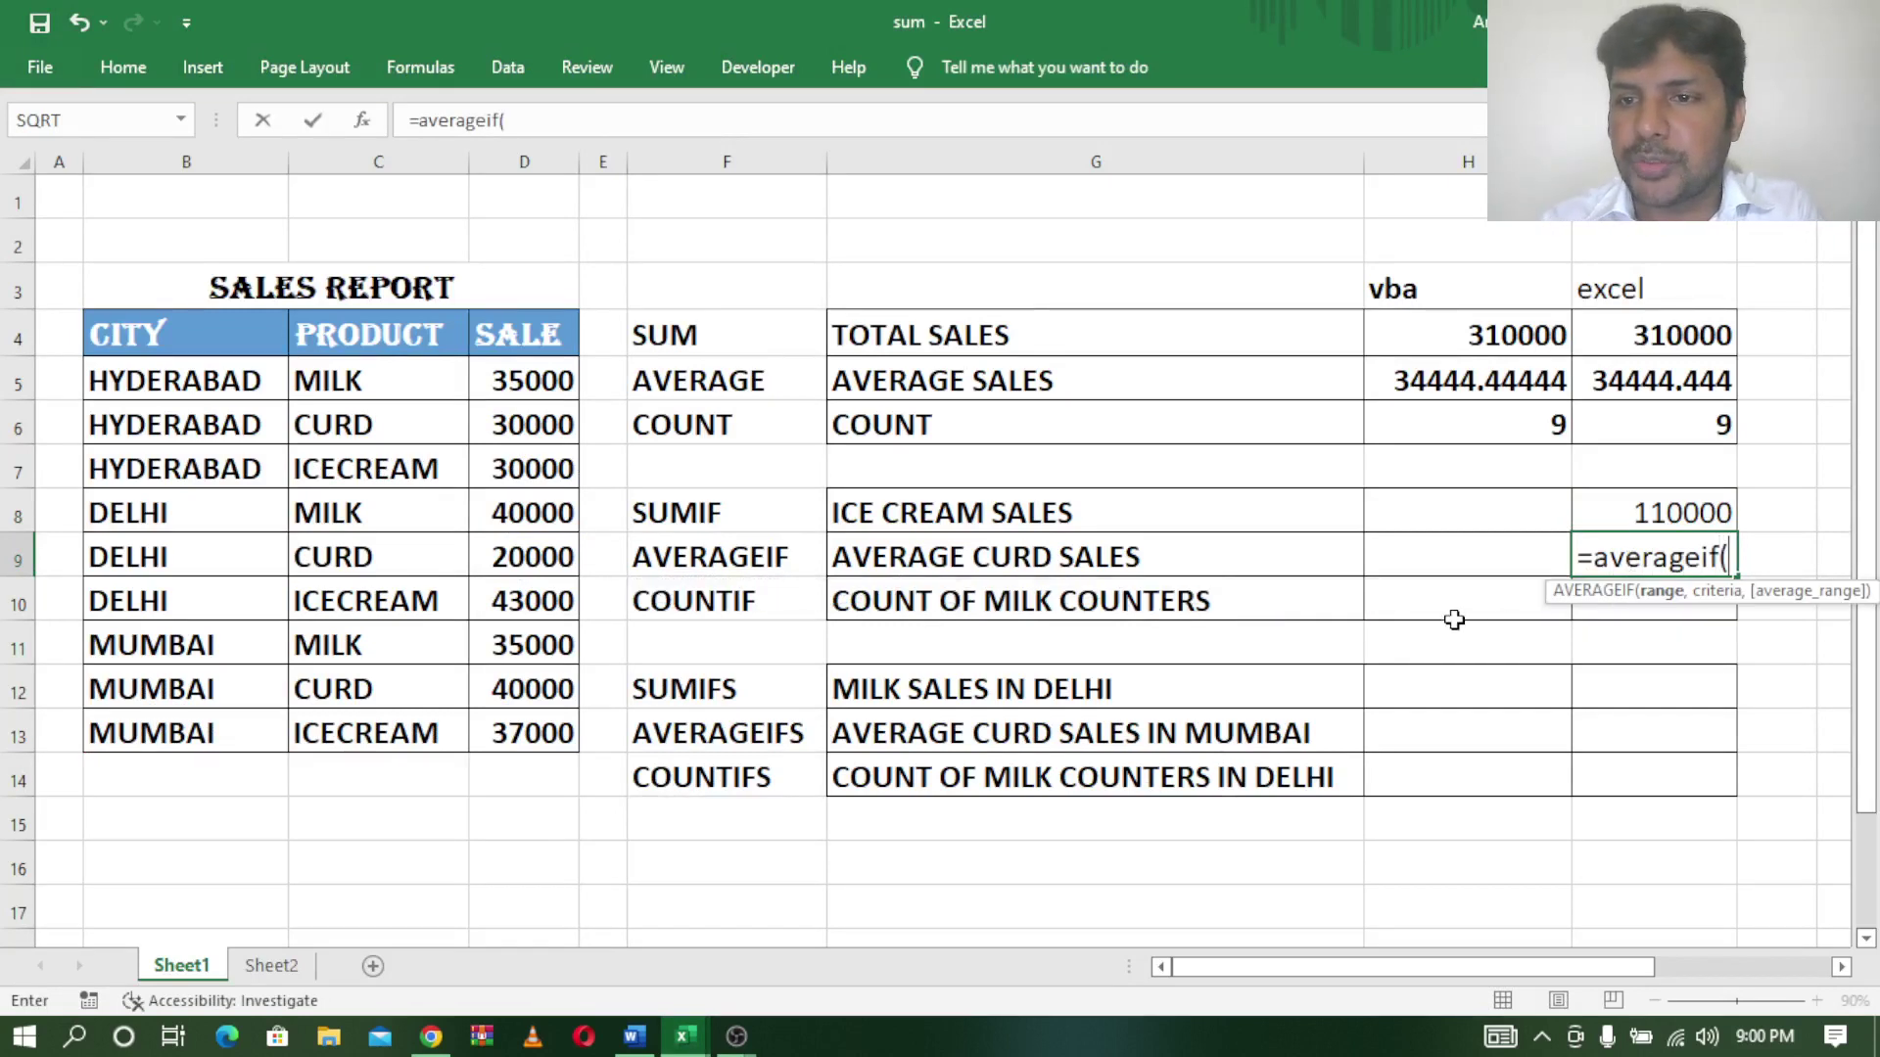
{"action": "left_click_drag", "start_coordinate": [348, 380], "coordinate": [345, 726]}
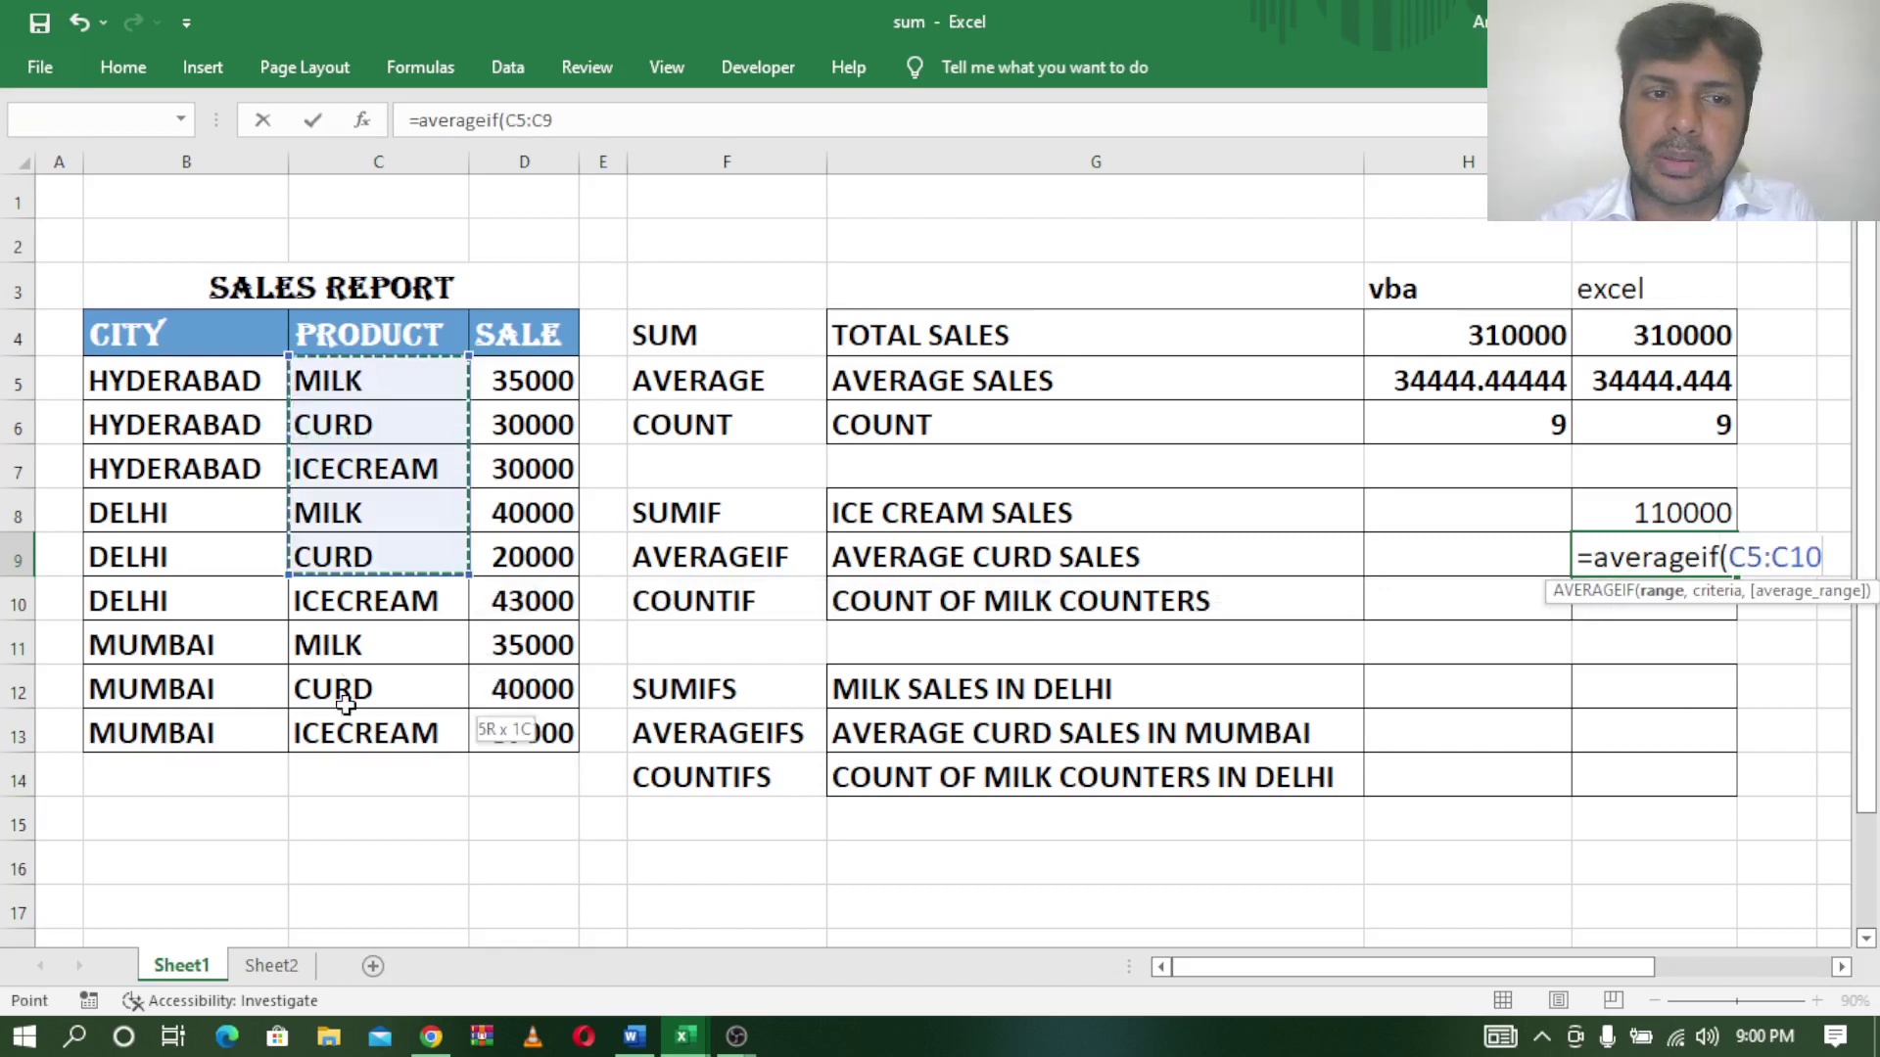
{"action": "type", "text": ","}
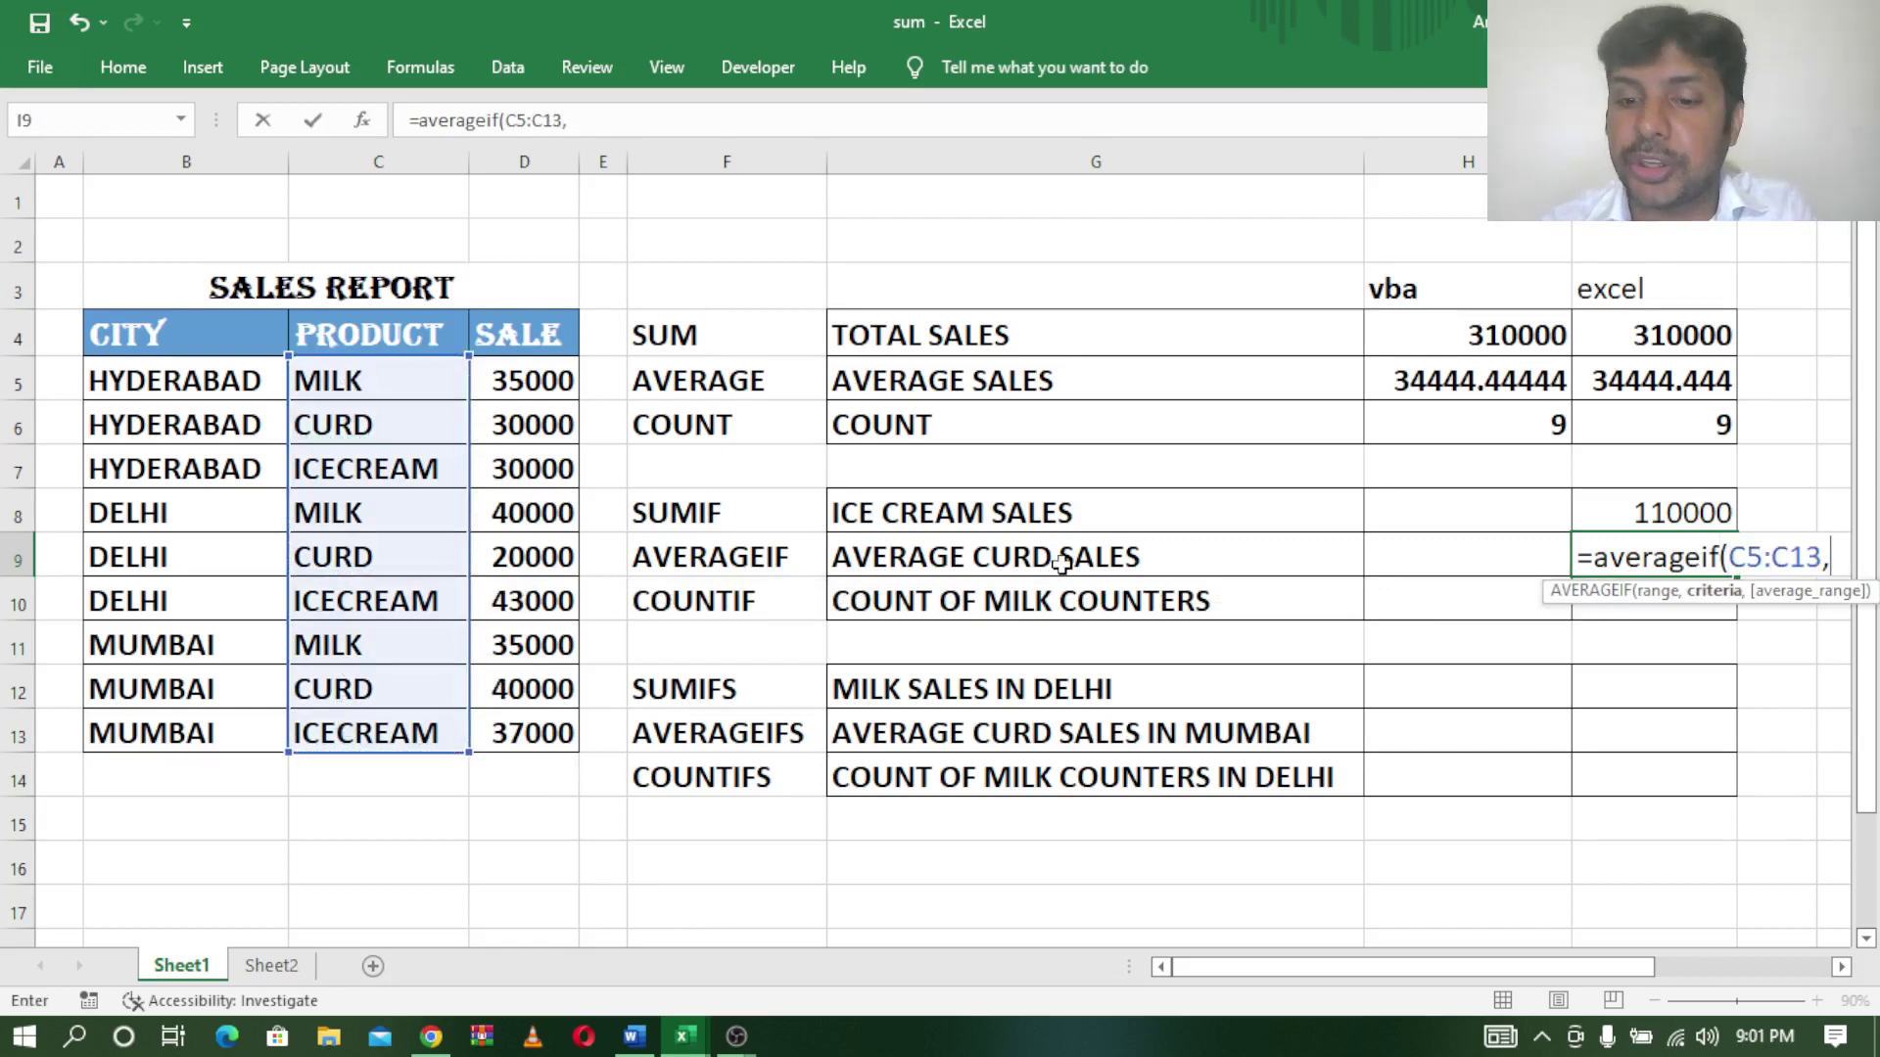
{"action": "type", "text": "\"cur"}
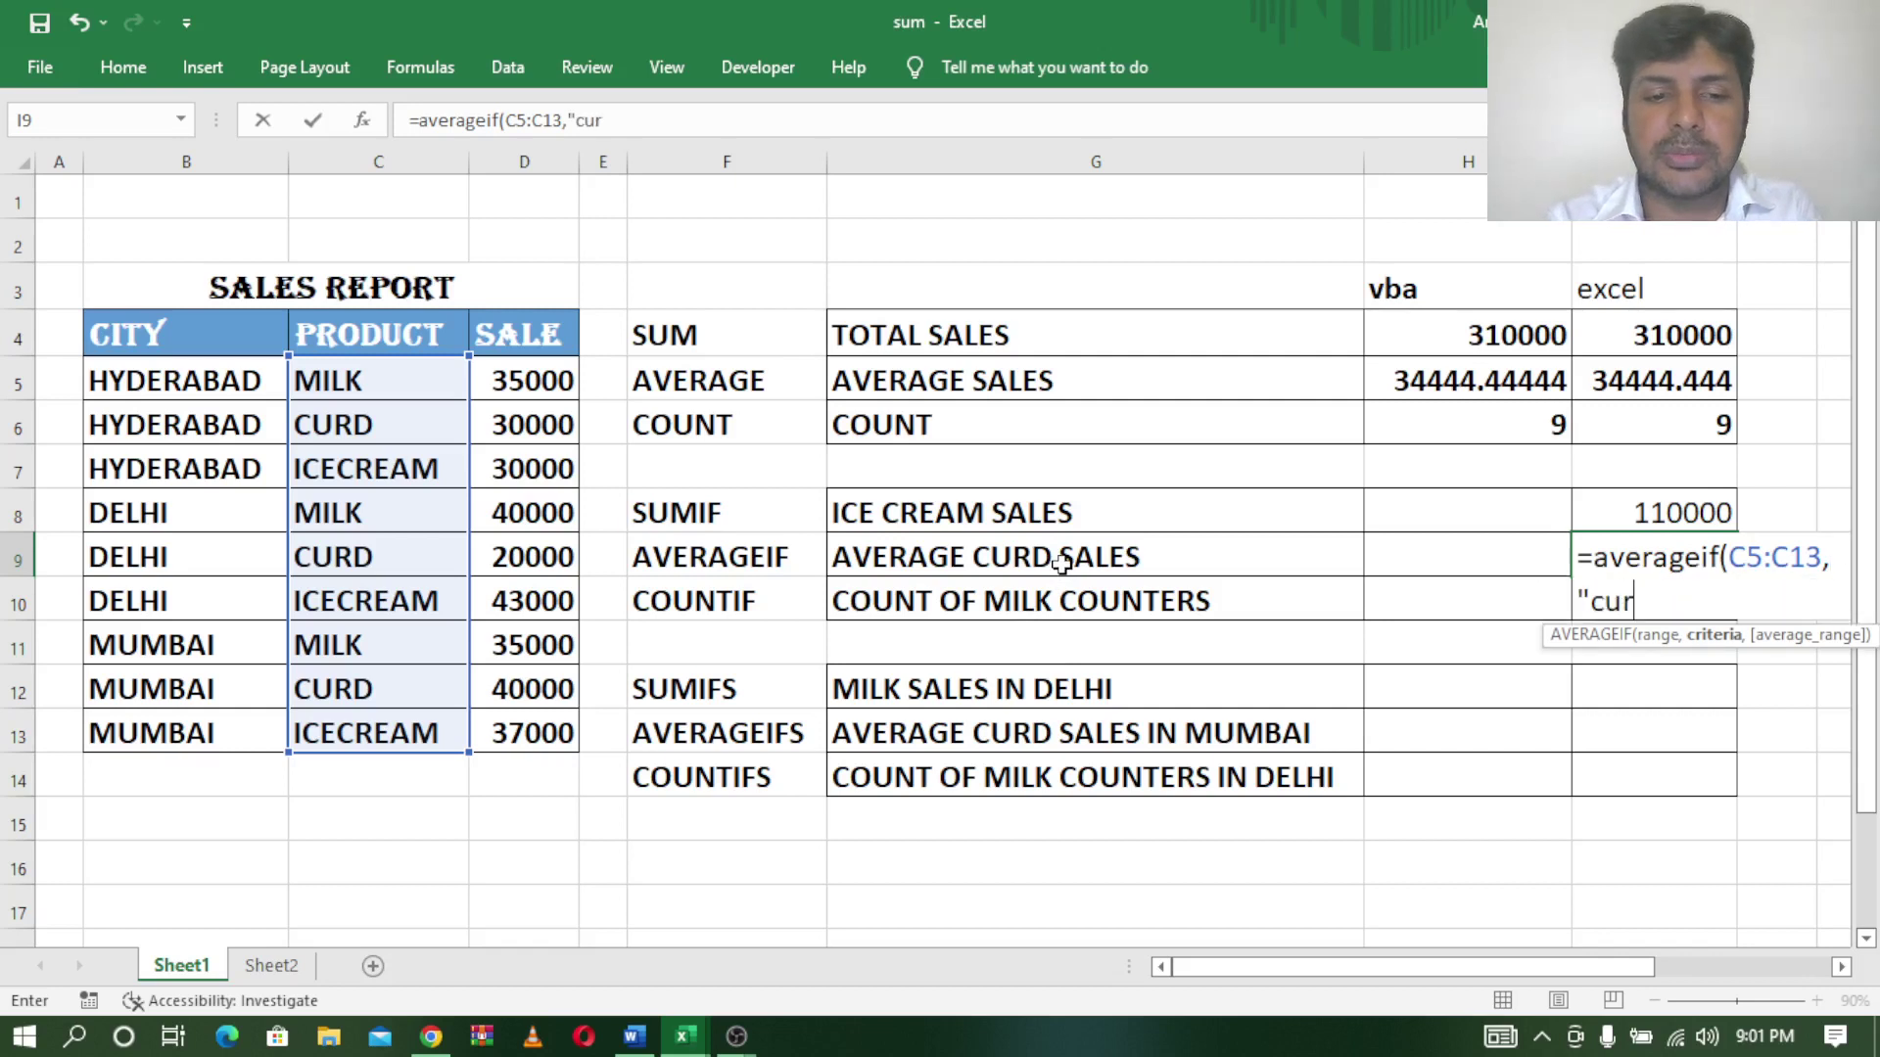
{"action": "type", "text": "d\""}
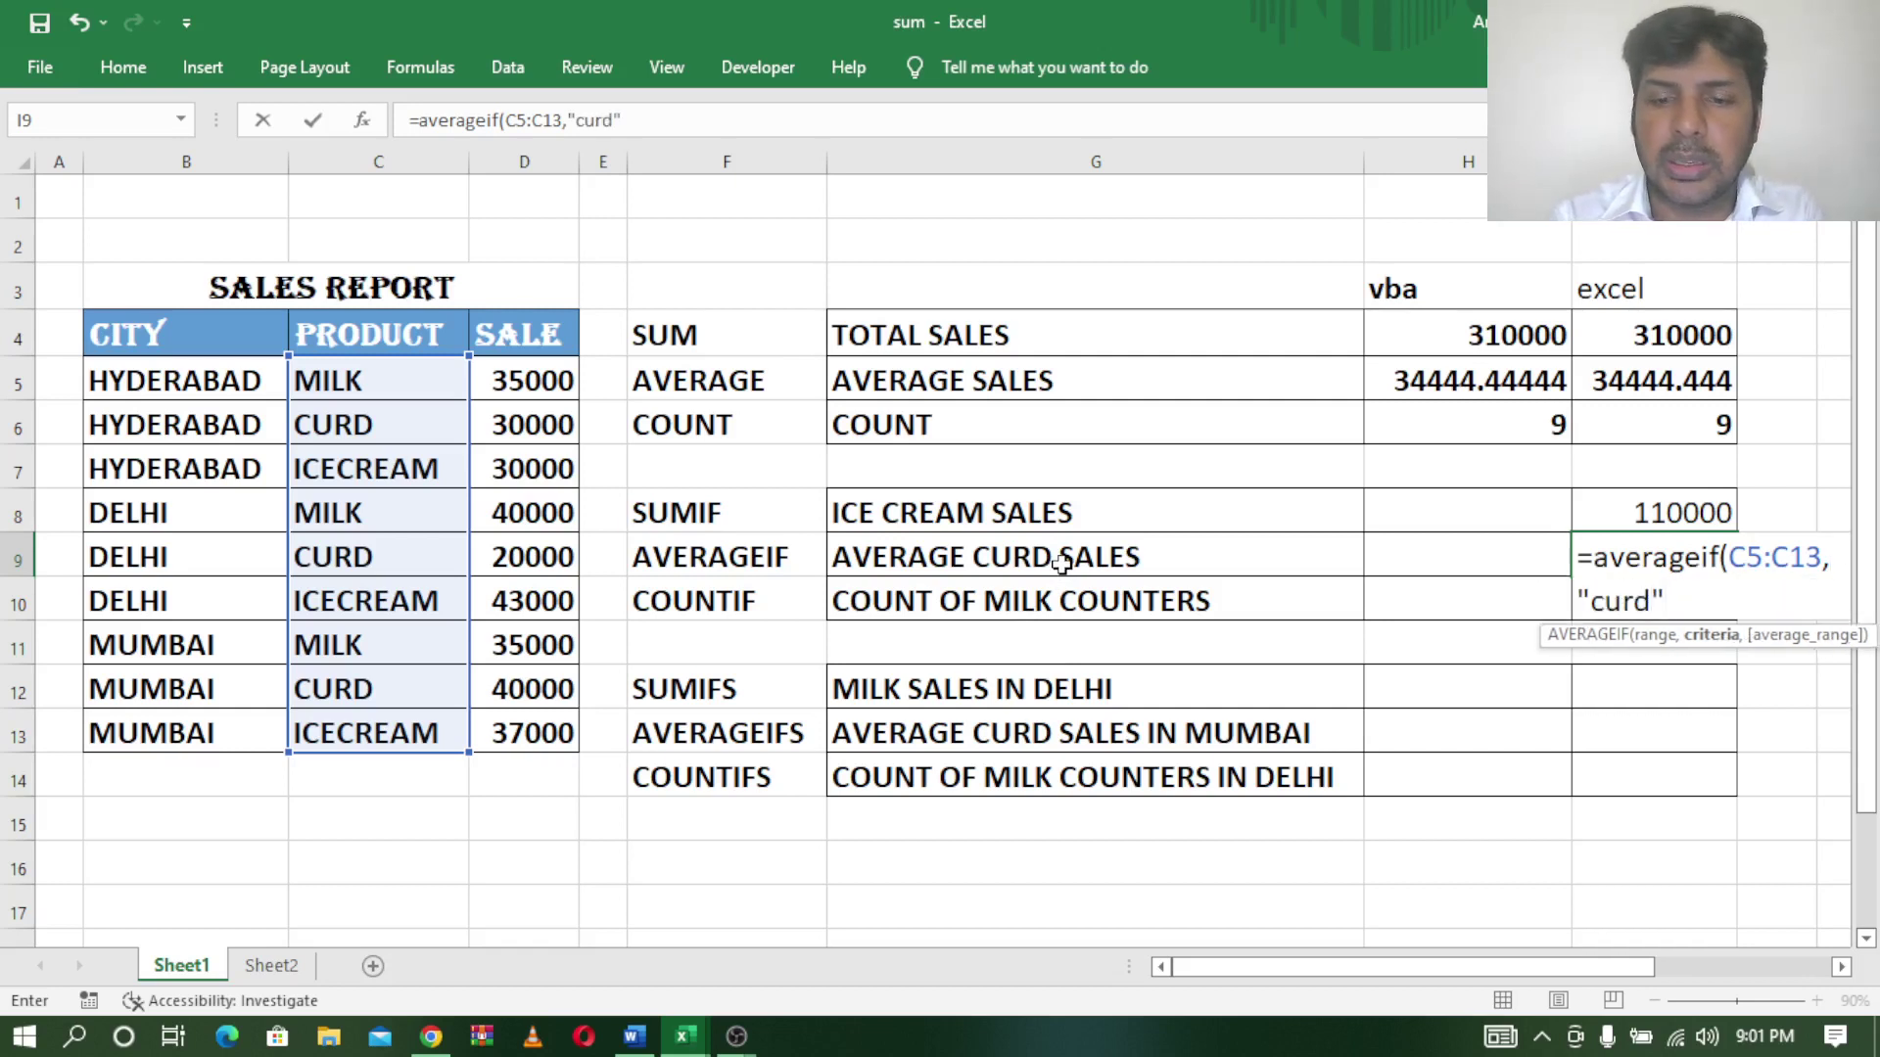
{"action": "type", "text": ","}
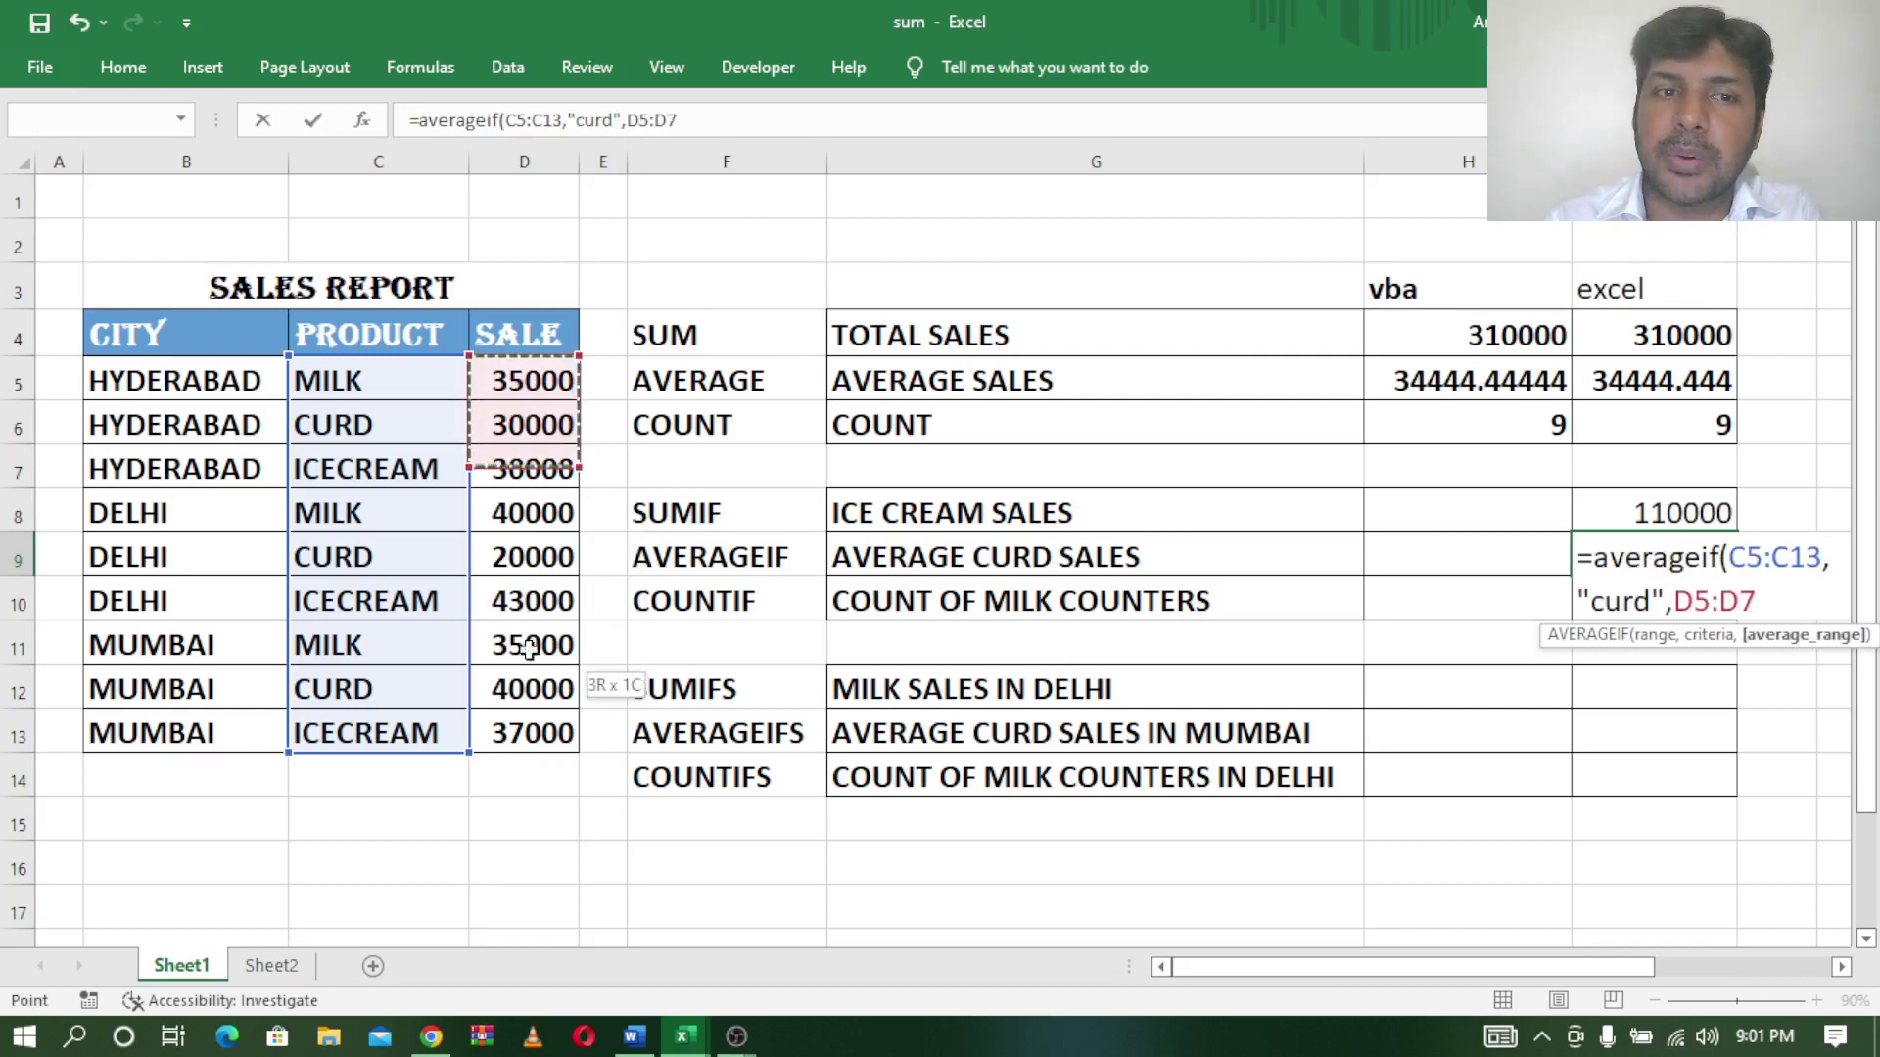
{"action": "left_click_drag", "start_coordinate": [526, 382], "coordinate": [530, 741]}
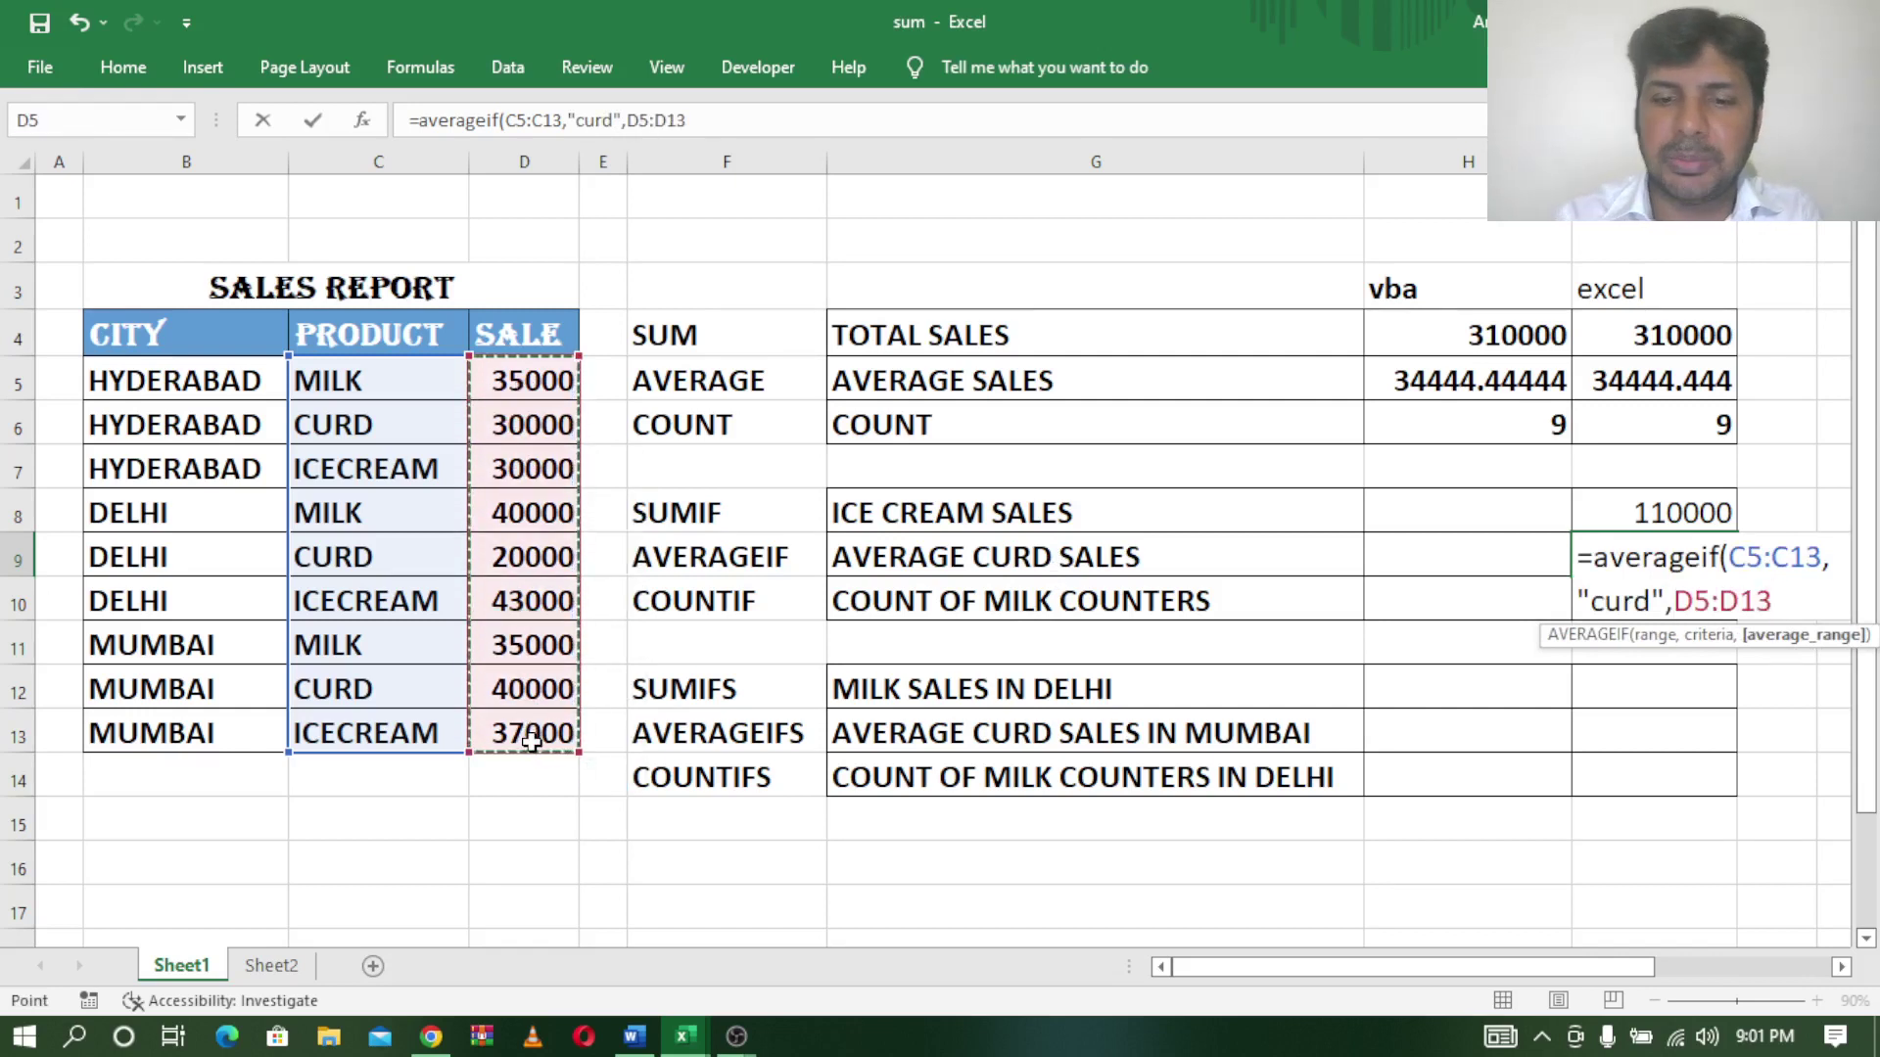
{"action": "type", "text": ")"}
{"action": "key", "text": "Return"}
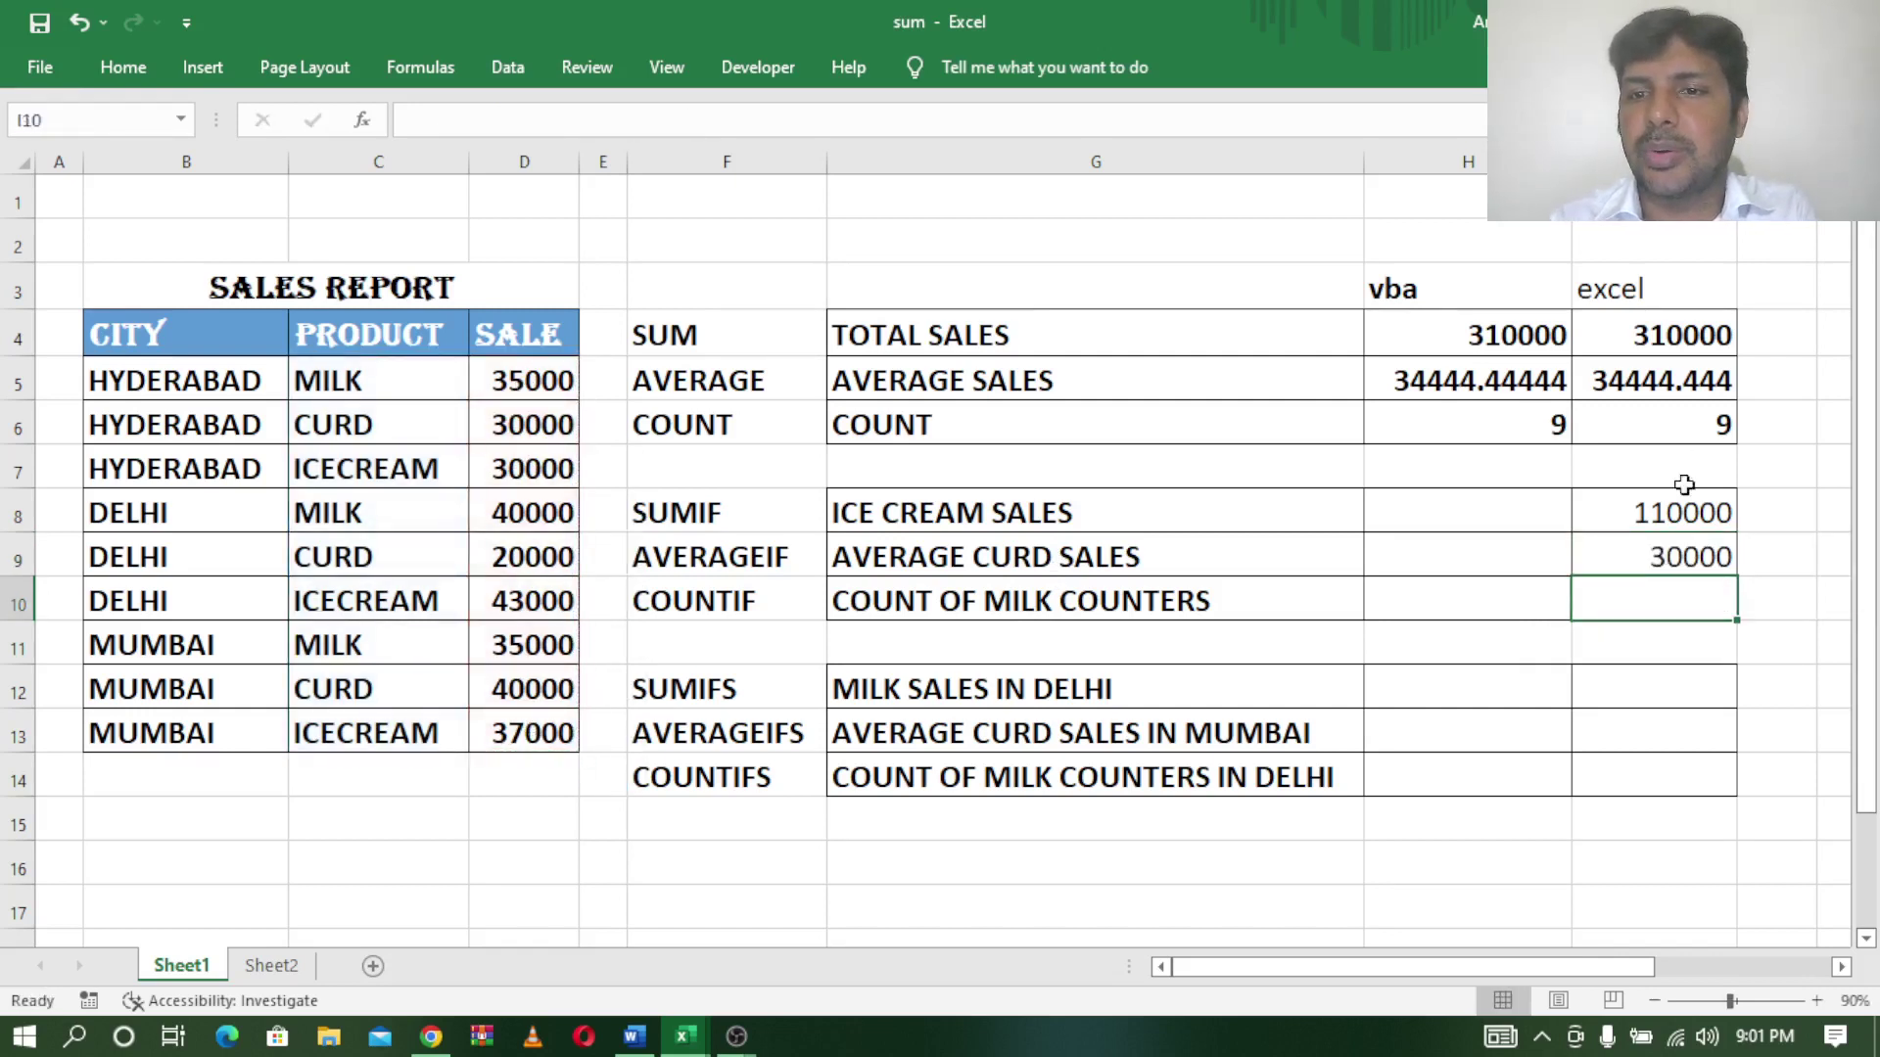
Enter a COUNTIF for milk over C5:C13 in I10, giving 3.
{"action": "type", "text": "=c"}
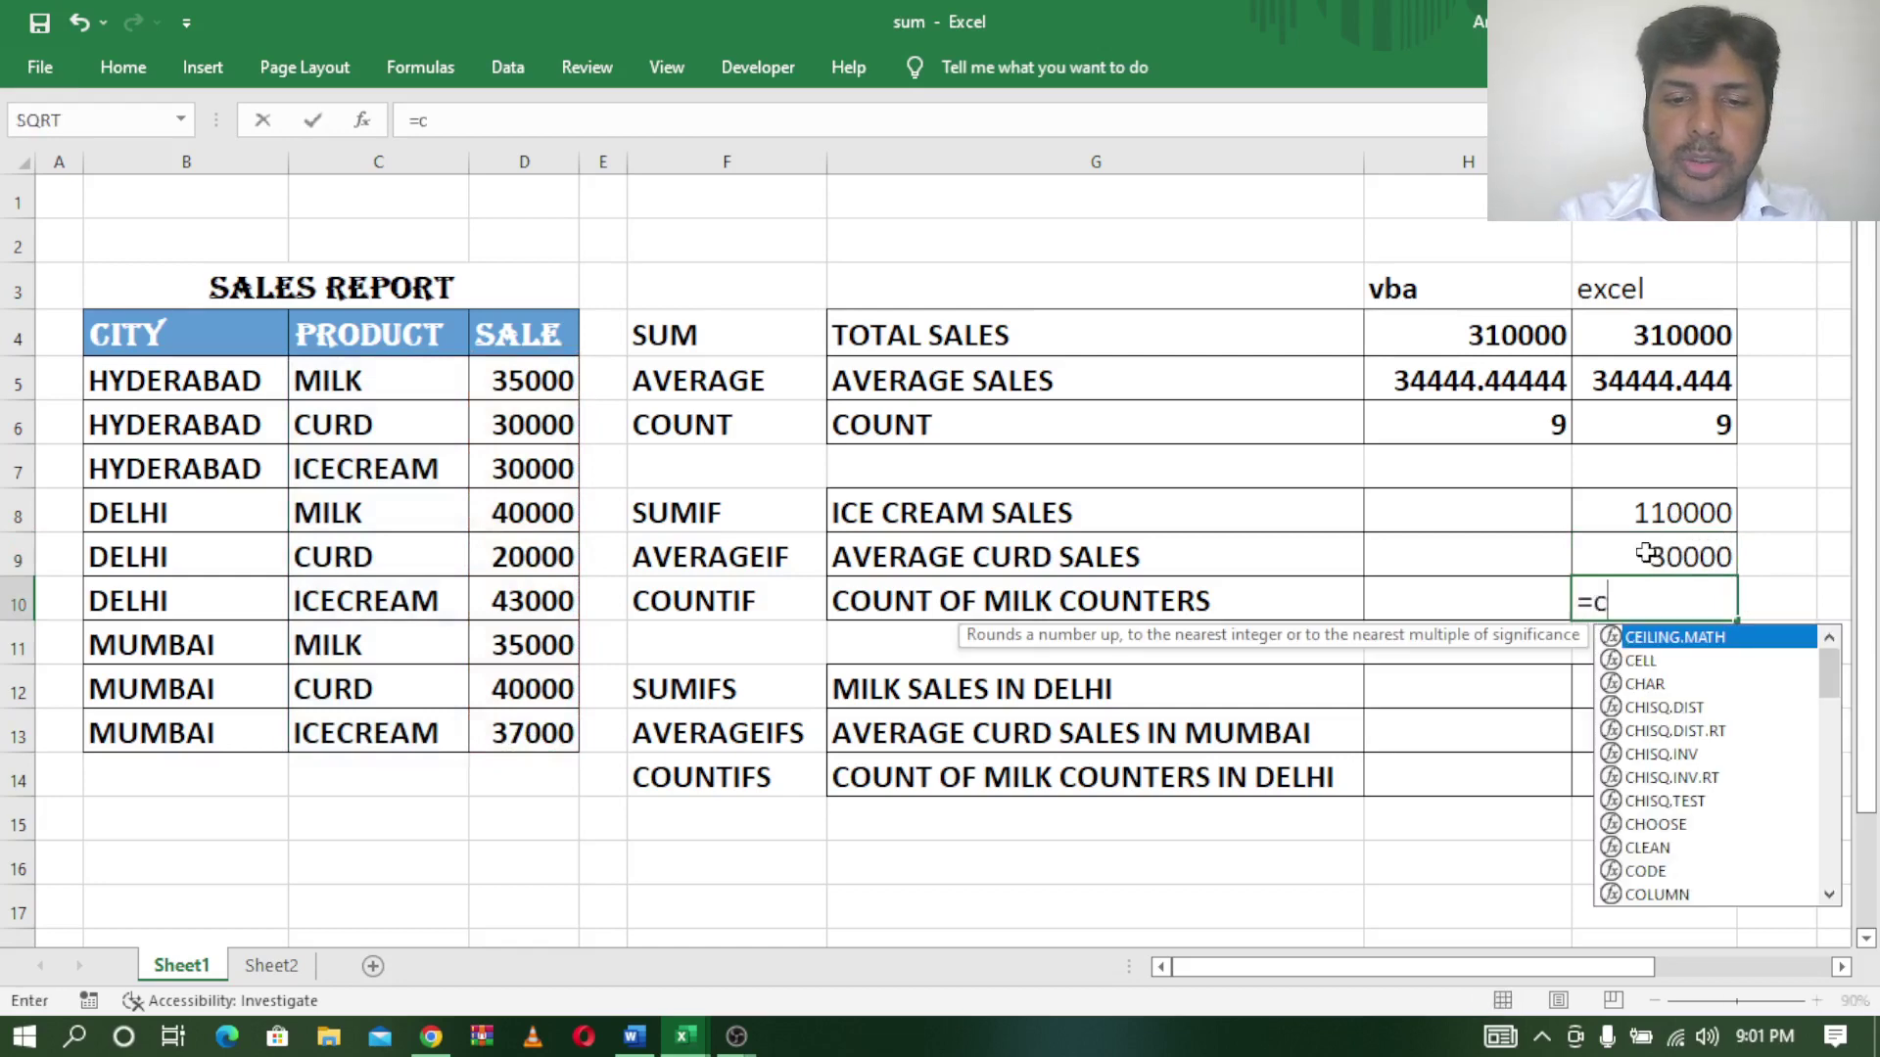
{"action": "type", "text": "ount"}
{"action": "type", "text": "i"}
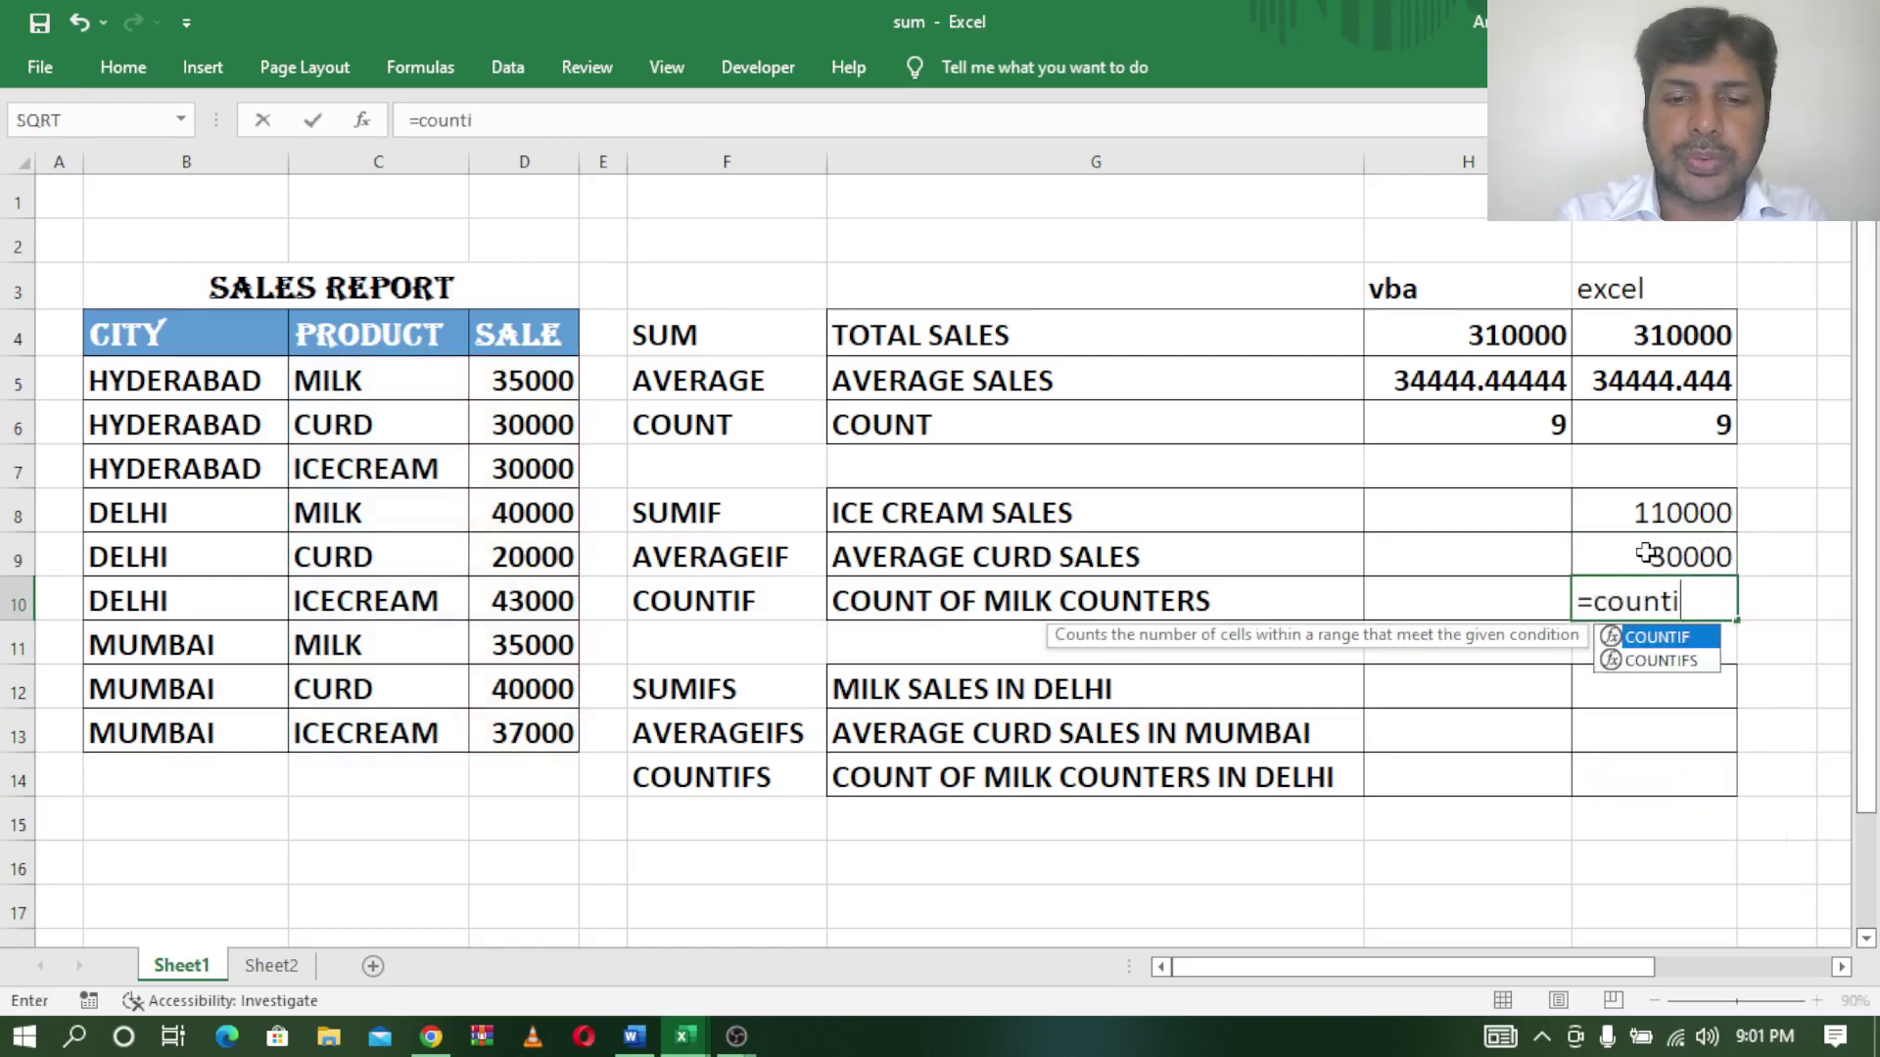
{"action": "type", "text": "f("}
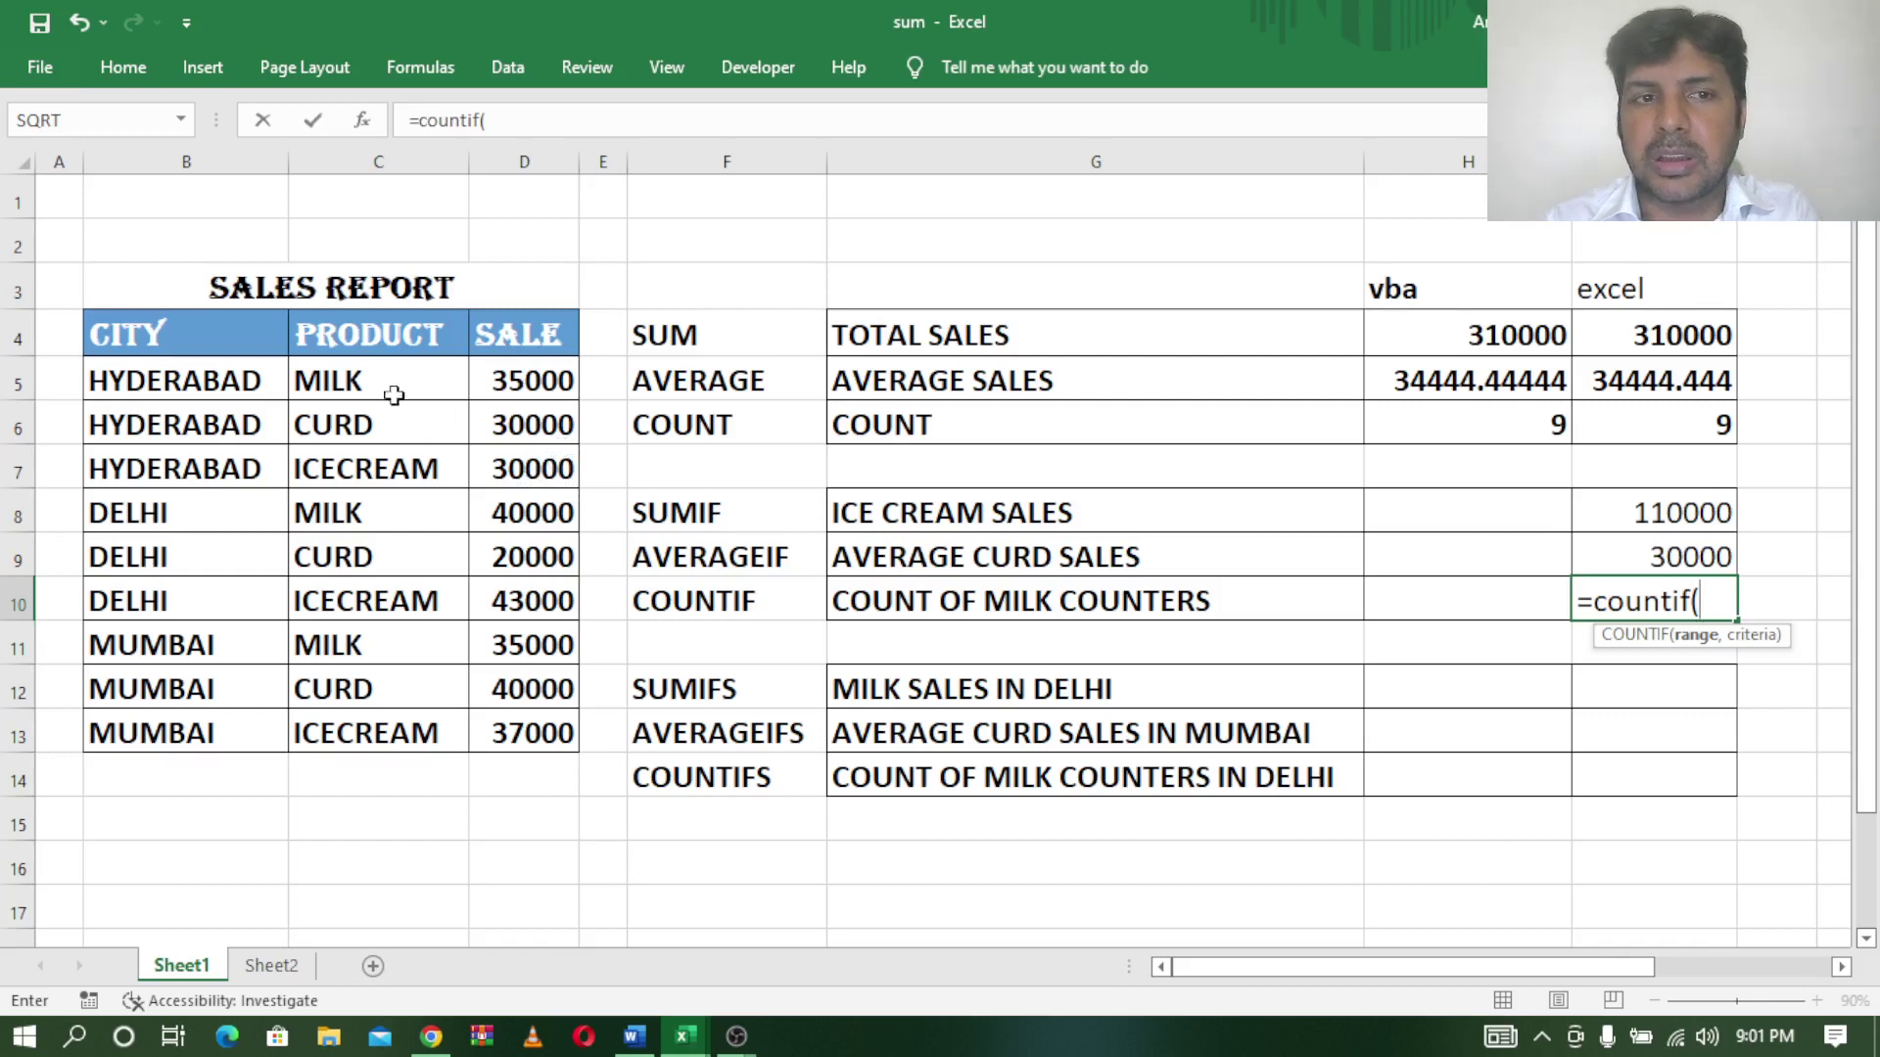
{"action": "left_click_drag", "start_coordinate": [396, 380], "coordinate": [394, 730]}
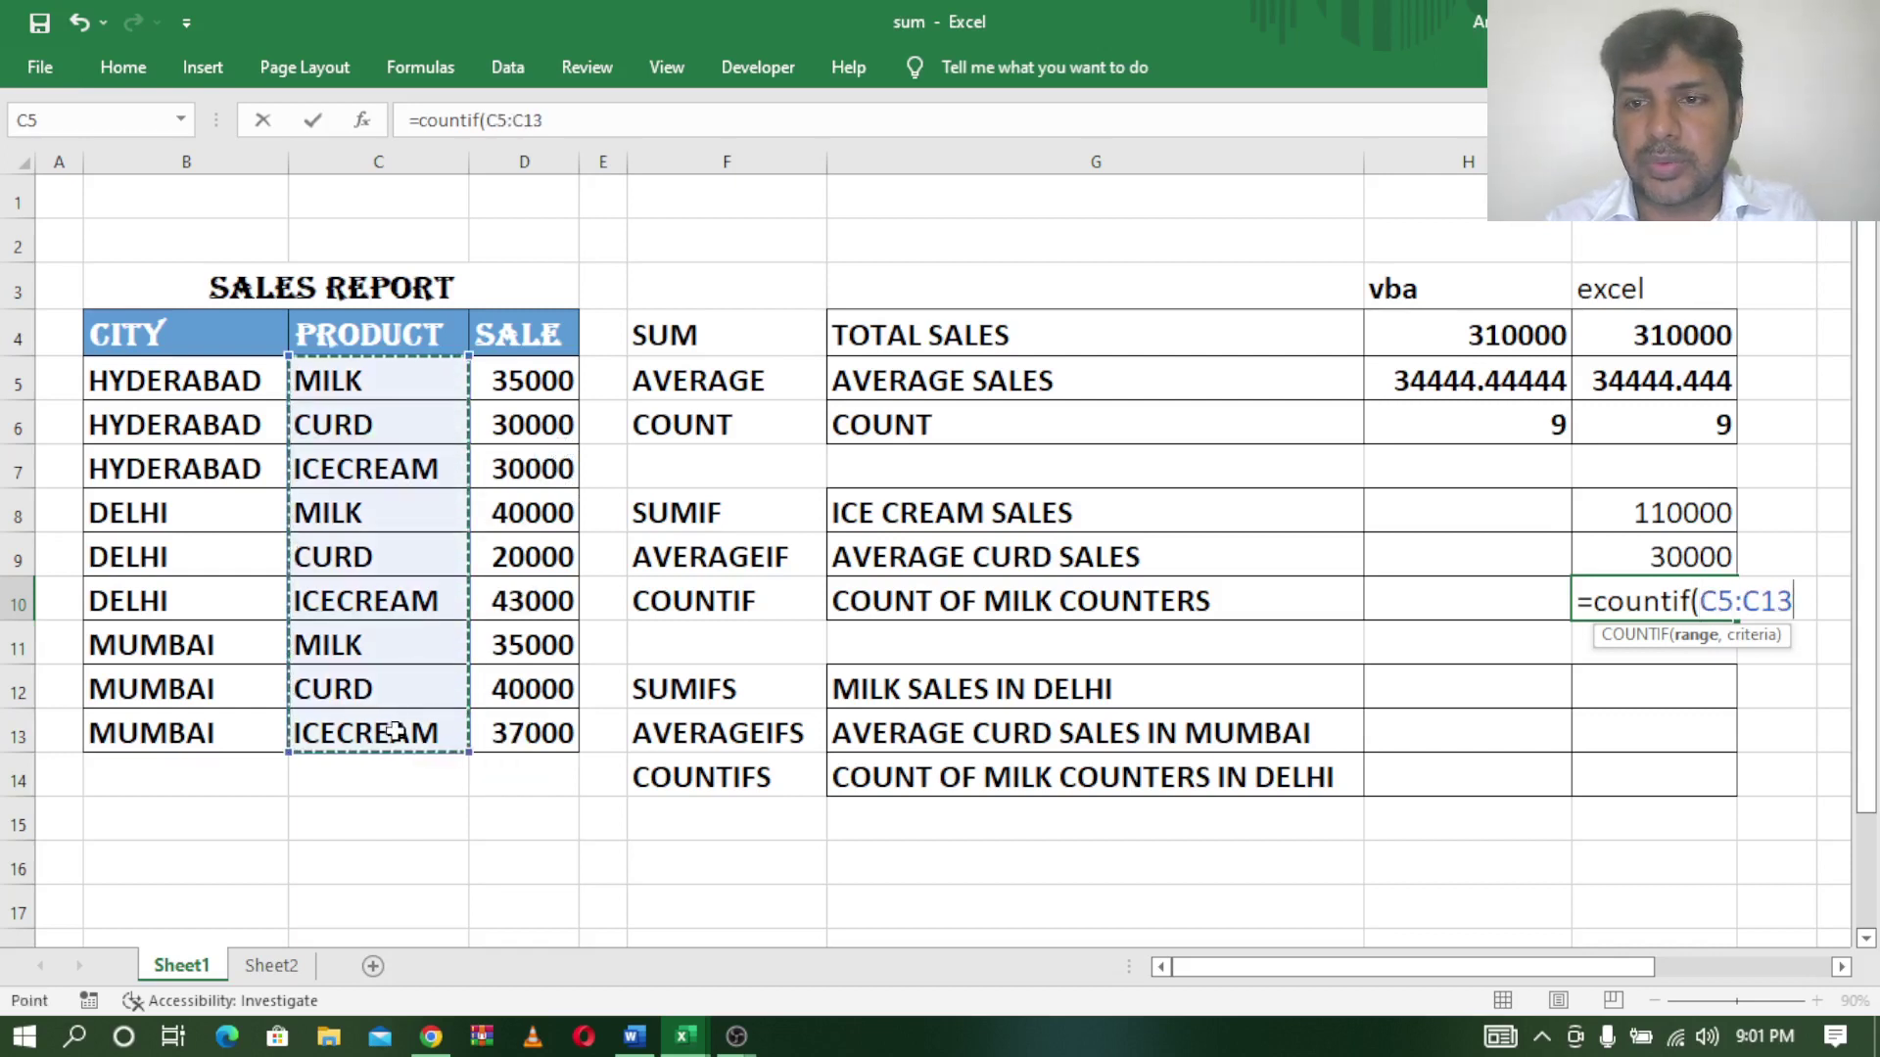
{"action": "type", "text": ","}
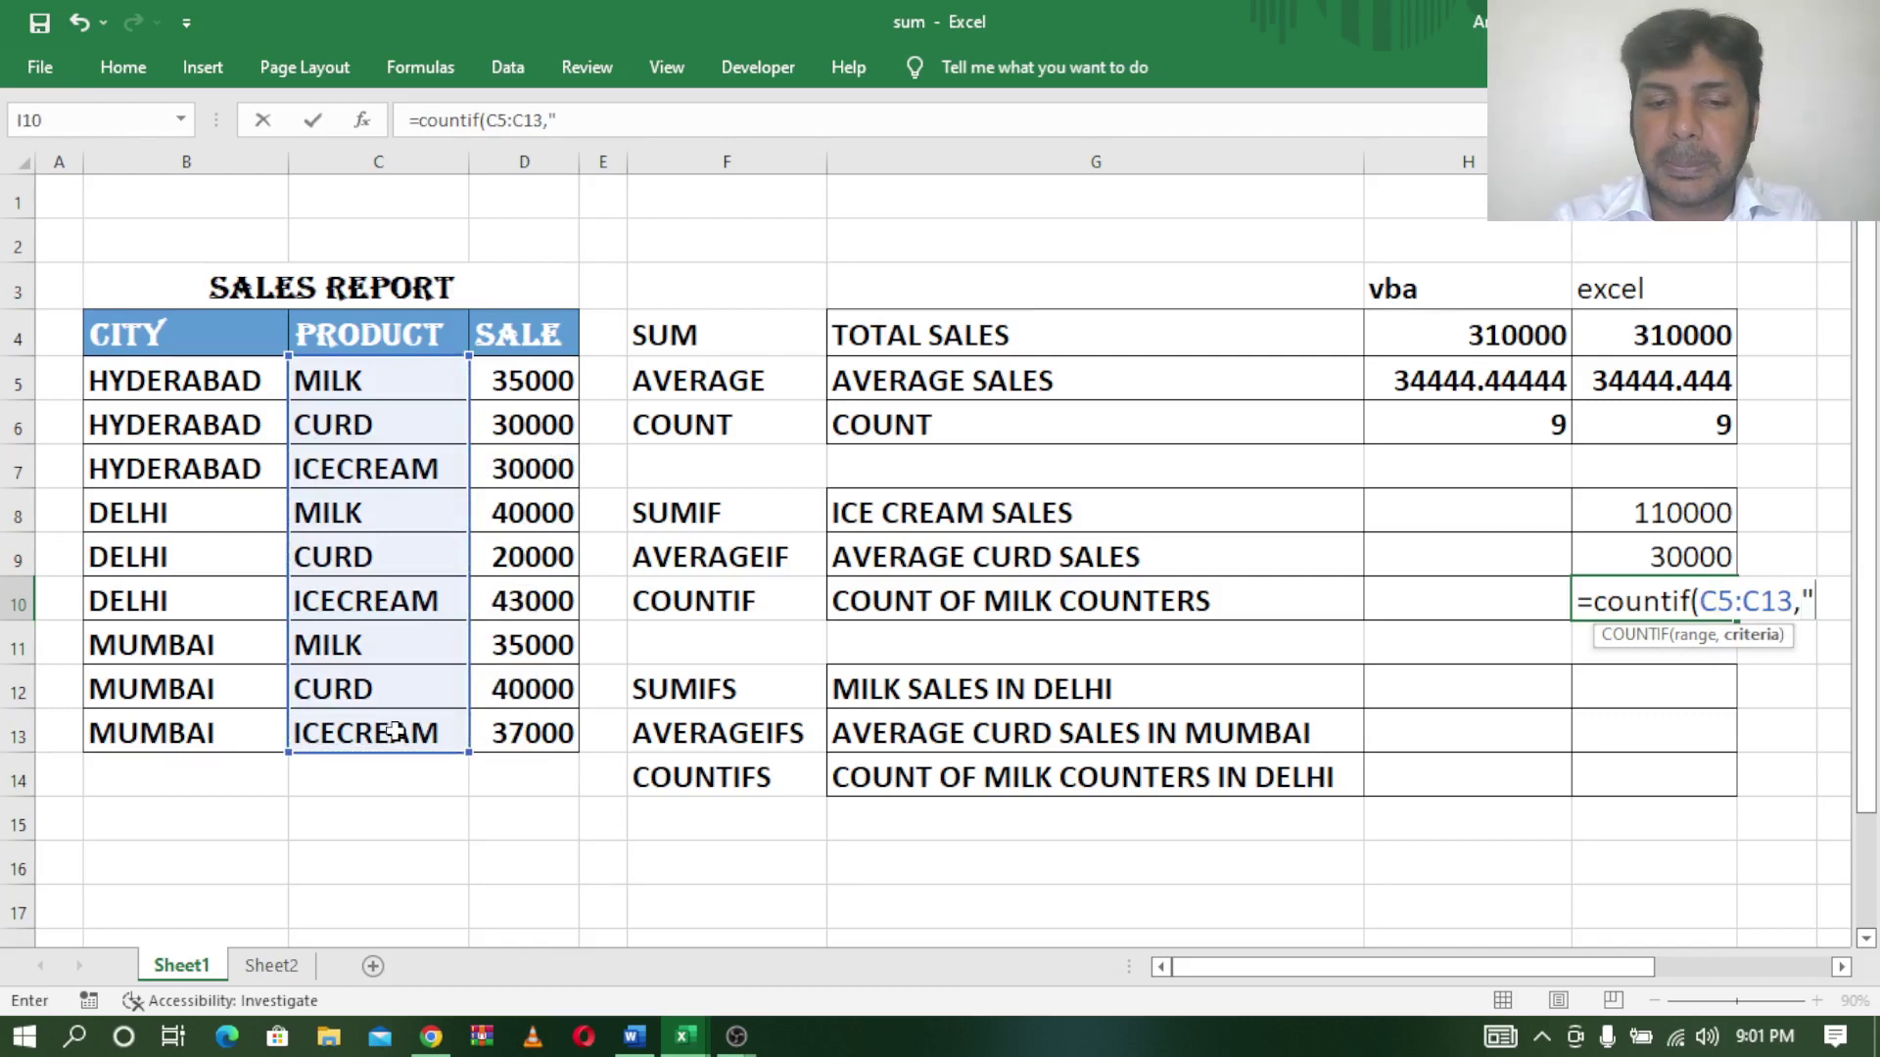
{"action": "type", "text": "milk"}
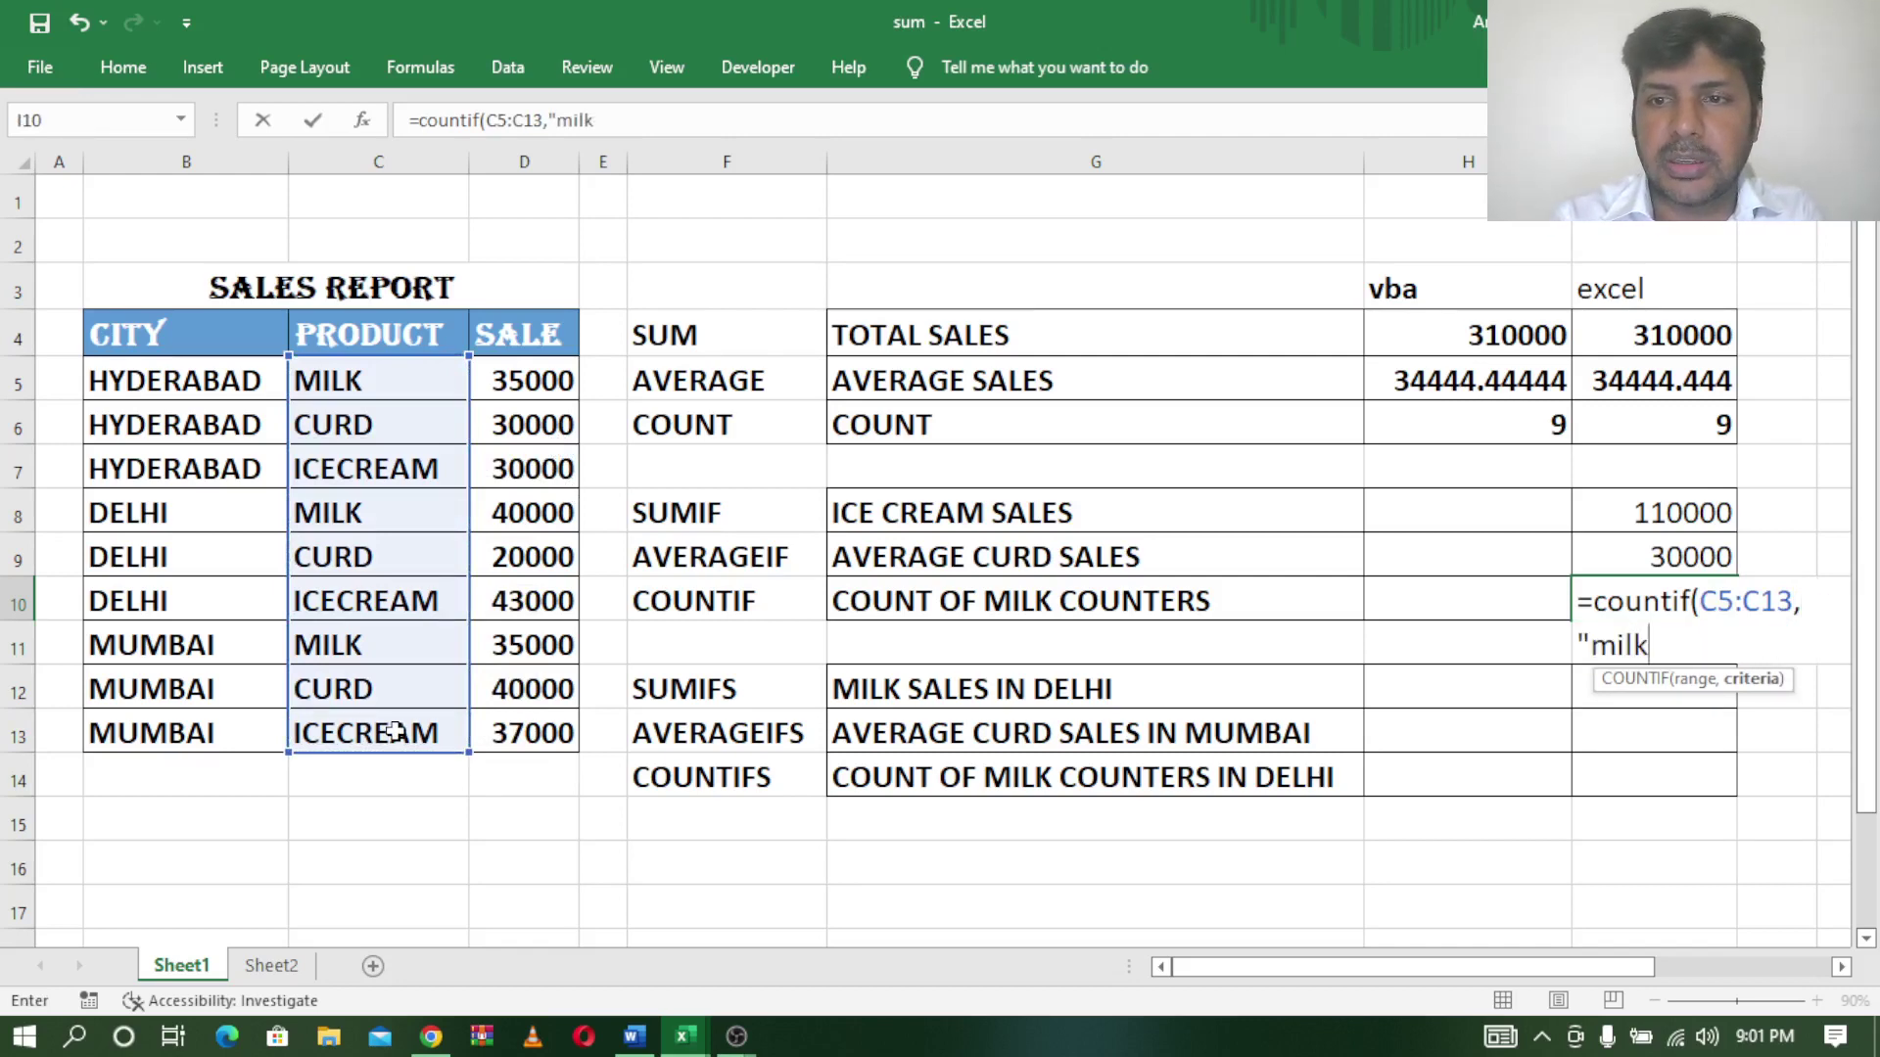
{"action": "type", "text": ")"}
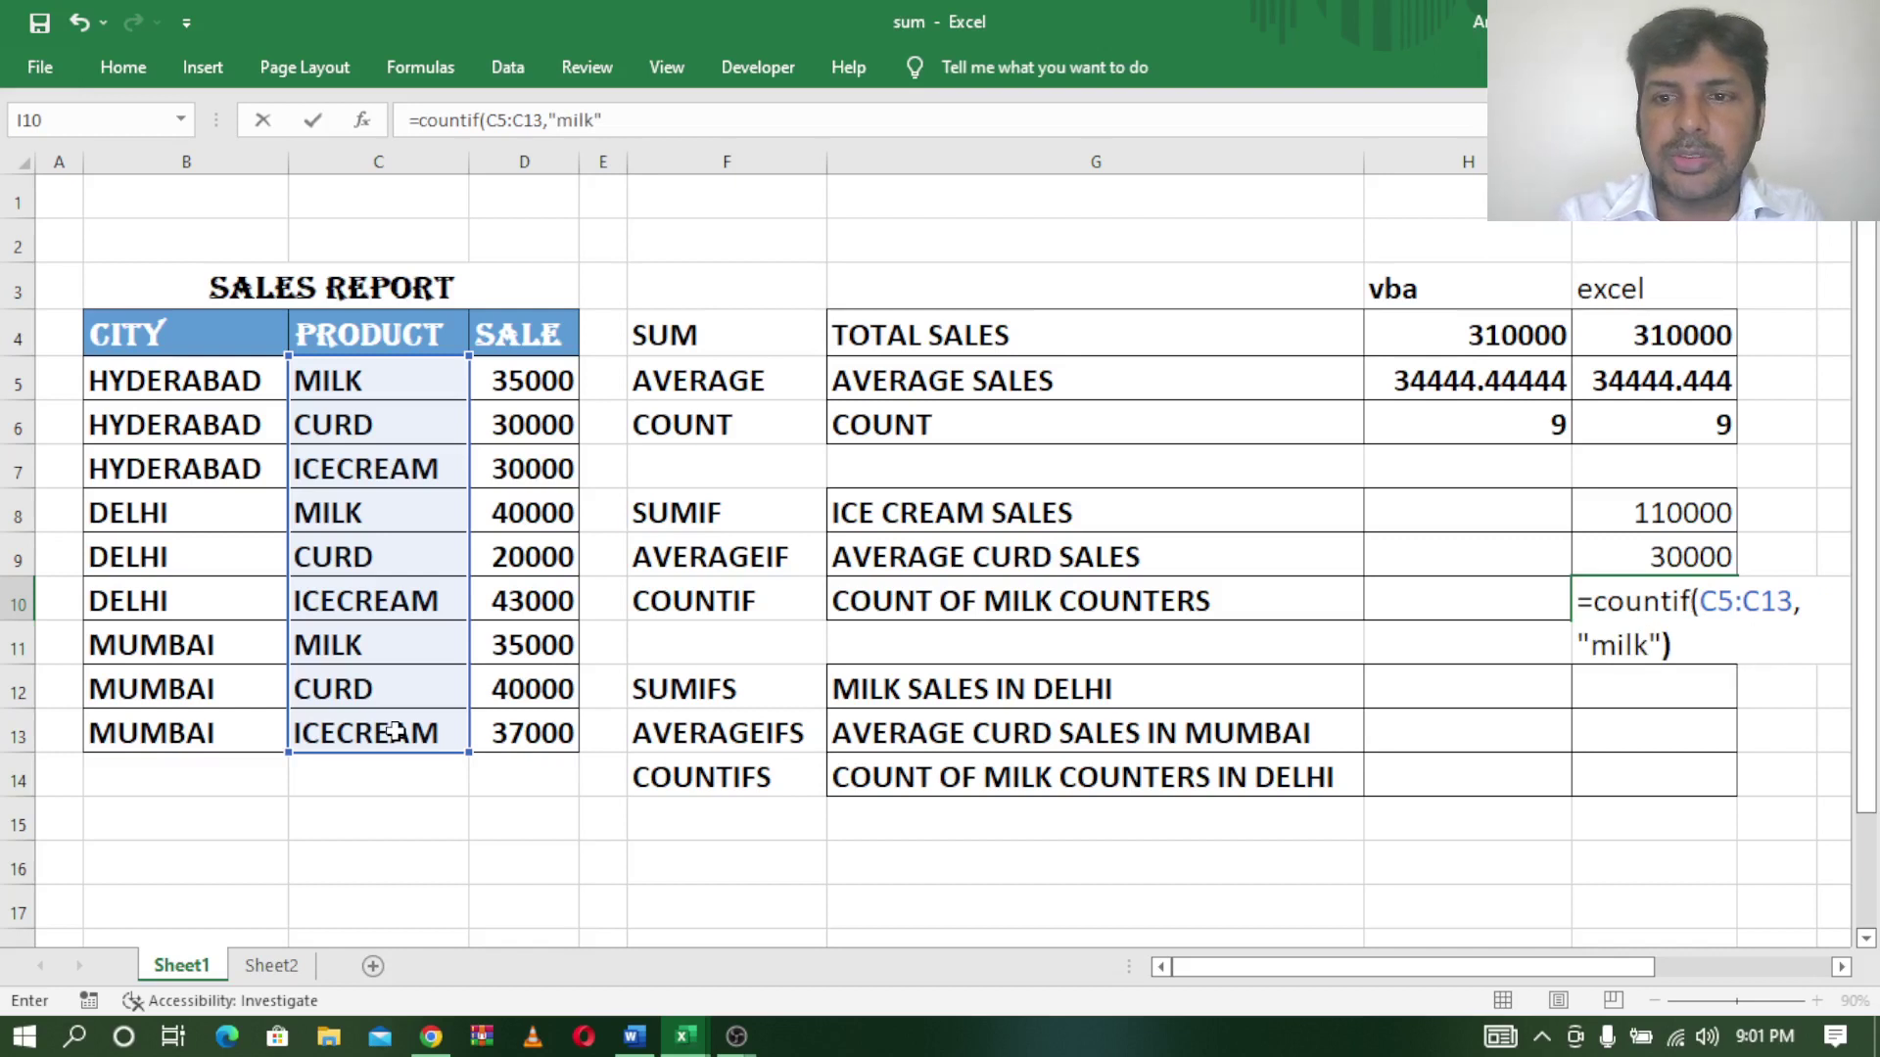
{"action": "key", "text": "Return"}
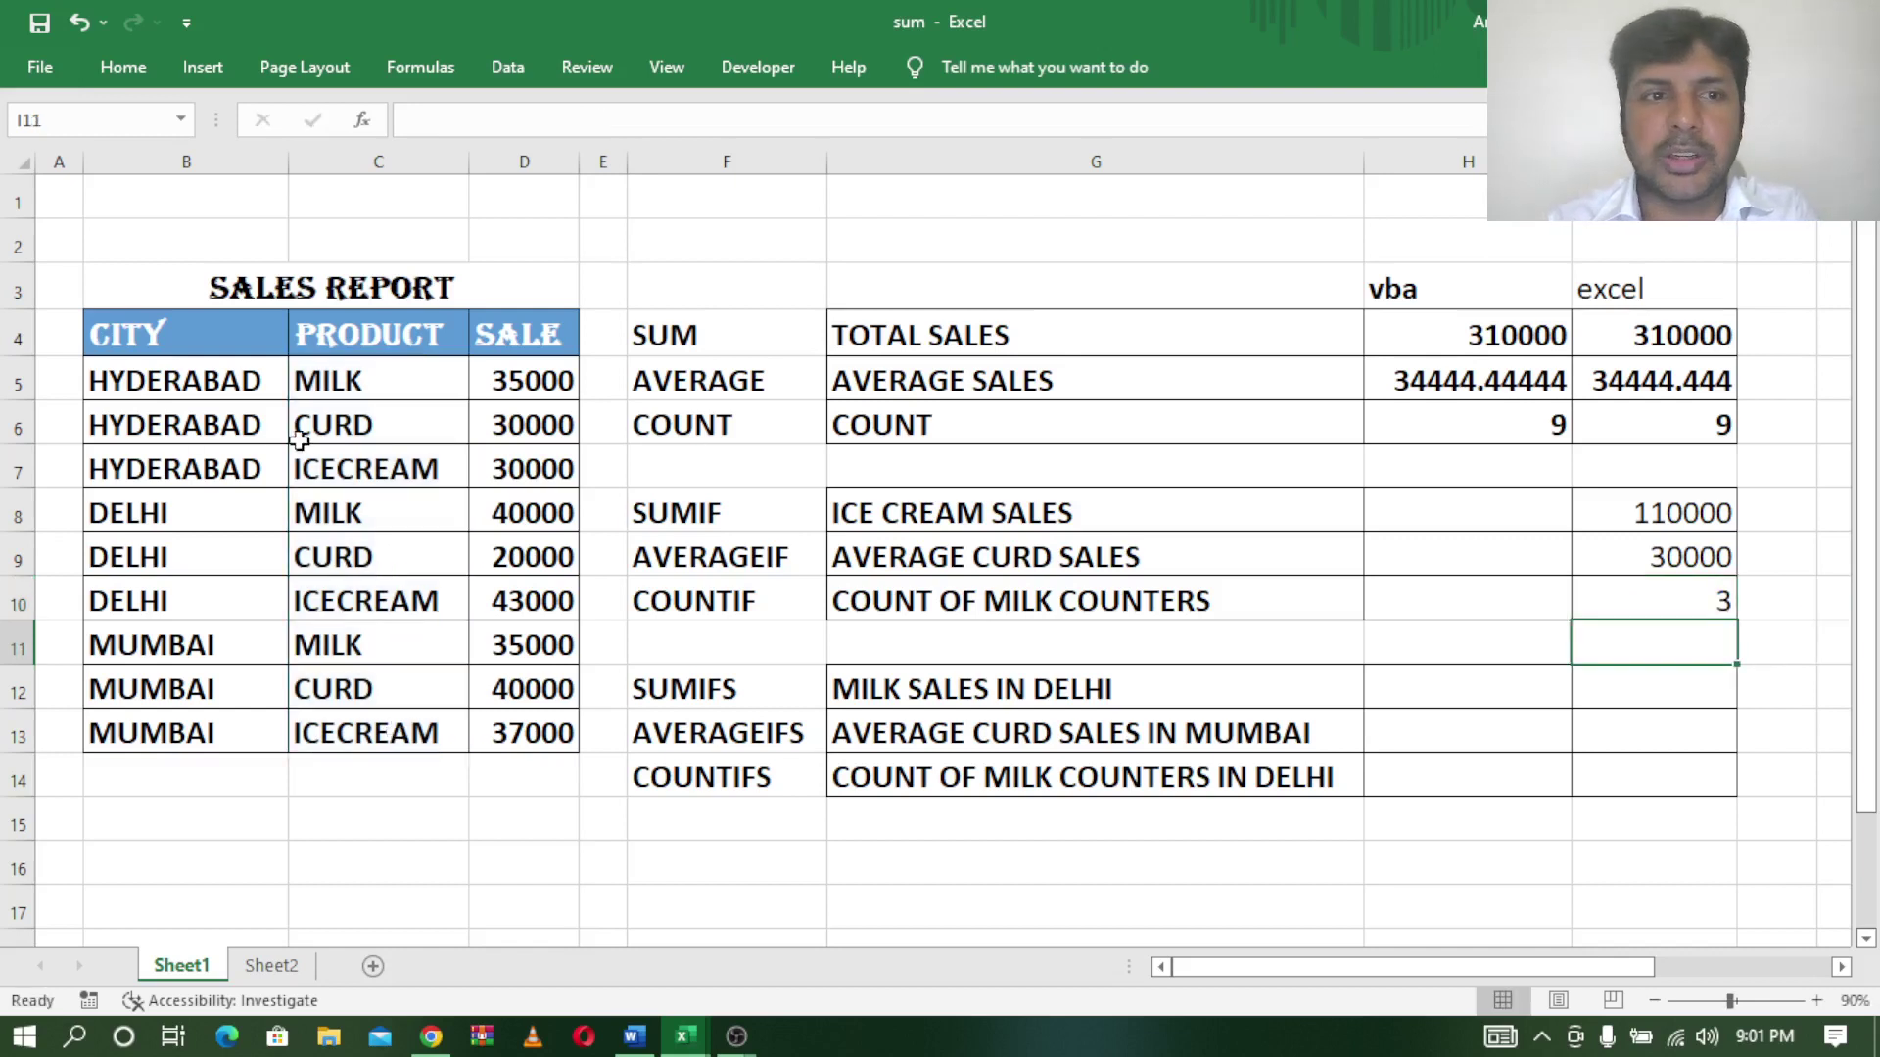
Point out the three MILK entries in the PRODUCT column, then select the vba ice cream cell.
{"action": "left_click", "coordinate": [357, 389]}
{"action": "left_click", "coordinate": [355, 508]}
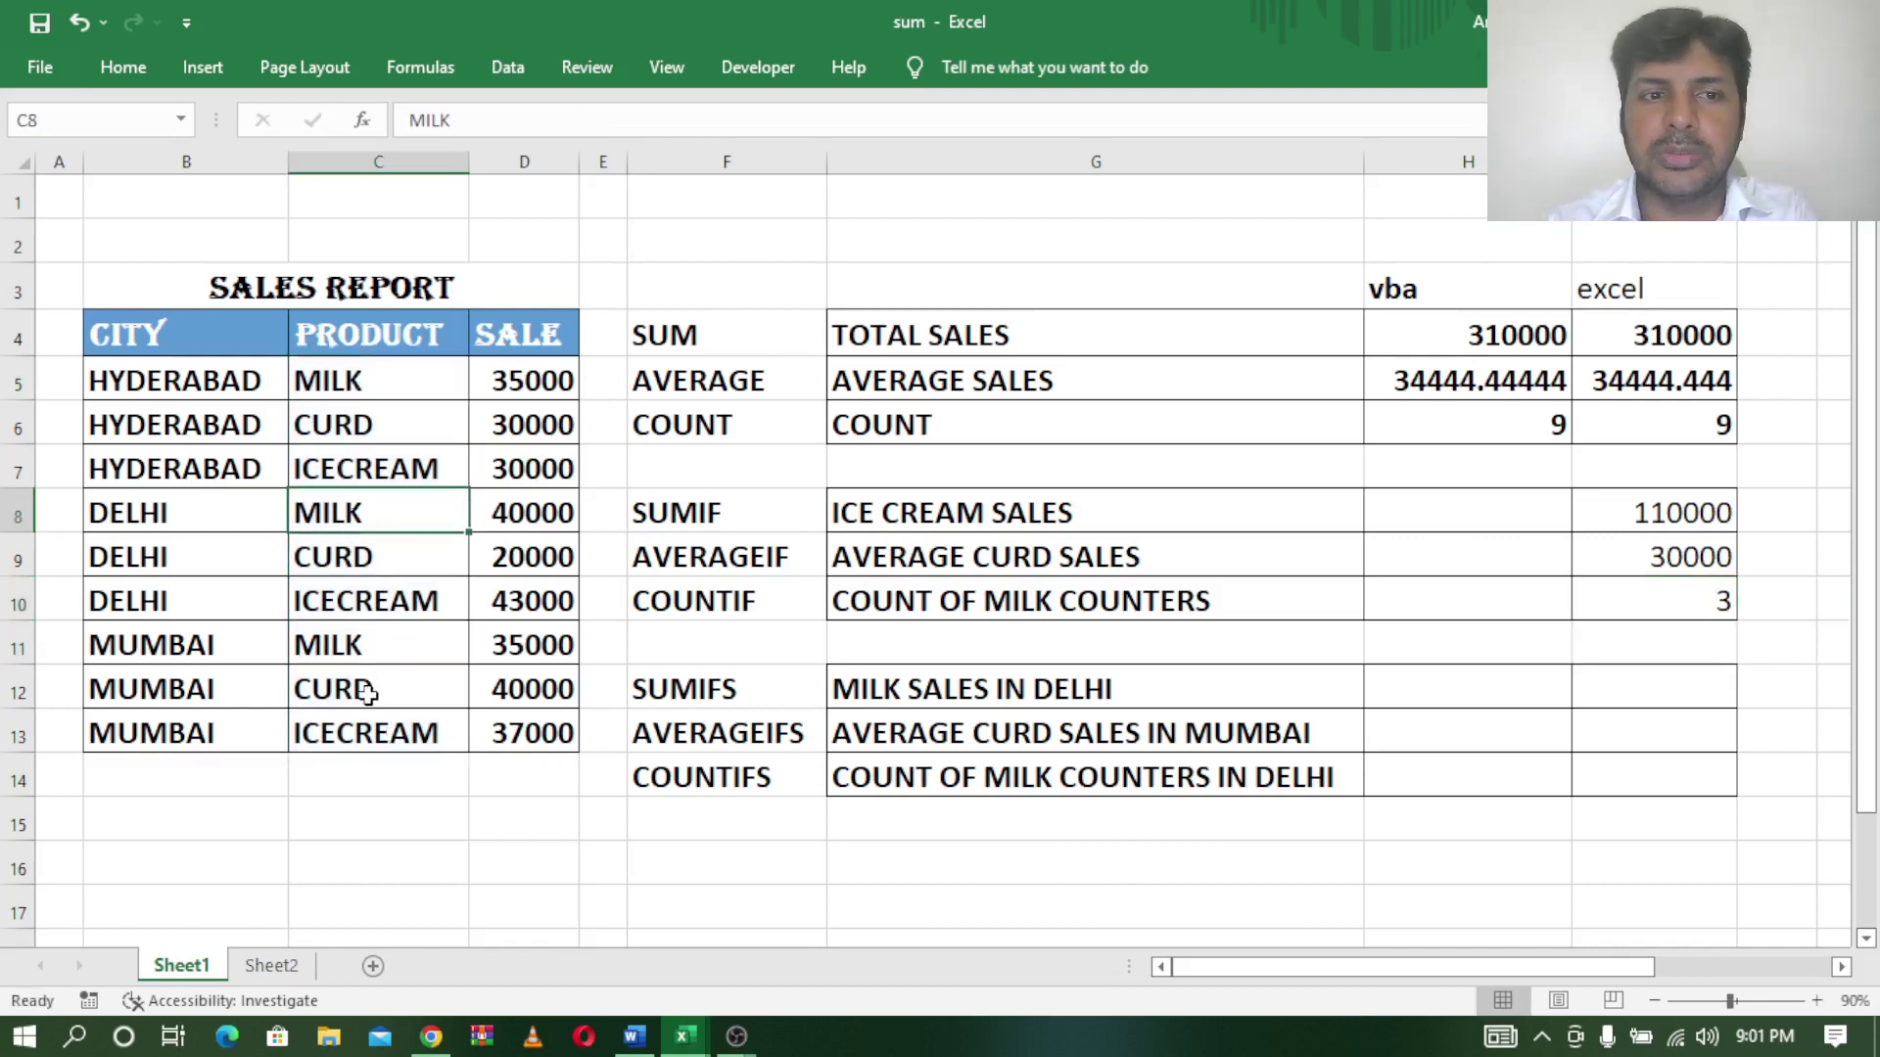
{"action": "left_click", "coordinate": [378, 645]}
{"action": "left_click", "coordinate": [1503, 515]}
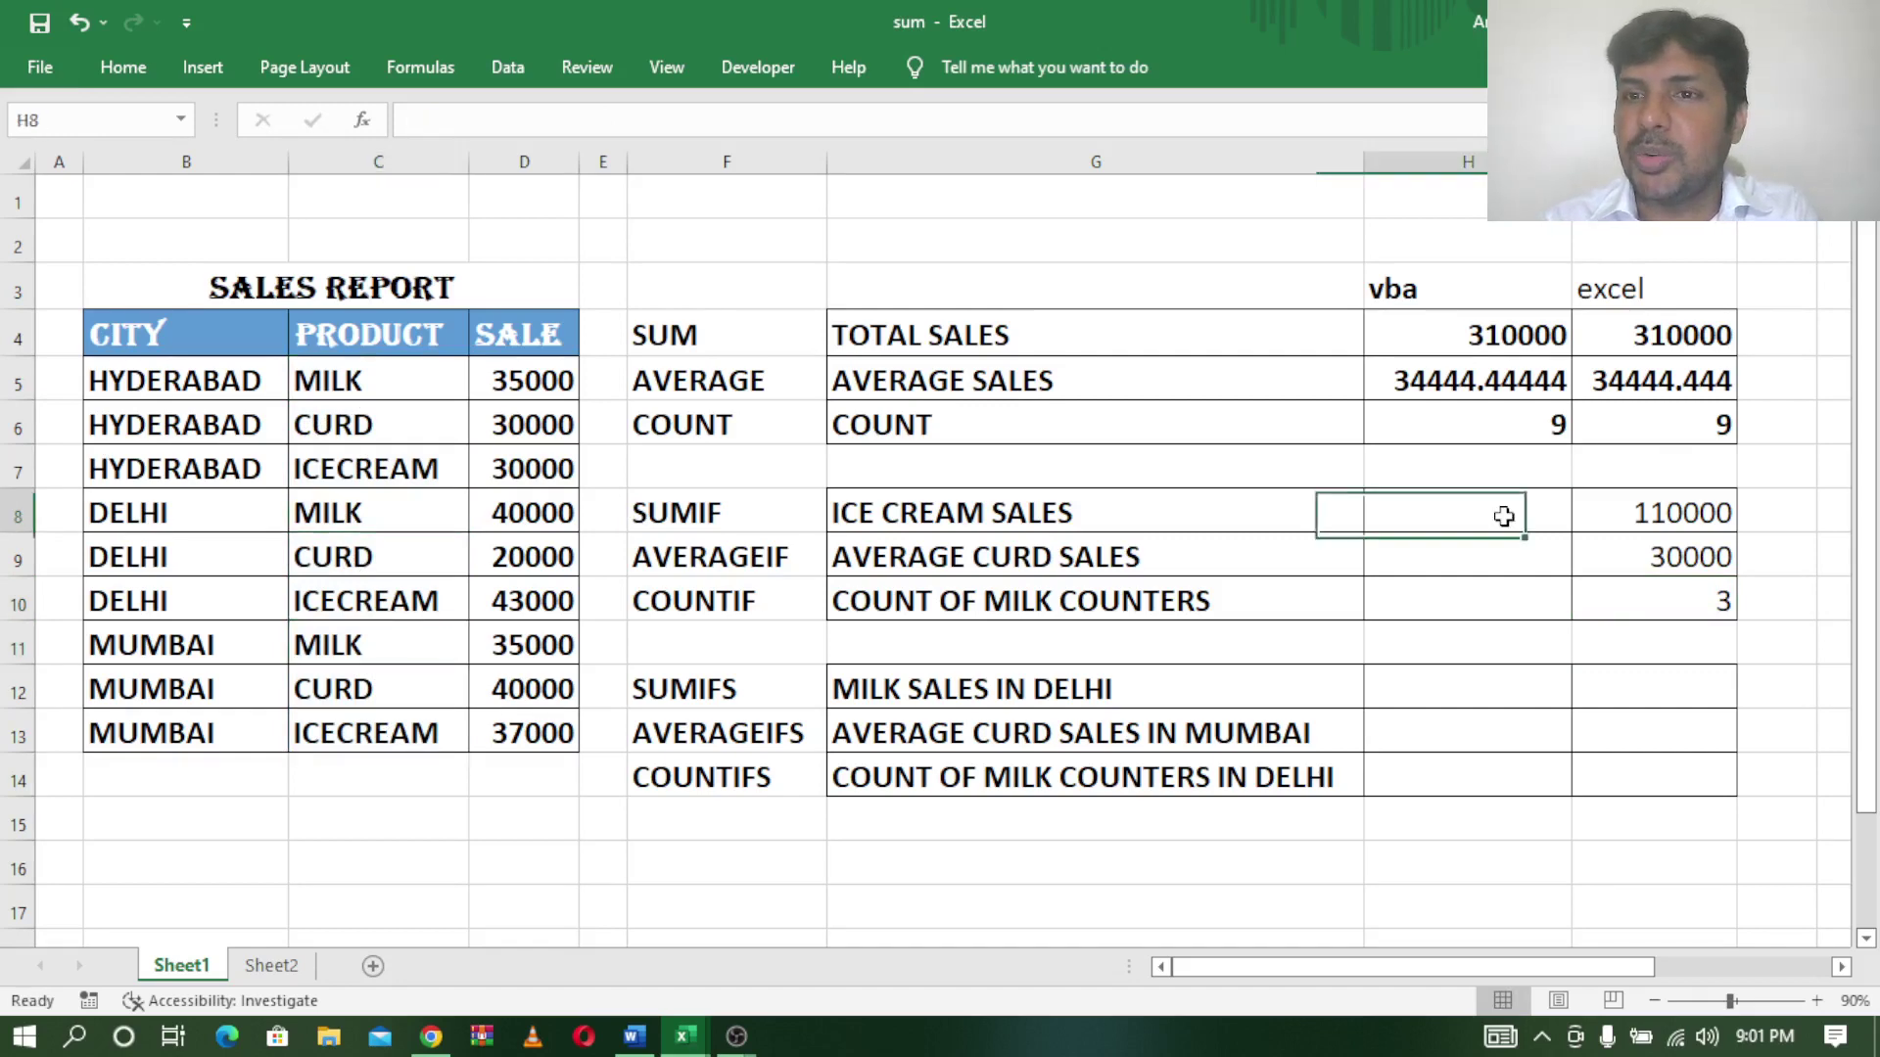
Highlight the SUMIF, AVERAGEIF and COUNTIF formula lines in the Word notes.
{"action": "left_click", "coordinate": [634, 1036]}
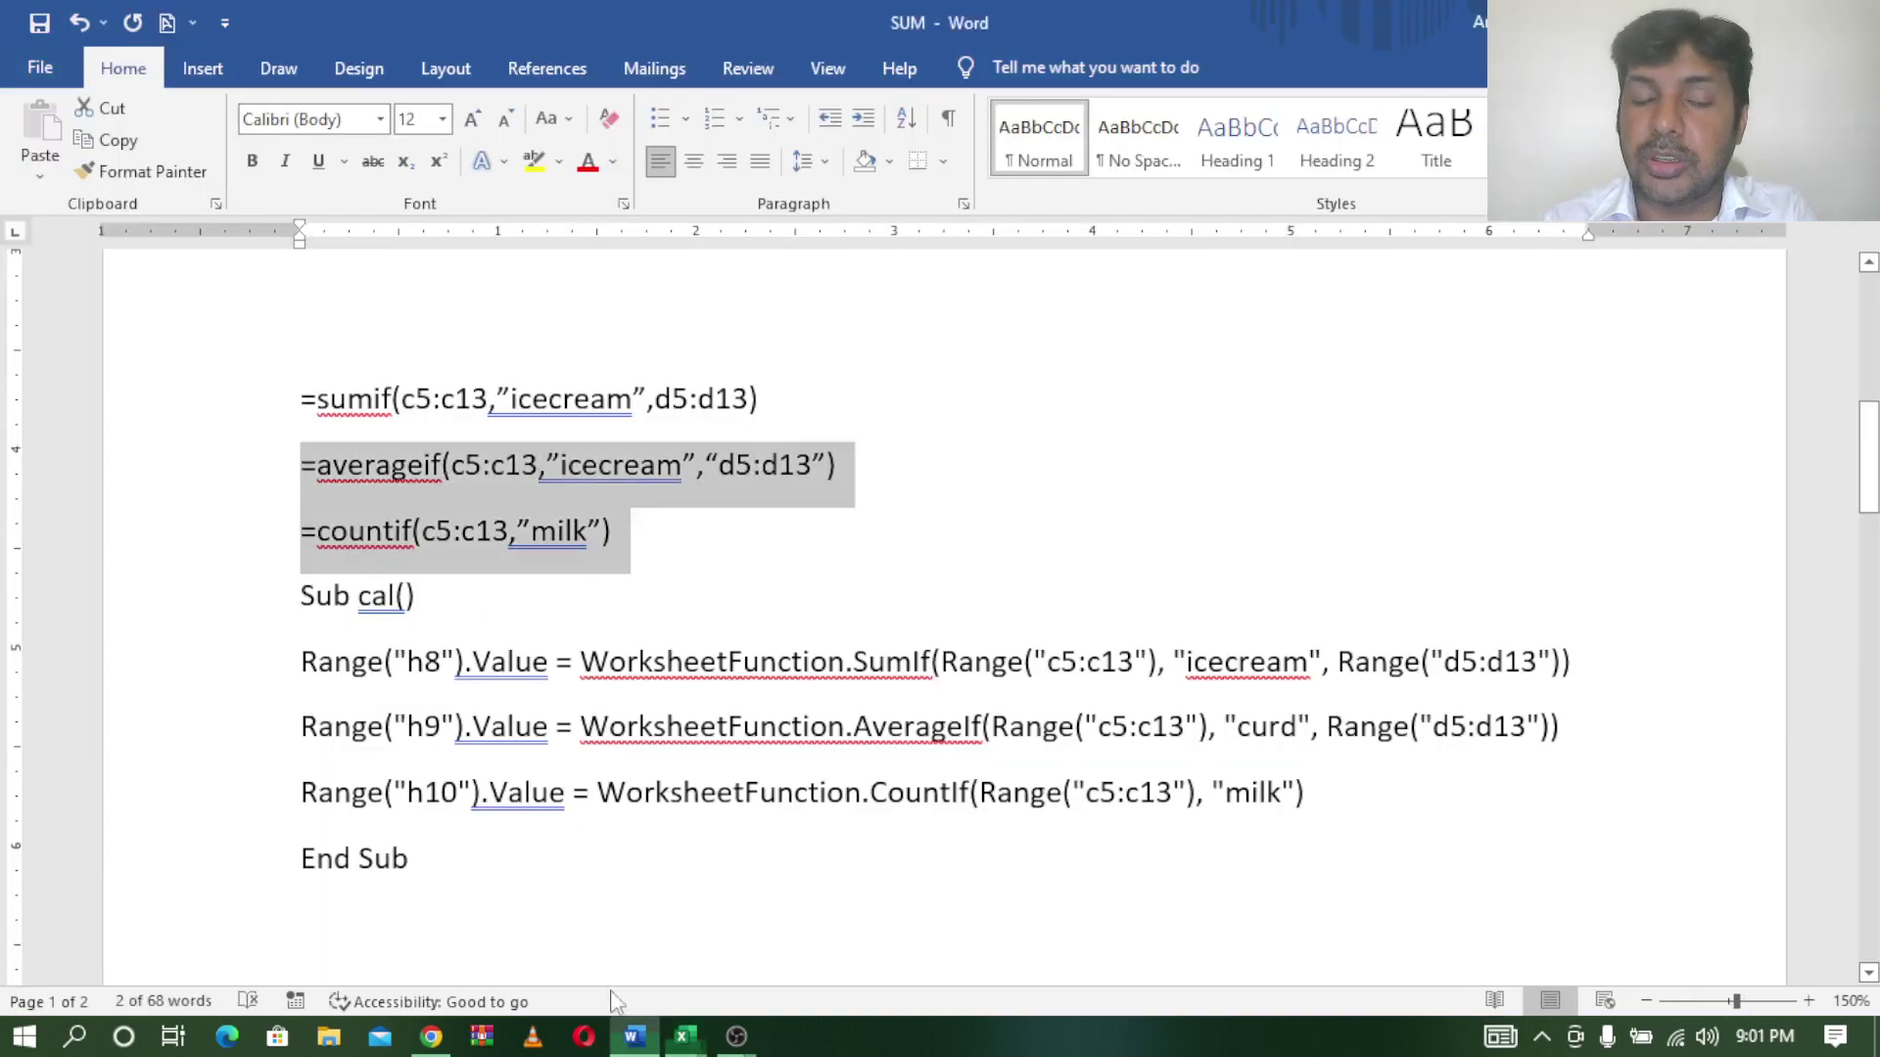
{"action": "left_click", "coordinate": [745, 588]}
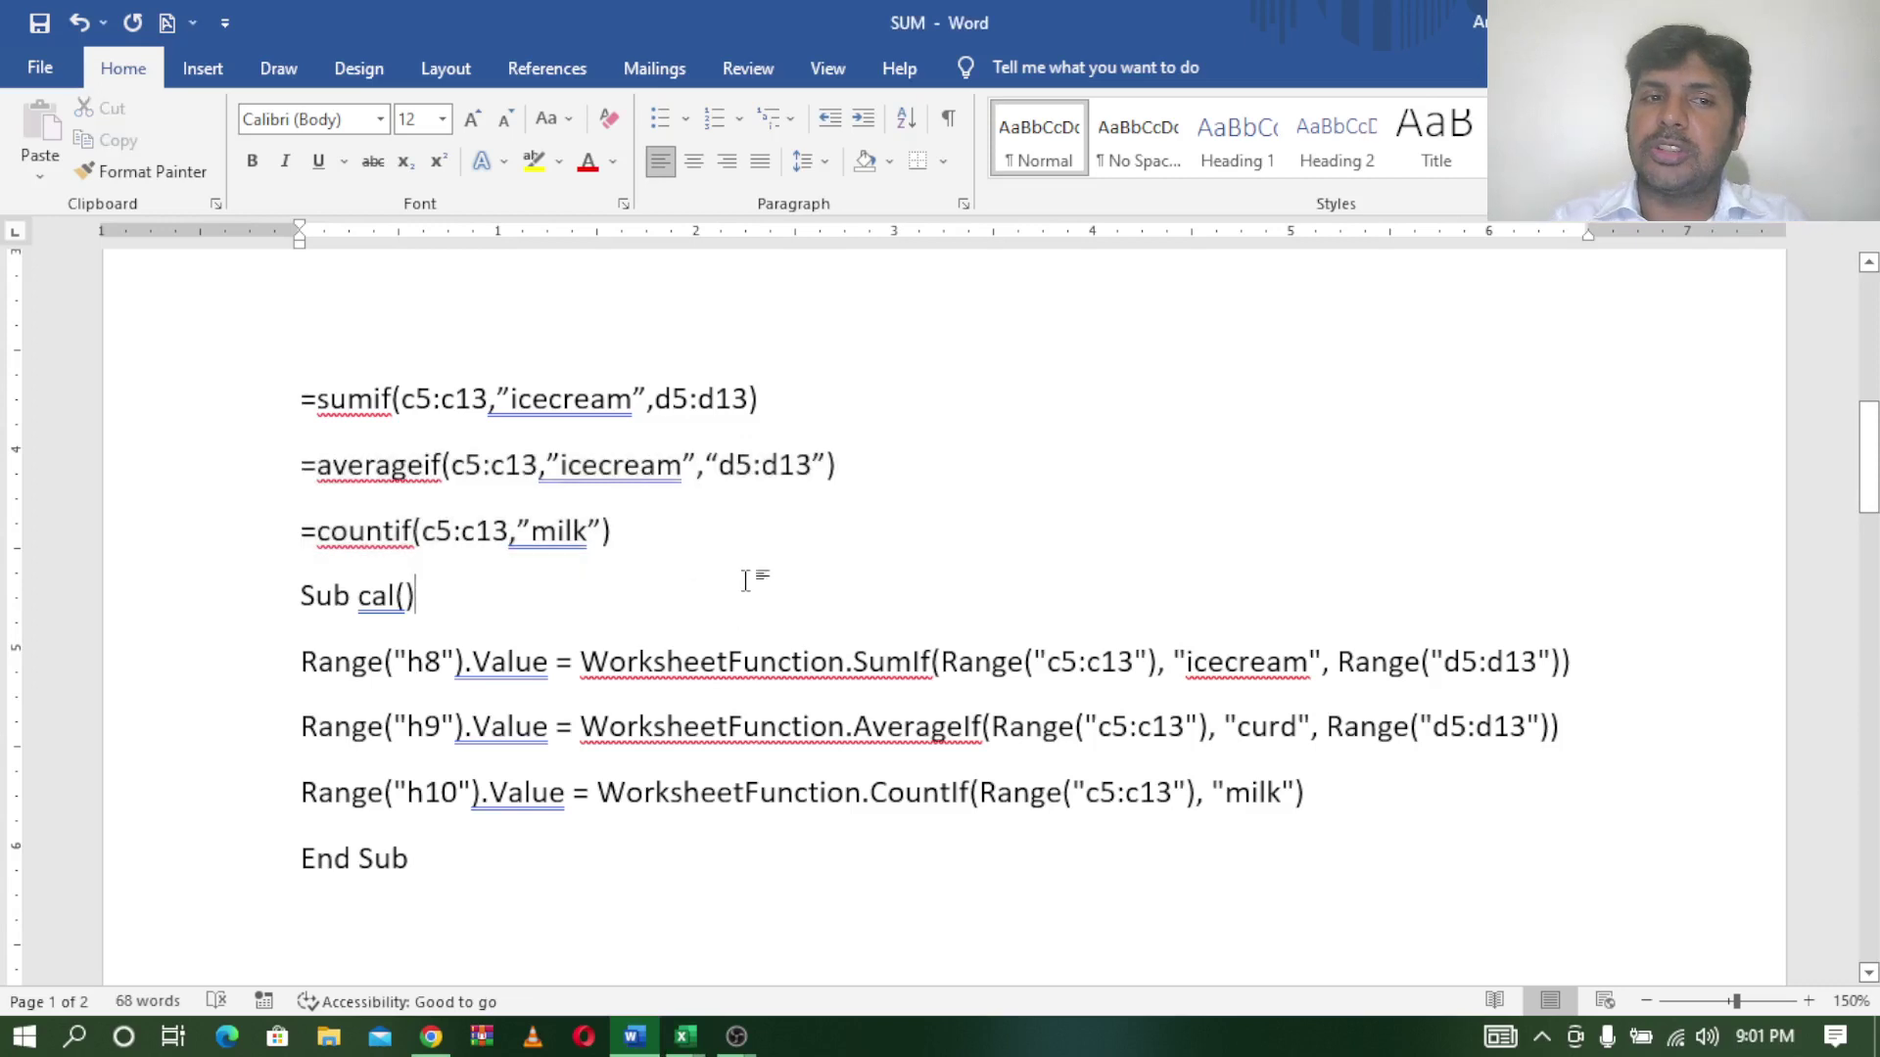
{"action": "left_click_drag", "start_coordinate": [302, 395], "coordinate": [634, 529]}
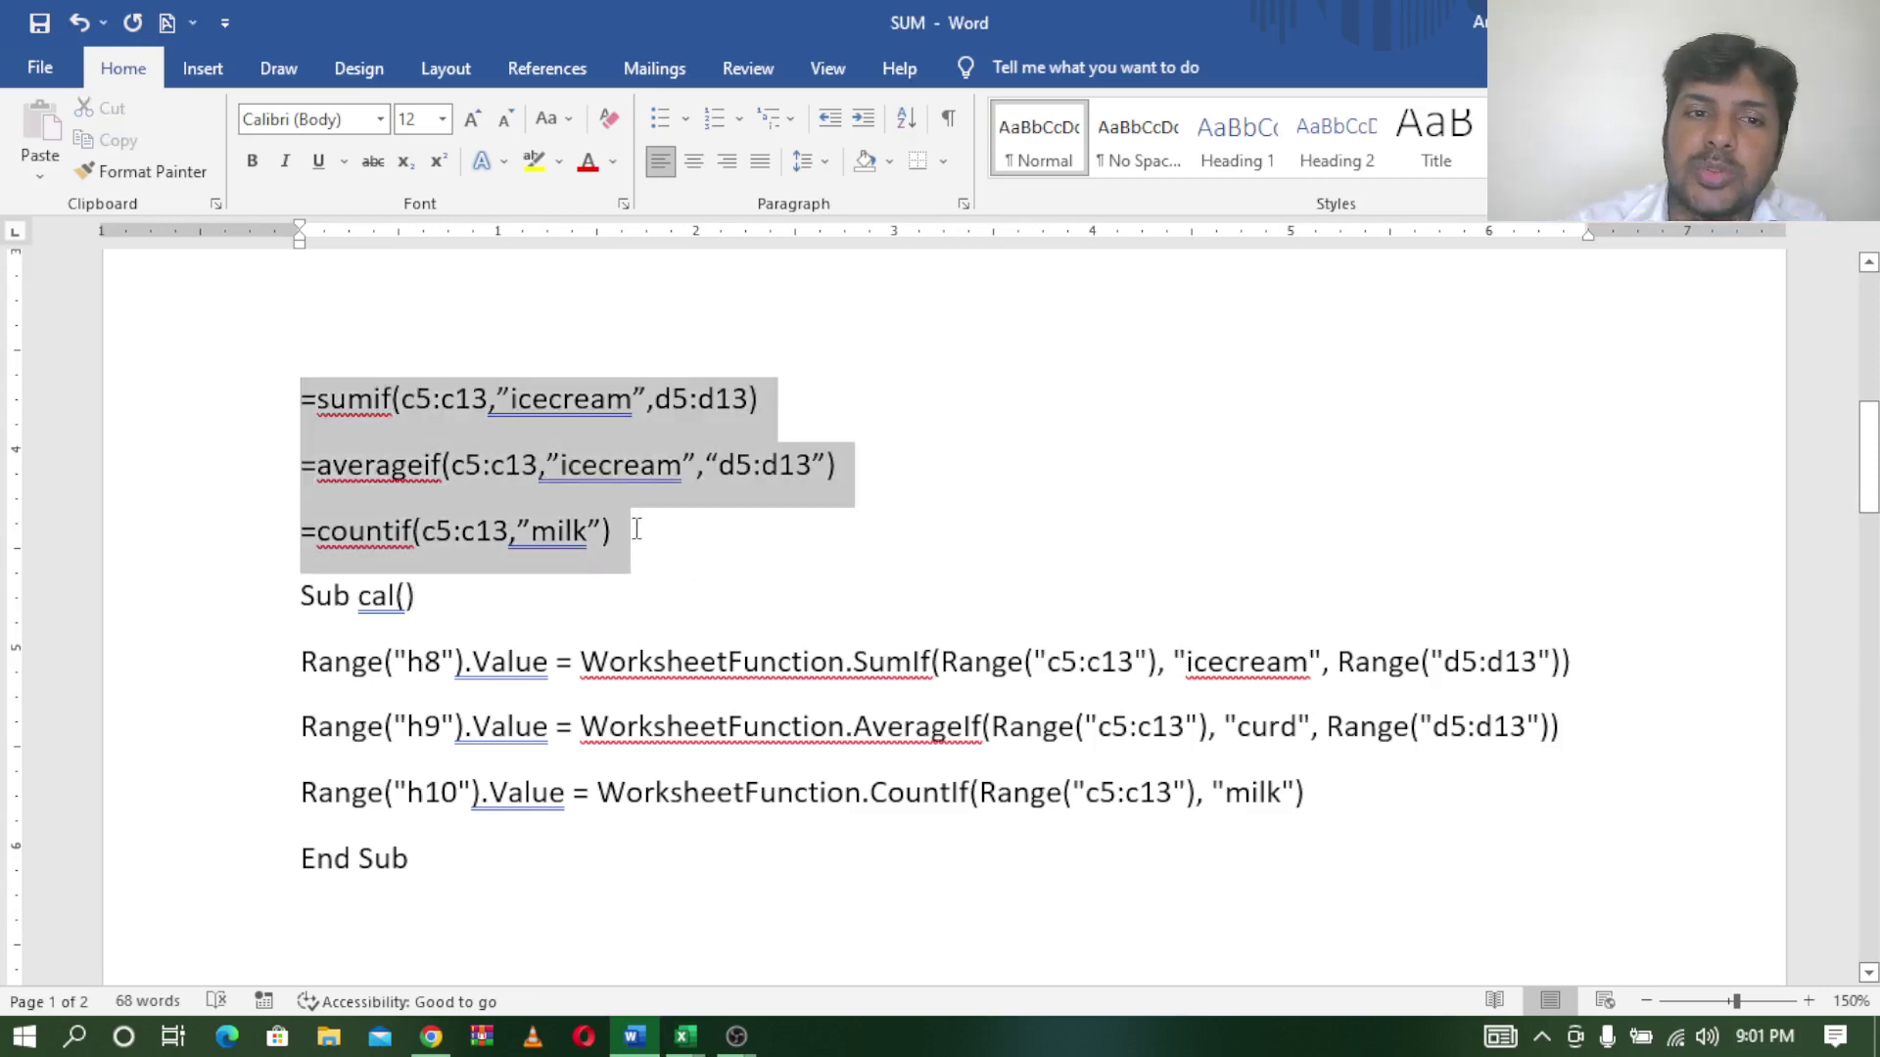
{"action": "left_click", "coordinate": [647, 615]}
Highlight the SumIf code and its ranges, then select the whole Sub cal() macro.
{"action": "left_click_drag", "start_coordinate": [298, 665], "coordinate": [883, 658]}
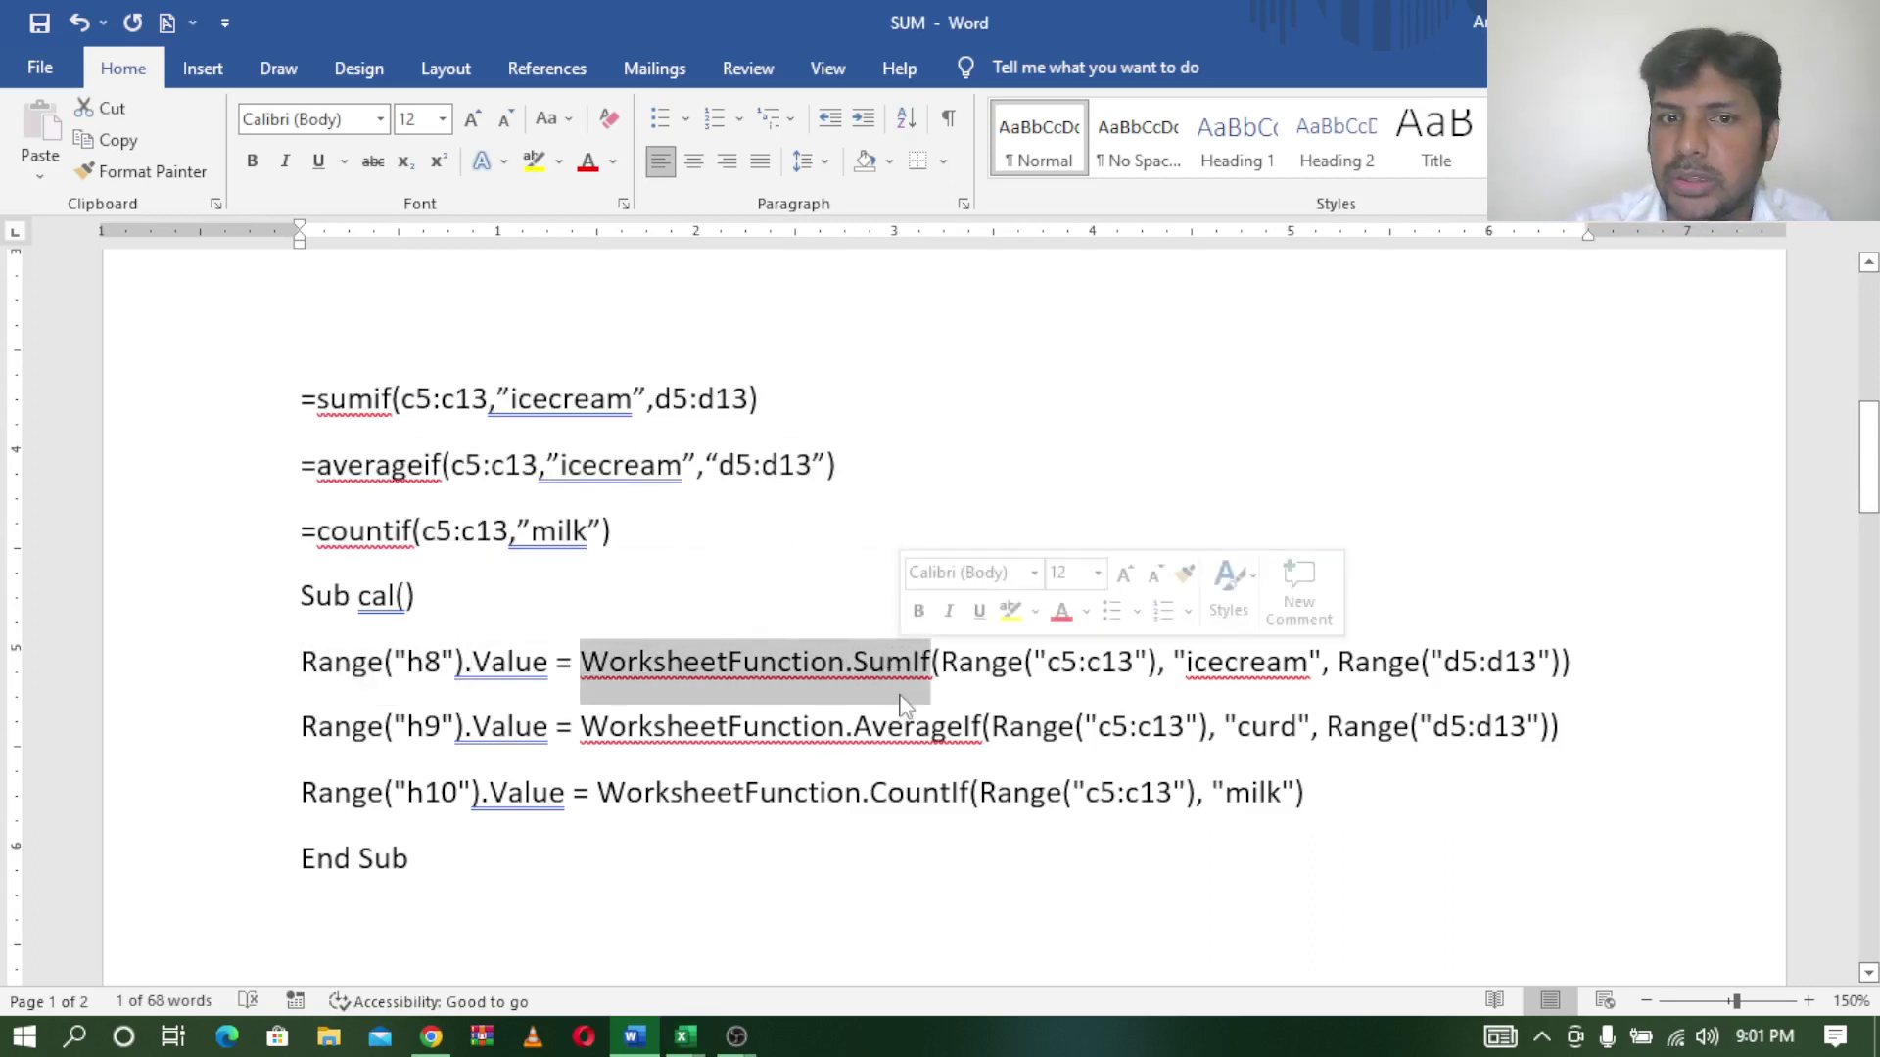
{"action": "left_click", "coordinate": [909, 668]}
{"action": "left_click_drag", "start_coordinate": [942, 666], "coordinate": [1023, 666]}
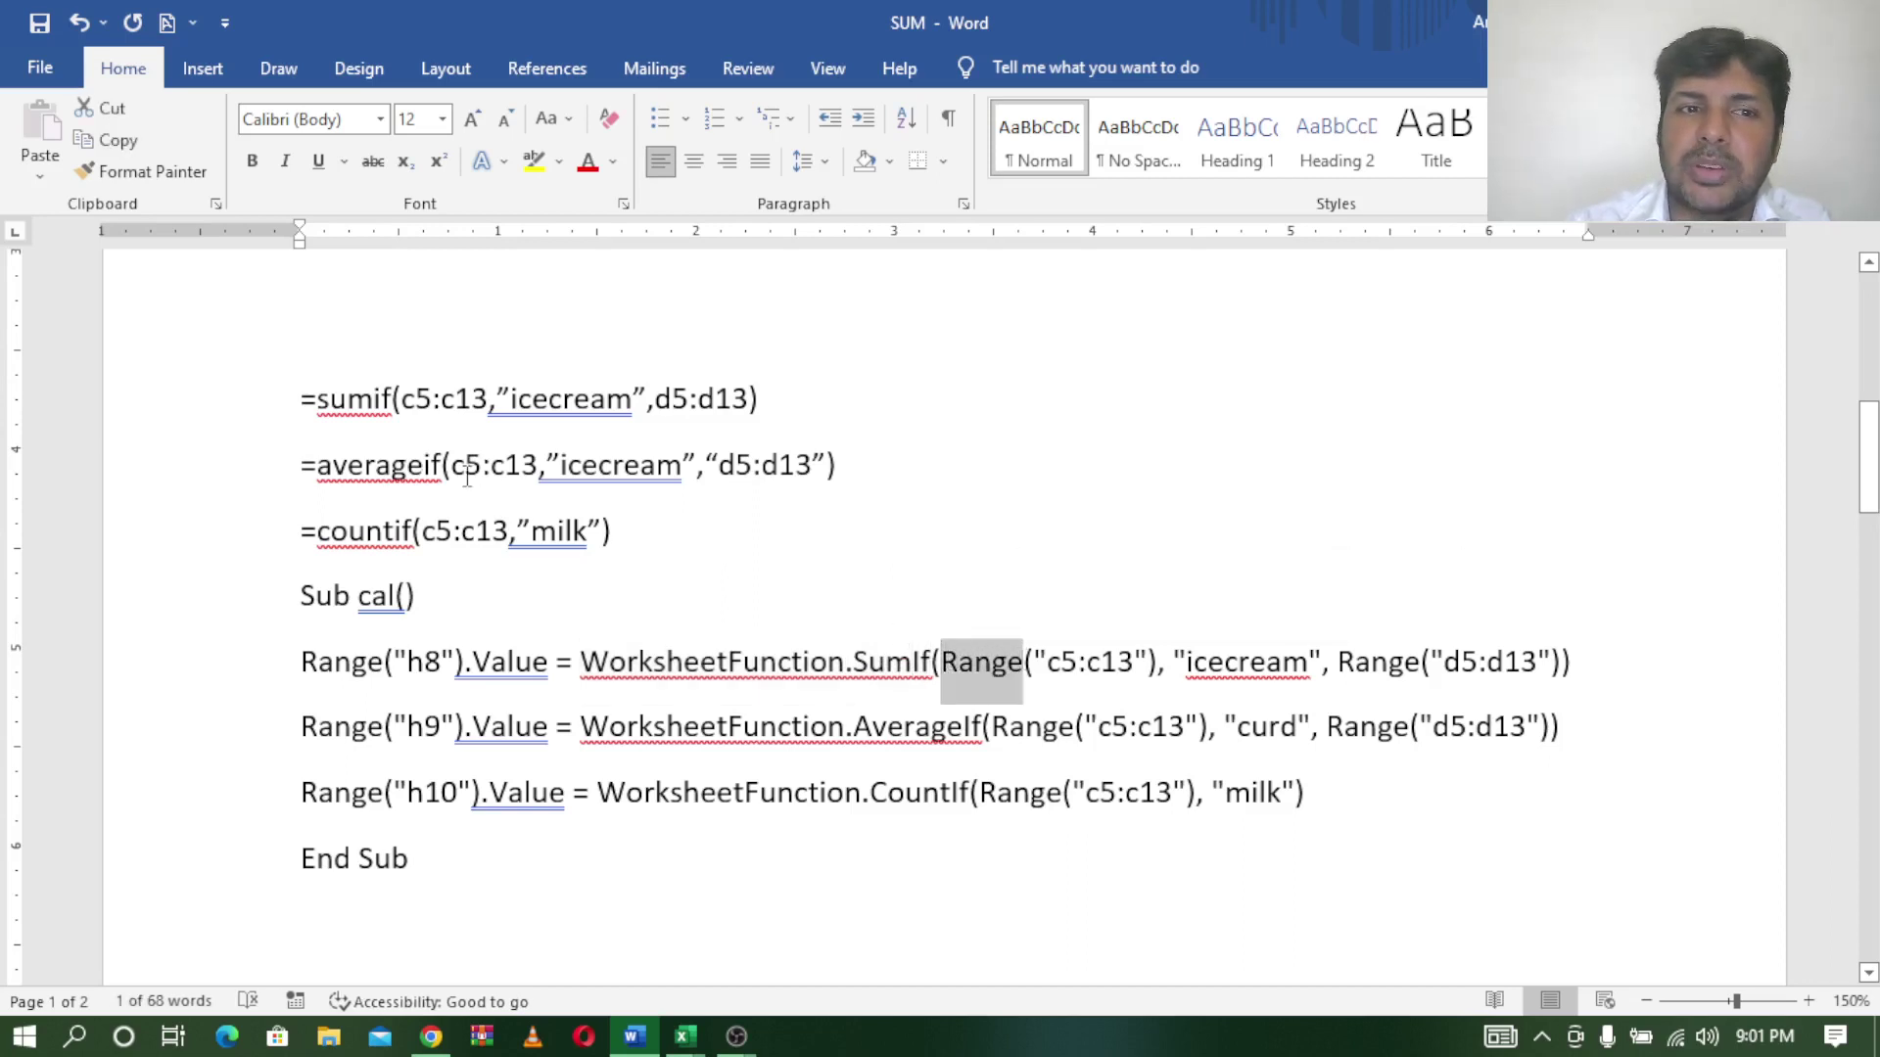
{"action": "left_click_drag", "start_coordinate": [454, 467], "coordinate": [539, 464]}
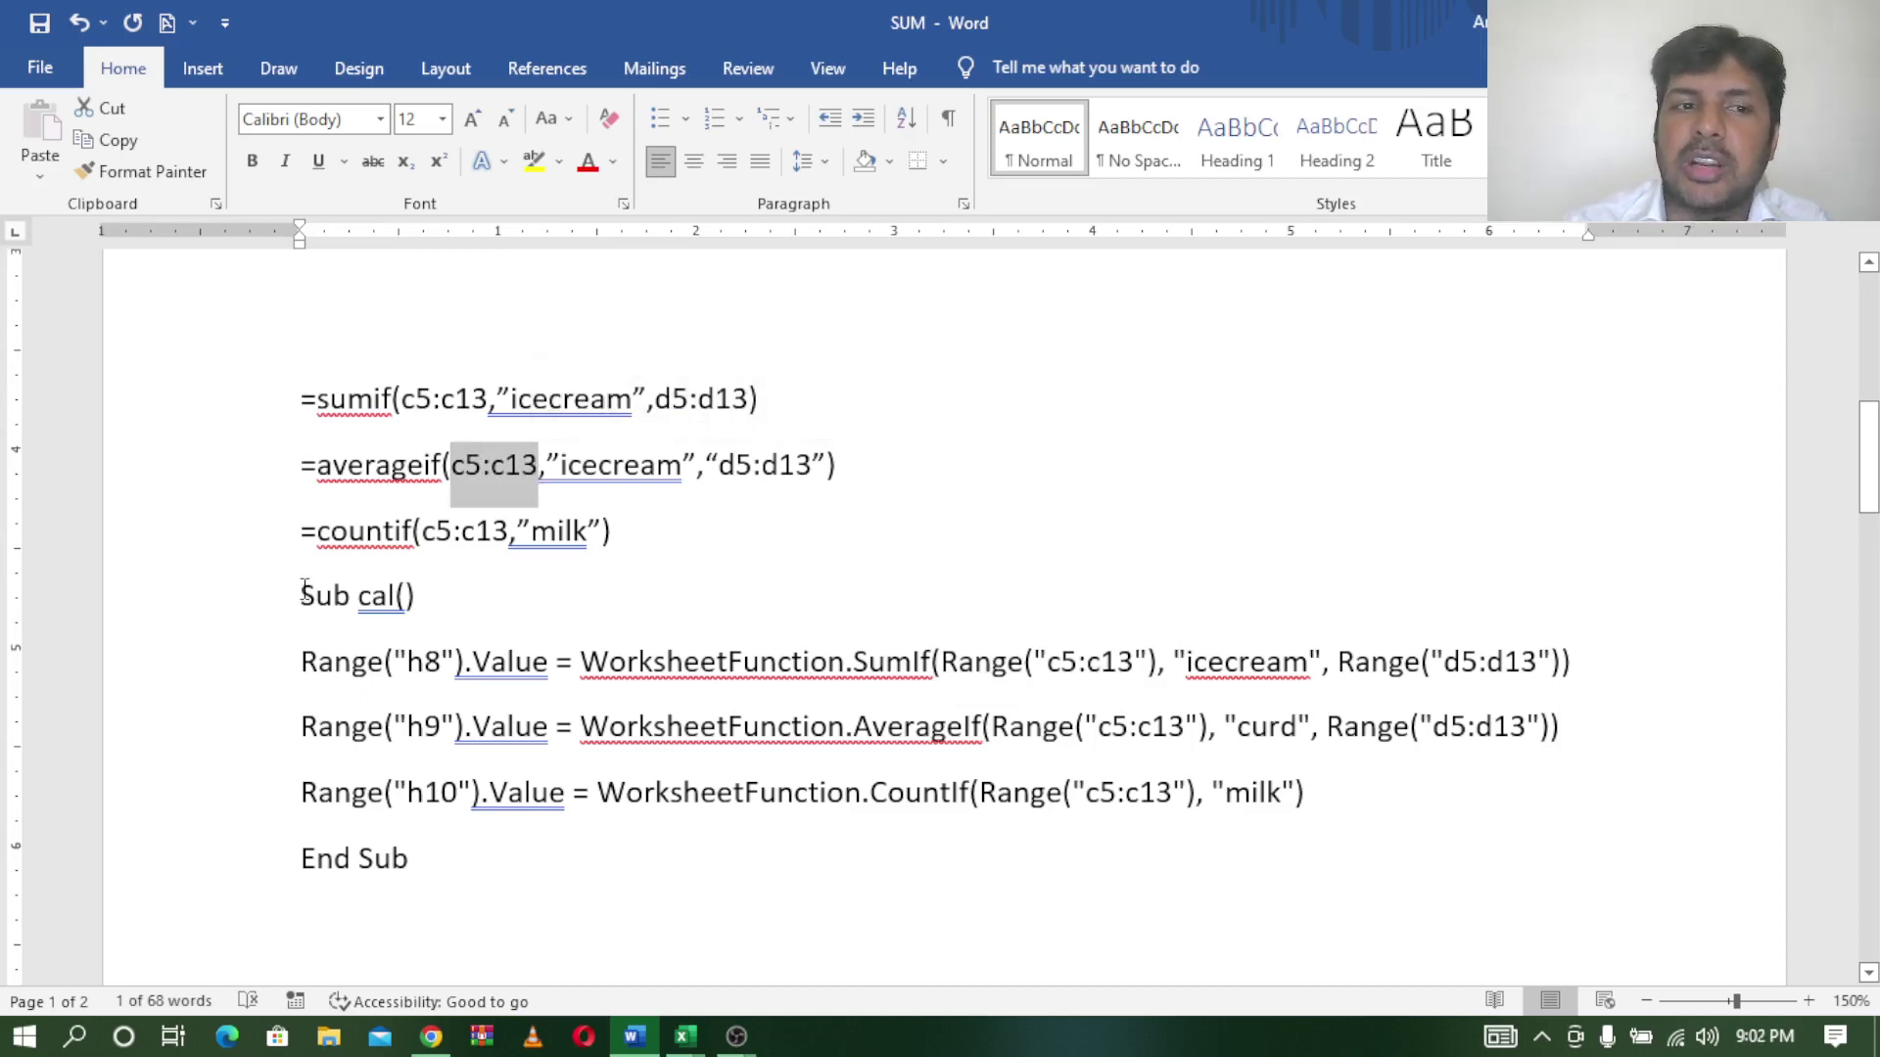
{"action": "left_click_drag", "start_coordinate": [304, 591], "coordinate": [460, 884]}
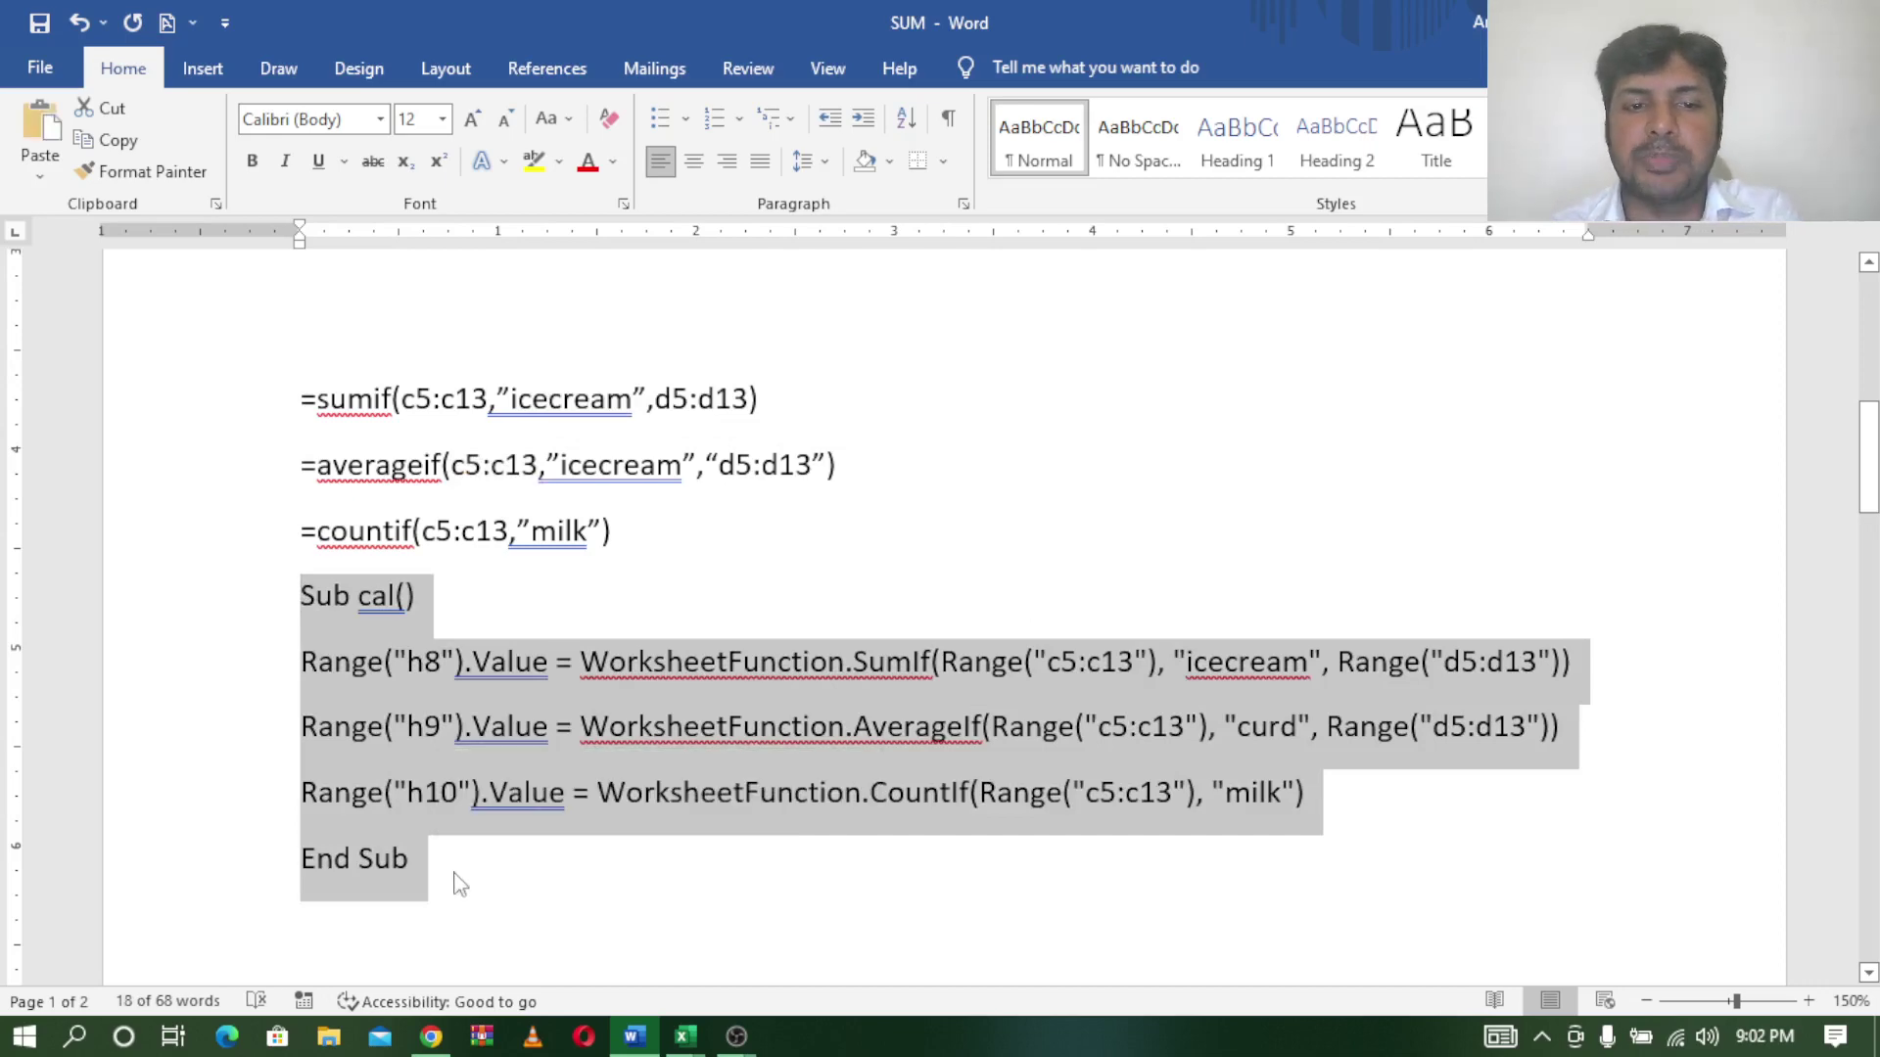
Paste the cal macro over the sum_if procedure and run it.
{"action": "left_click", "coordinate": [684, 1036]}
{"action": "left_click", "coordinate": [724, 847]}
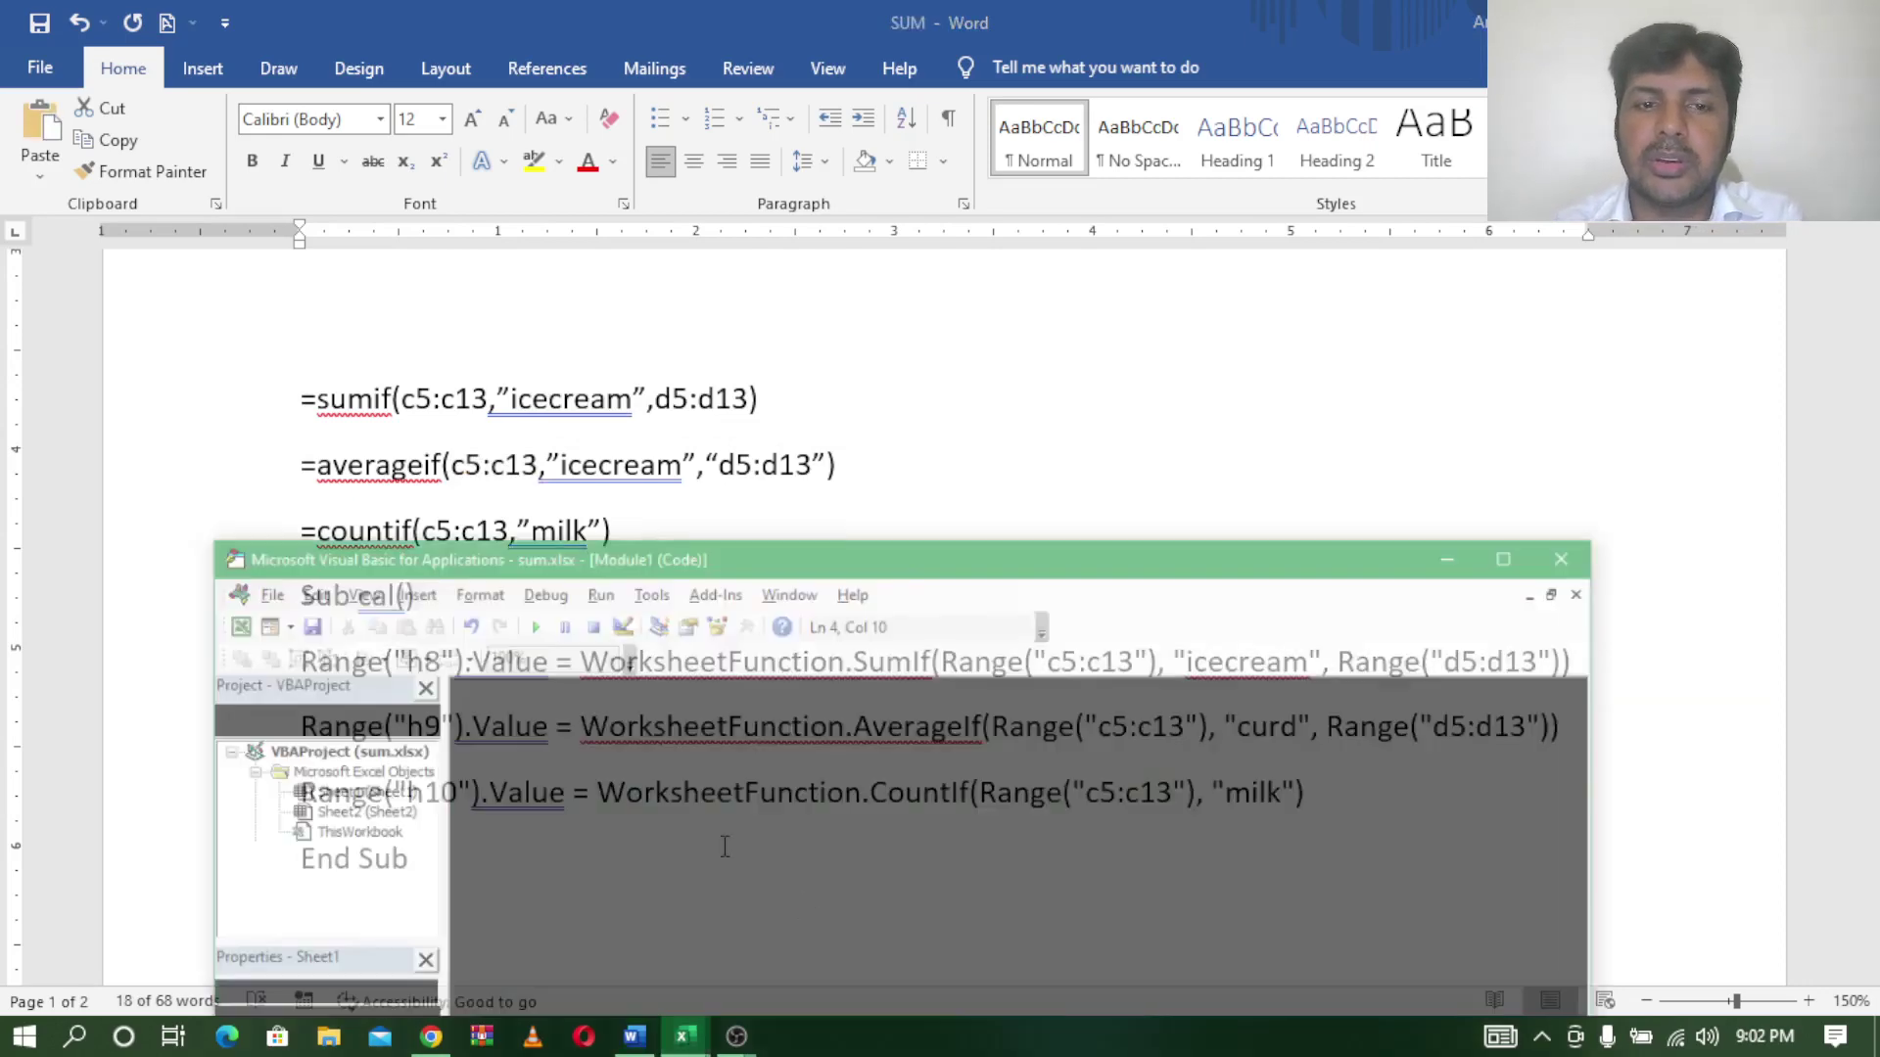
{"action": "left_click_drag", "start_coordinate": [646, 560], "coordinate": [573, 276]}
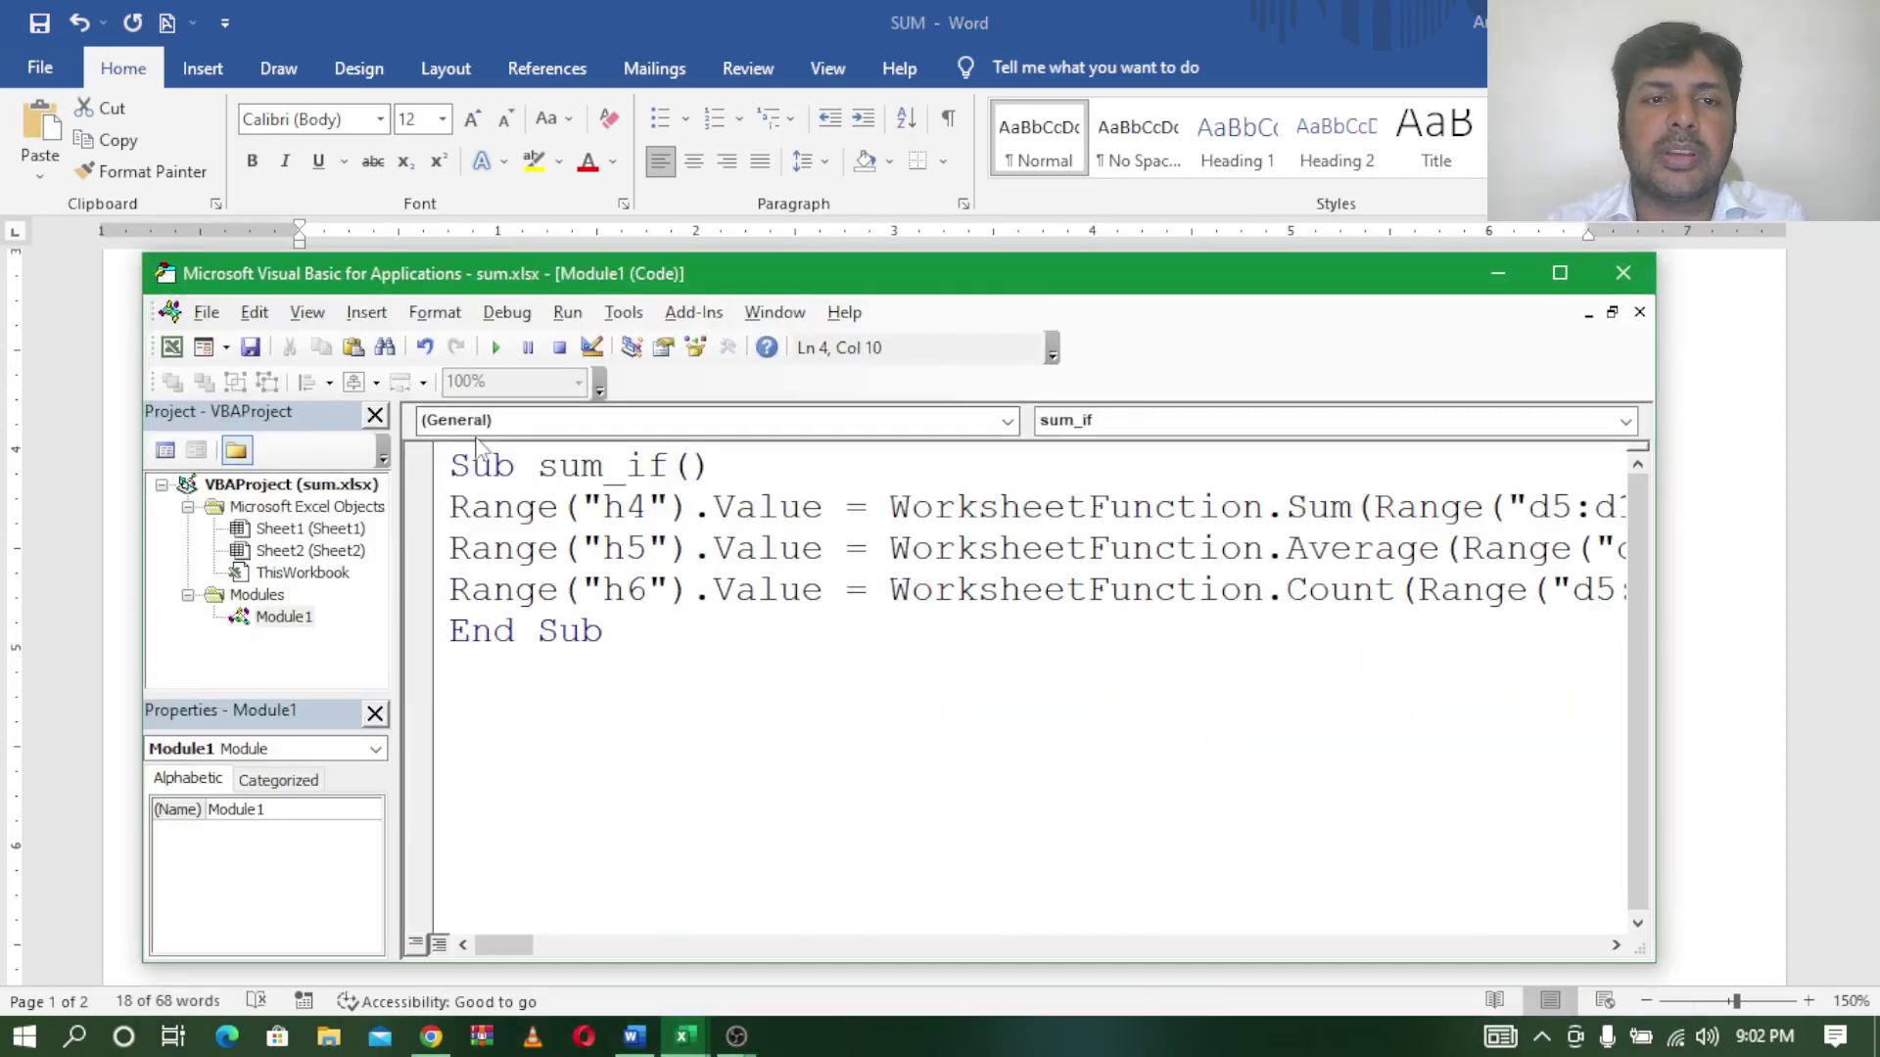
{"action": "left_click_drag", "start_coordinate": [450, 465], "coordinate": [715, 670]}
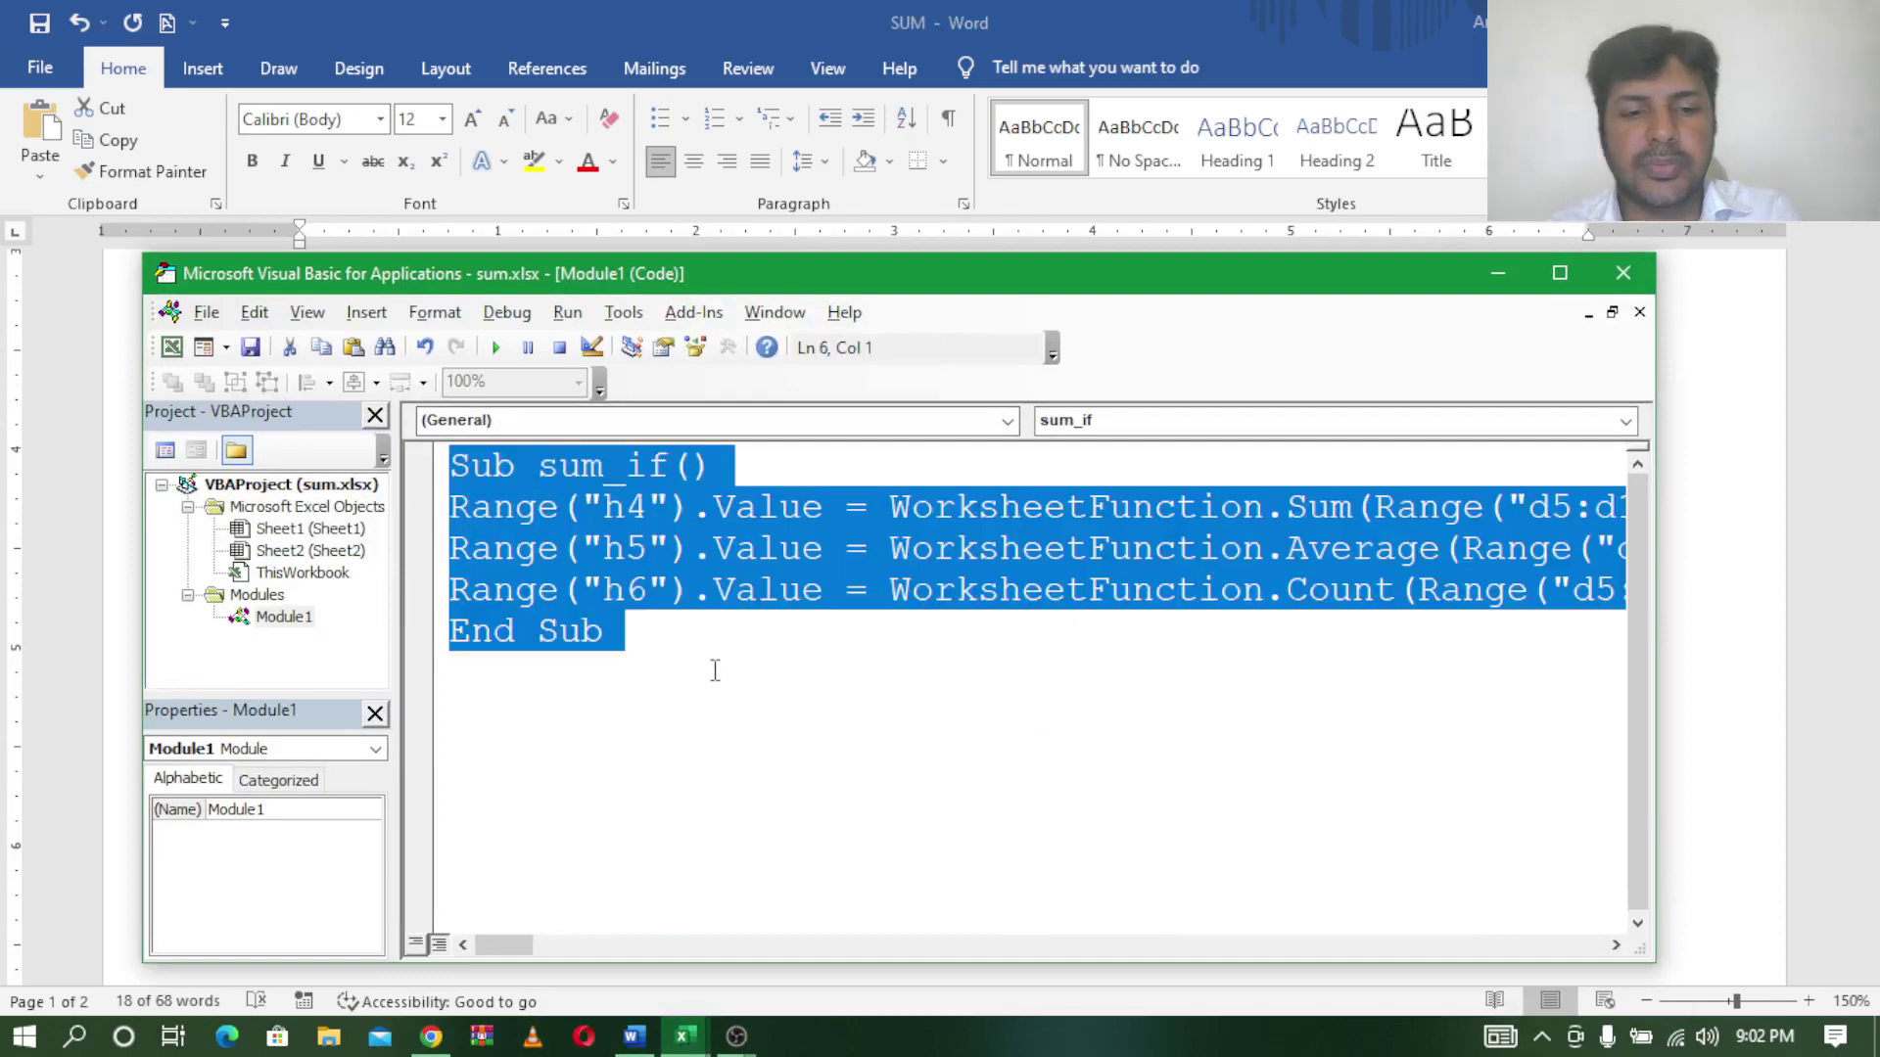
{"action": "key", "text": "ctrl+v"}
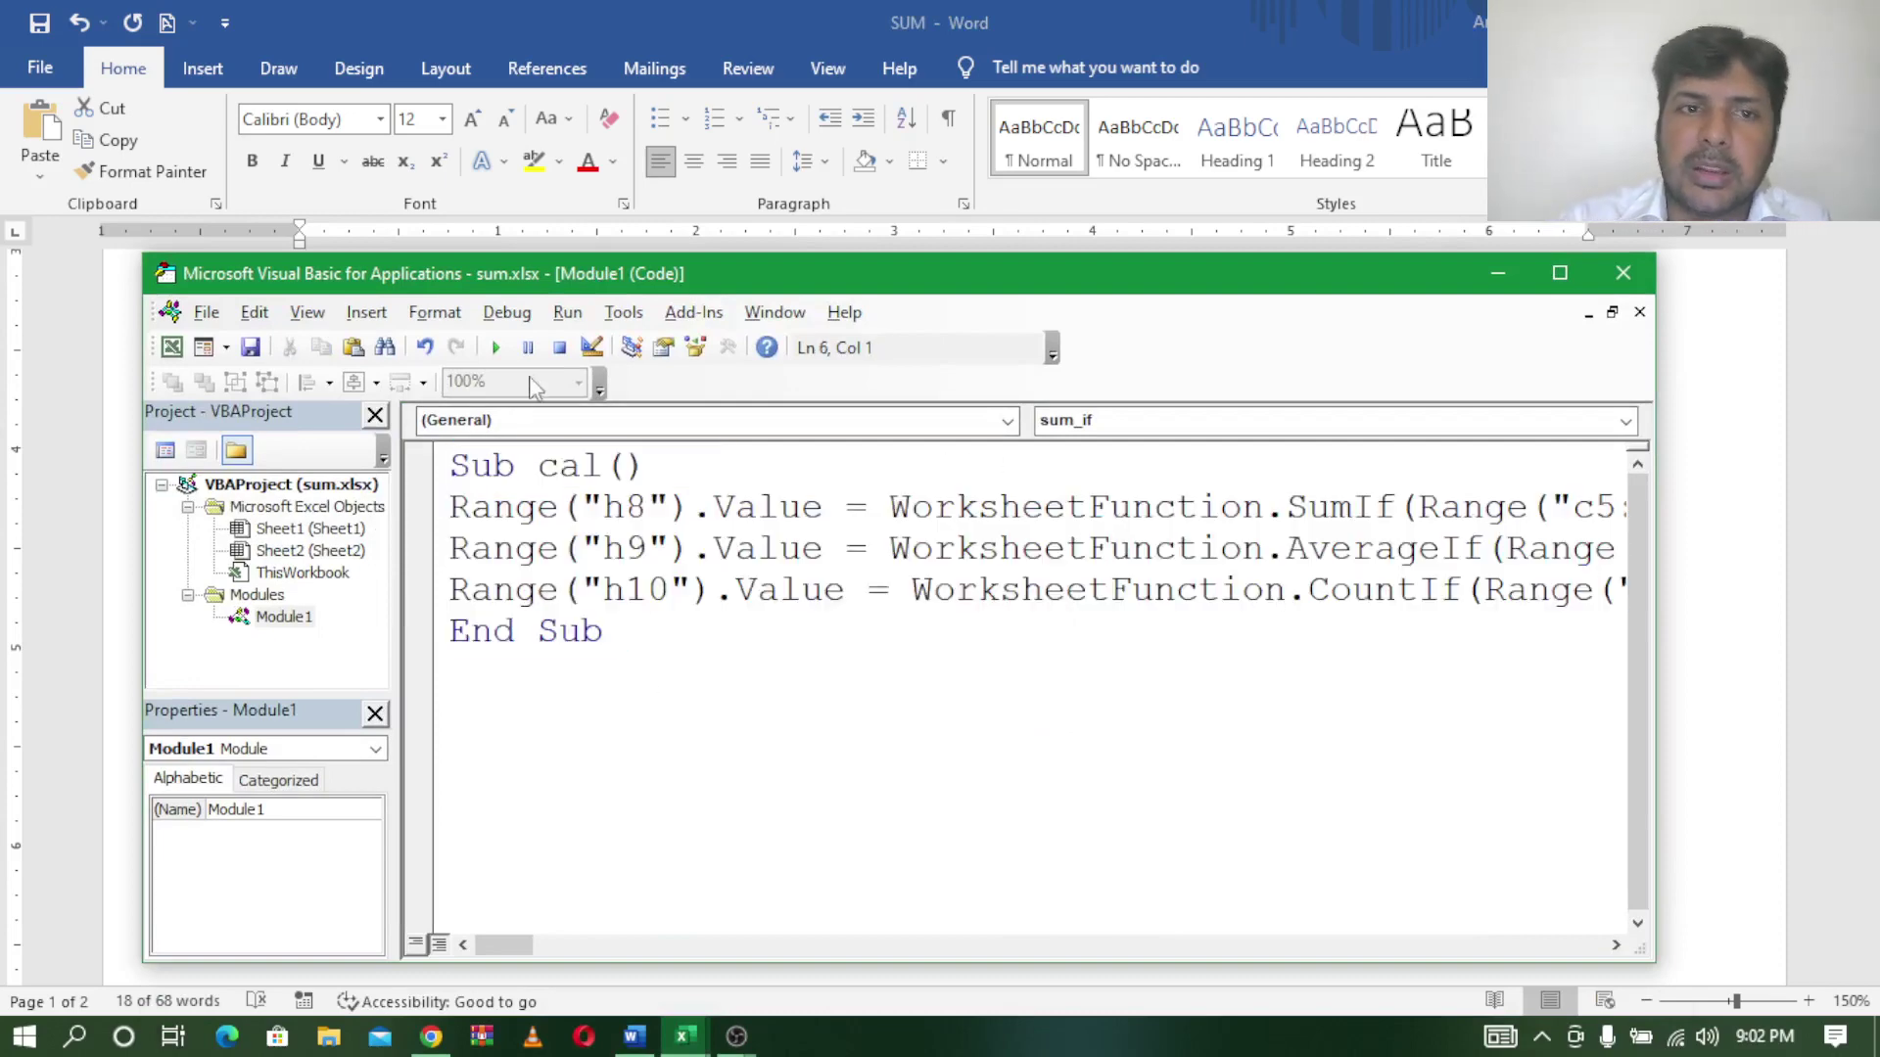
{"action": "left_click", "coordinate": [496, 347]}
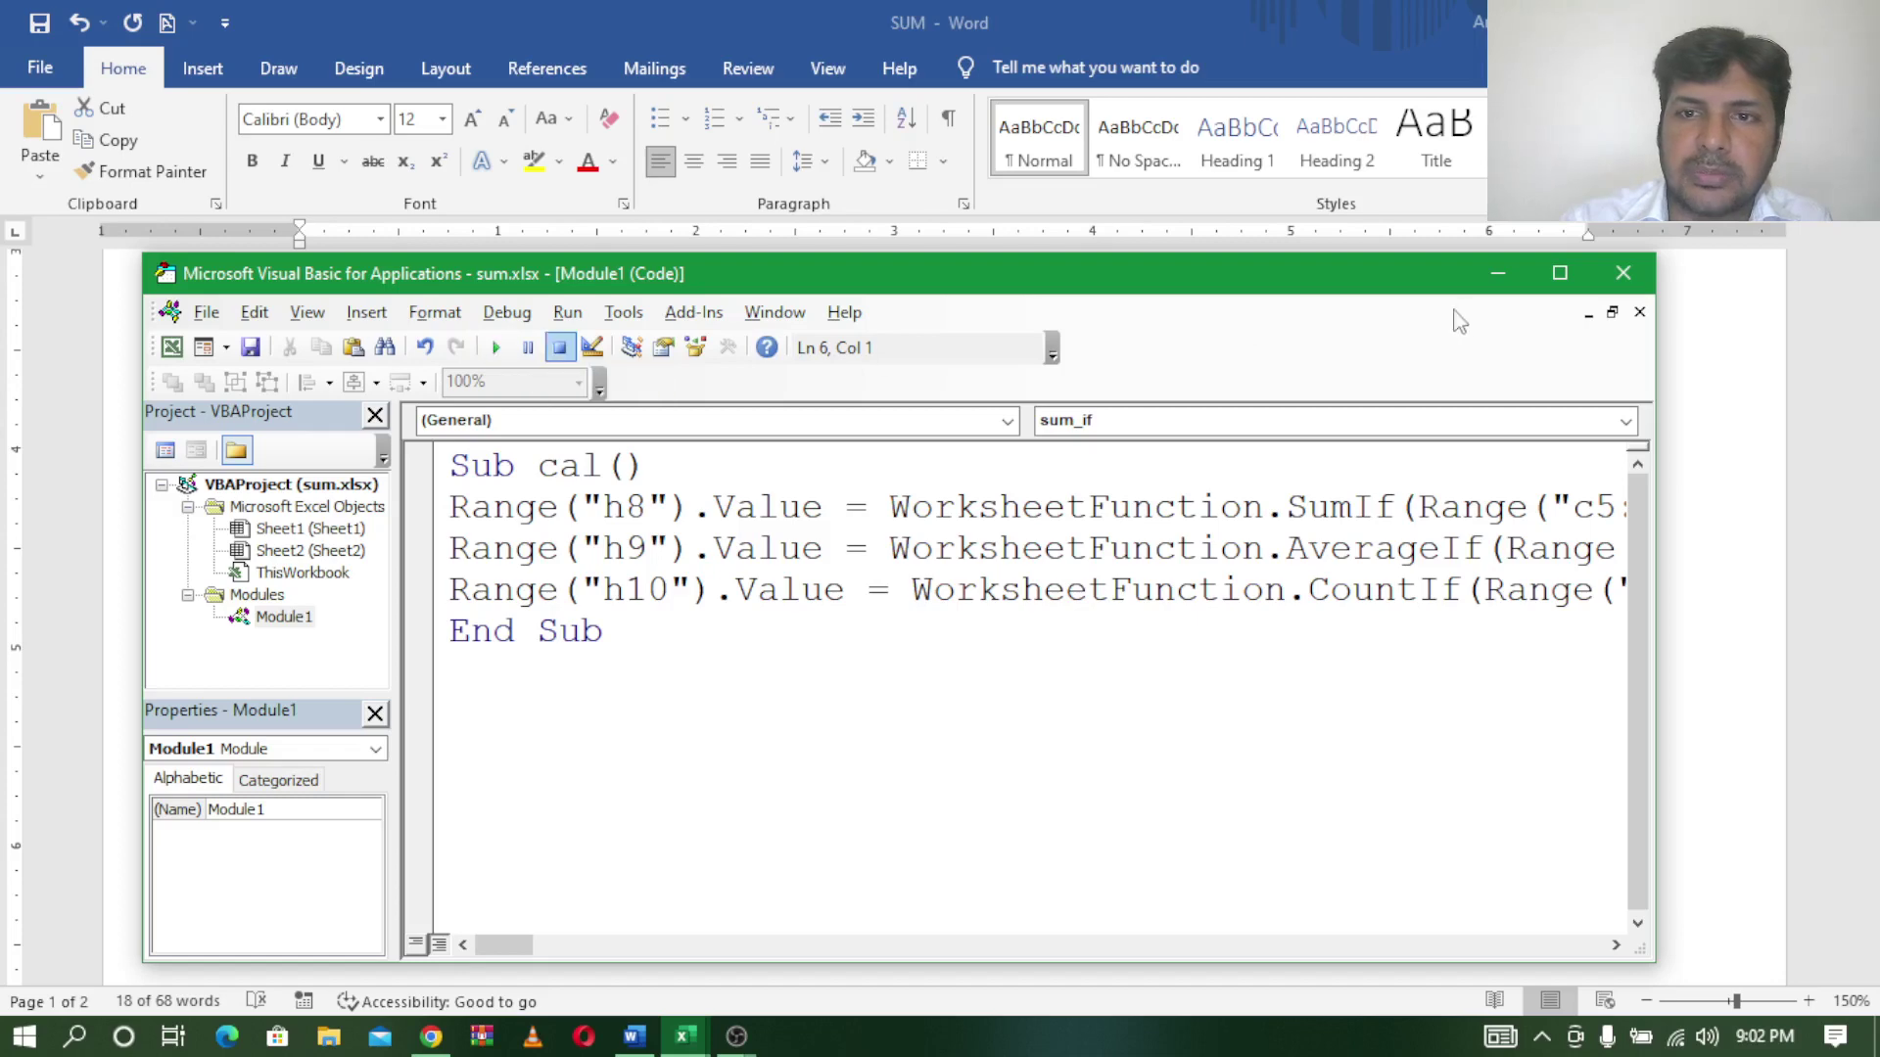
Check the vba results in H8:H10: 110000, 30000 and 3.
{"action": "left_click", "coordinate": [1498, 273]}
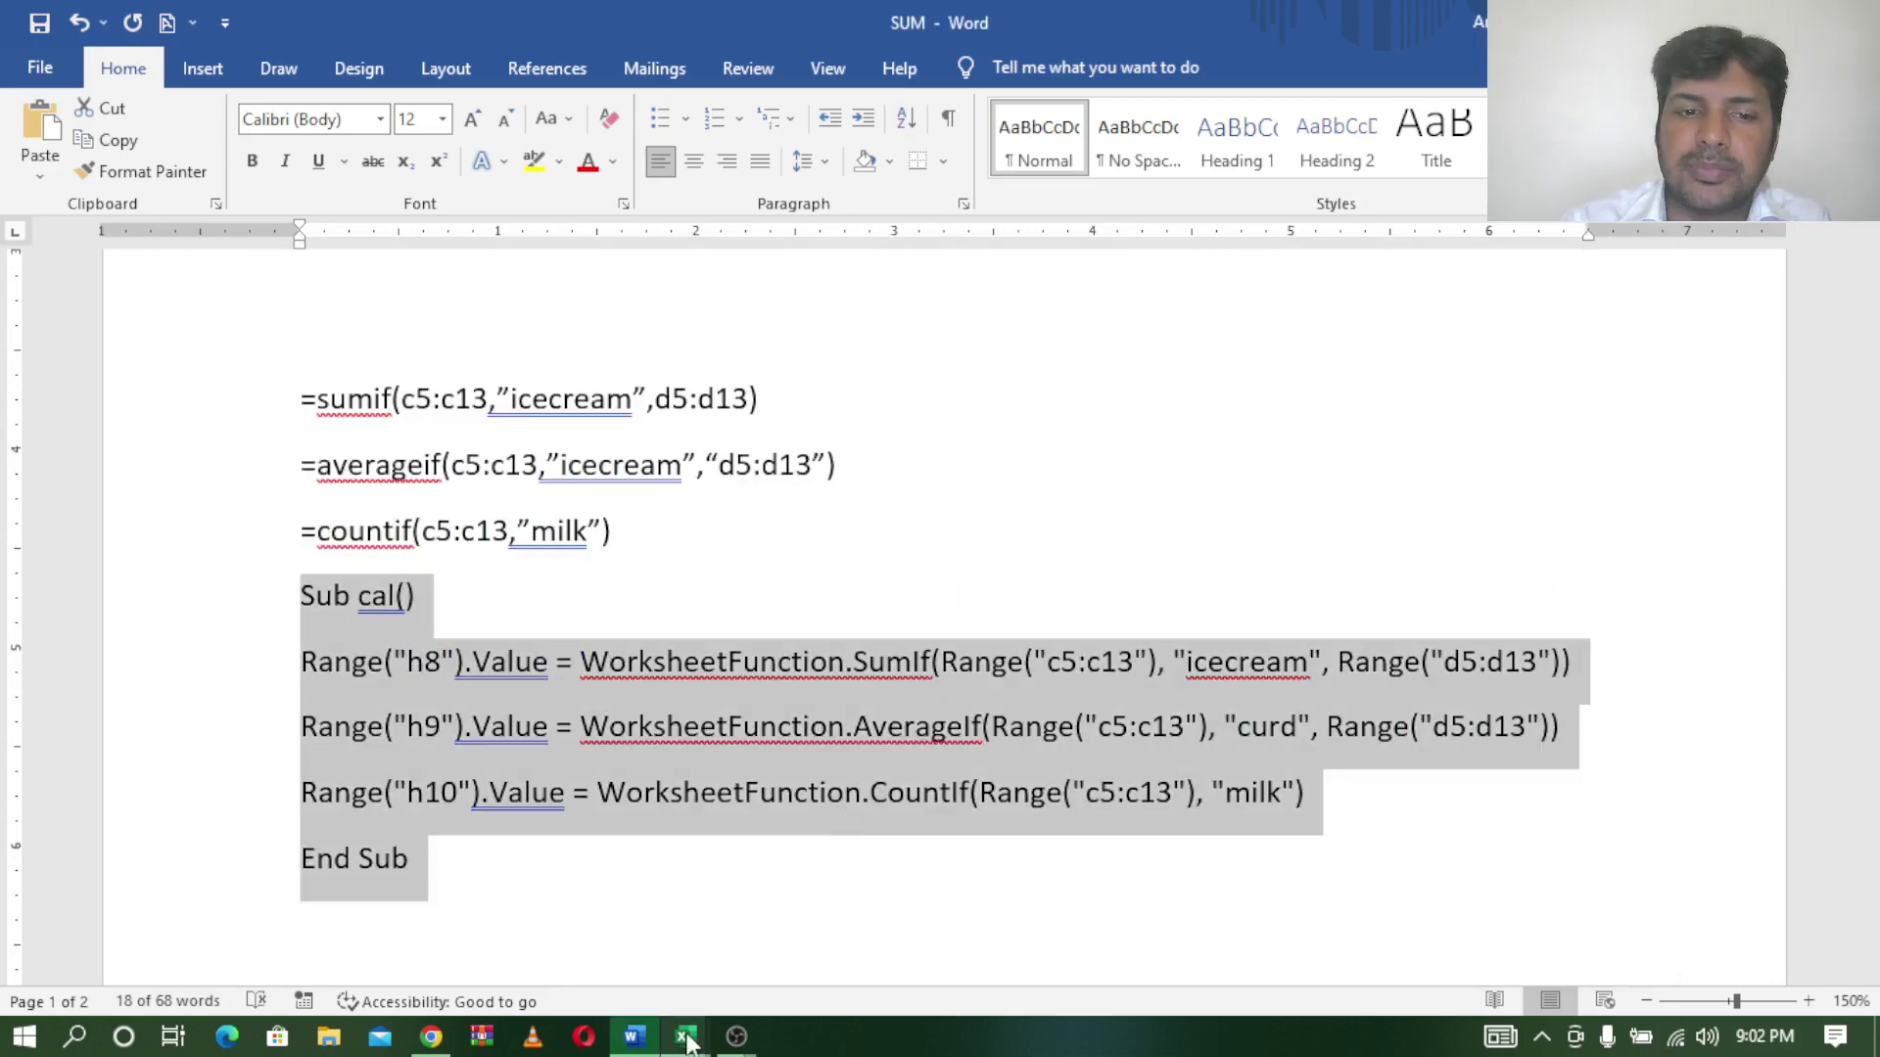
{"action": "mouse_move", "coordinate": [685, 1037]}
{"action": "left_click", "coordinate": [503, 920]}
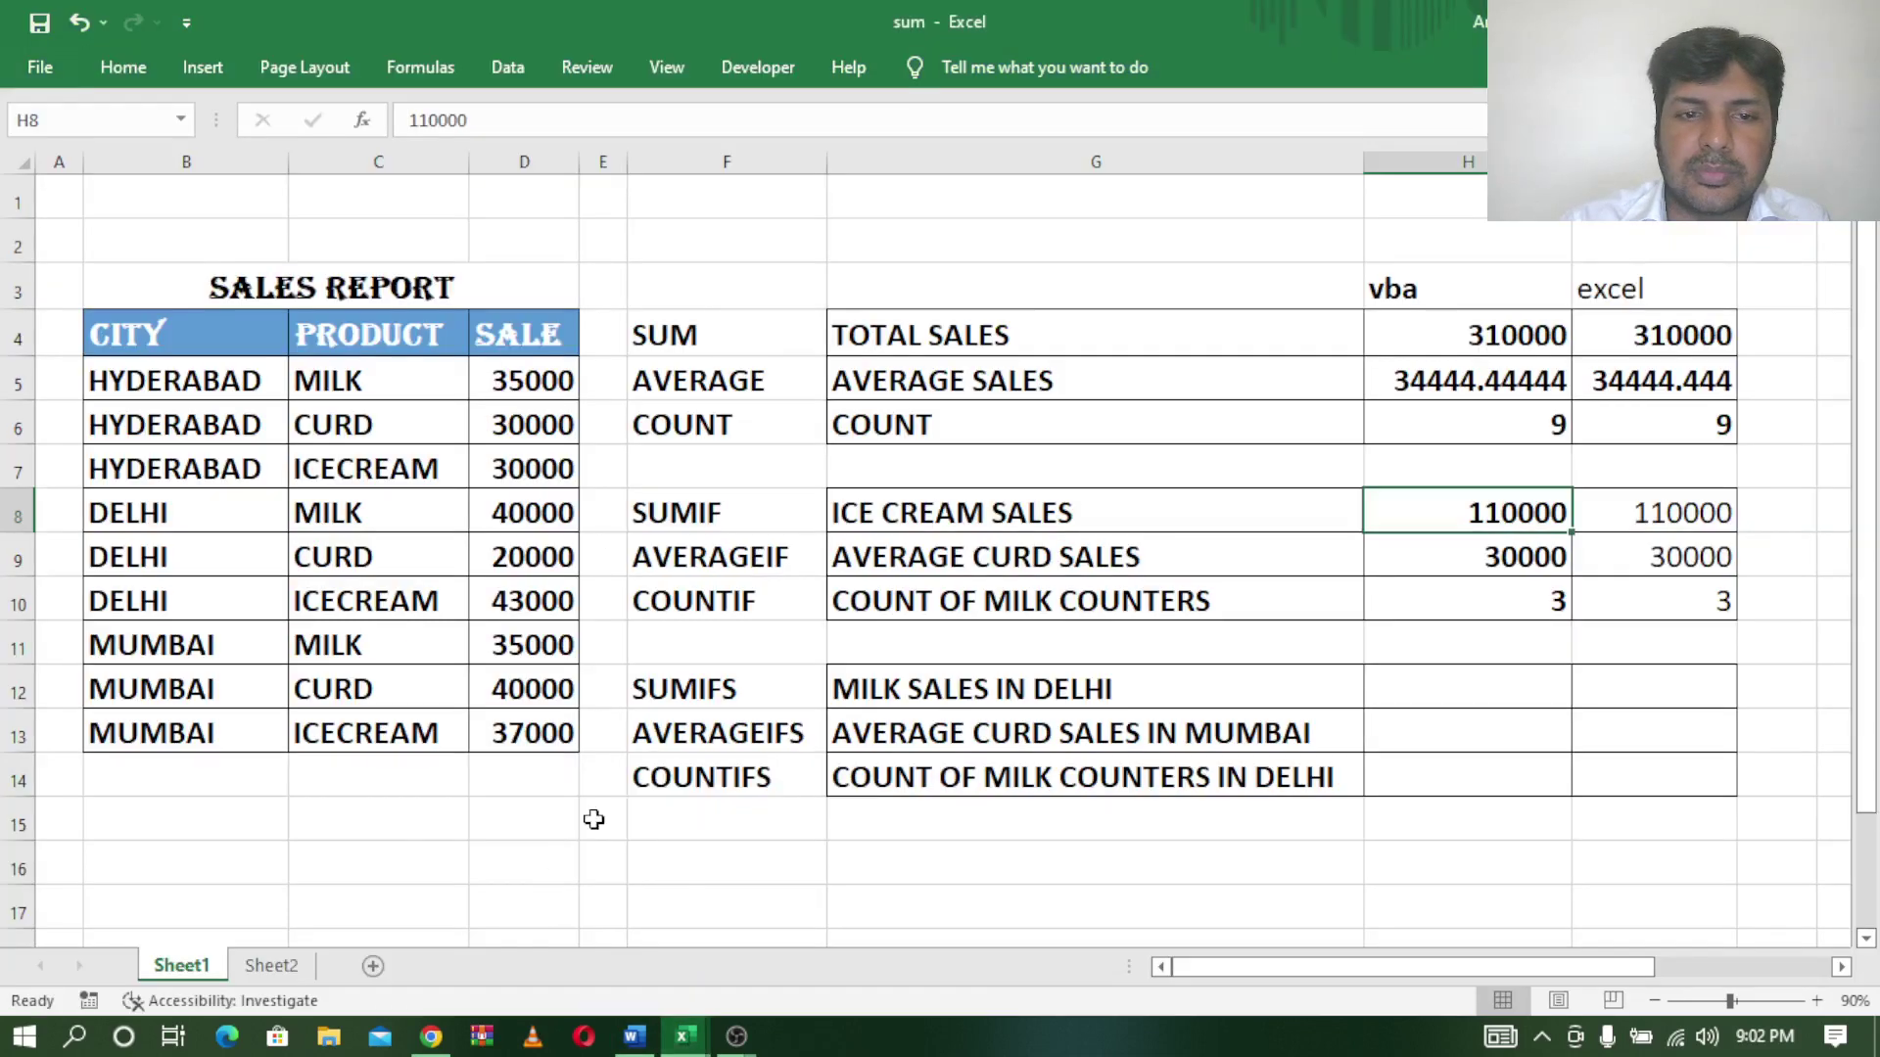
{"action": "left_click", "coordinate": [1470, 584]}
{"action": "left_click", "coordinate": [1478, 523]}
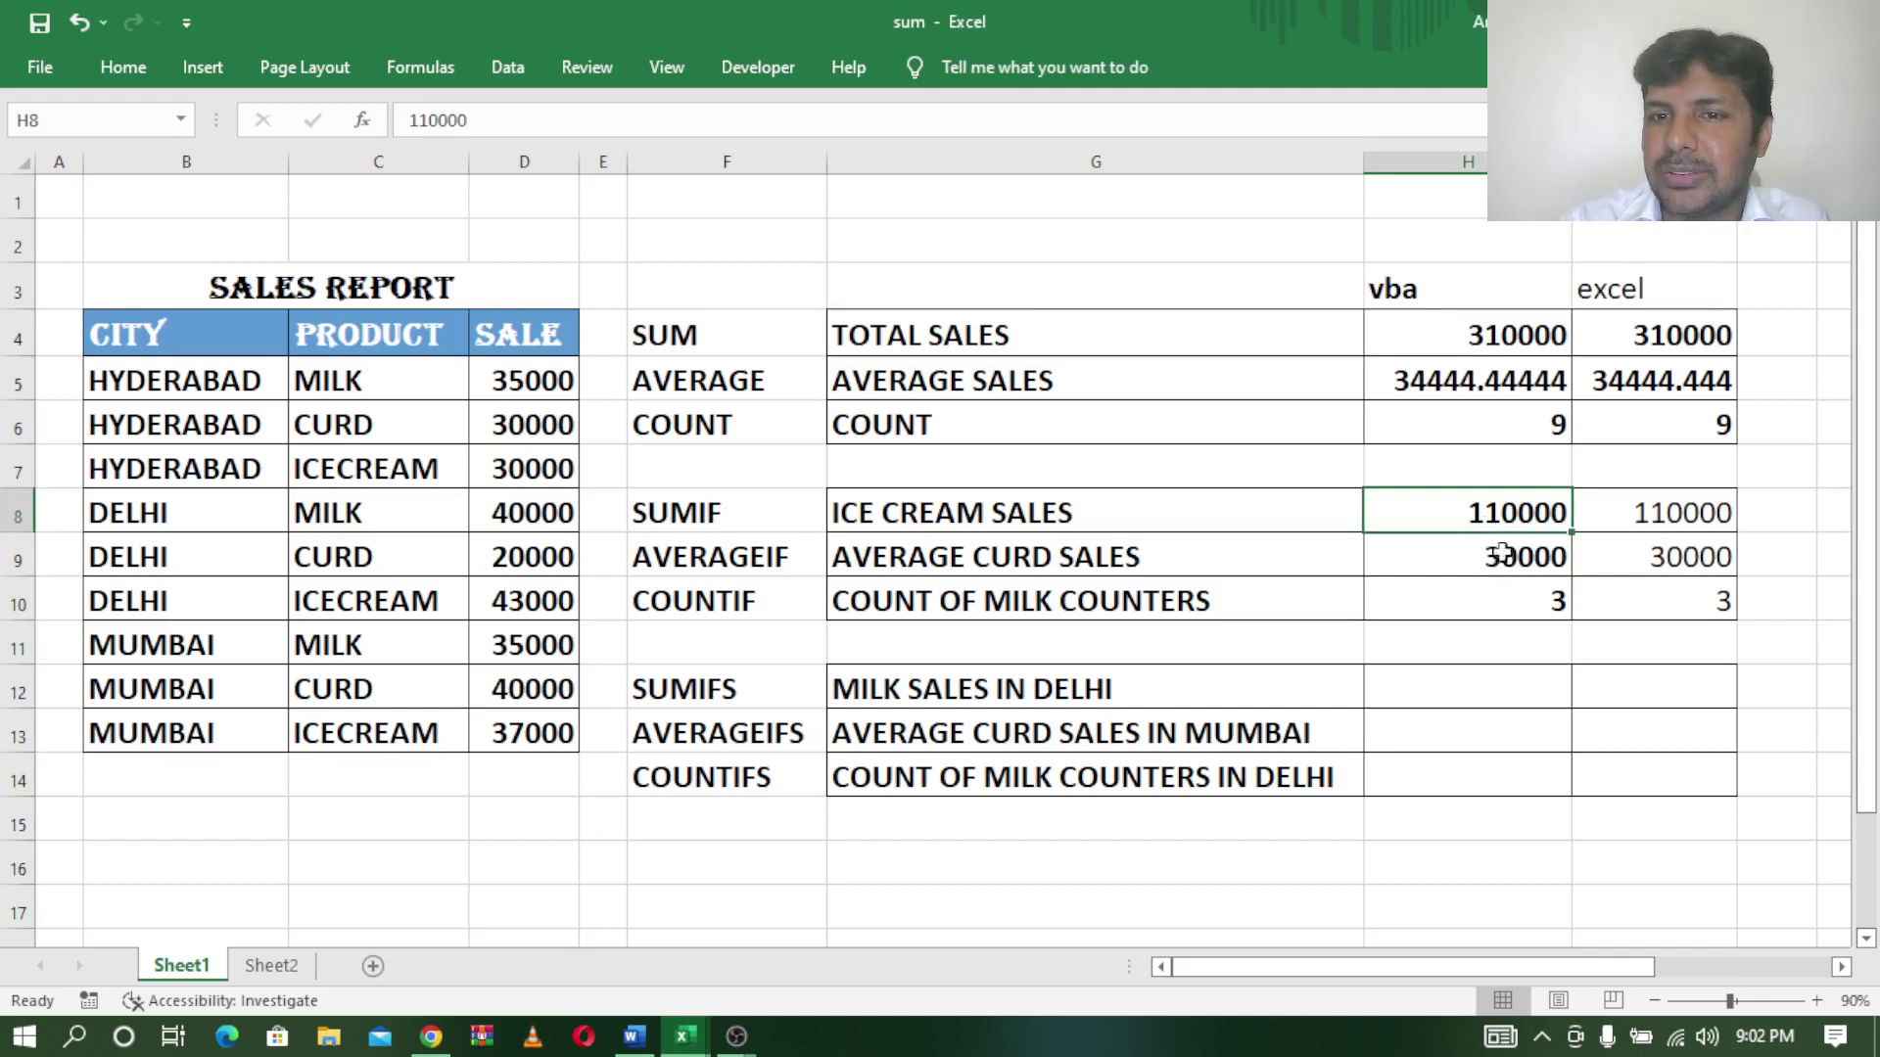
{"action": "left_click", "coordinate": [1513, 558]}
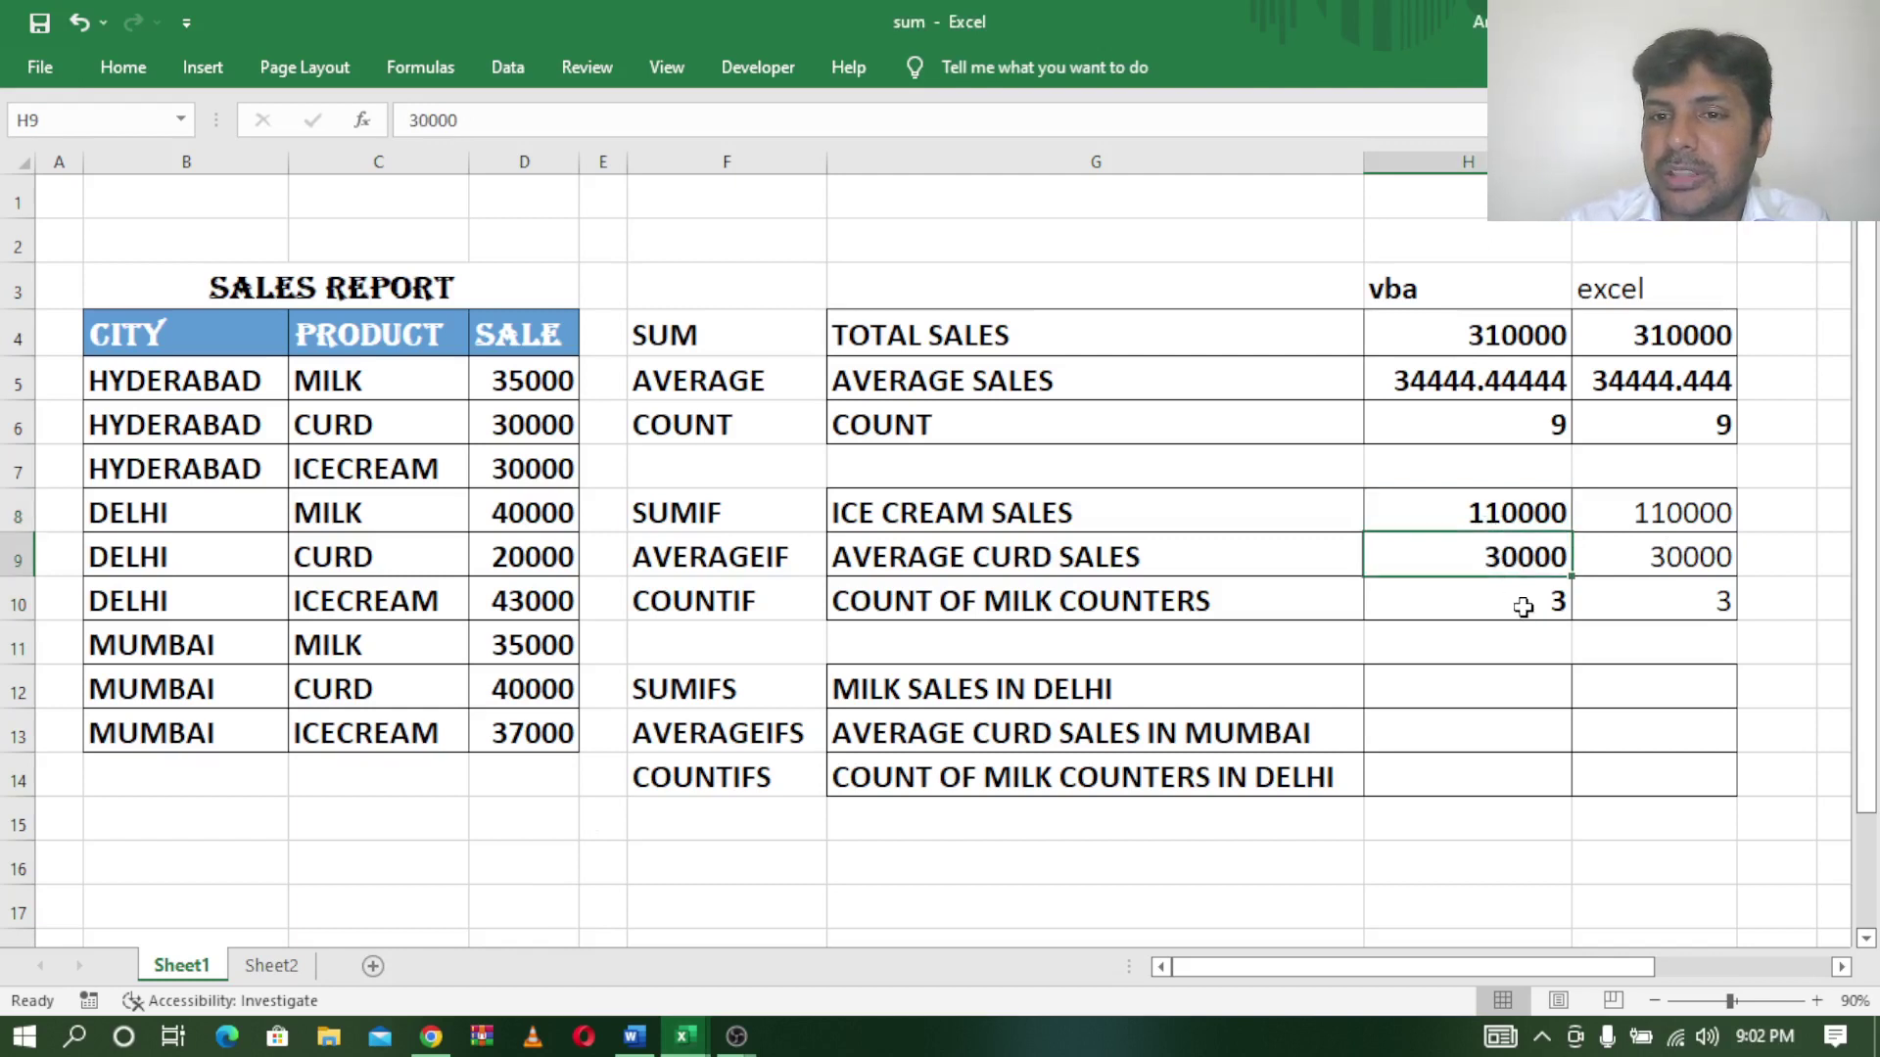
{"action": "left_click", "coordinate": [1523, 607]}
{"action": "mouse_move", "coordinate": [684, 1036]}
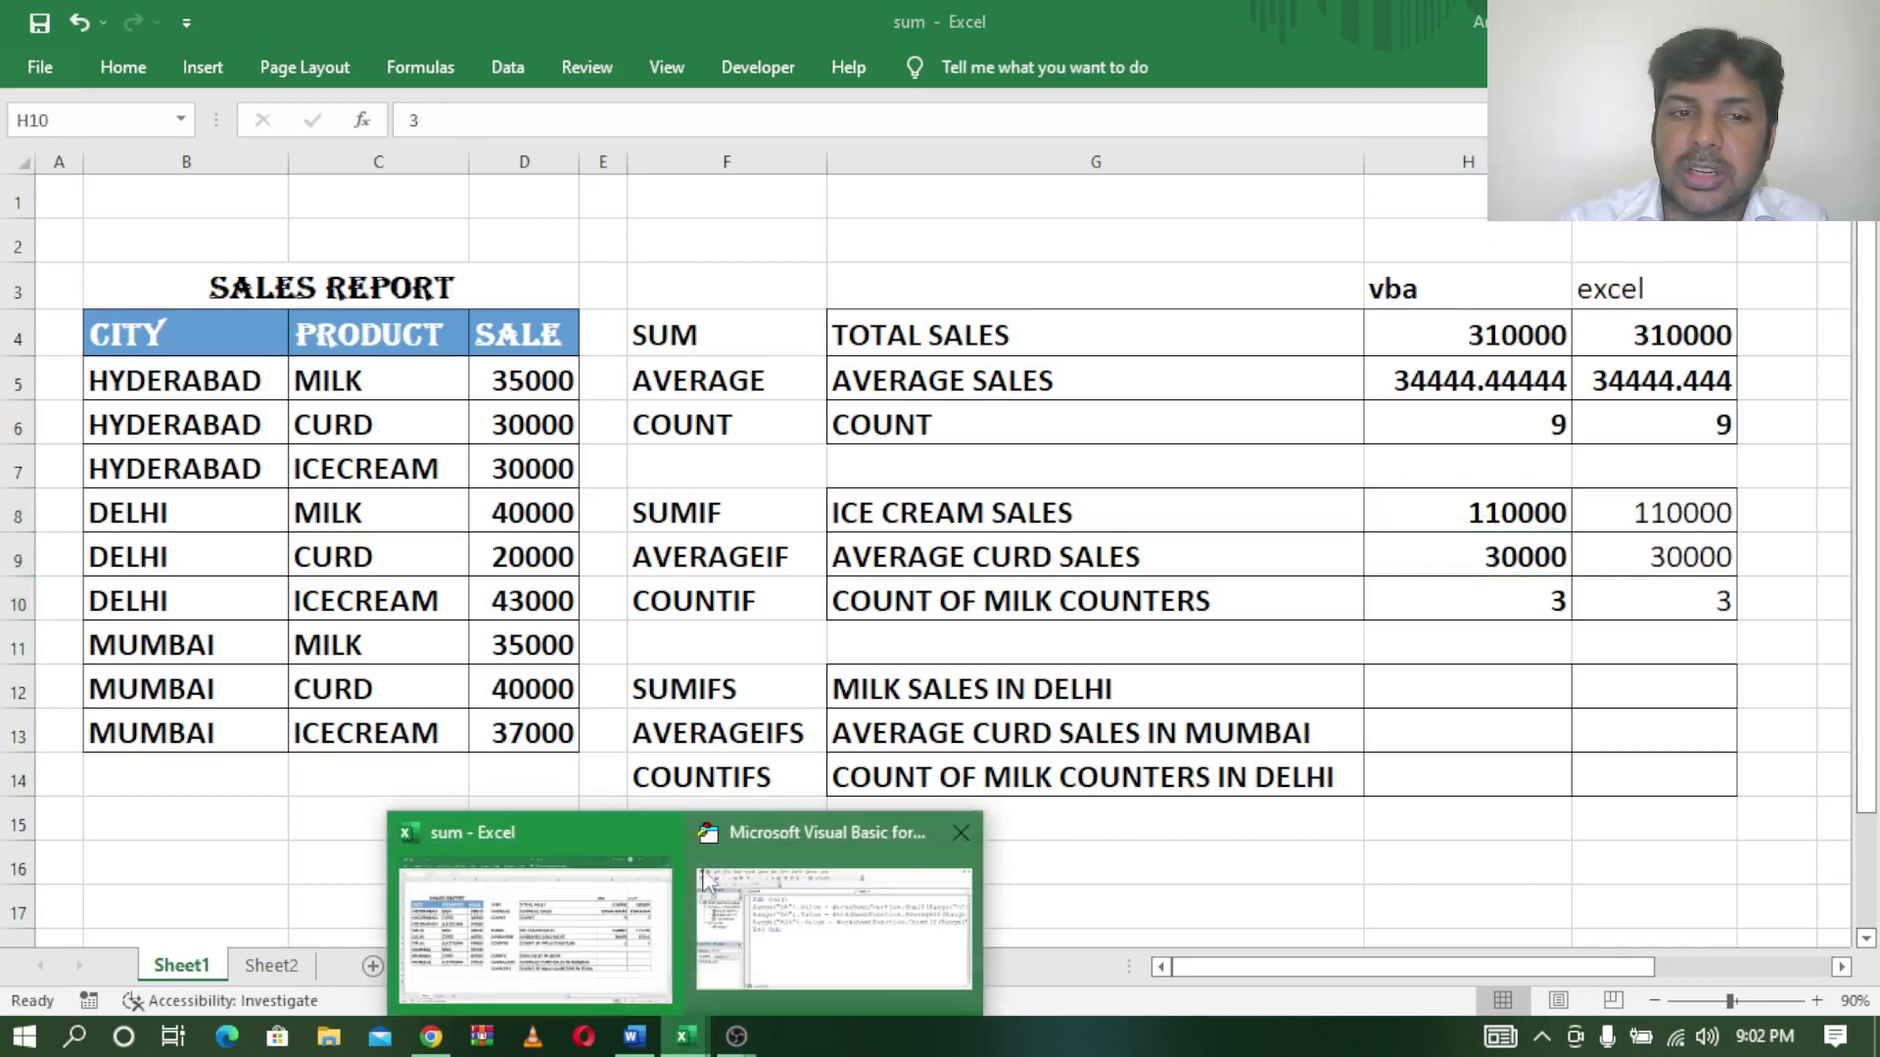
Mark the SumIf line's Range("c5:c13"), "icecream" and Range("d5:d13") arguments in turn.
{"action": "left_click", "coordinate": [705, 878]}
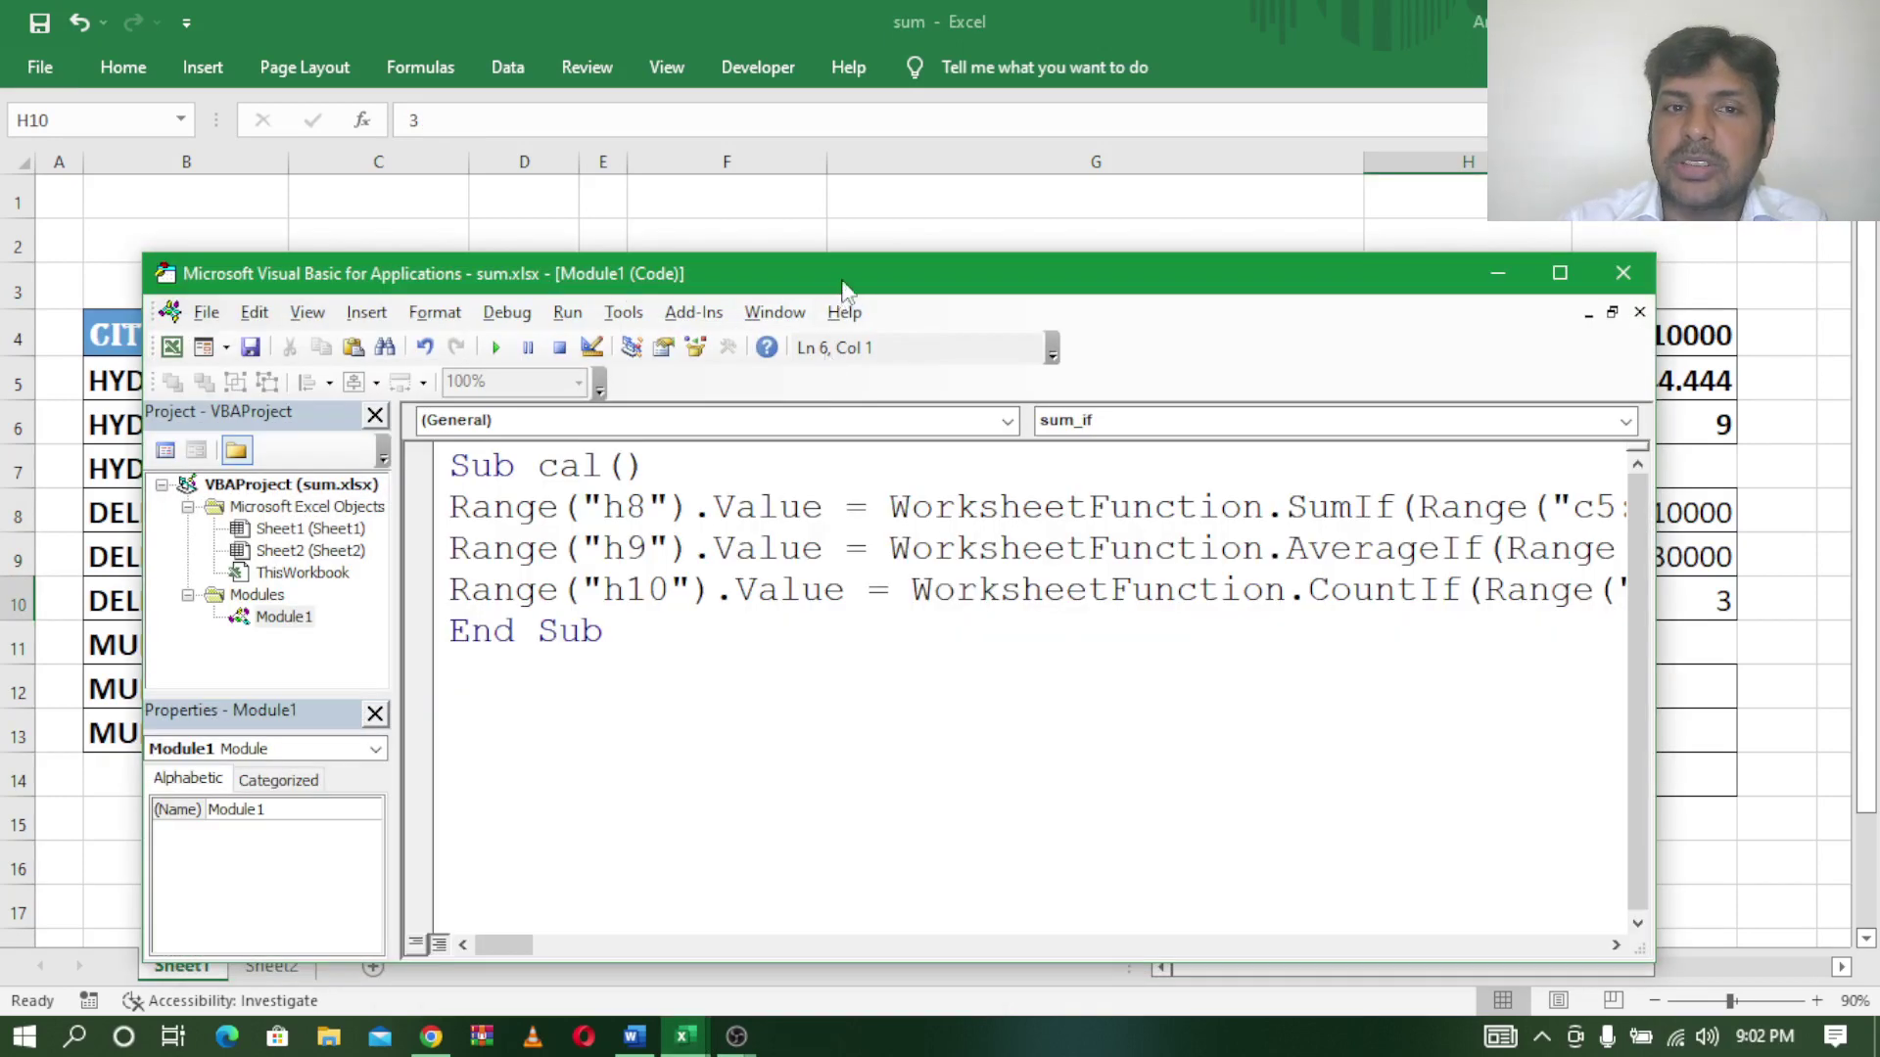
{"action": "left_click_drag", "start_coordinate": [844, 286], "coordinate": [877, 230]}
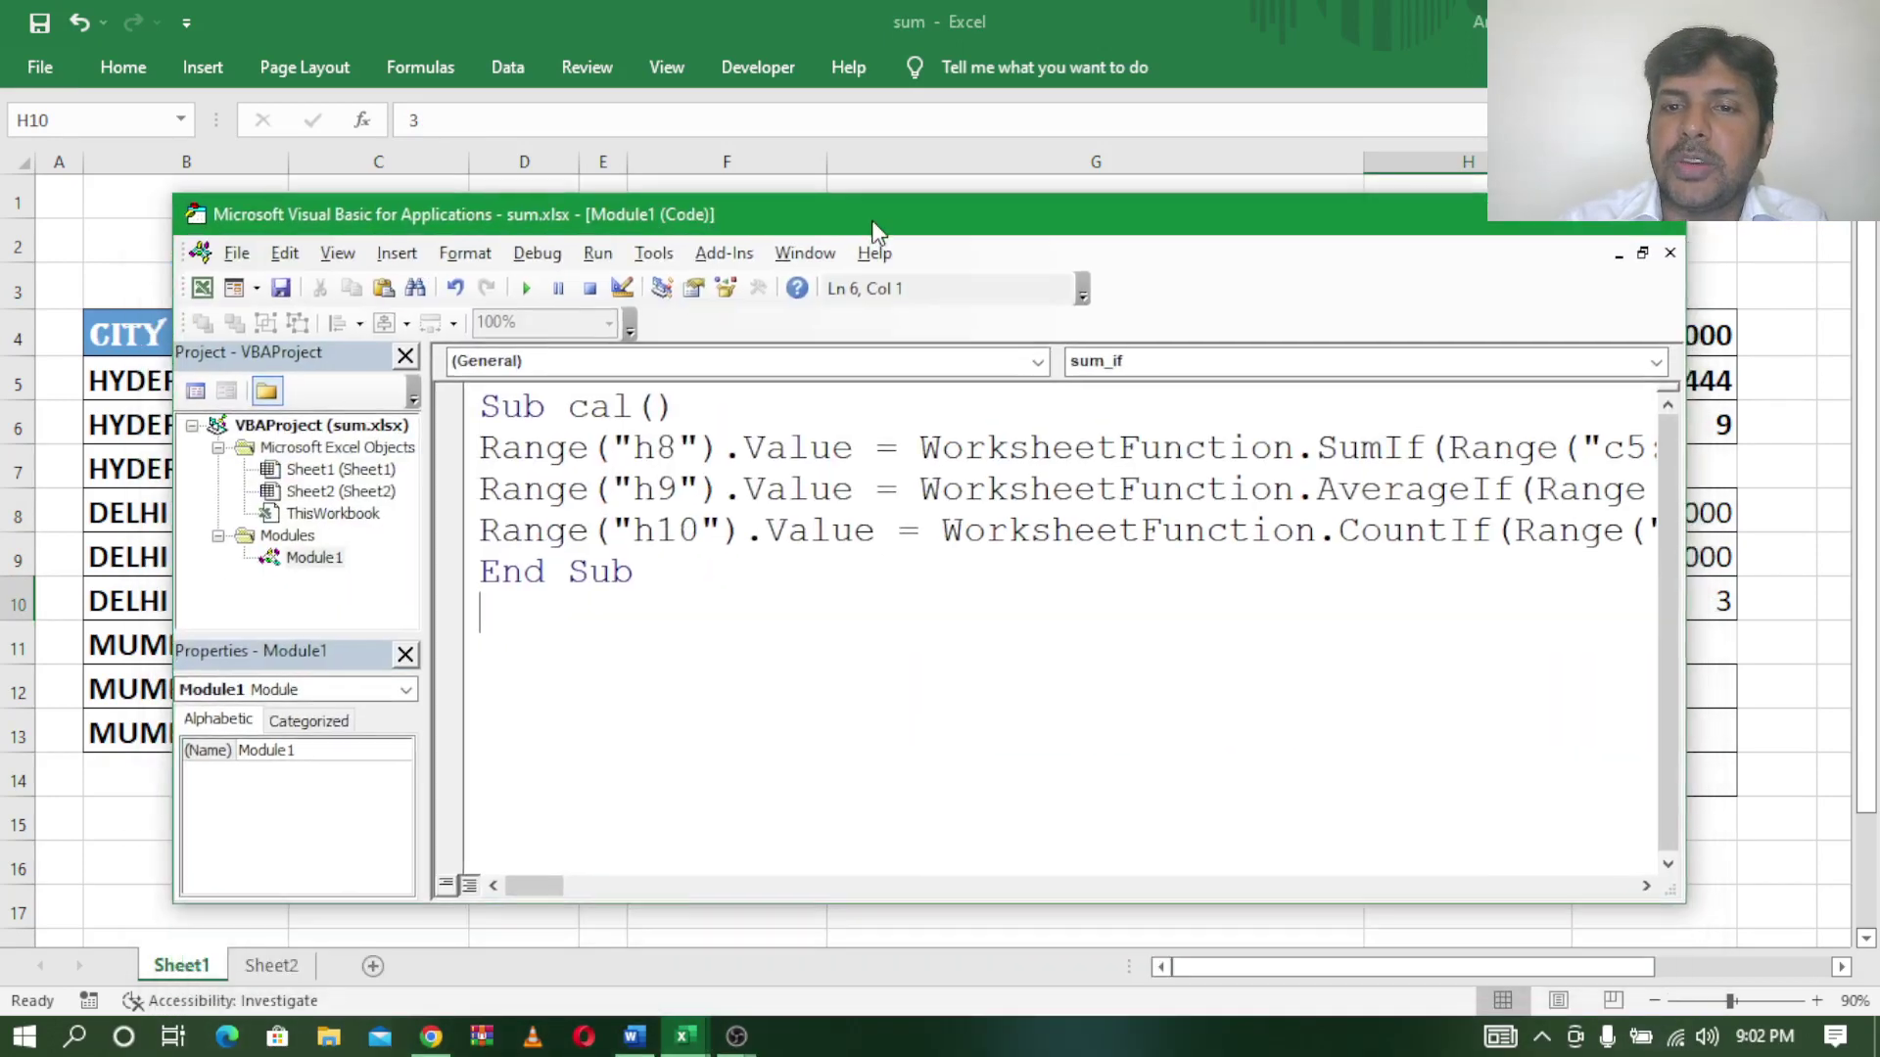
{"action": "left_click_drag", "start_coordinate": [533, 886], "coordinate": [573, 891]}
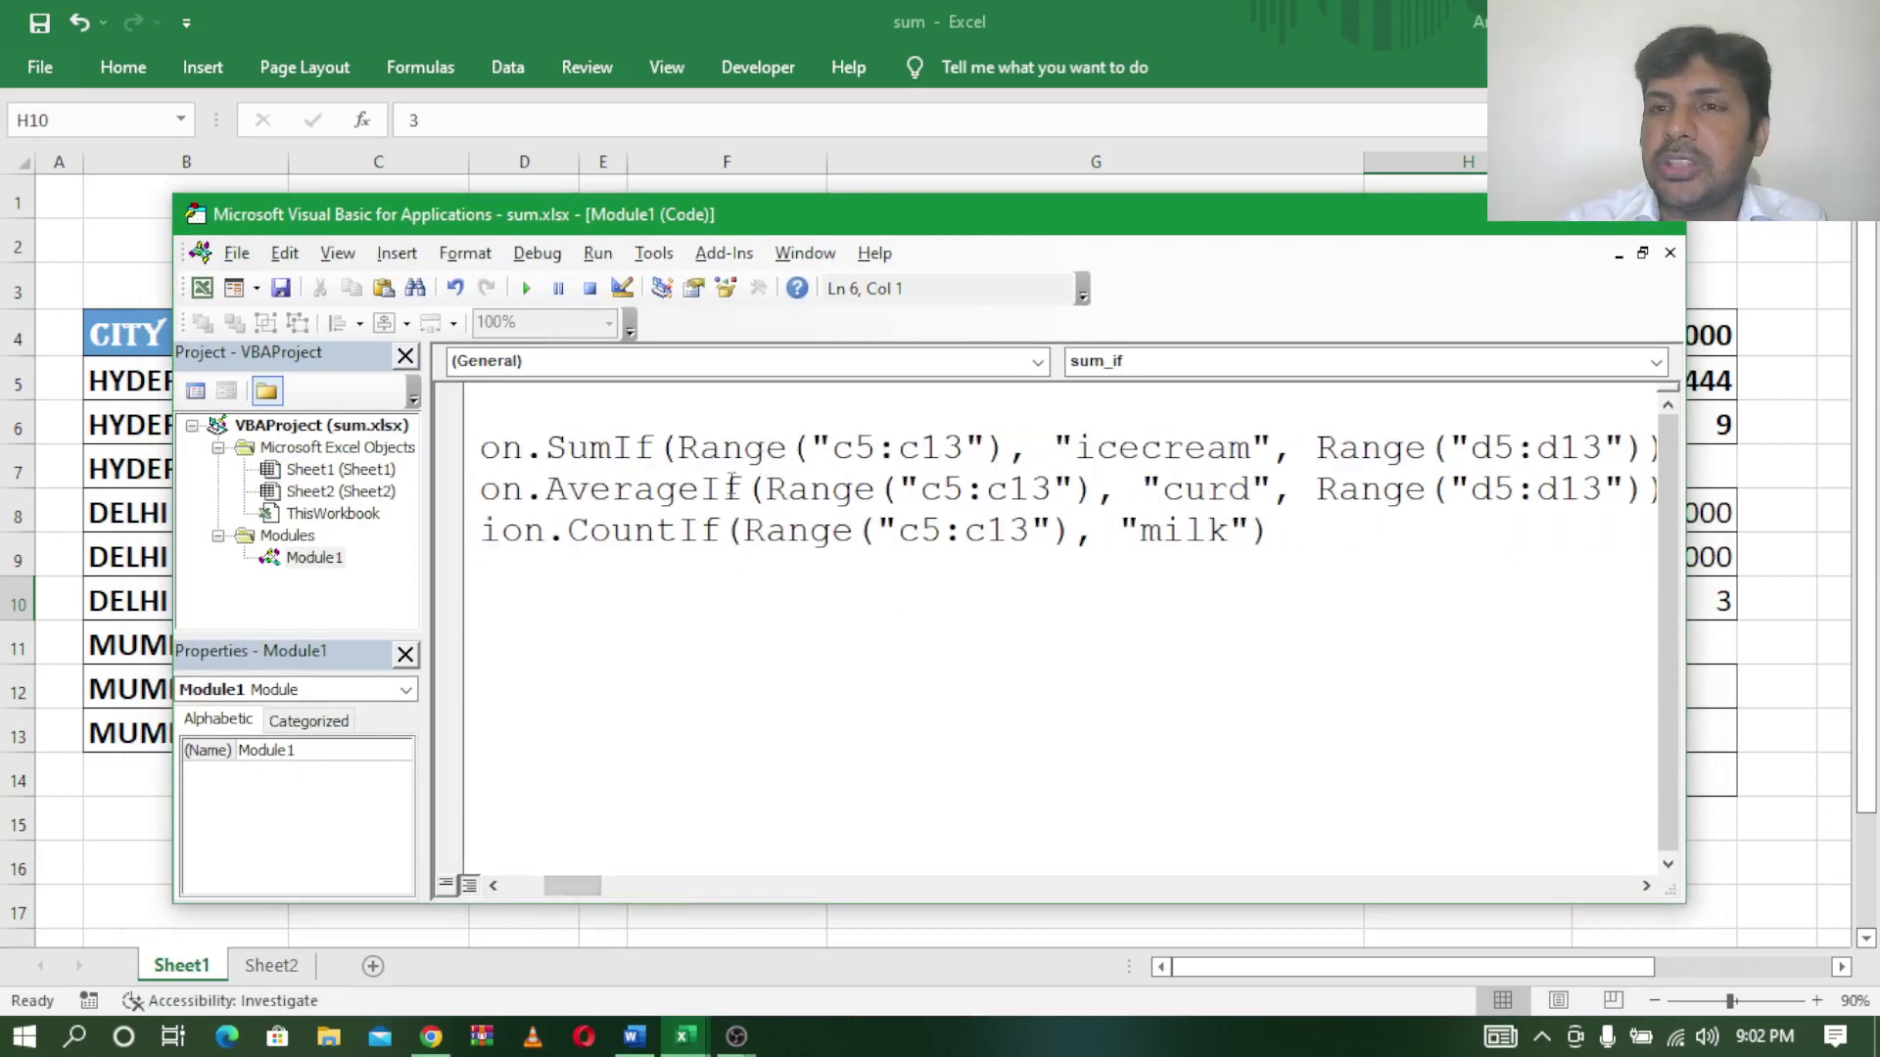
{"action": "left_click_drag", "start_coordinate": [573, 886], "coordinate": [538, 886]}
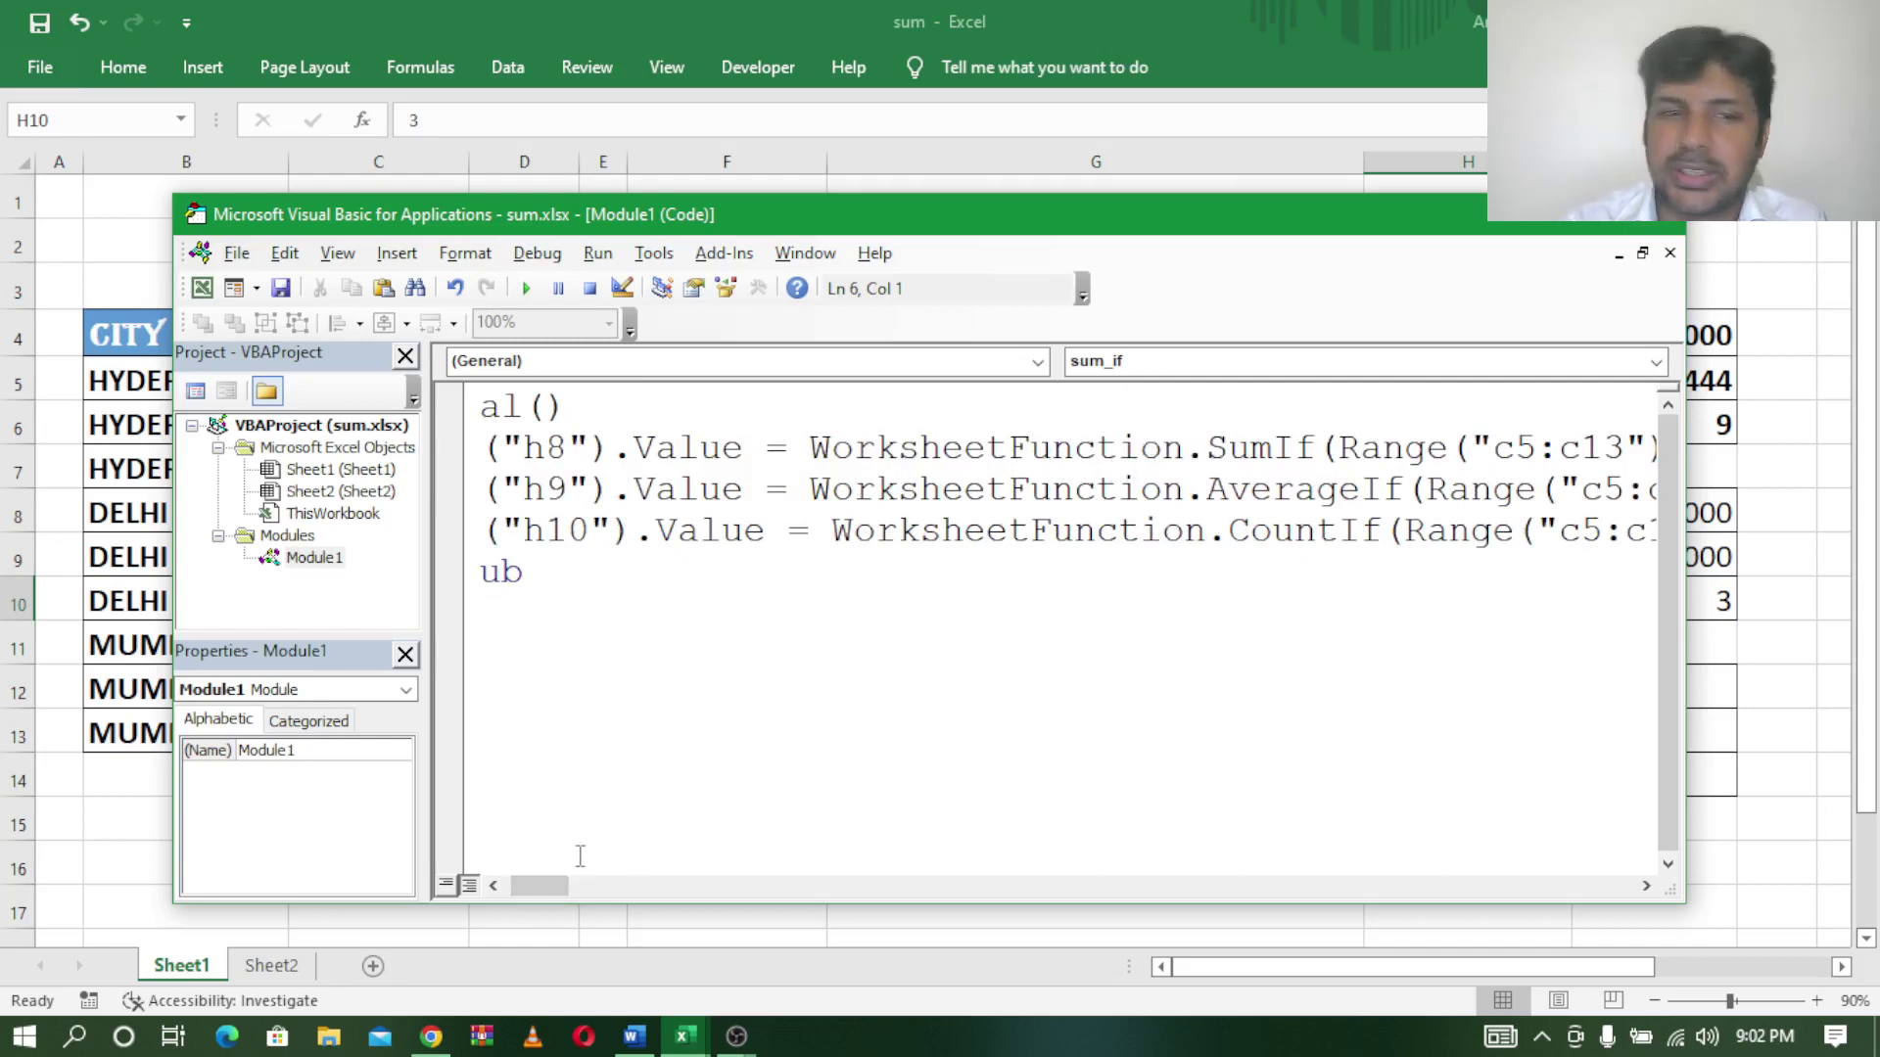
{"action": "left_click_drag", "start_coordinate": [543, 885], "coordinate": [568, 883]}
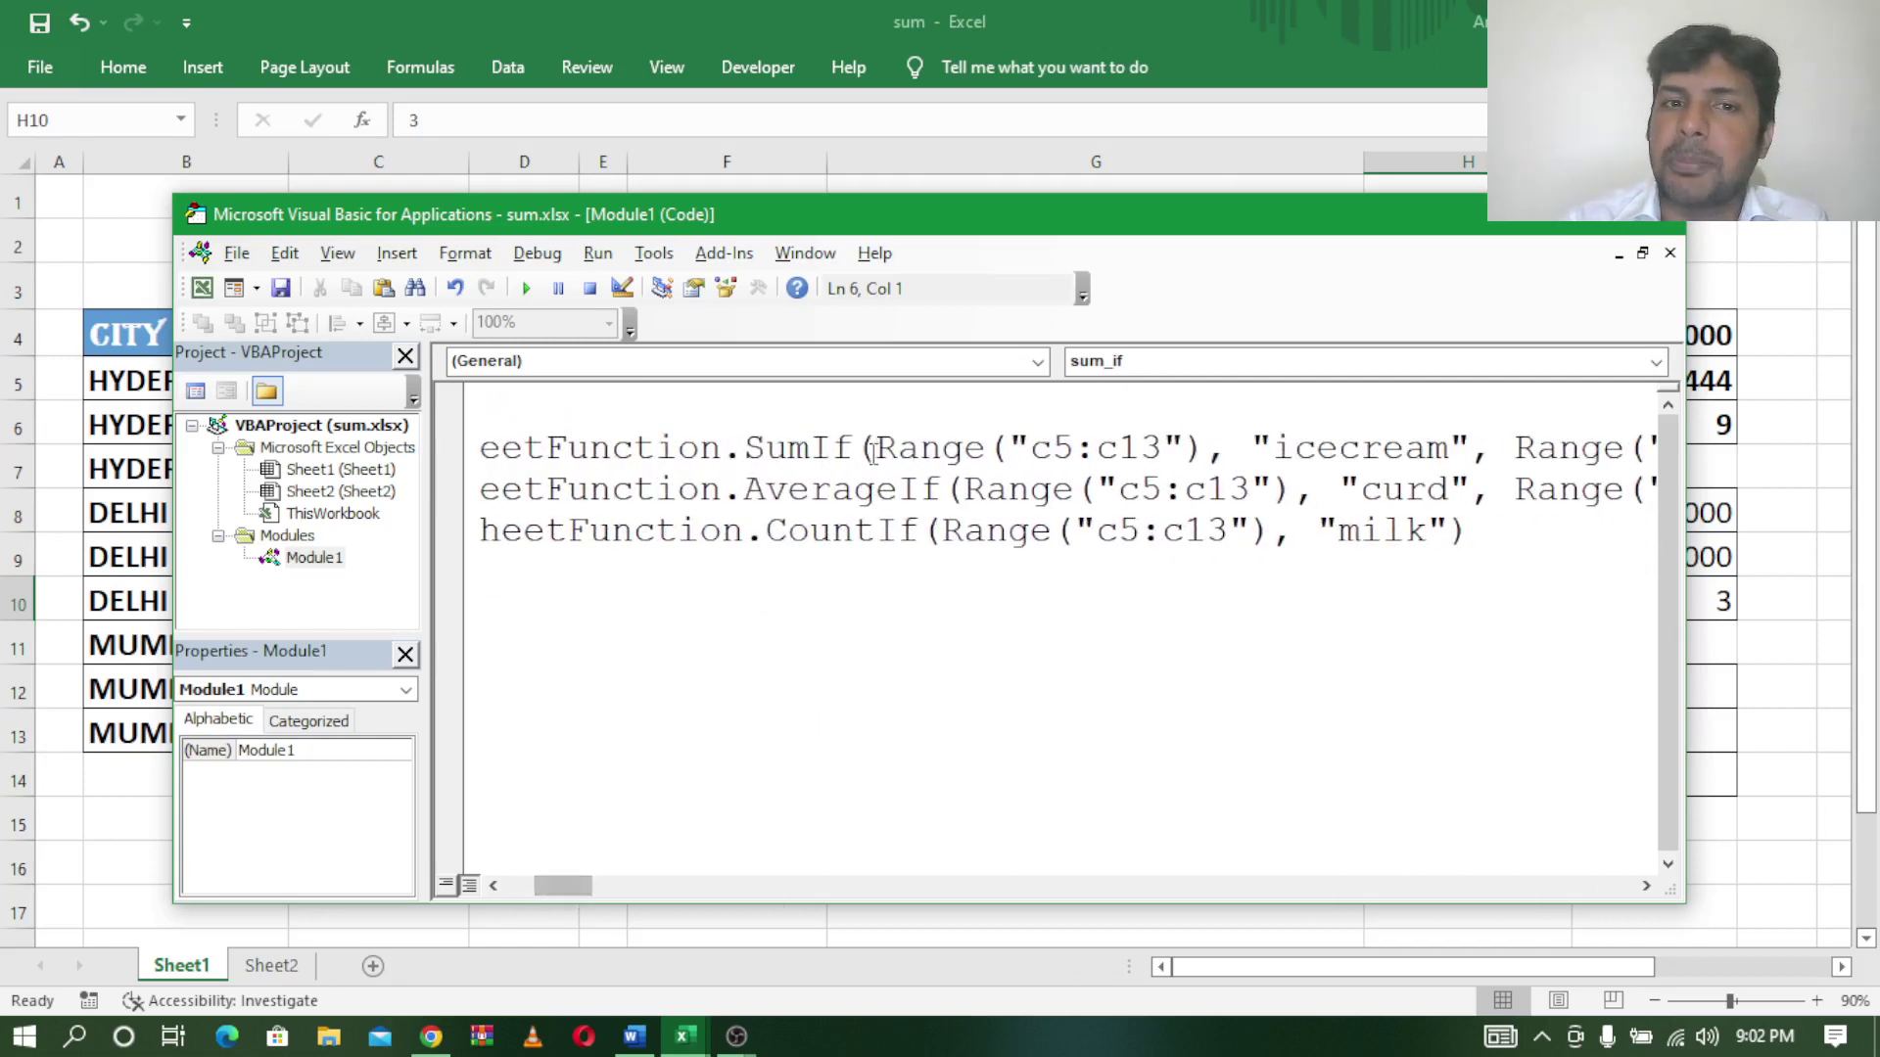
{"action": "left_click_drag", "start_coordinate": [876, 447], "coordinate": [1207, 450]}
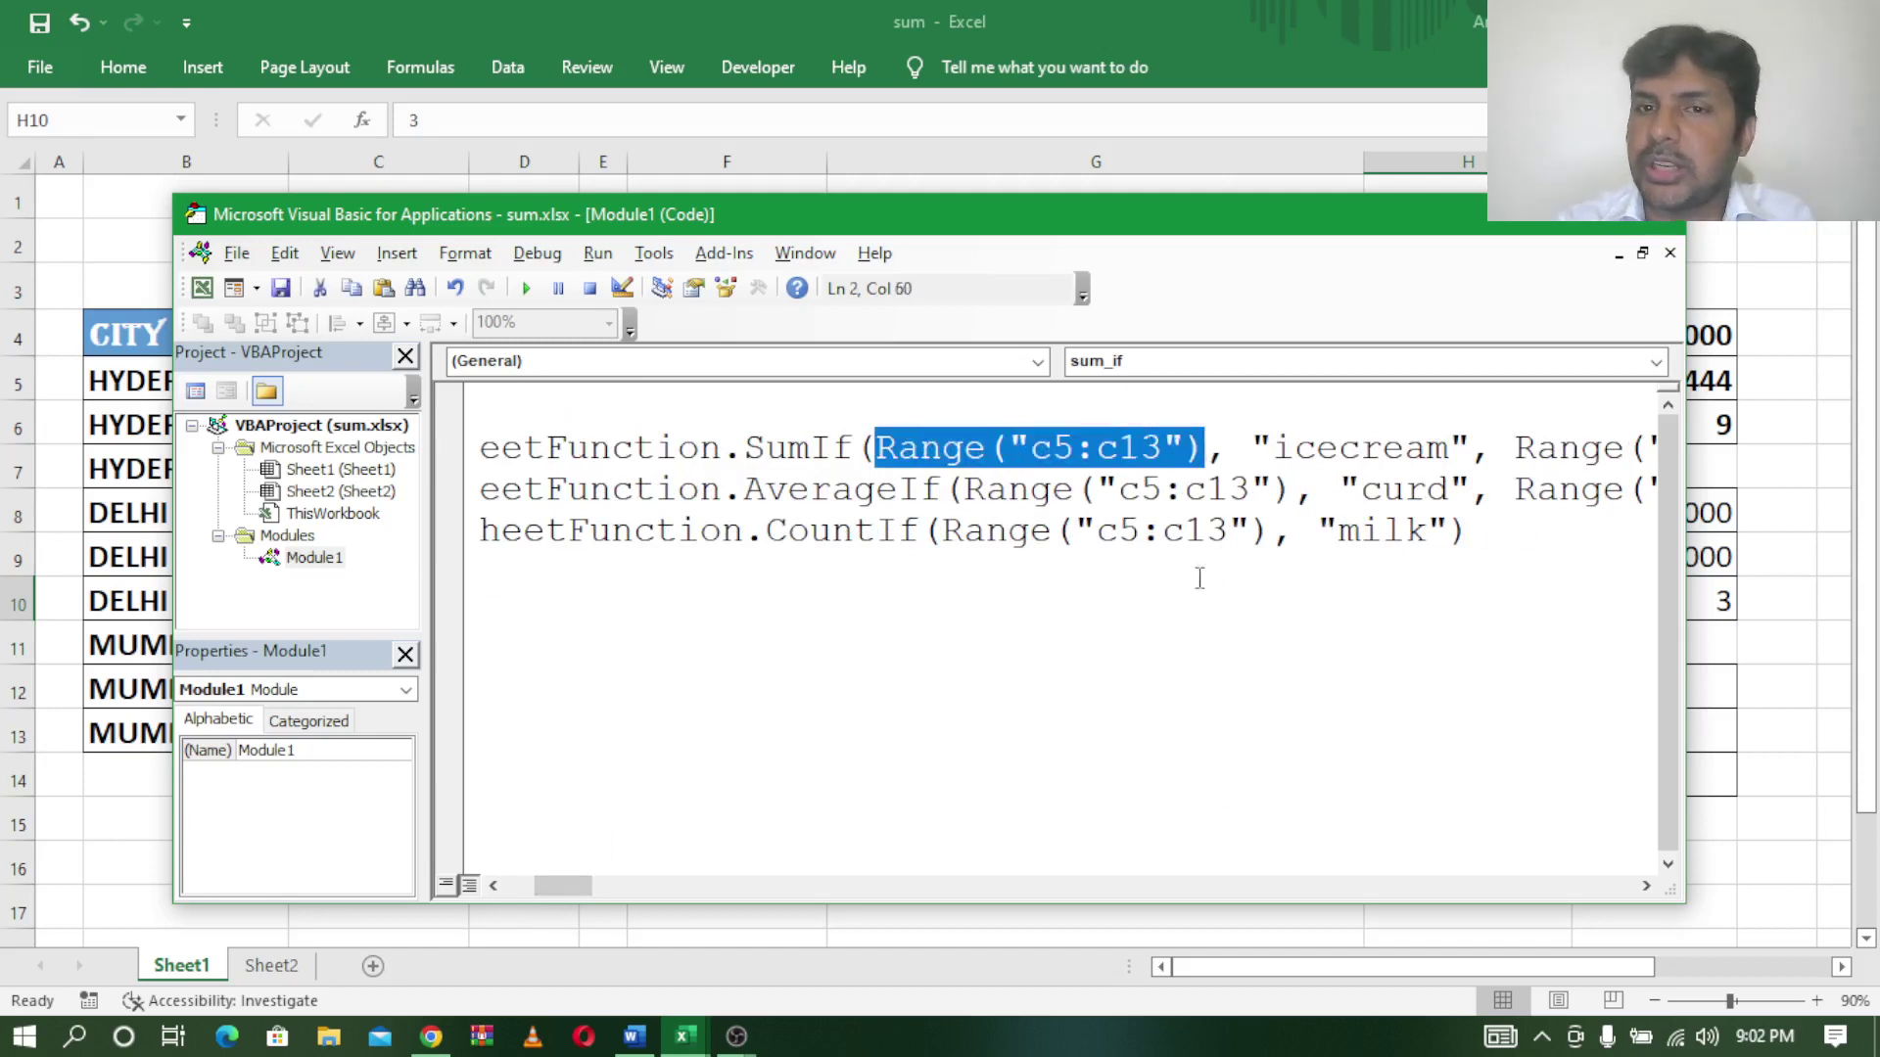
{"action": "left_click", "coordinate": [1278, 448]}
{"action": "left_click_drag", "start_coordinate": [1279, 447], "coordinate": [1447, 448]}
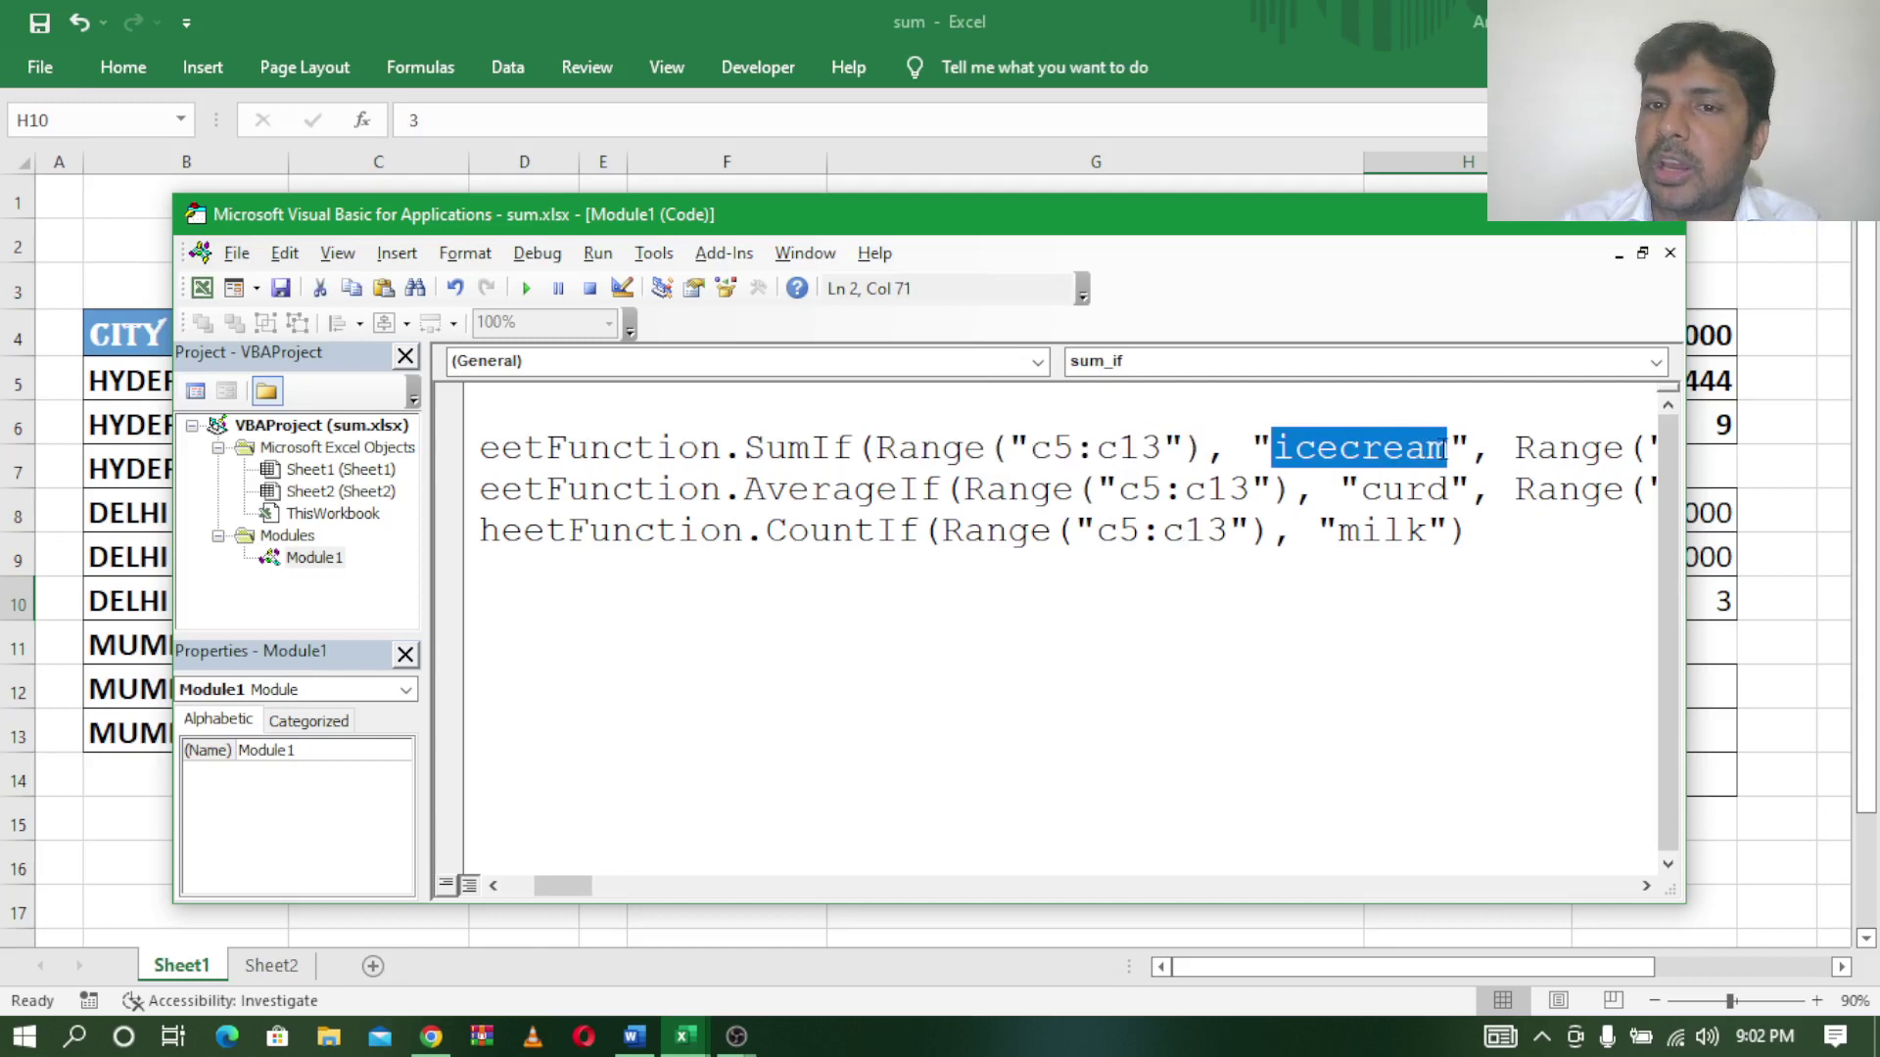
{"action": "left_click", "coordinate": [1641, 885]}
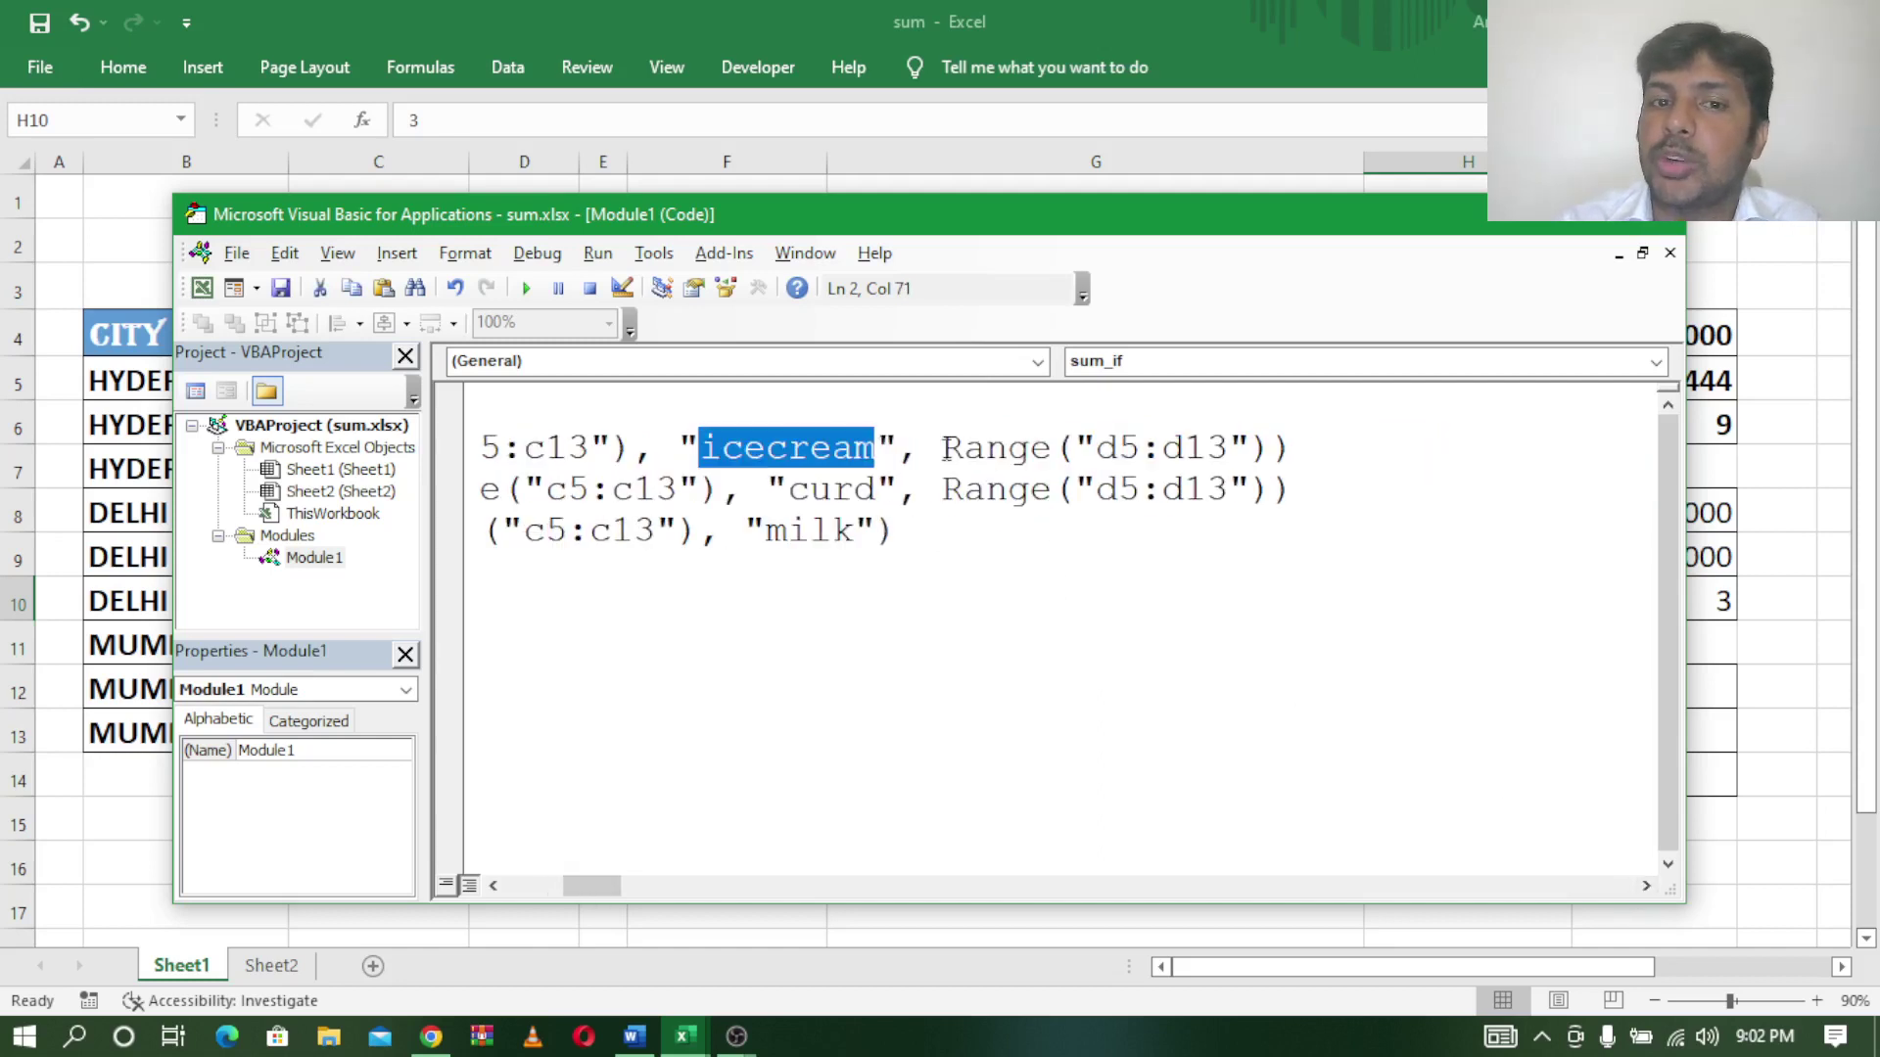
{"action": "left_click_drag", "start_coordinate": [942, 447], "coordinate": [1260, 442]}
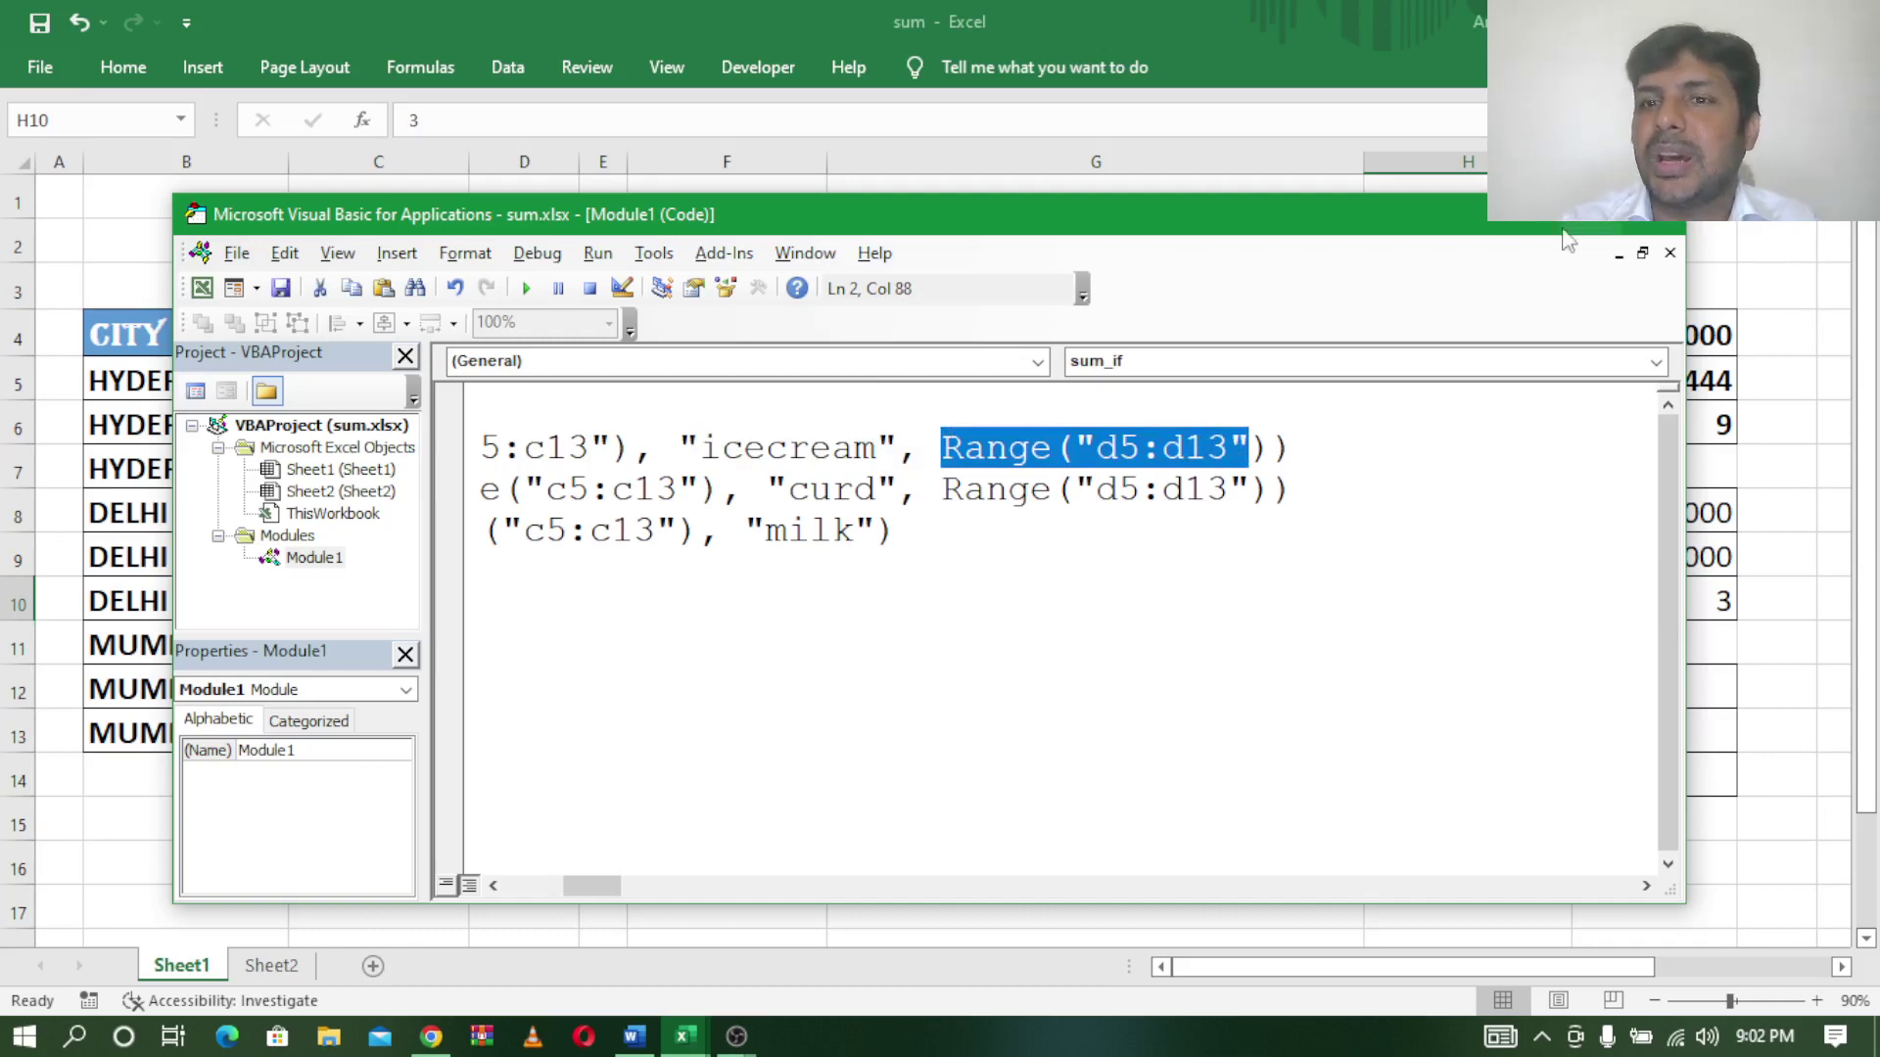
Back on the sheet, go over the TOTAL SALES–COUNT labels and the SUMIFS, AVERAGEIFS, COUNTIFS rows.
{"action": "left_click", "coordinate": [1526, 222]}
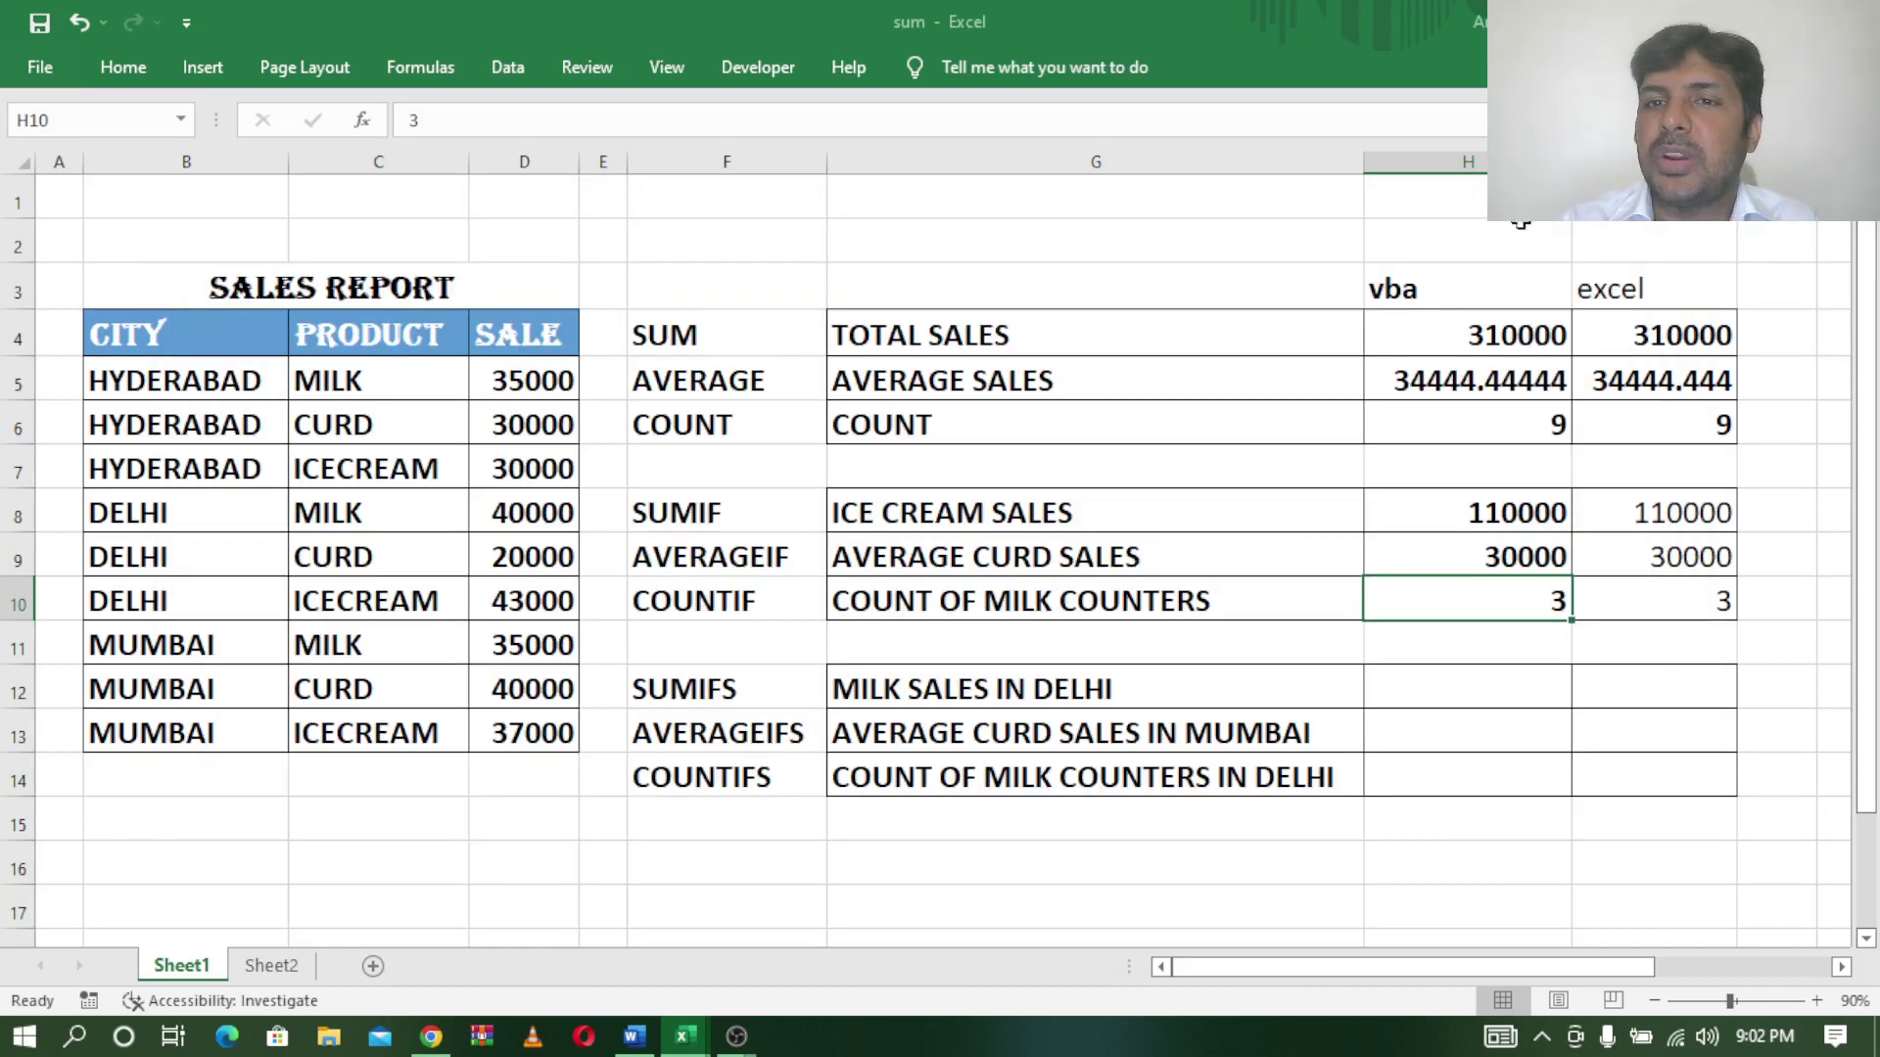
{"action": "left_click", "coordinate": [898, 508]}
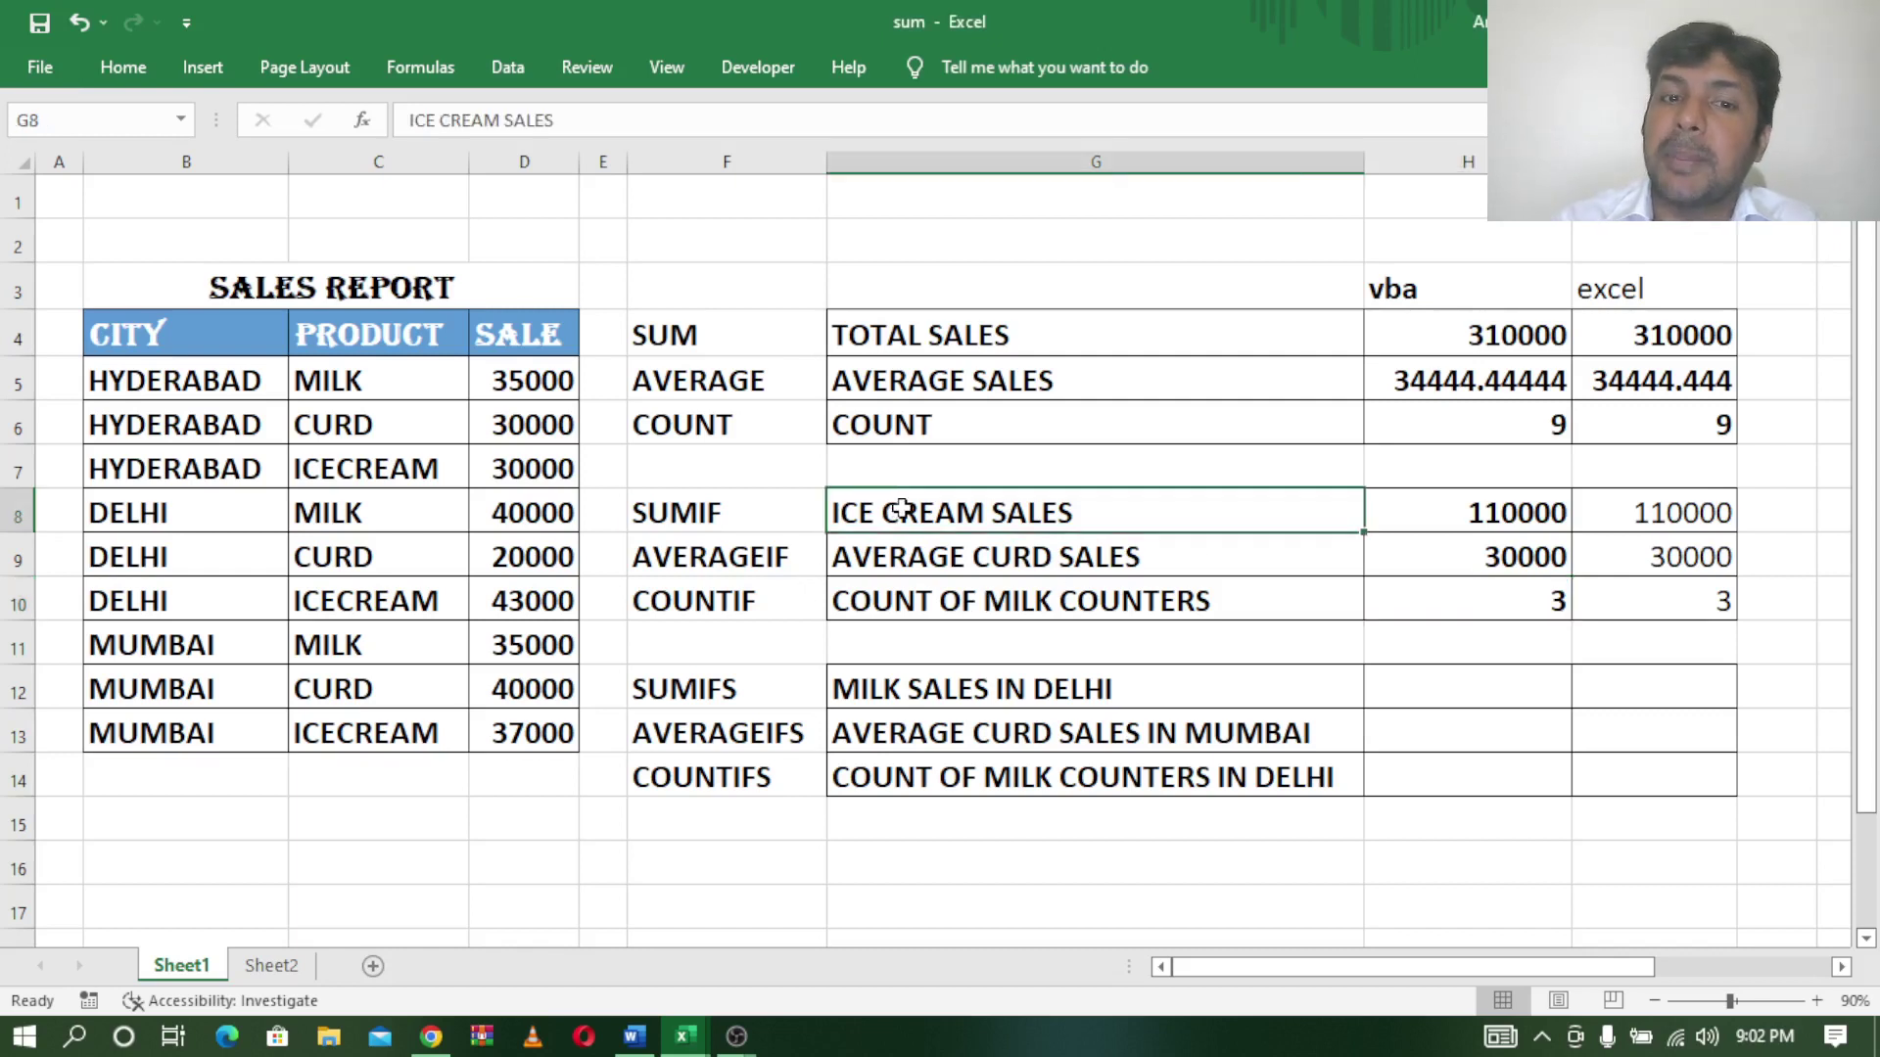
{"action": "left_click_drag", "start_coordinate": [1023, 326], "coordinate": [1021, 432]}
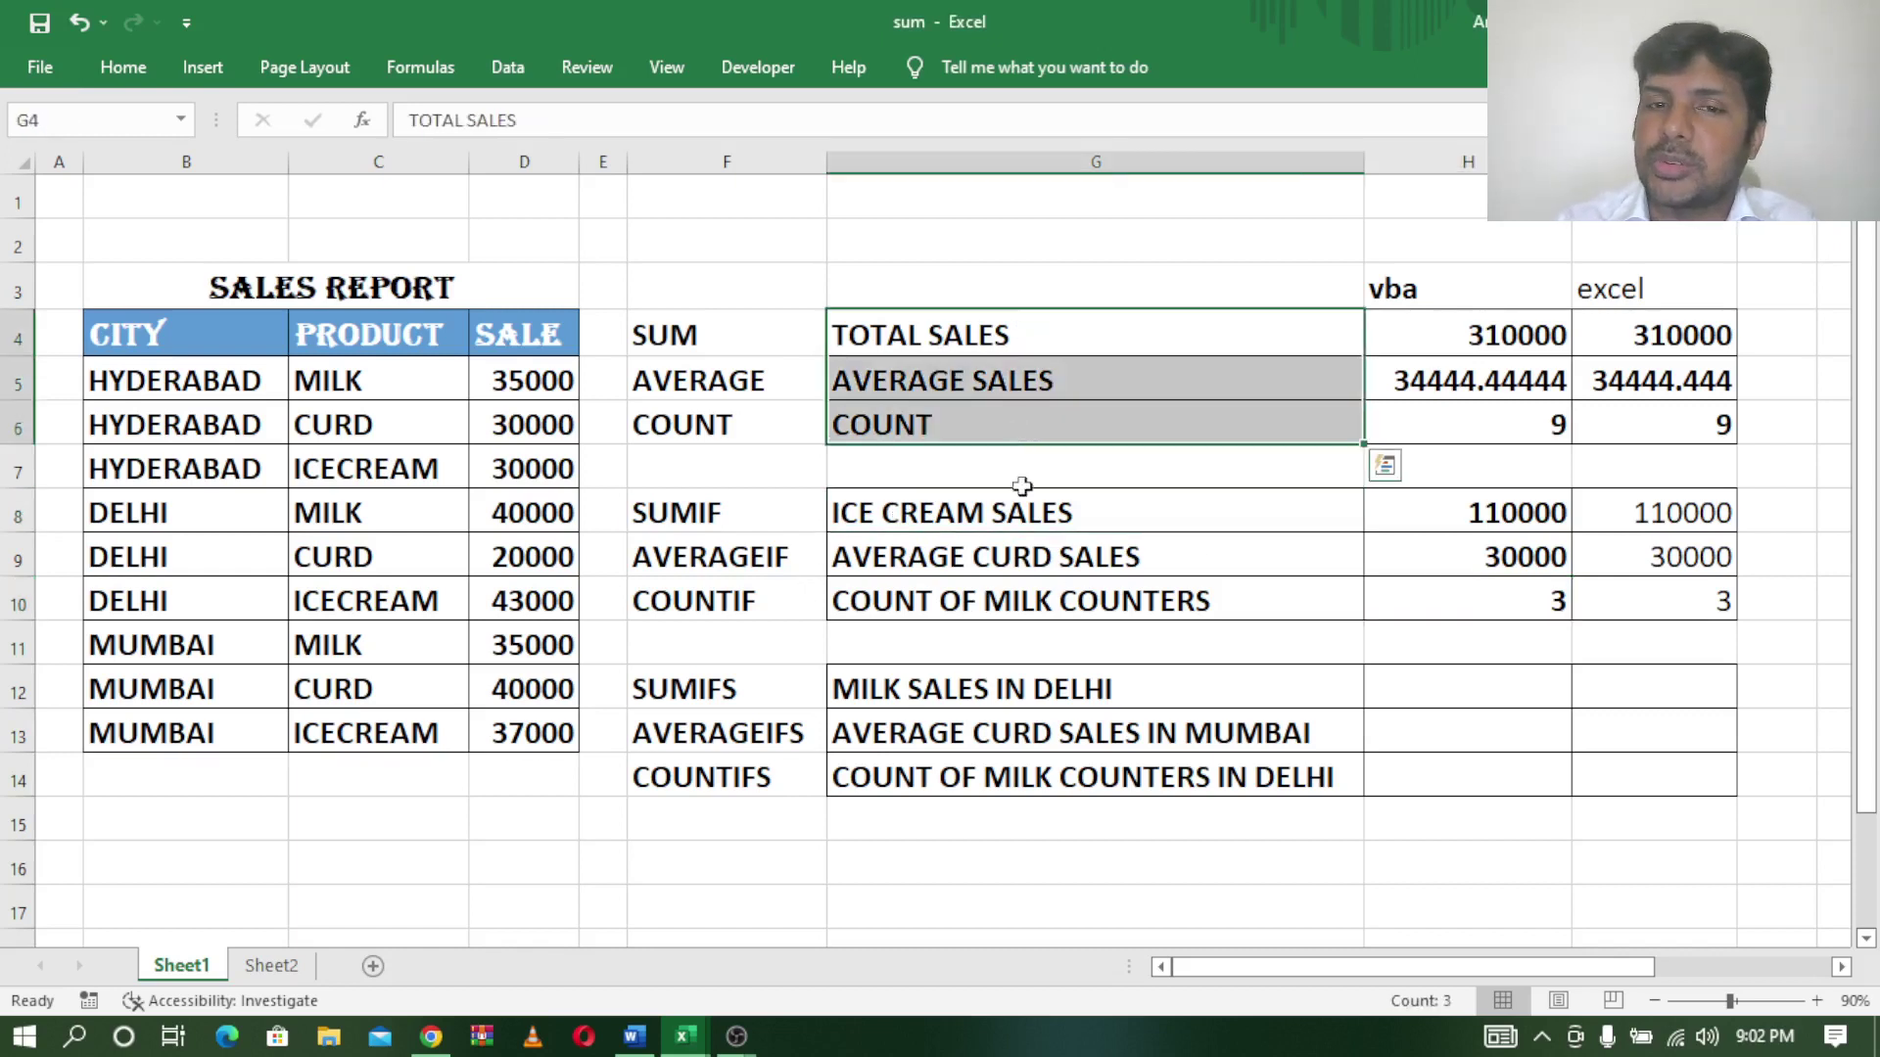
{"action": "left_click", "coordinate": [969, 513]}
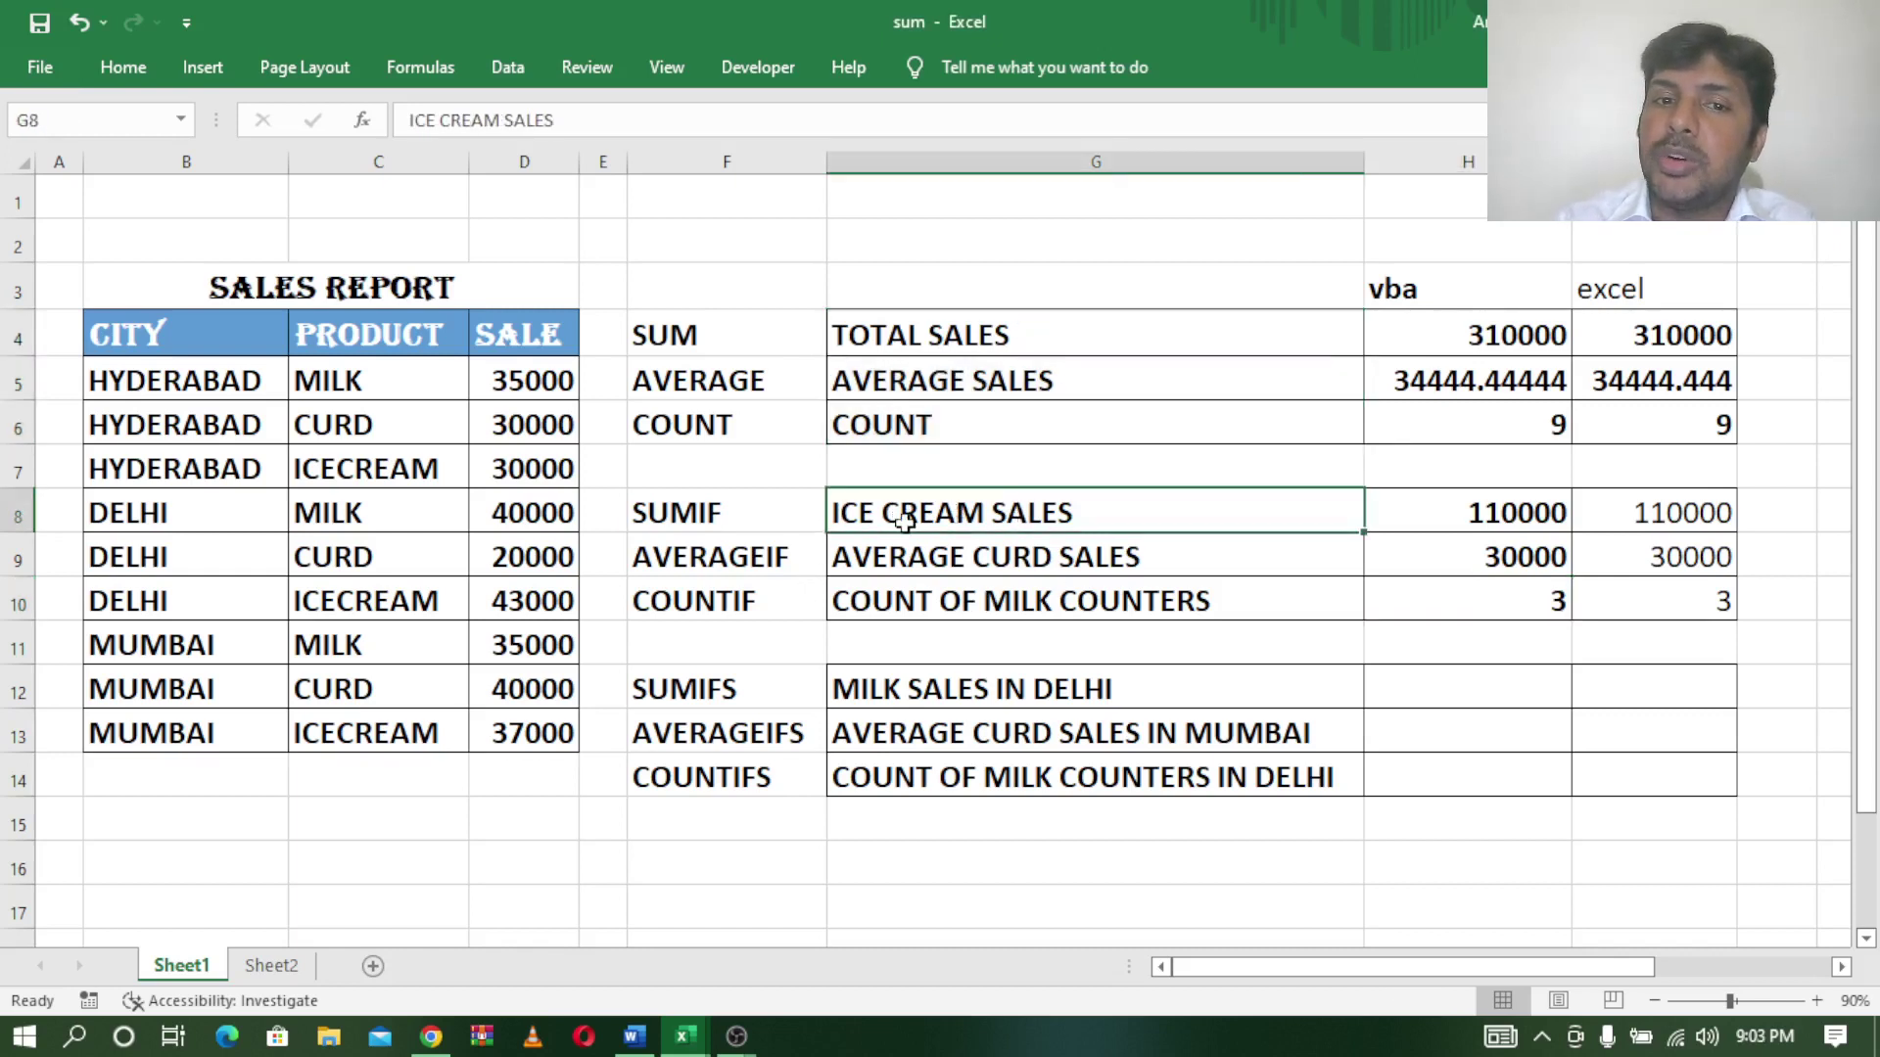
{"action": "left_click", "coordinate": [983, 558]}
{"action": "left_click", "coordinate": [993, 601]}
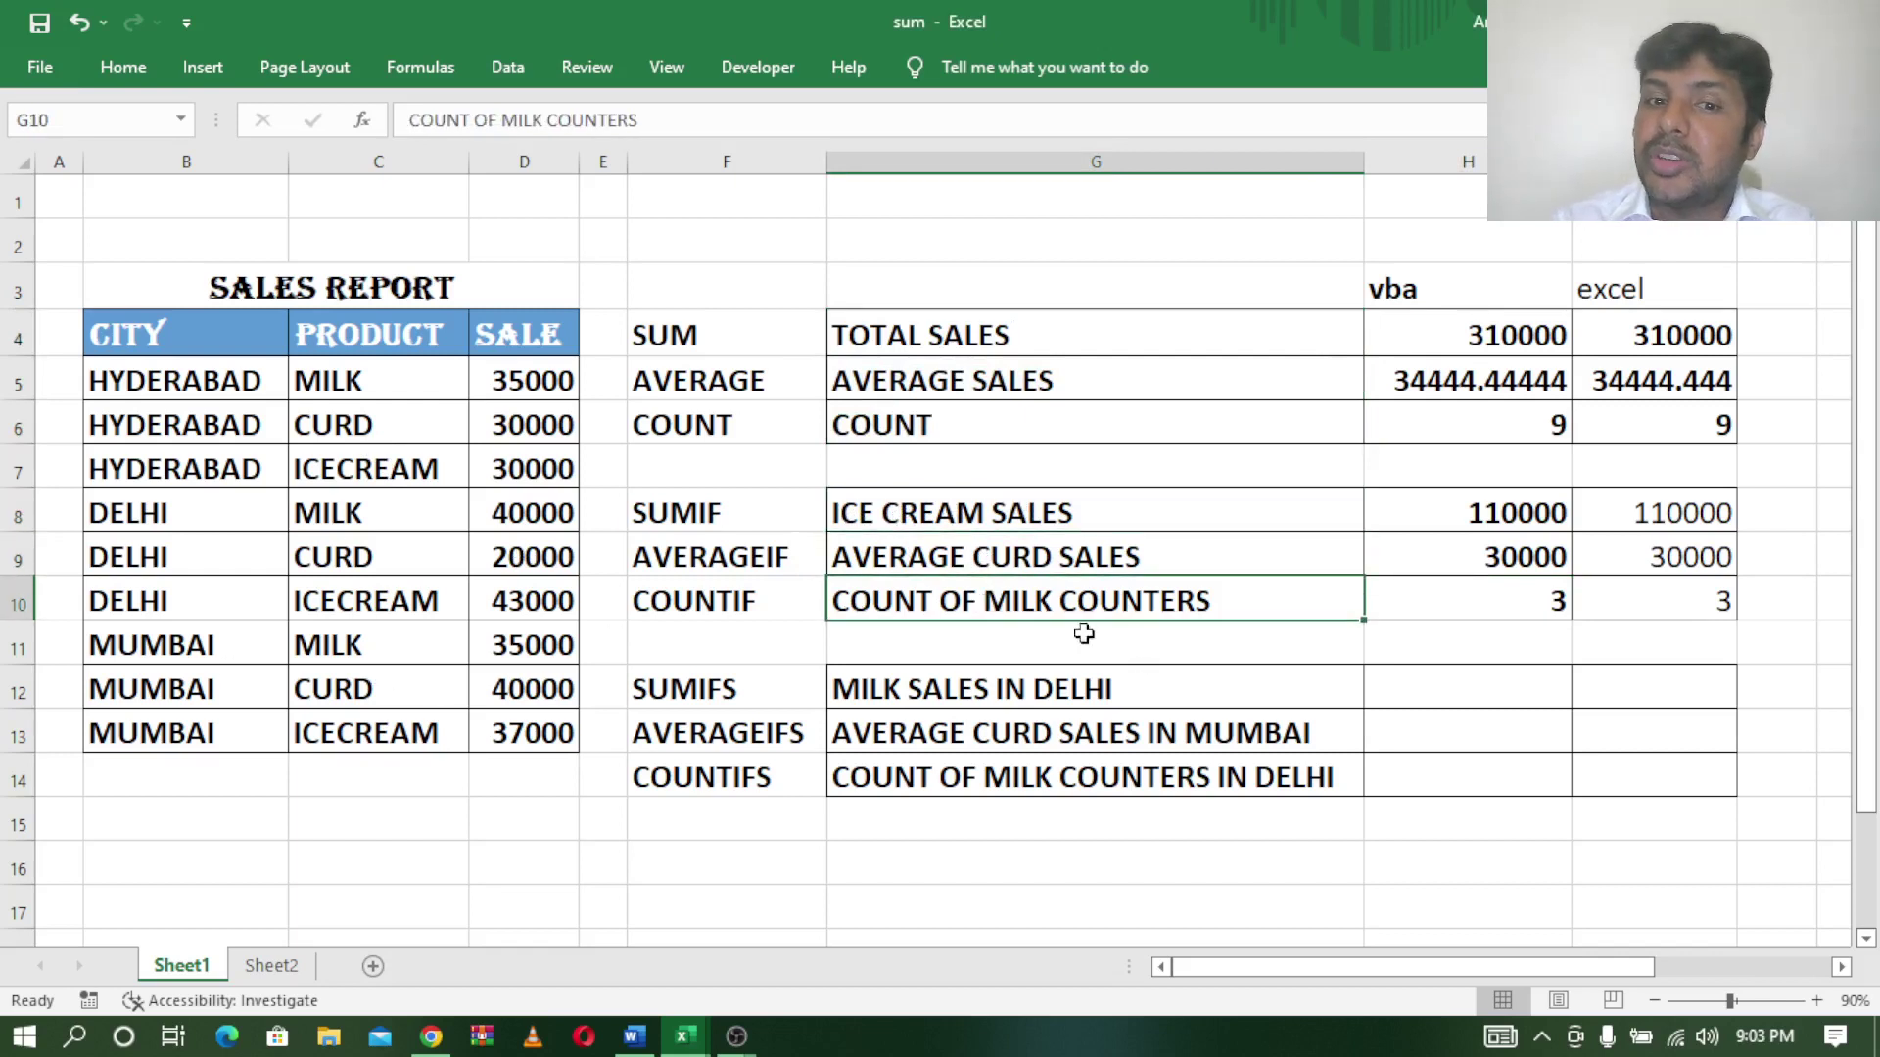
{"action": "left_click", "coordinate": [690, 678]}
{"action": "left_click", "coordinate": [705, 725]}
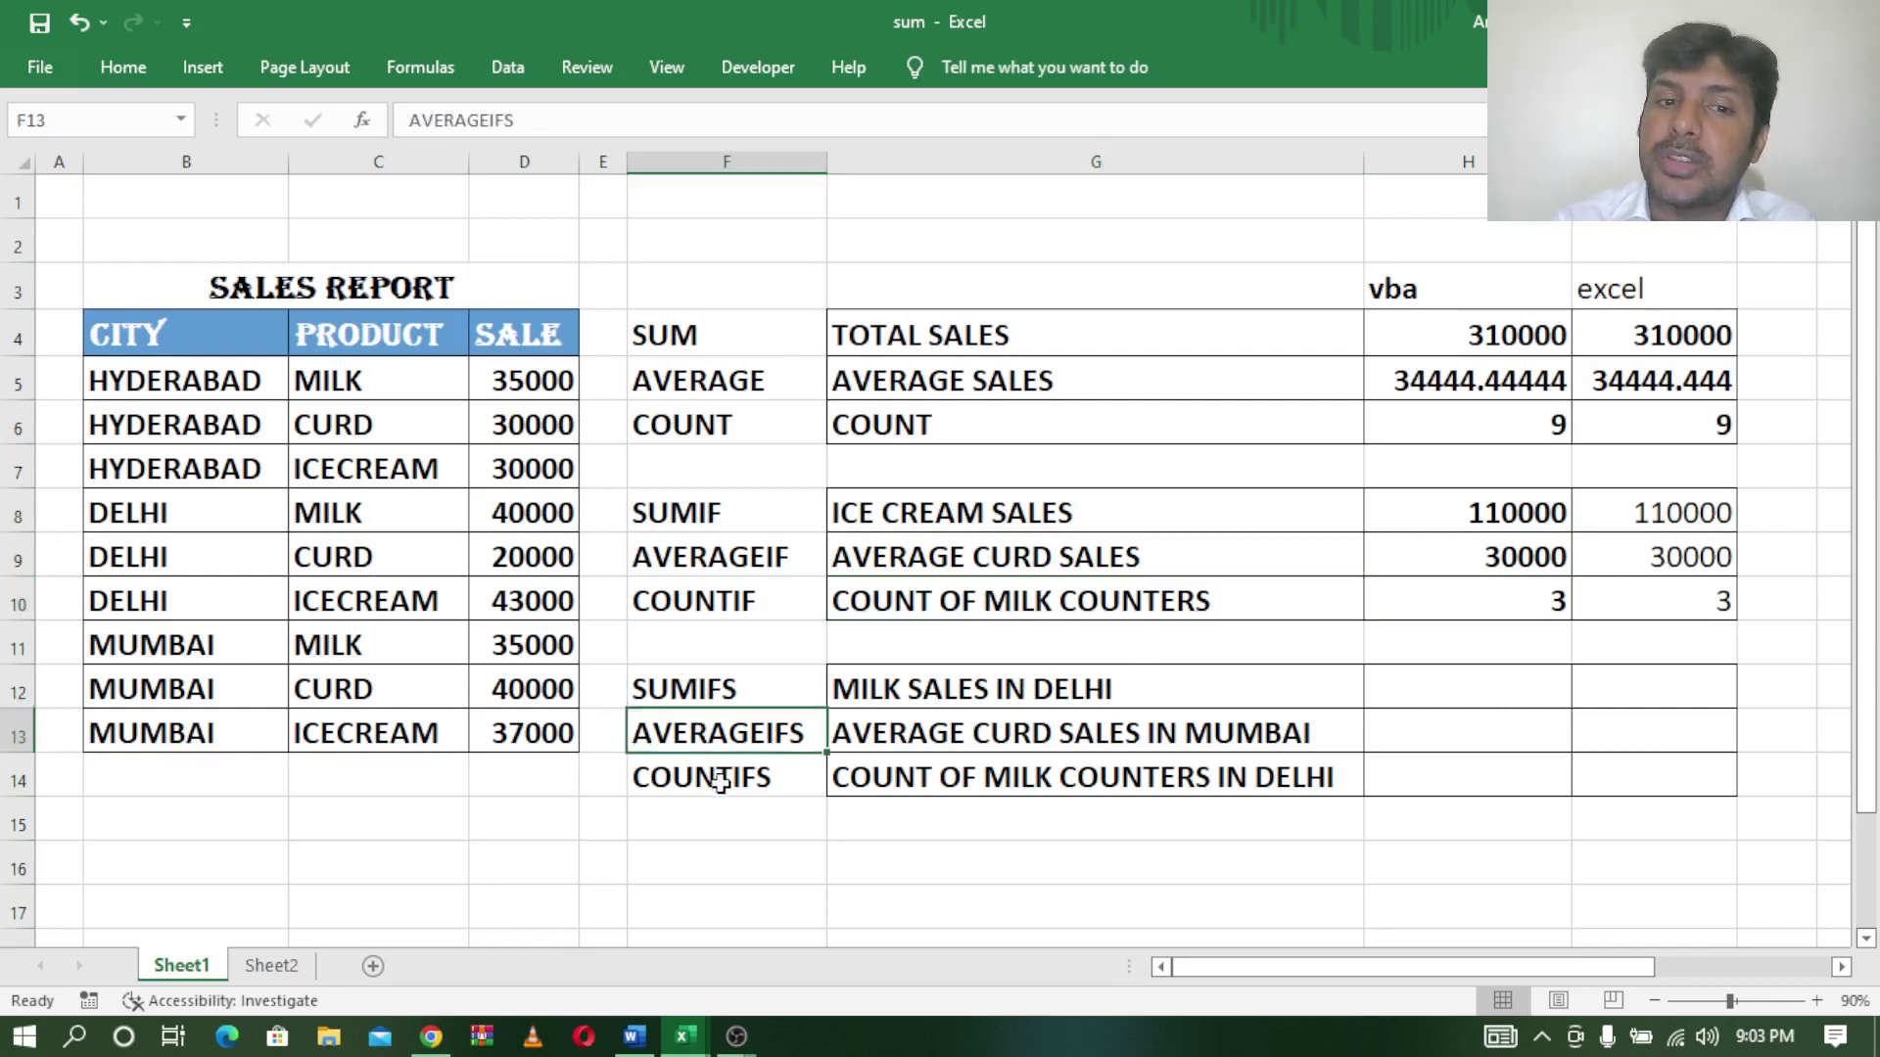
{"action": "left_click", "coordinate": [721, 785]}
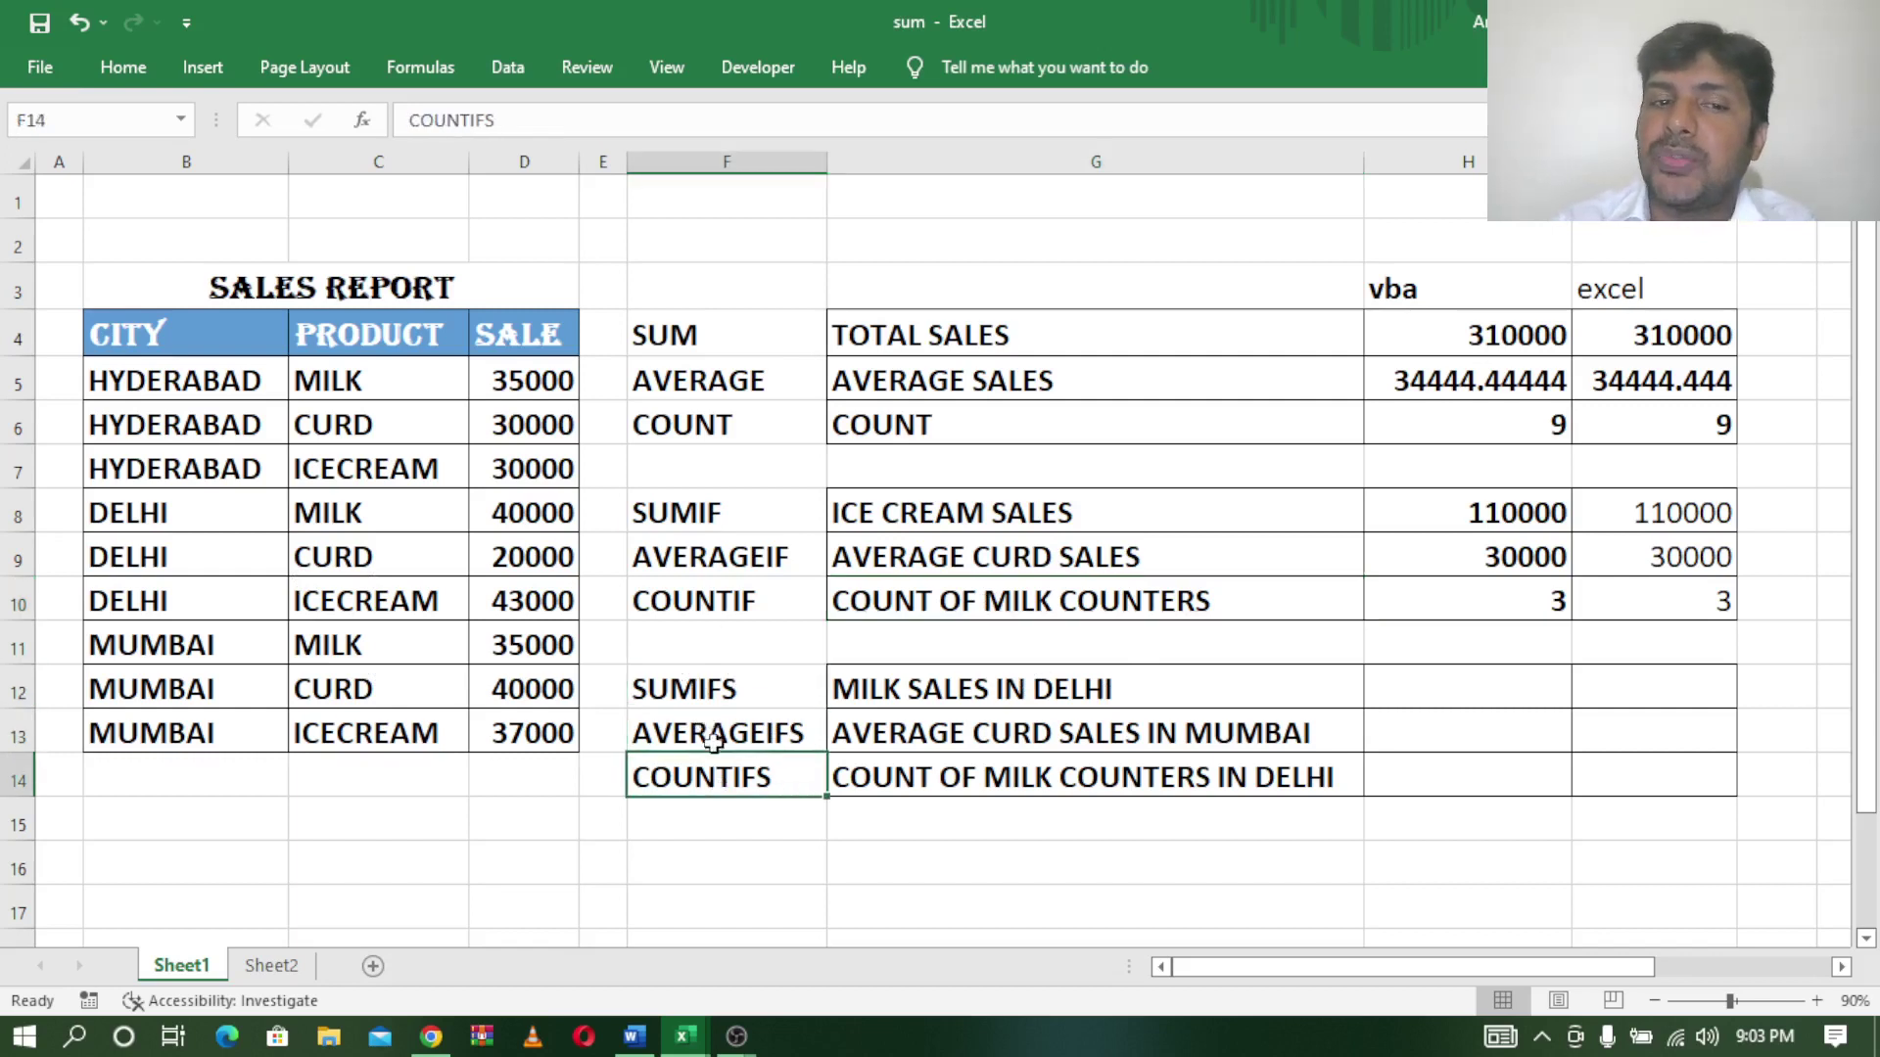
Compare the SUMIF row's ICE CREAM SALES label with the SUMIFS row's MILK SALES IN DELHI label.
{"action": "left_click", "coordinate": [732, 514]}
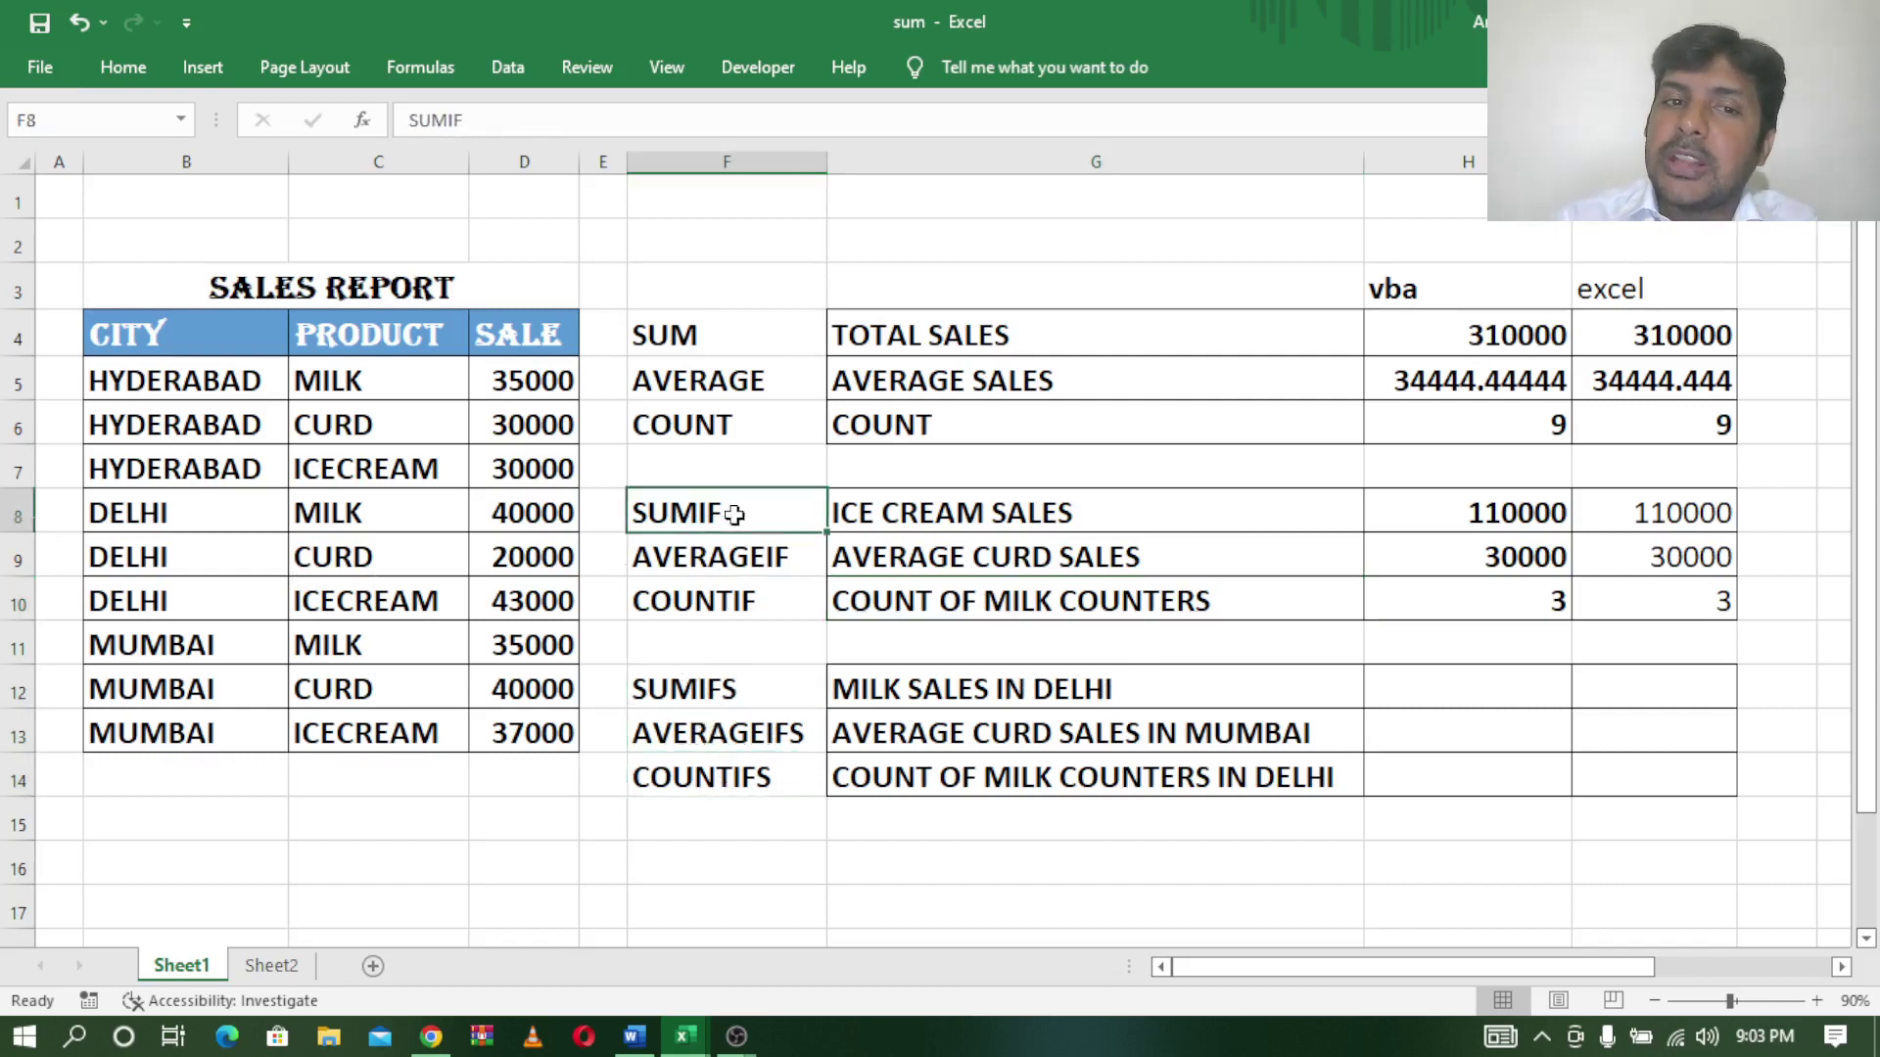
{"action": "left_click", "coordinate": [1074, 510]}
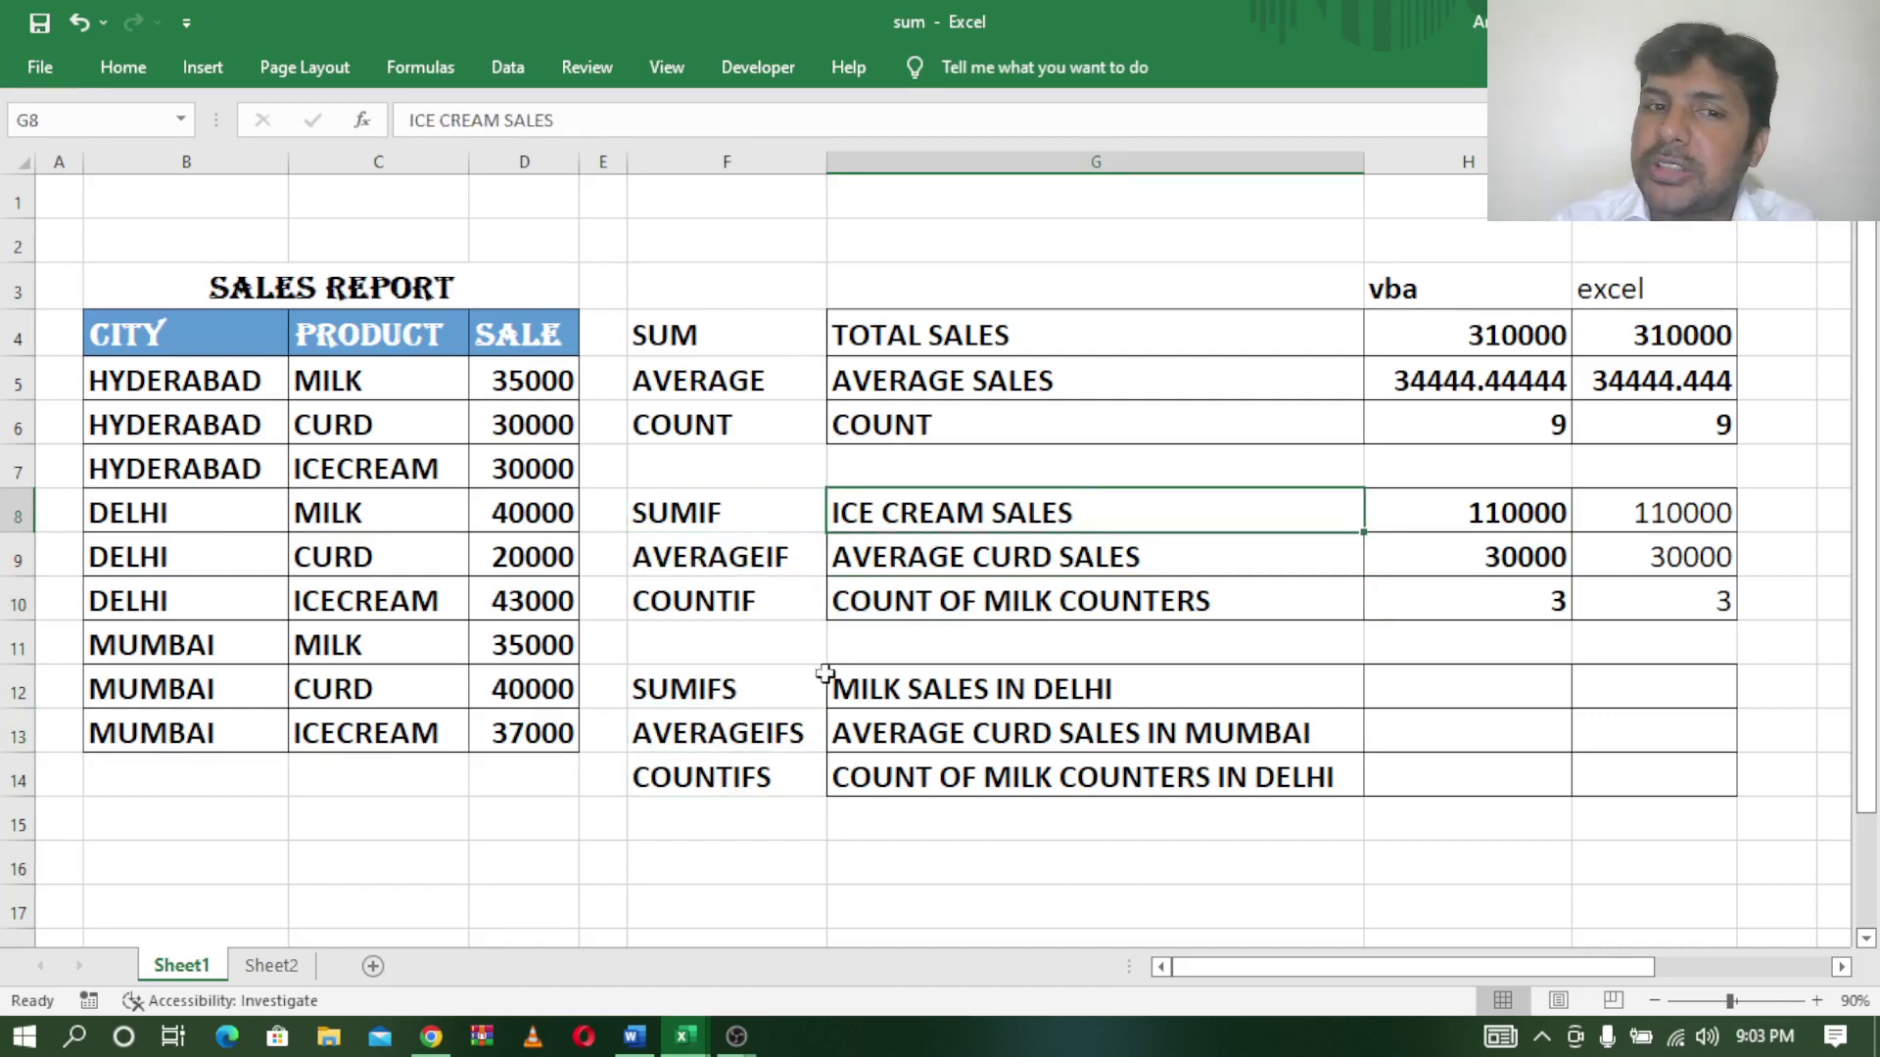
{"action": "left_click", "coordinate": [697, 702]}
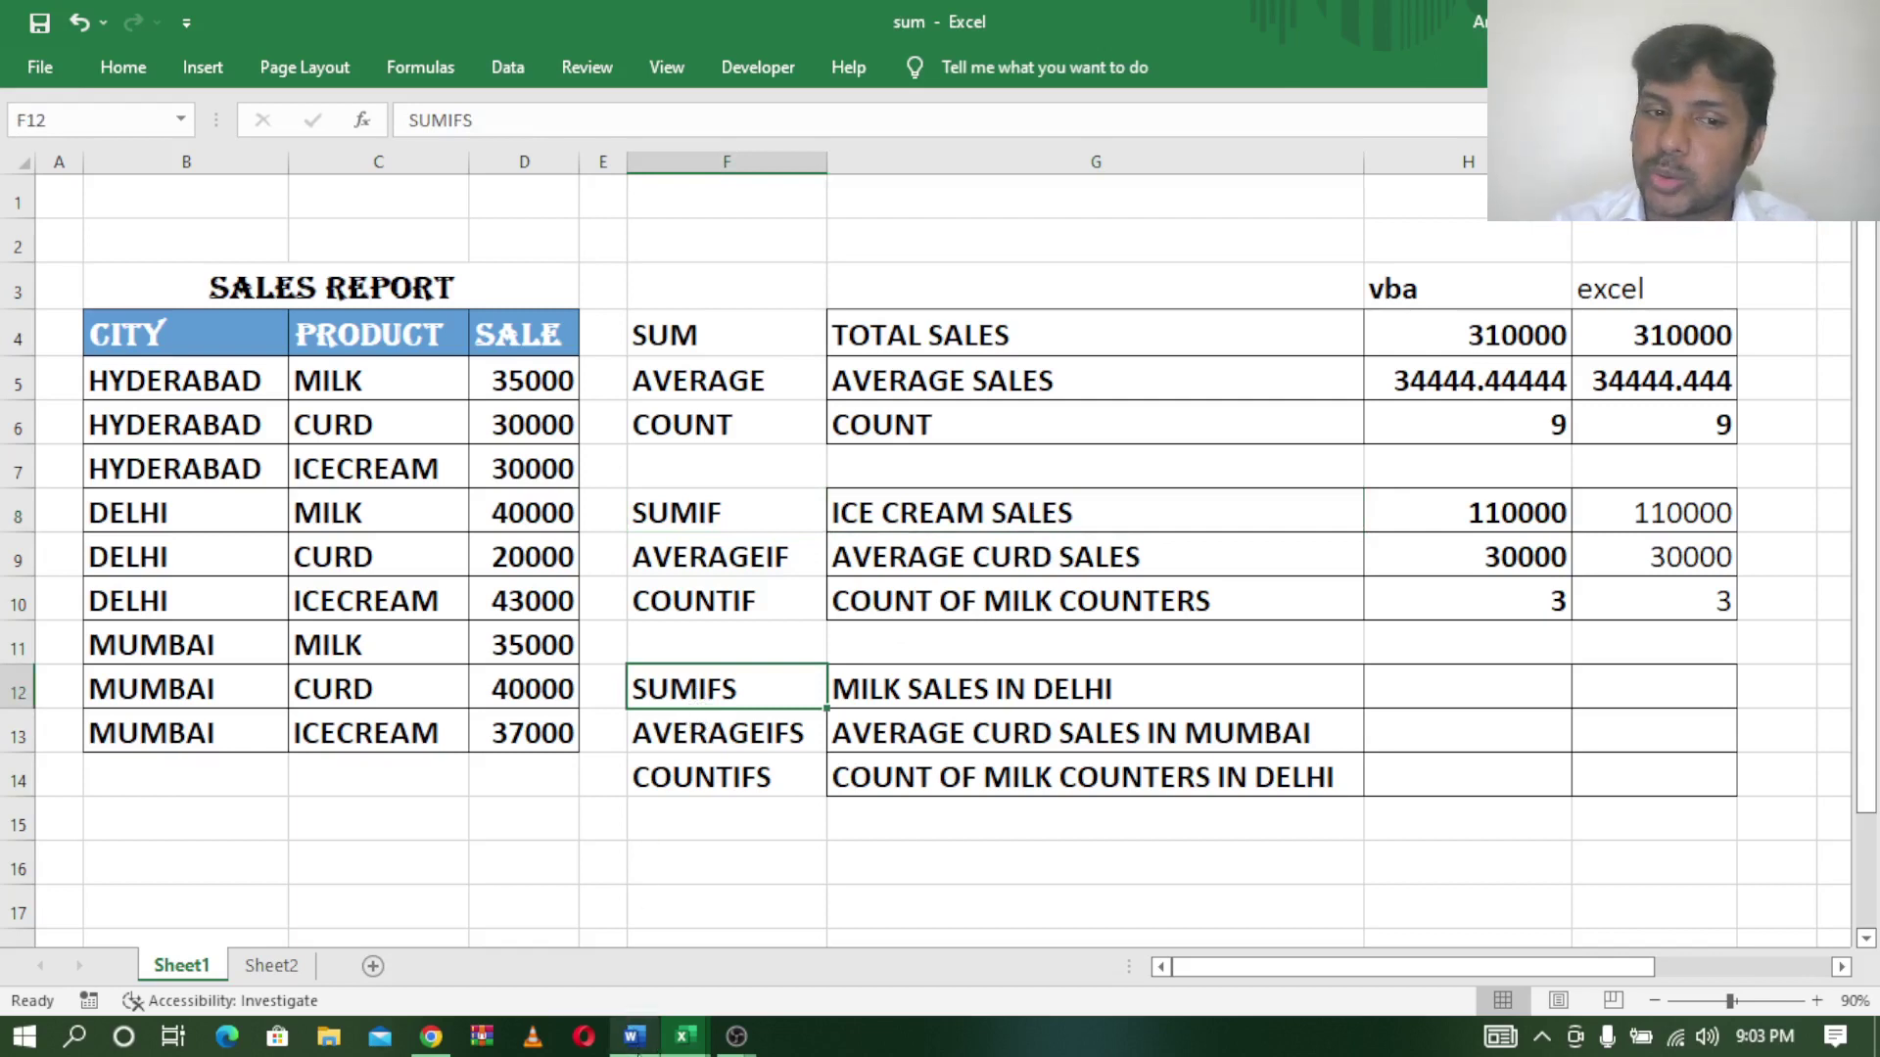
{"action": "left_click", "coordinate": [979, 697]}
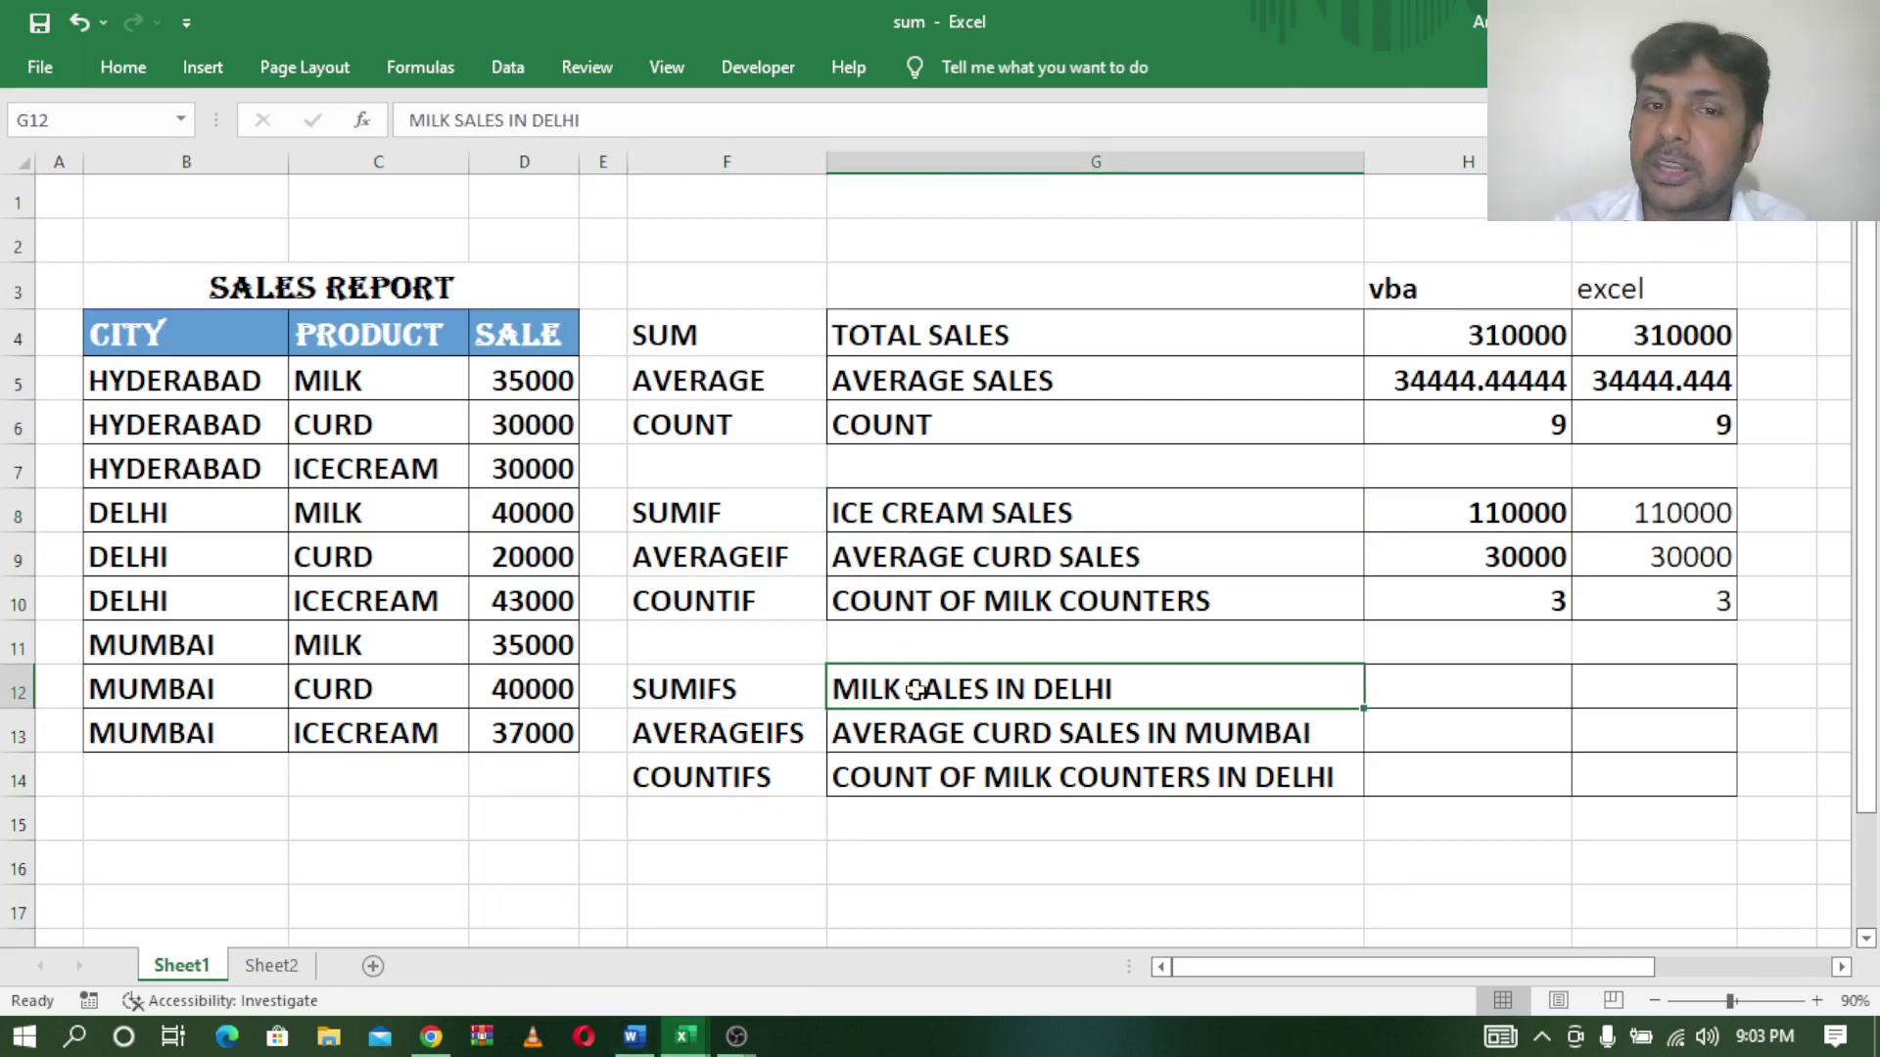
{"action": "left_click", "coordinate": [948, 504]}
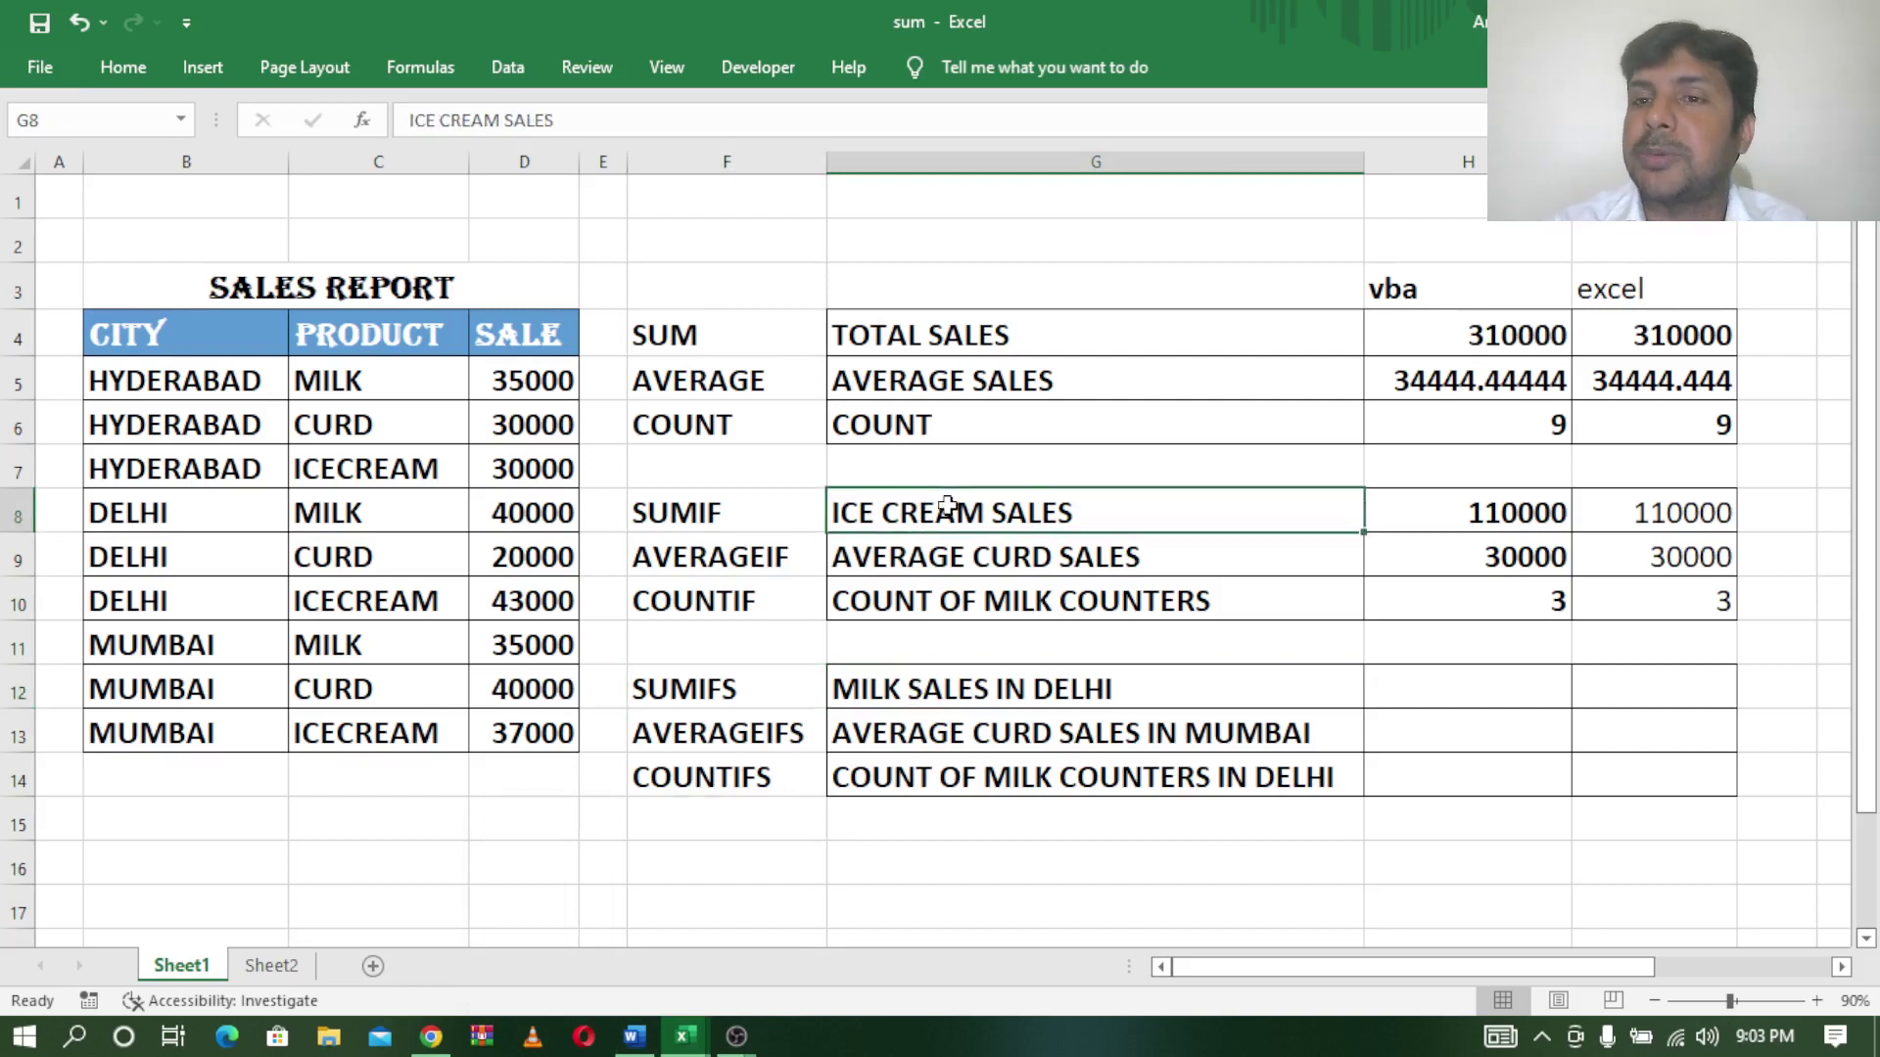
{"action": "left_click", "coordinate": [899, 691]}
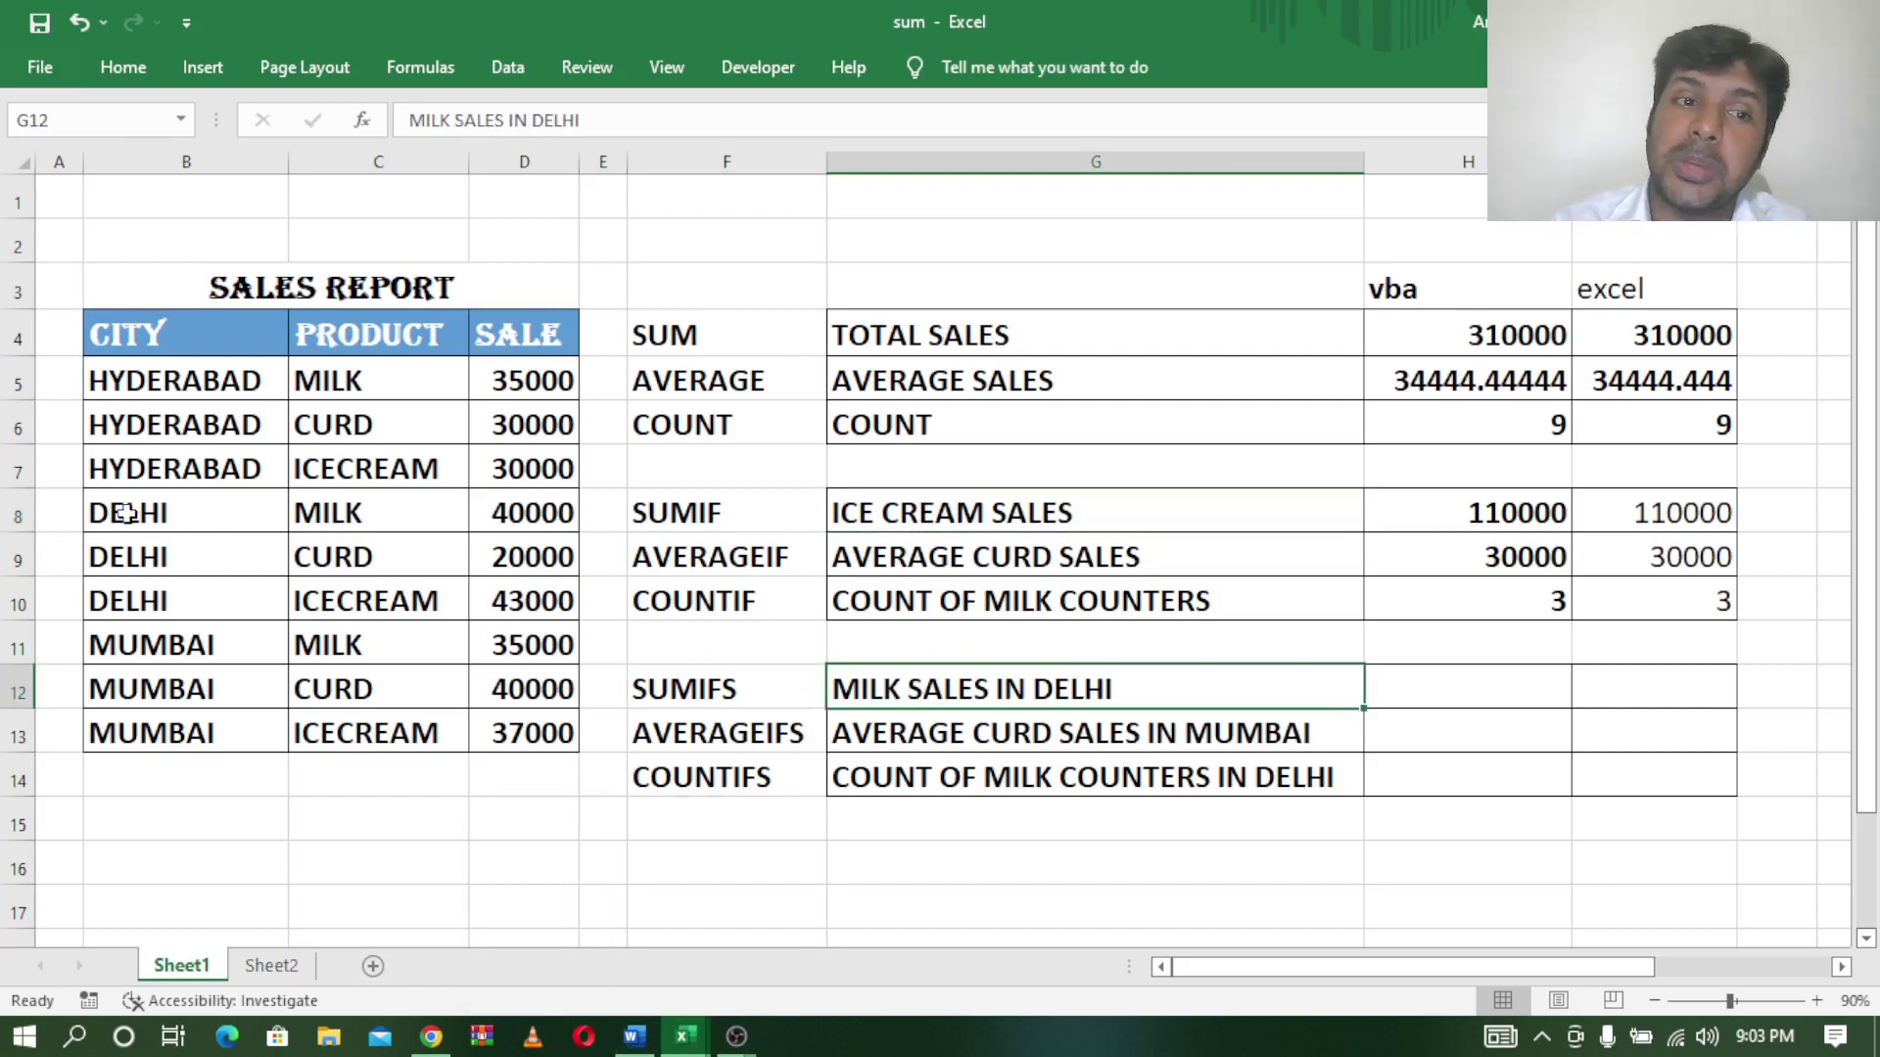
Highlight the Delhi milk data in B8:D8, the MILK entries and the DELHI cells, then switch to Word.
{"action": "left_click_drag", "start_coordinate": [126, 513], "coordinate": [527, 512]}
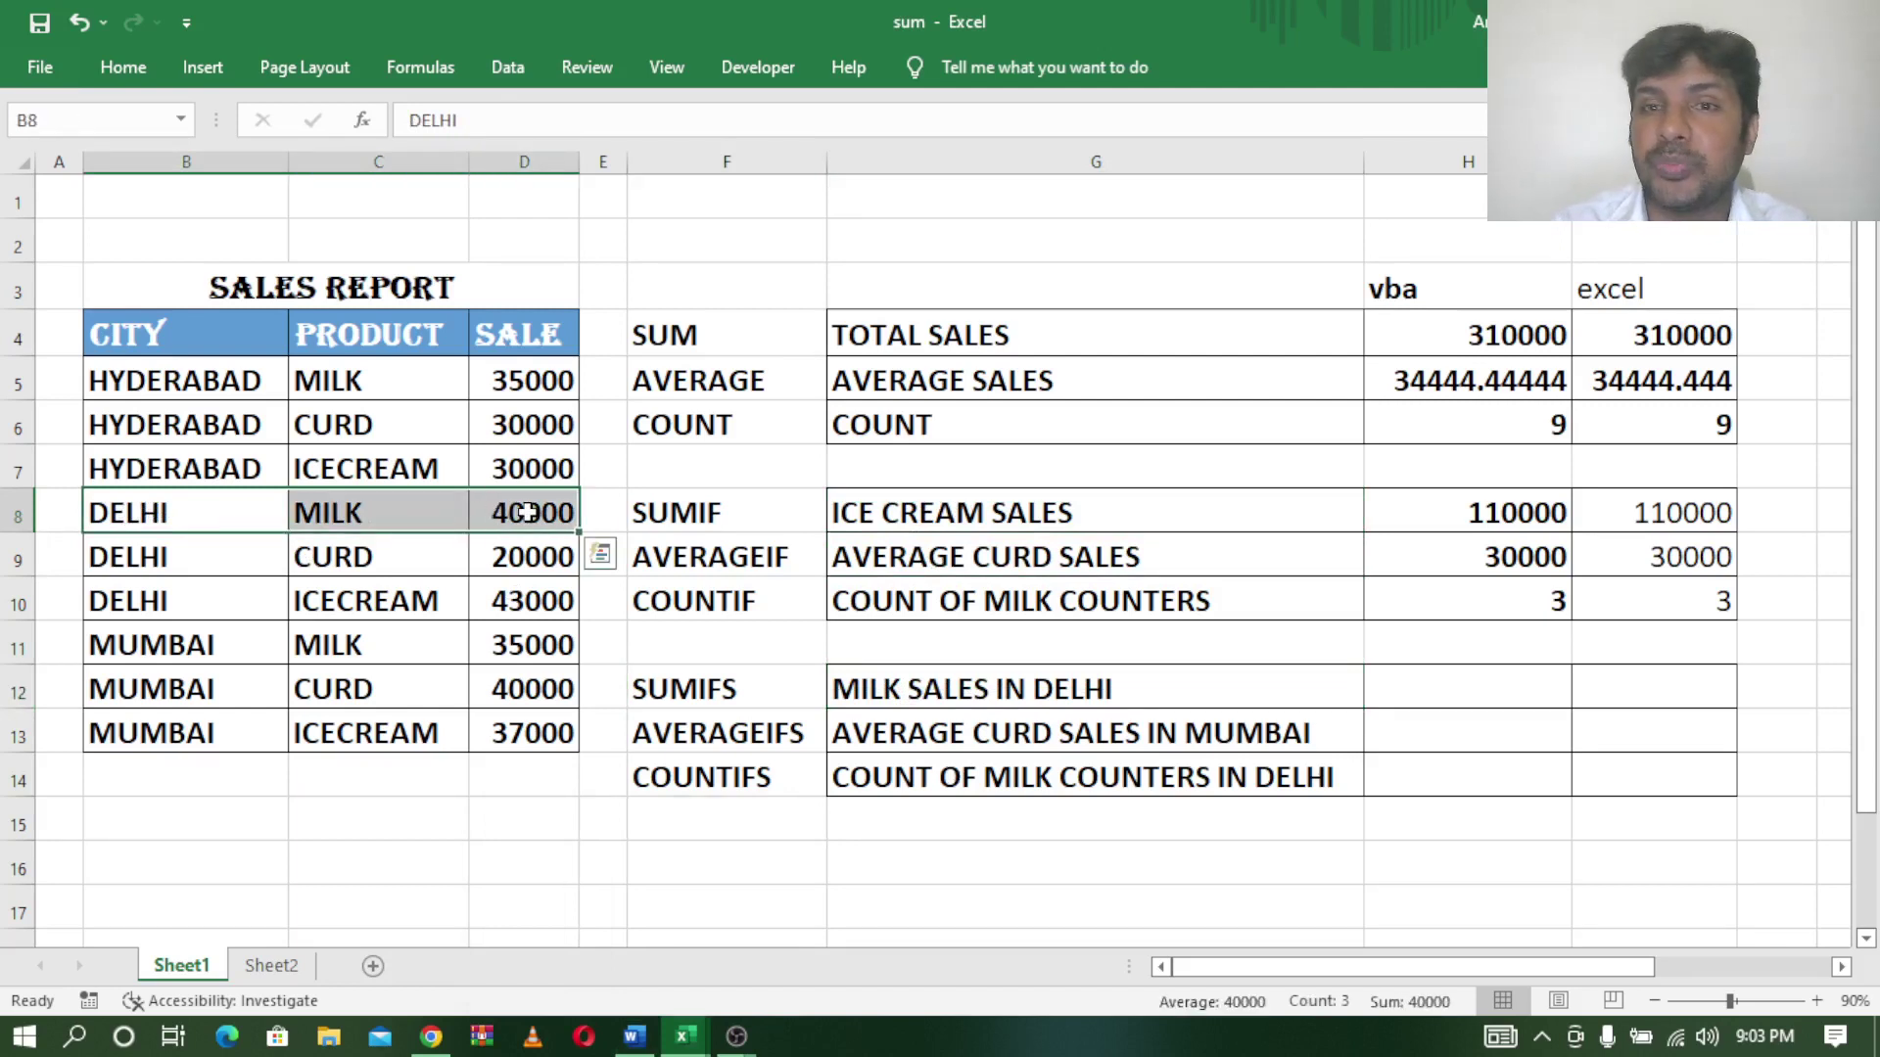
{"action": "left_click", "coordinate": [370, 515]}
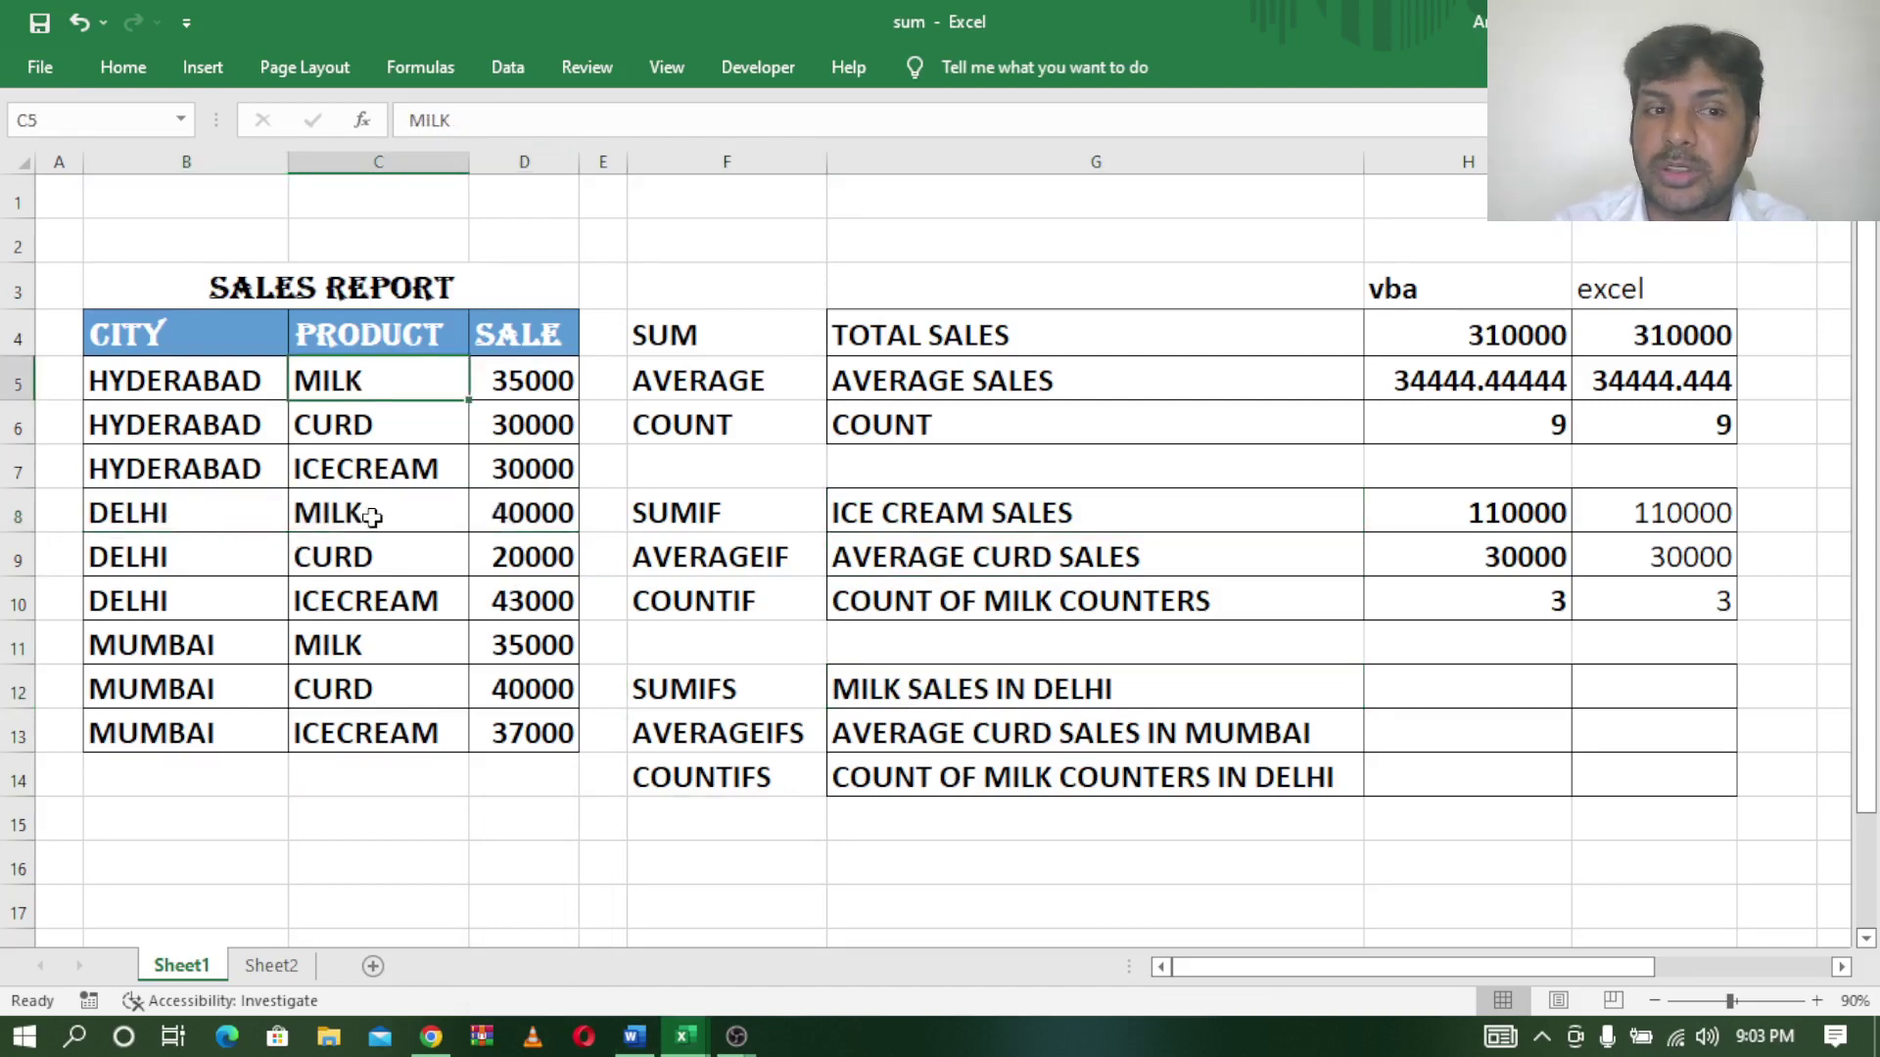
{"action": "left_click", "coordinate": [367, 646]}
{"action": "left_click_drag", "start_coordinate": [173, 508], "coordinate": [168, 597]}
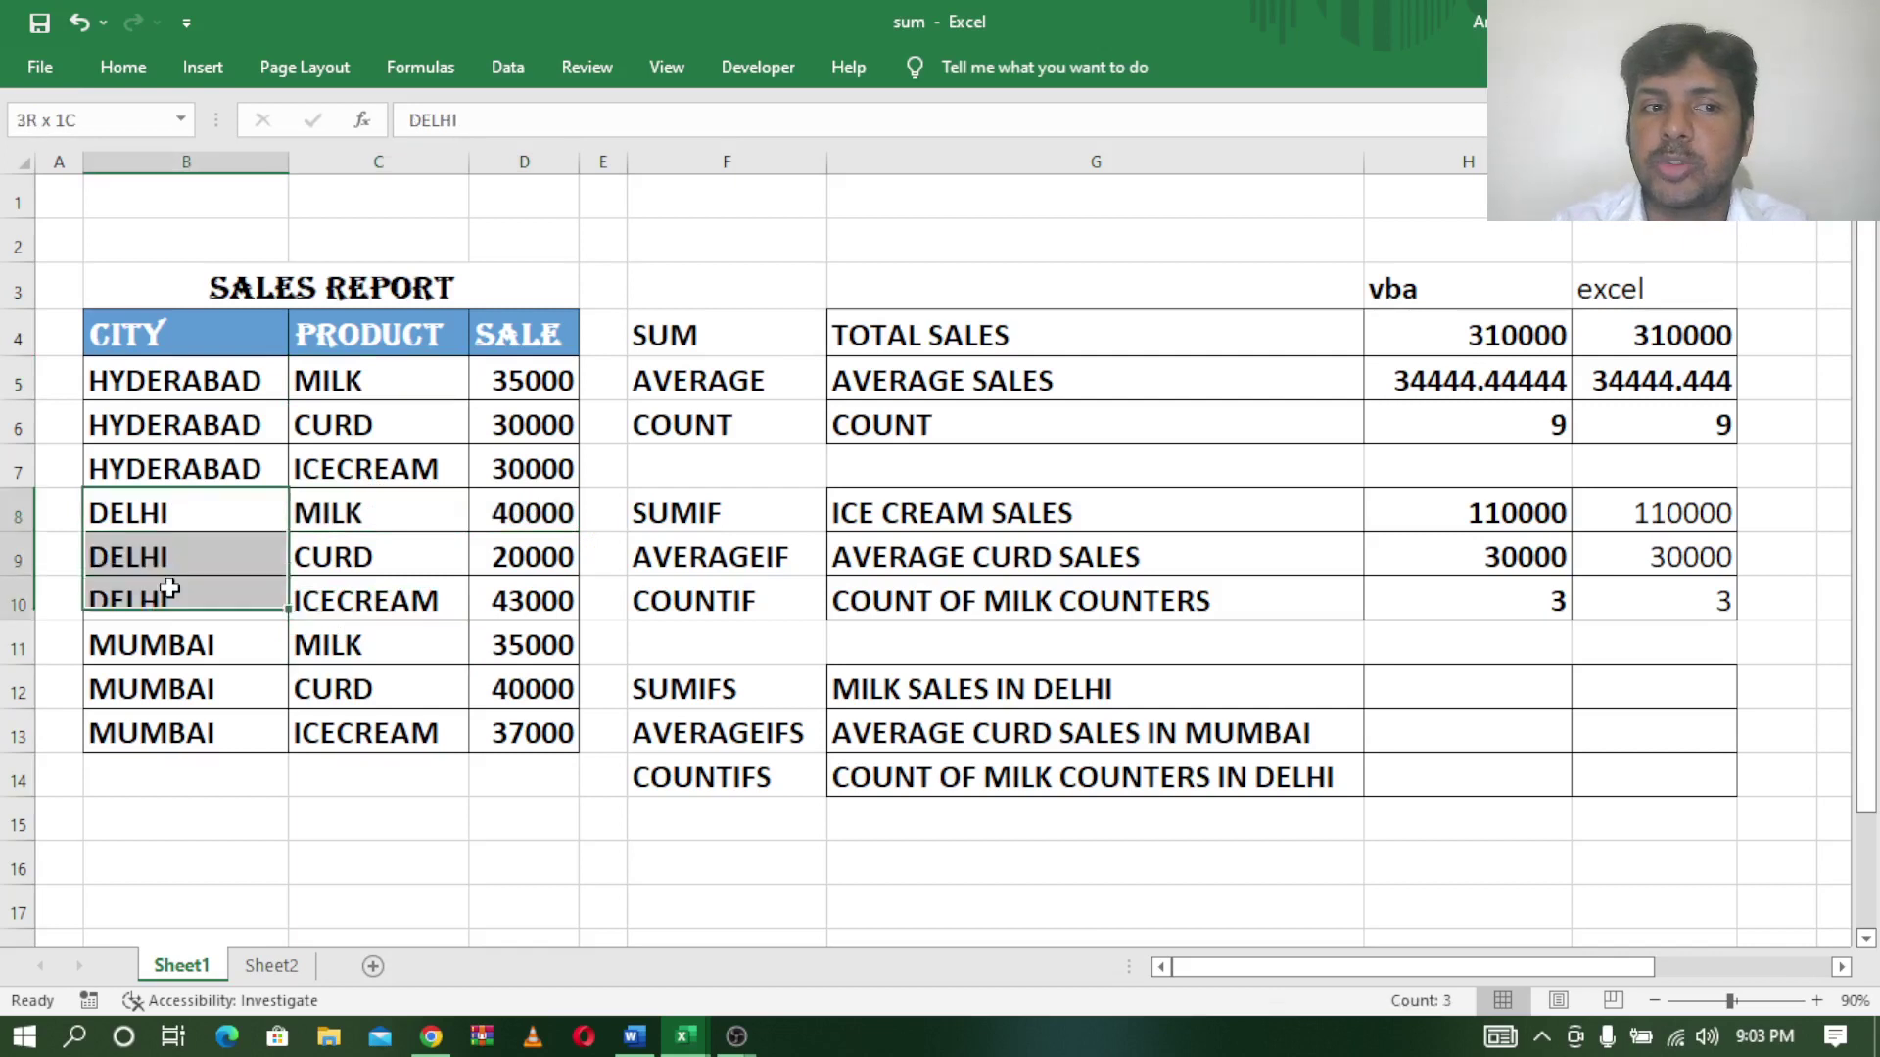
{"action": "left_click_drag", "start_coordinate": [114, 511], "coordinate": [548, 507]}
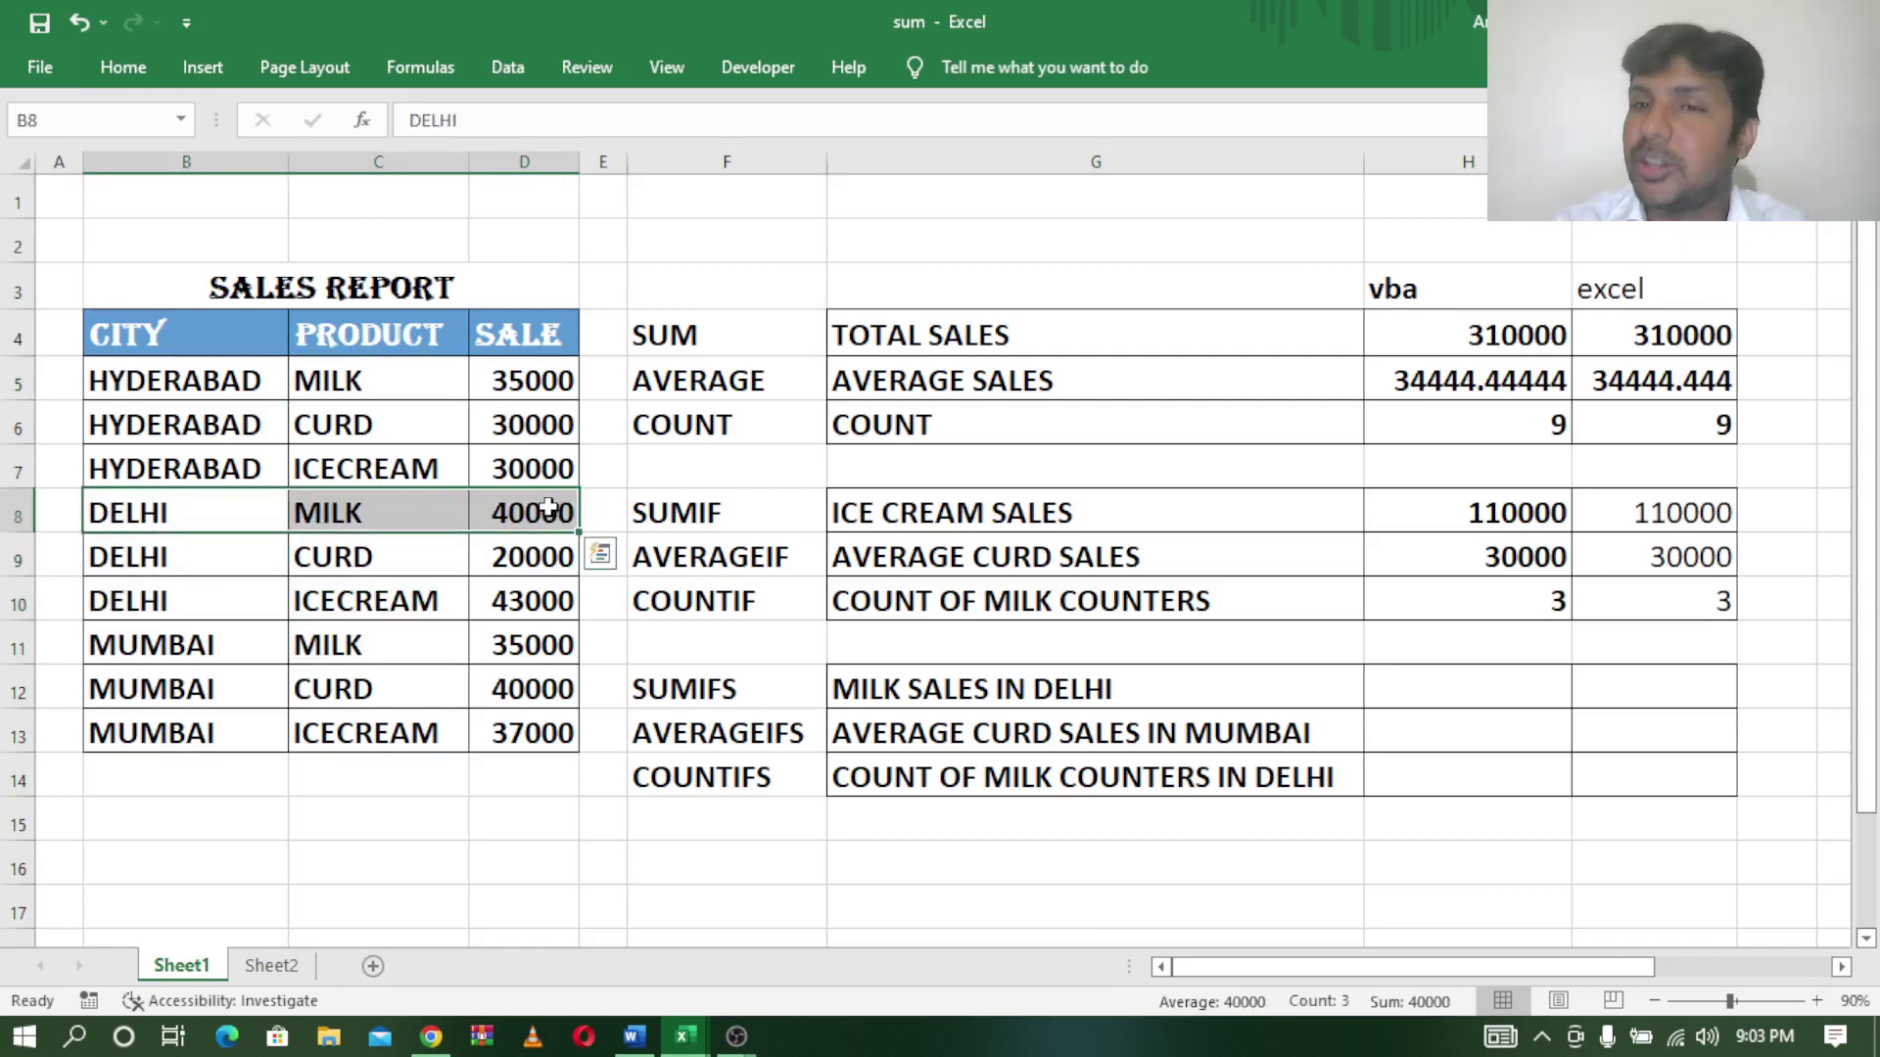
{"action": "left_click", "coordinate": [634, 1036]}
Scroll through the Word notes, marking the d5:d13 and c5:c13 ranges in the SUMIF and SUMIFS formulas.
{"action": "left_click_drag", "start_coordinate": [1870, 458], "coordinate": [1870, 705]}
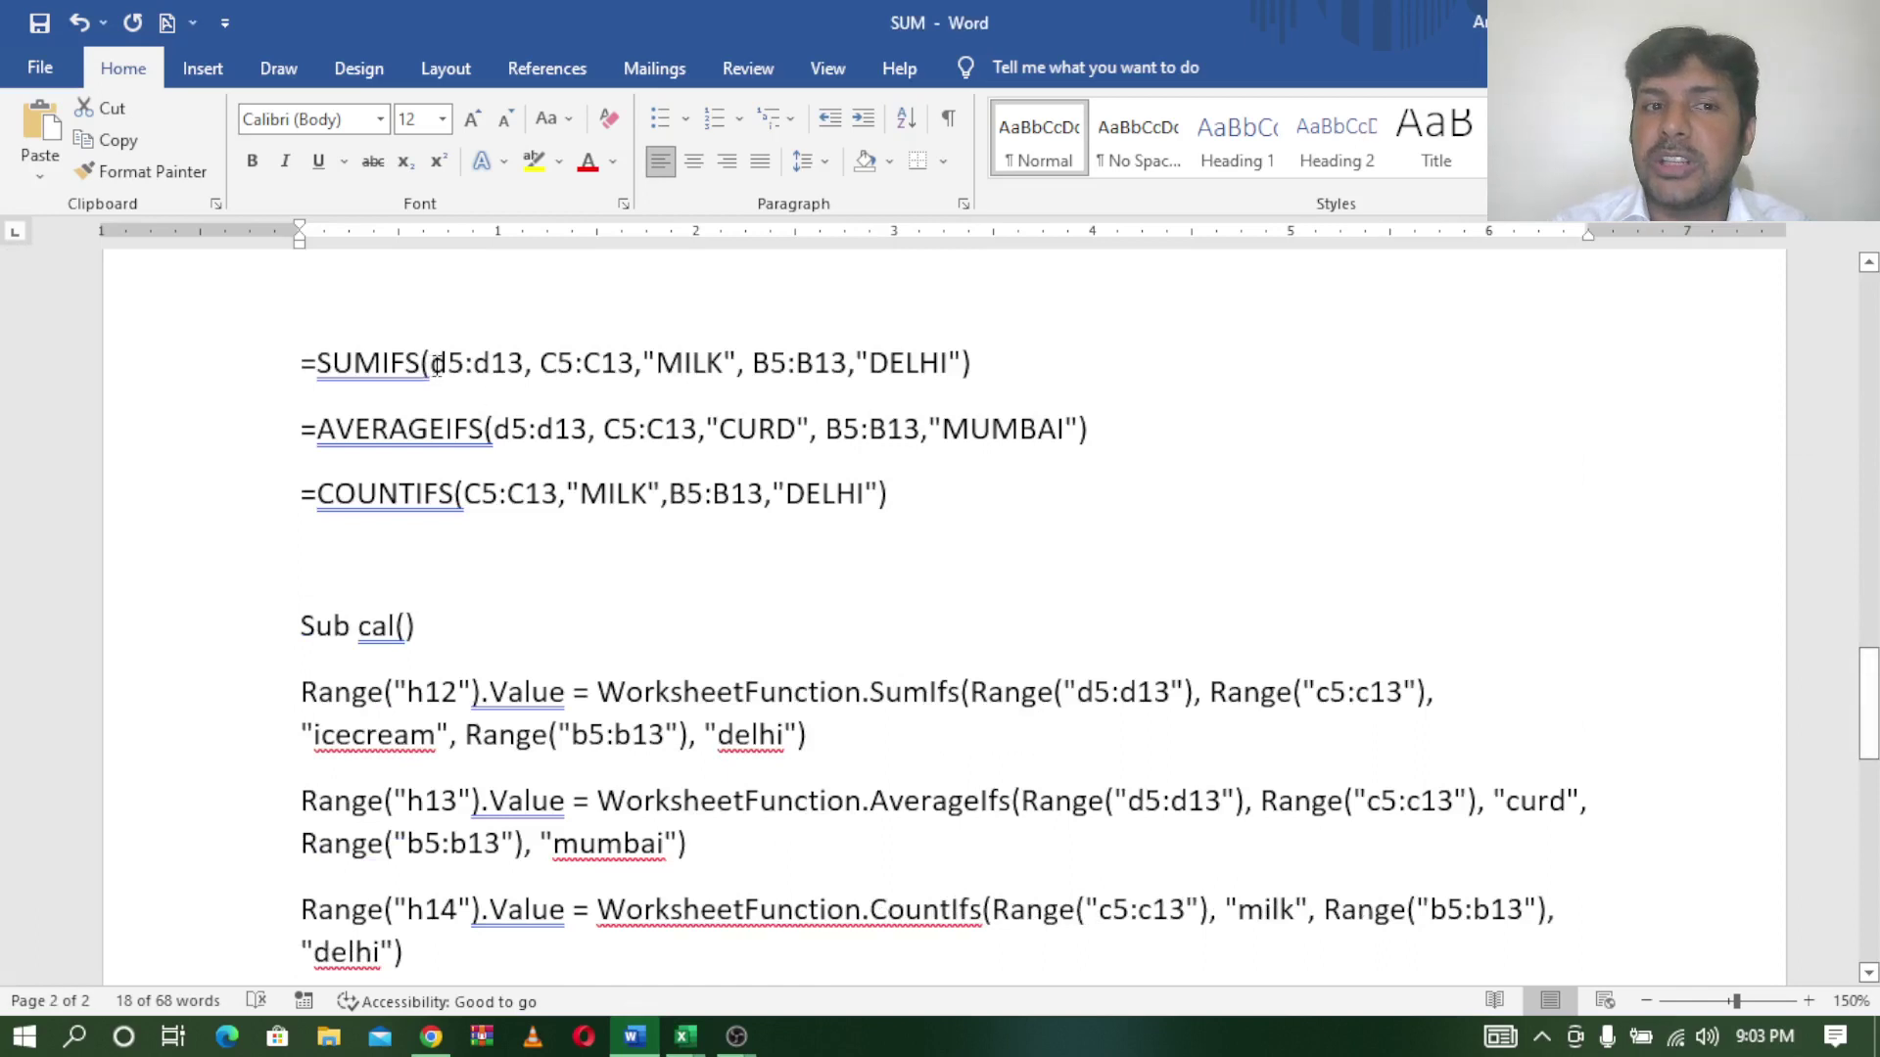
{"action": "left_click_drag", "start_coordinate": [436, 366], "coordinate": [509, 362]}
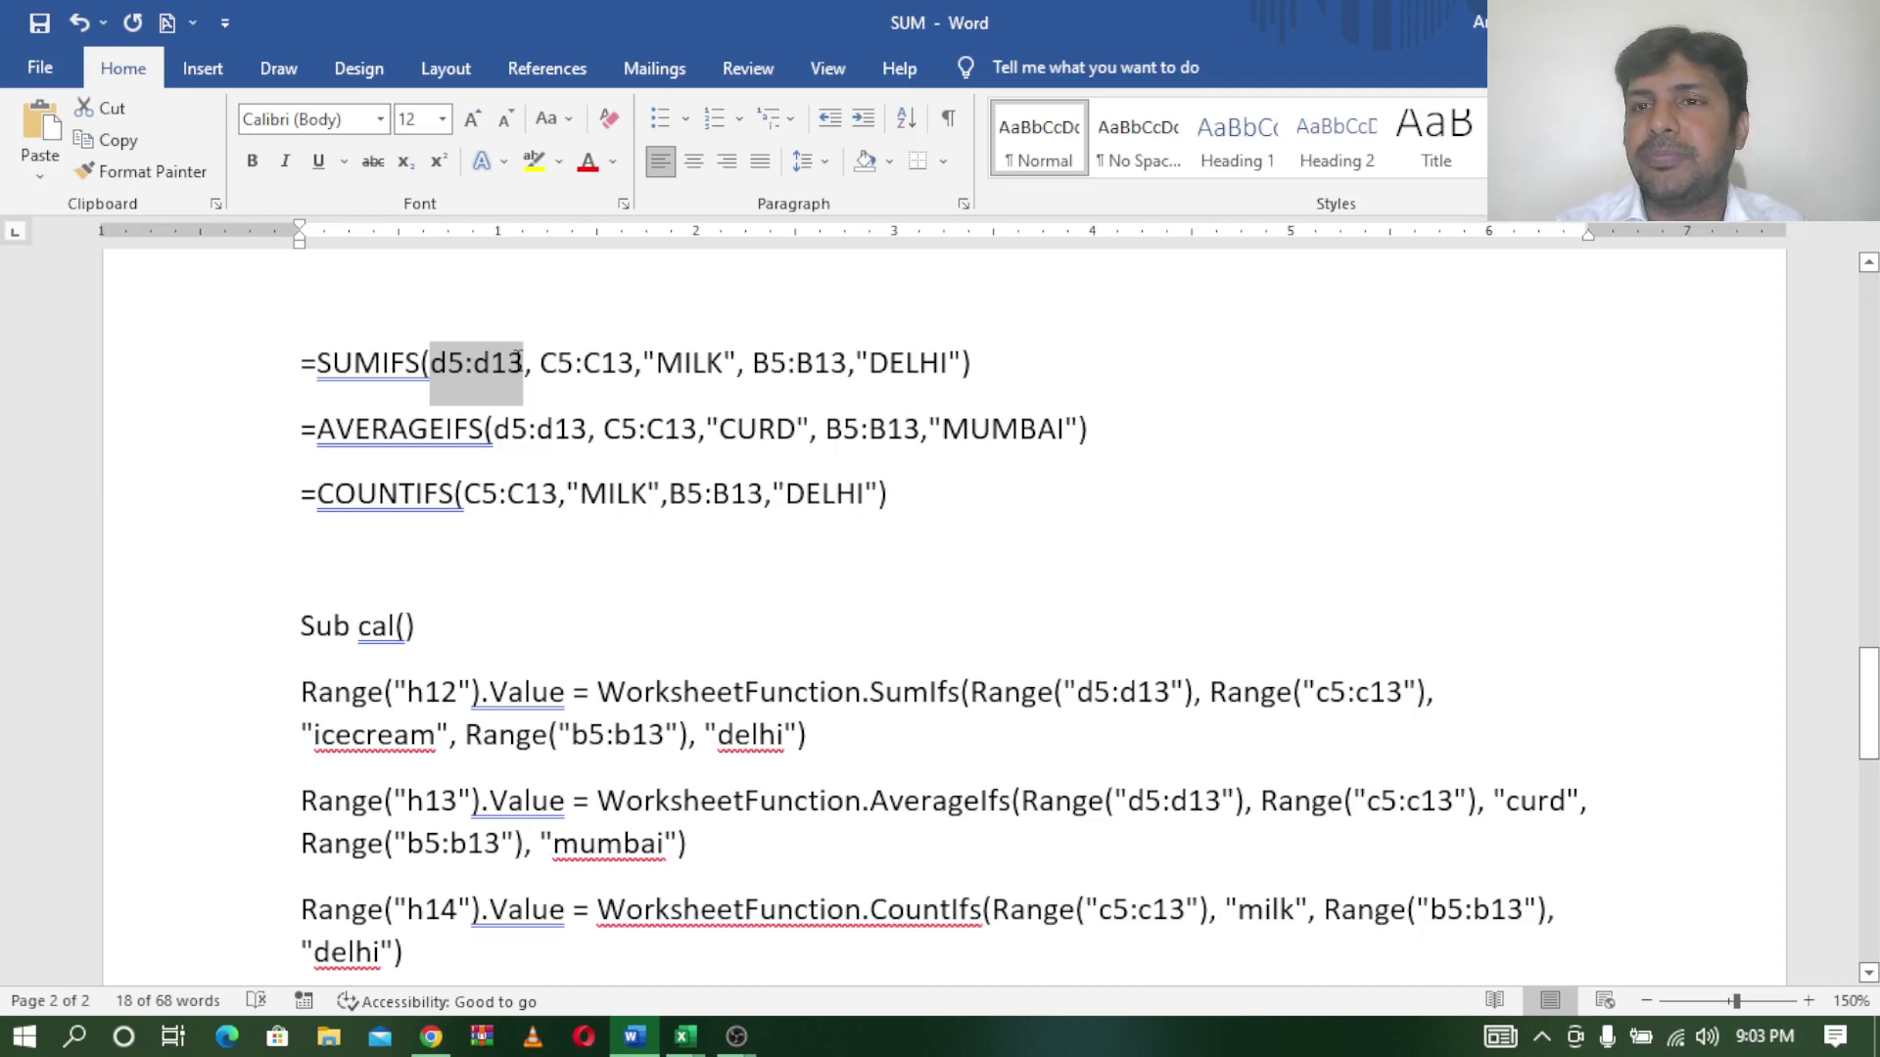
{"action": "left_click", "coordinate": [575, 362]}
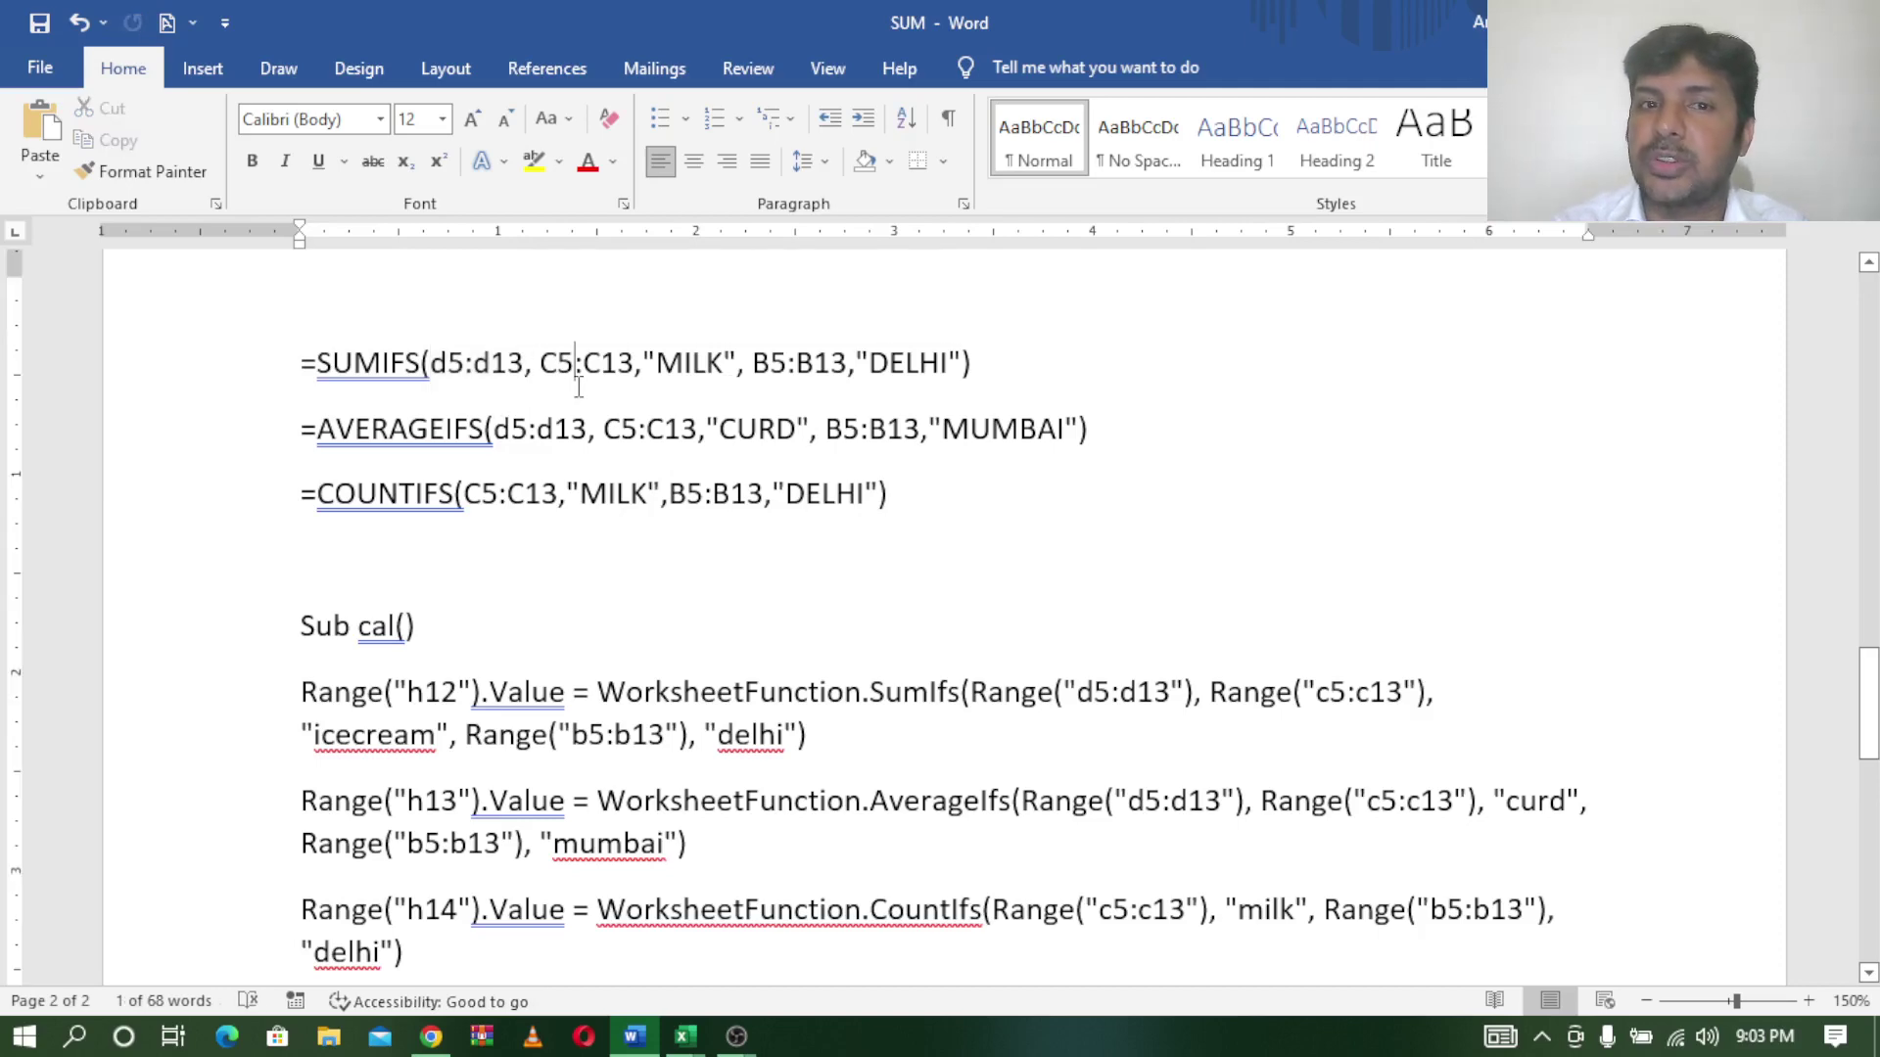
{"action": "left_click_drag", "start_coordinate": [1860, 692], "coordinate": [1860, 443]}
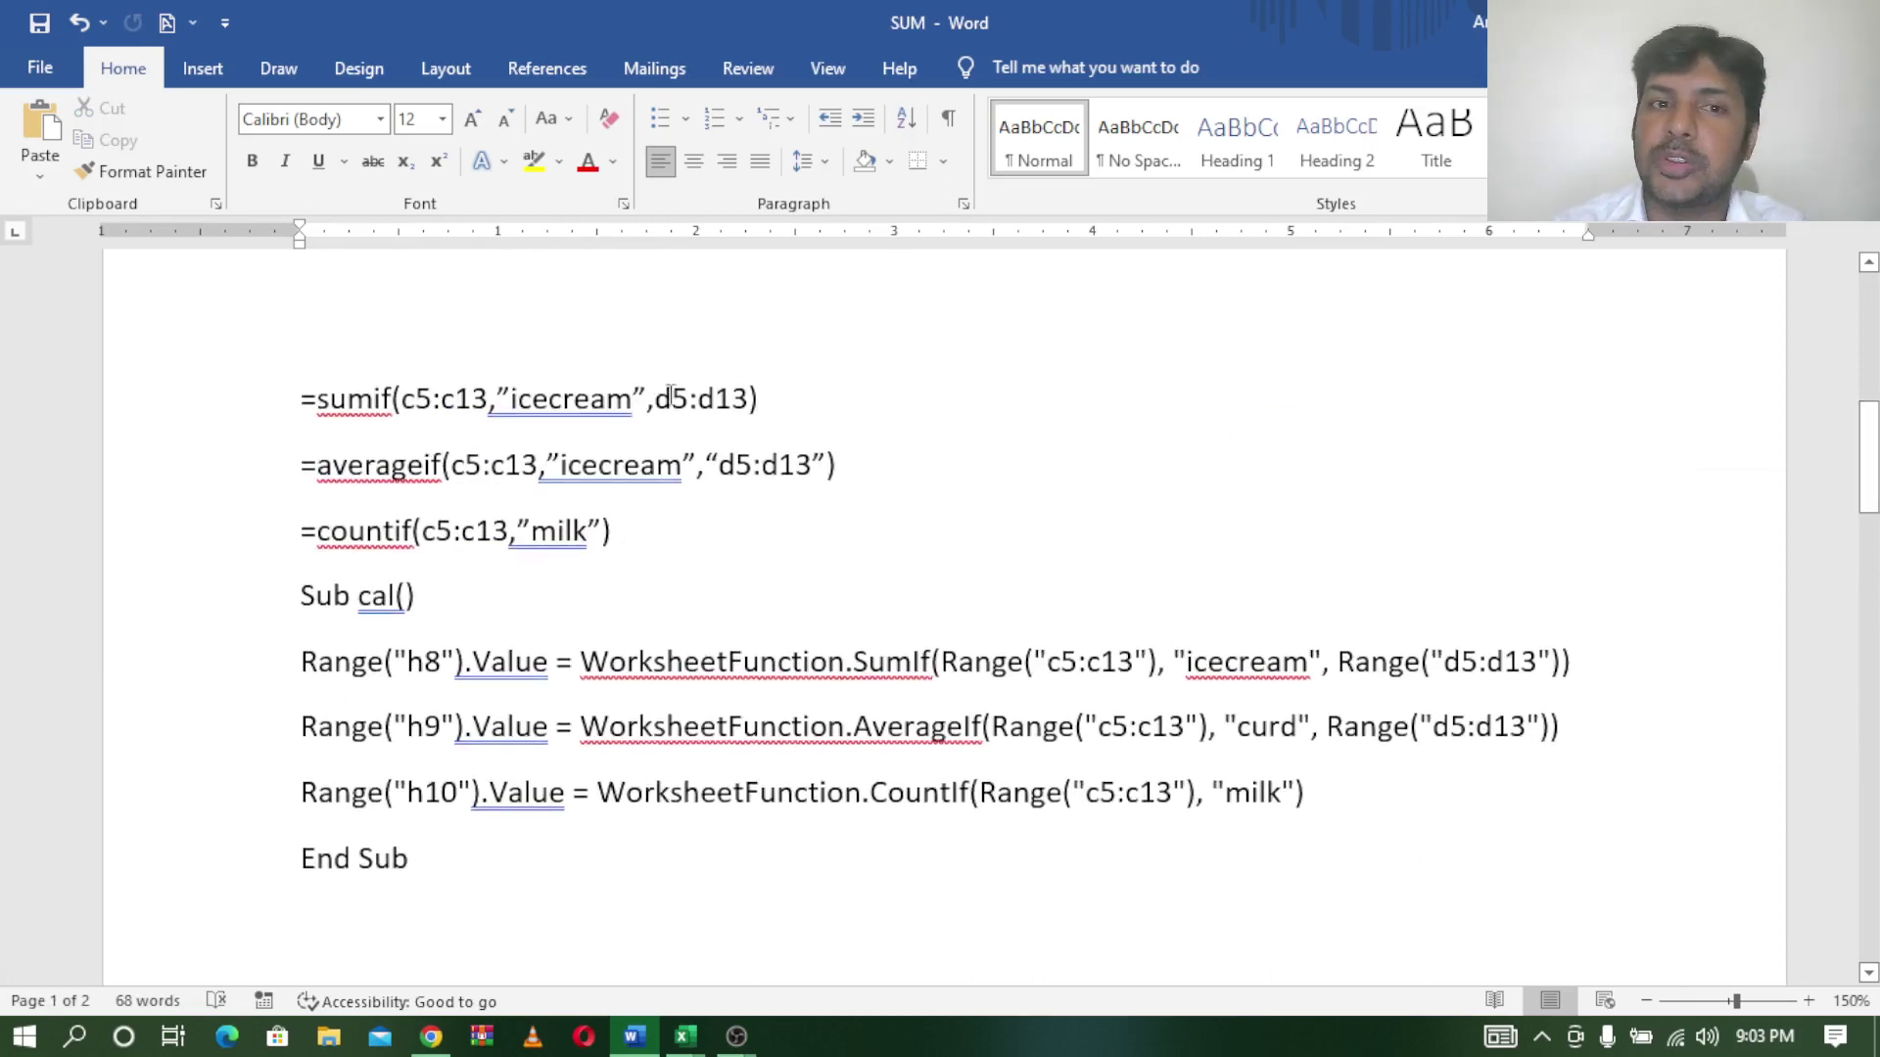
{"action": "left_click_drag", "start_coordinate": [655, 401], "coordinate": [748, 401]}
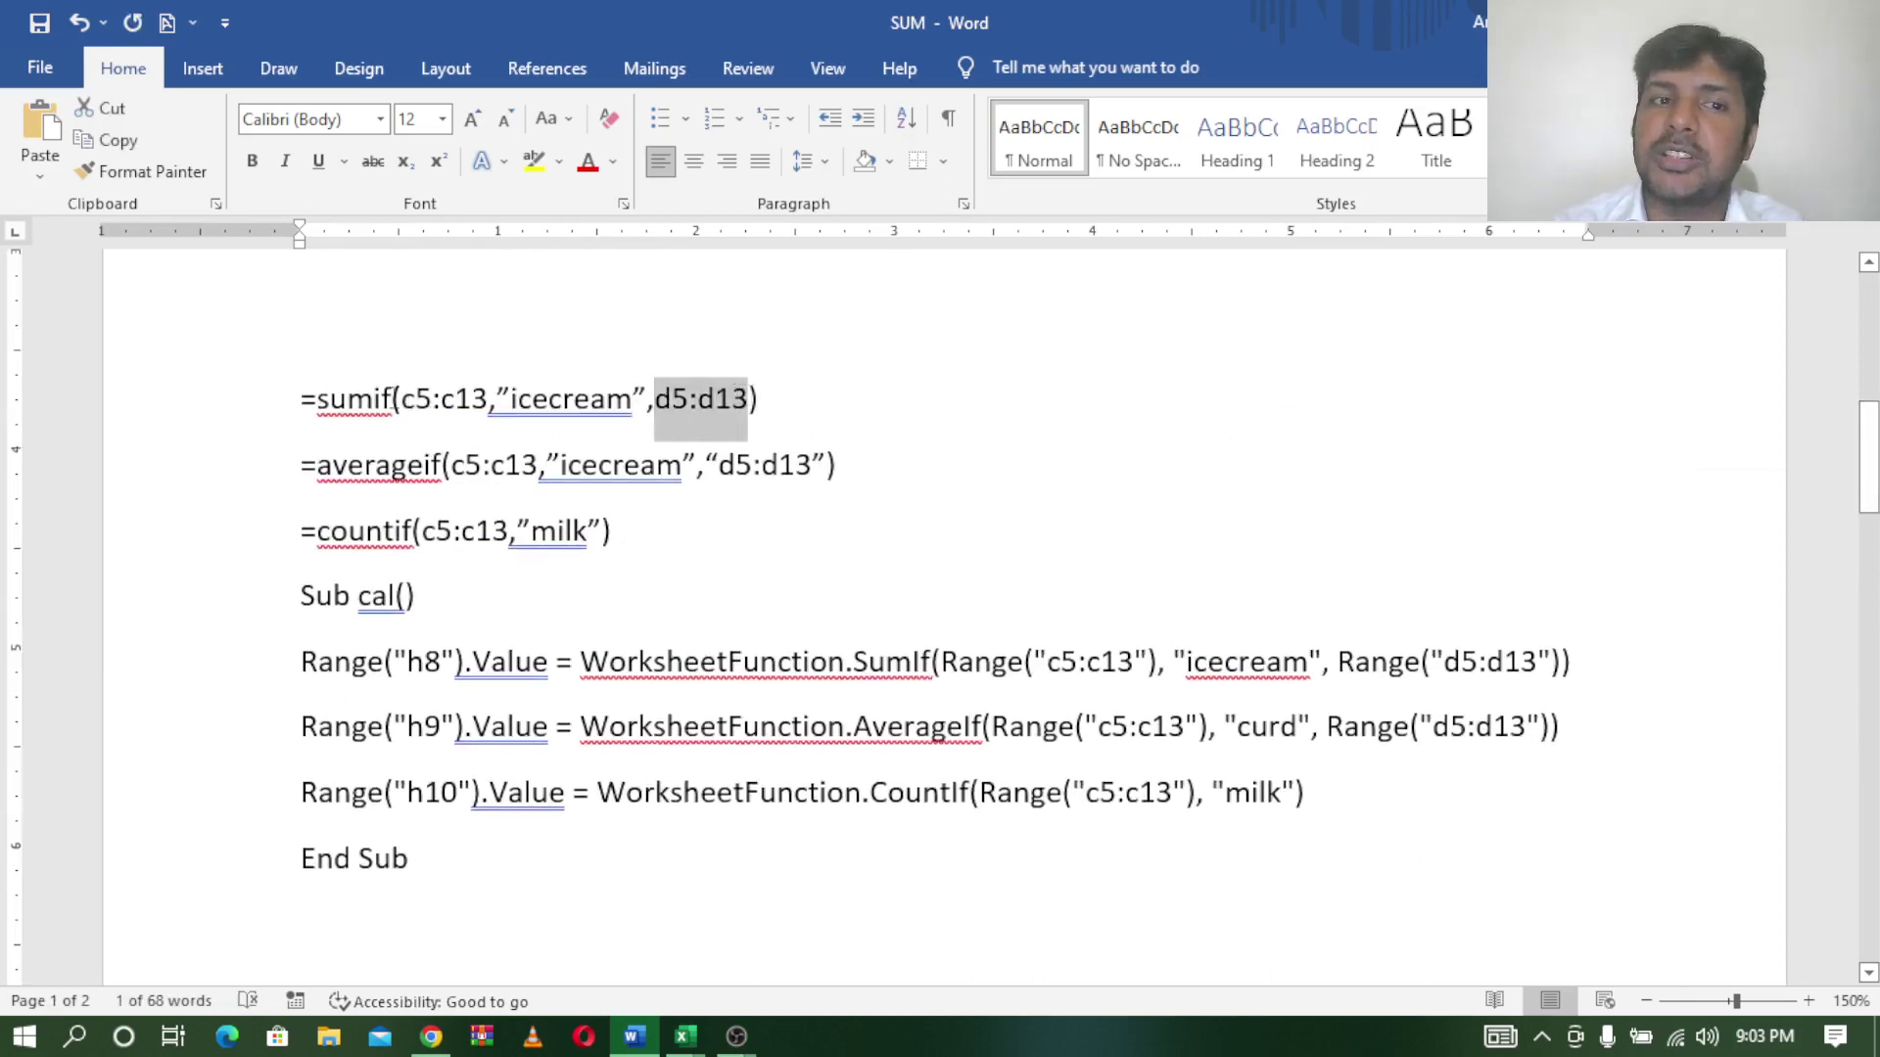
{"action": "left_click_drag", "start_coordinate": [402, 399], "coordinate": [469, 392]}
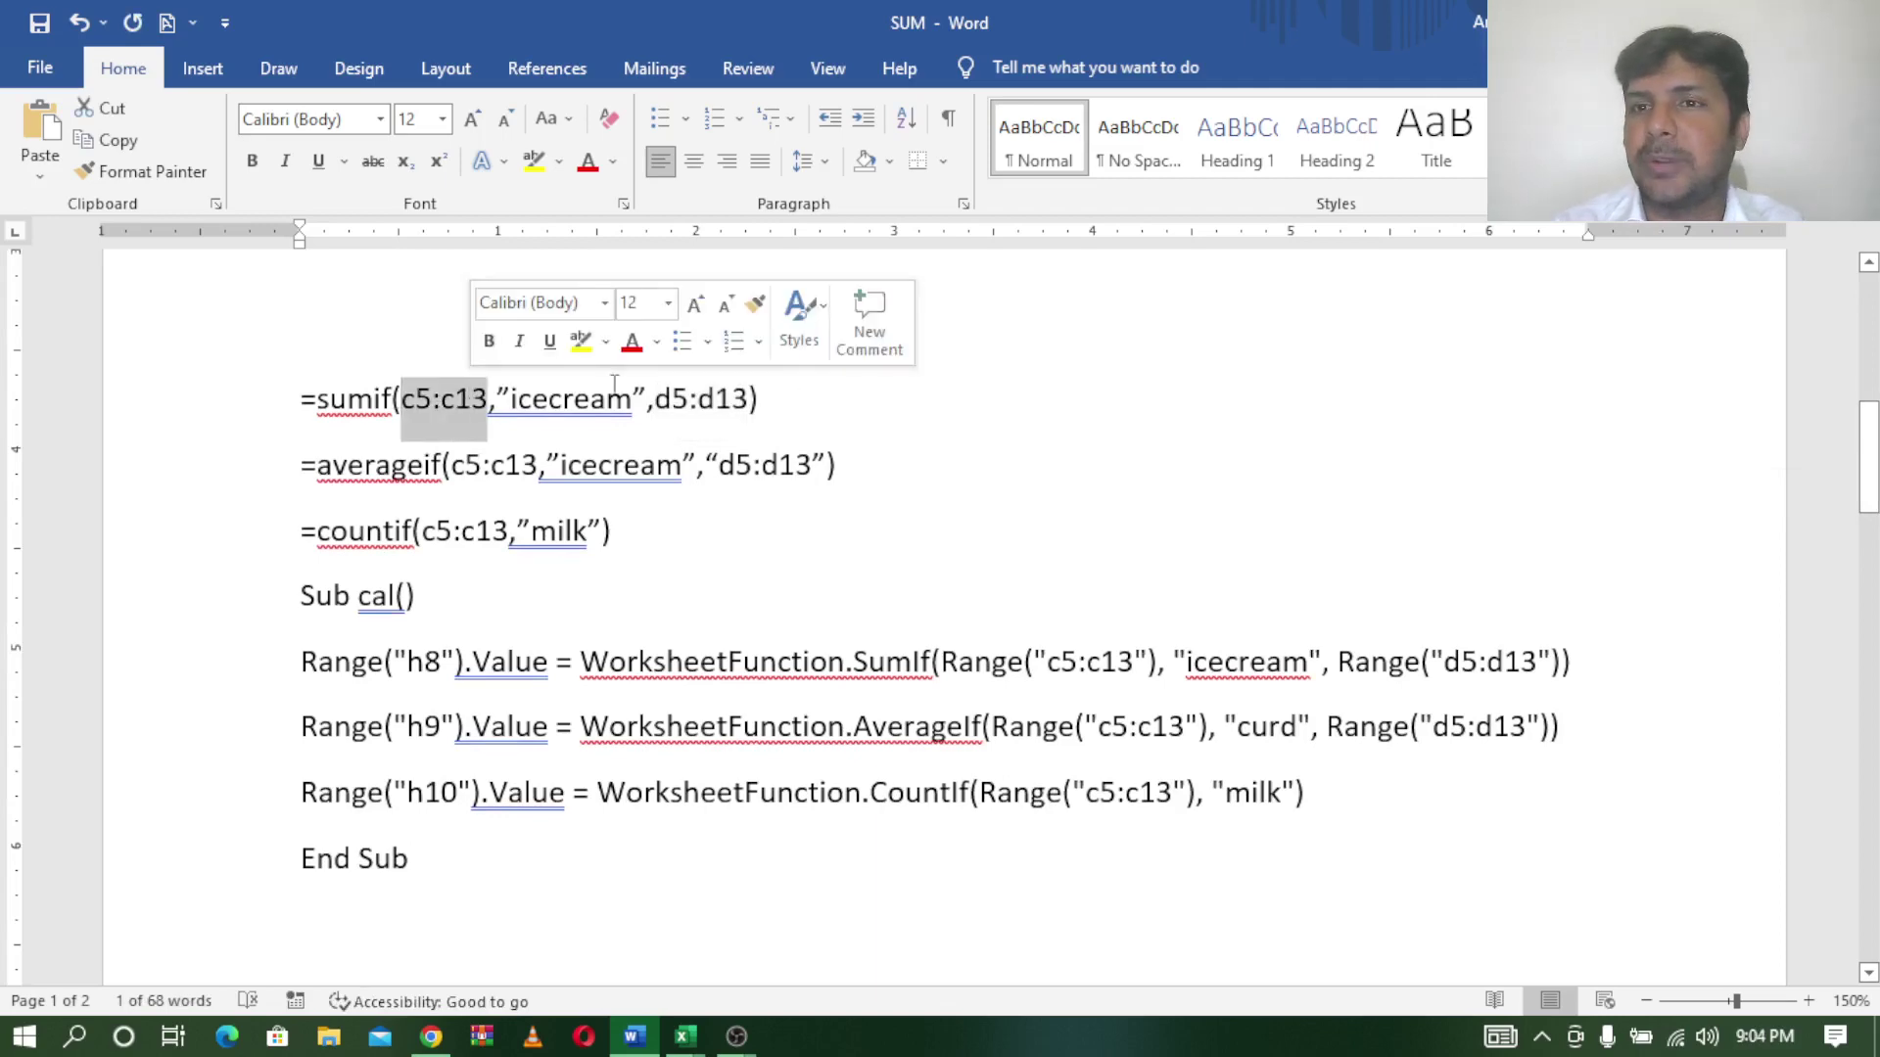
{"action": "mouse_move", "coordinate": [1871, 430]}
{"action": "left_mouse_down"}
{"action": "mouse_move", "coordinate": [1871, 686]}
{"action": "mouse_move", "coordinate": [1871, 635]}
{"action": "left_mouse_up"}
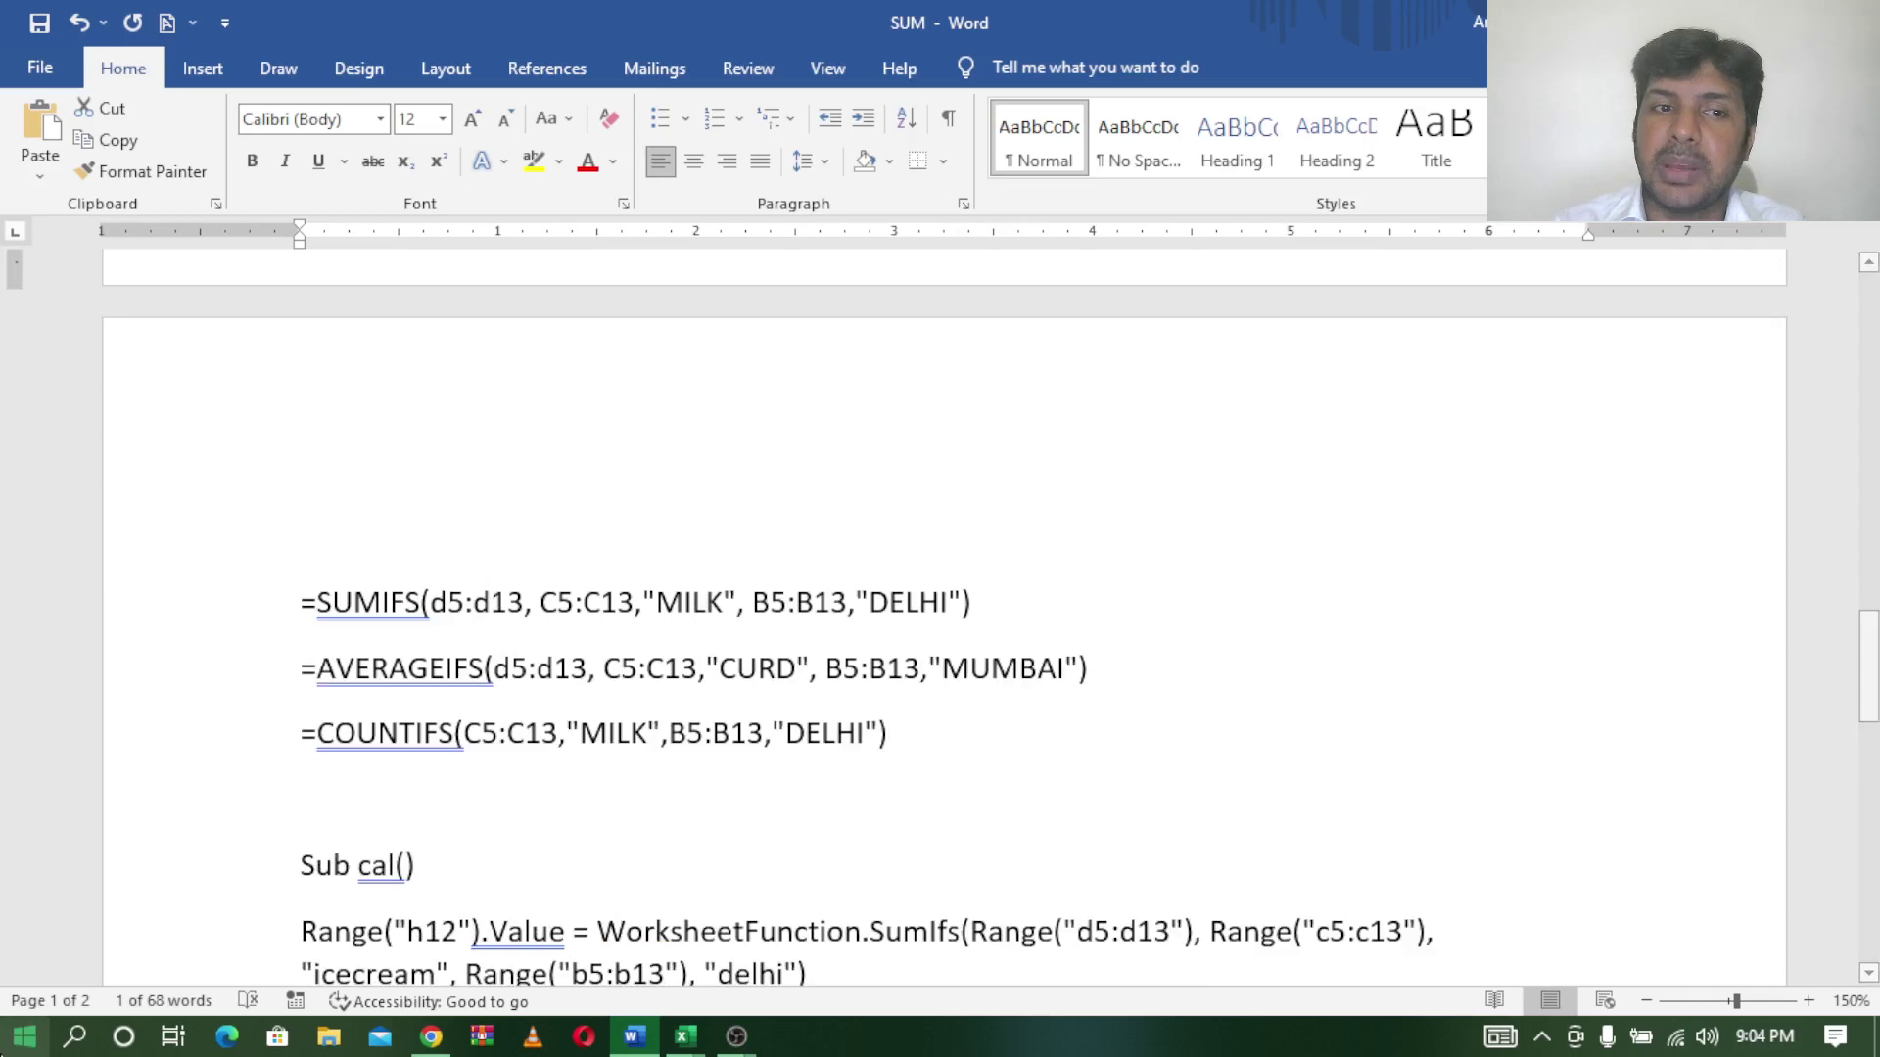
{"action": "left_click_drag", "start_coordinate": [464, 605], "coordinate": [921, 604]}
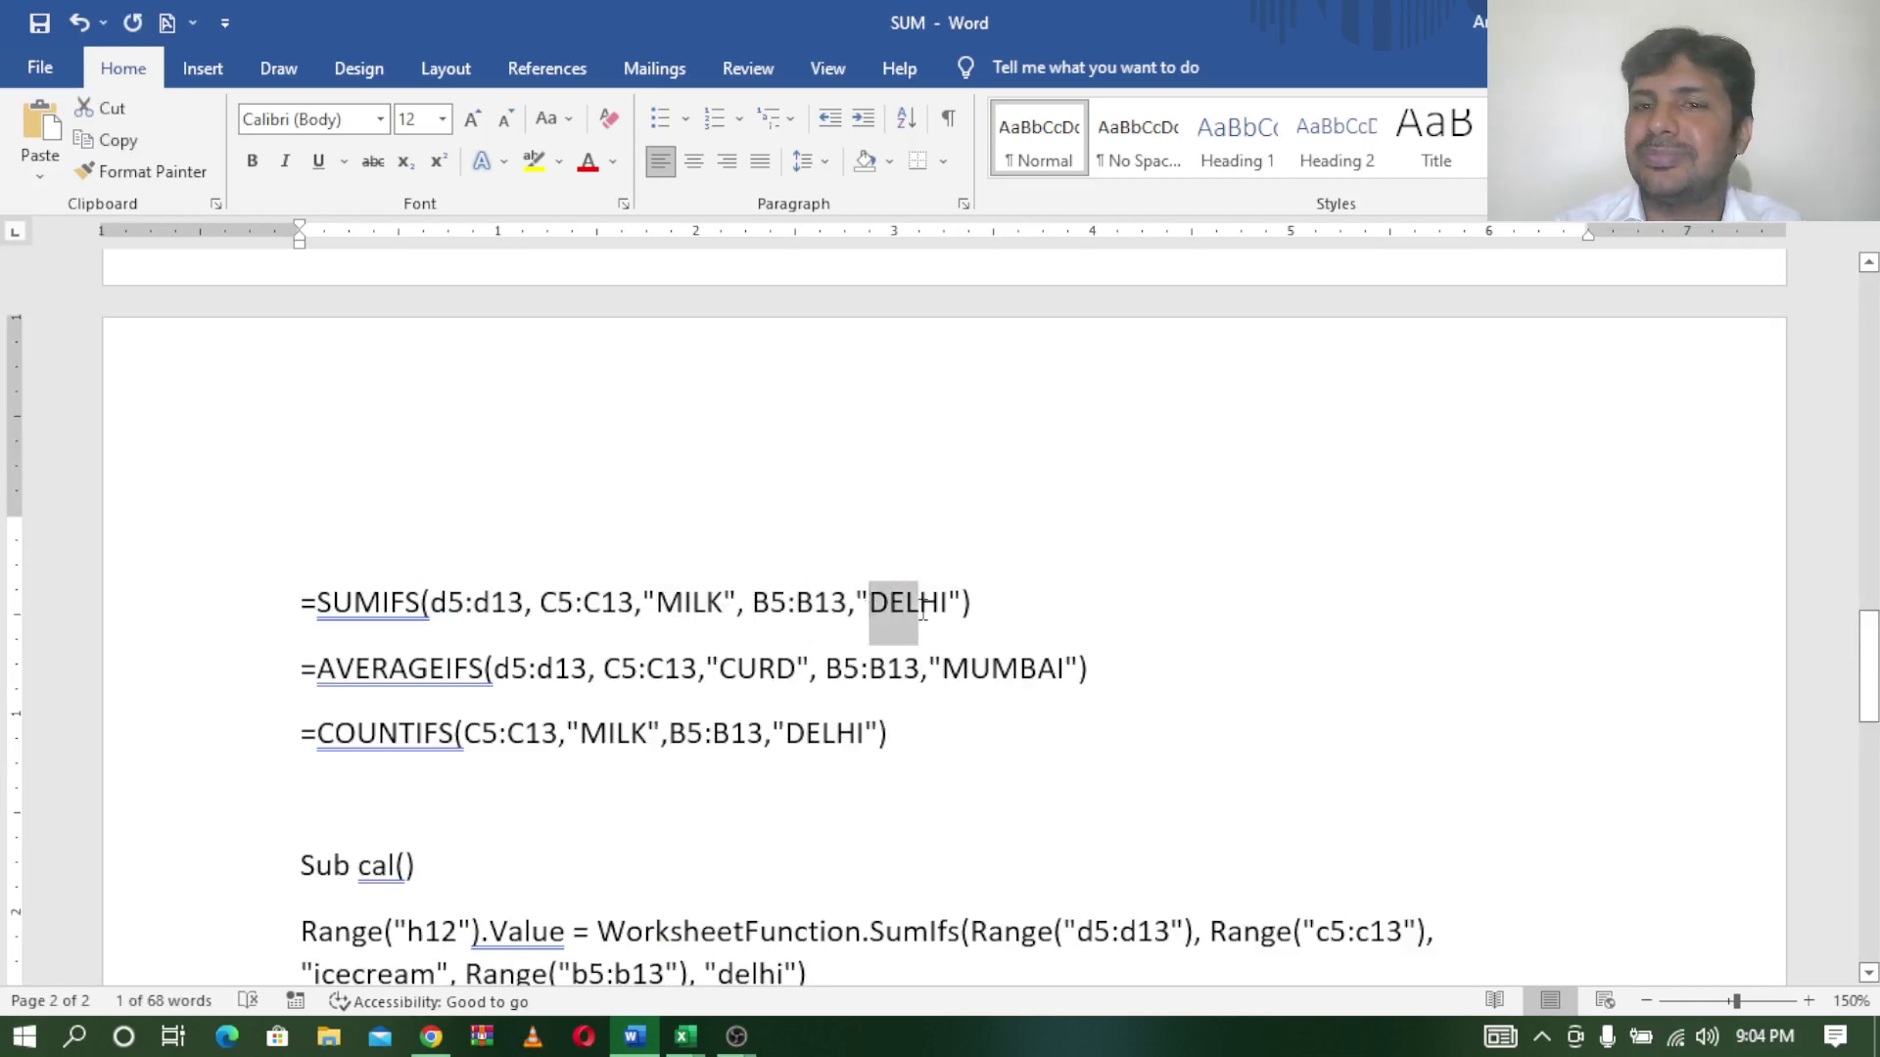
{"action": "mouse_move", "coordinate": [684, 1037]}
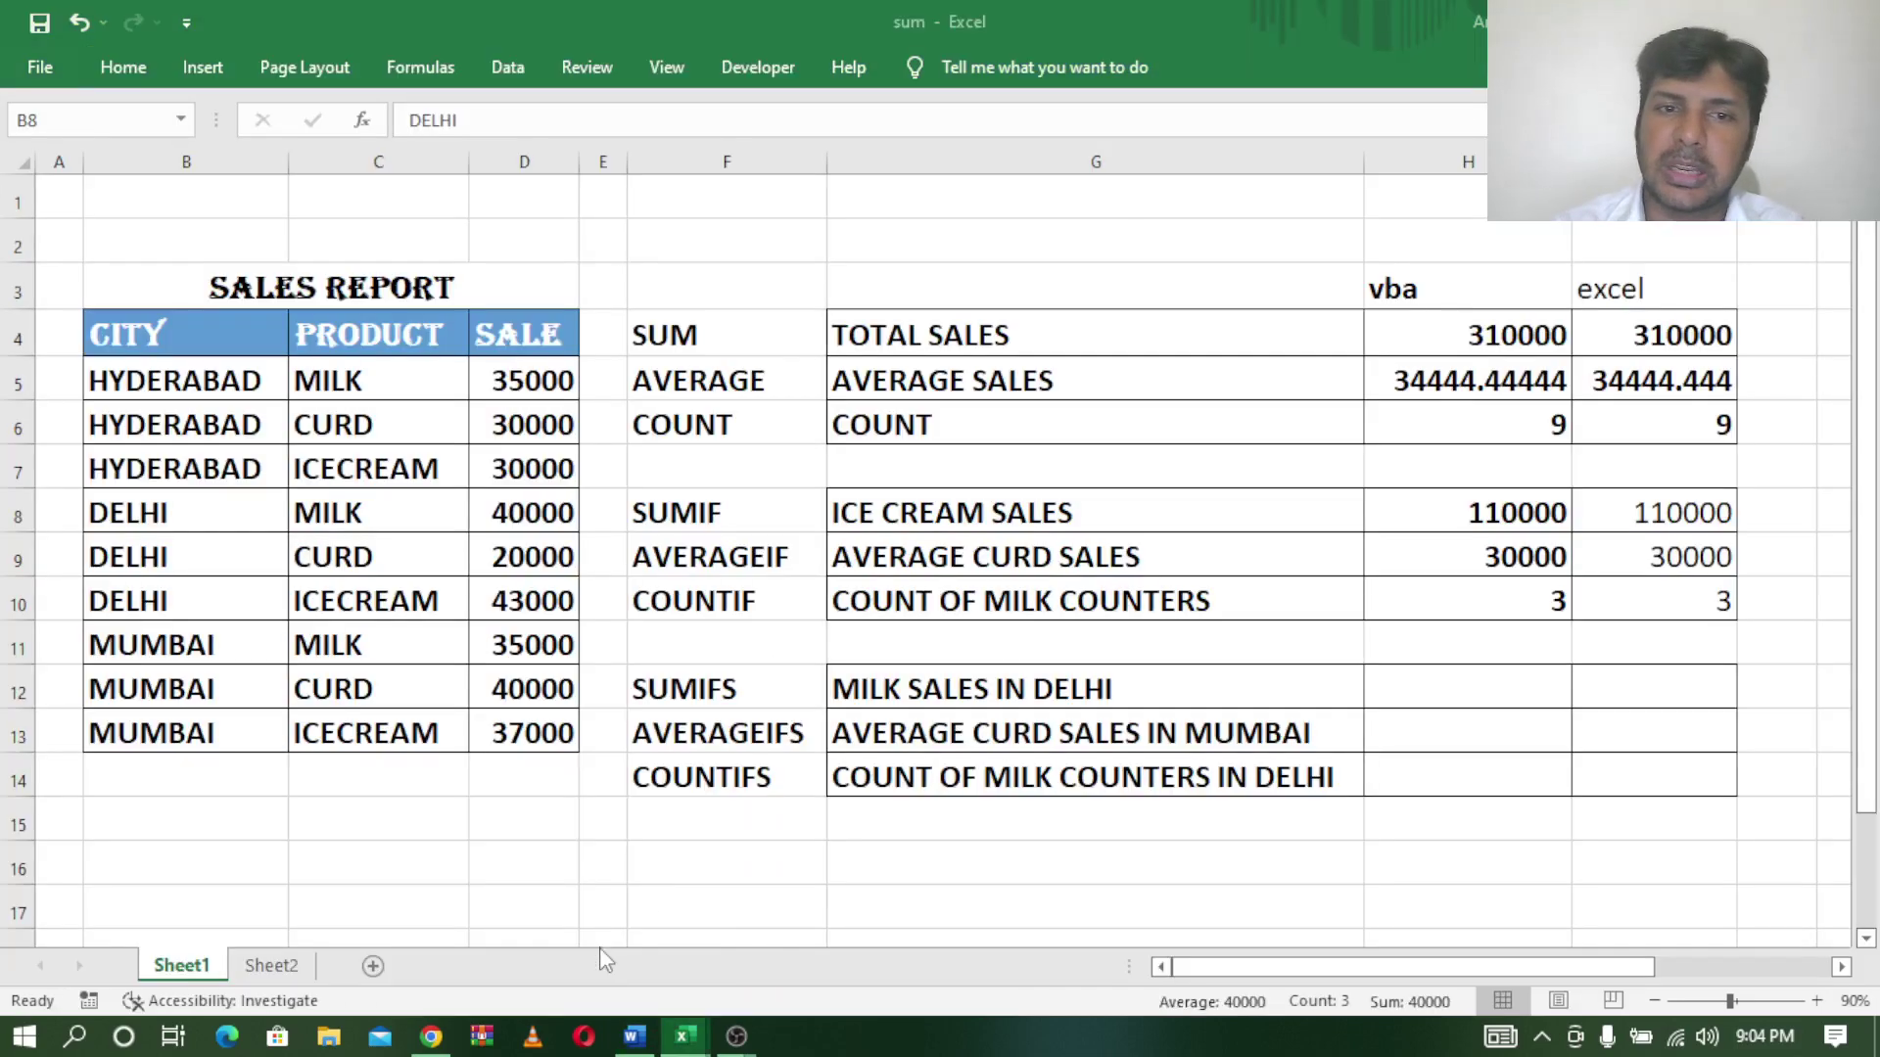
In I12, enter =SUMIFS(D5:D13,C5:C13,"milk",B5:B13,"delhi"), which returns 40000.
{"action": "left_click", "coordinate": [675, 928]}
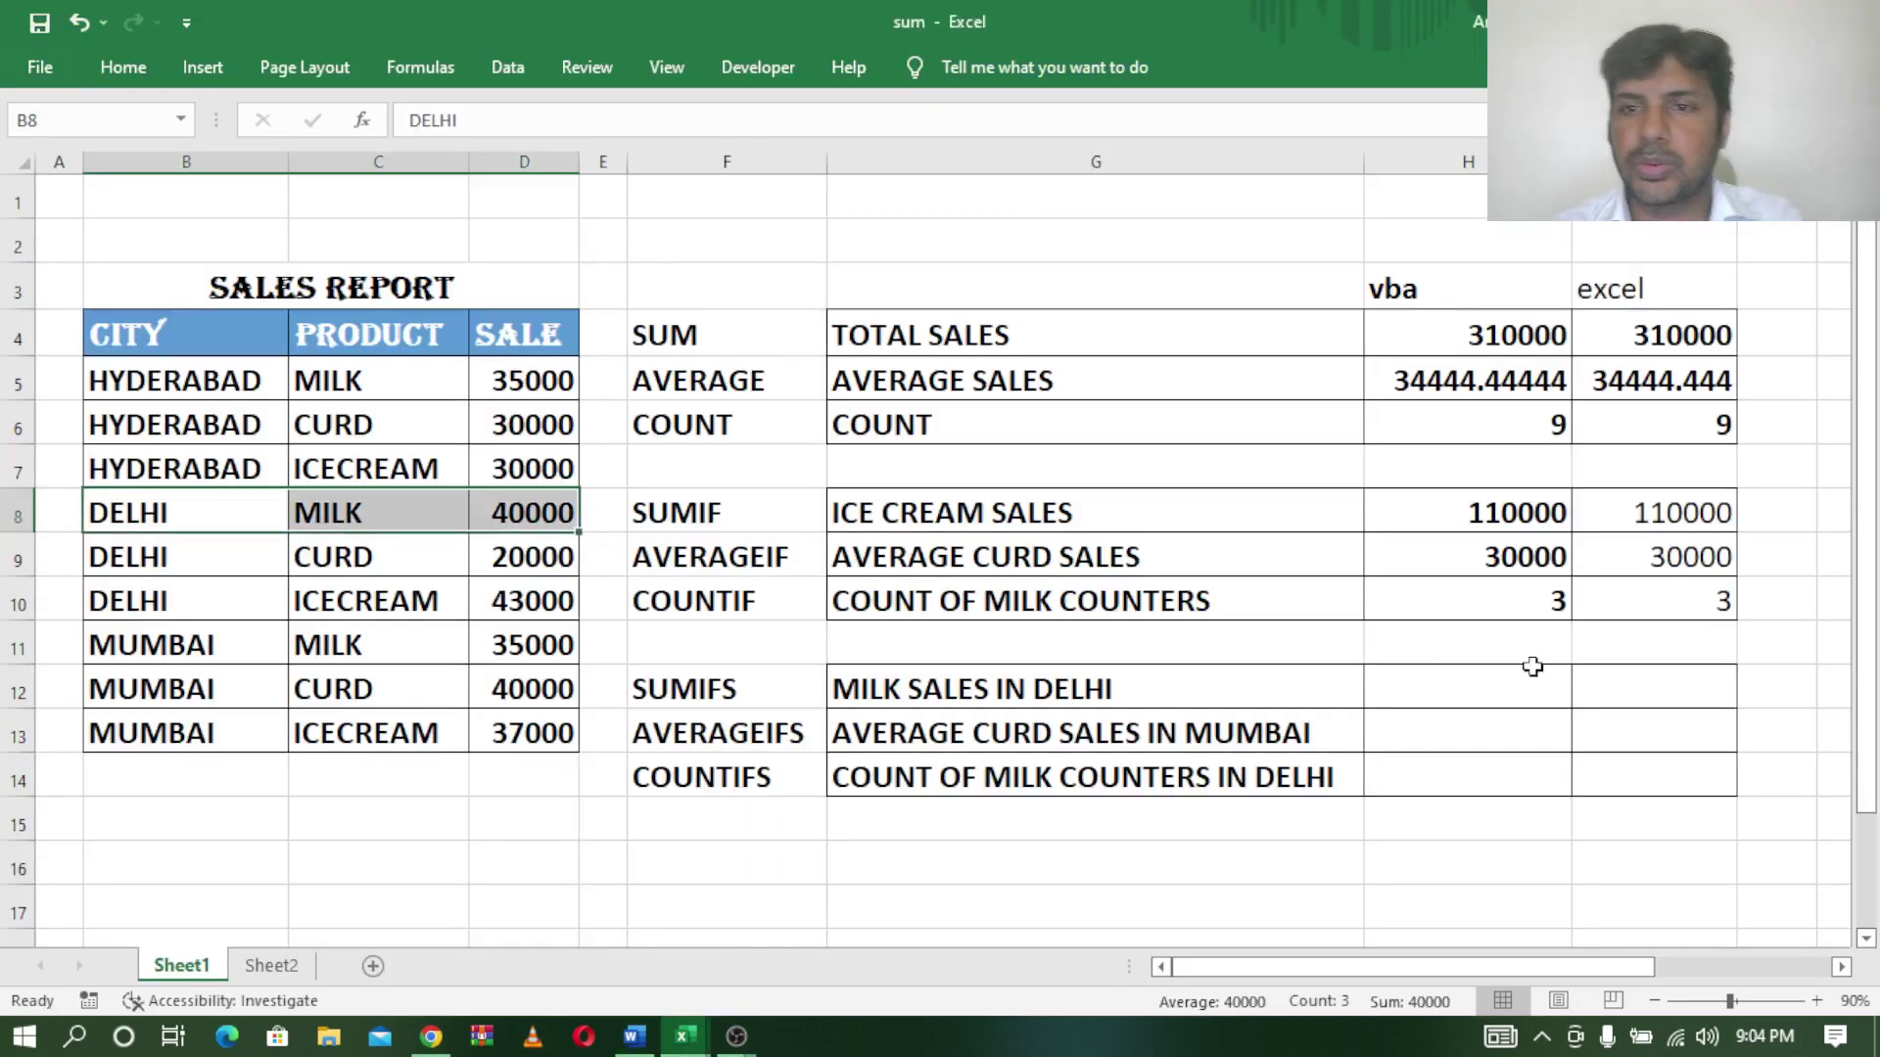
{"action": "left_click", "coordinate": [1621, 681]}
{"action": "type", "text": "=s"}
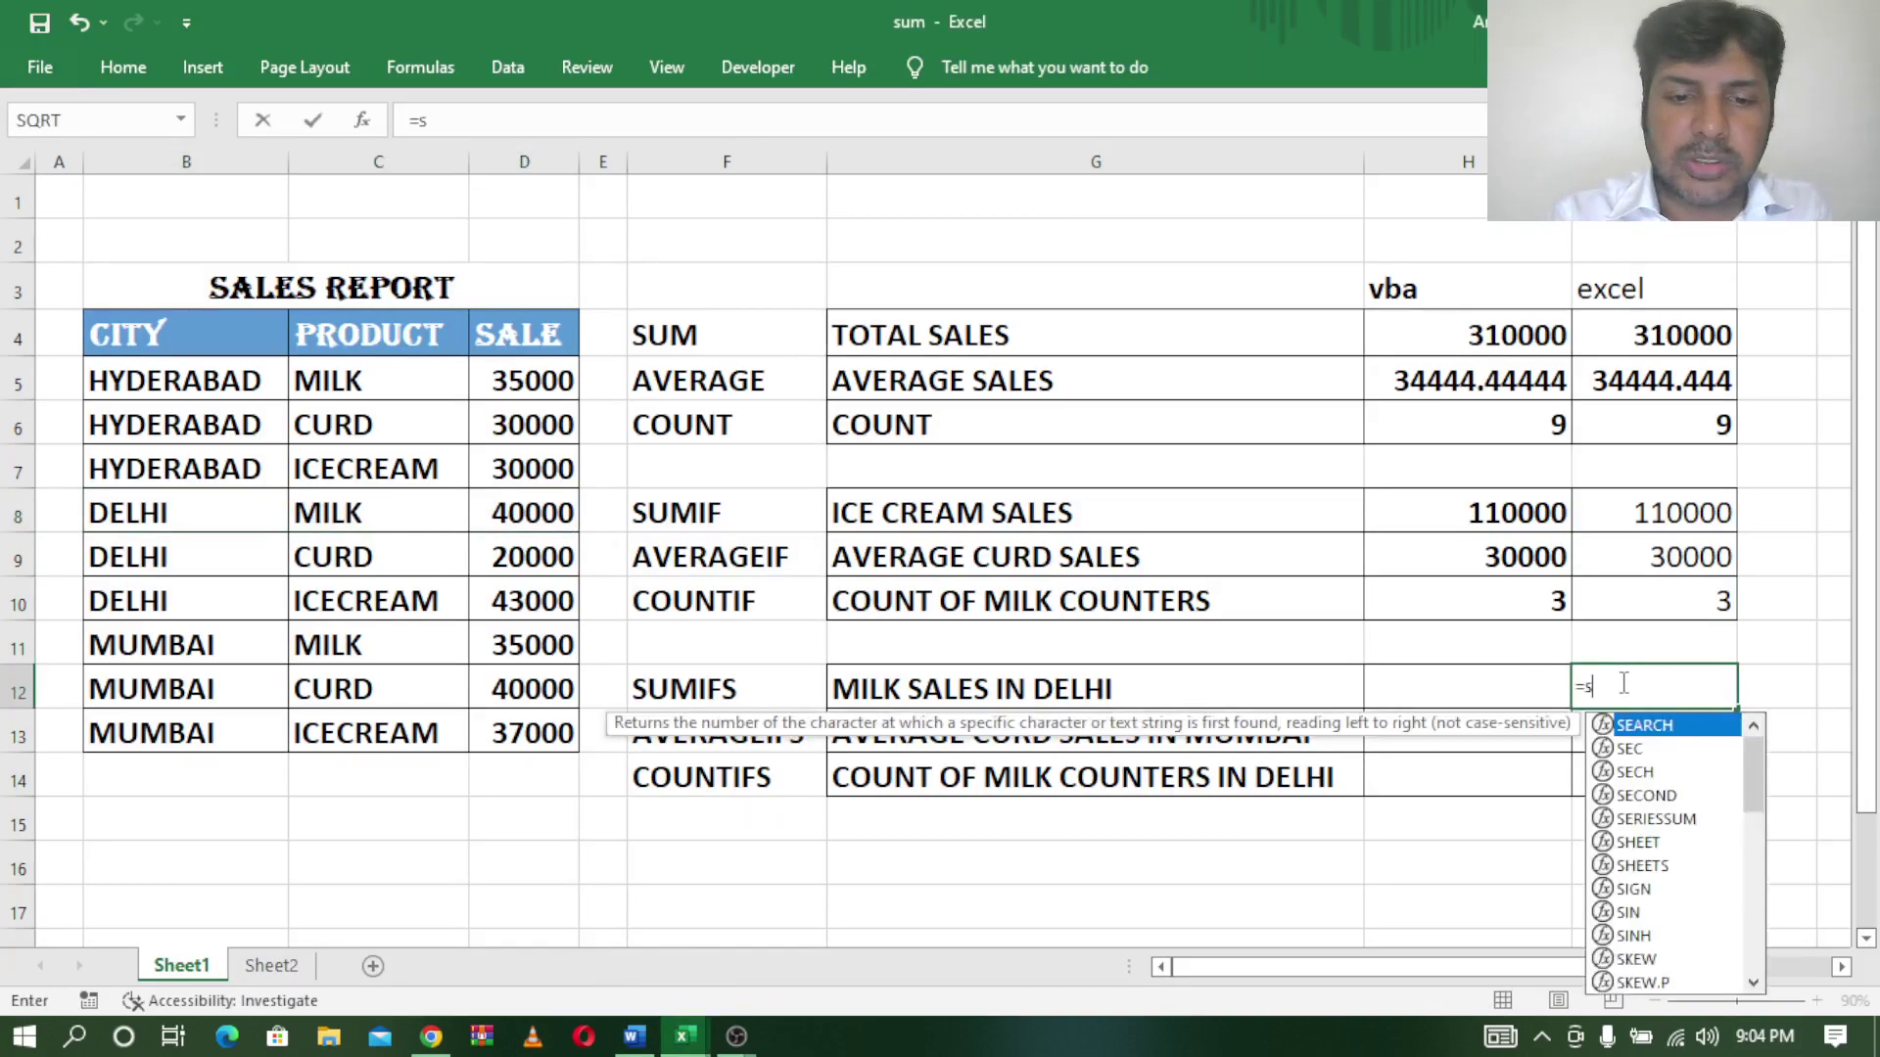
{"action": "type", "text": "umifs"}
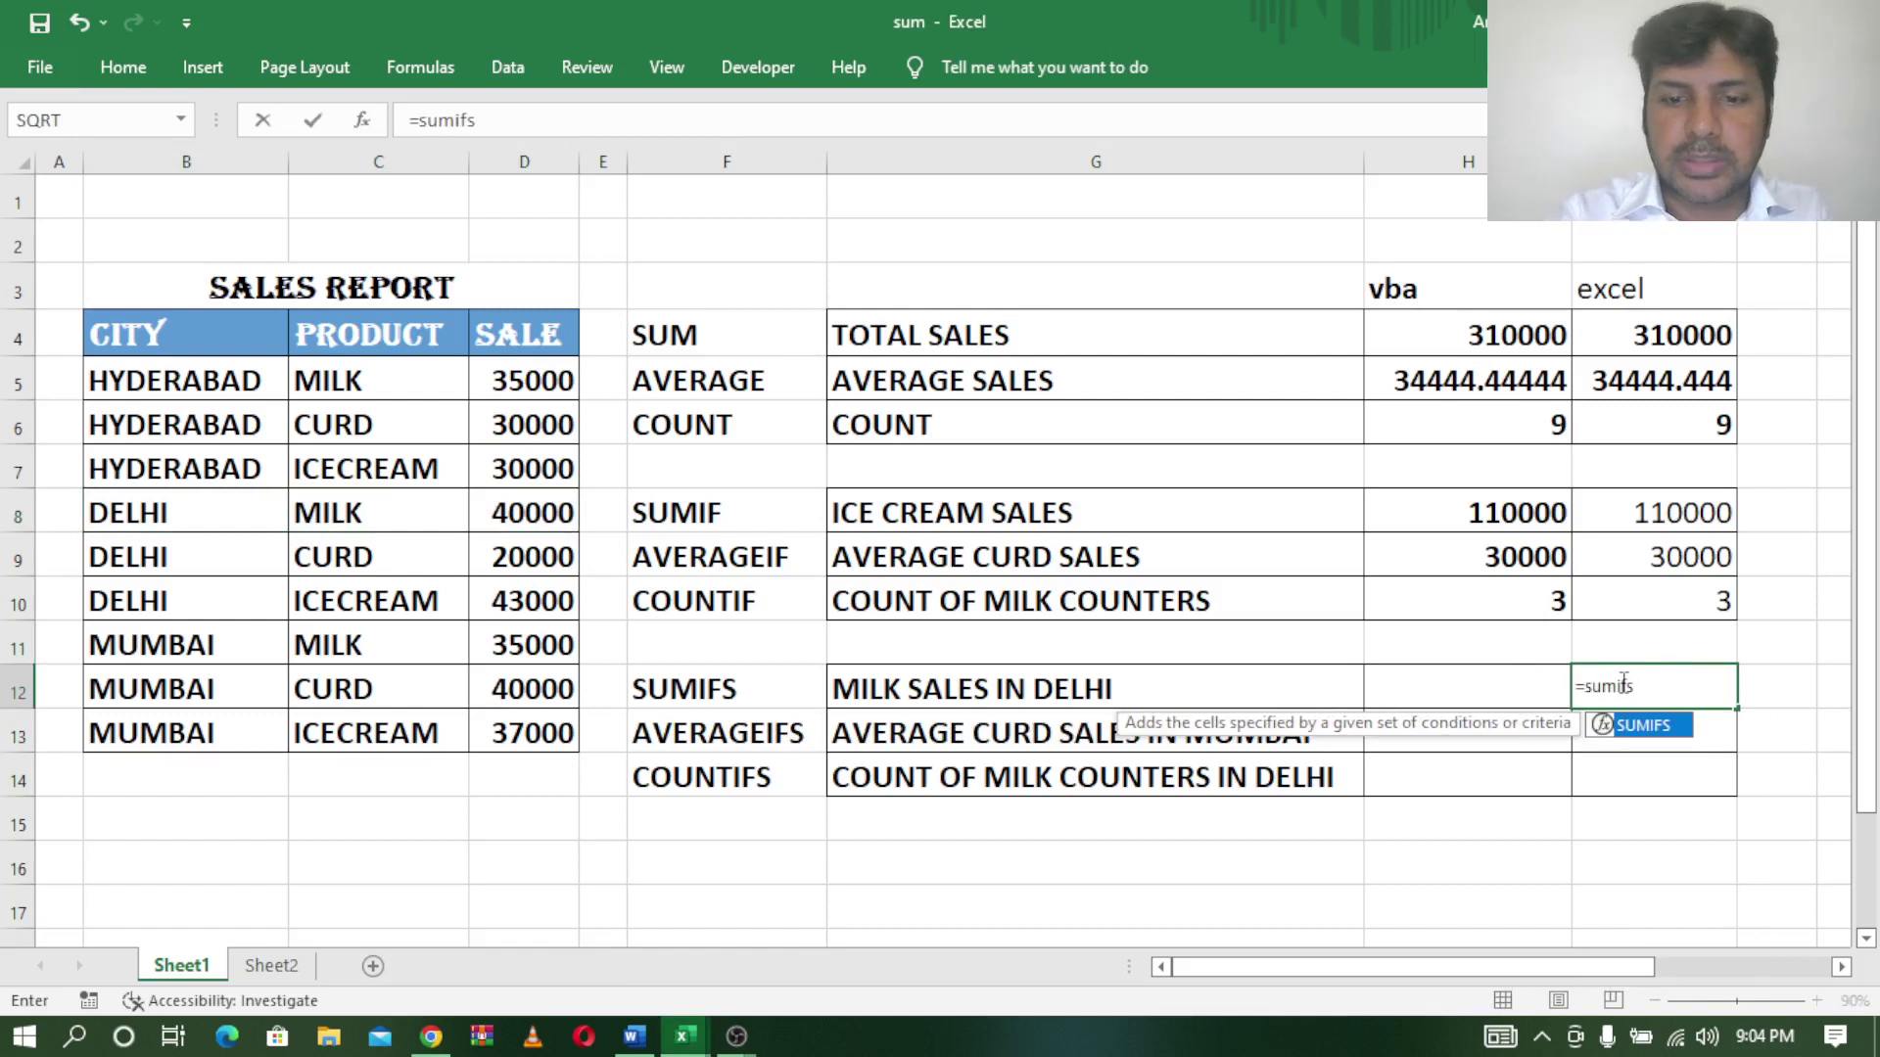
{"action": "type", "text": "("}
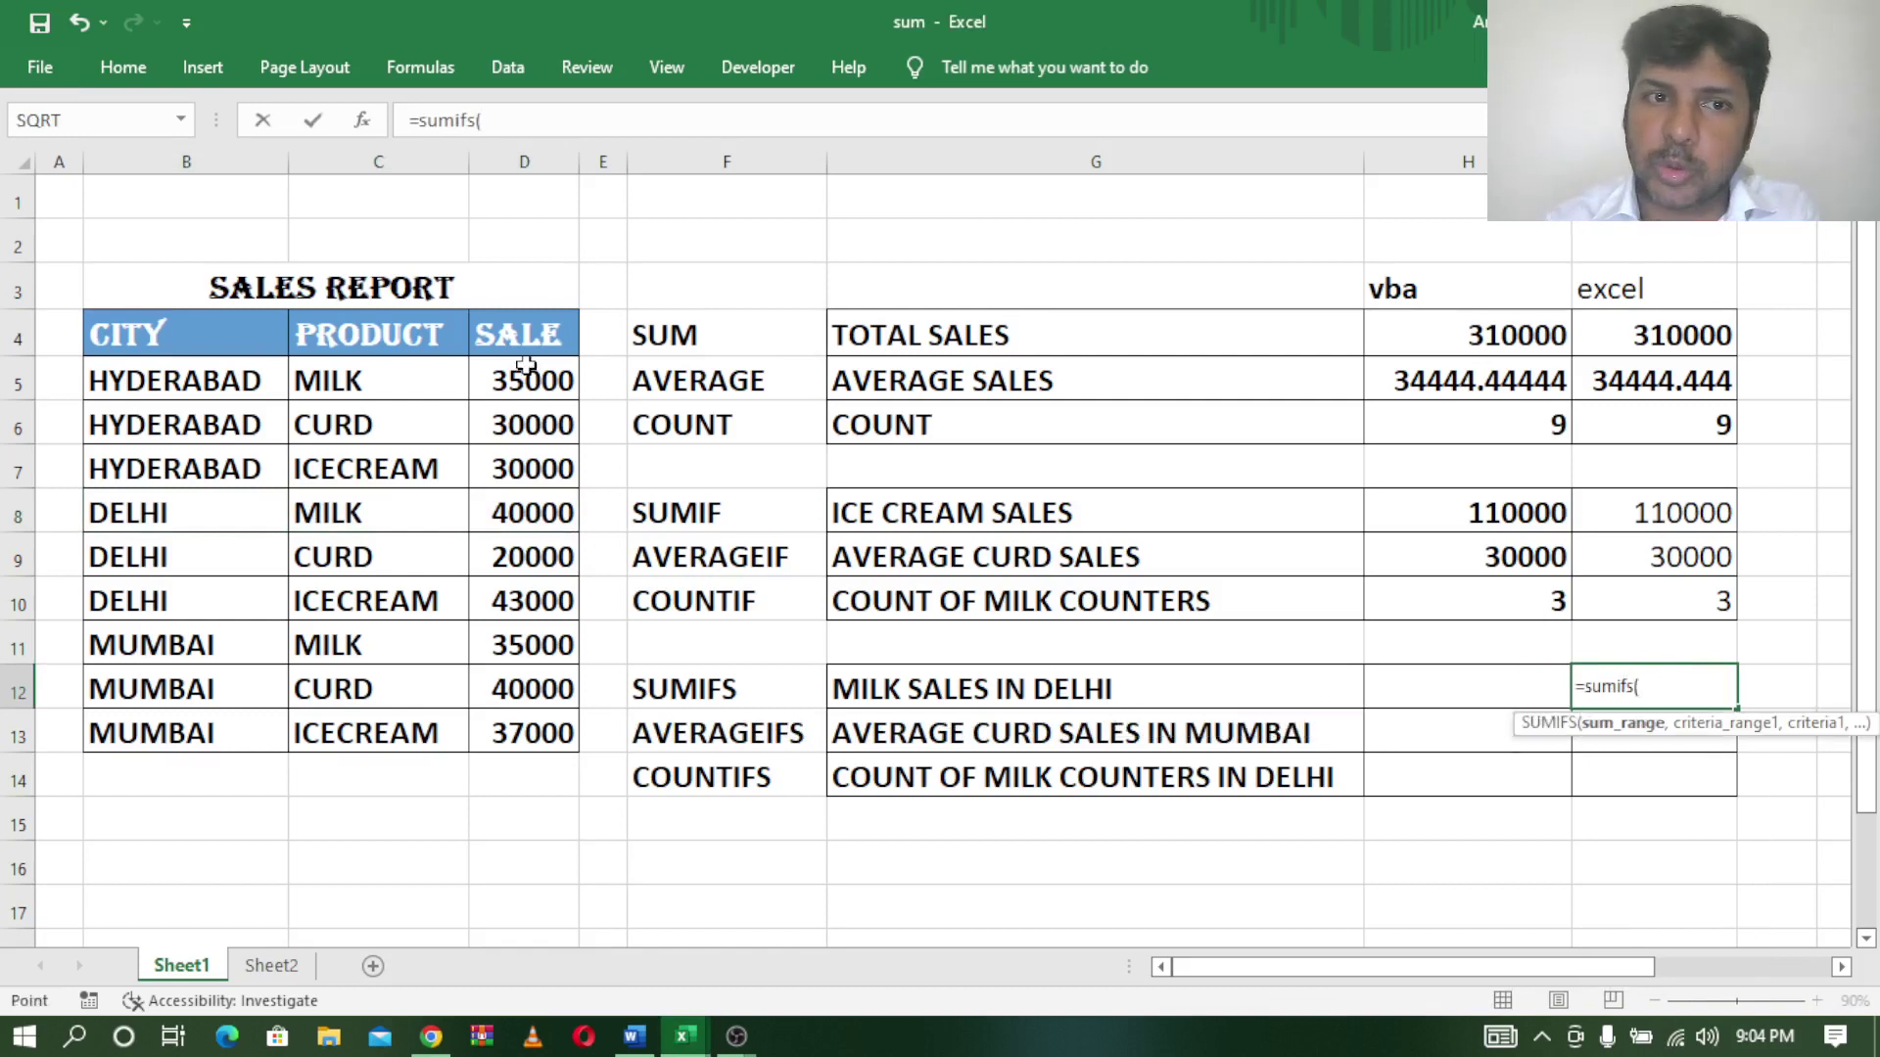
{"action": "left_click_drag", "start_coordinate": [526, 372], "coordinate": [510, 734]}
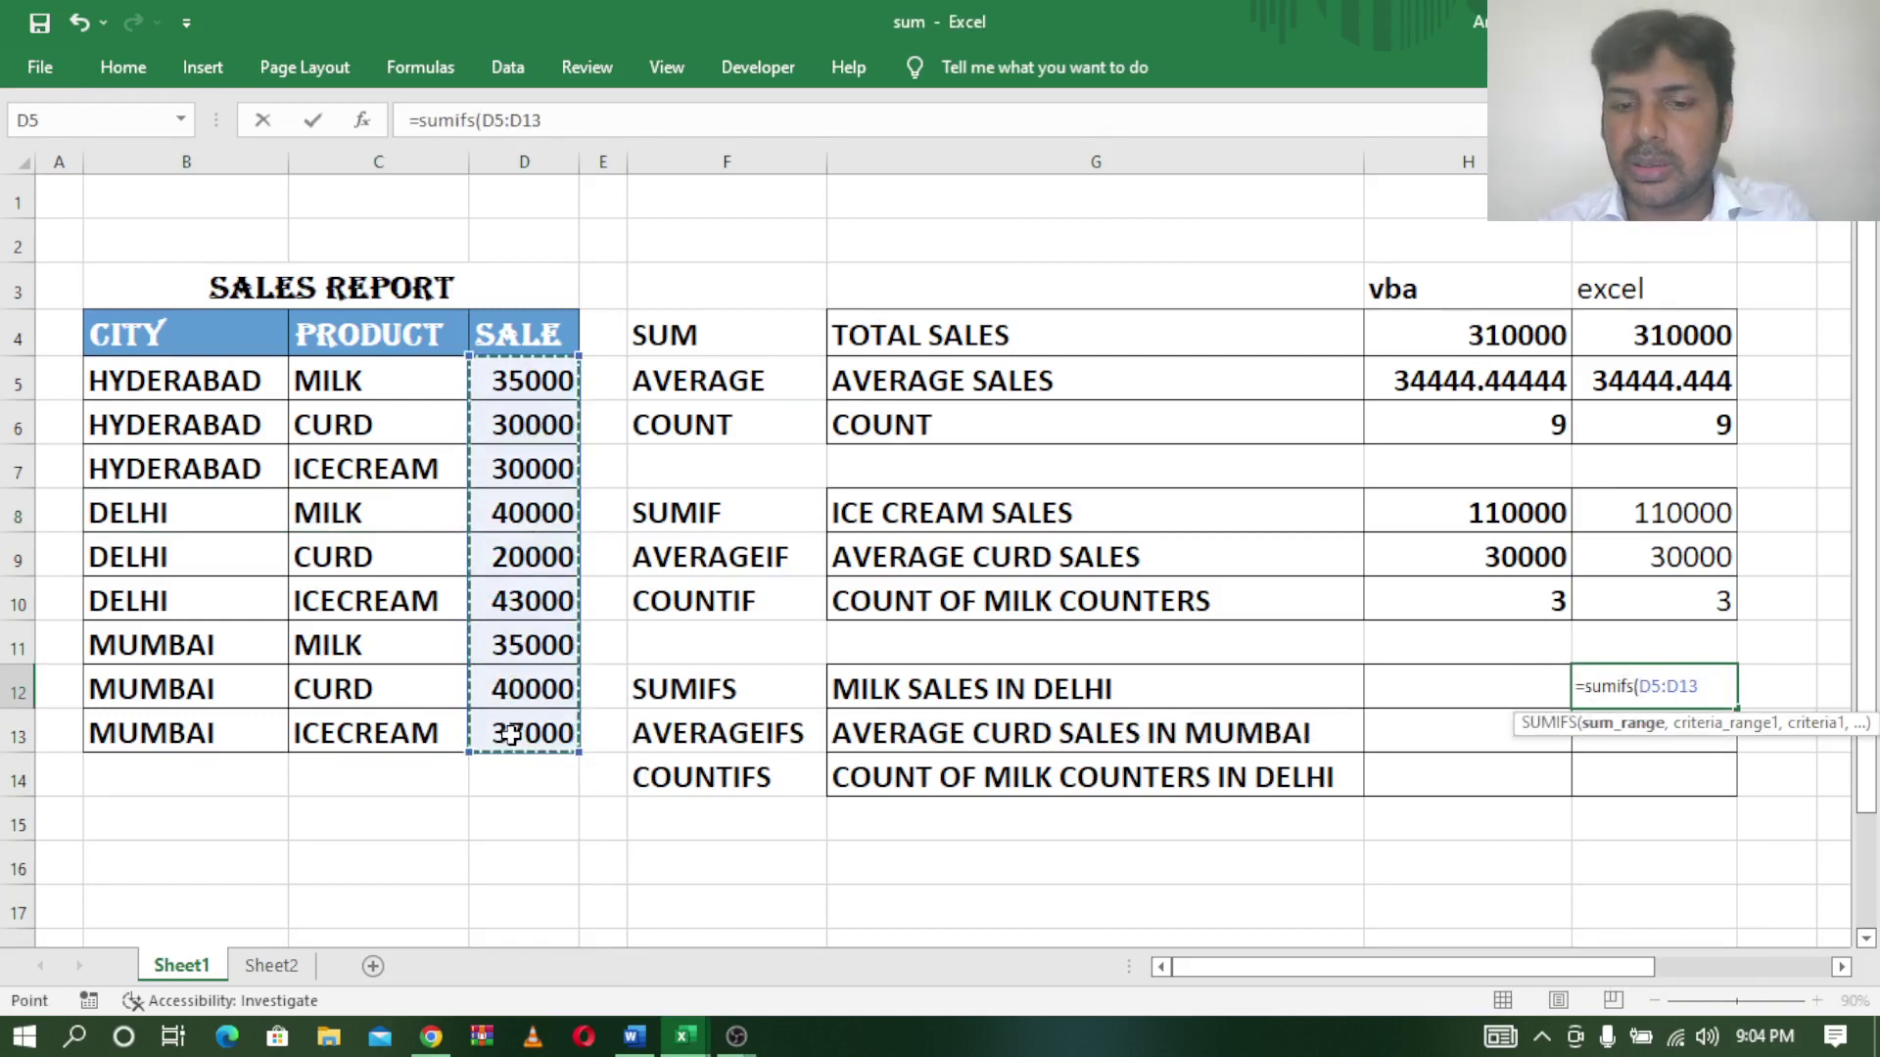
{"action": "type", "text": ","}
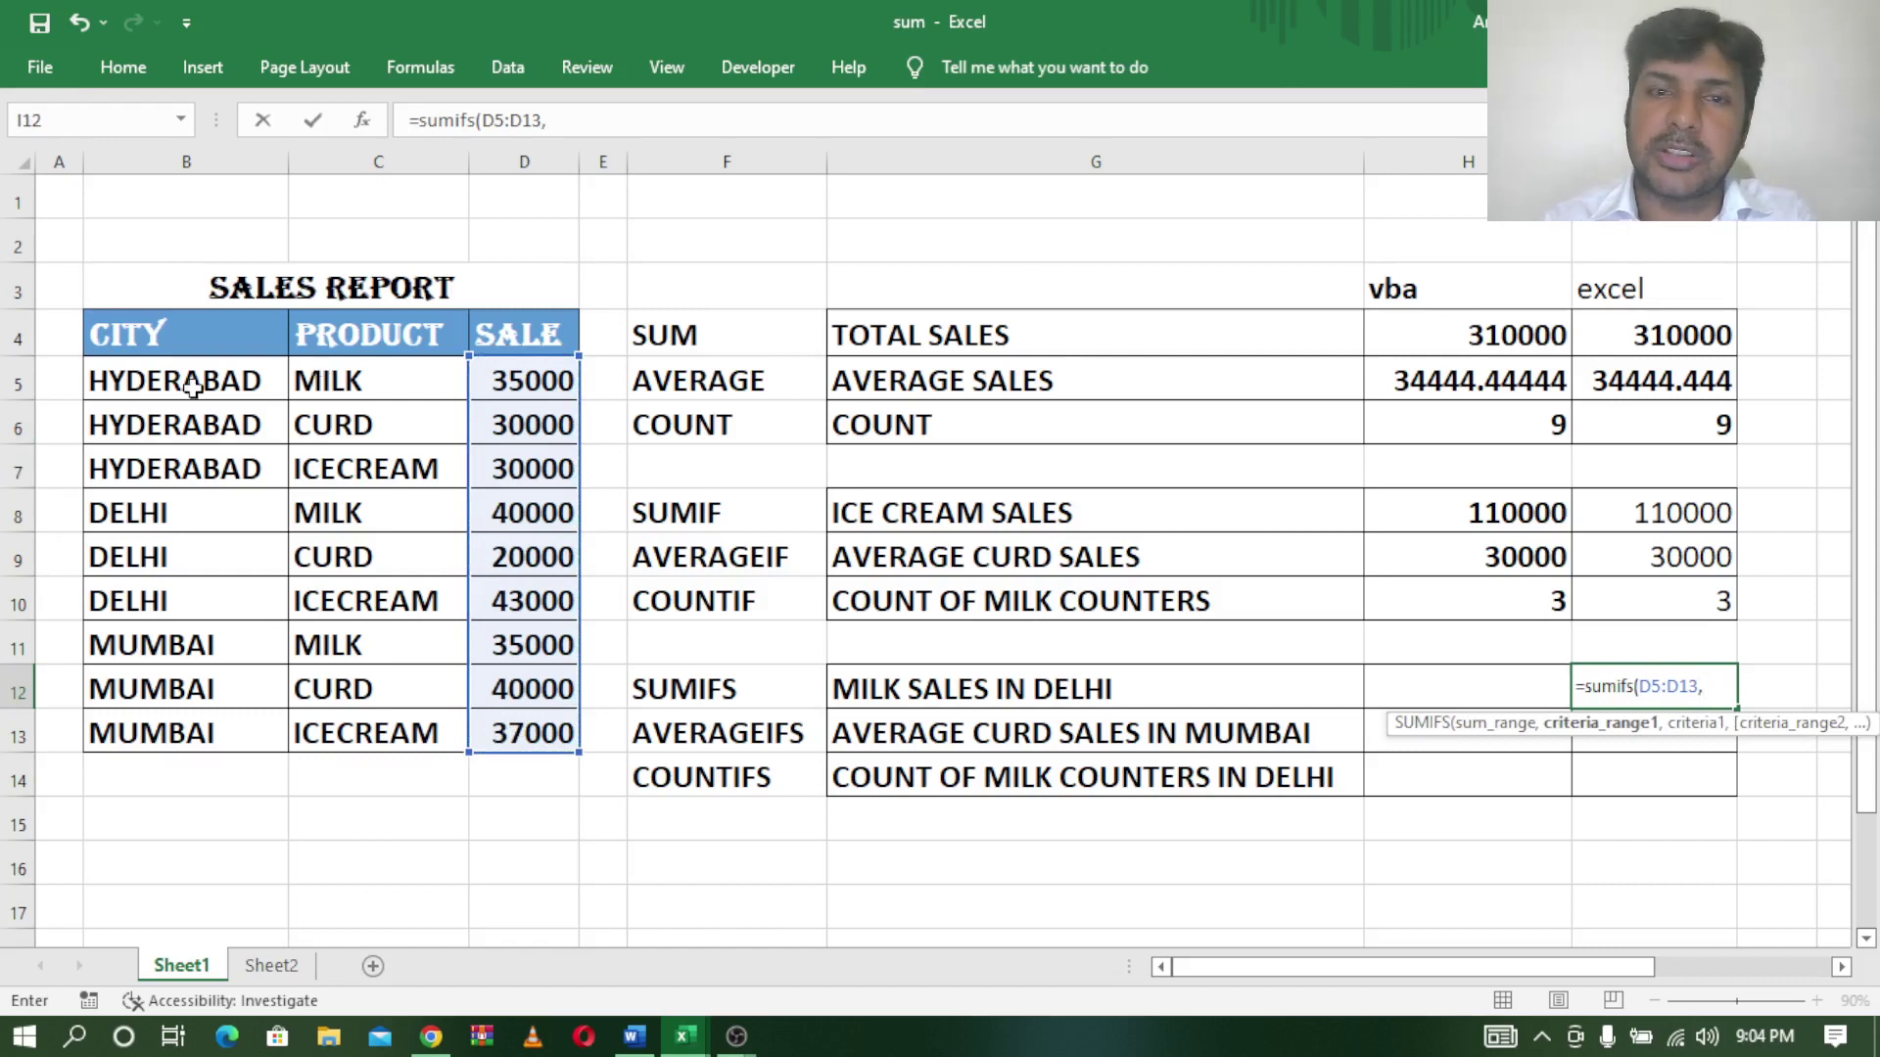
{"action": "left_click_drag", "start_coordinate": [376, 369], "coordinate": [382, 736]}
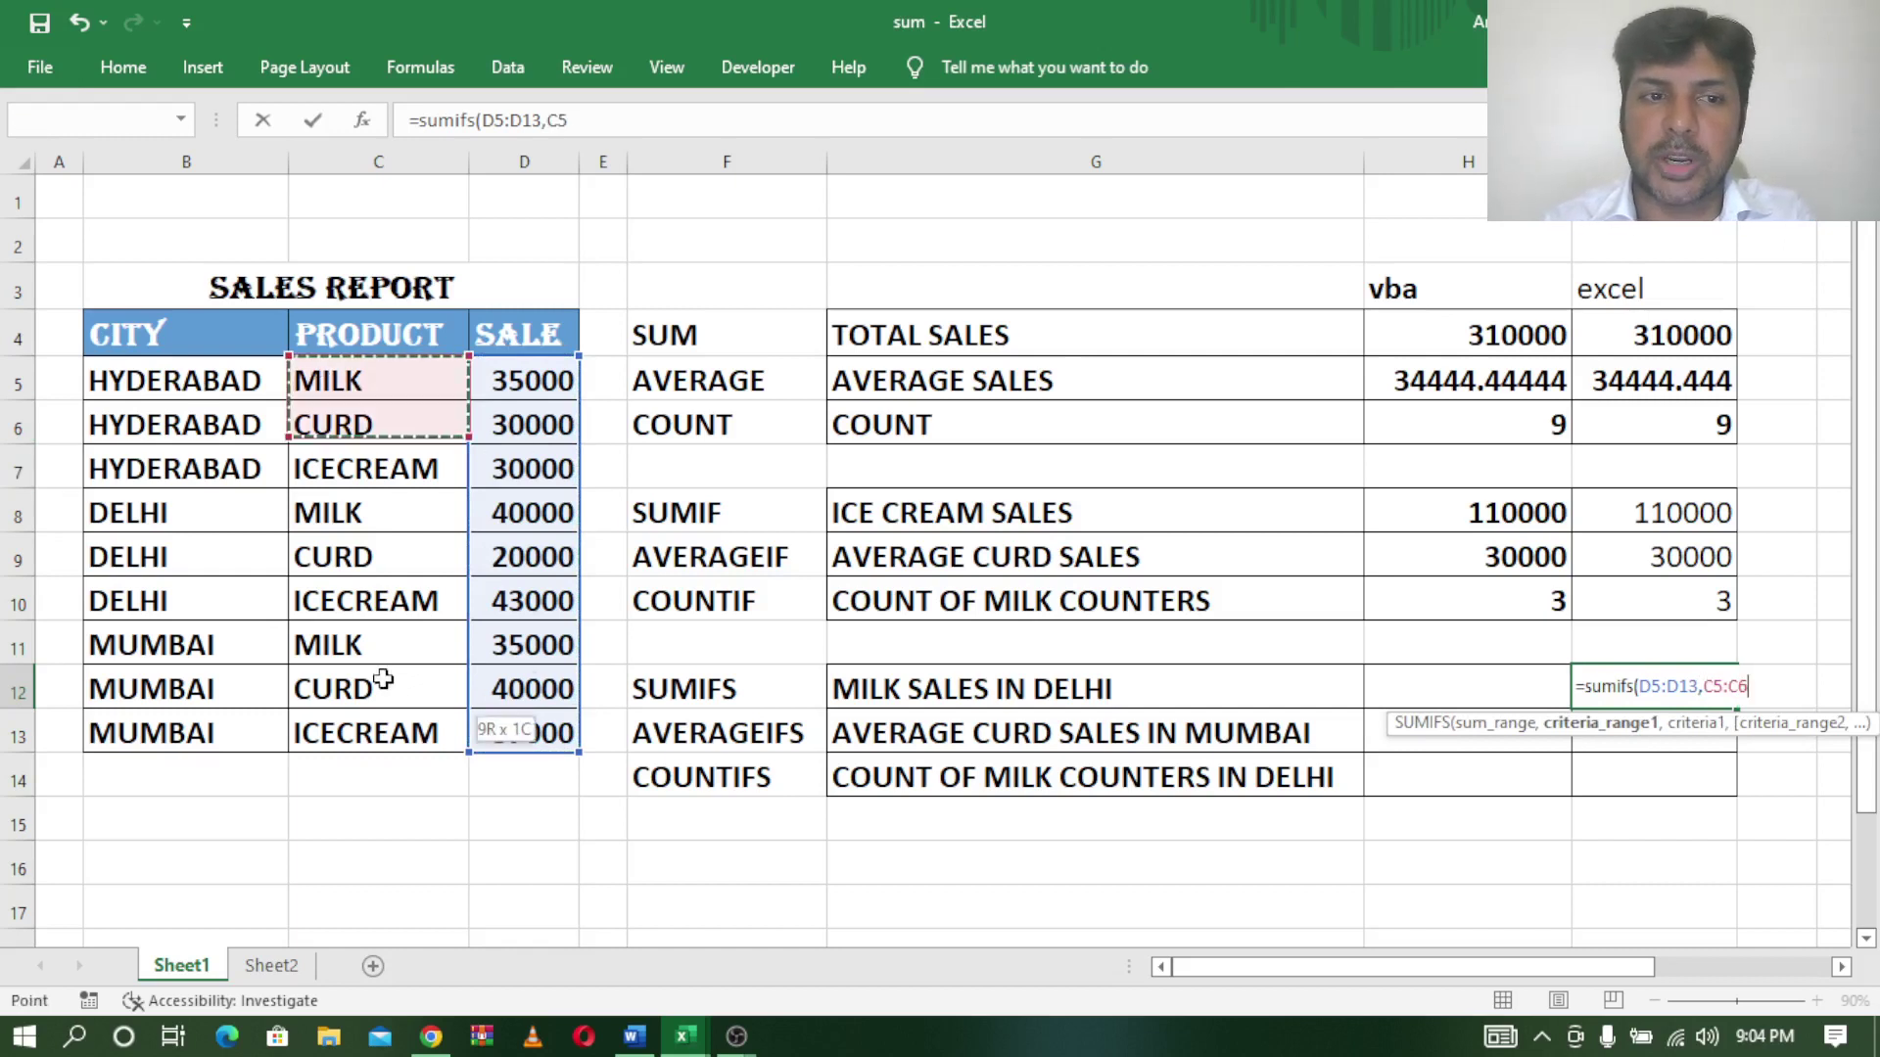
{"action": "type", "text": ",\""}
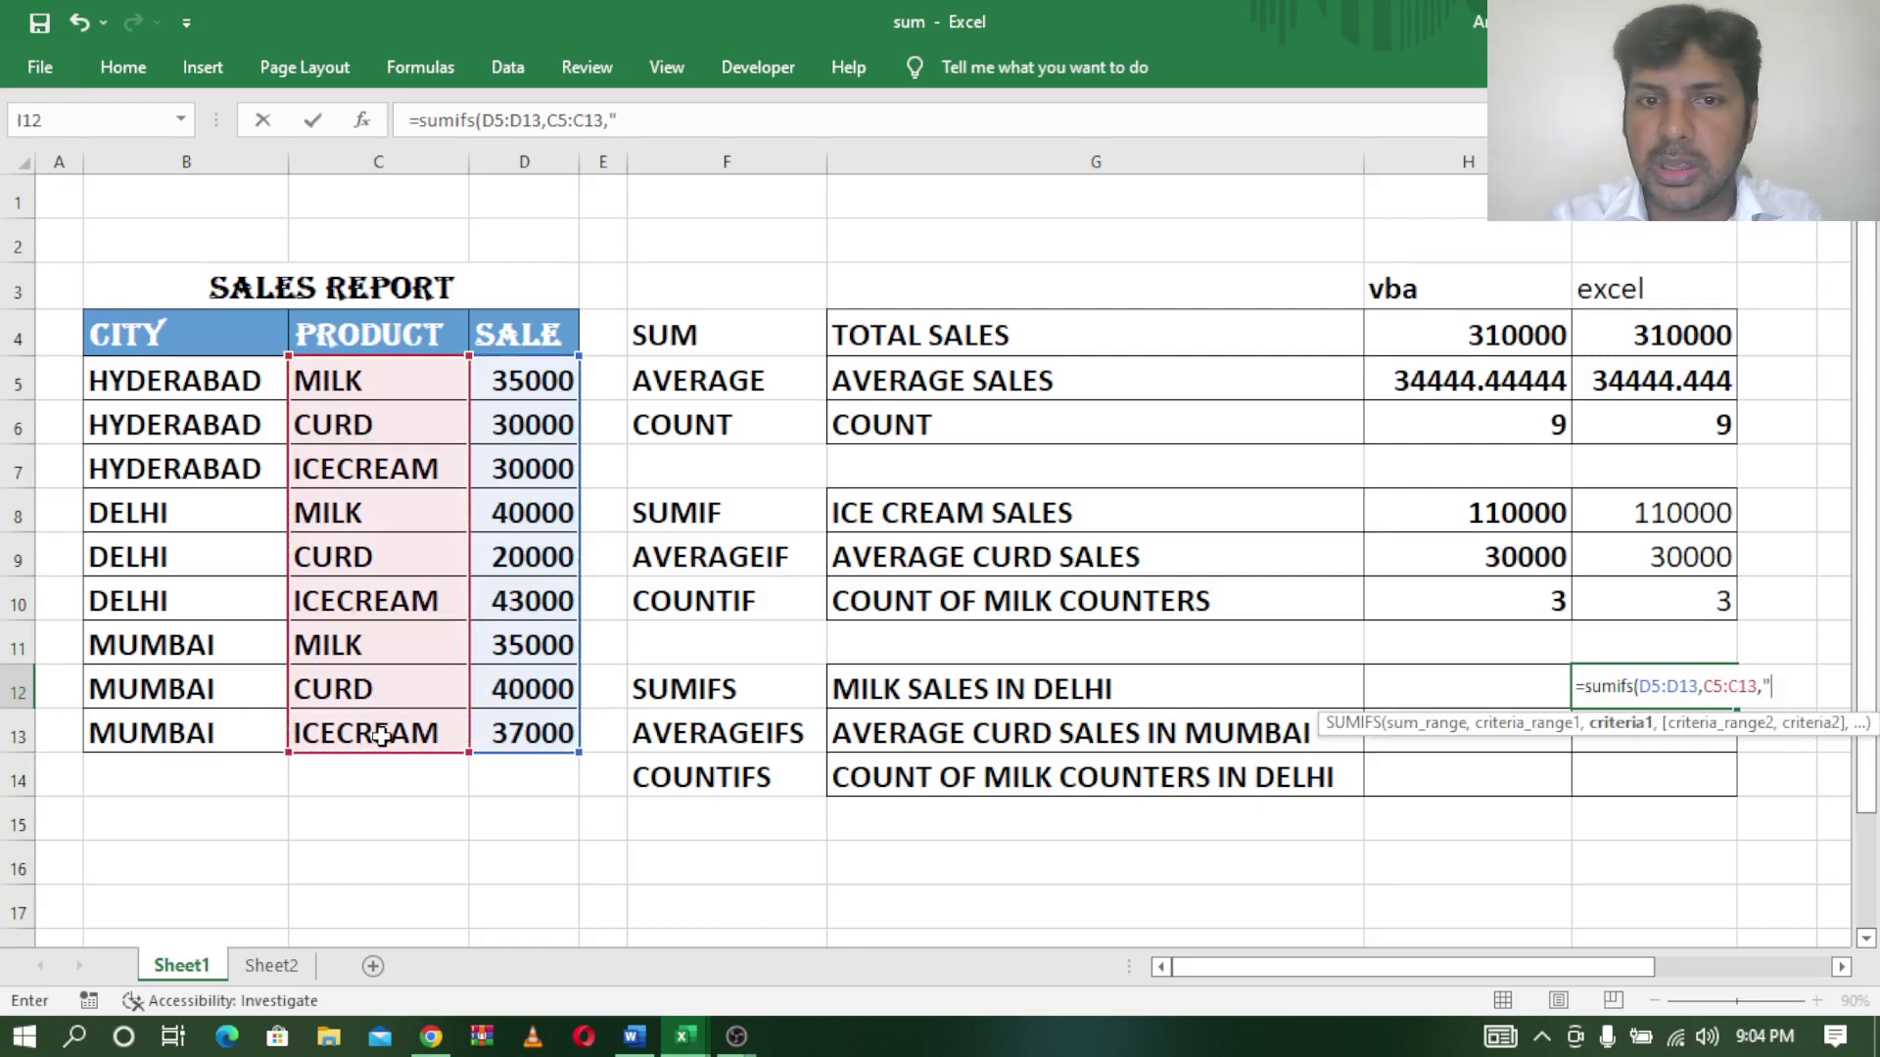
{"action": "type", "text": "milk\","}
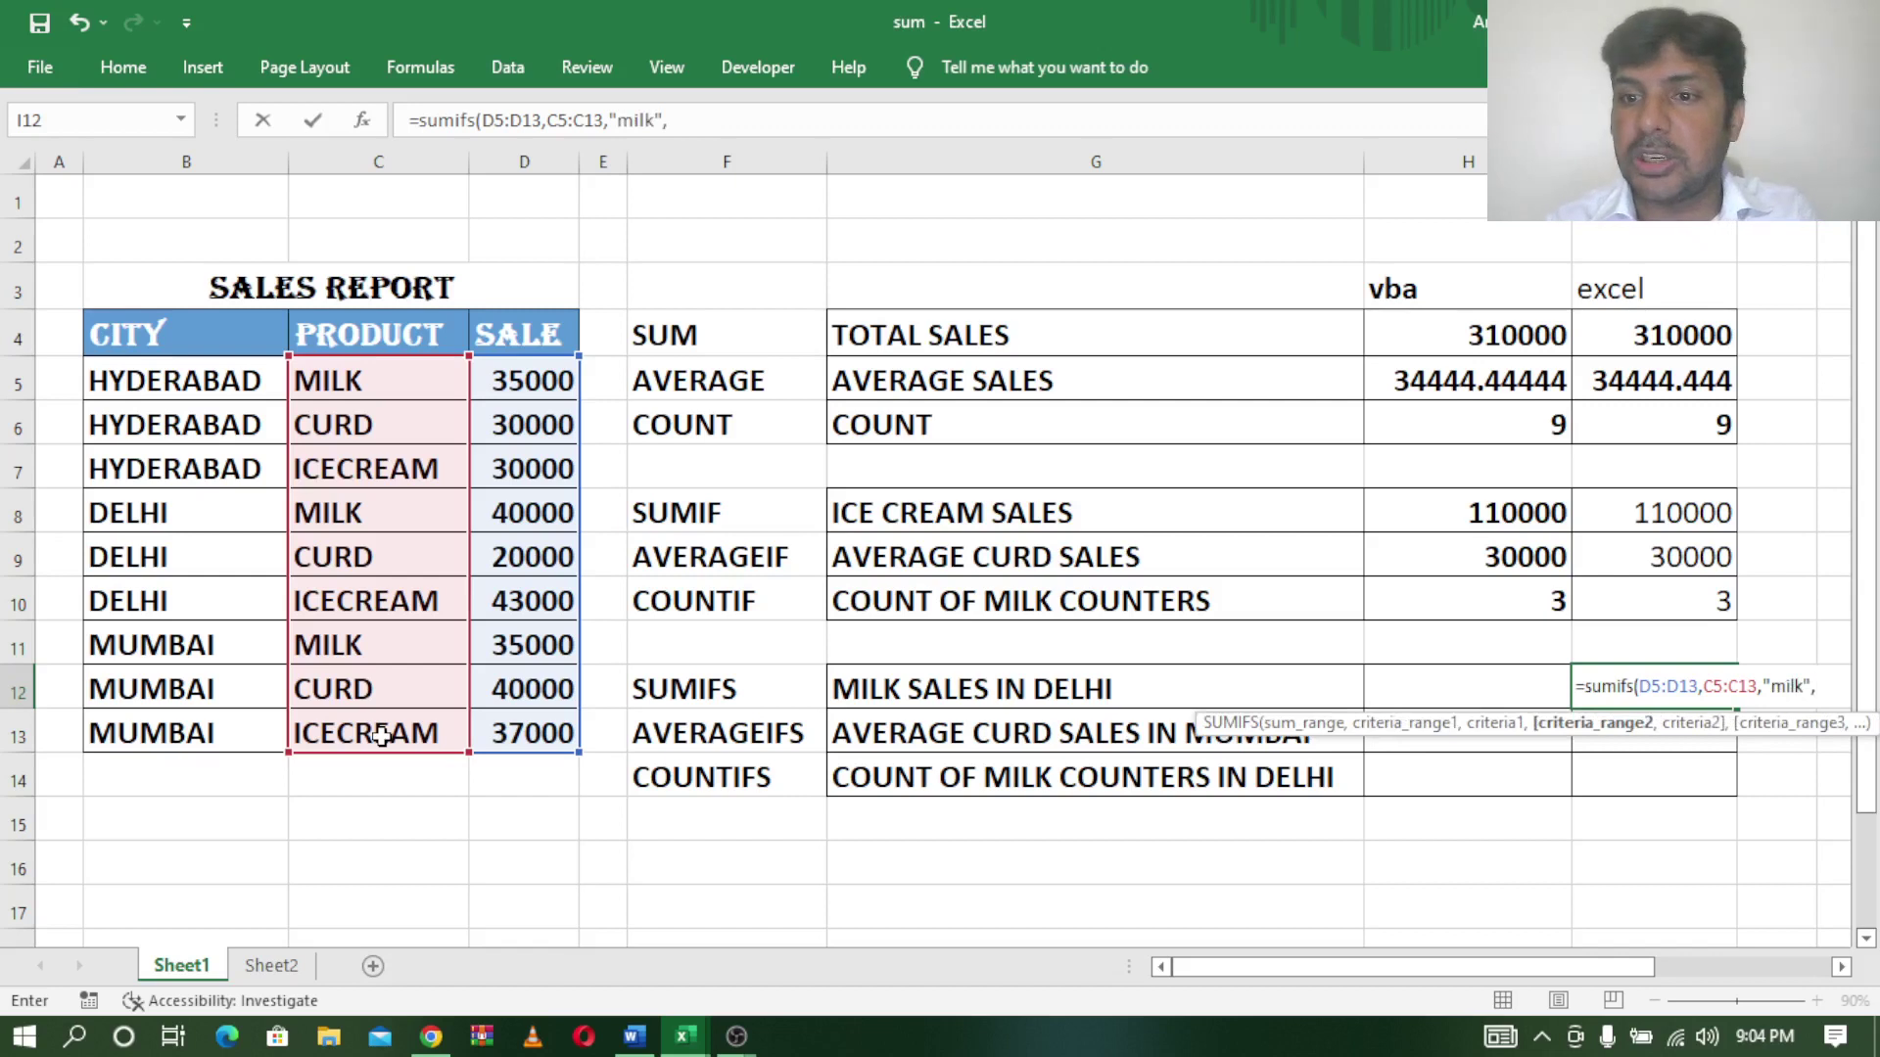
{"action": "left_click_drag", "start_coordinate": [189, 377], "coordinate": [208, 730]}
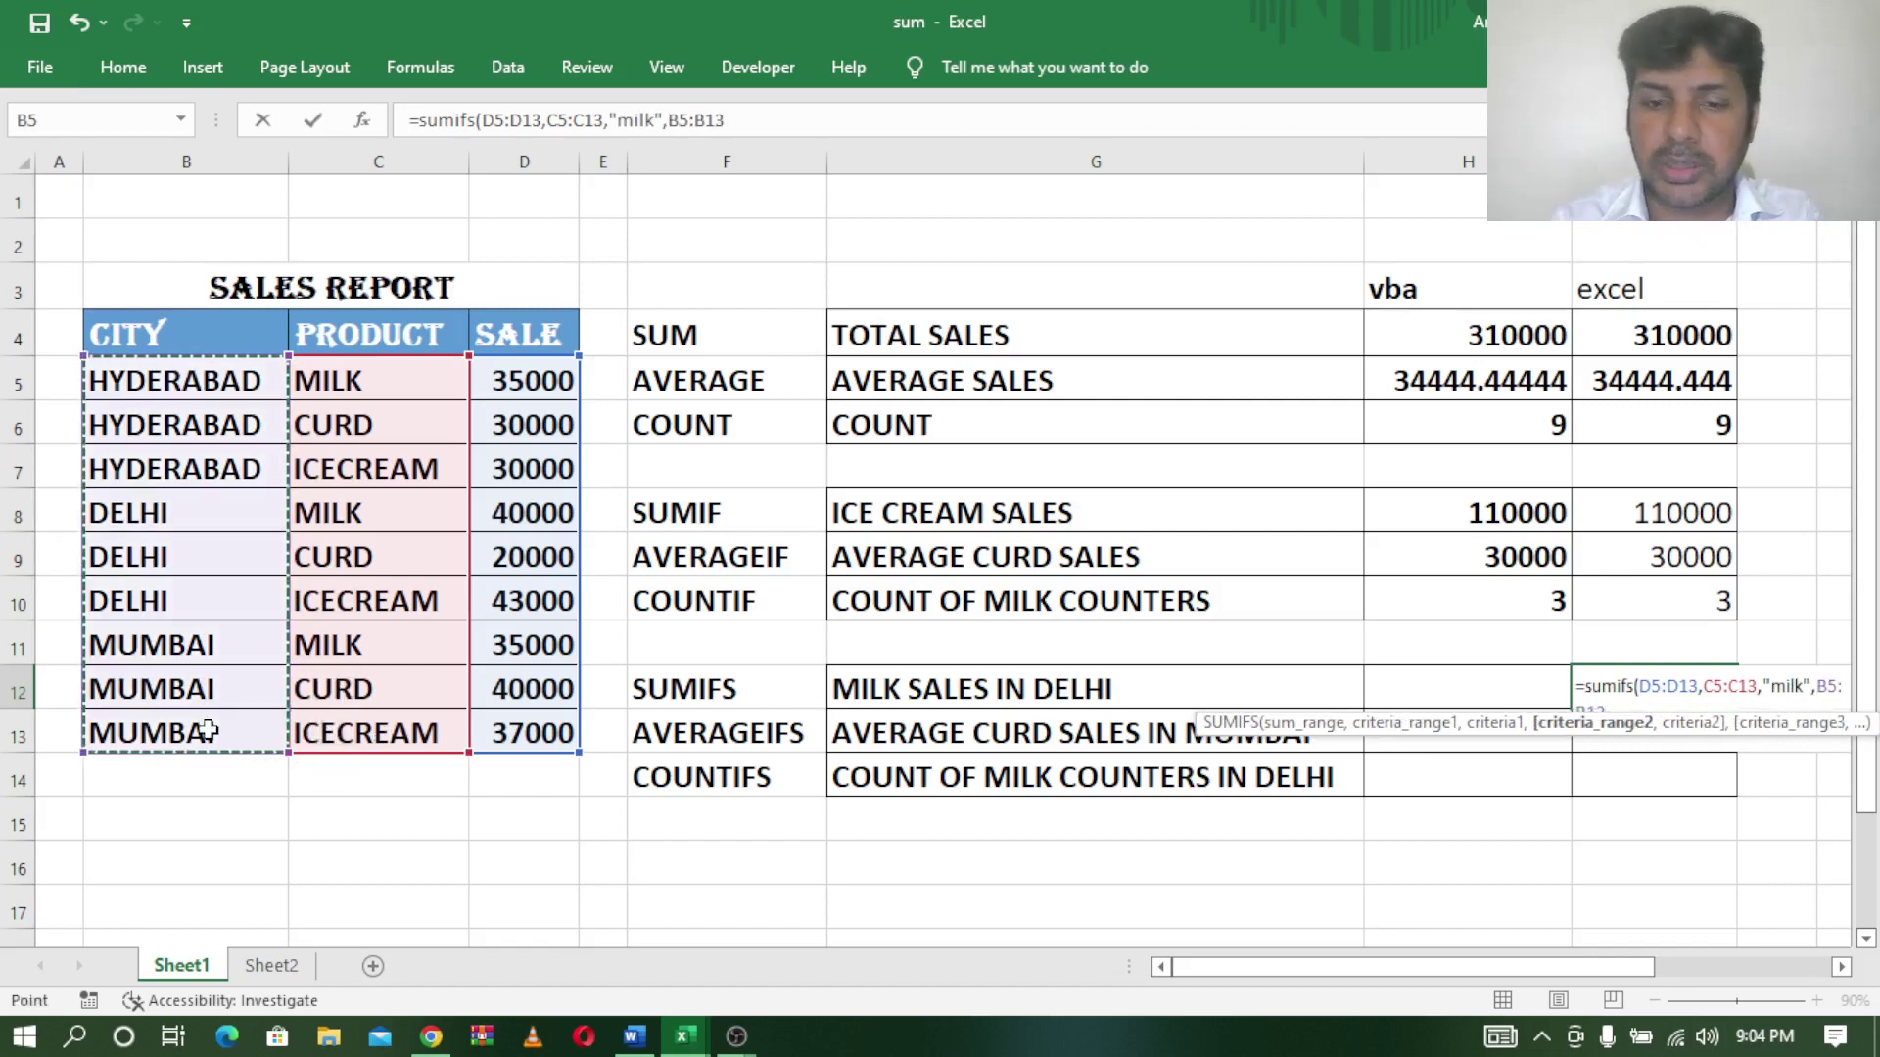
{"action": "type", "text": ",\"delhi"}
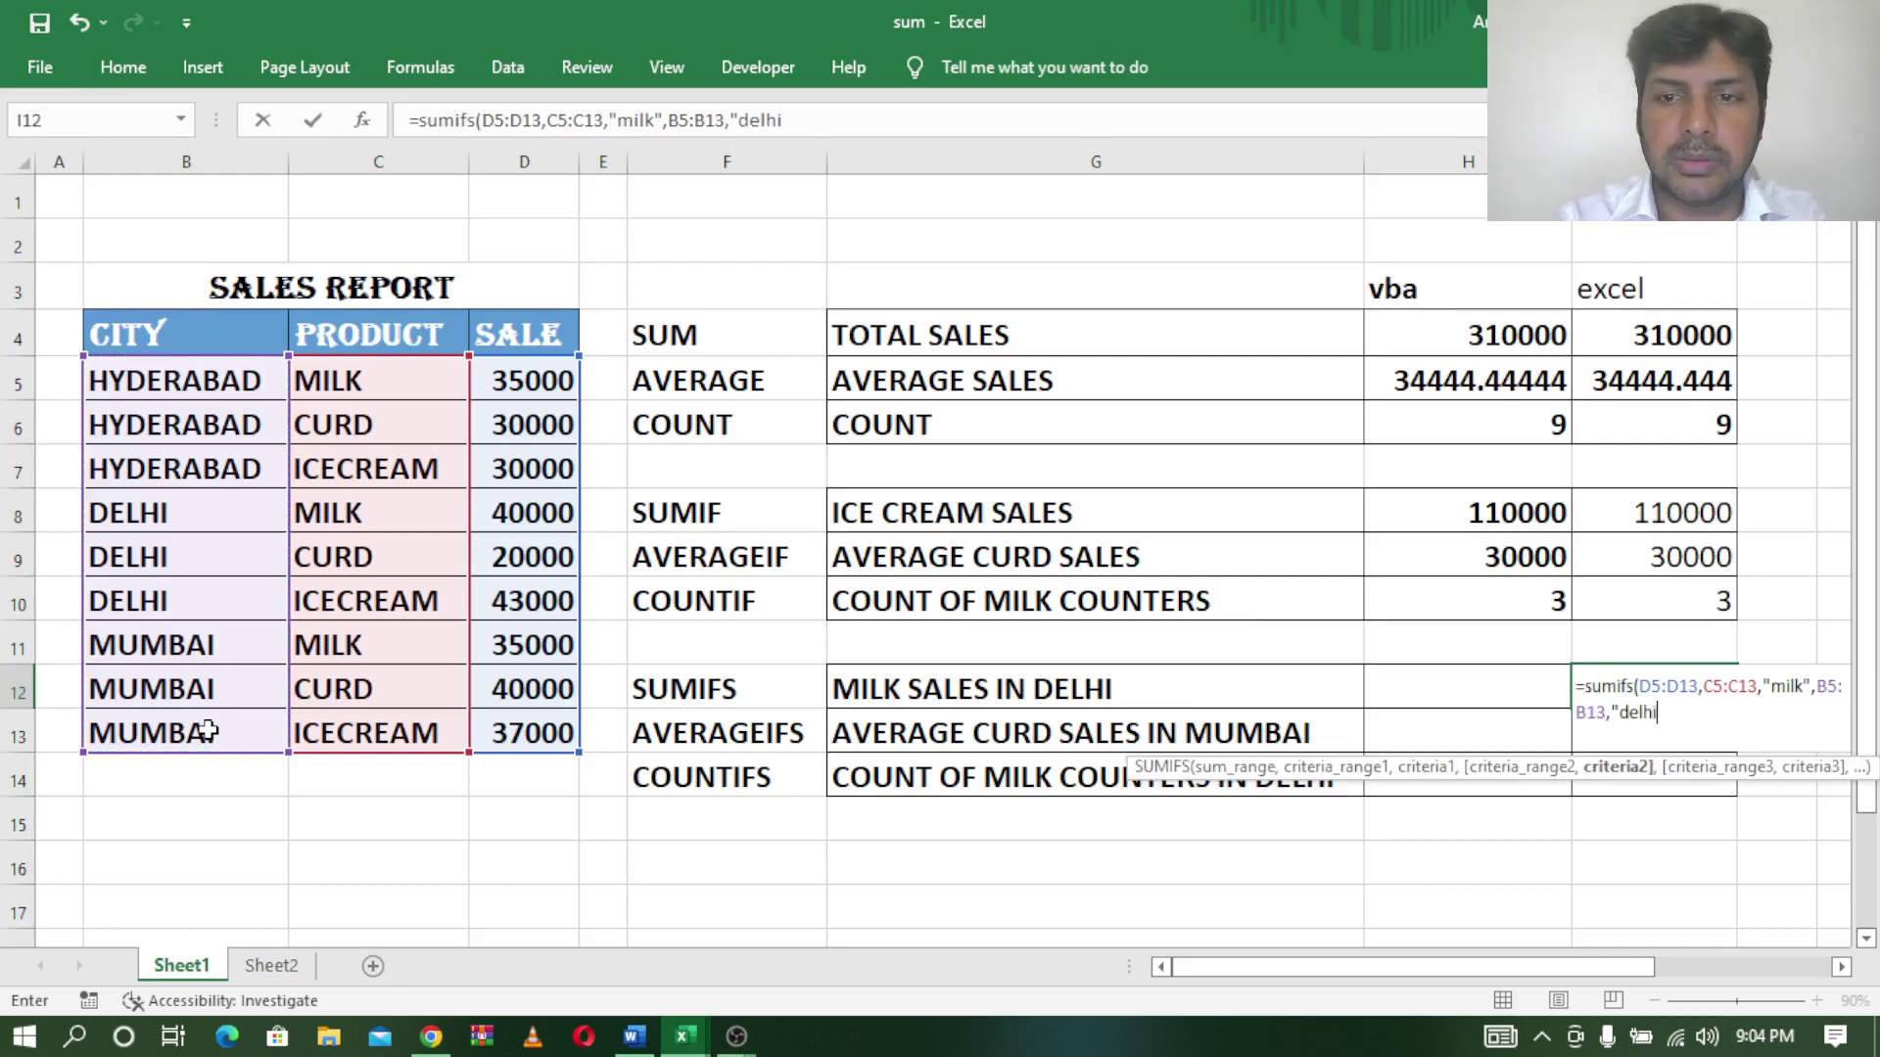
{"action": "type", "text": "\""}
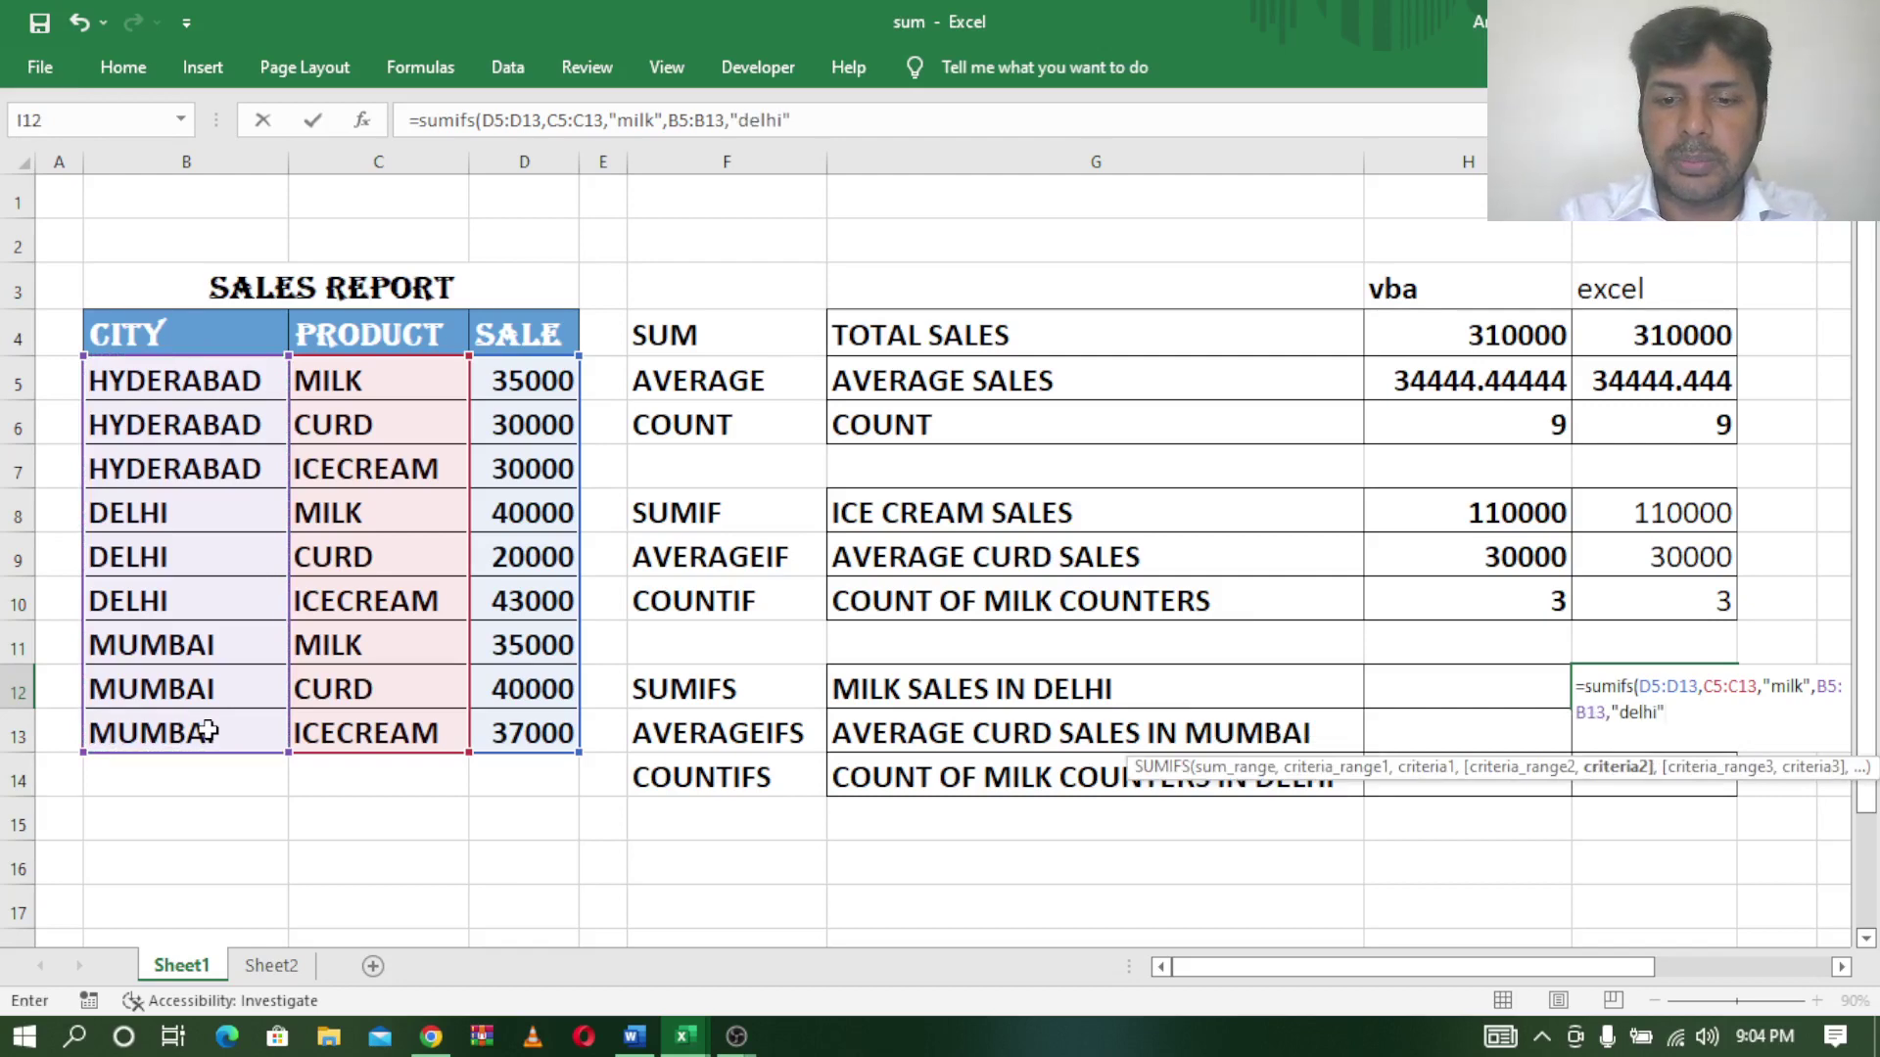
{"action": "key", "text": "Return"}
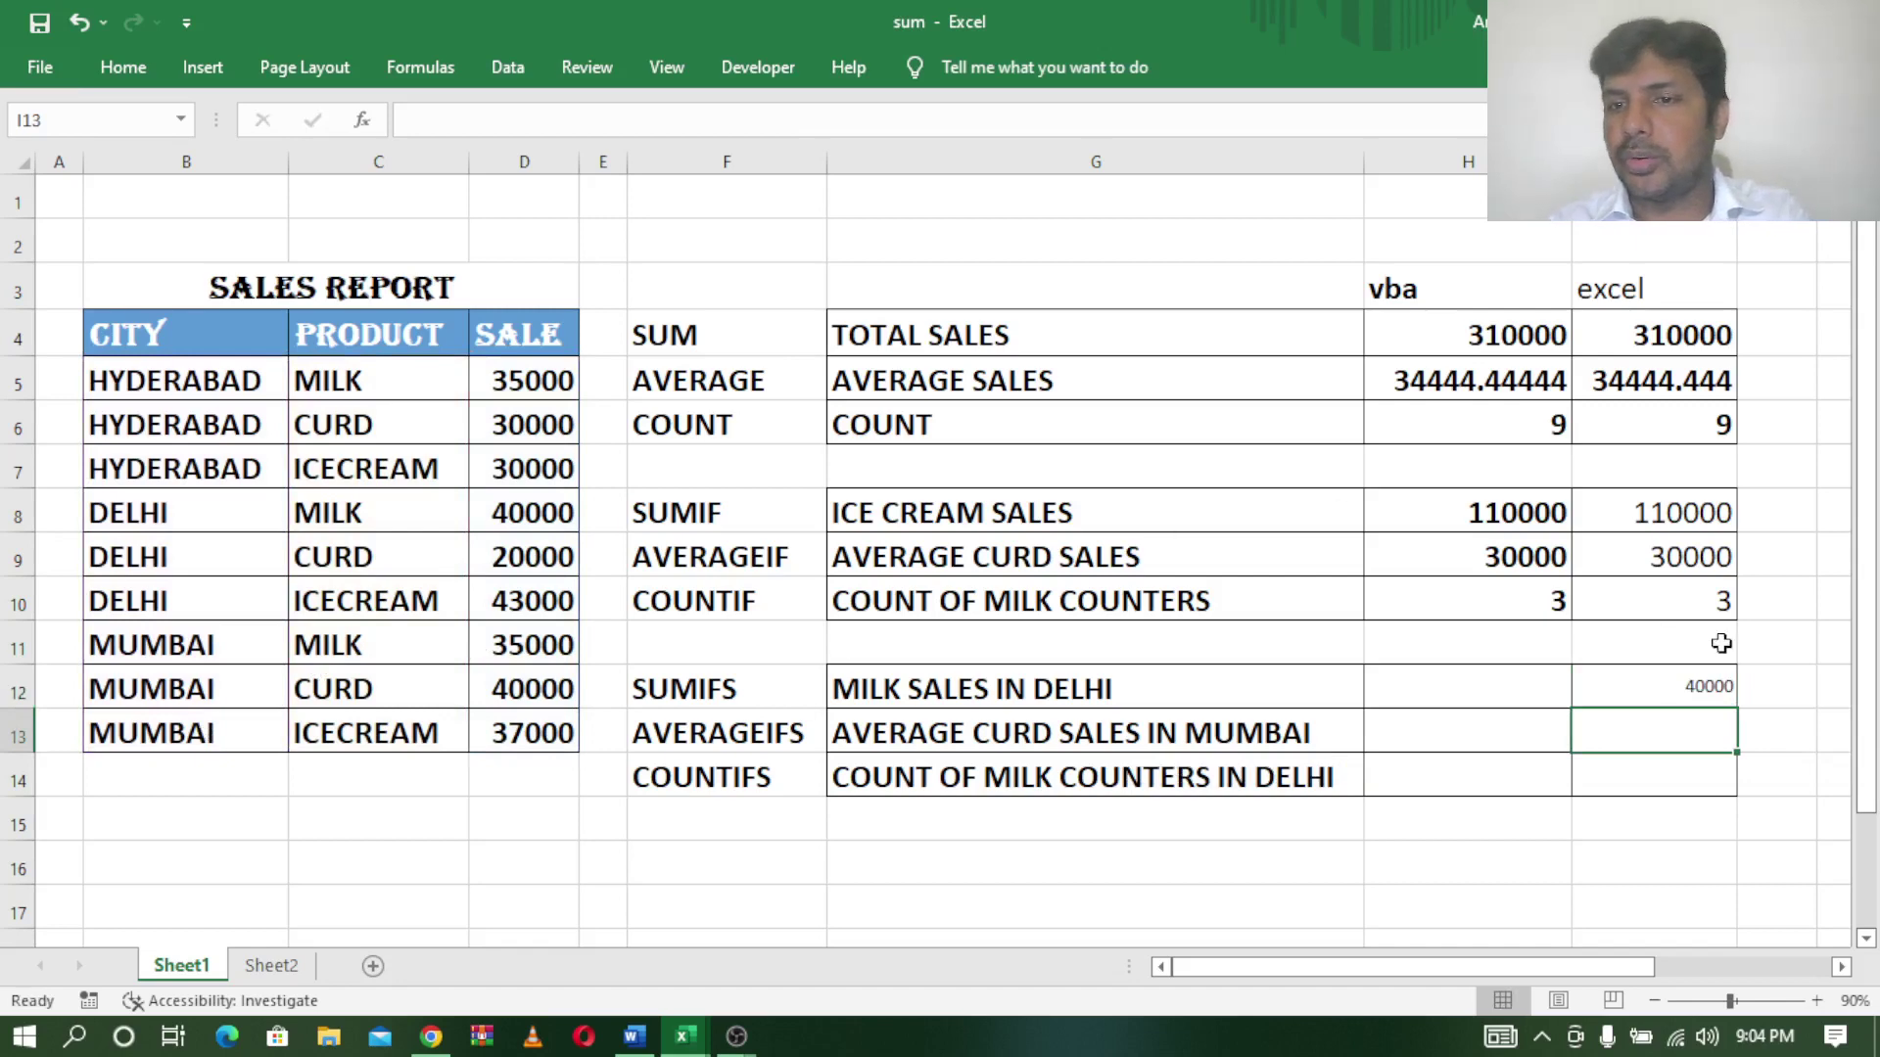
Copy the formatting of I4:I6 onto I12:I14 with Format Painter.
{"action": "left_click", "coordinate": [1669, 691]}
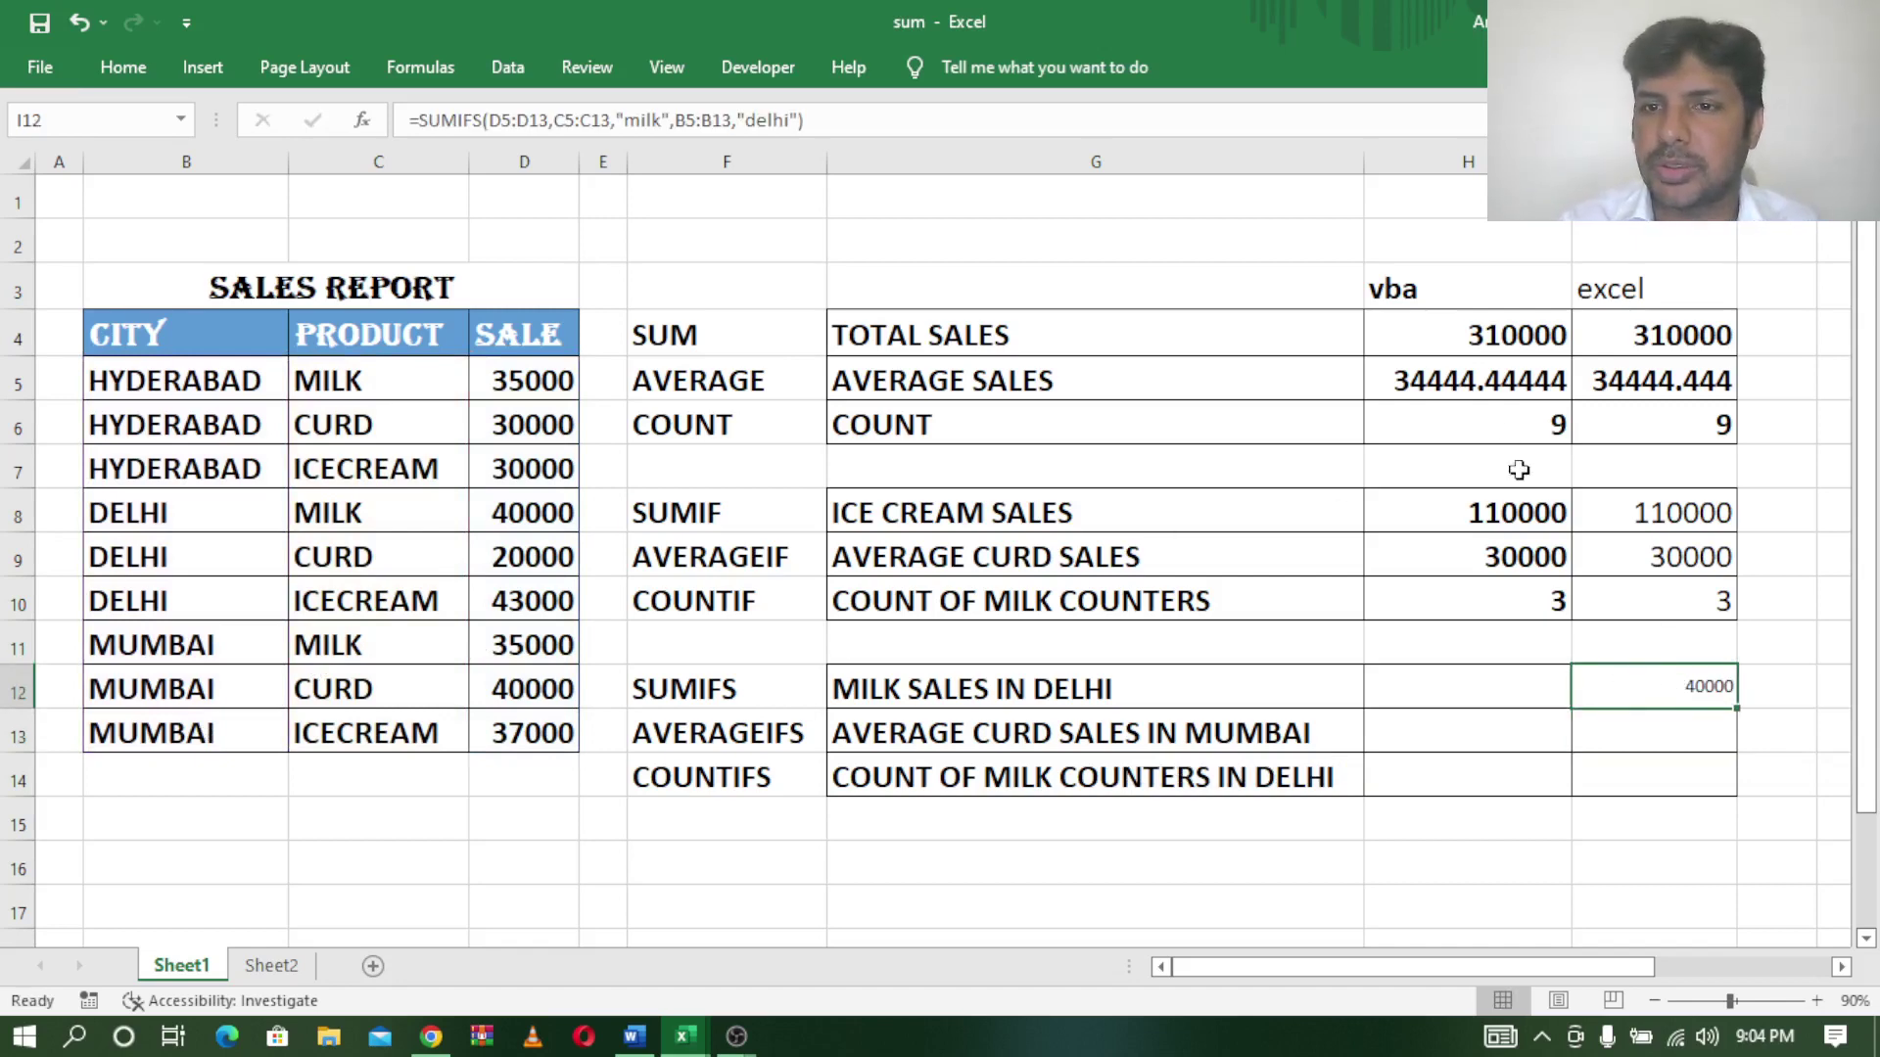
{"action": "left_click_drag", "start_coordinate": [1686, 343], "coordinate": [1675, 428]}
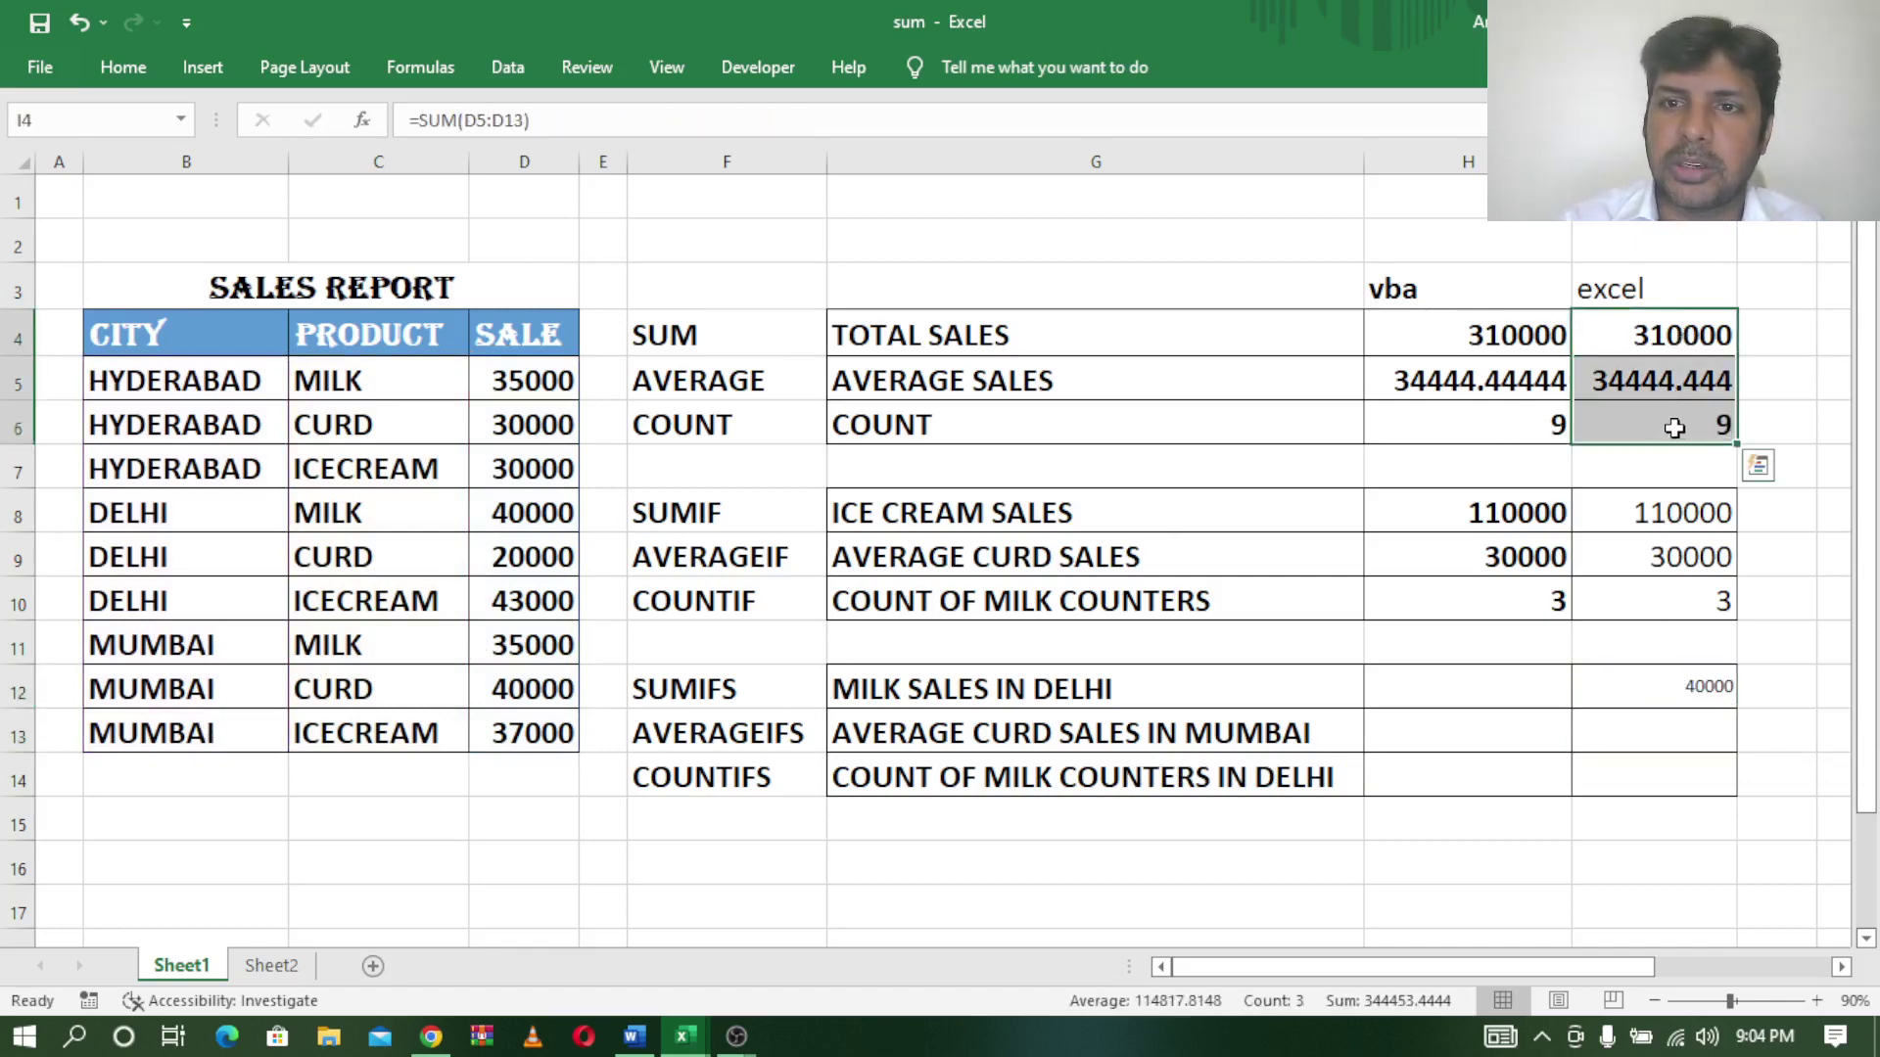
{"action": "left_click", "coordinate": [124, 66]}
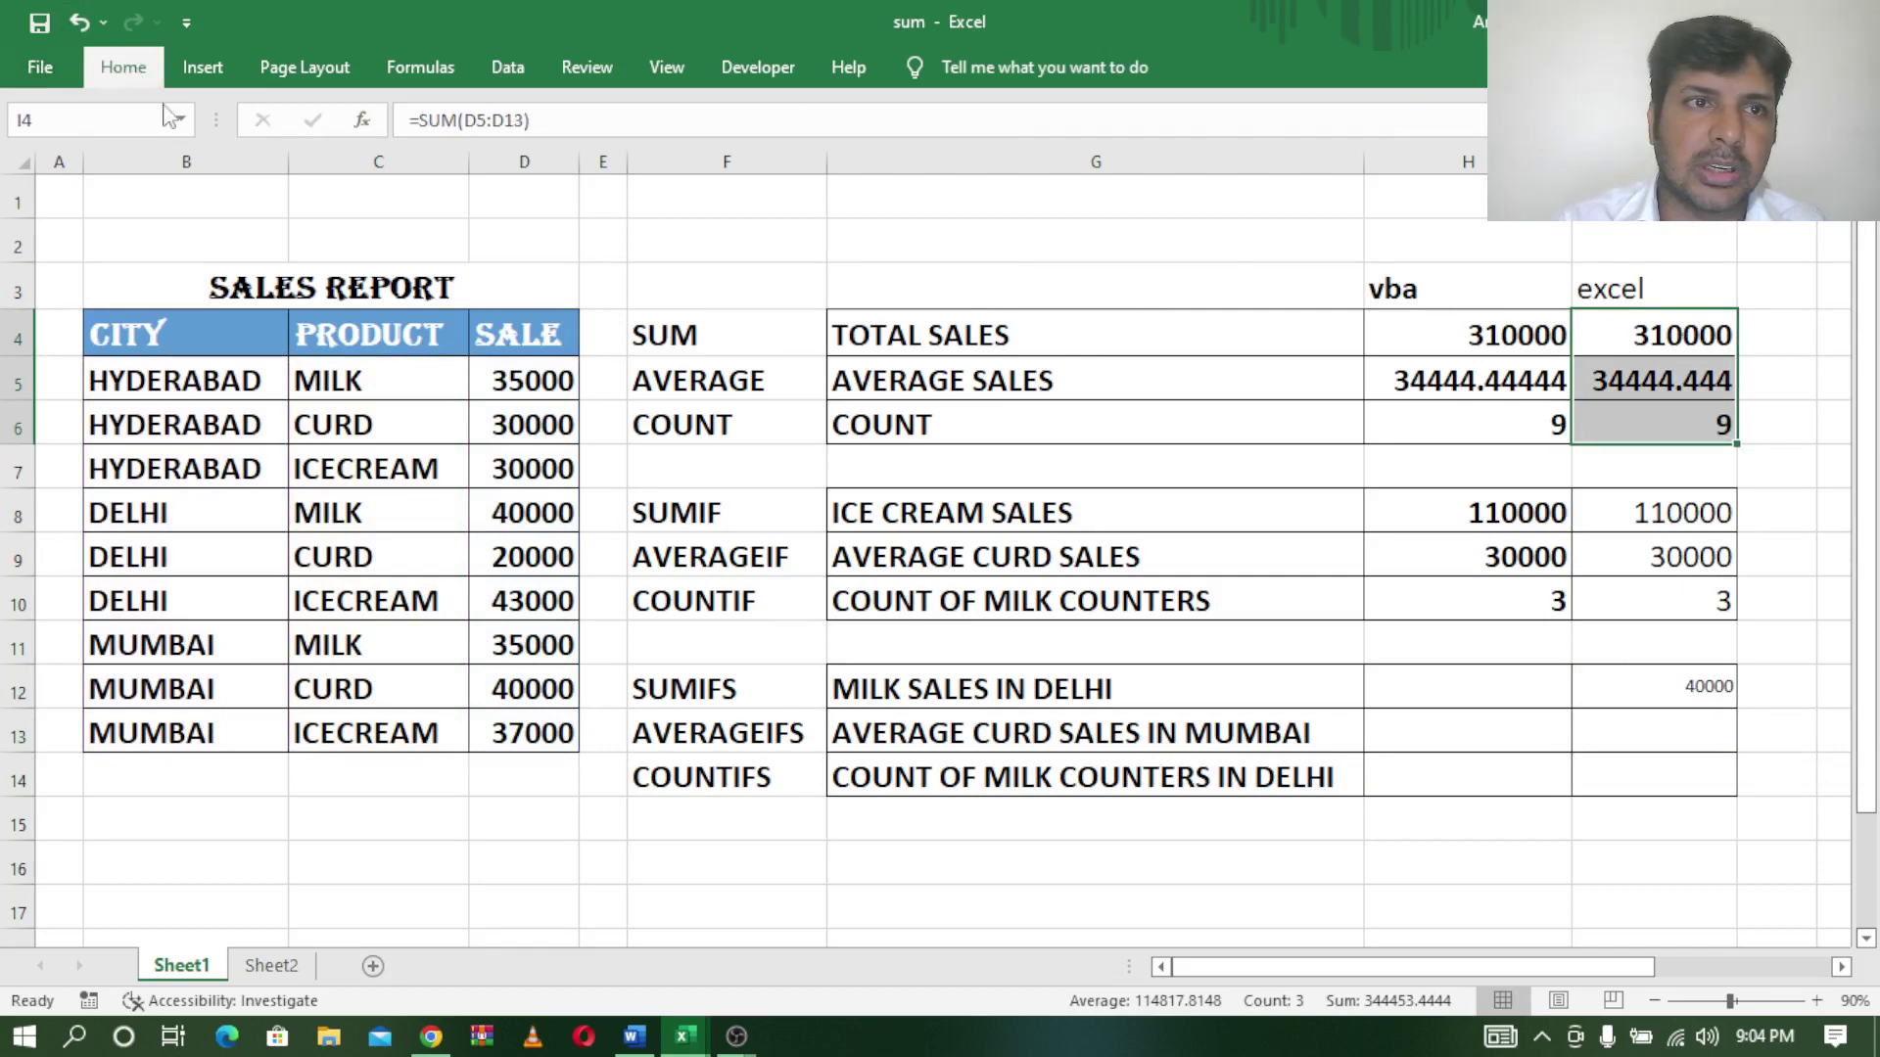
{"action": "left_click", "coordinate": [85, 169]}
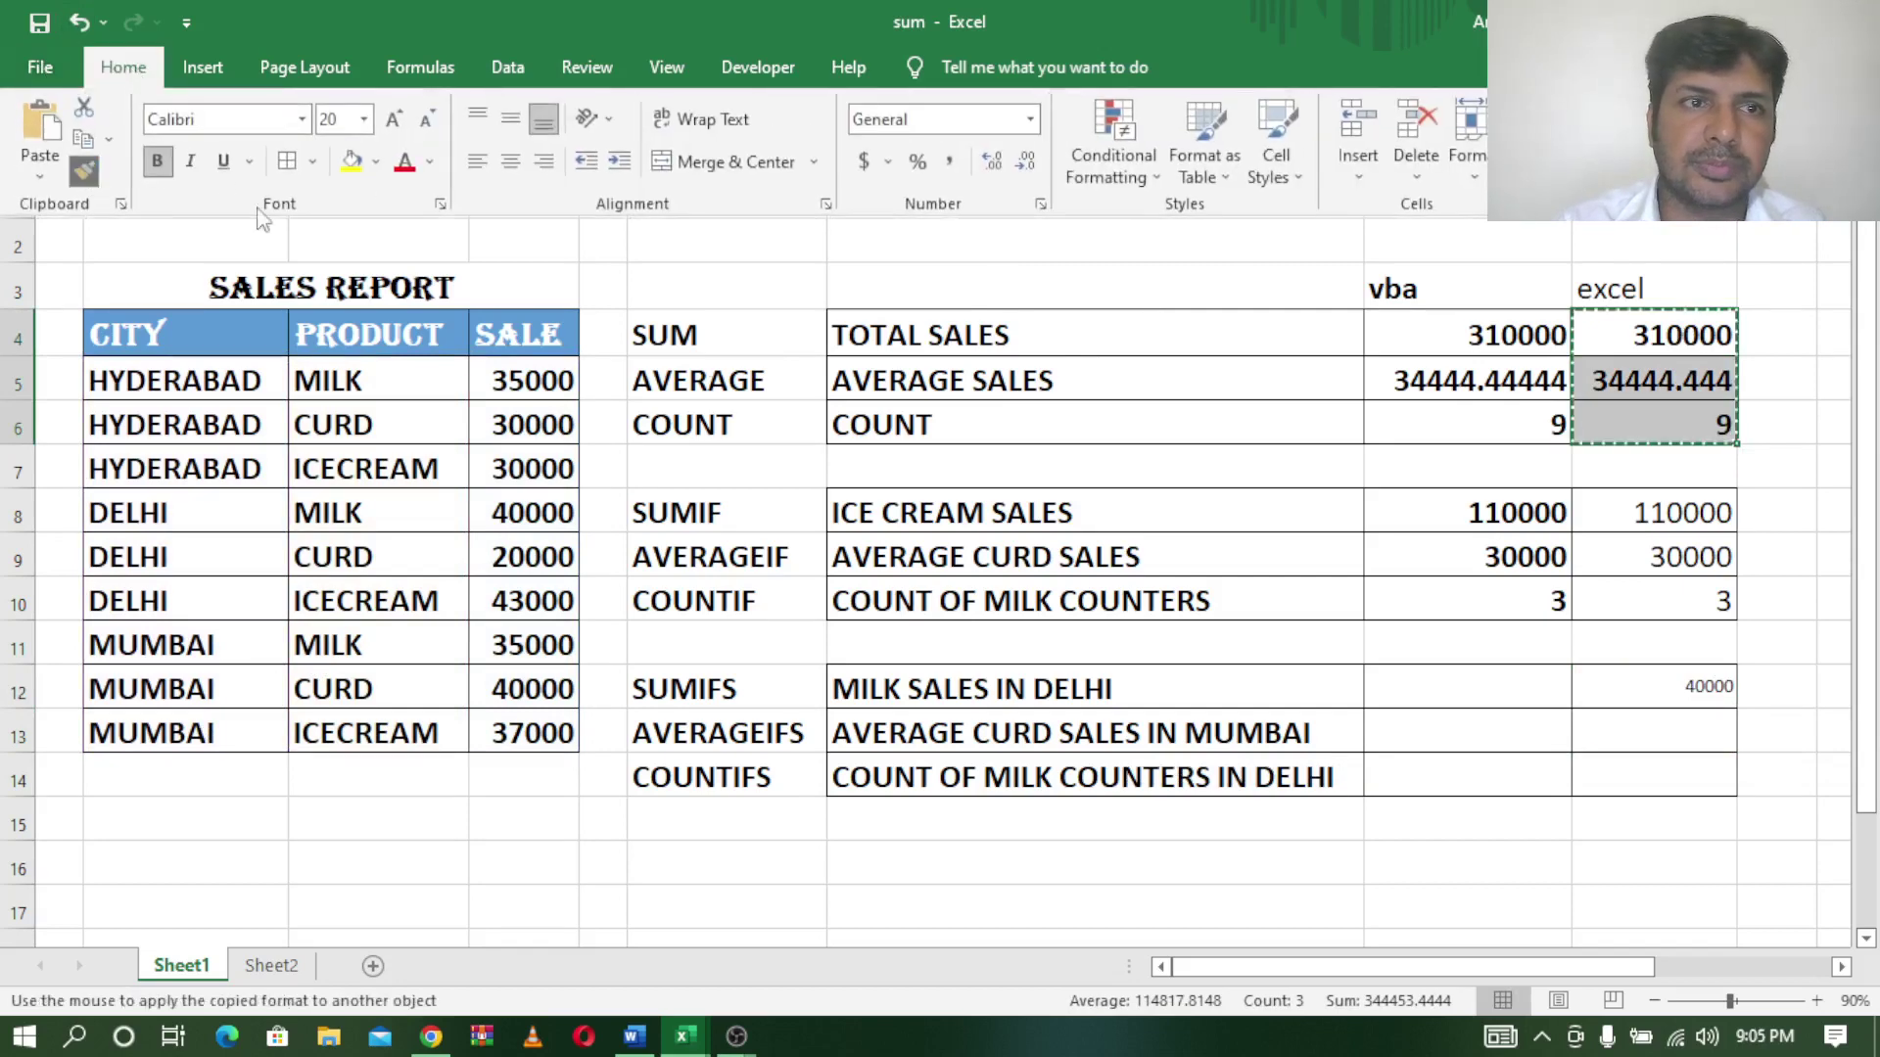
{"action": "left_click_drag", "start_coordinate": [1687, 686], "coordinate": [1674, 779]}
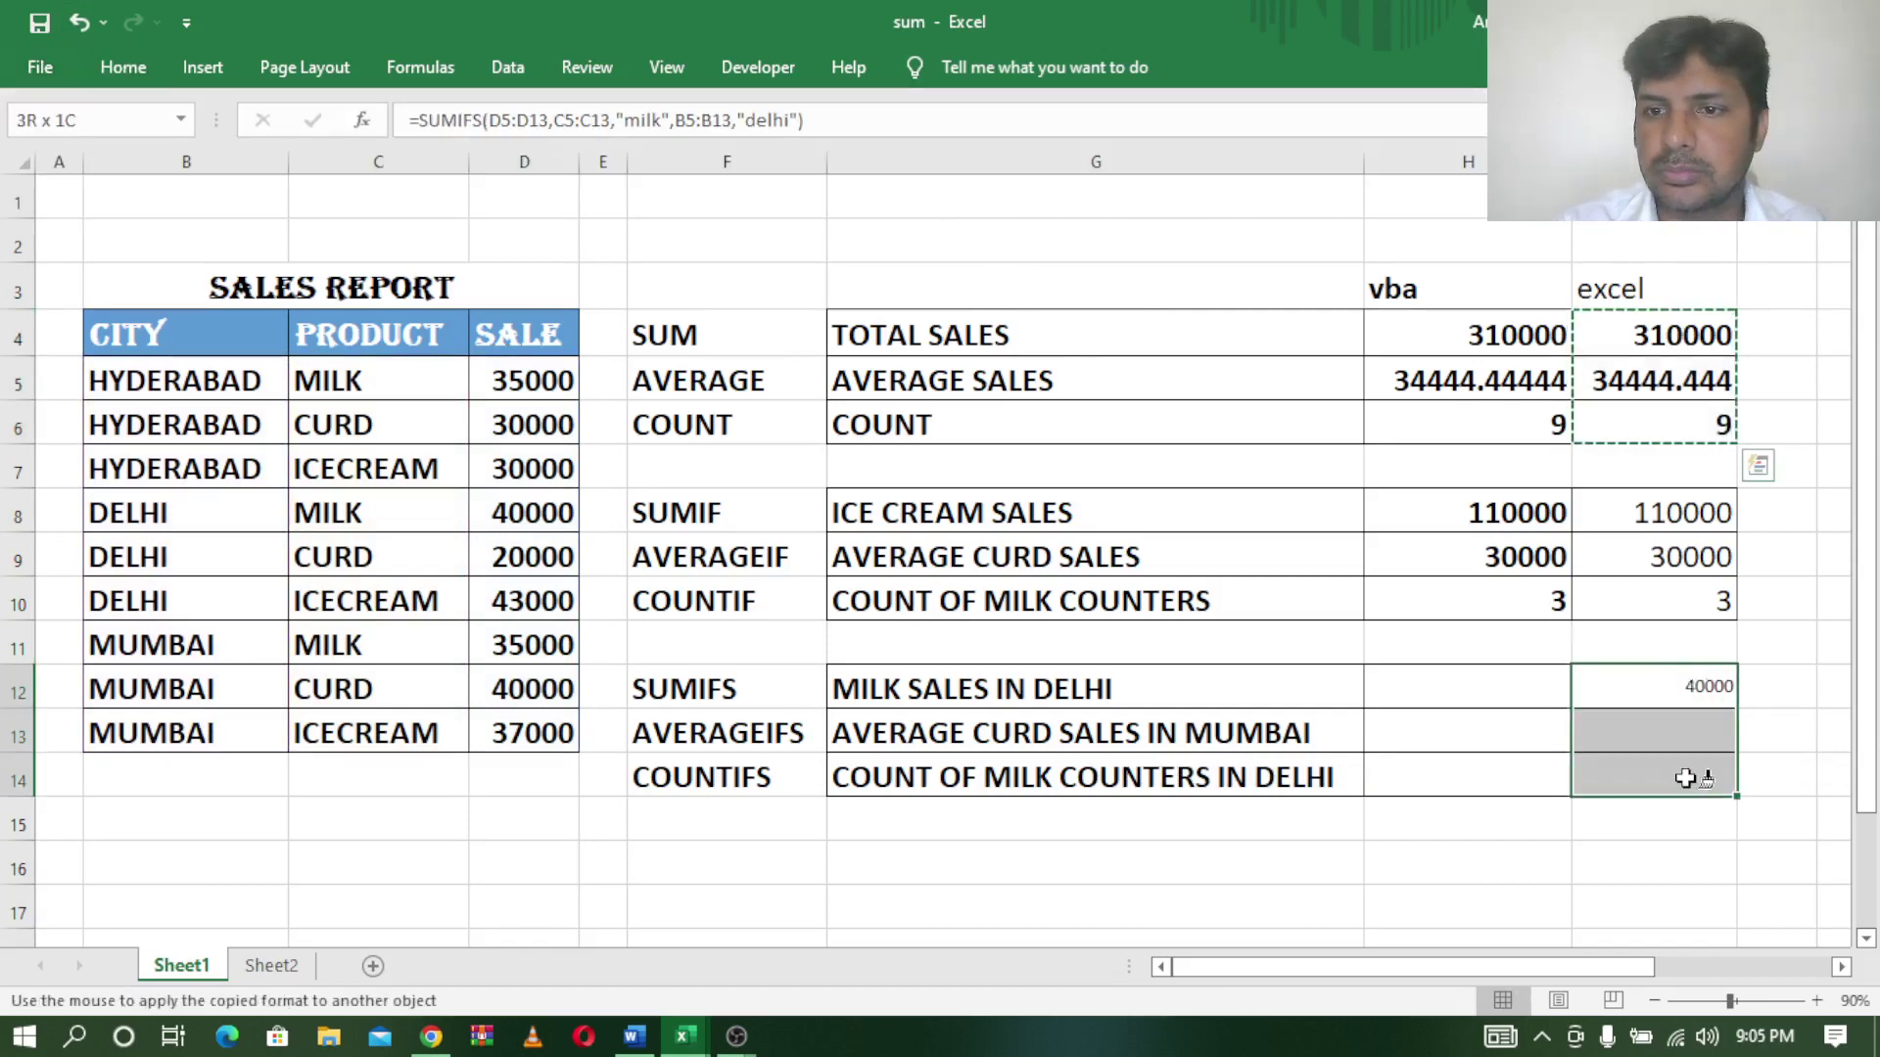
{"action": "left_click", "coordinate": [1666, 694]}
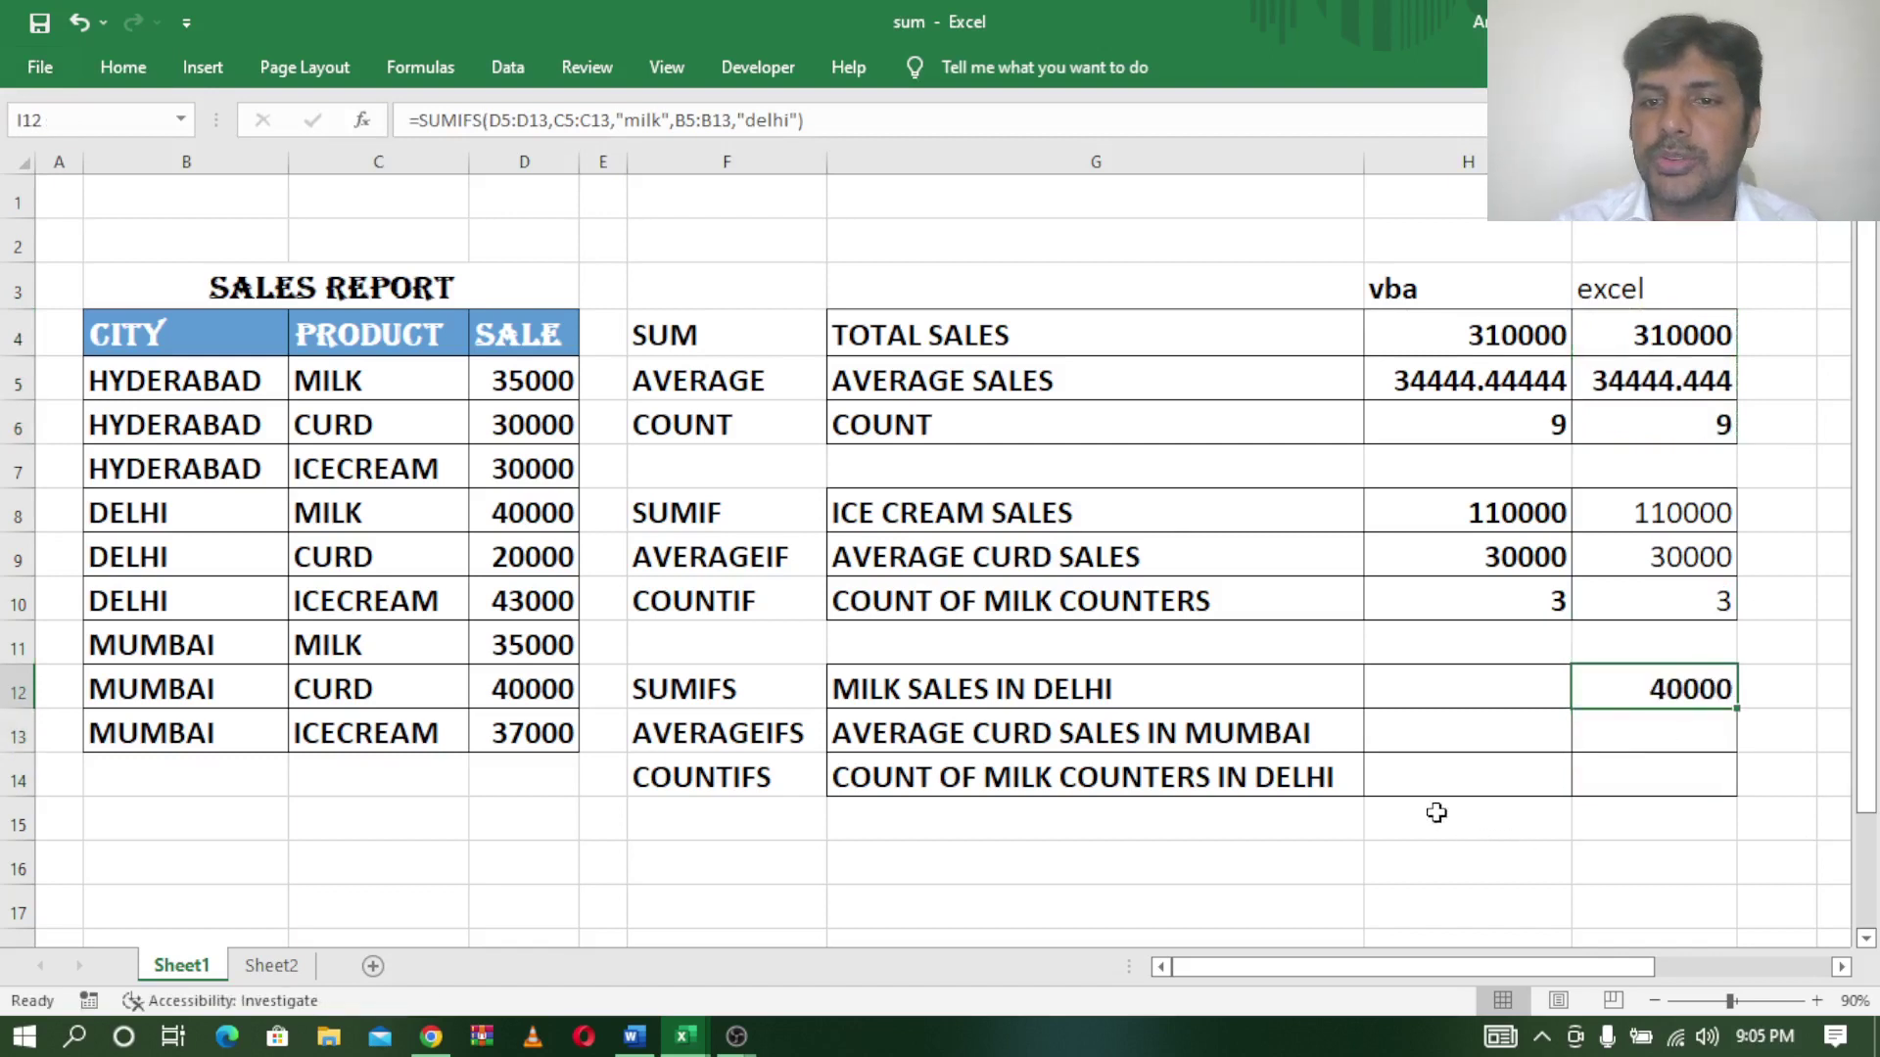
{"action": "left_click", "coordinate": [1615, 721]}
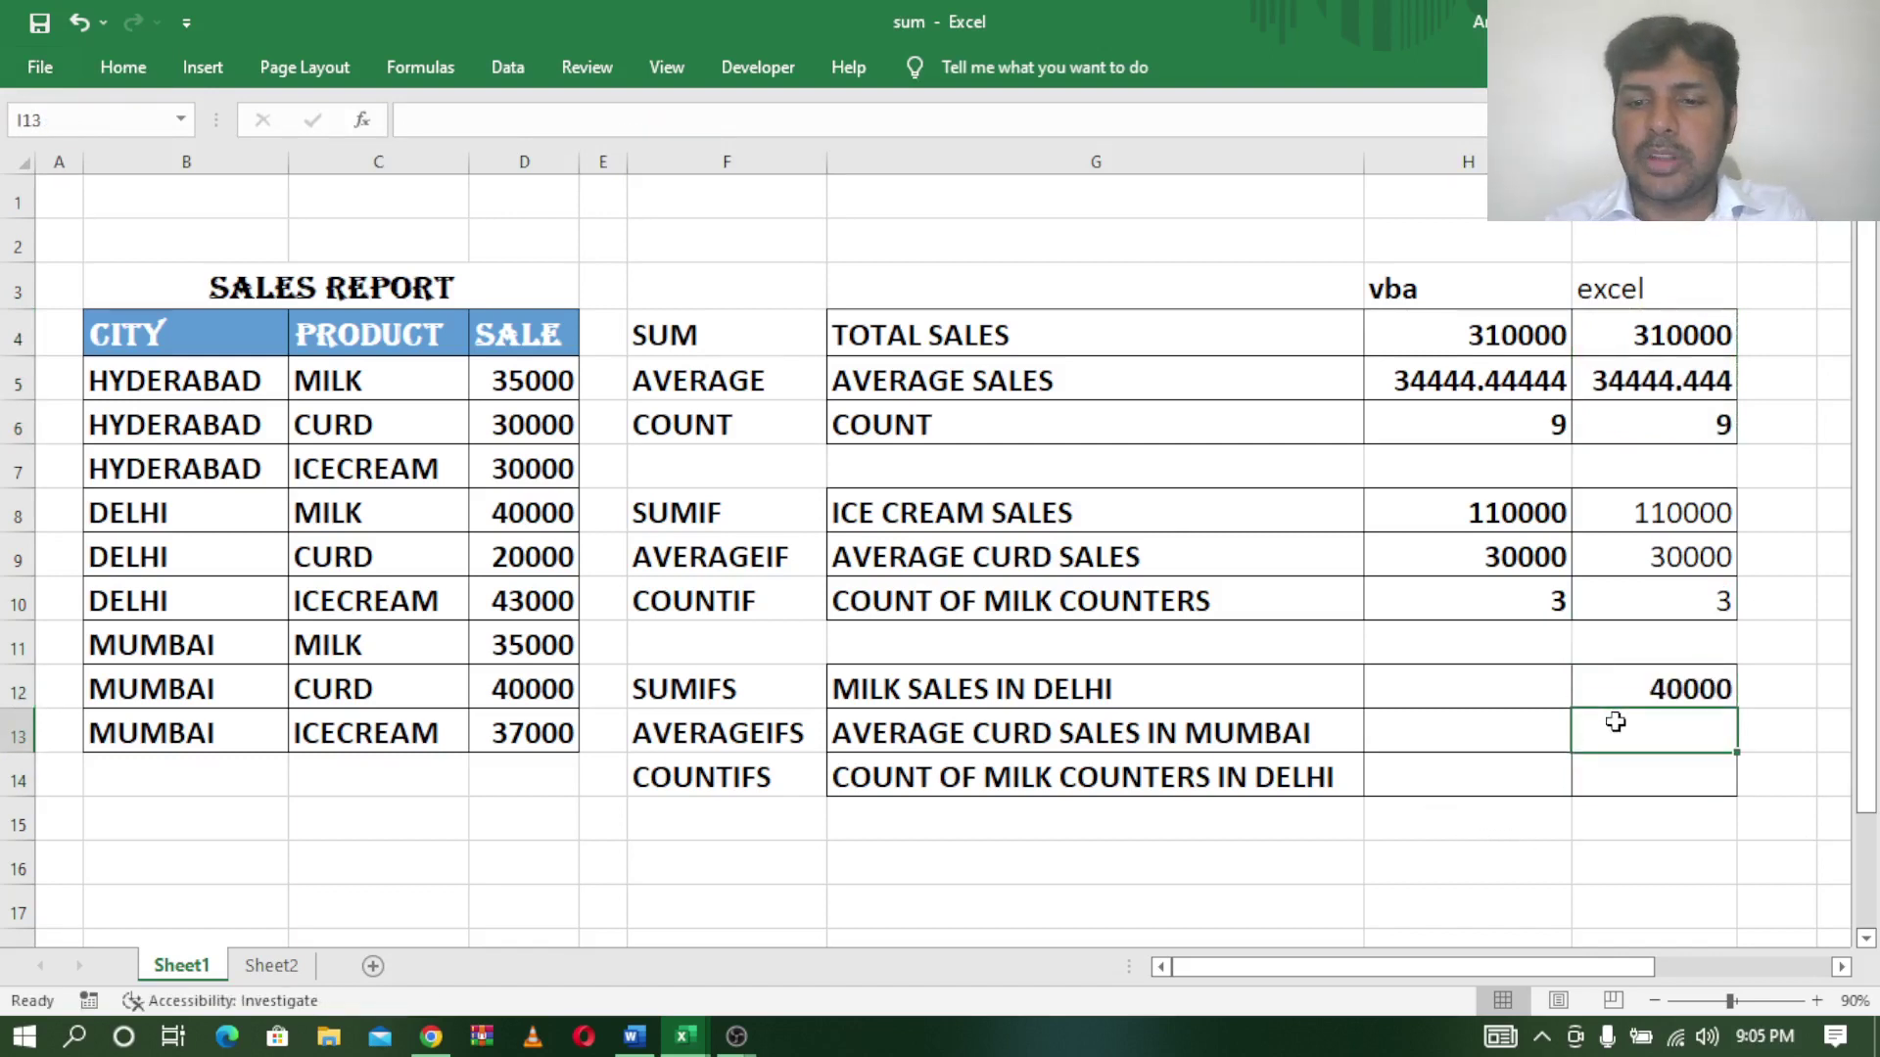
Enter =AVERAGEIFS(D5:D13,C5:C13,"curd",B5:B13,"mumbai") in I13.
{"action": "type", "text": "=a"}
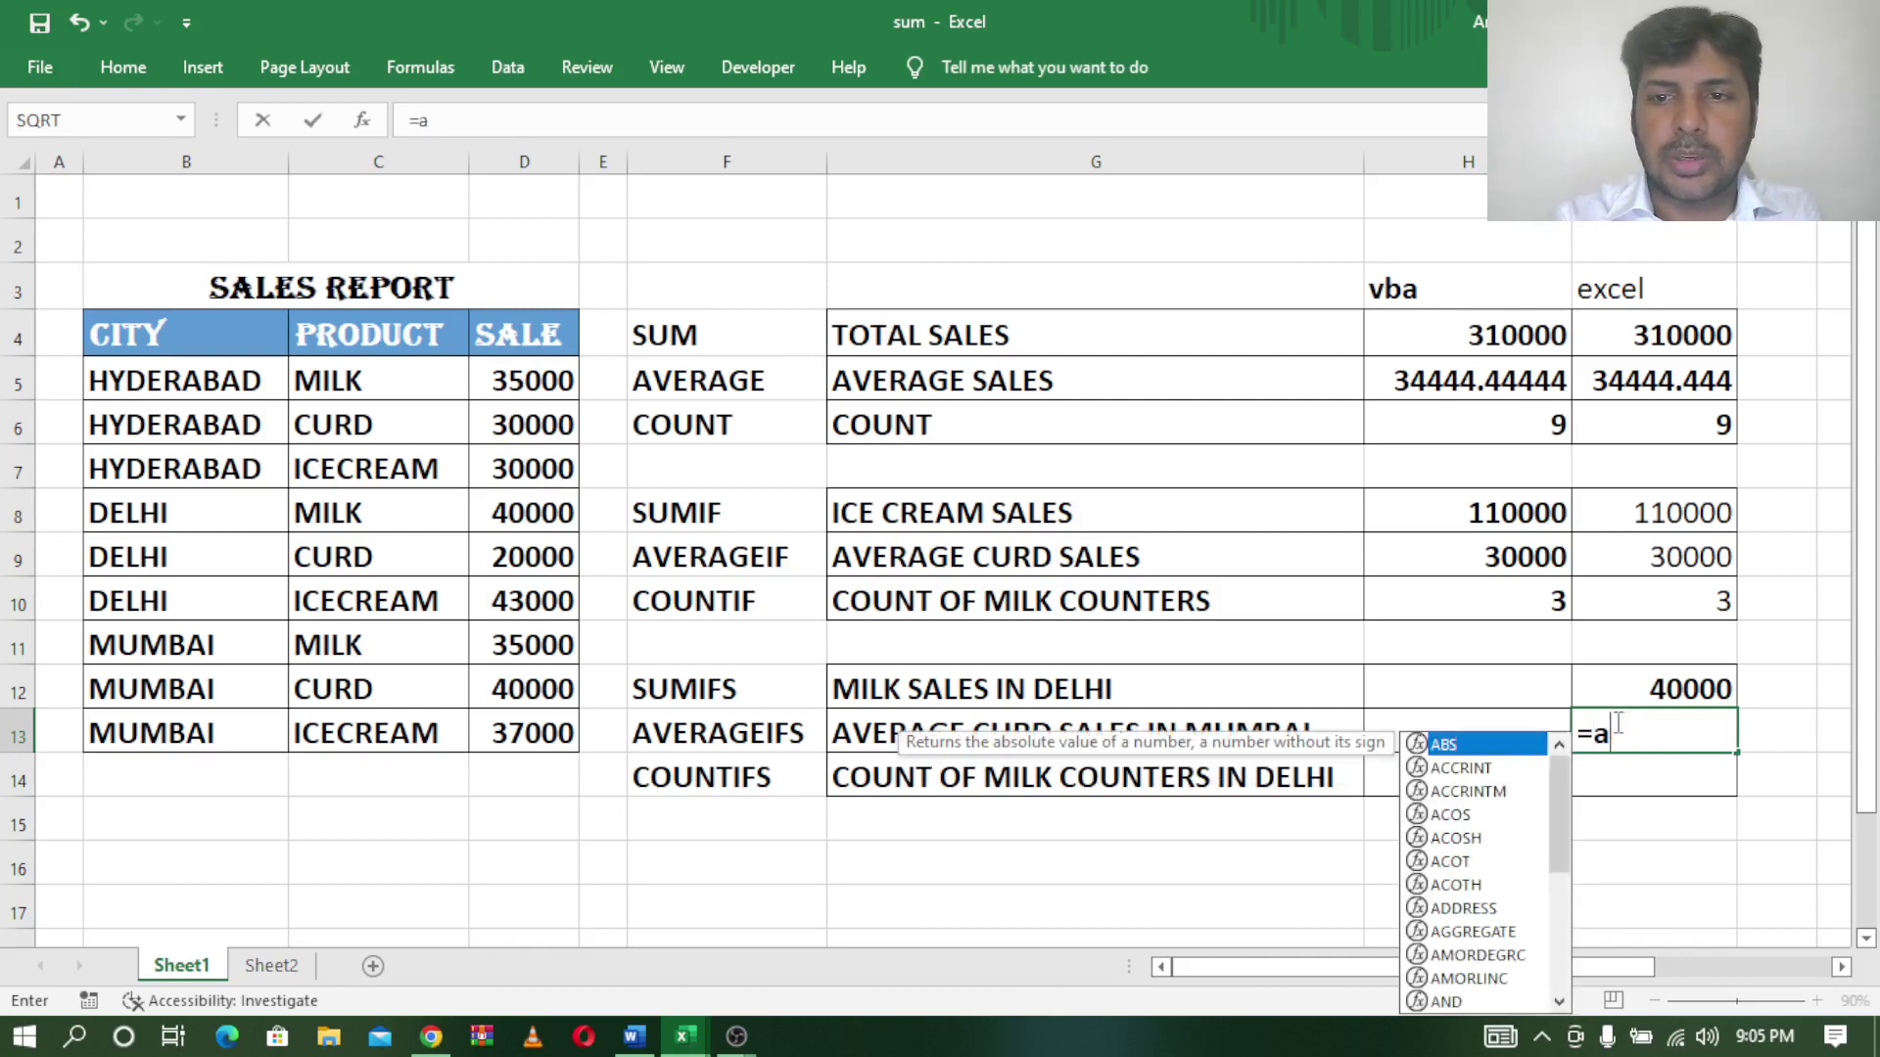
{"action": "type", "text": "ver"}
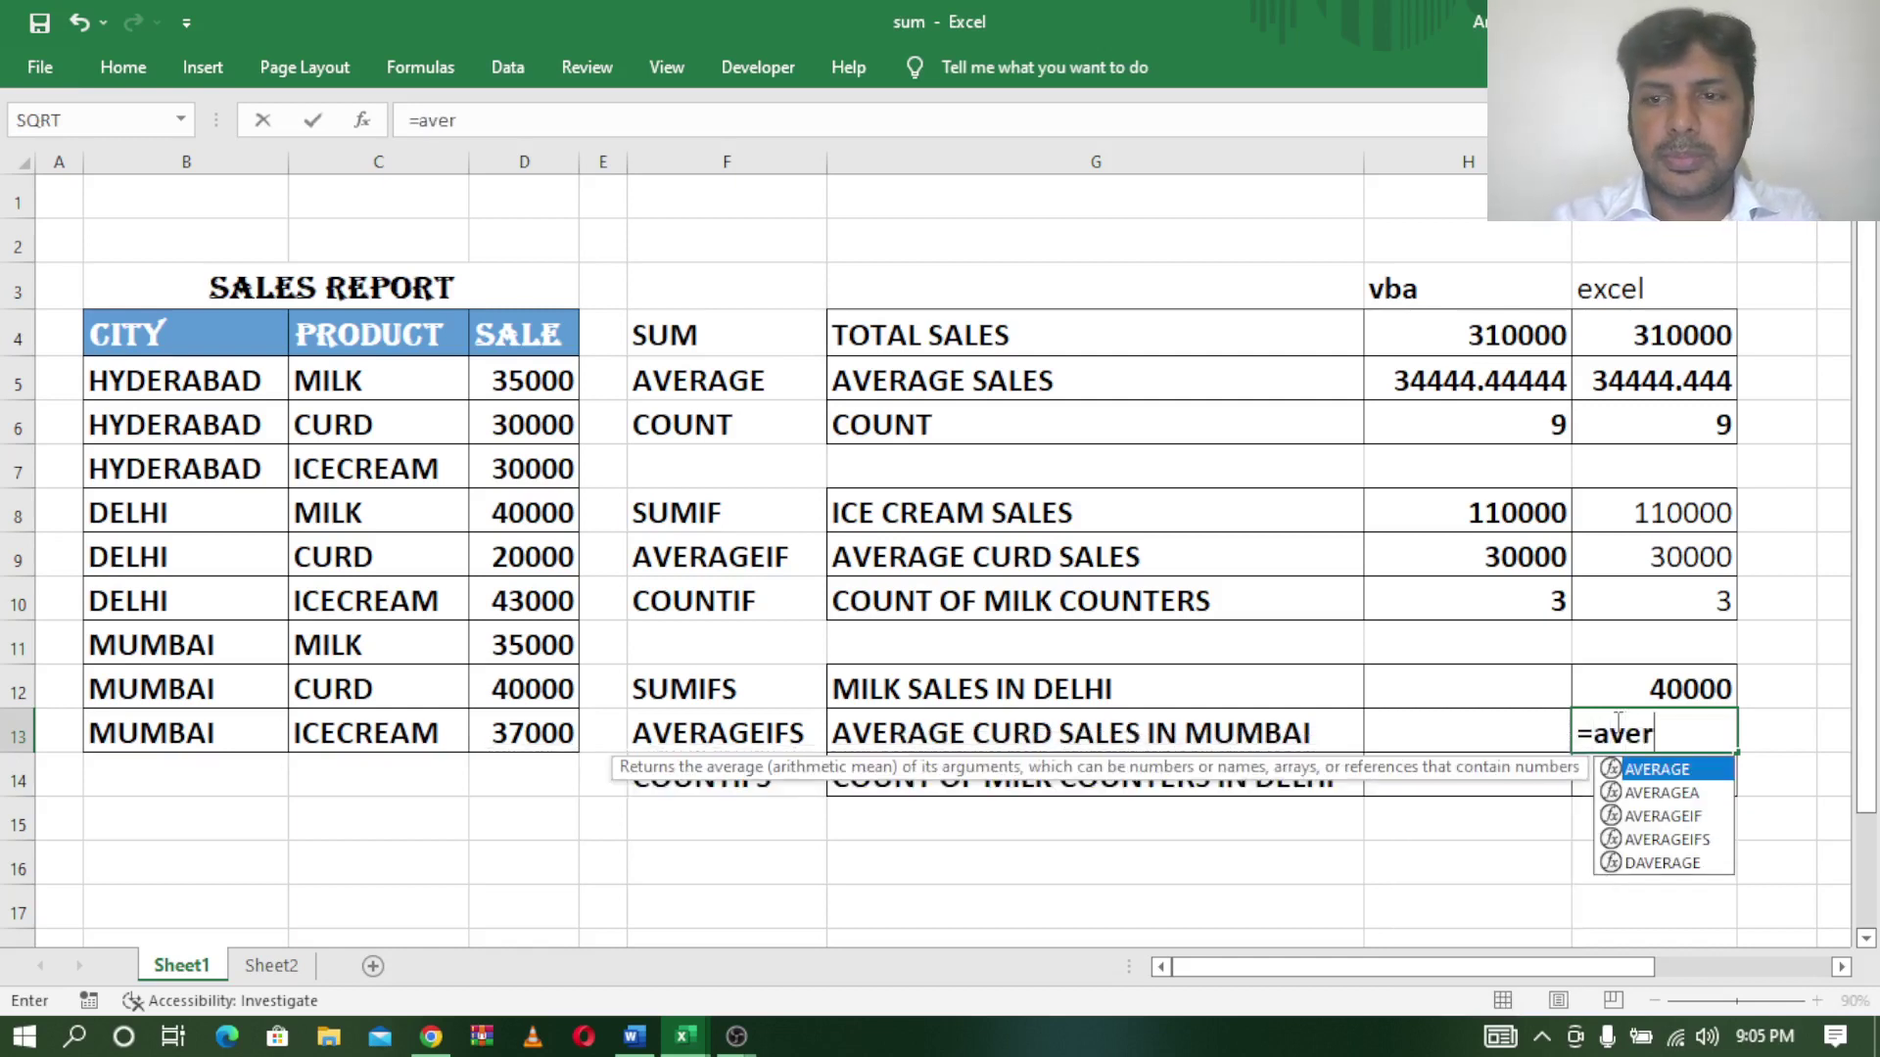
{"action": "type", "text": "age"}
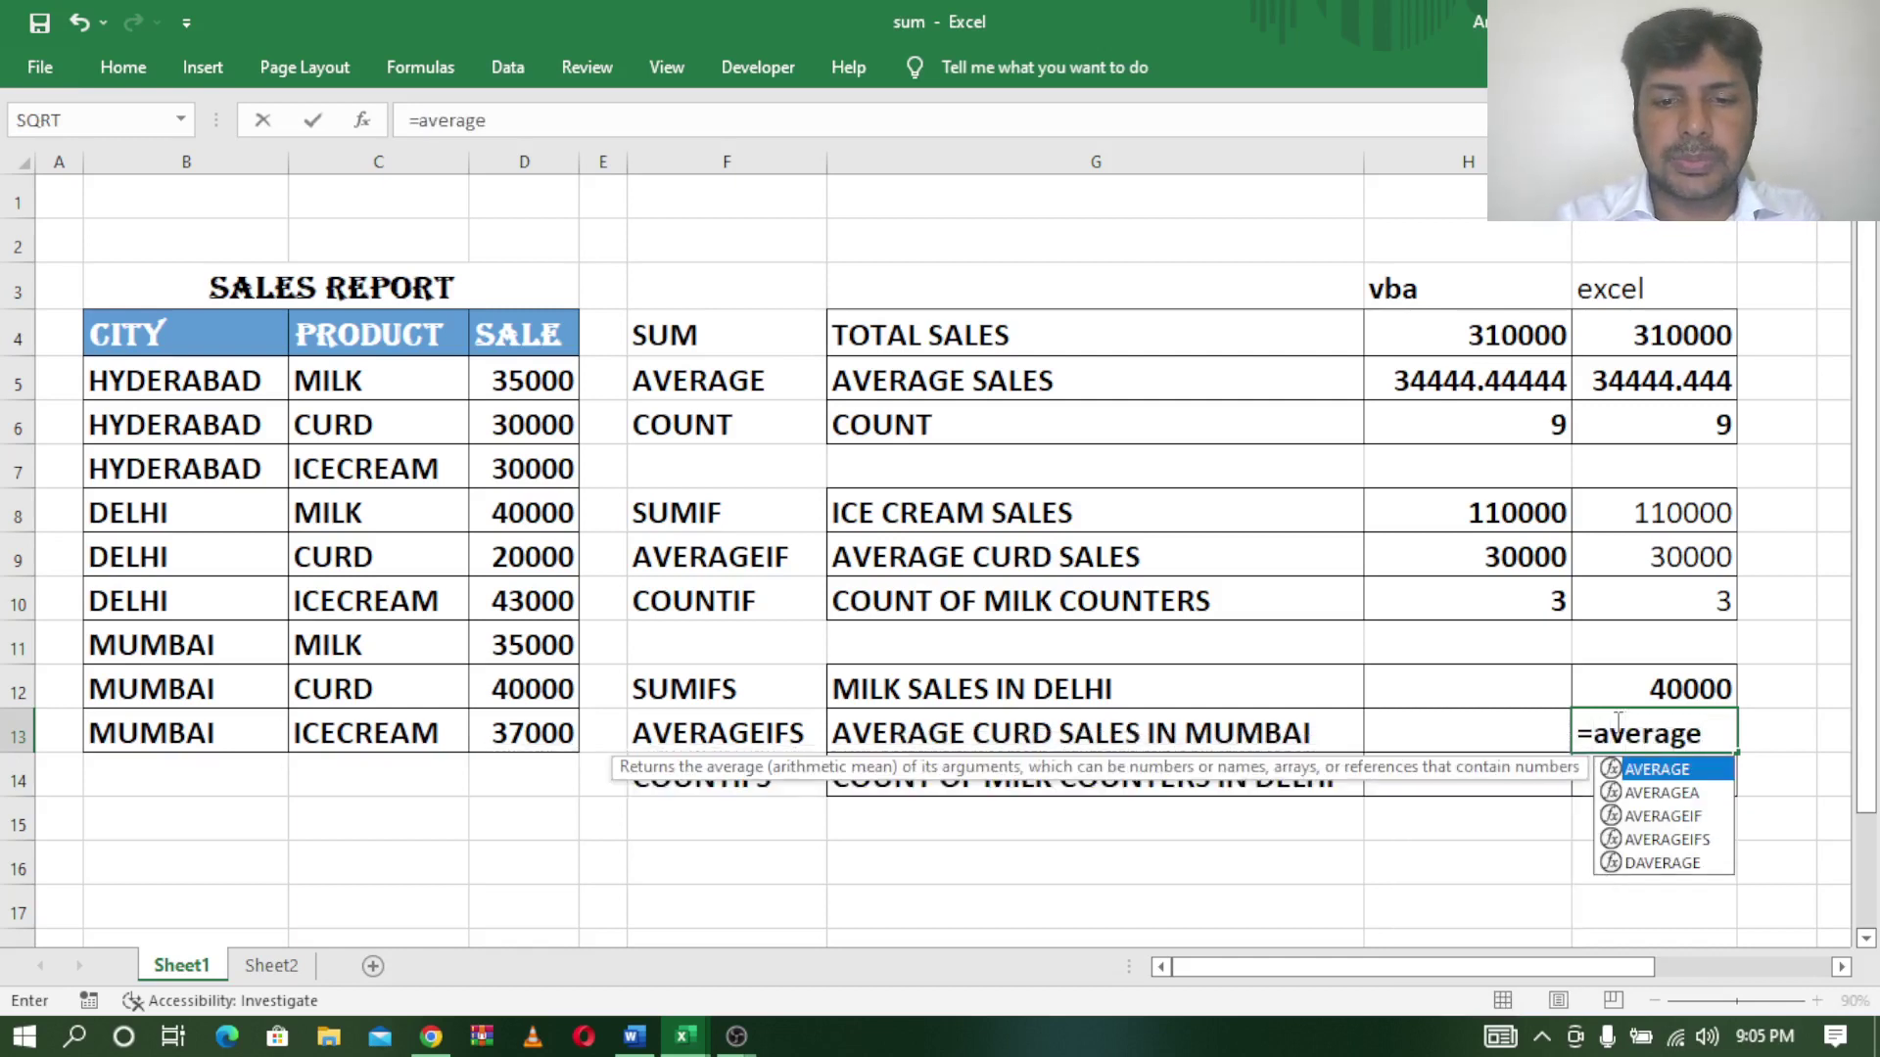
{"action": "type", "text": "ifs"}
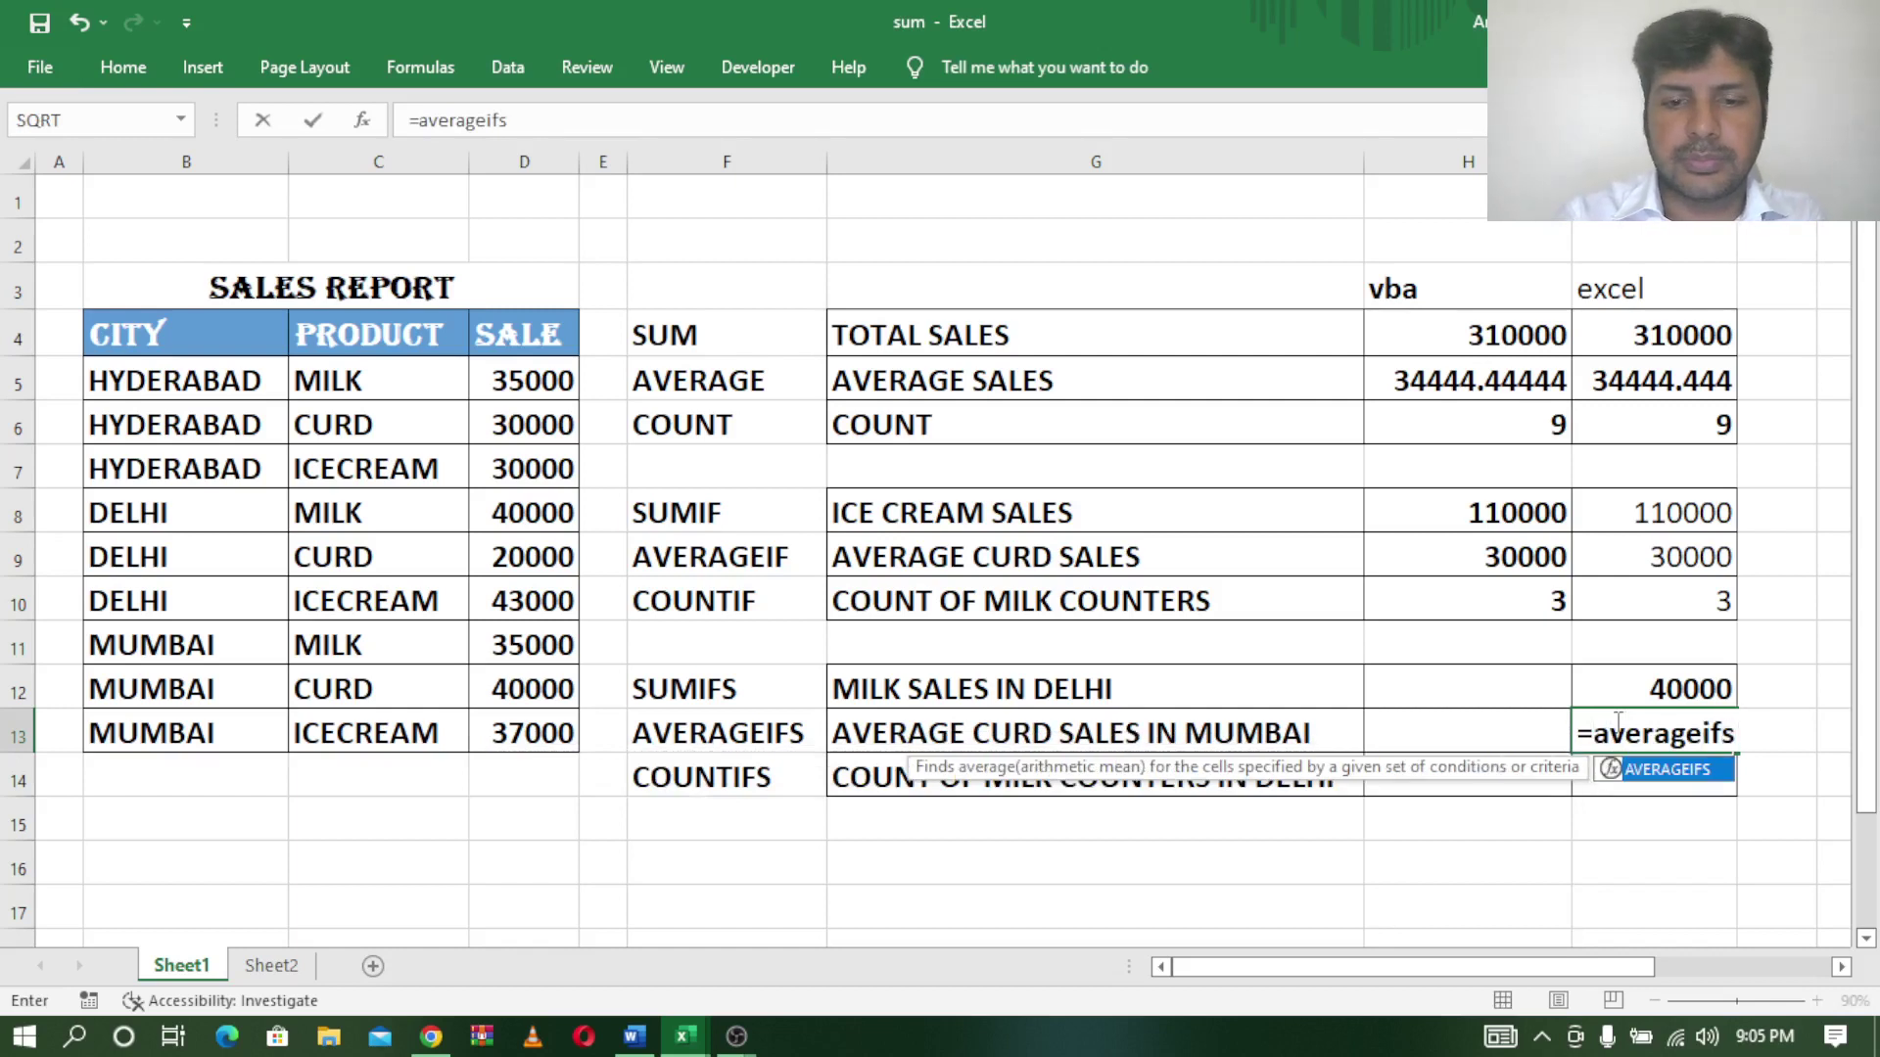
{"action": "type", "text": "("}
{"action": "left_click_drag", "start_coordinate": [541, 376], "coordinate": [541, 726]}
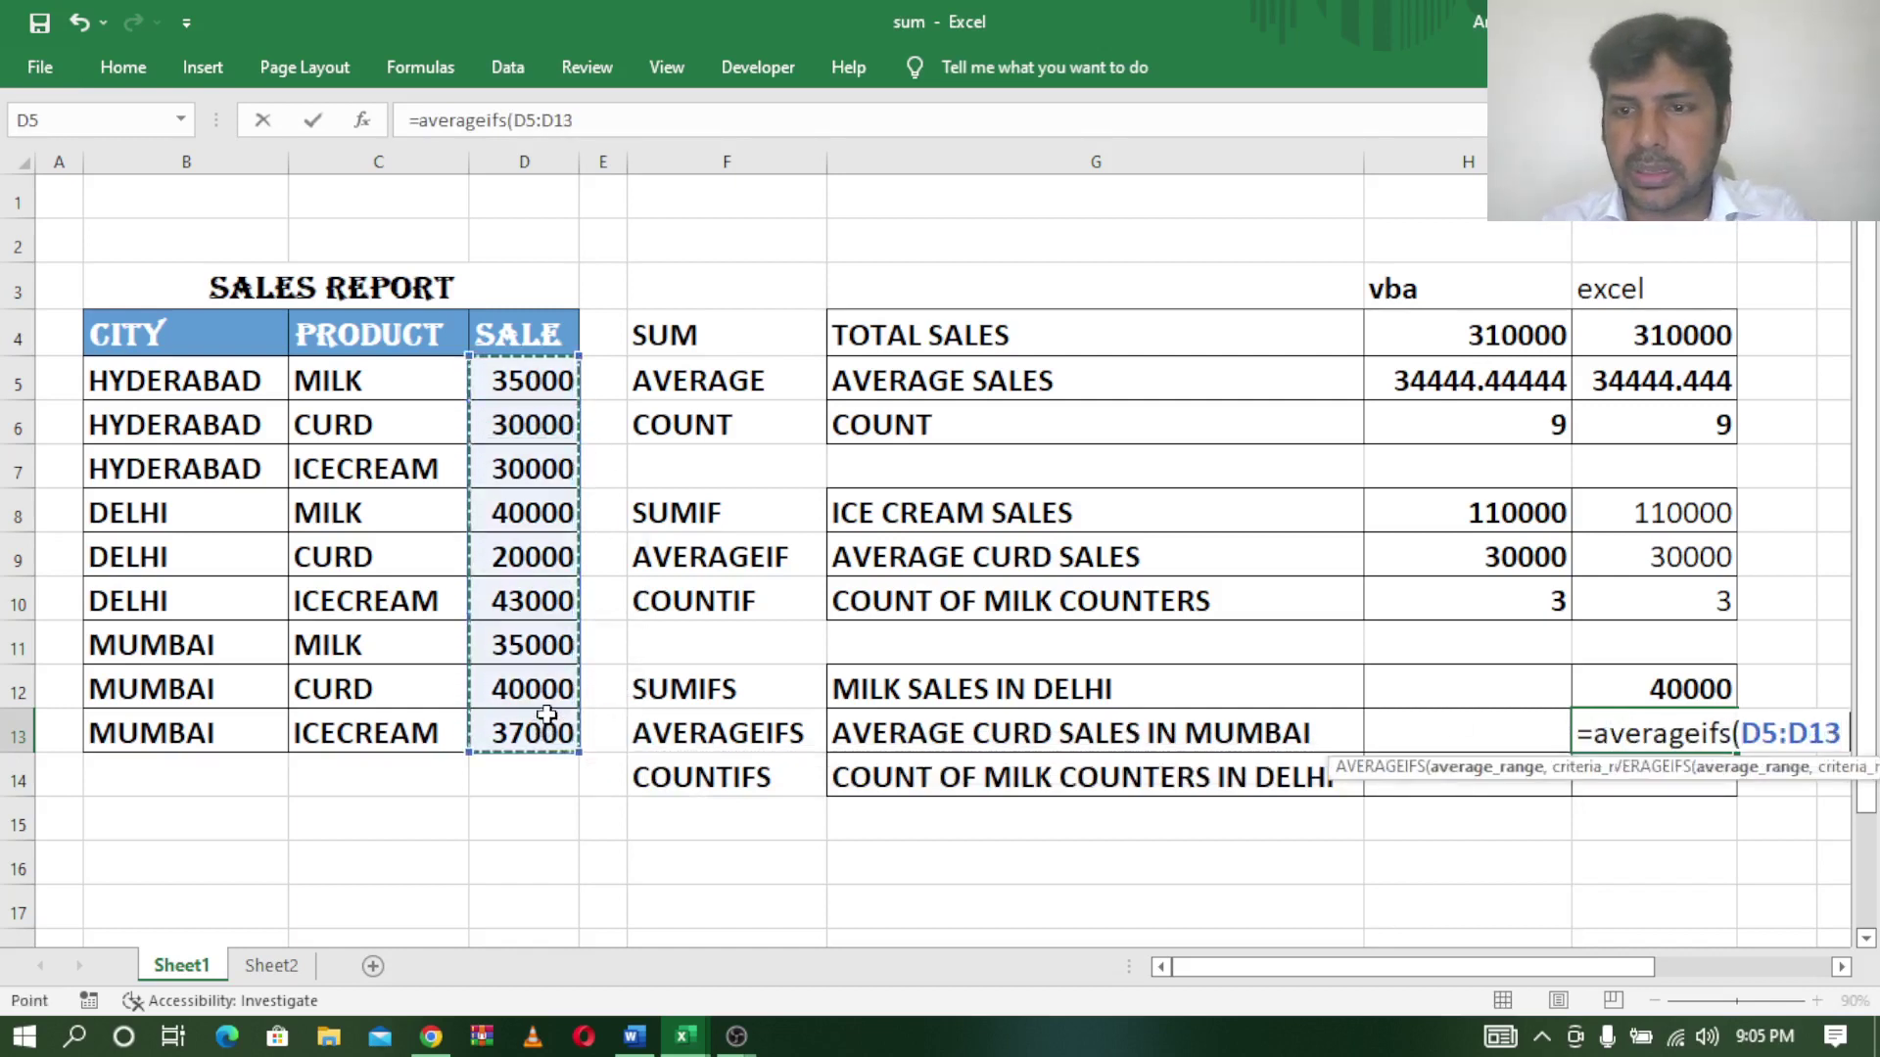
{"action": "type", "text": ","}
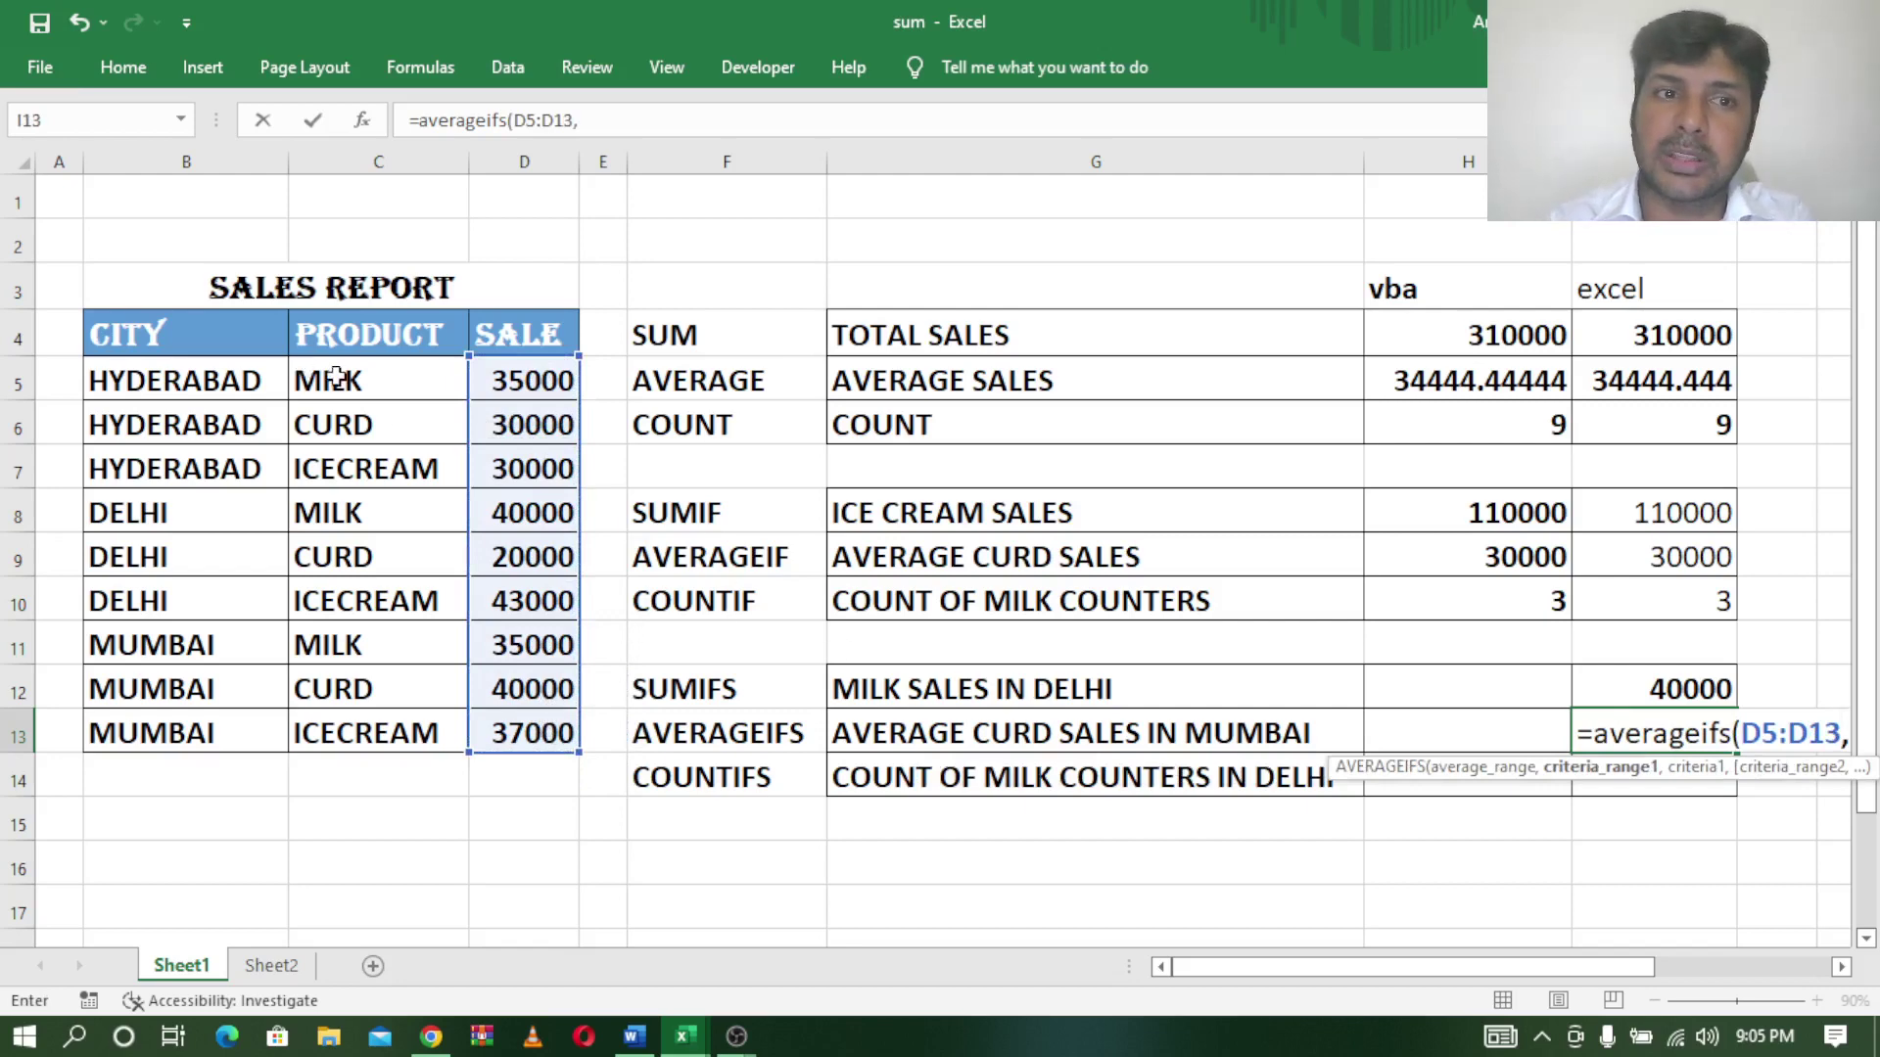
{"action": "left_click_drag", "start_coordinate": [336, 377], "coordinate": [350, 722]}
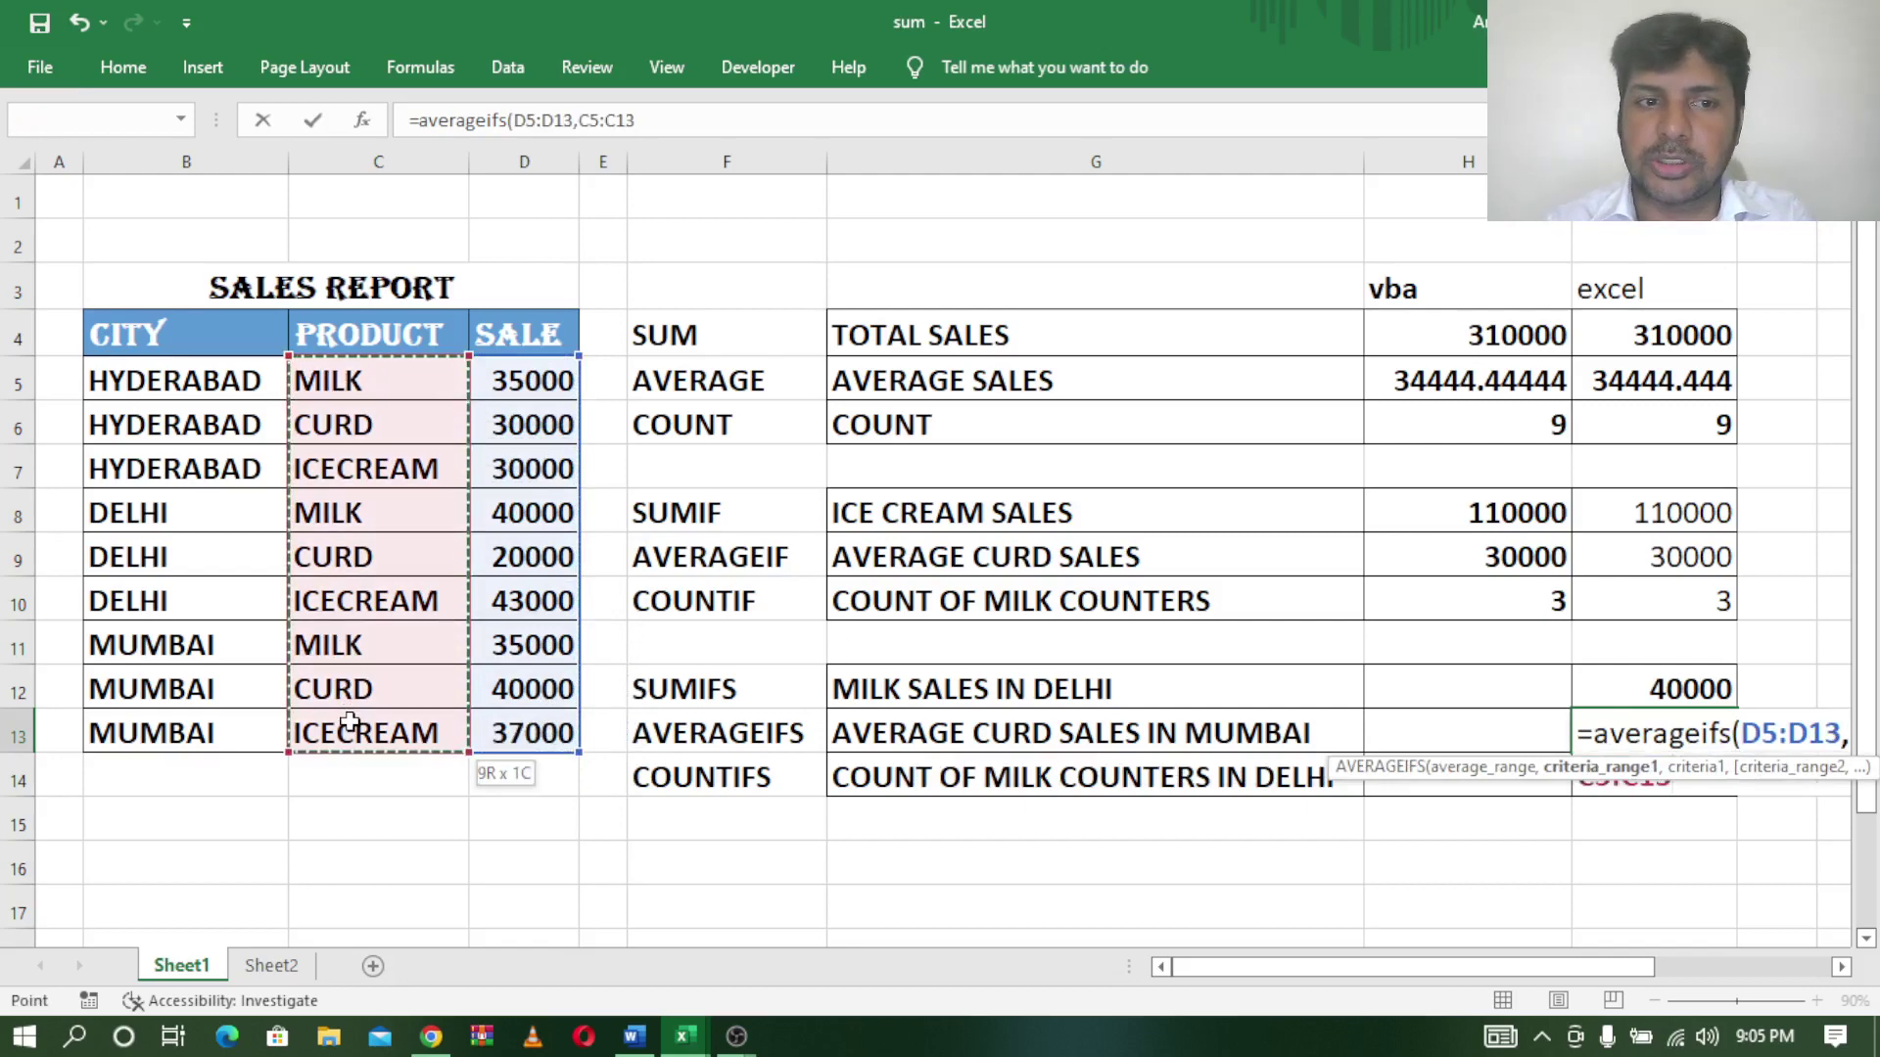
{"action": "type", "text": ","}
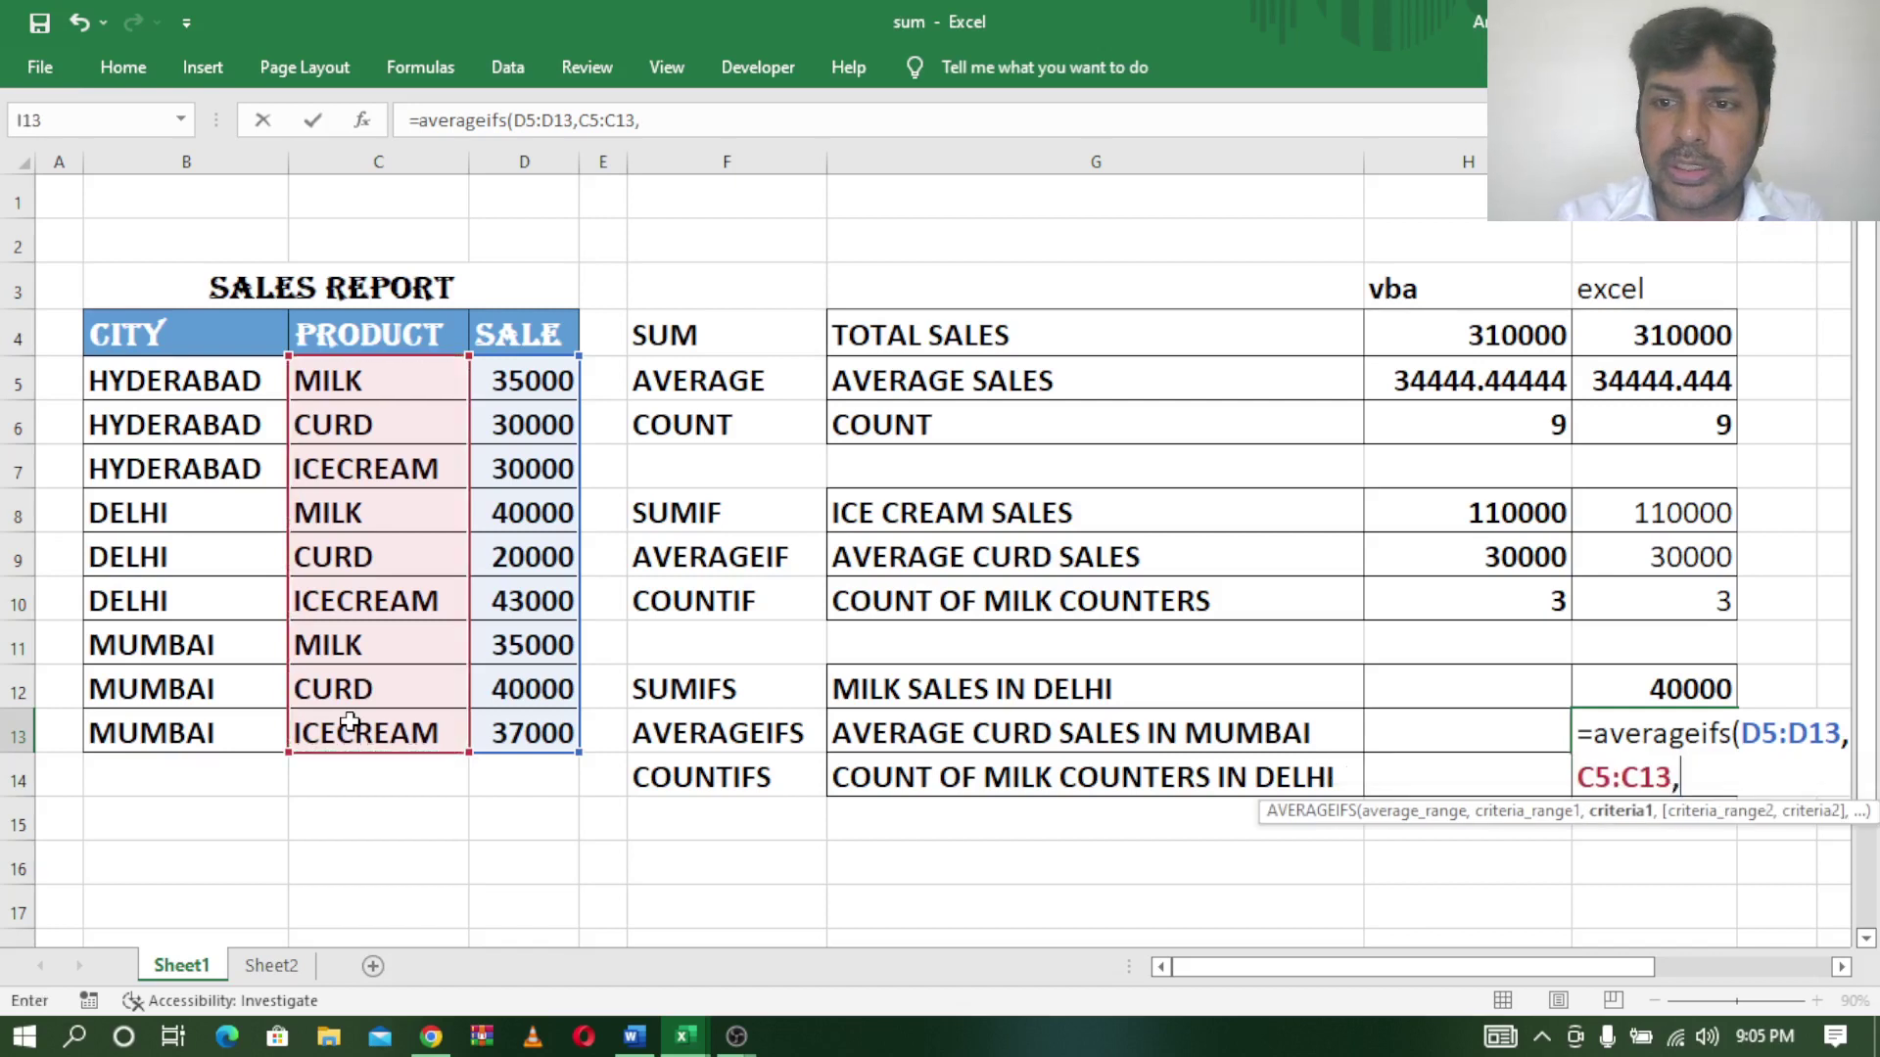
{"action": "type", "text": "\"cu"}
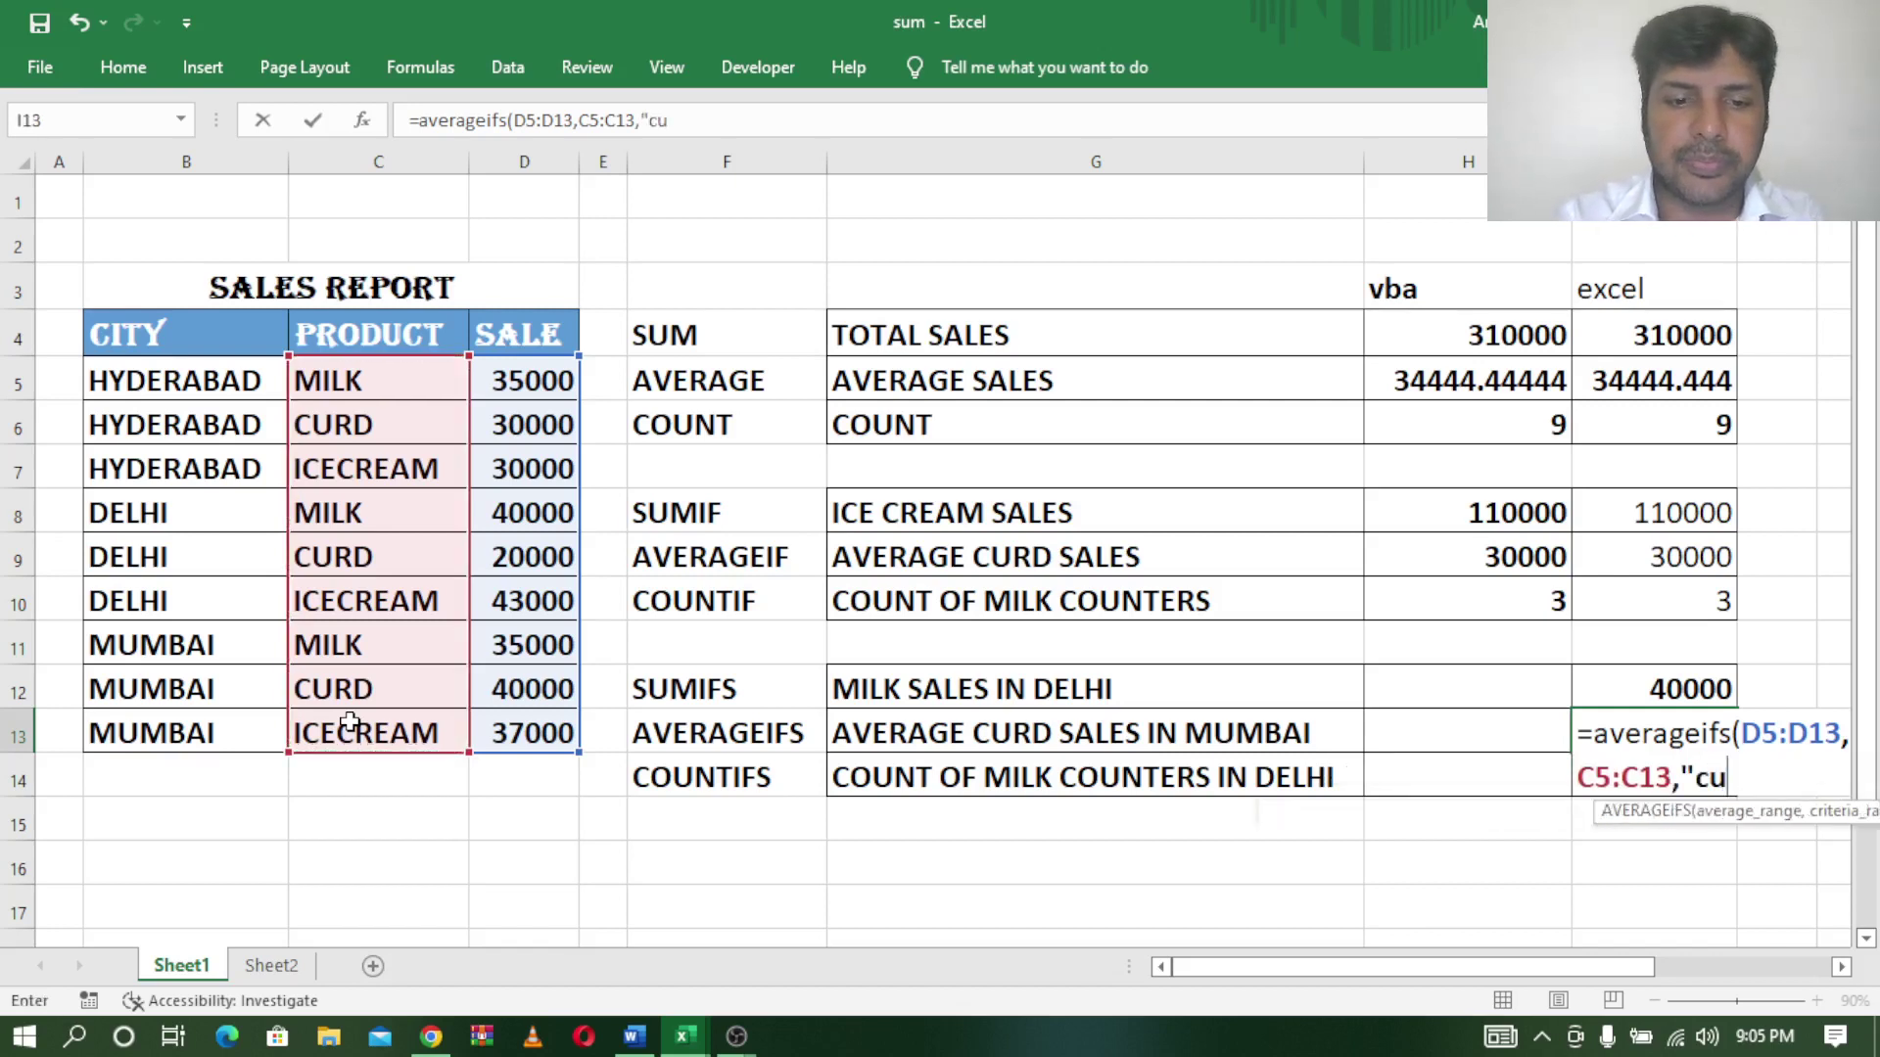
{"action": "type", "text": "rd\""}
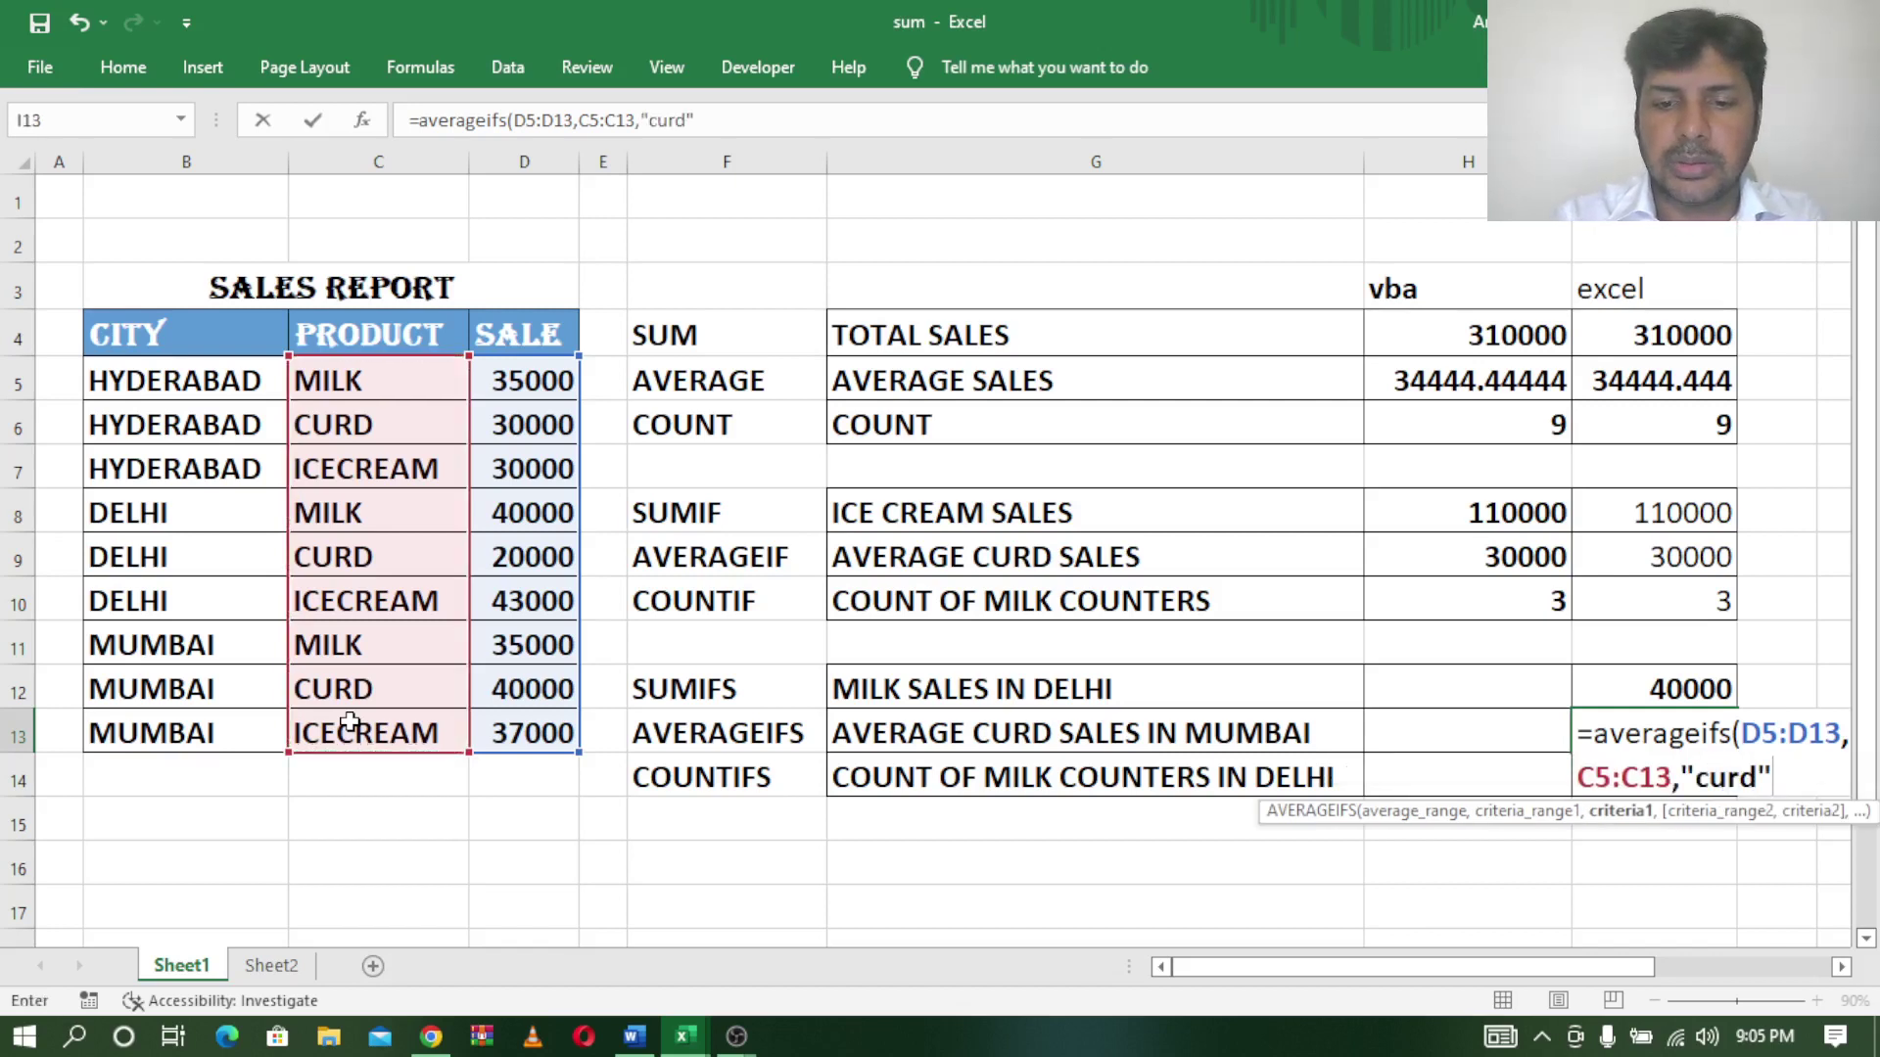
{"action": "type", "text": ","}
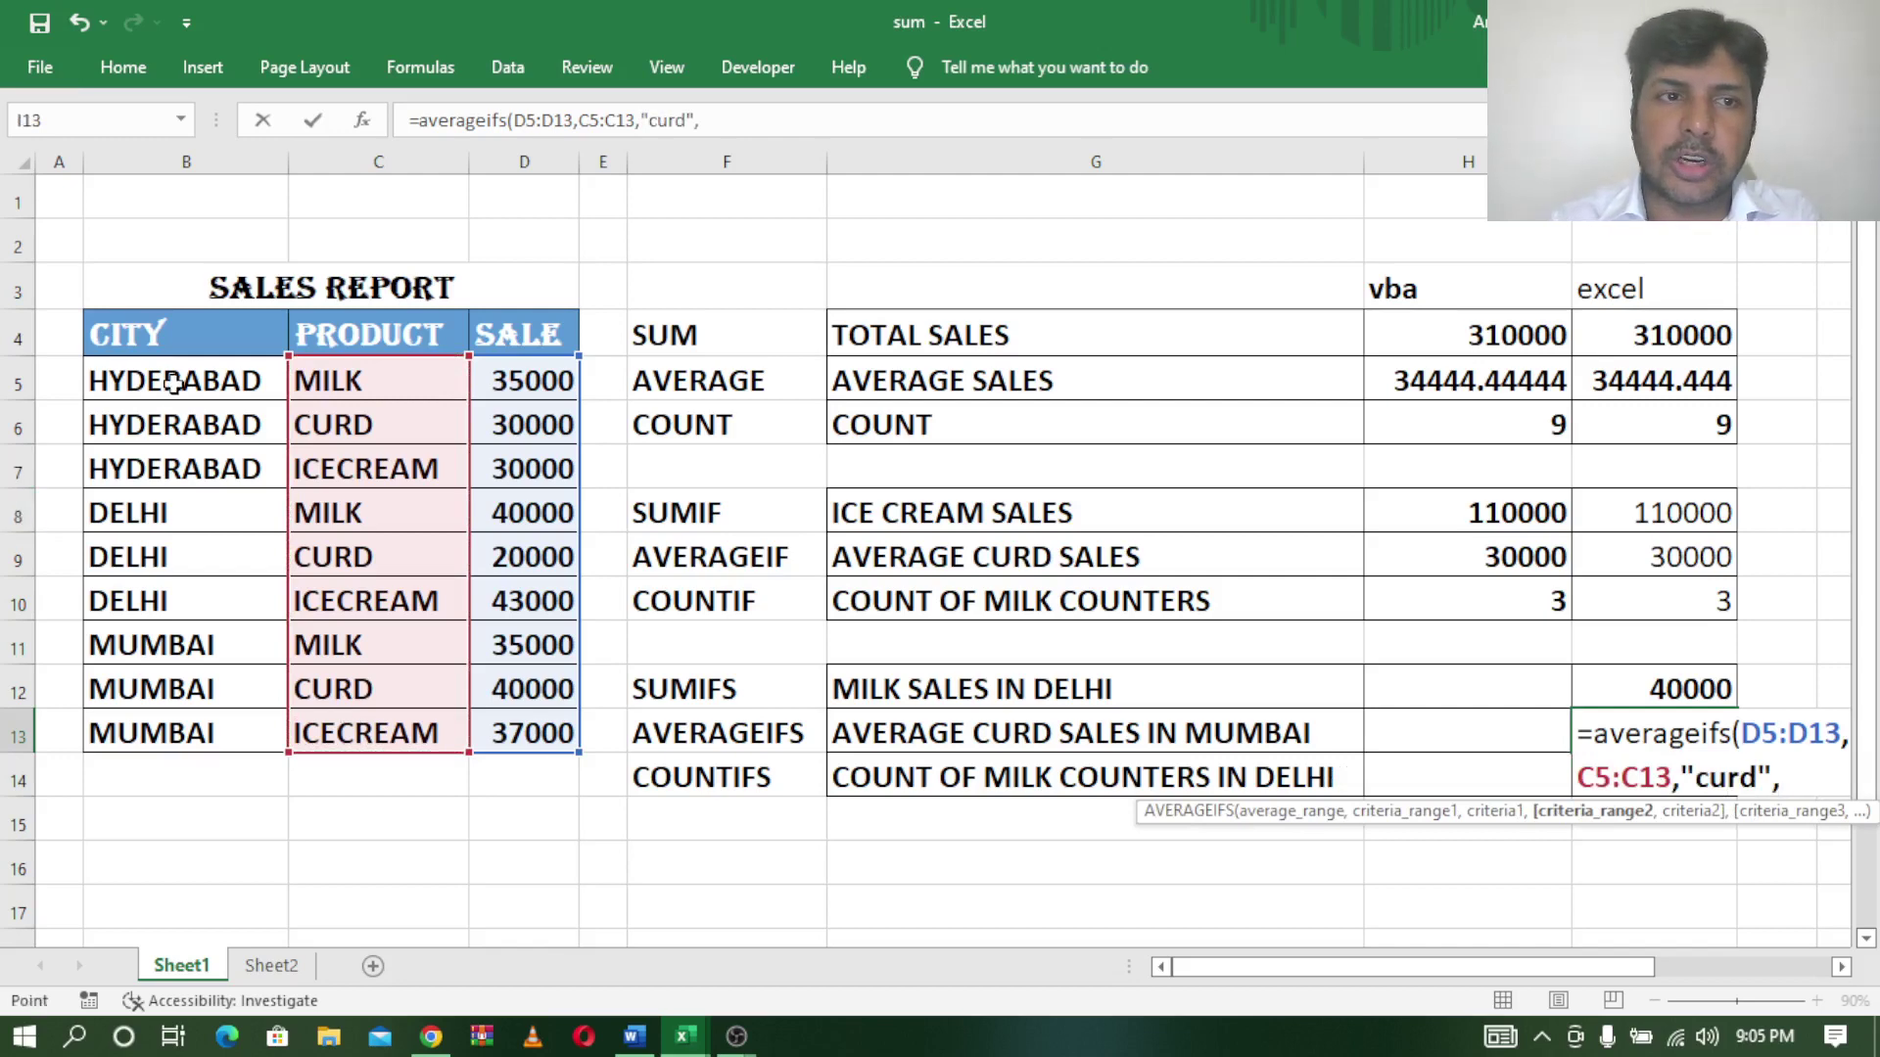
{"action": "left_click_drag", "start_coordinate": [173, 382], "coordinate": [153, 725]}
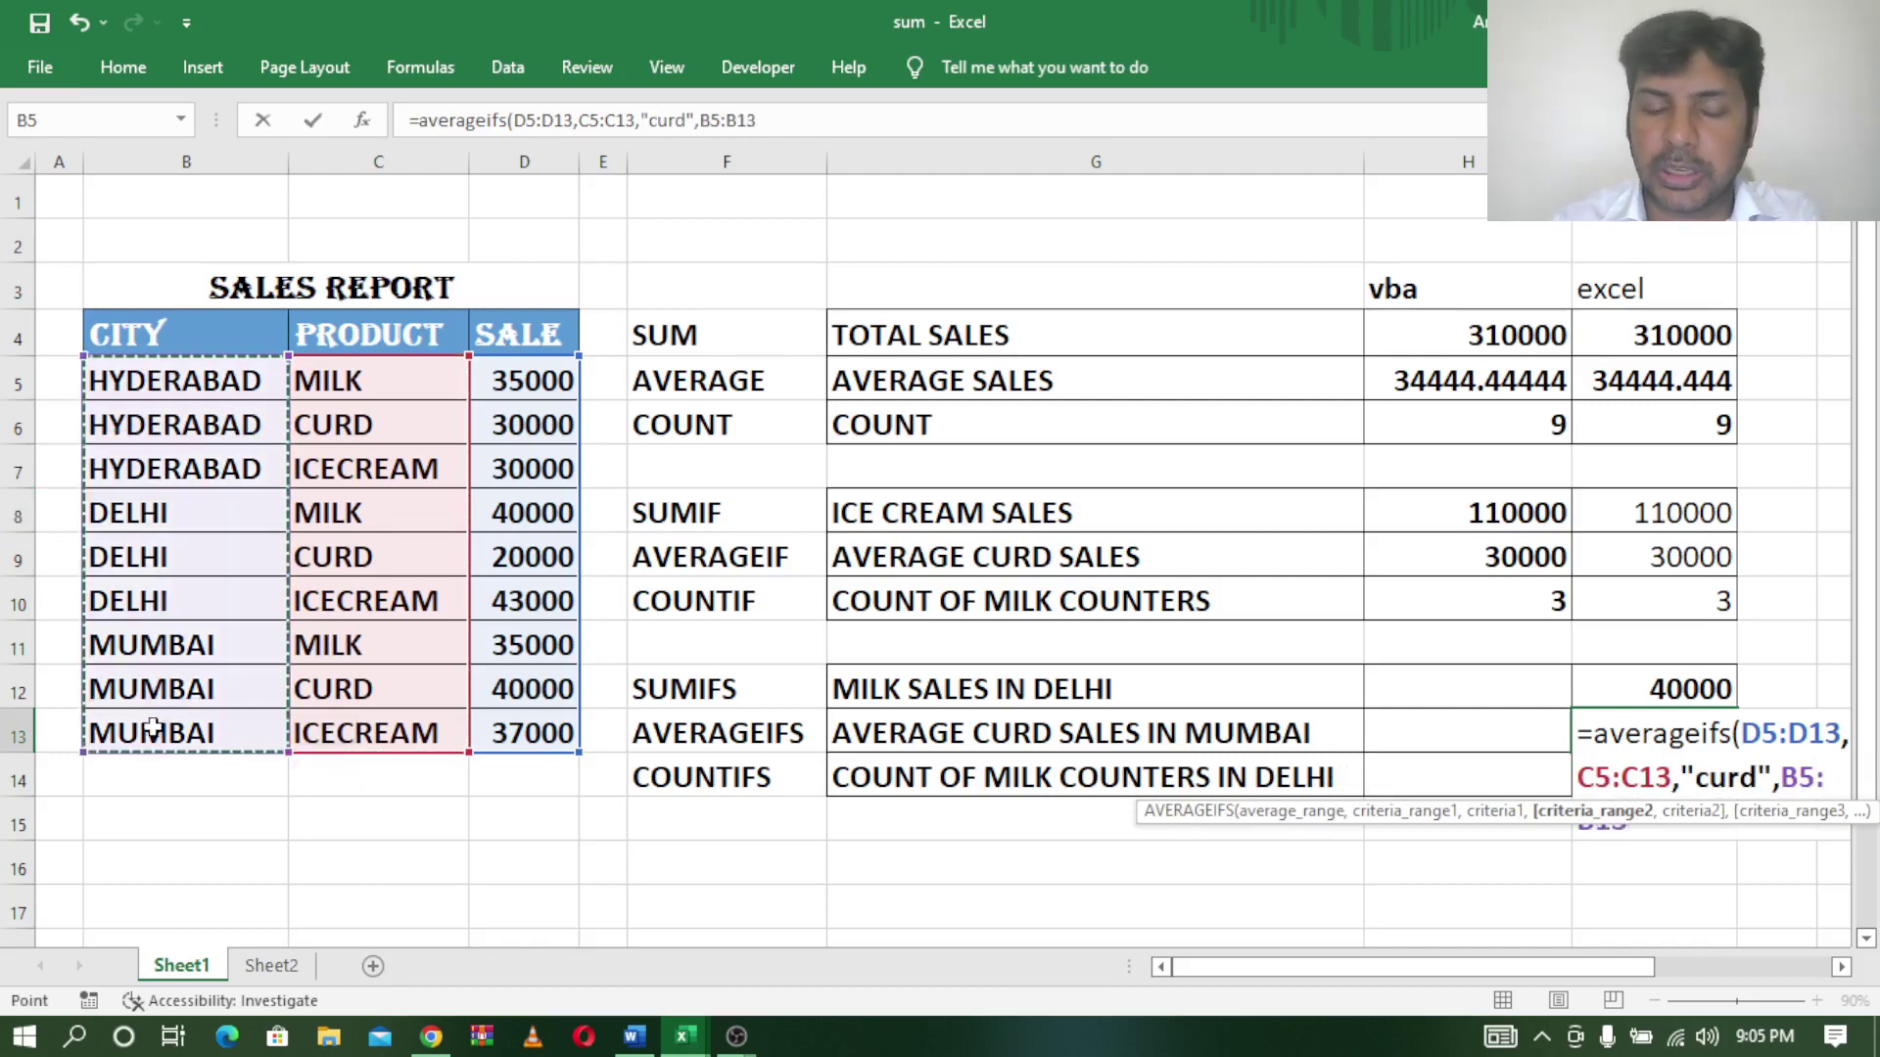
{"action": "type", "text": ",\"mu"}
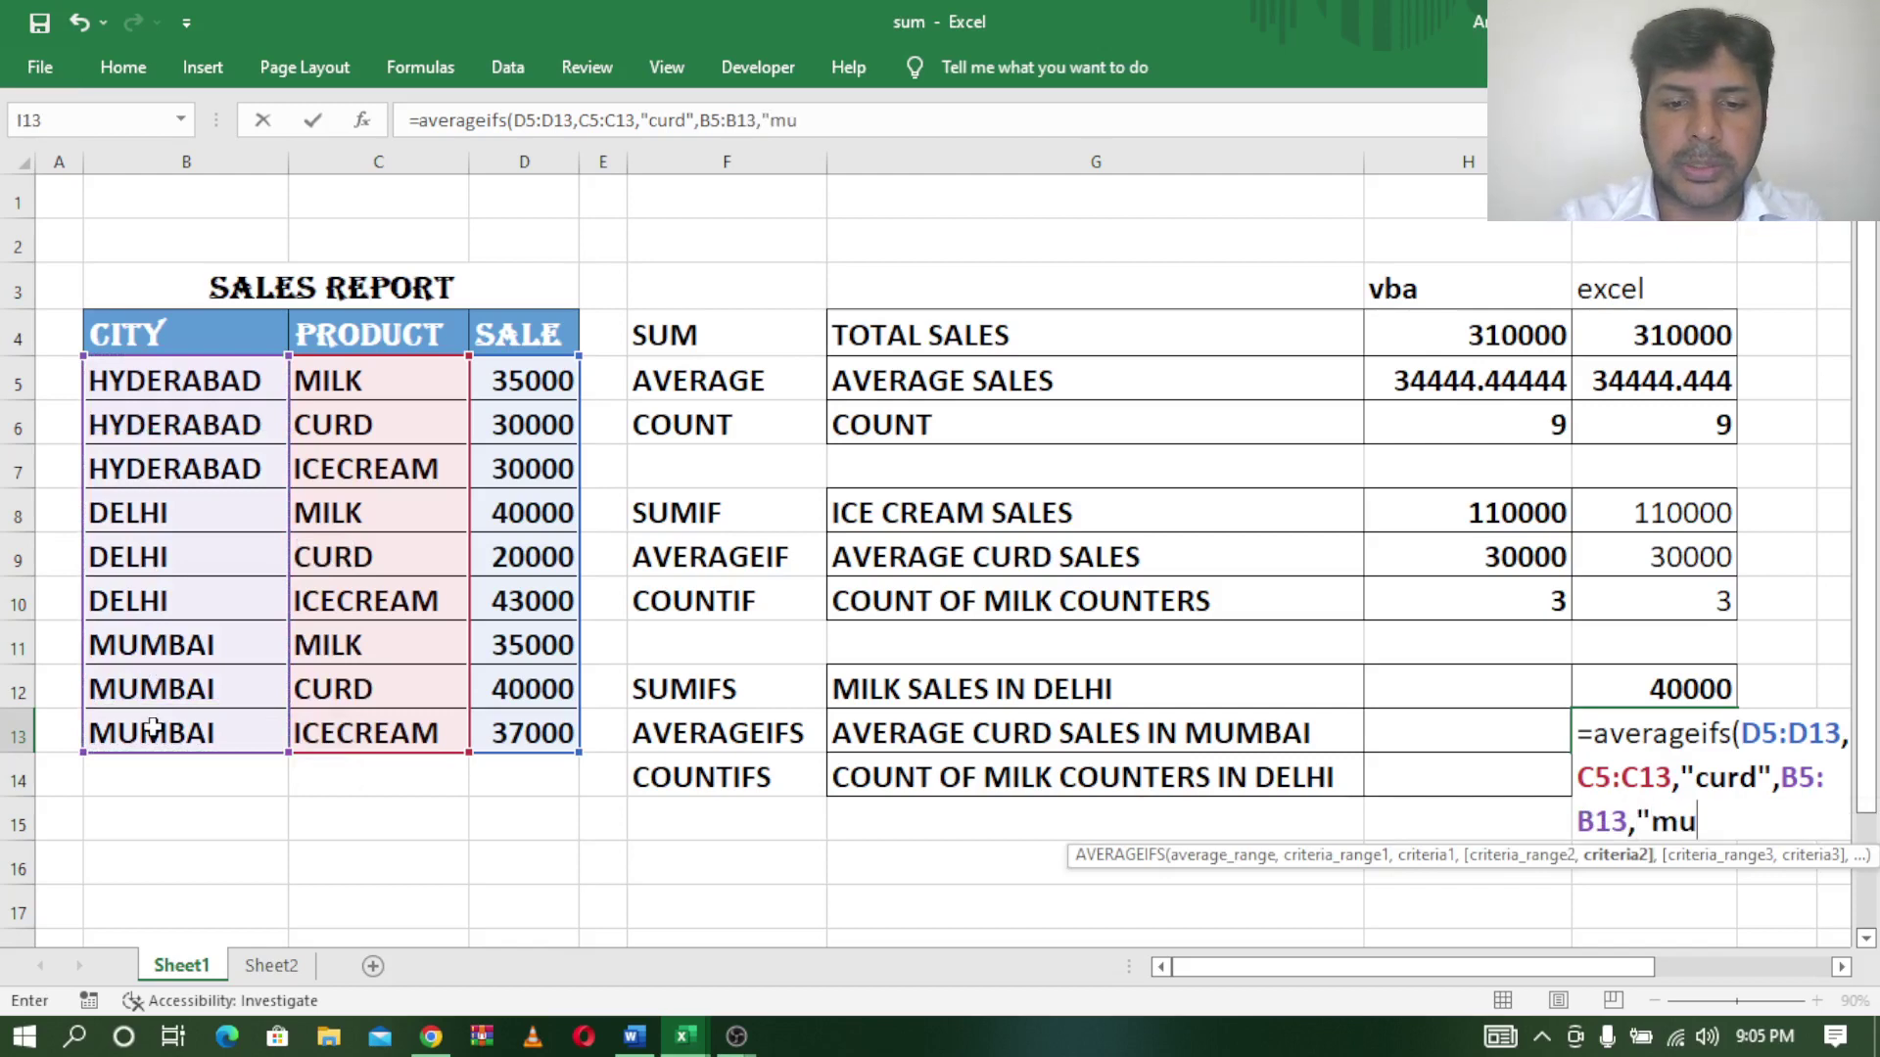
{"action": "type", "text": "mbai"}
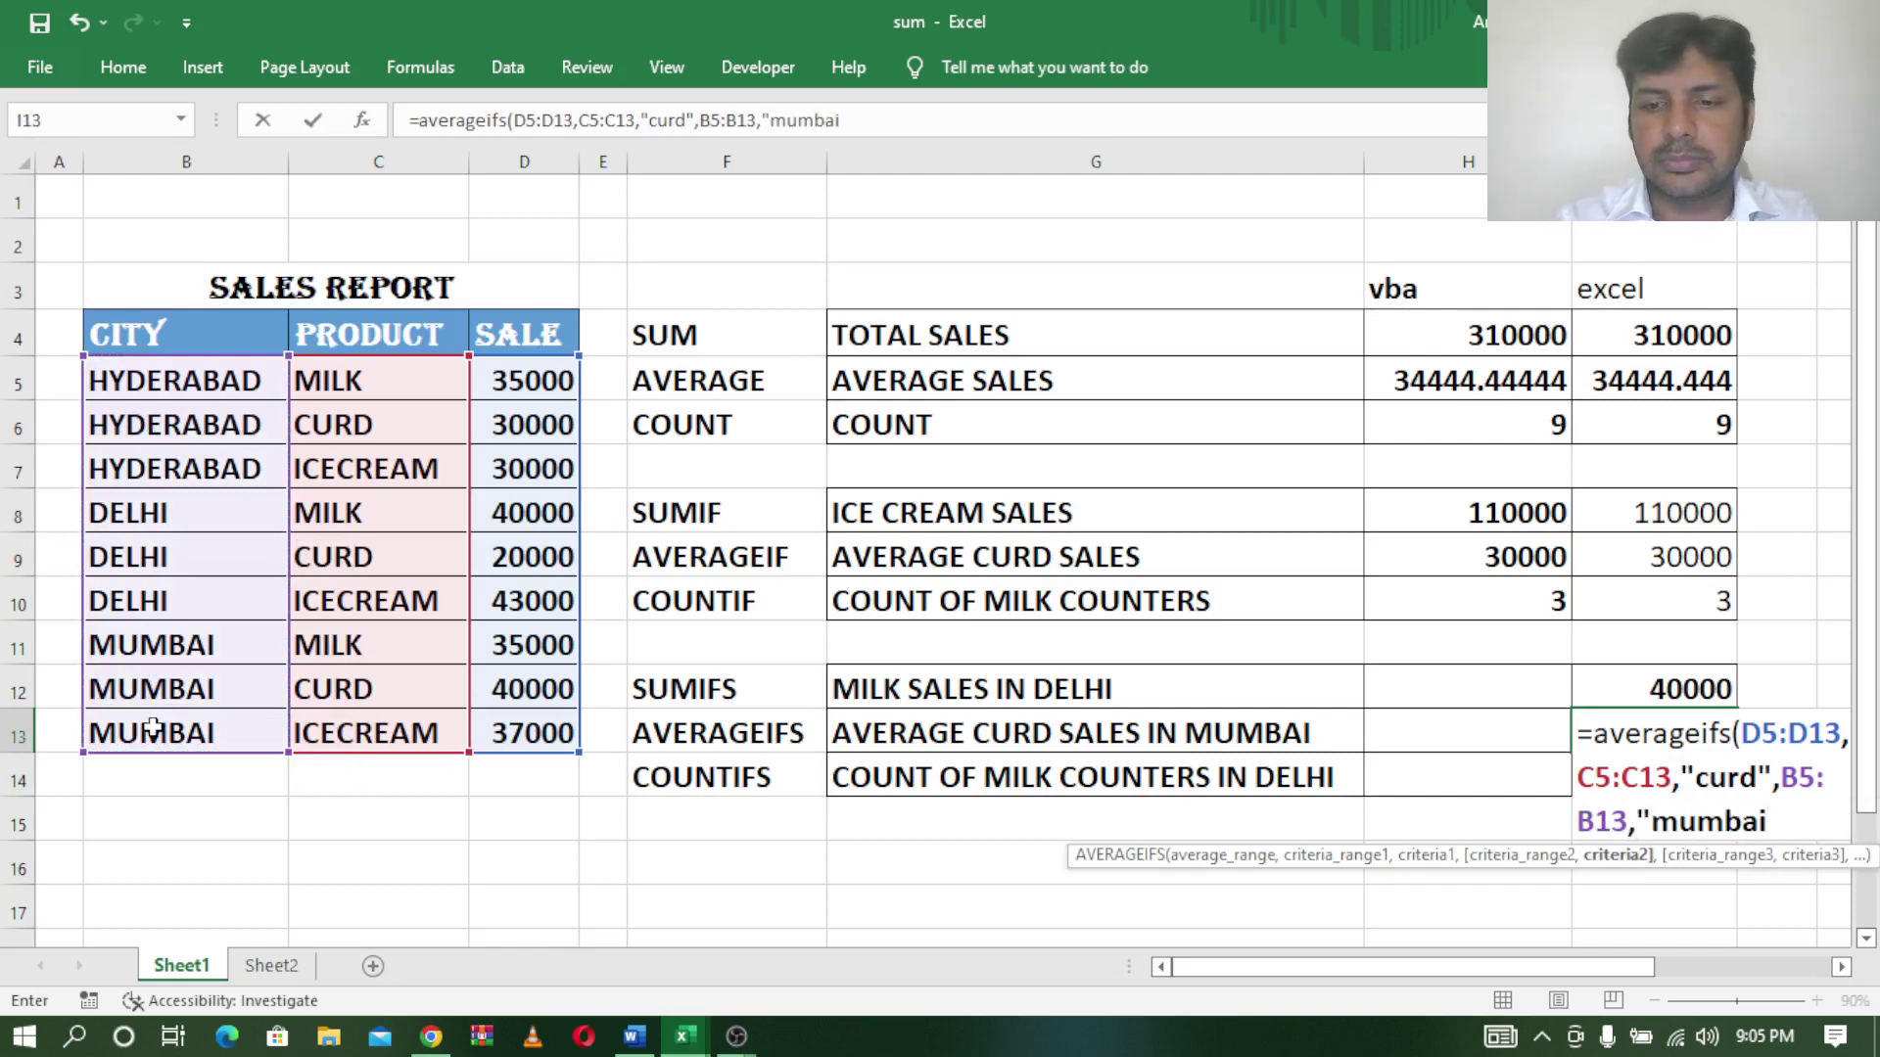
{"action": "type", "text": ")"}
{"action": "key", "text": "Return"}
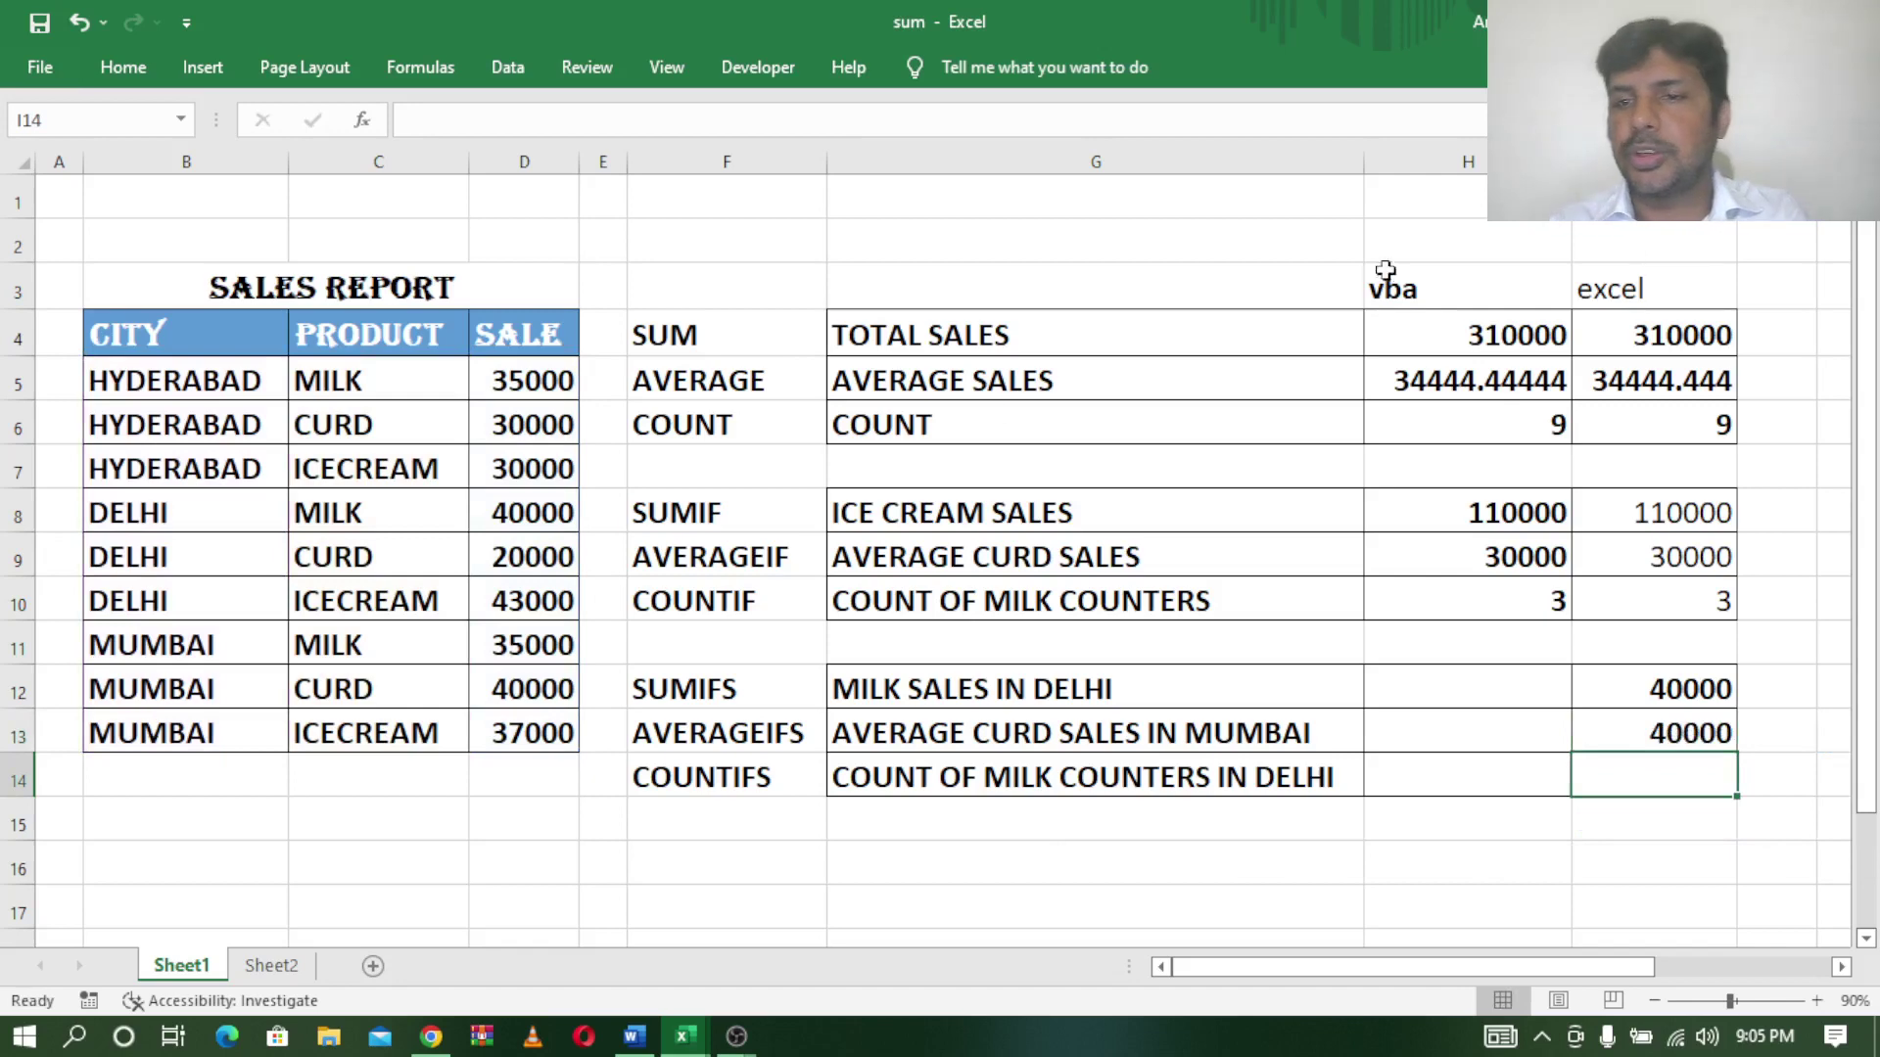
Check the I13 formula against the Mumbai curd row's 40000 sale.
{"action": "left_click", "coordinate": [1656, 729]}
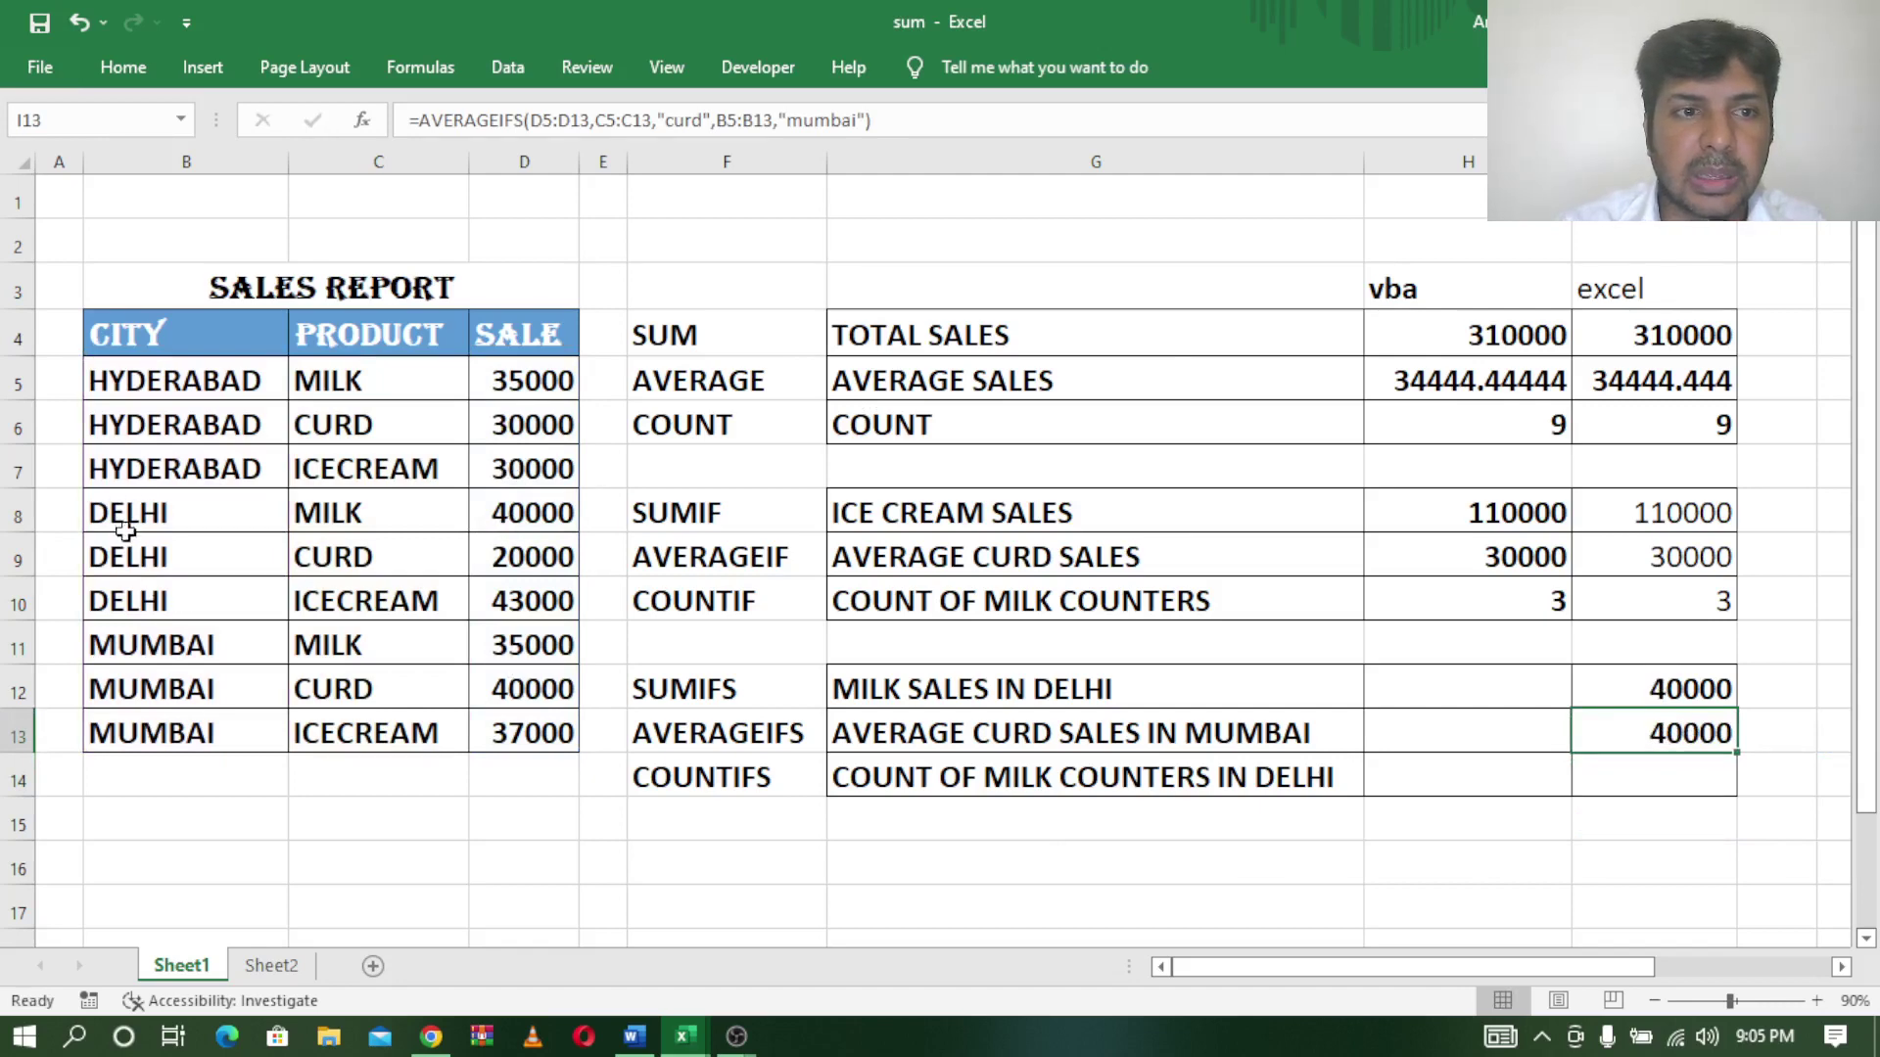
{"action": "left_click_drag", "start_coordinate": [146, 690], "coordinate": [559, 678]}
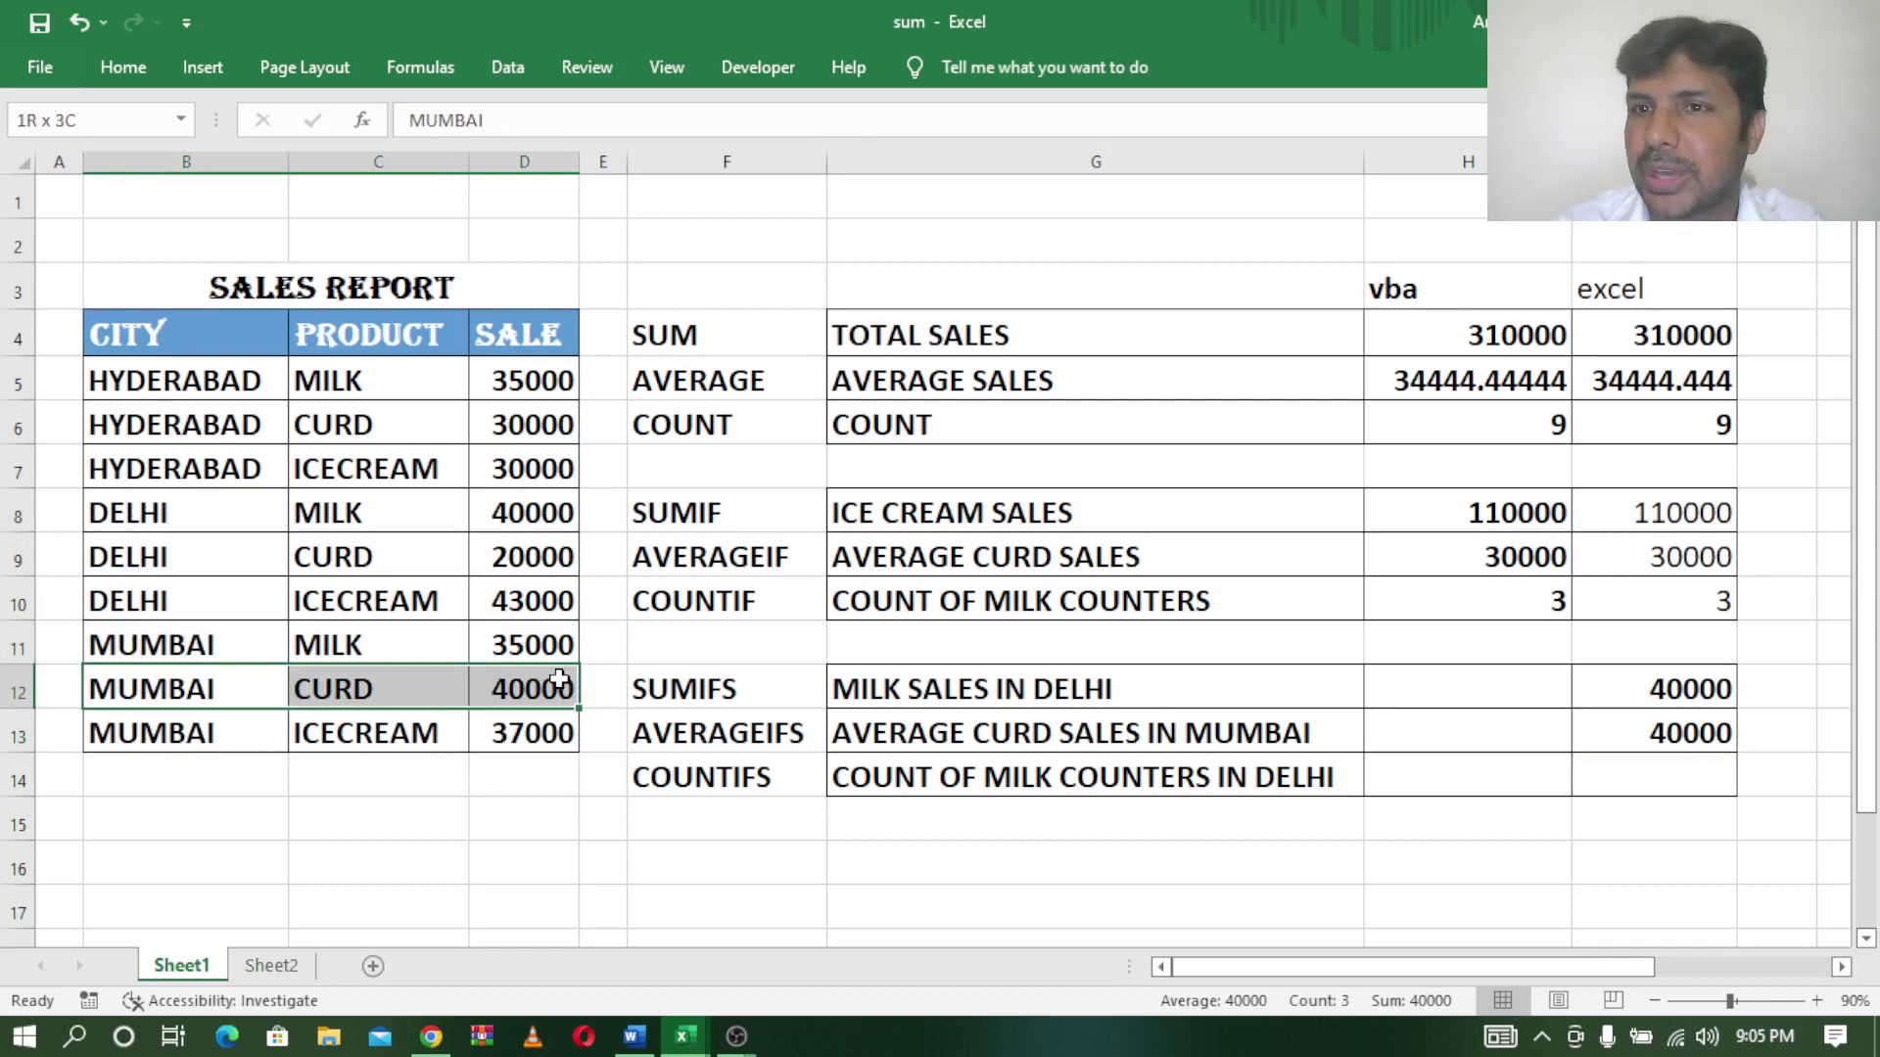
{"action": "left_click", "coordinate": [1667, 732]}
{"action": "left_click", "coordinate": [1629, 791]}
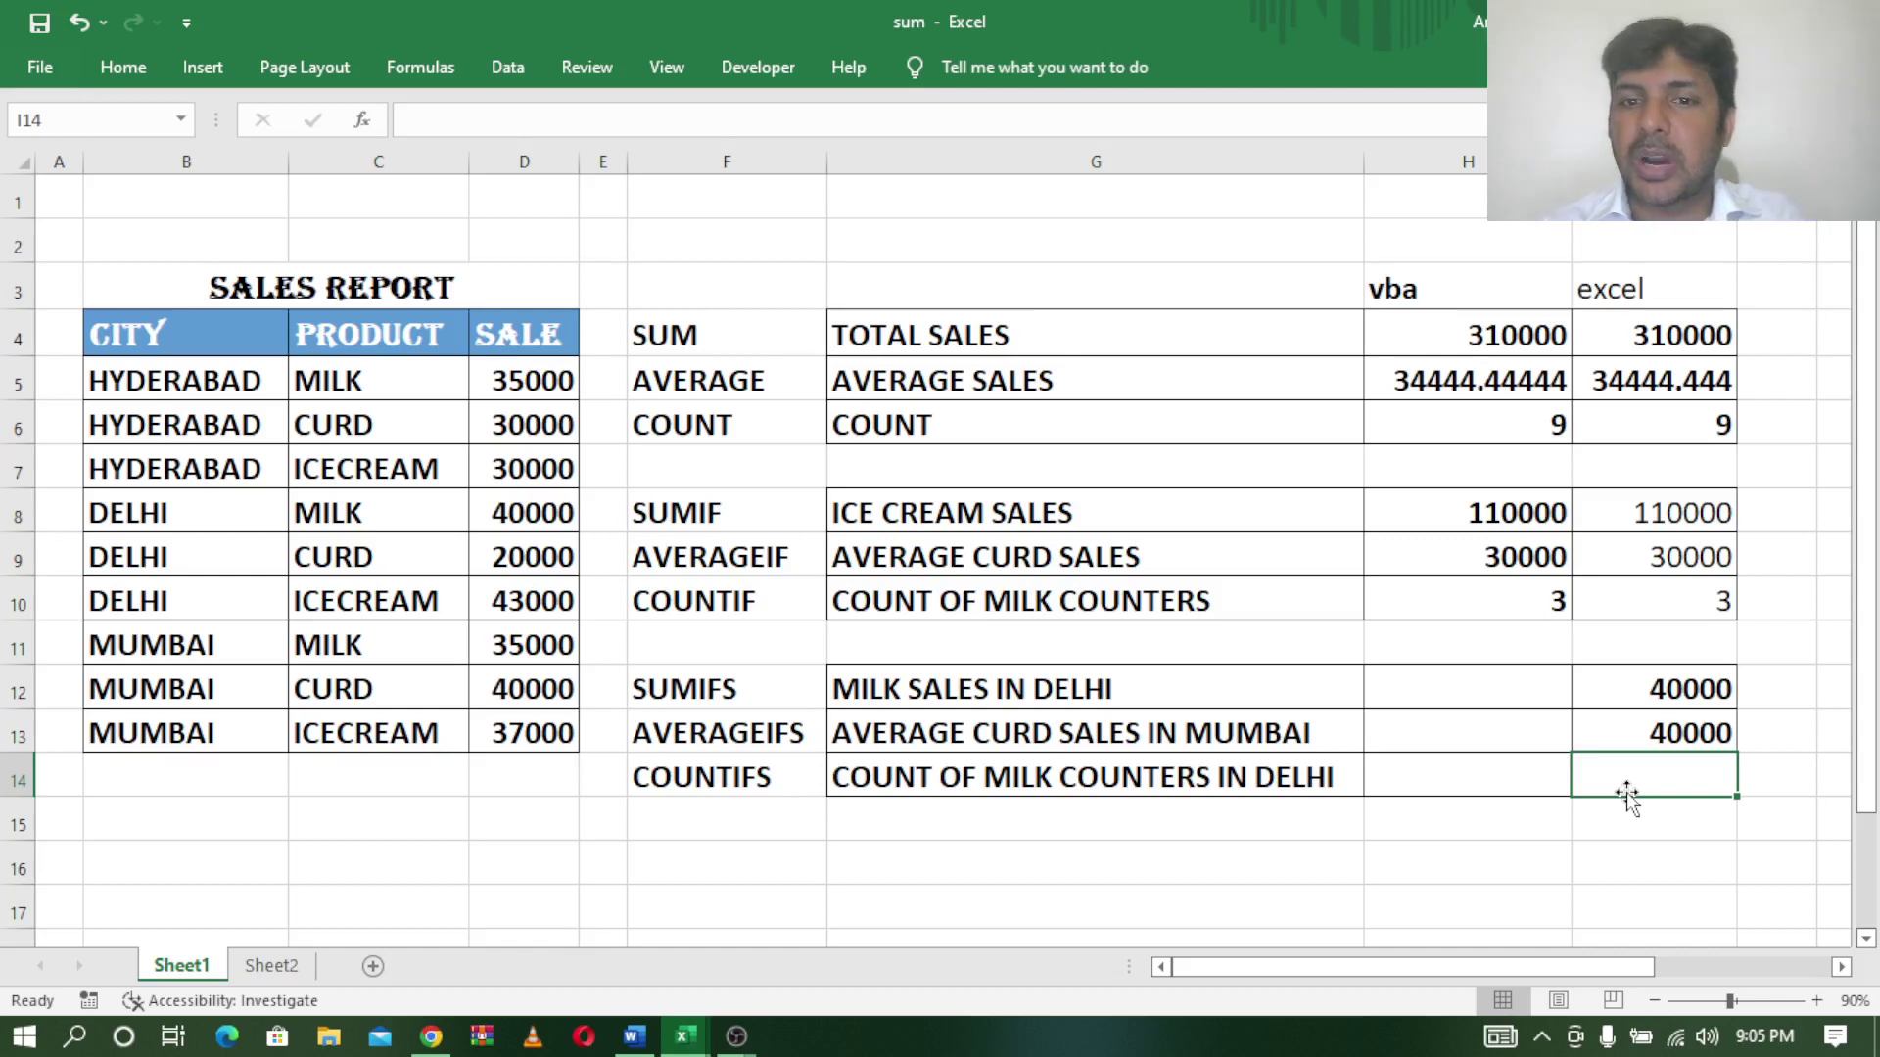
Enter =count(C5:C13,"milk",B5:B13,"delhi") in I14, which returns 0.
{"action": "type", "text": "="}
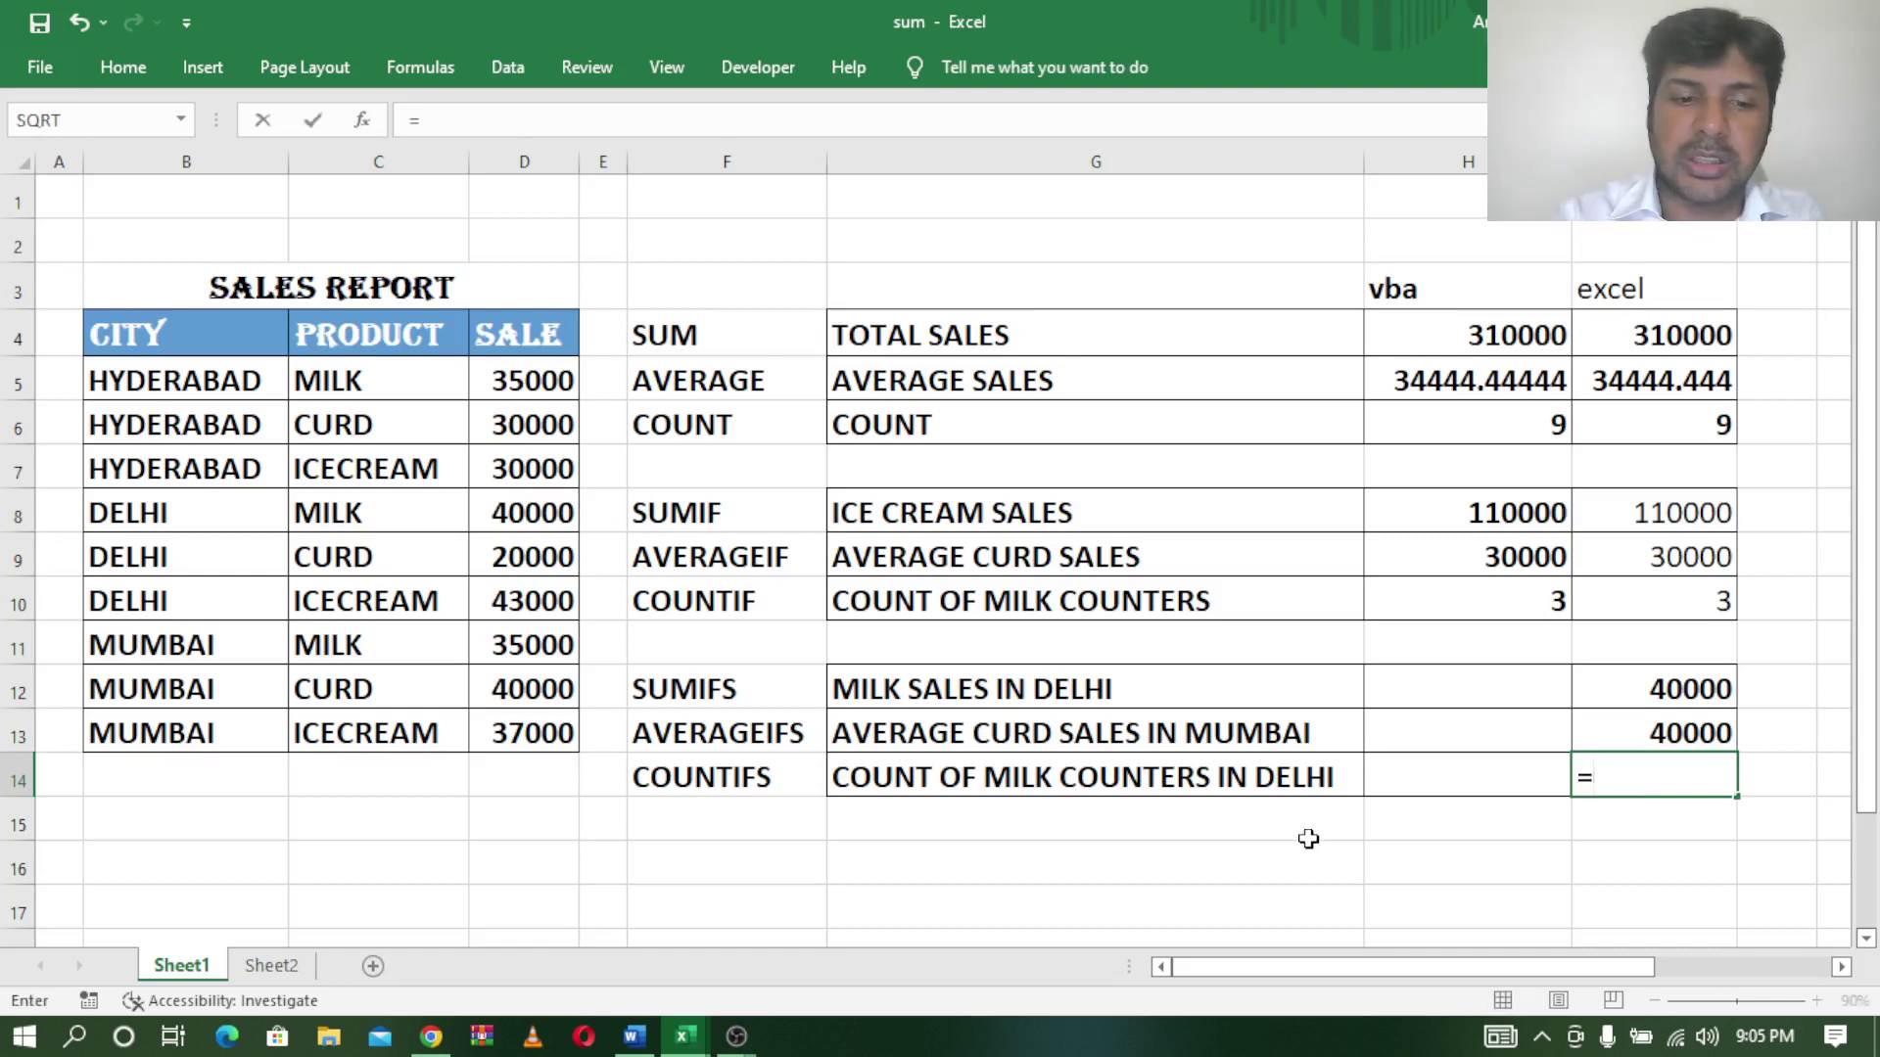
{"action": "type", "text": "coun"}
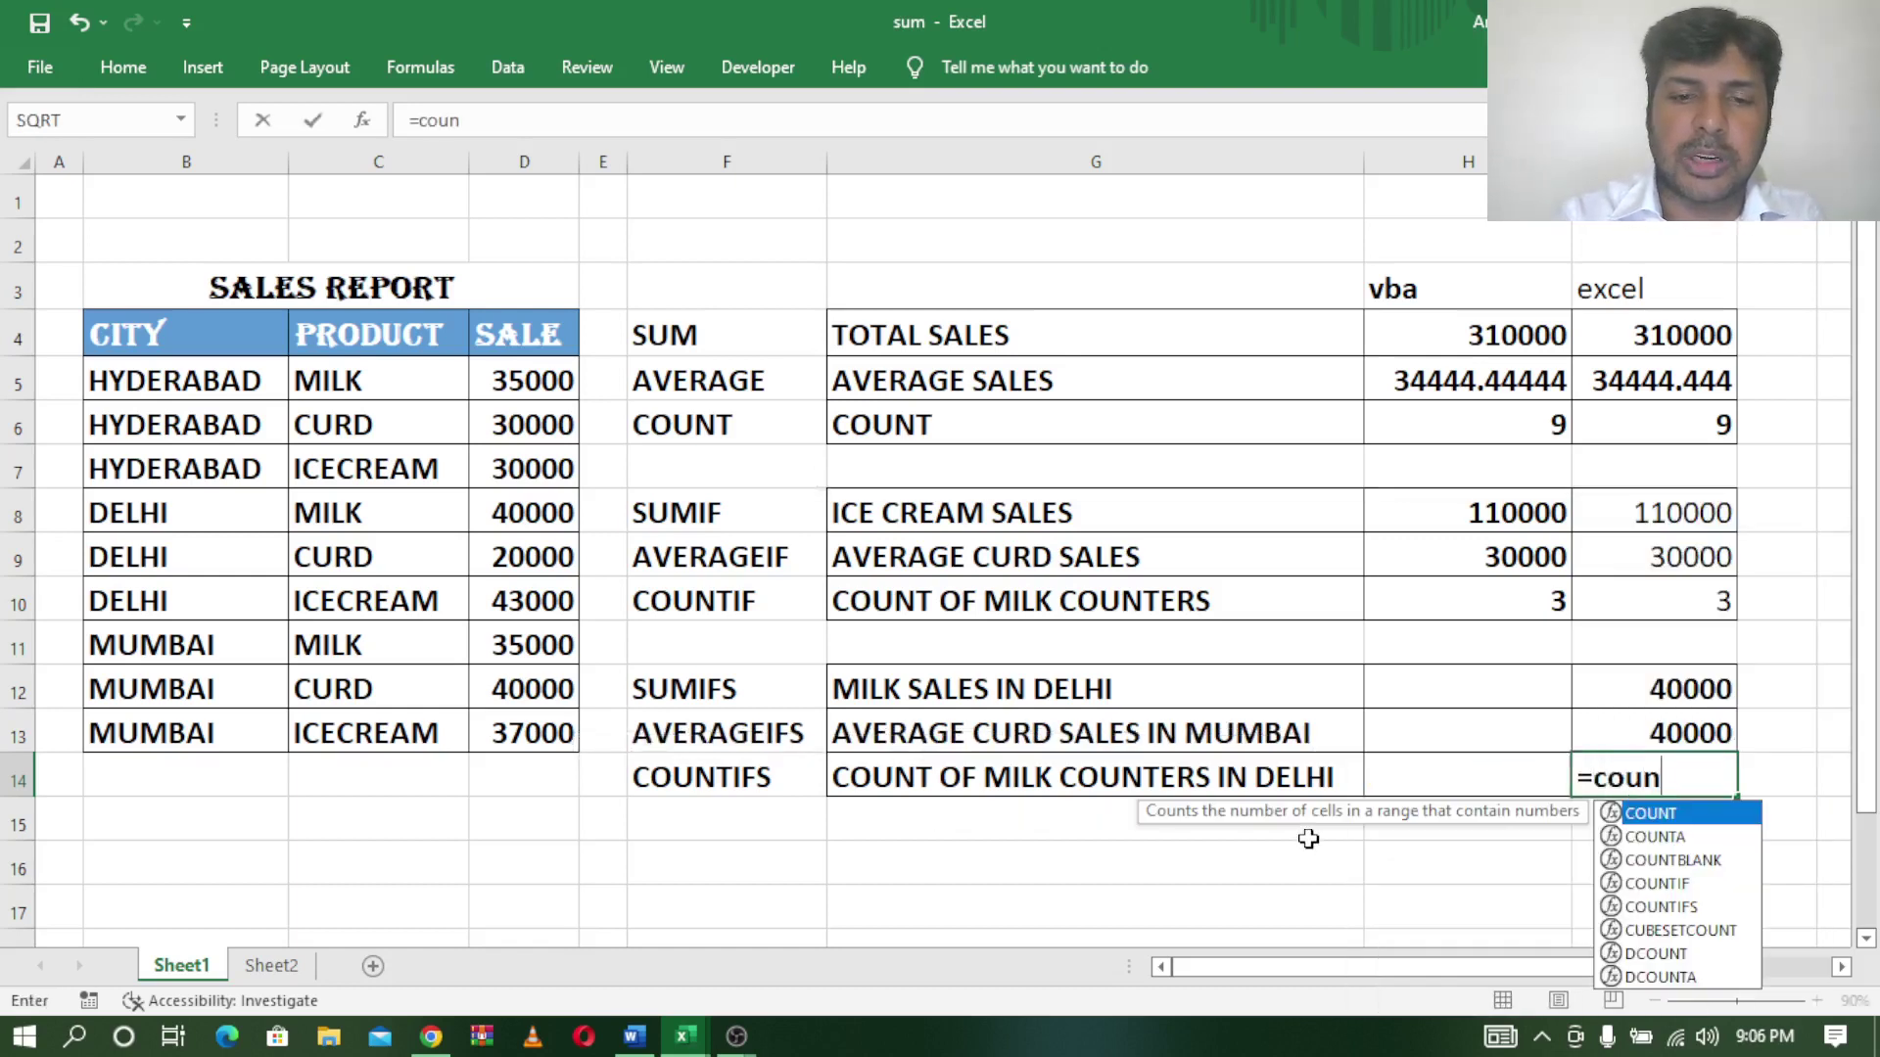
{"action": "type", "text": "t("}
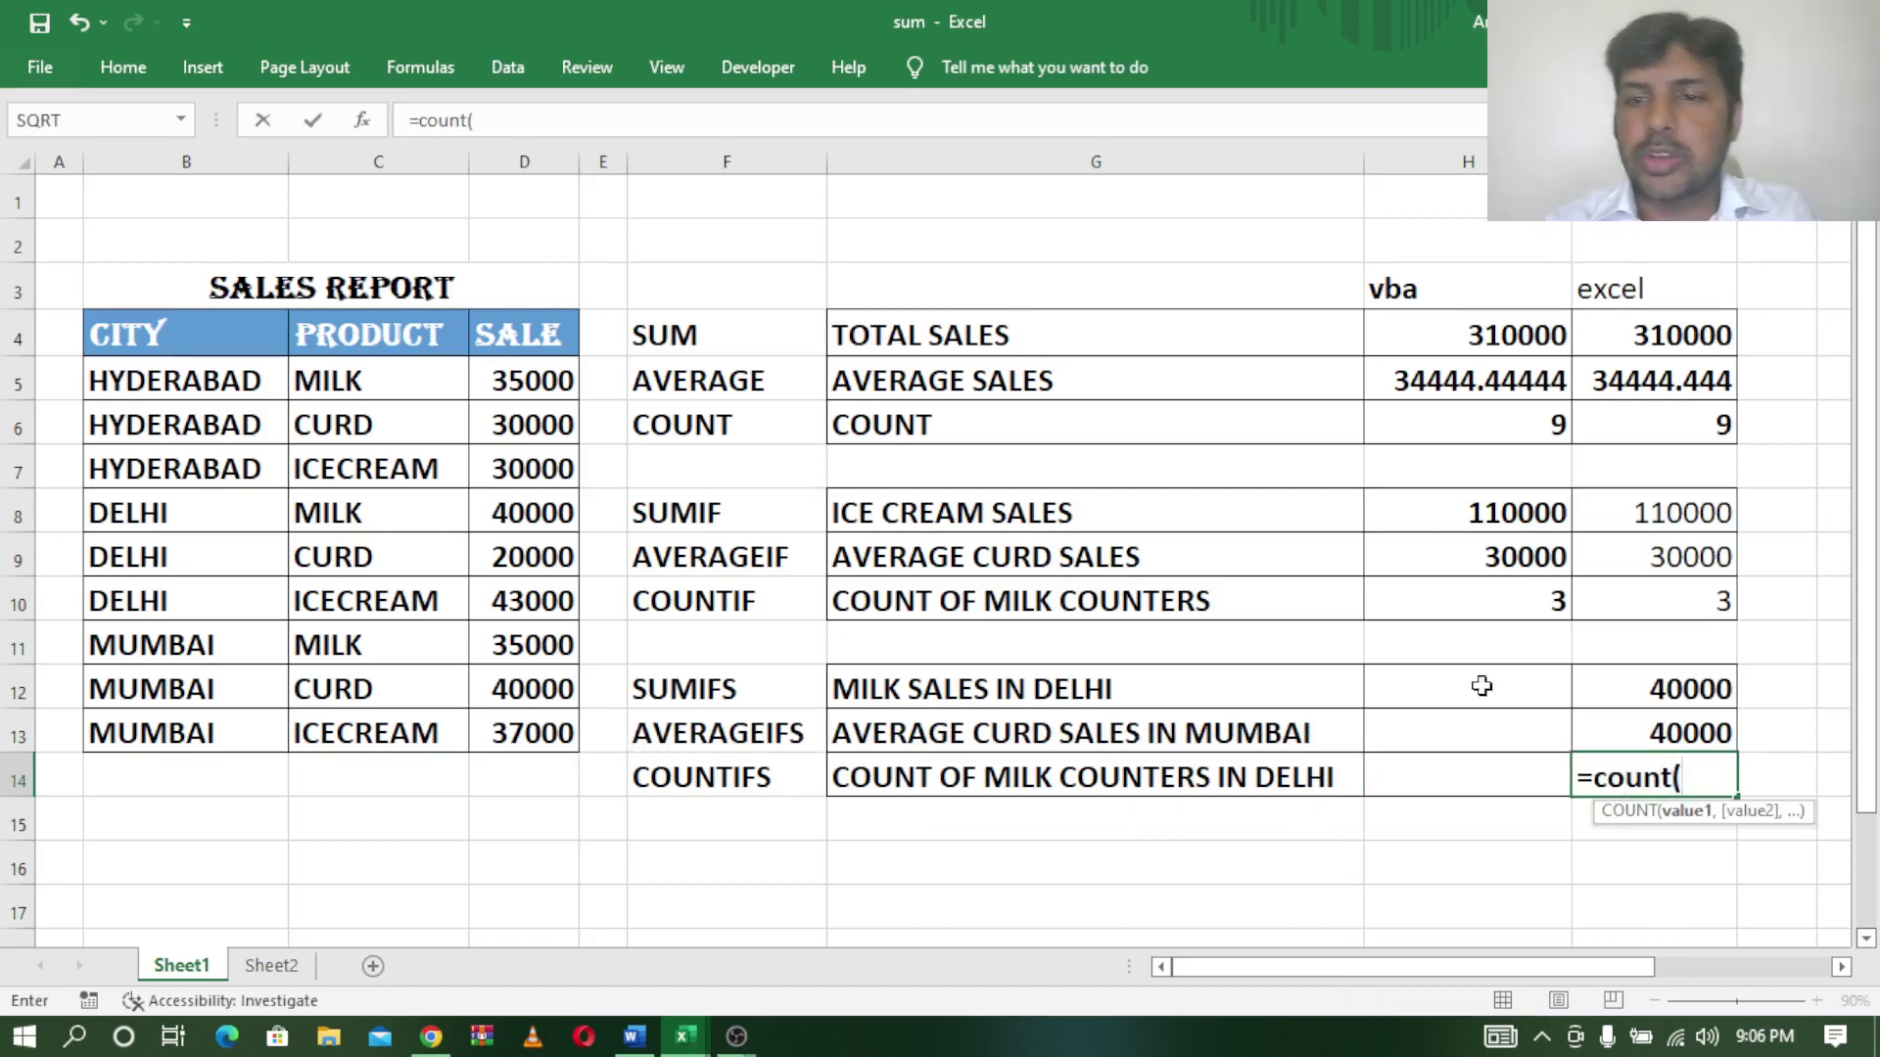
{"action": "left_click_drag", "start_coordinate": [342, 383], "coordinate": [375, 710]}
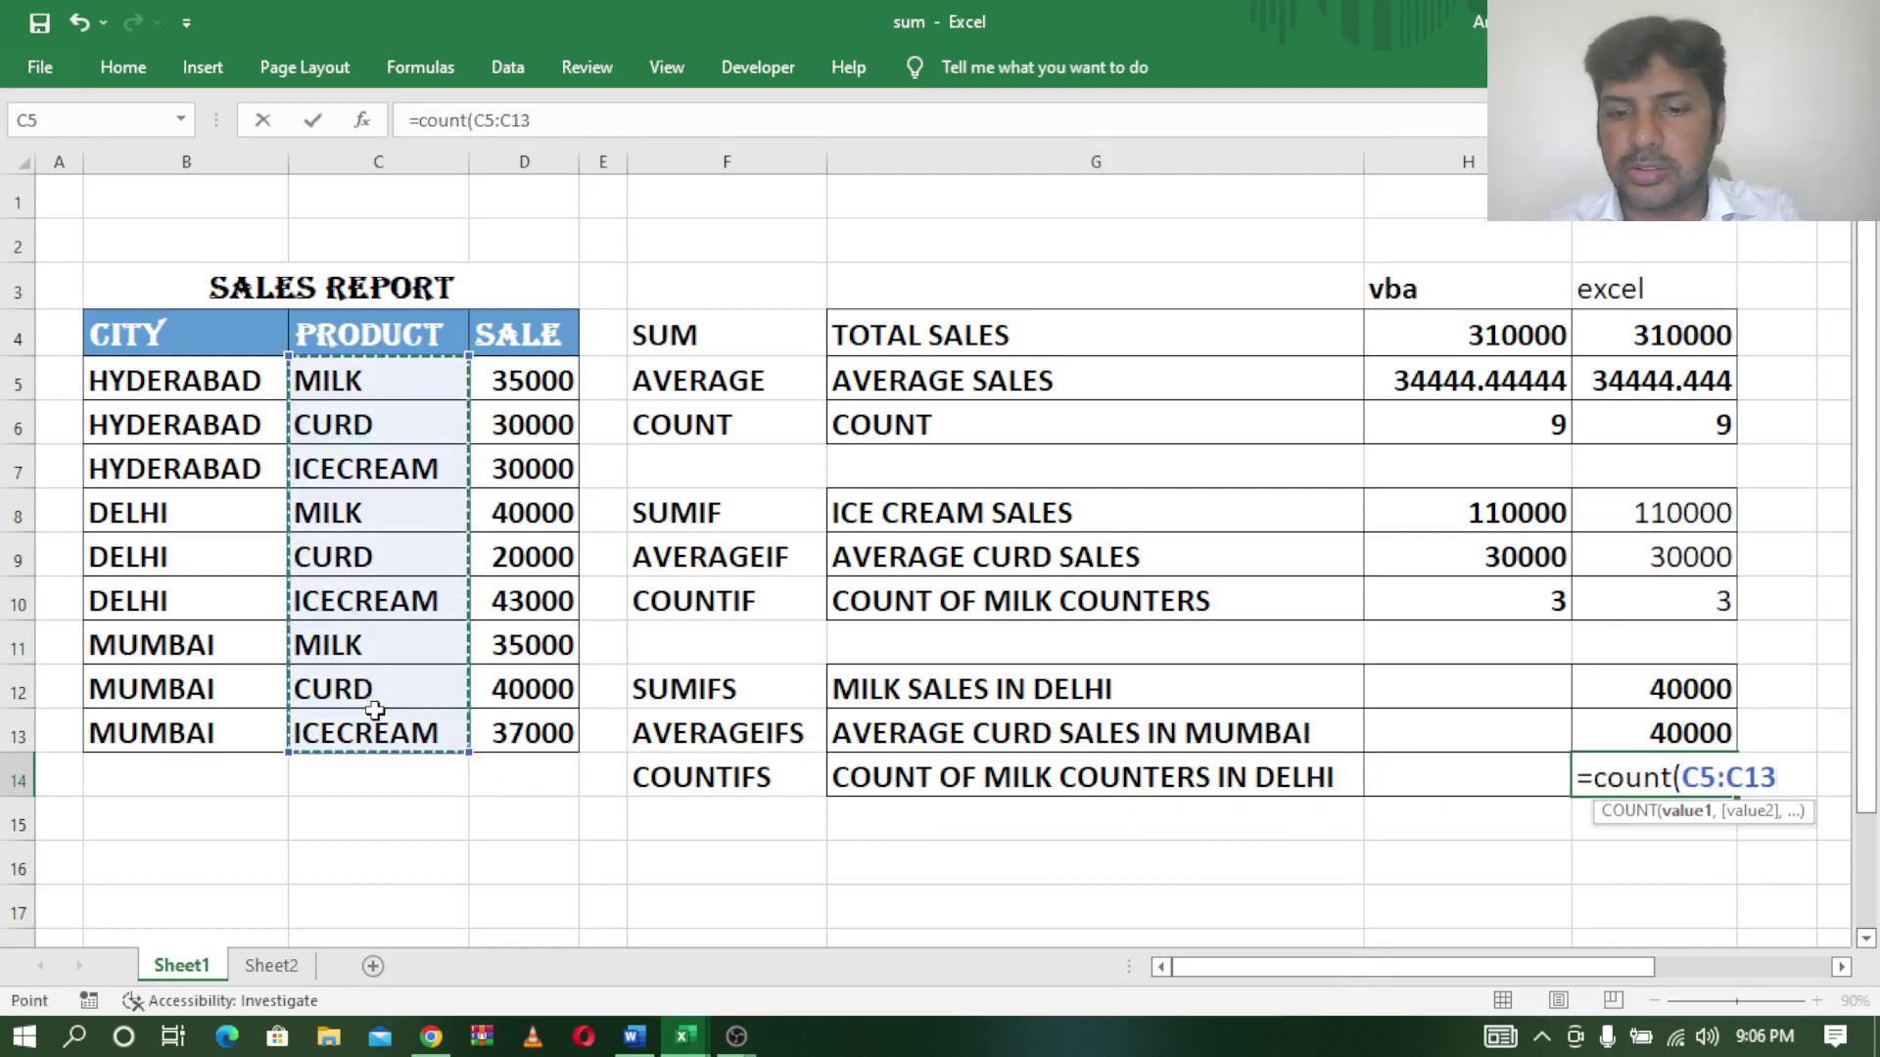
{"action": "type", "text": ","}
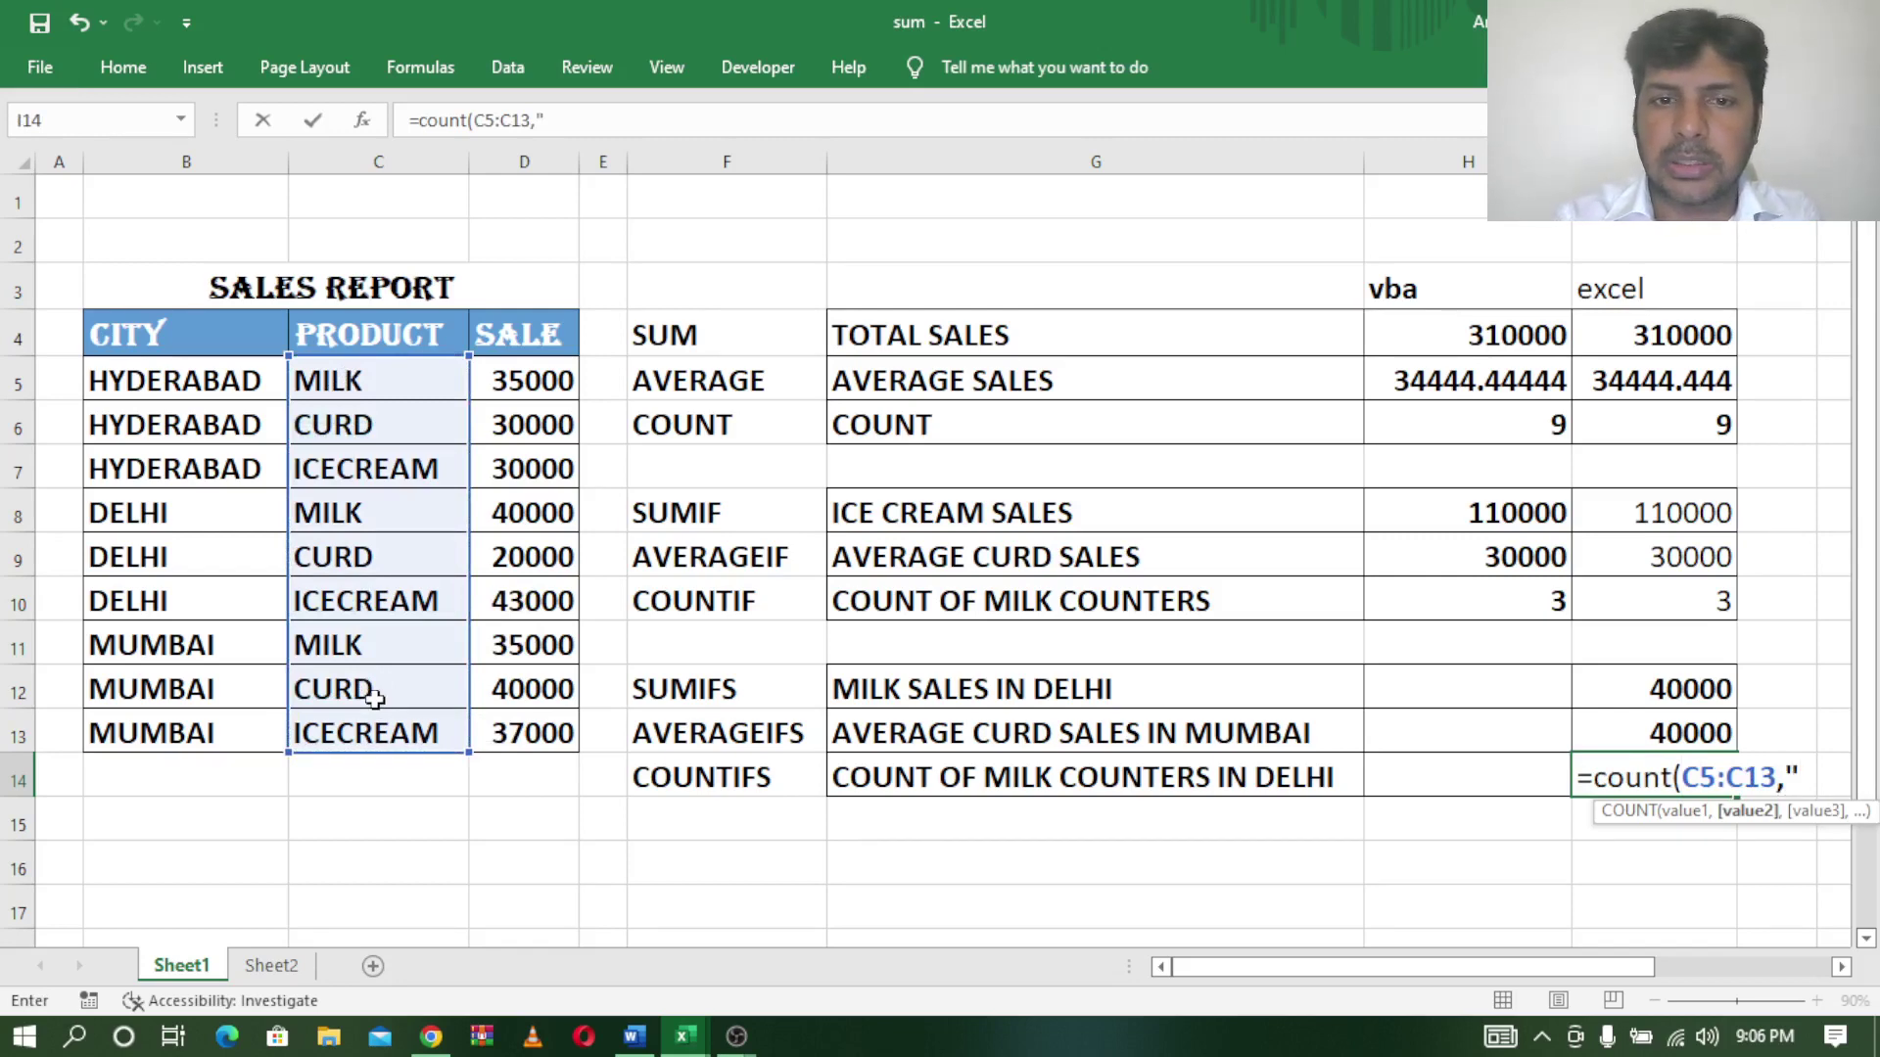
{"action": "type", "text": "milk"}
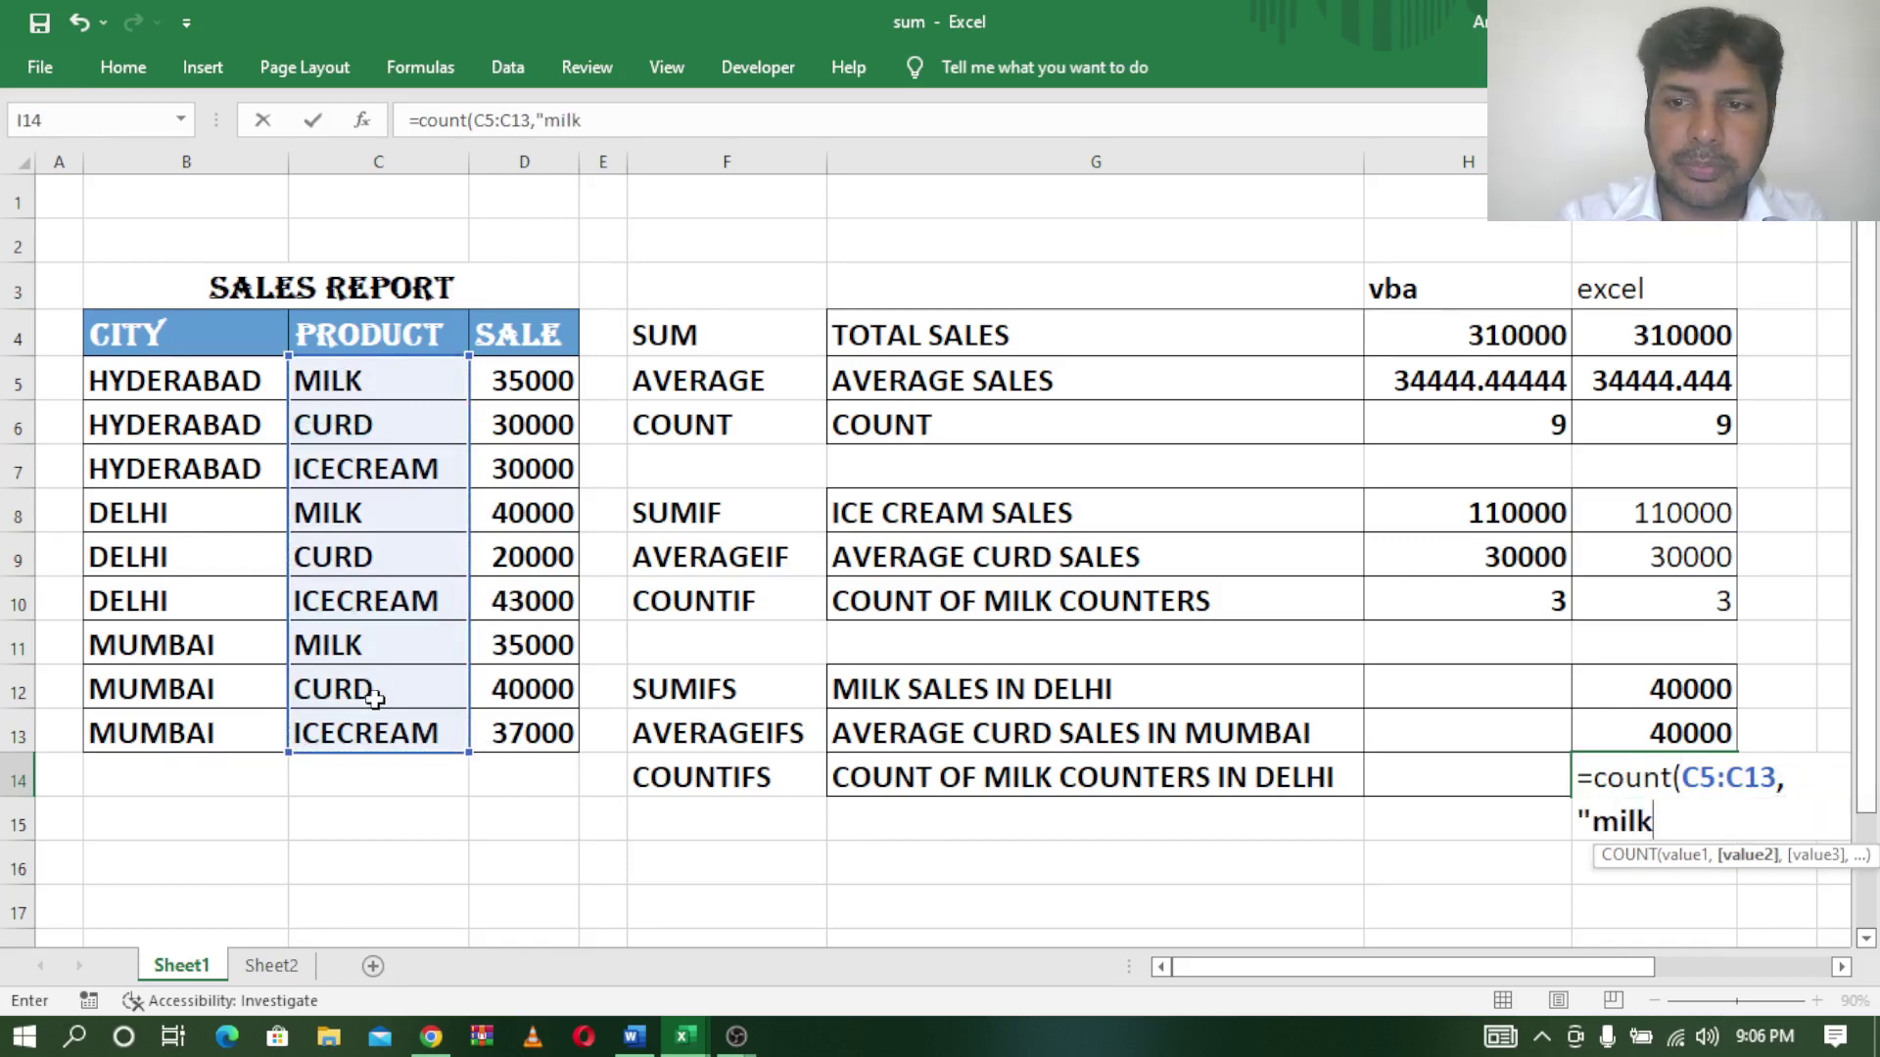
{"action": "type", "text": "\","}
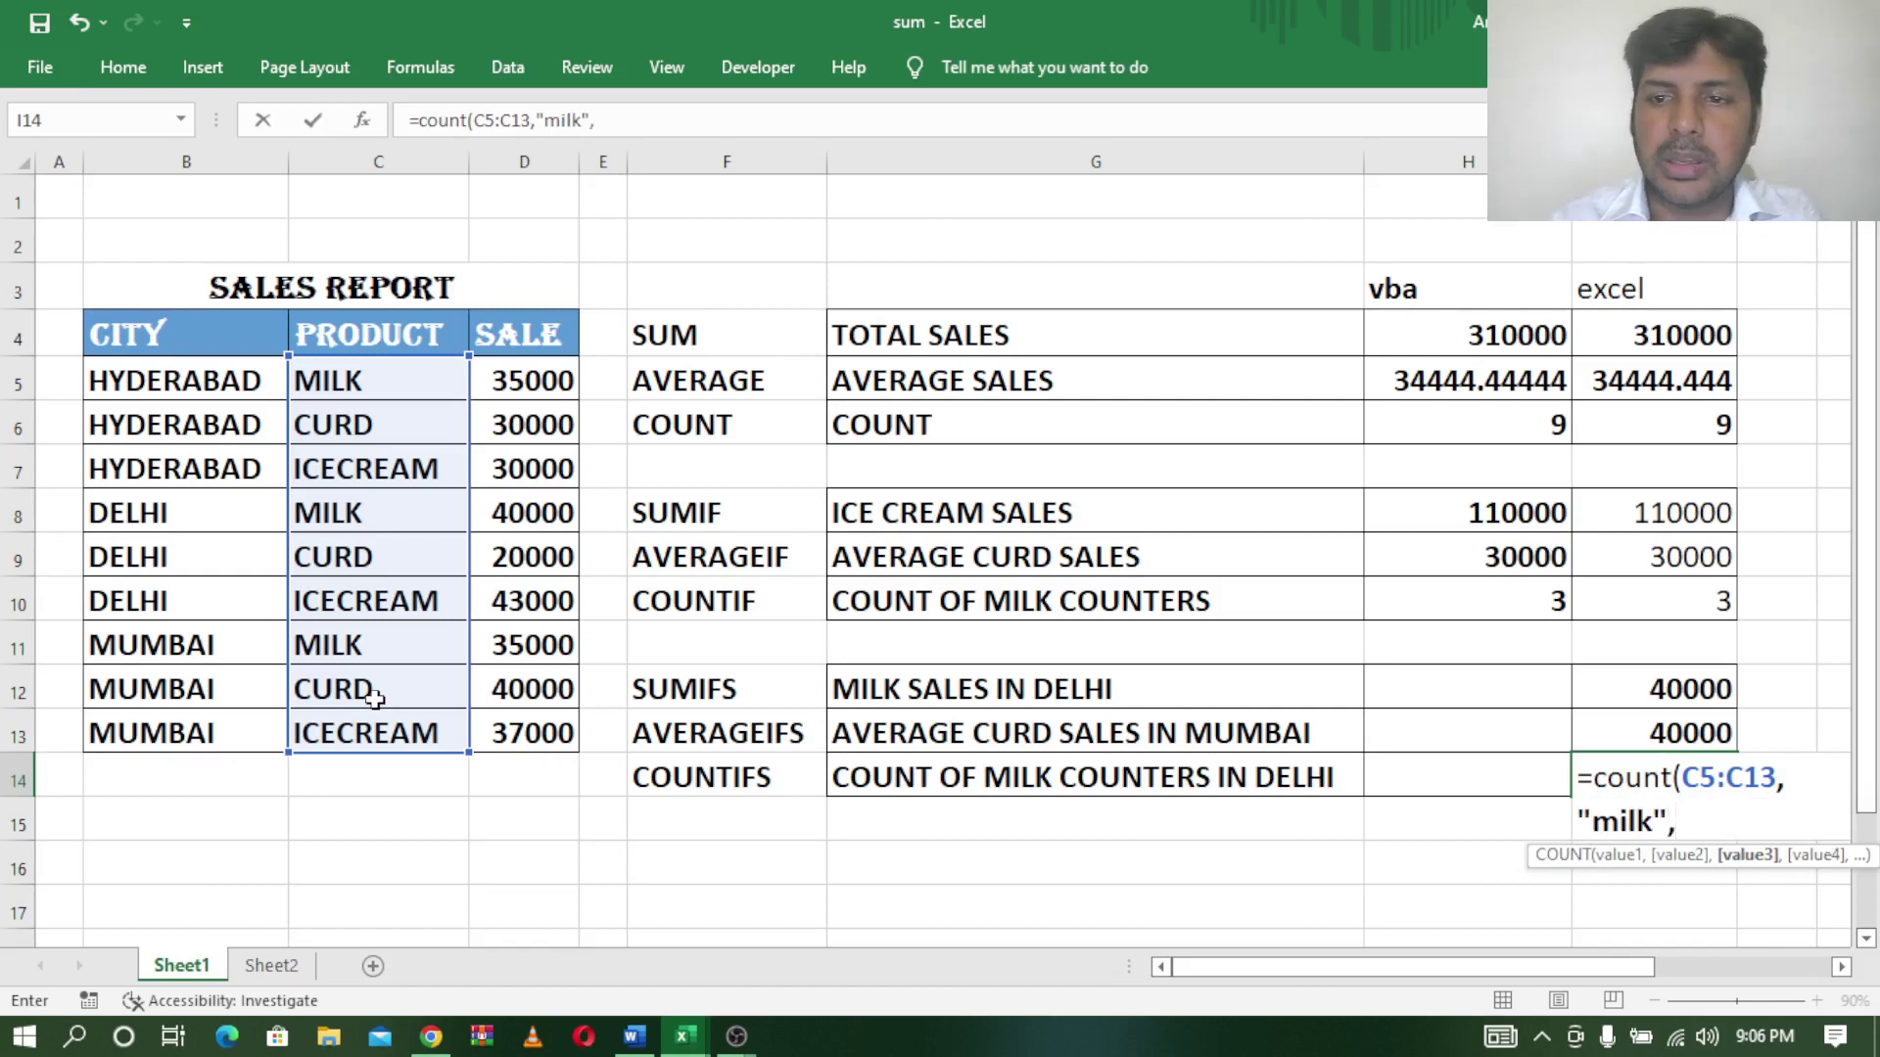
{"action": "left_click_drag", "start_coordinate": [162, 379], "coordinate": [164, 727]}
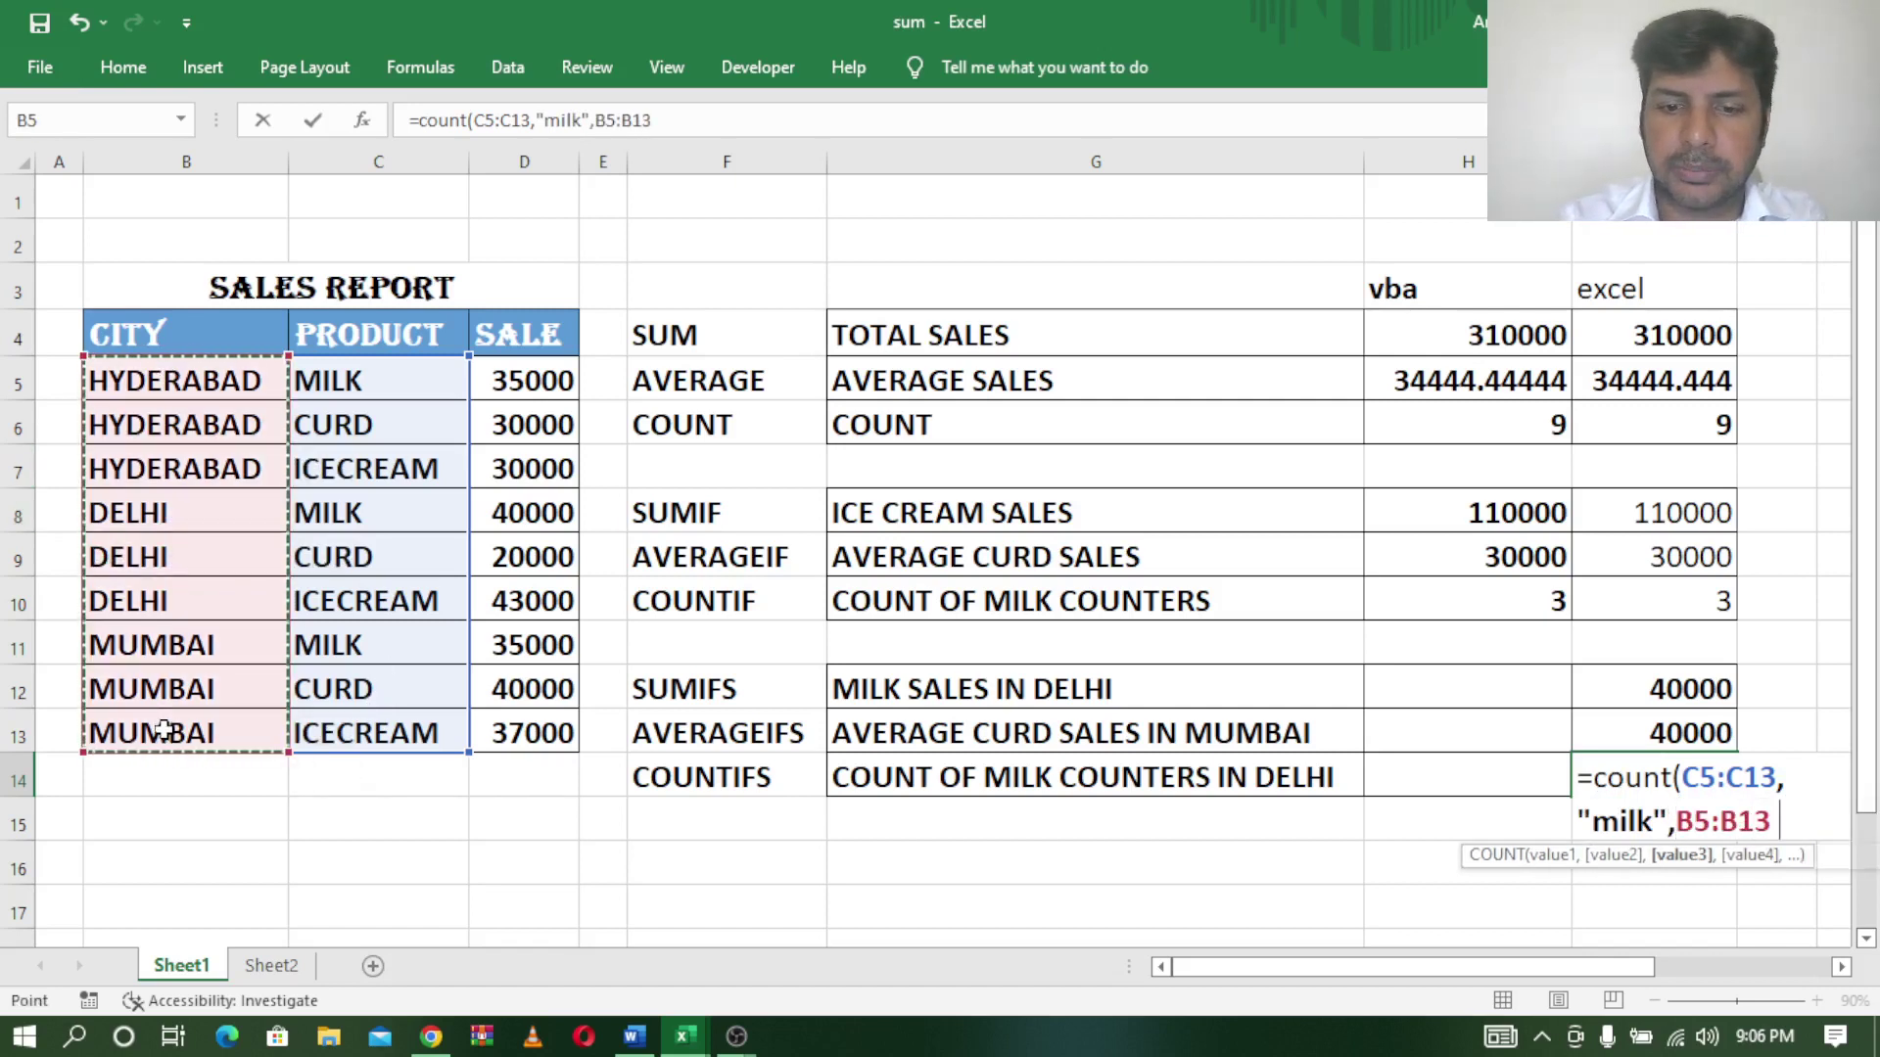
{"action": "type", "text": ","}
{"action": "type", "text": "de"}
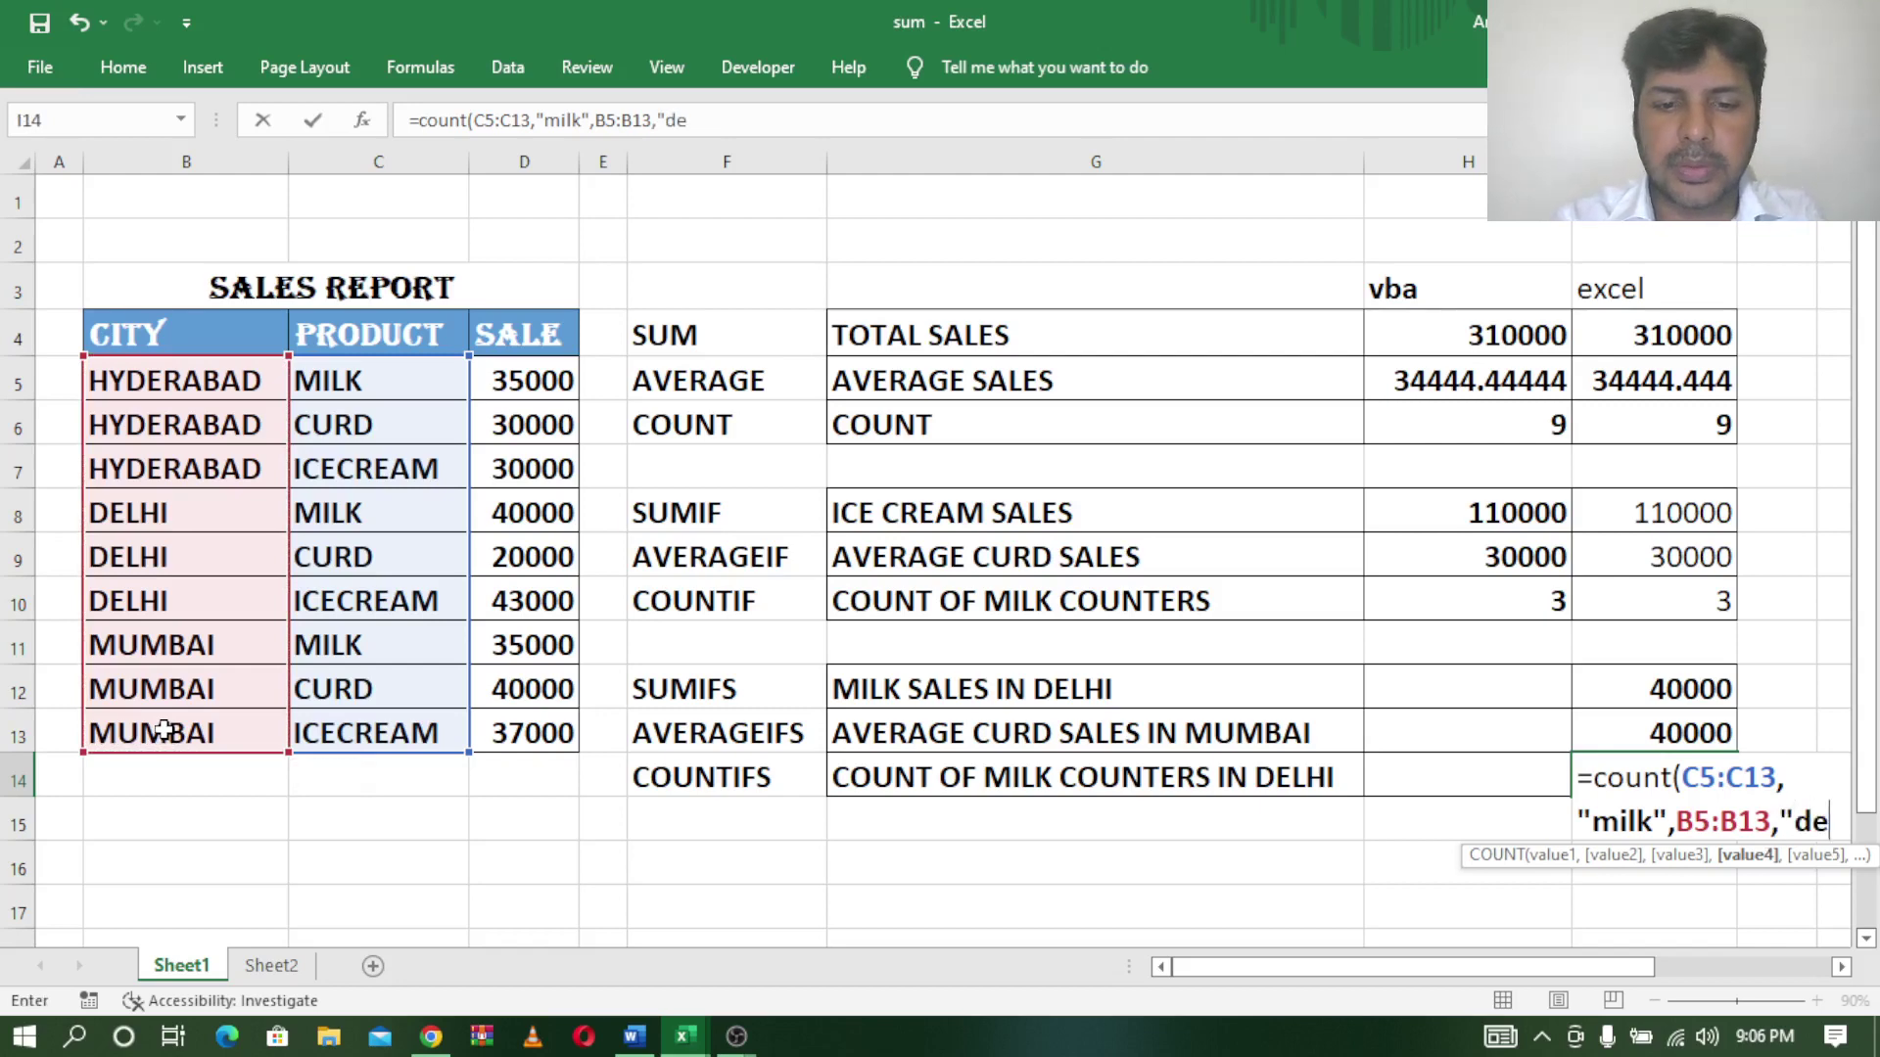
{"action": "type", "text": "lhi"}
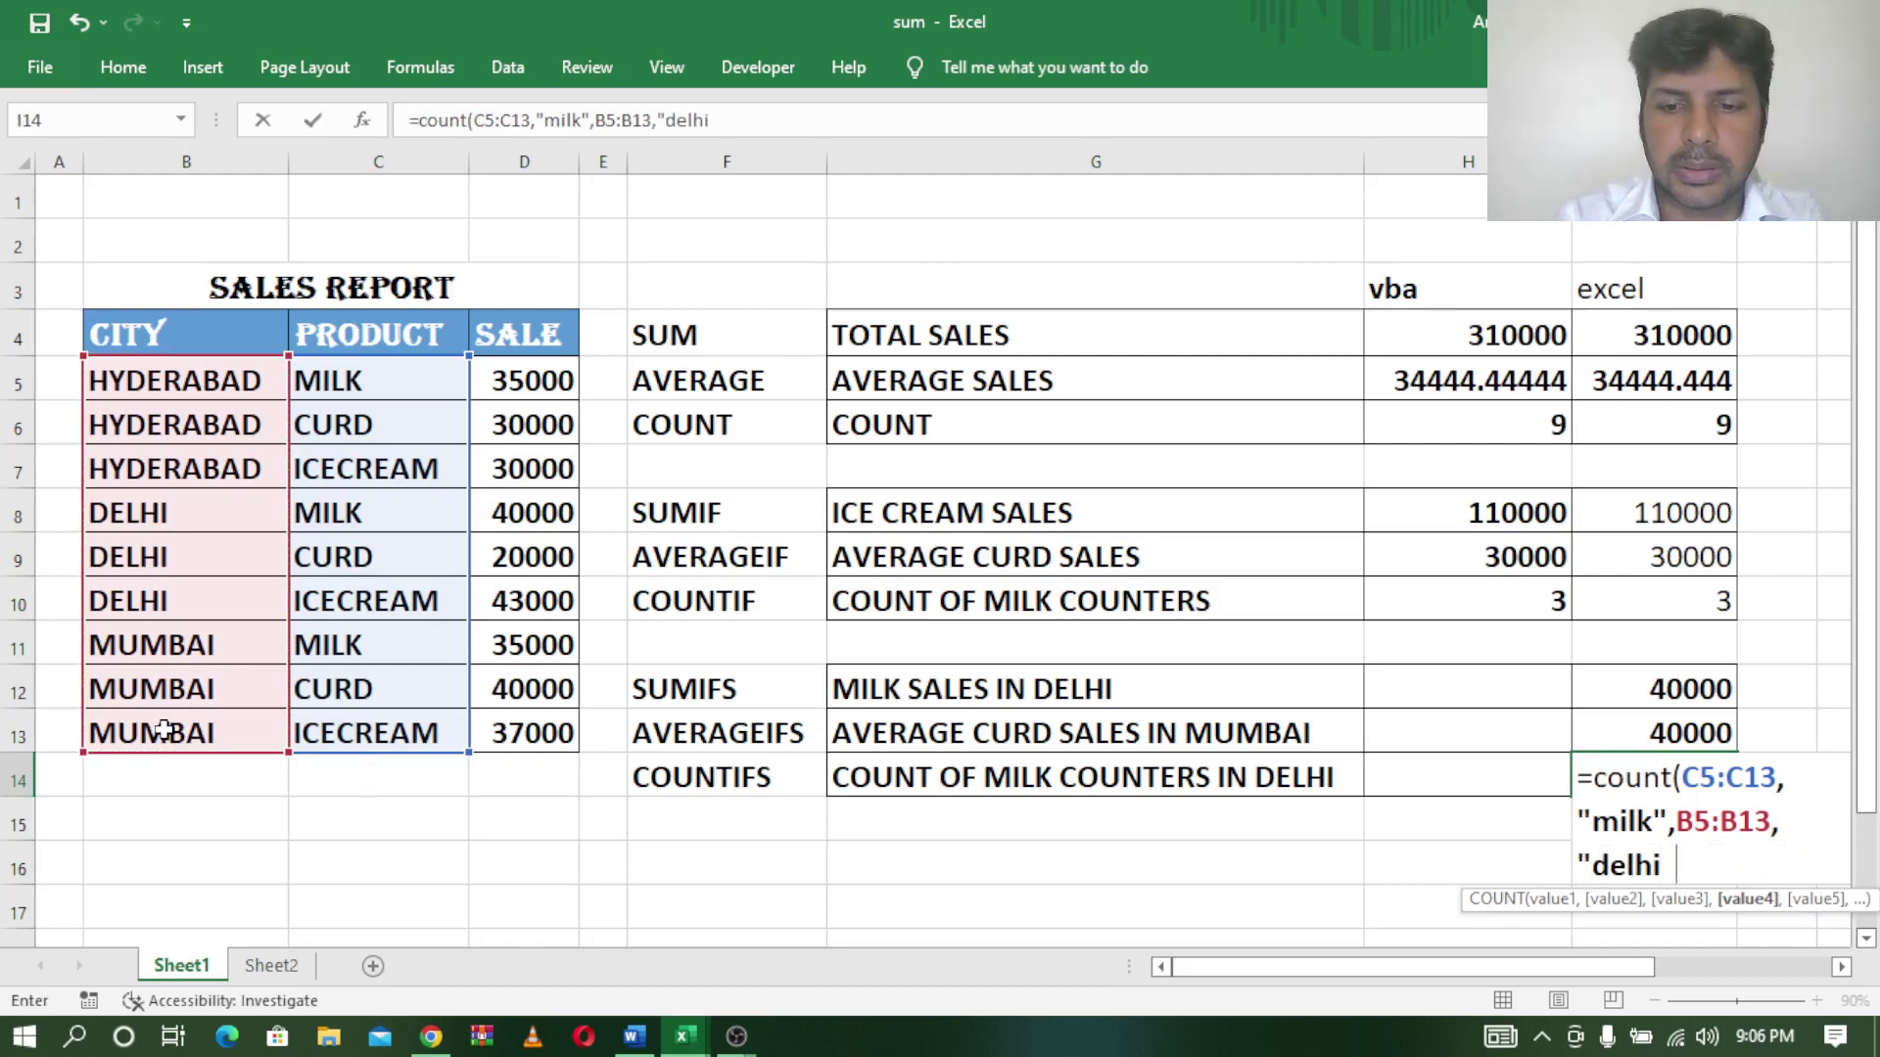
{"action": "type", "text": ")"}
{"action": "key", "text": "Return"}
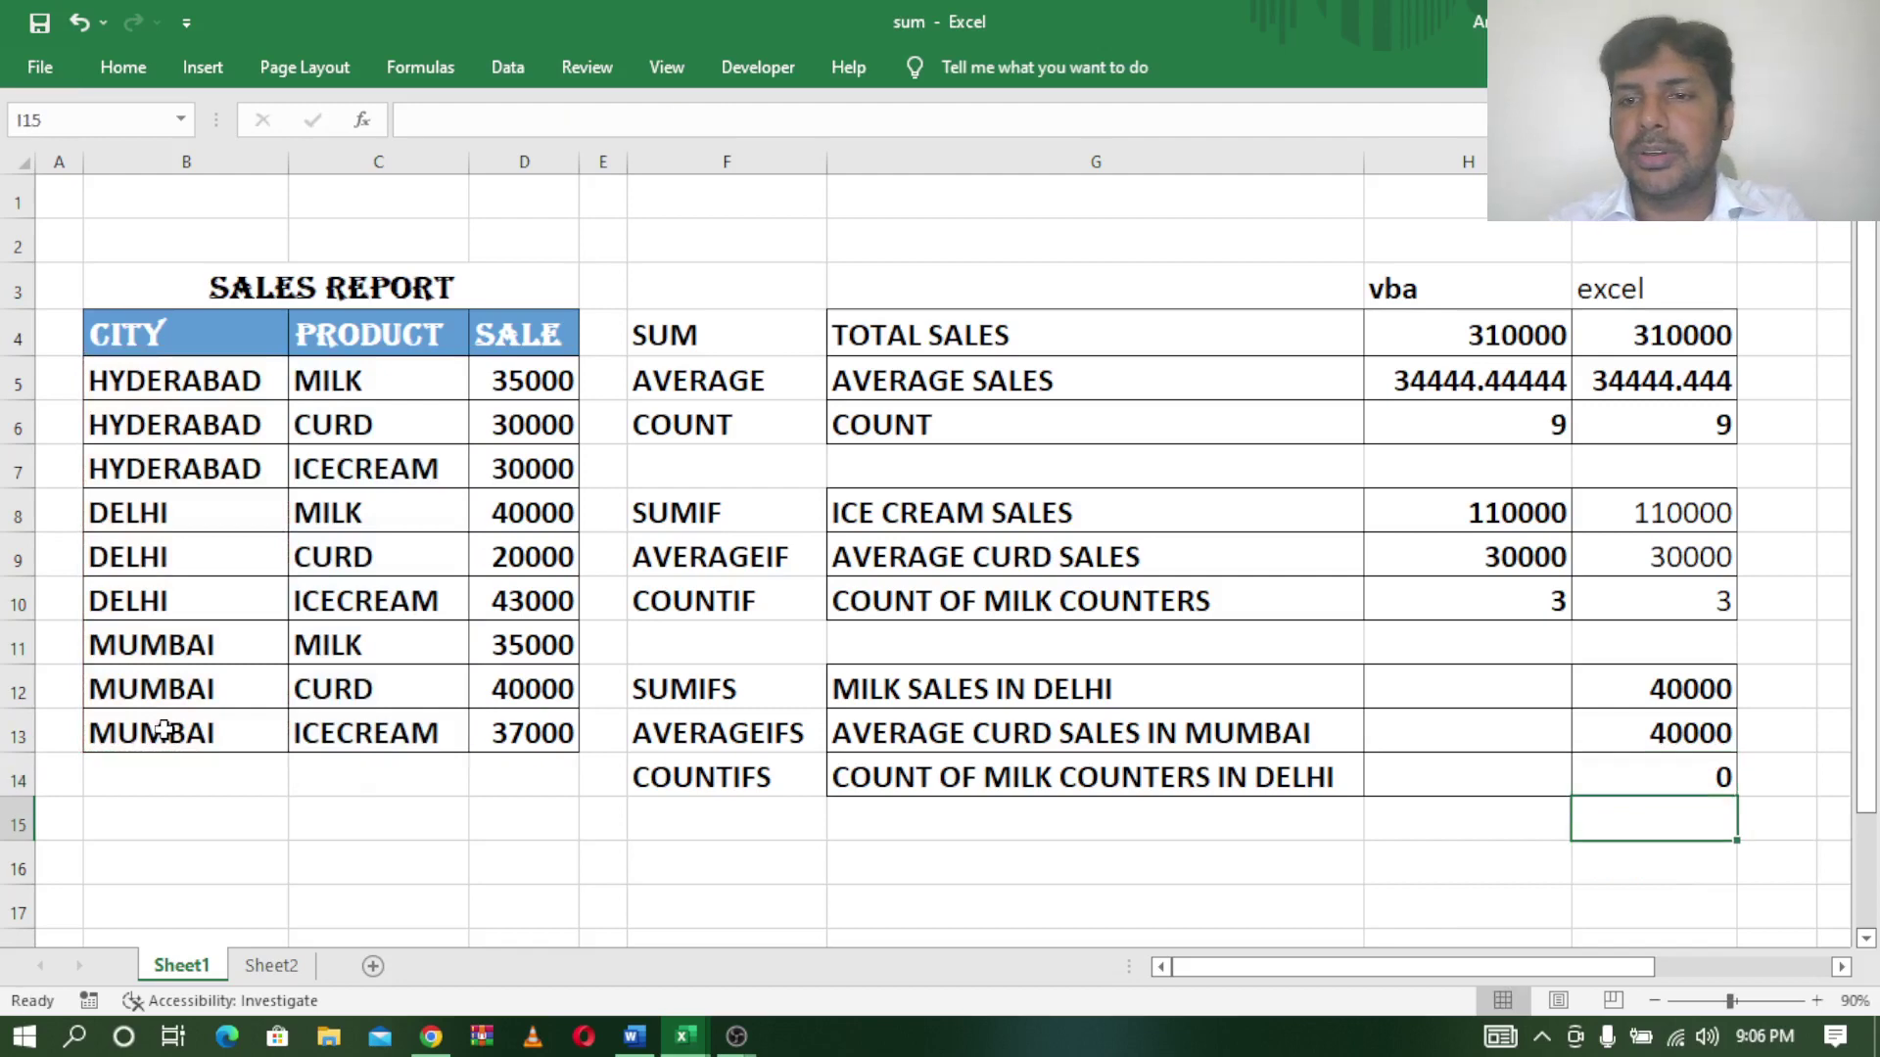
Change the I14 formula from COUNT to COUNTIFS so it returns 1, and check it against a Delhi row.
{"action": "double_click", "coordinate": [1621, 765]}
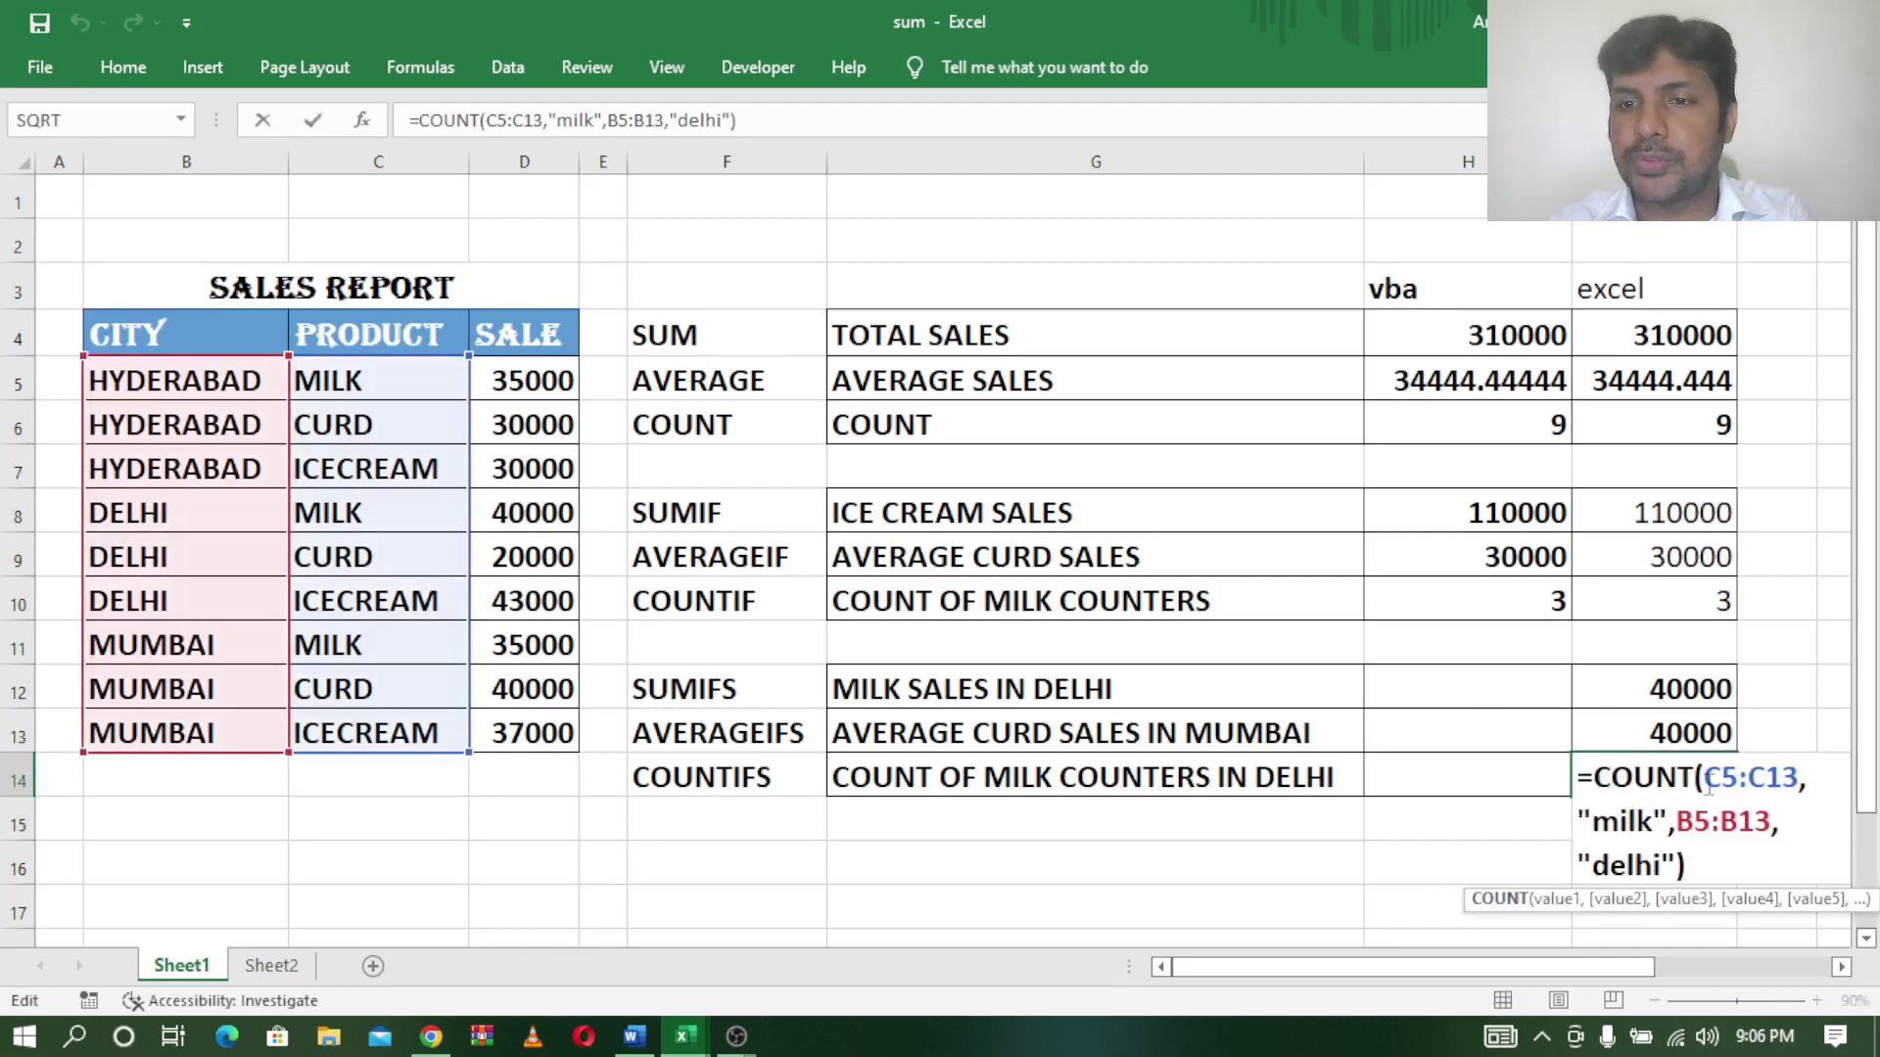
{"action": "type", "text": "ifs"}
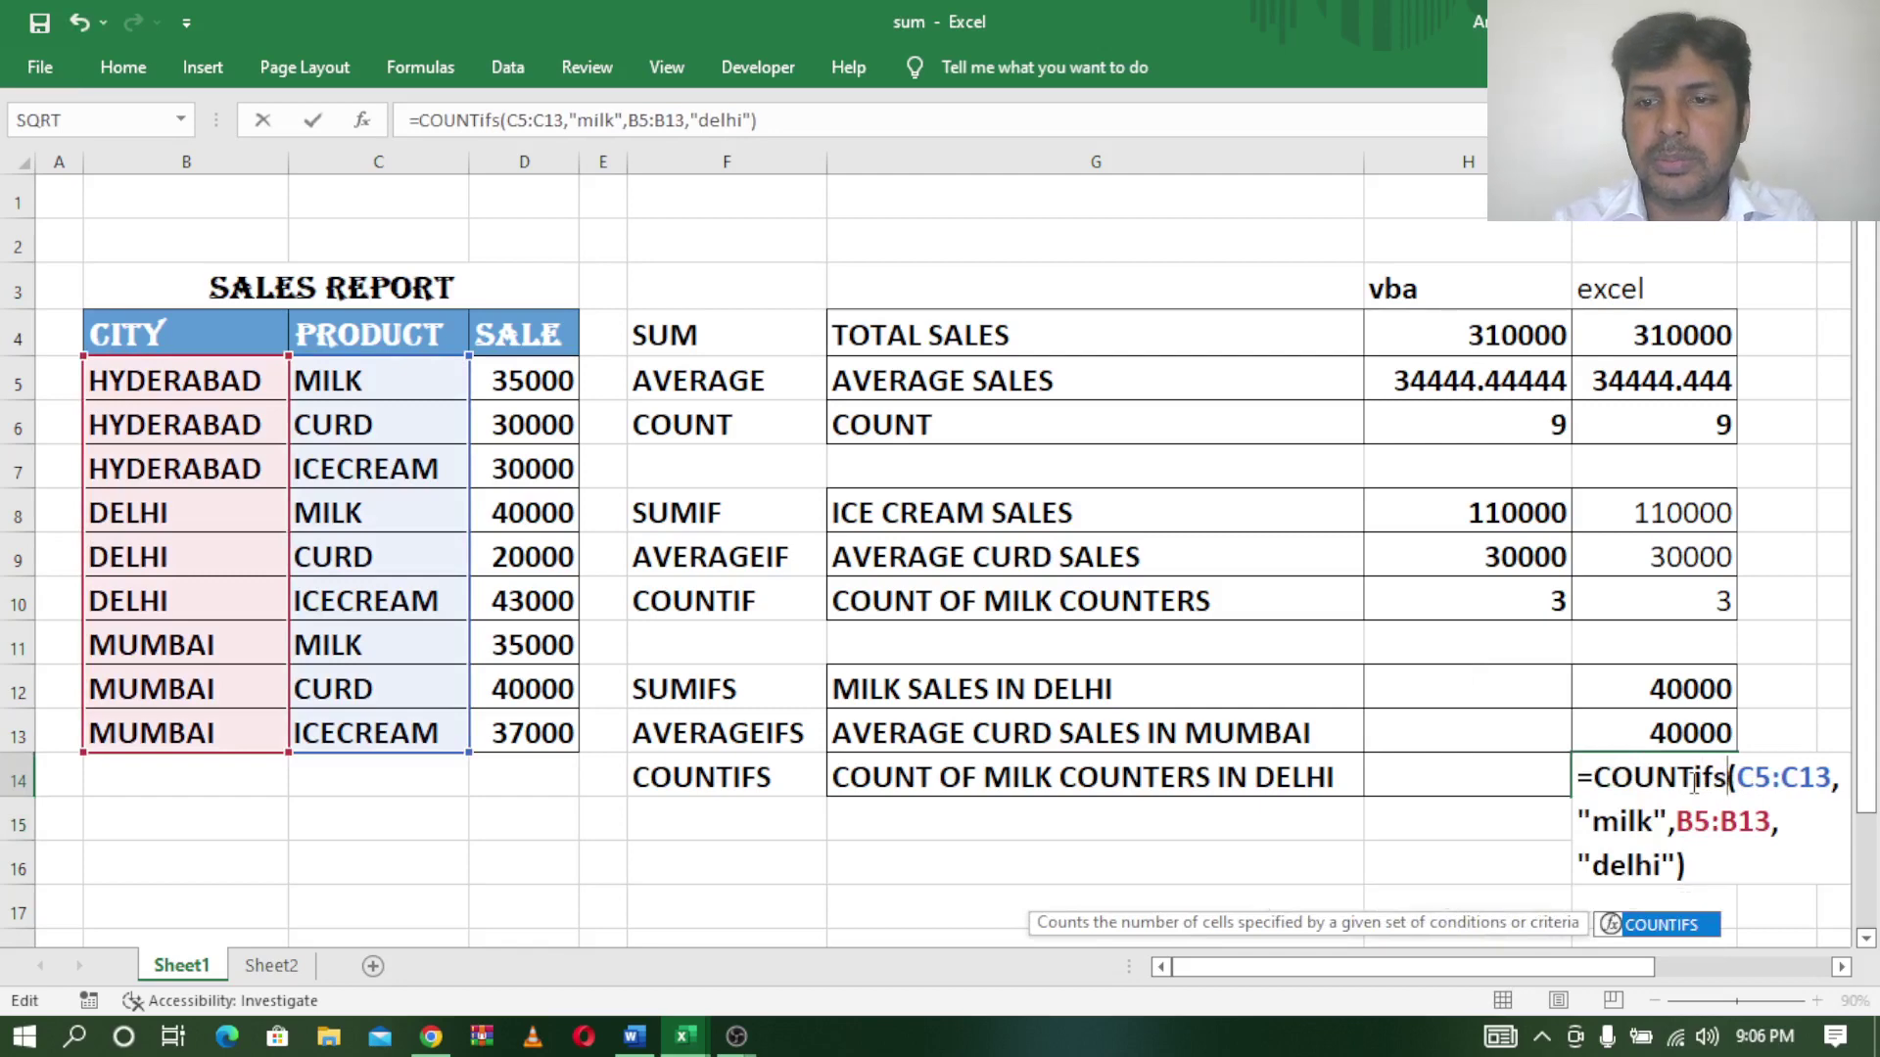
{"action": "key", "text": "Return"}
{"action": "left_click", "coordinate": [1695, 777]}
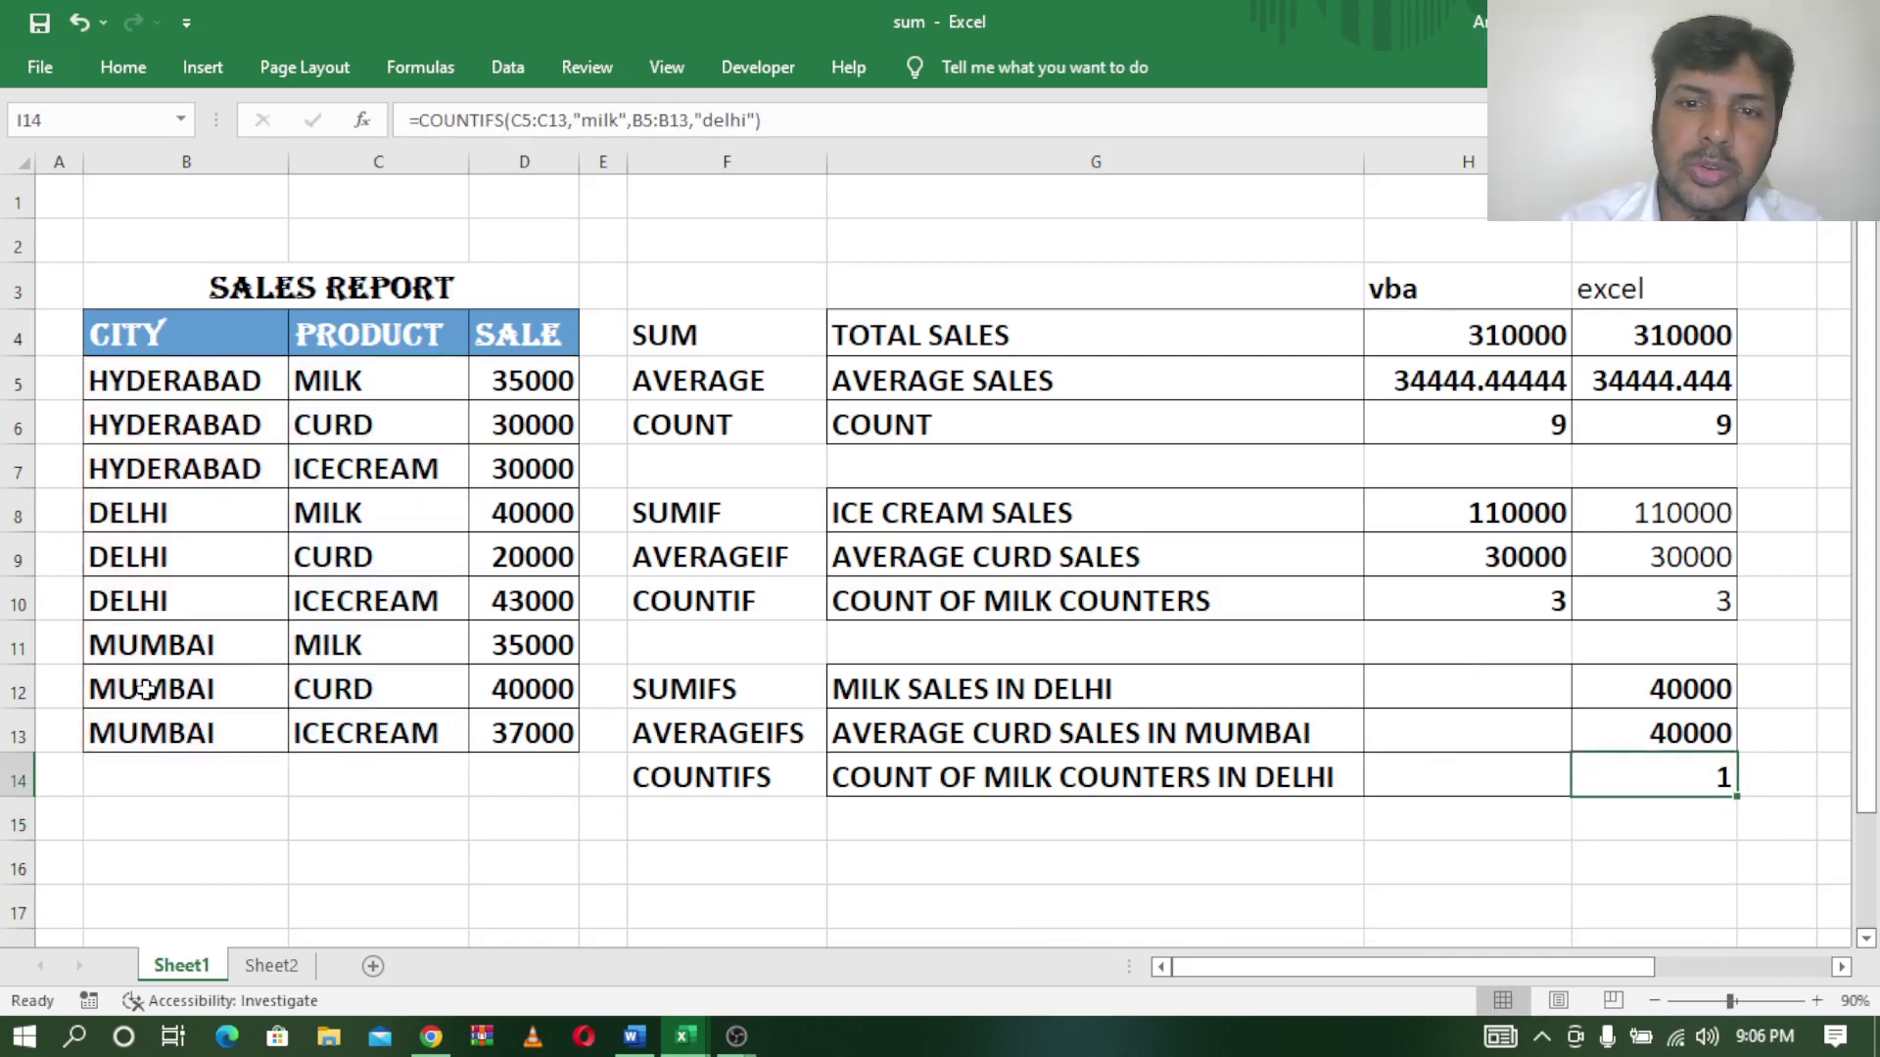
{"action": "left_click_drag", "start_coordinate": [125, 551], "coordinate": [405, 561]}
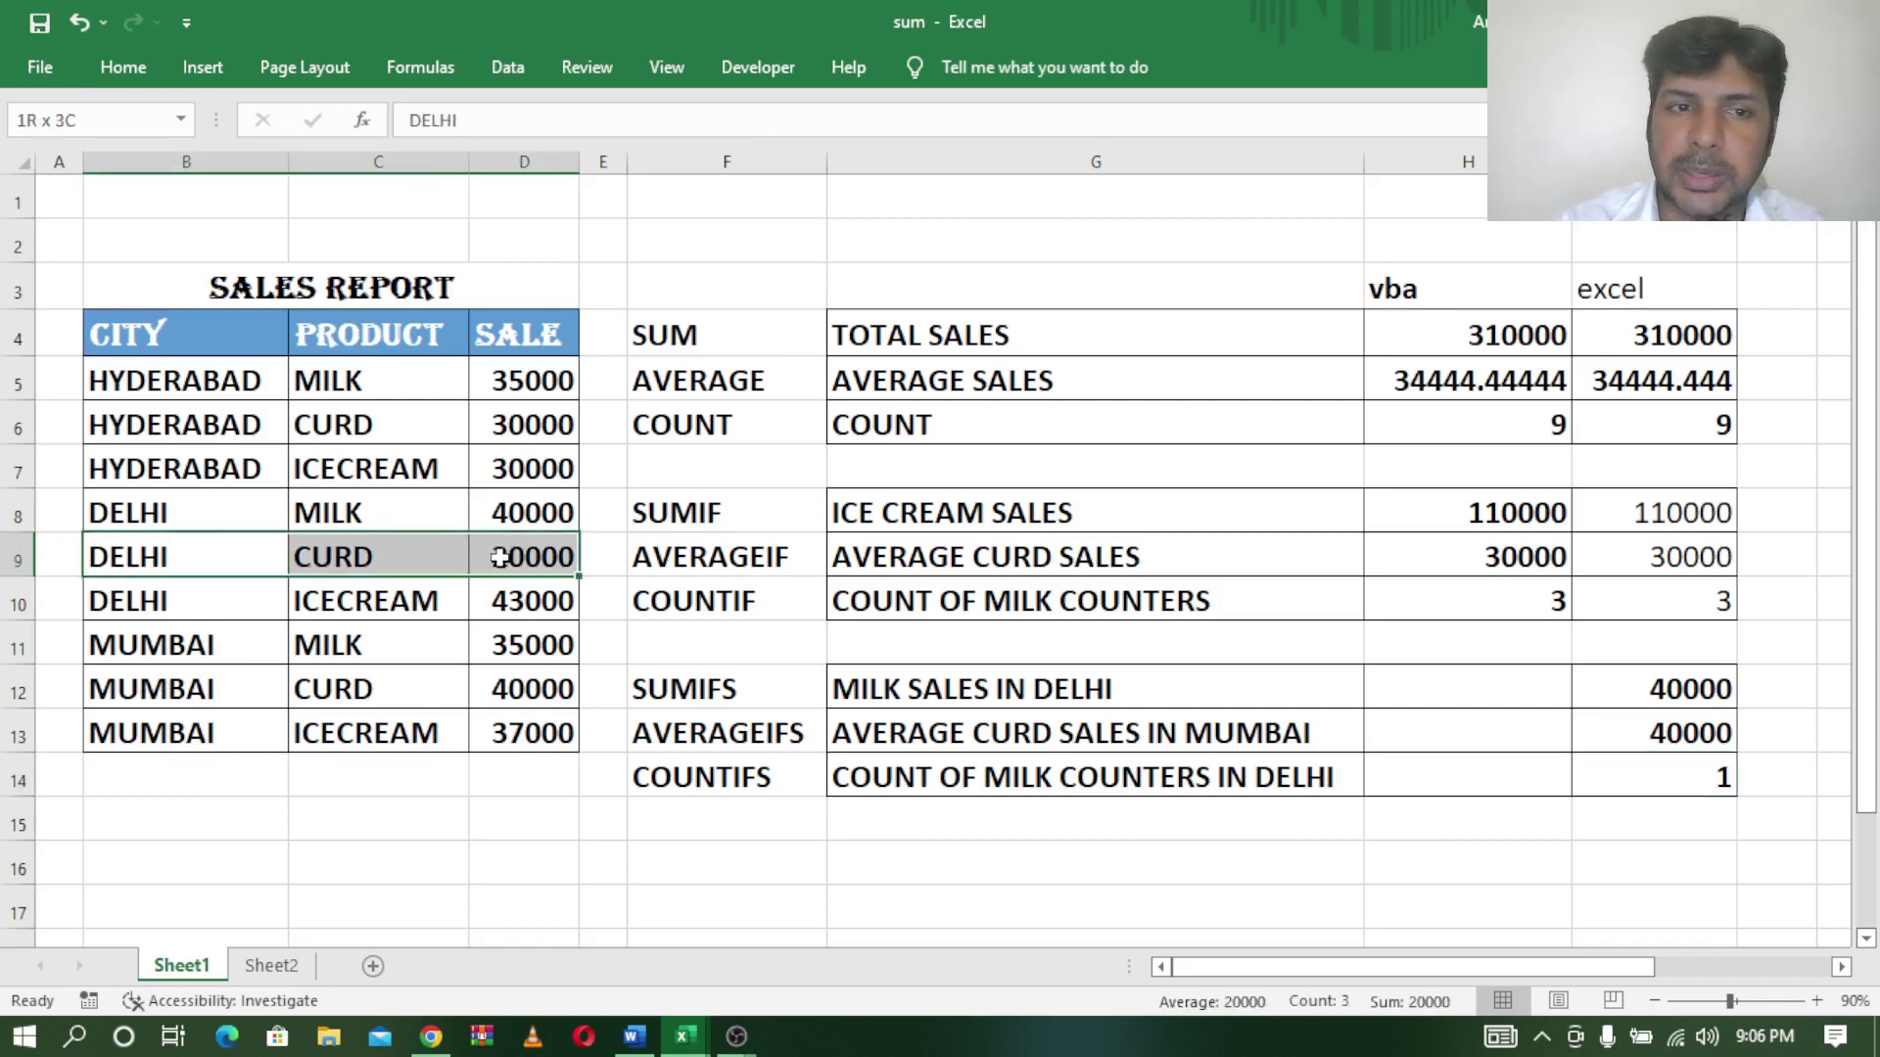
Select the empty VBA milk-sales cell and bring up the Word notes' Sub cal() macro.
{"action": "left_click", "coordinate": [1437, 701]}
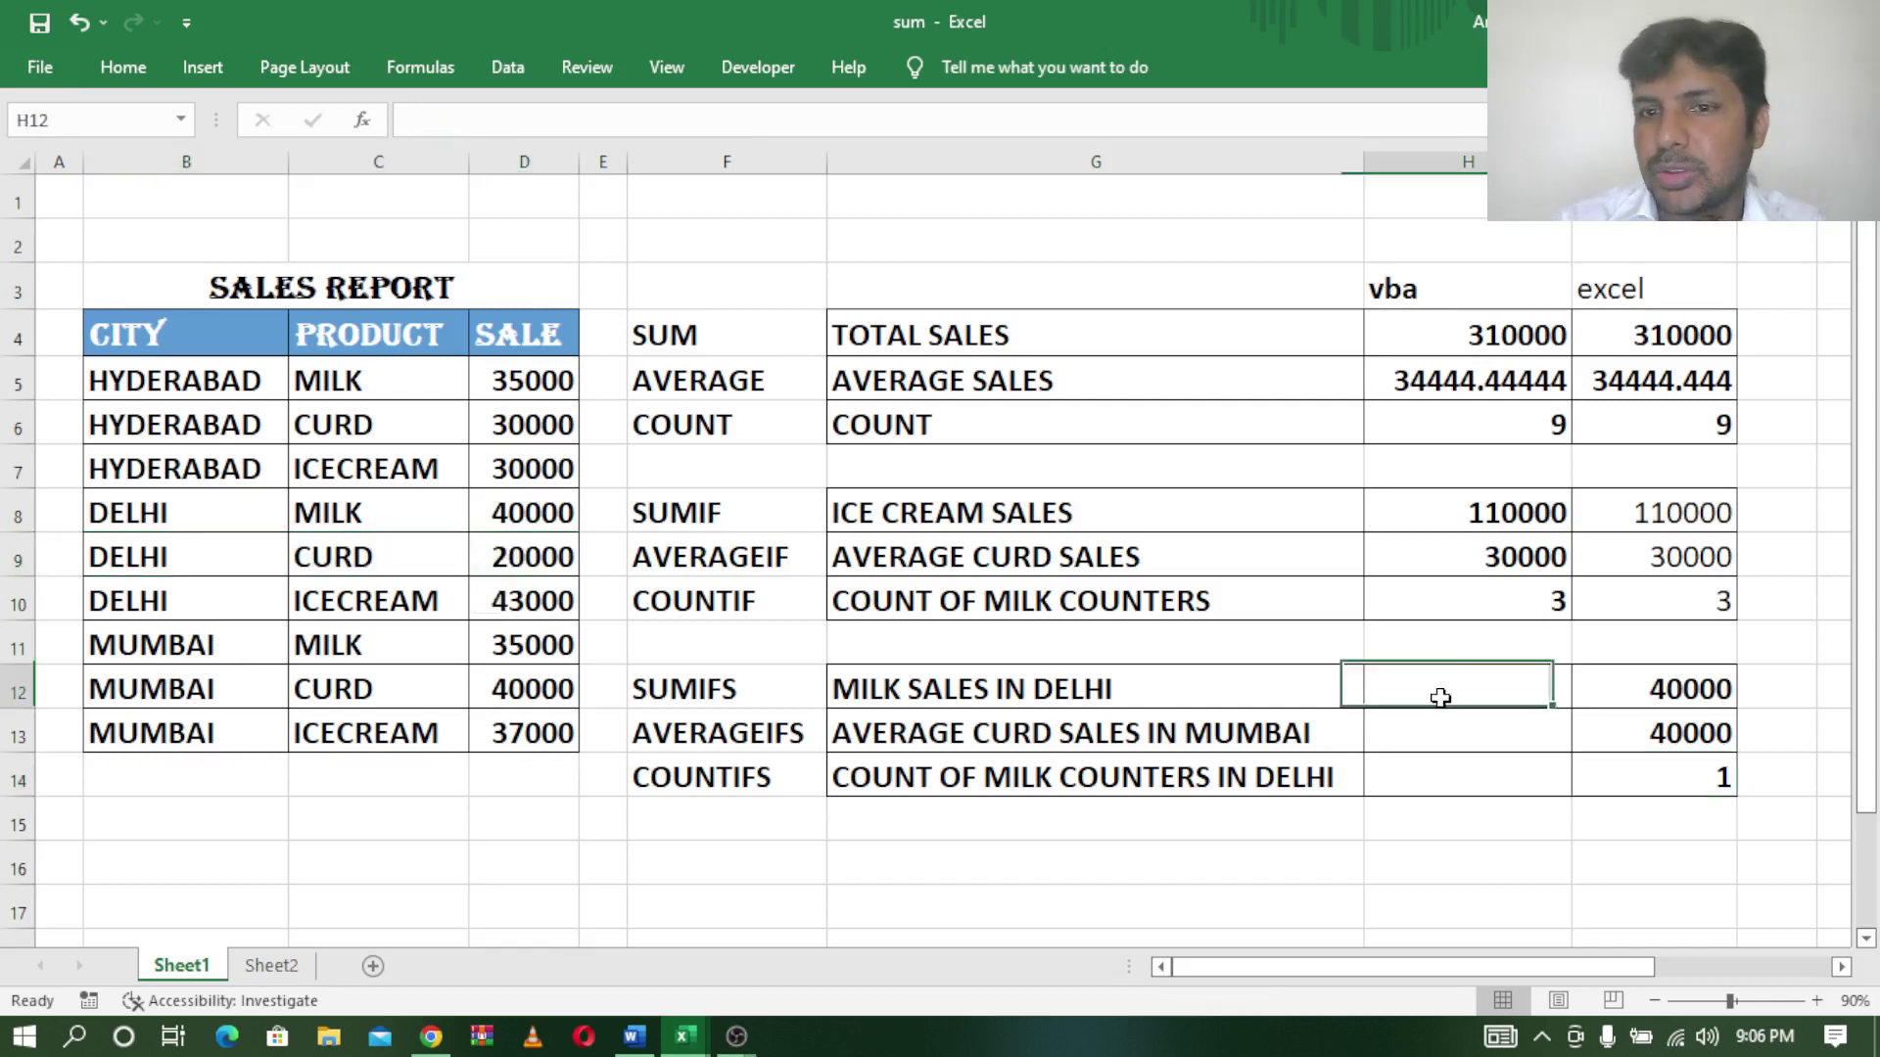
{"action": "left_click", "coordinate": [635, 1035]}
{"action": "left_click_drag", "start_coordinate": [1868, 665], "coordinate": [1868, 730]}
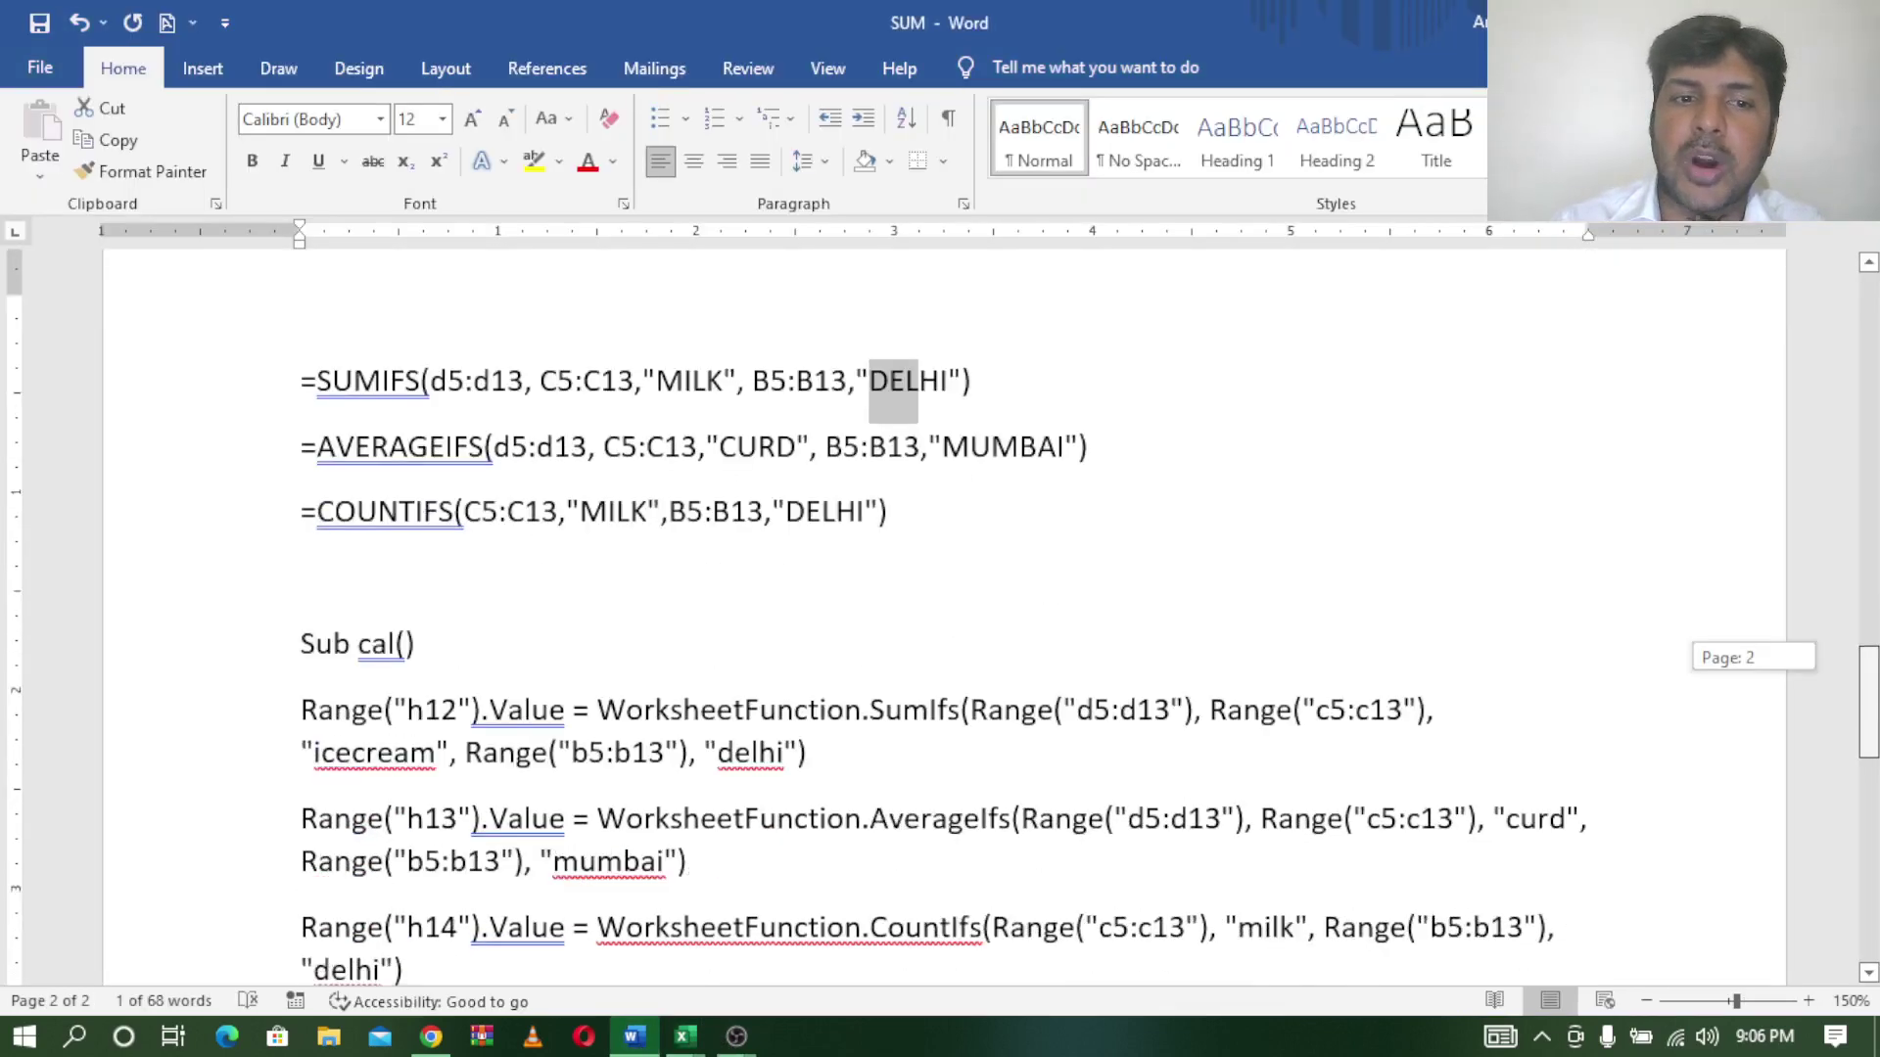
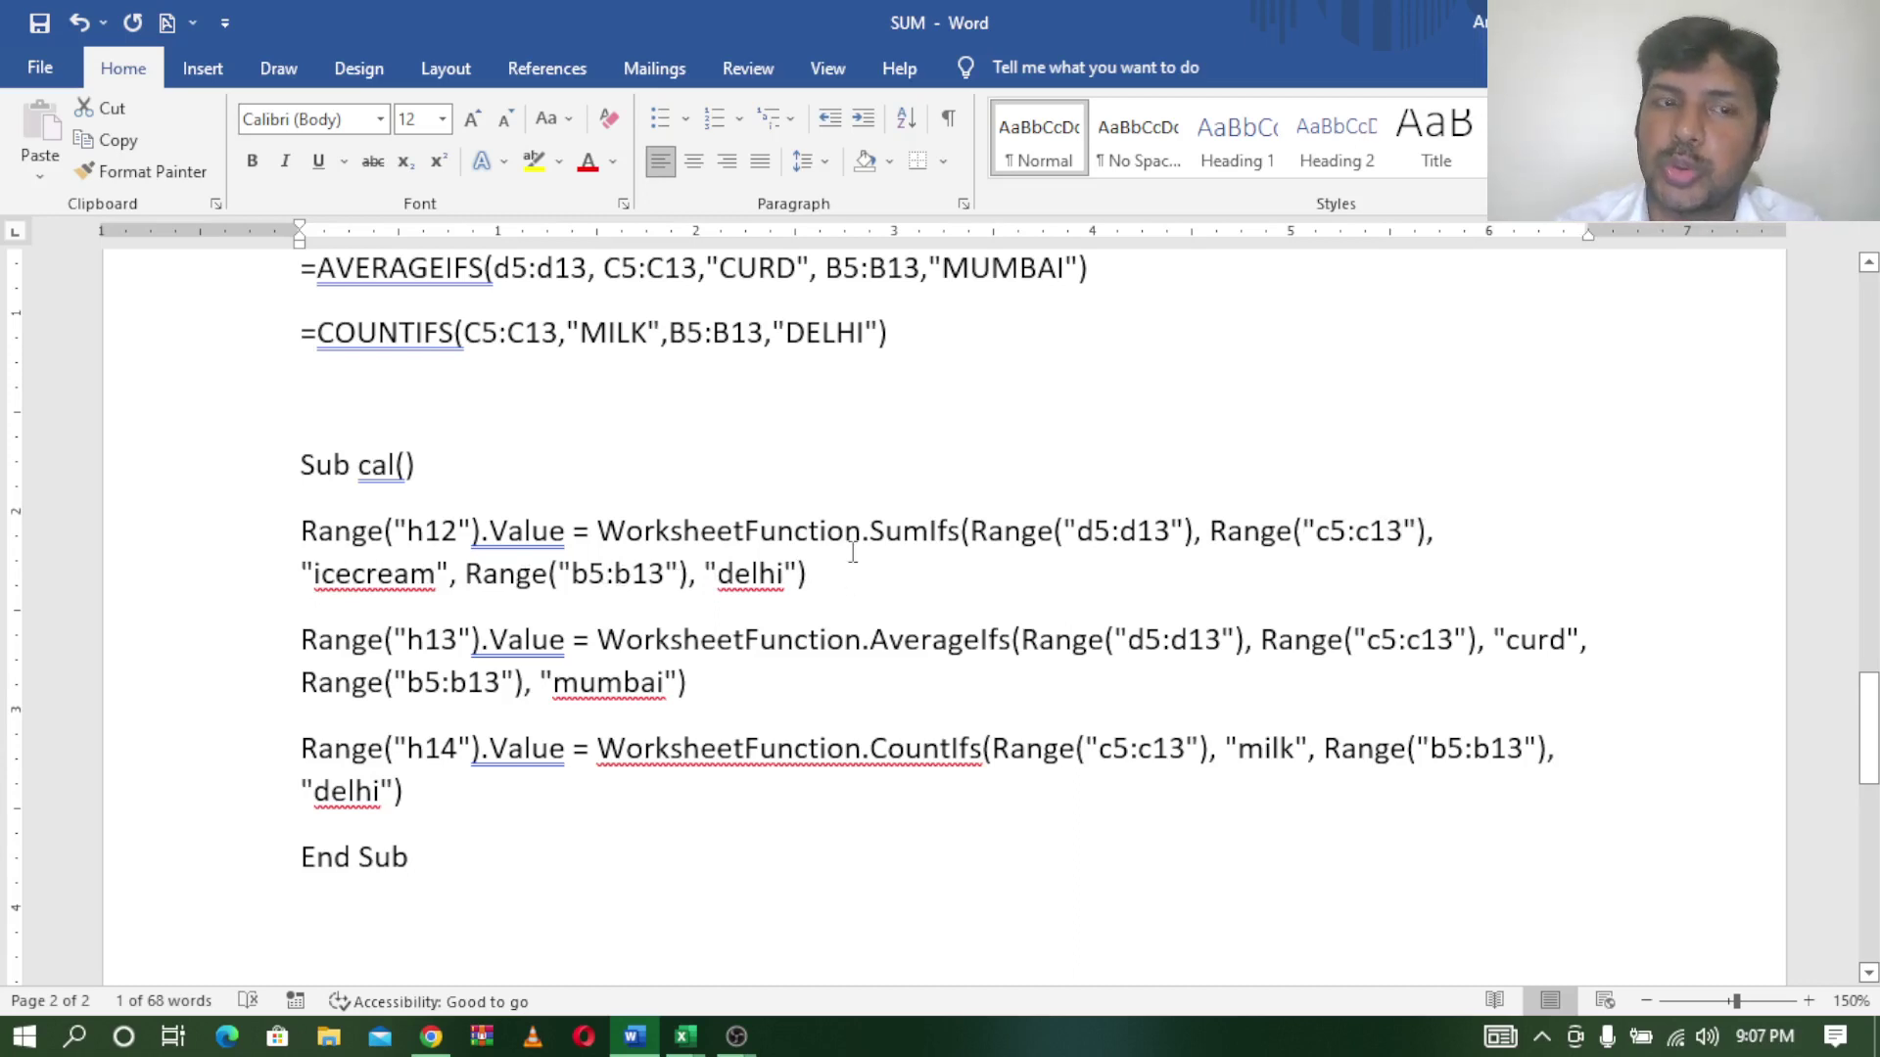
Copy the whole Sub cal macro with its SumIfs, AverageIfs and CountIfs lines from Word.
{"action": "left_click_drag", "start_coordinate": [300, 464], "coordinate": [440, 864]}
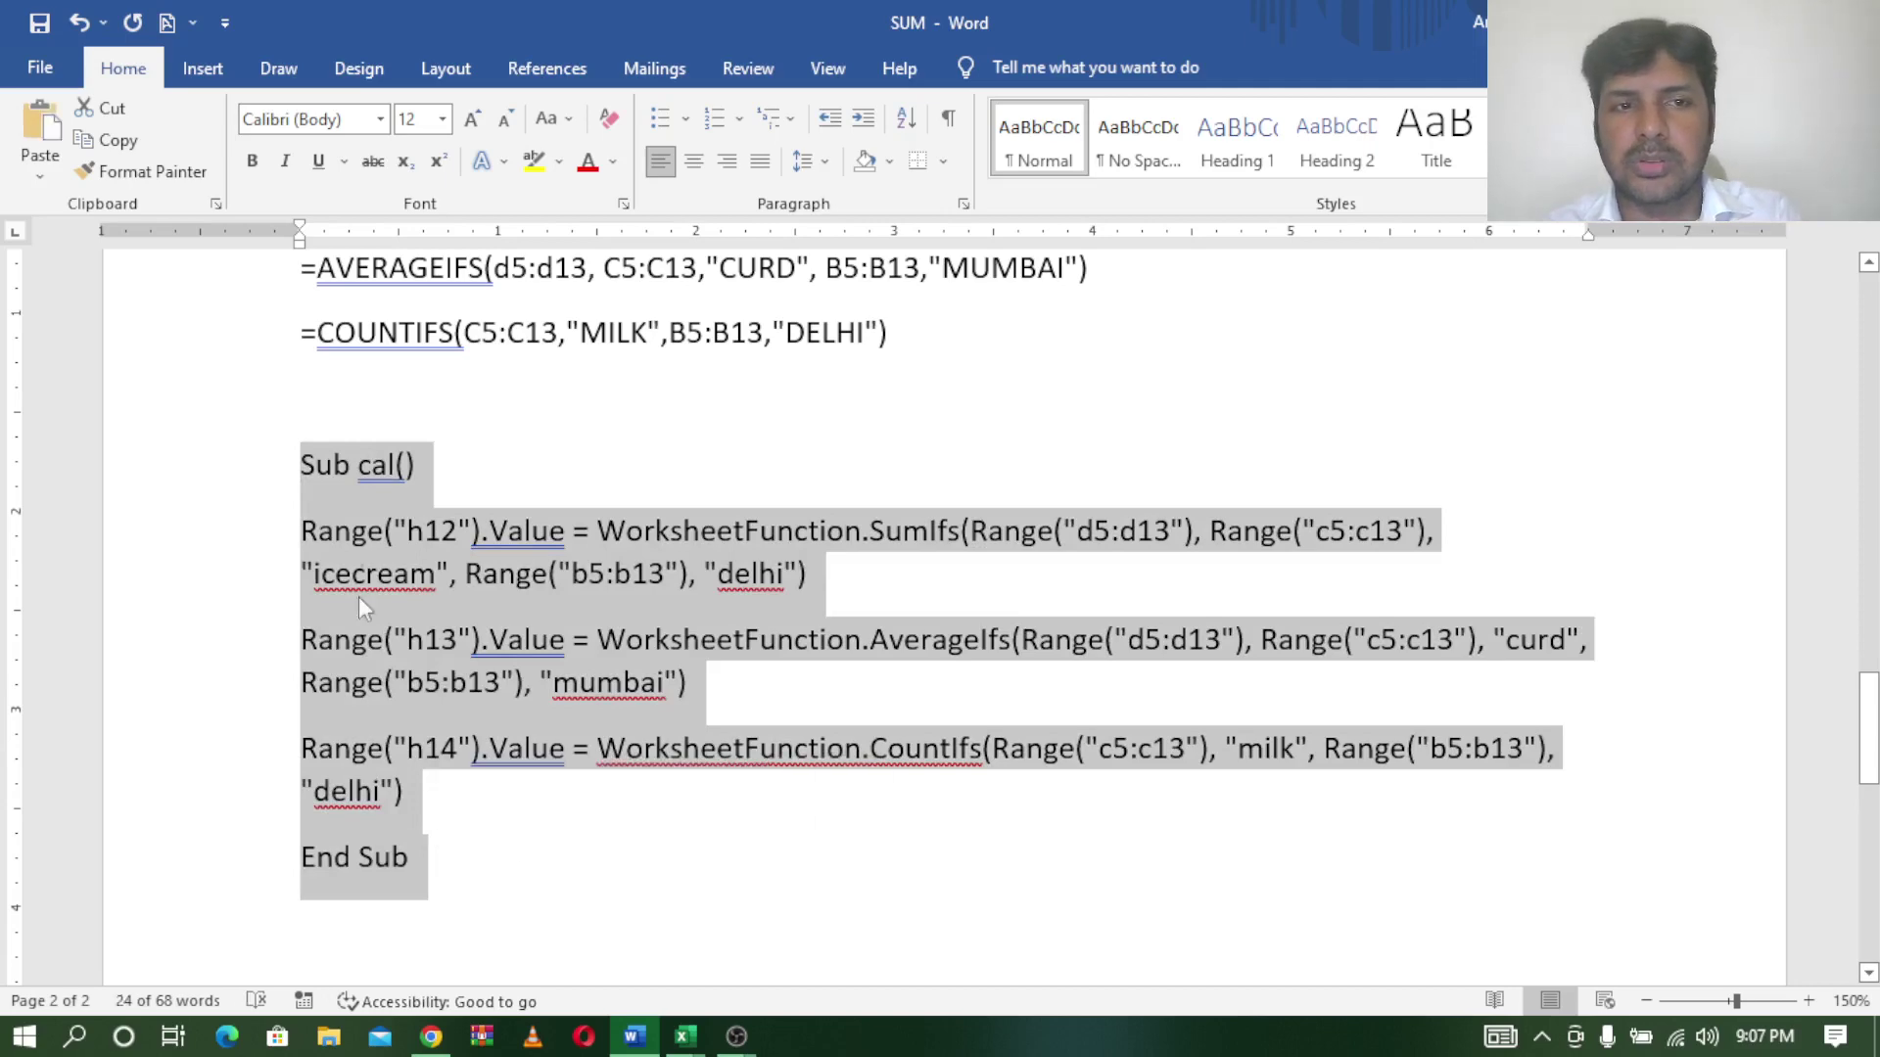
{"action": "left_click", "coordinate": [684, 1036]}
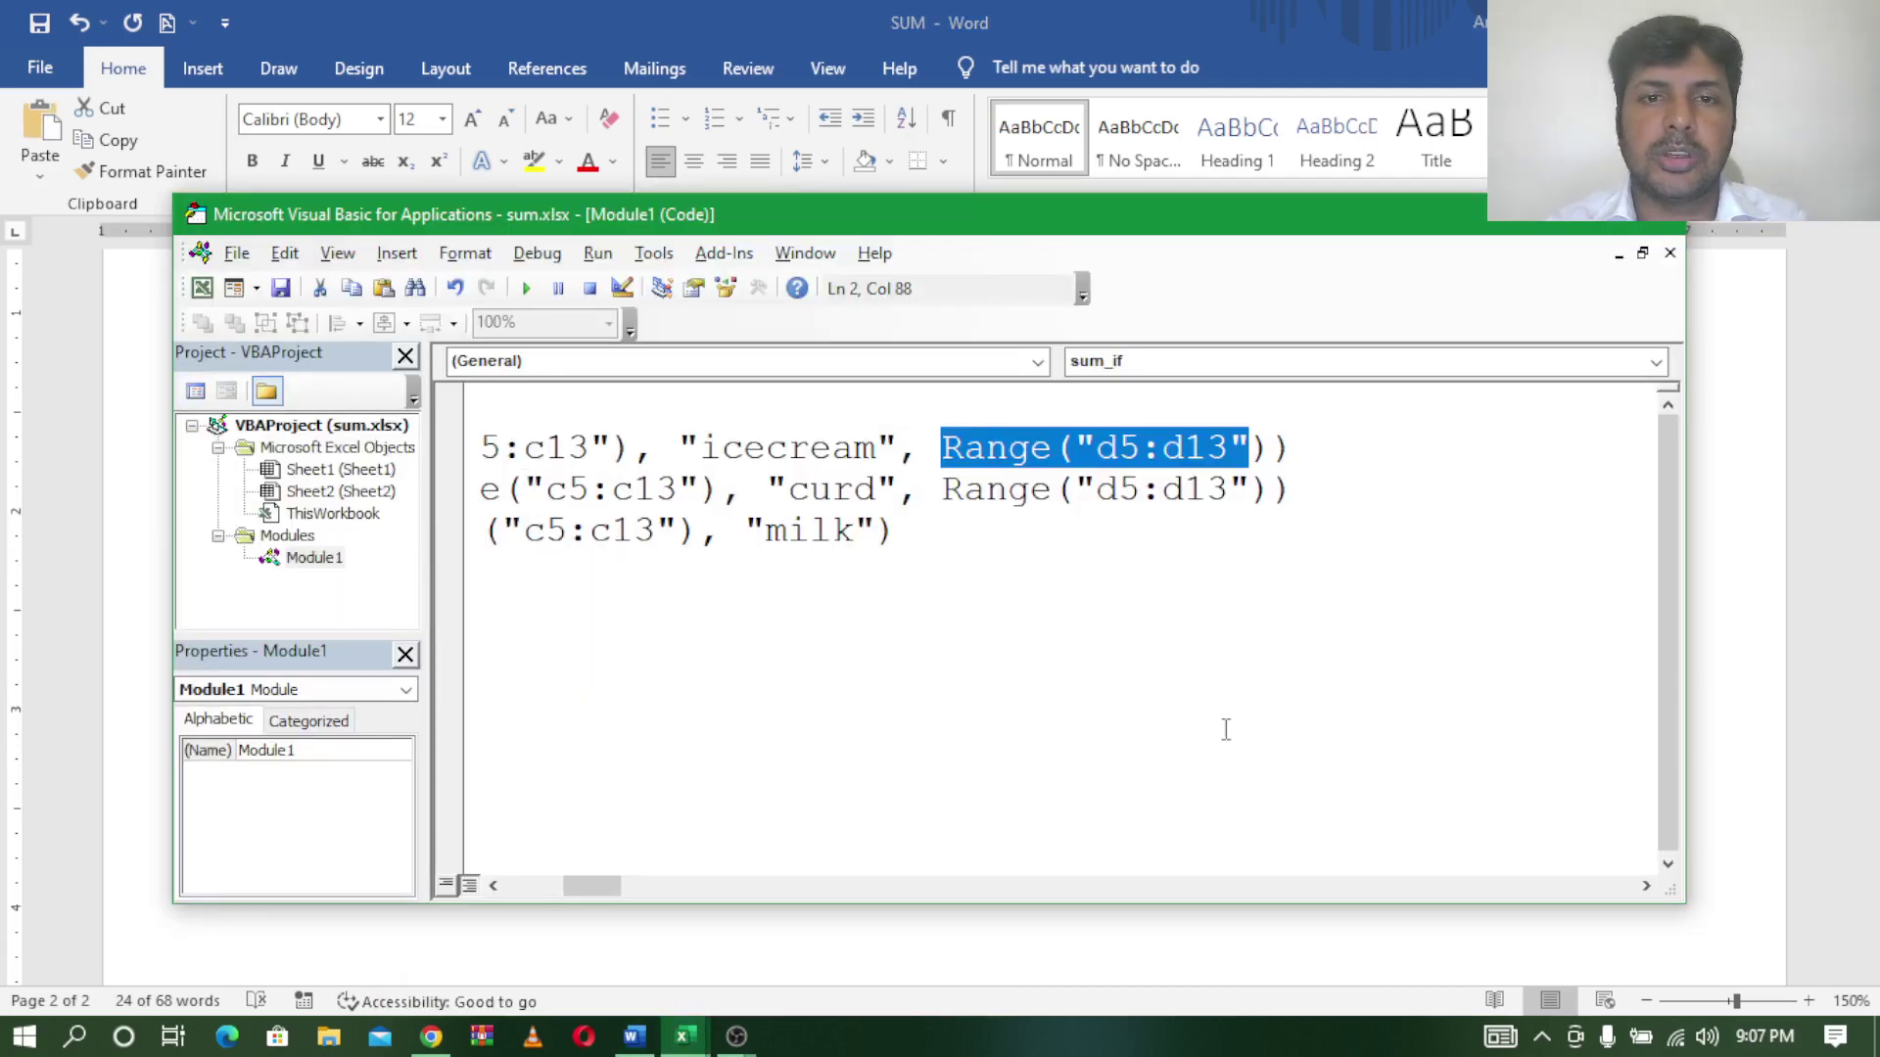
Replace the module's old code with the pasted SumIfs/AverageIfs/CountIfs cal macro.
{"action": "left_click_drag", "start_coordinate": [566, 889], "coordinate": [509, 887]}
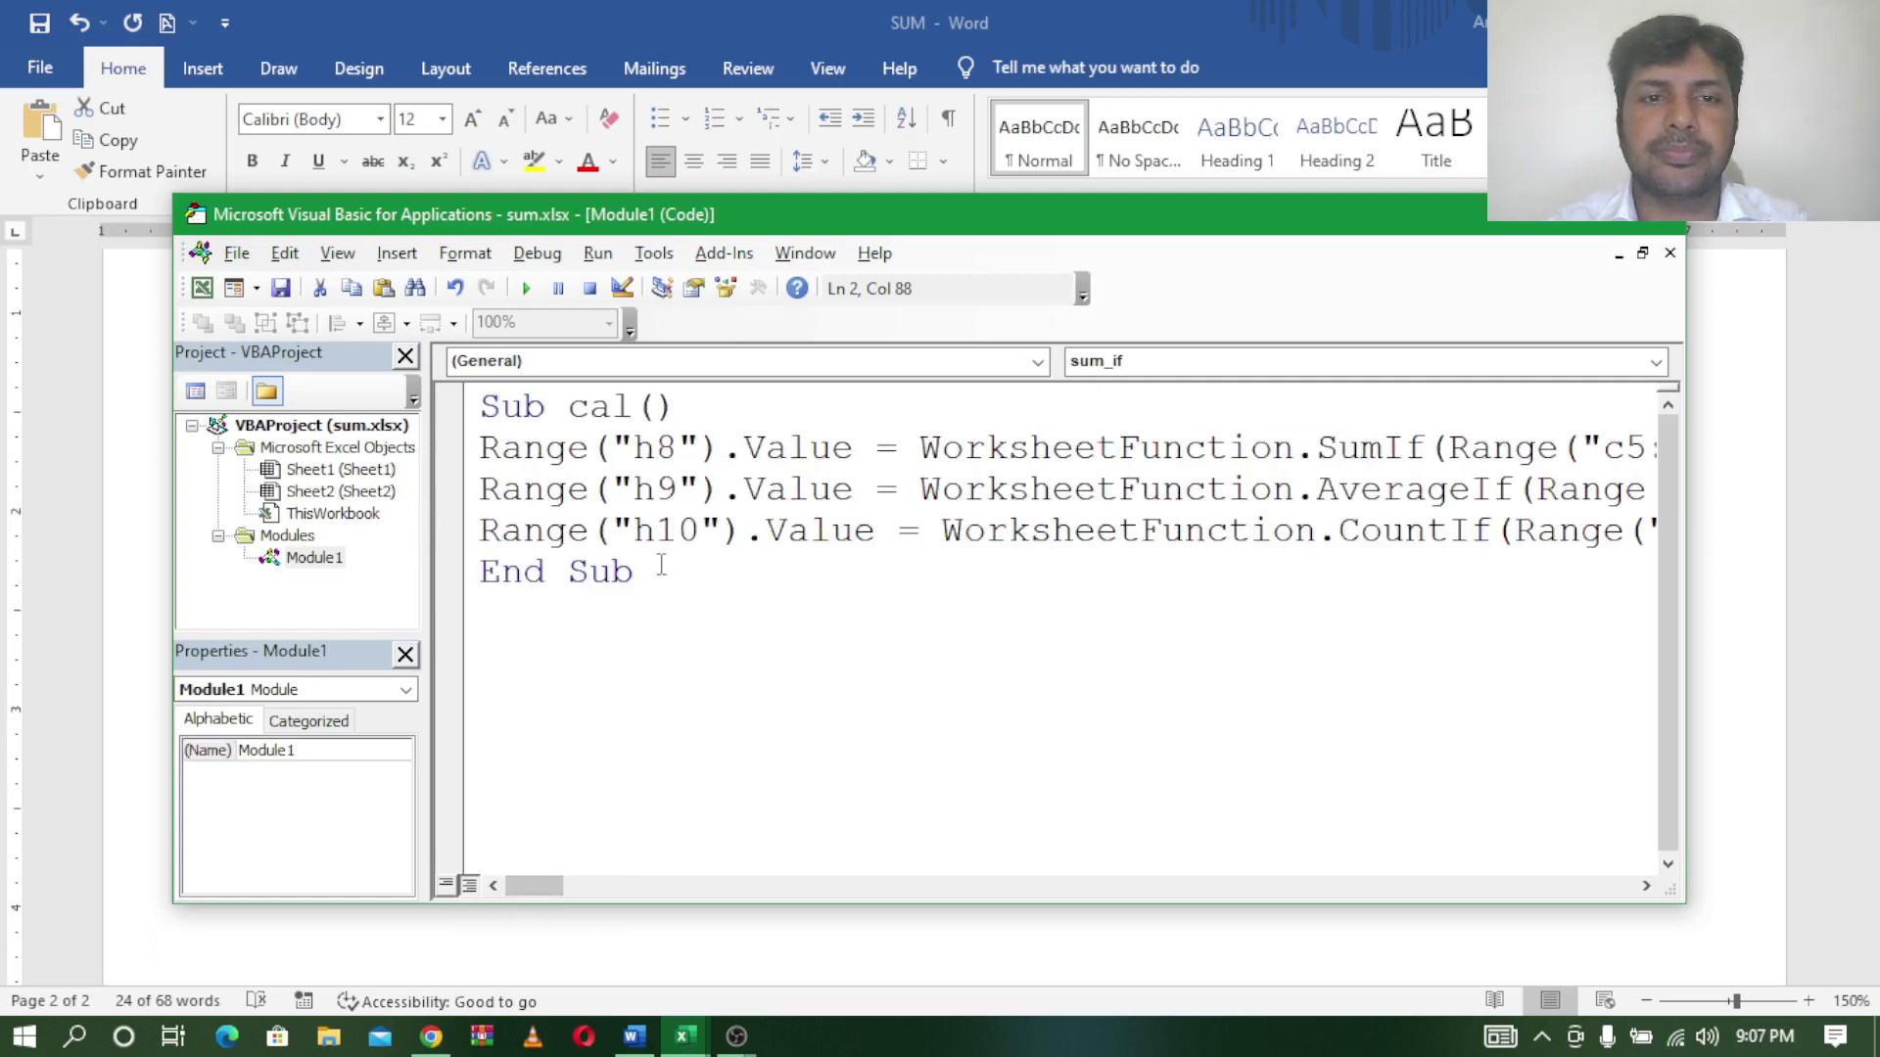
{"action": "left_click_drag", "start_coordinate": [659, 575], "coordinate": [467, 360]}
{"action": "key", "text": "ctrl+v"}
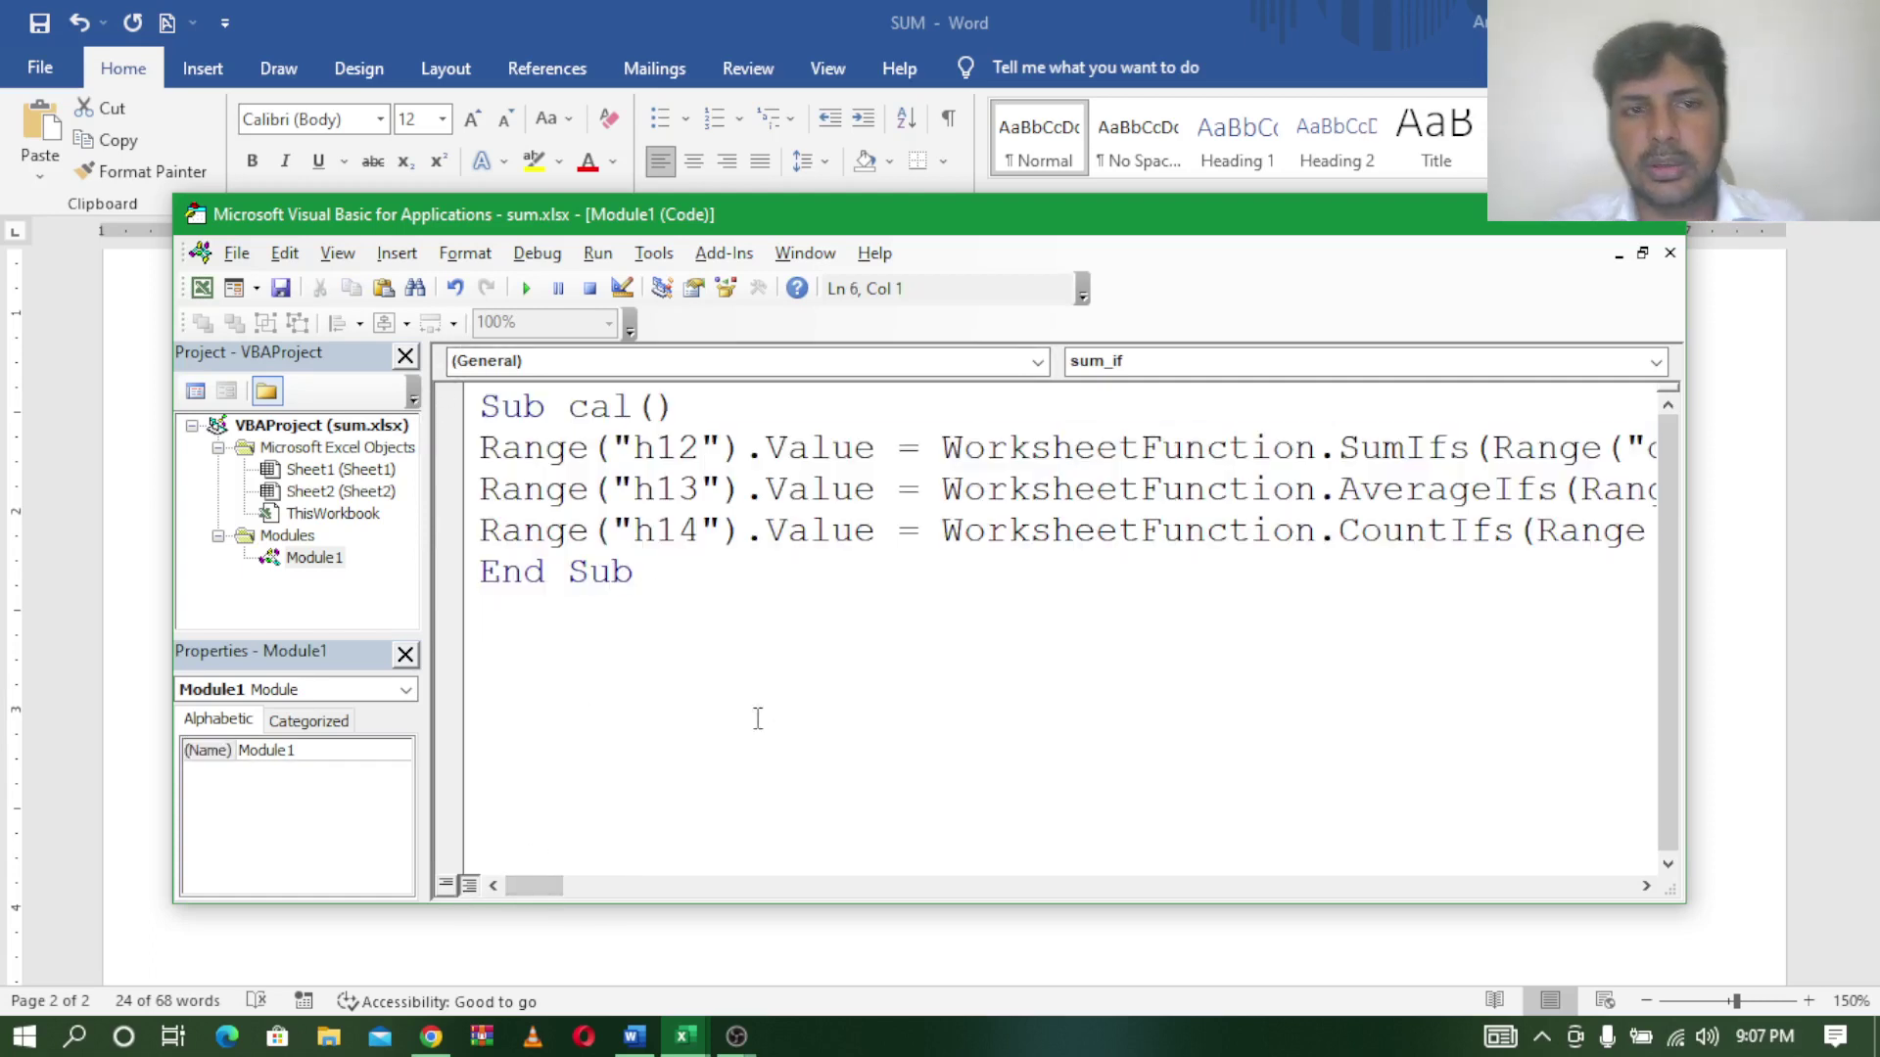
{"action": "left_click", "coordinate": [527, 288]}
{"action": "mouse_move", "coordinate": [684, 1037]}
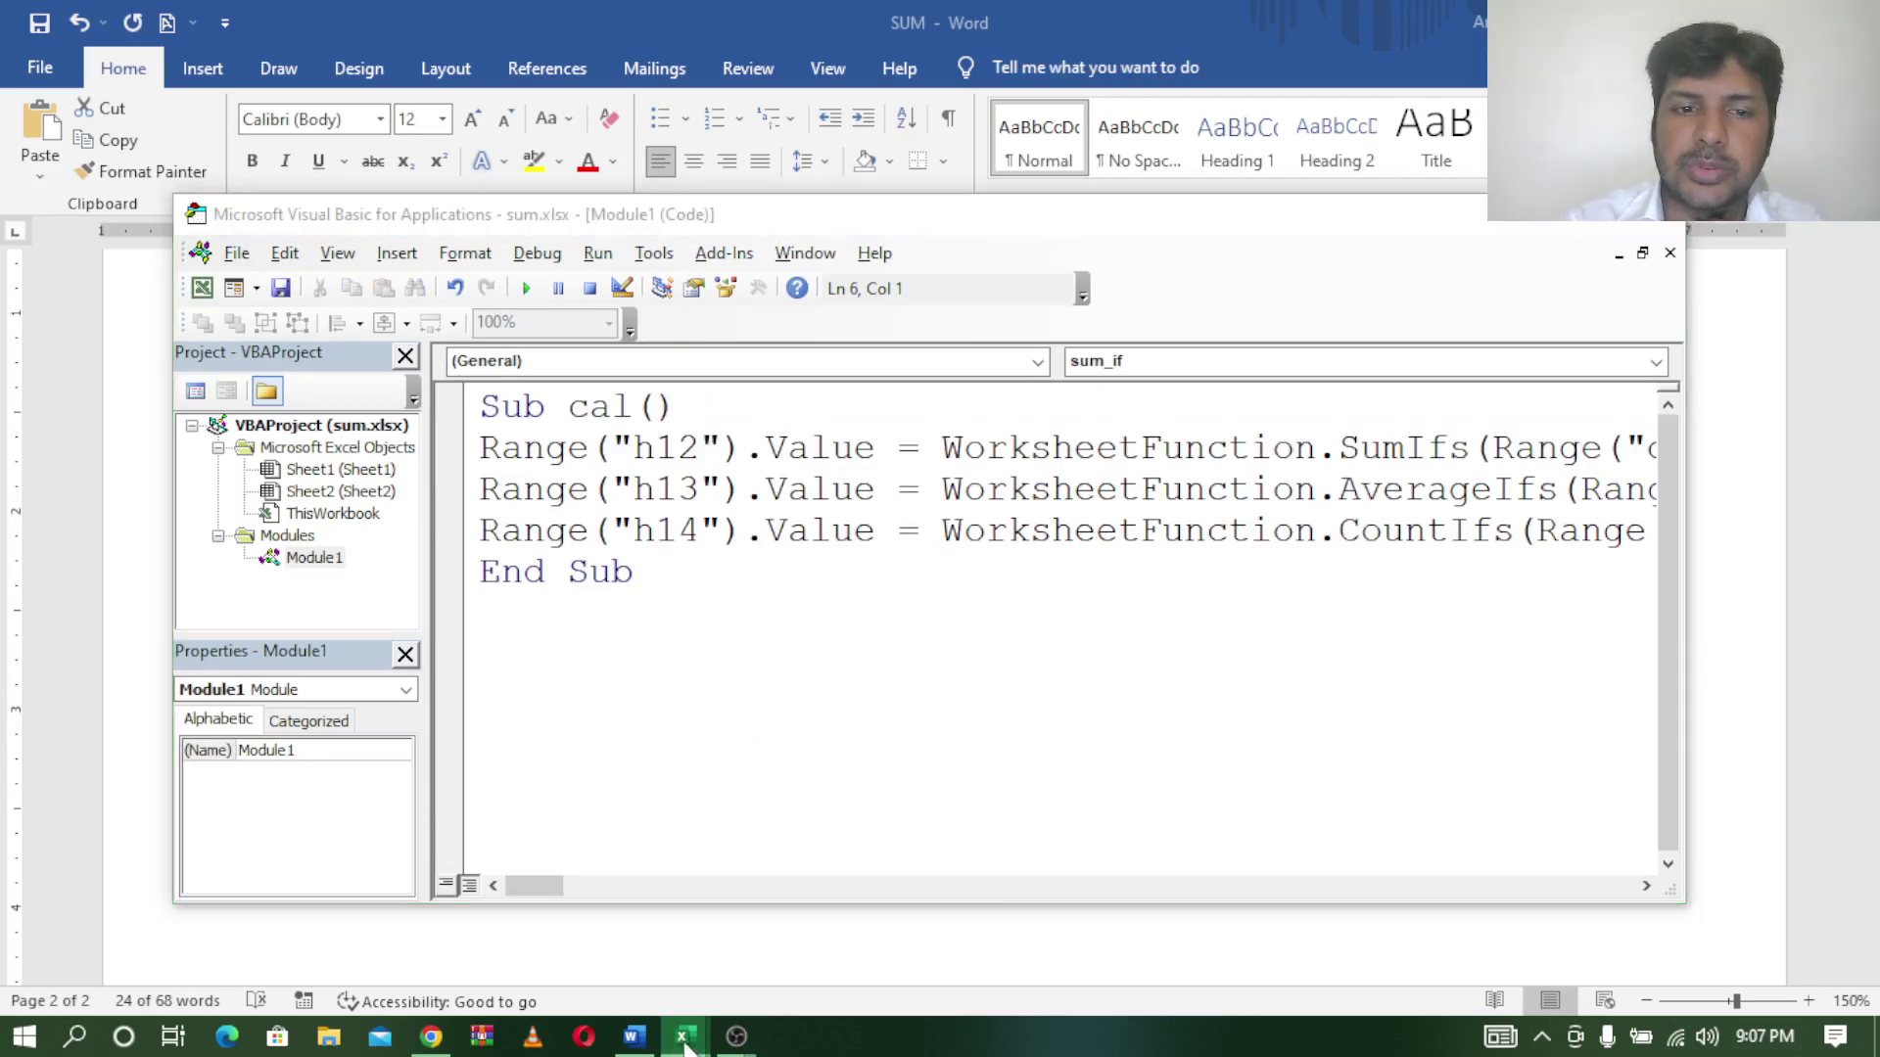
Compare the sheet's H12:H14 results (43000, 40000, 1) against the macro code.
{"action": "left_click", "coordinate": [559, 956]}
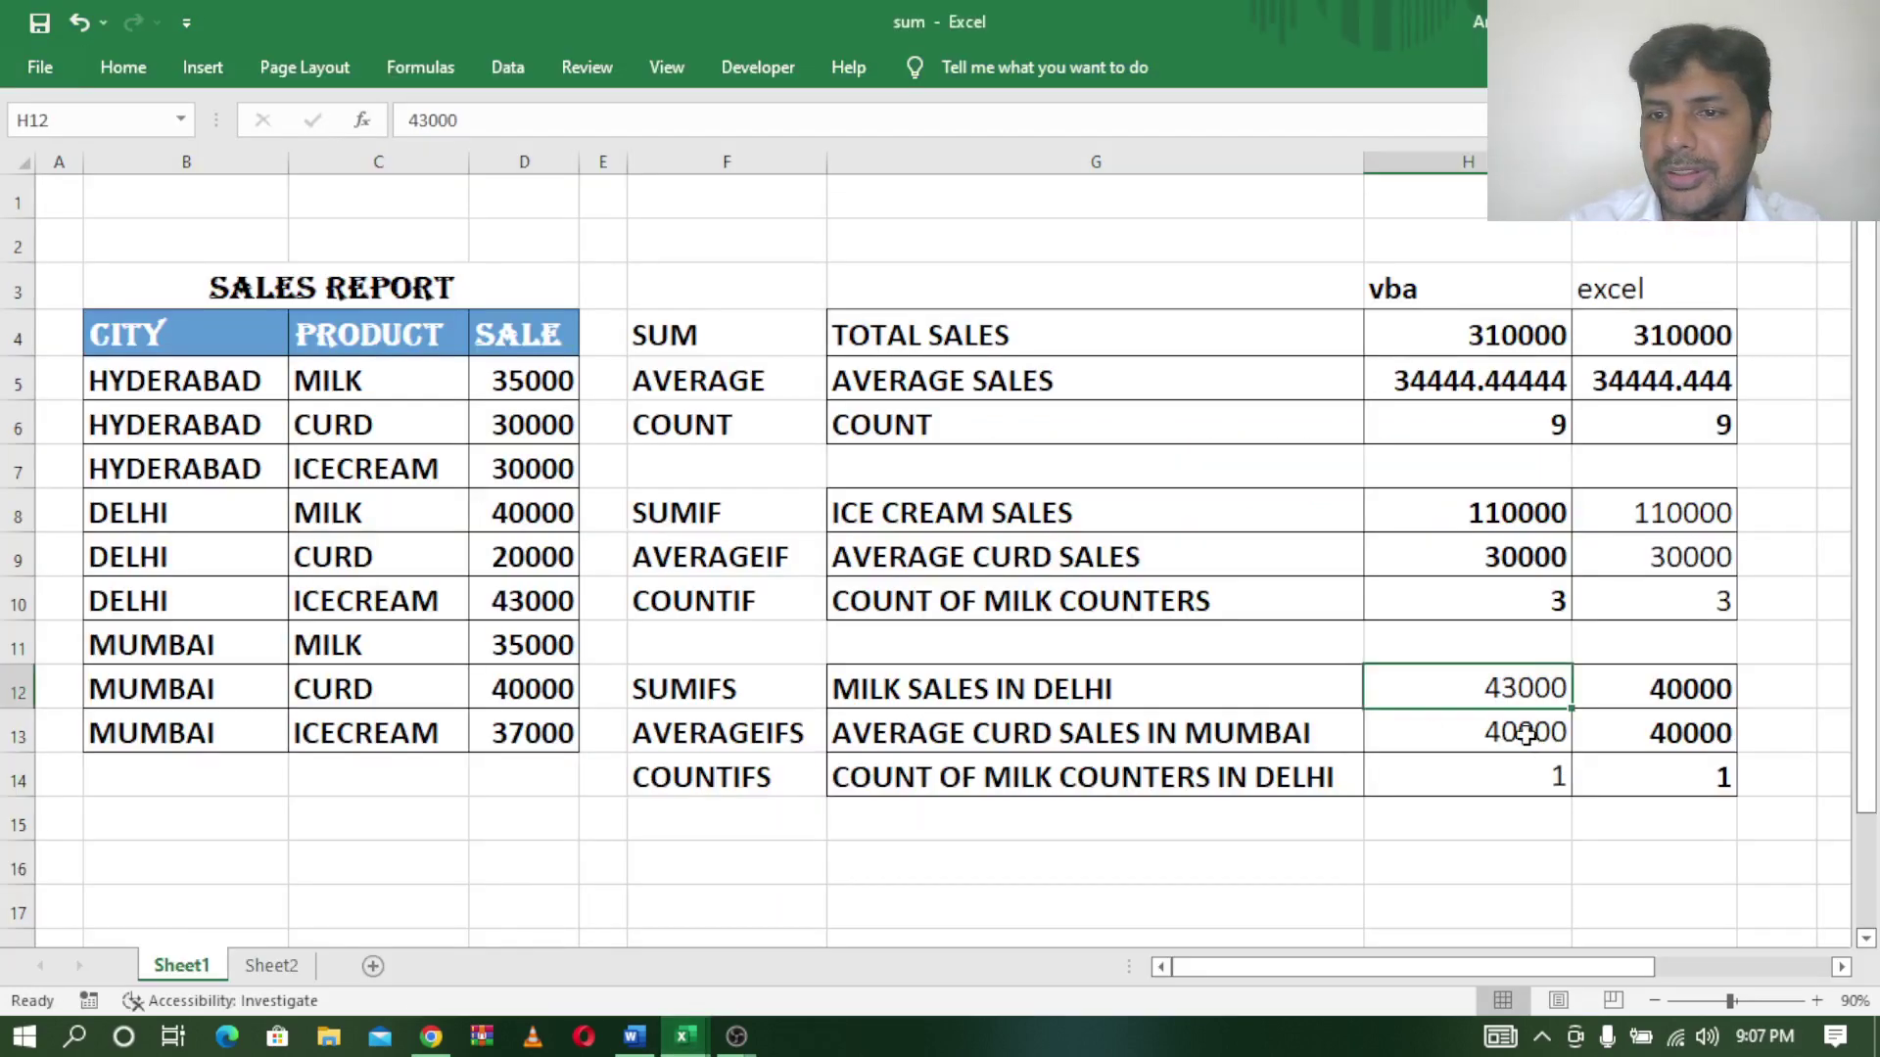
{"action": "left_click", "coordinate": [1077, 688]}
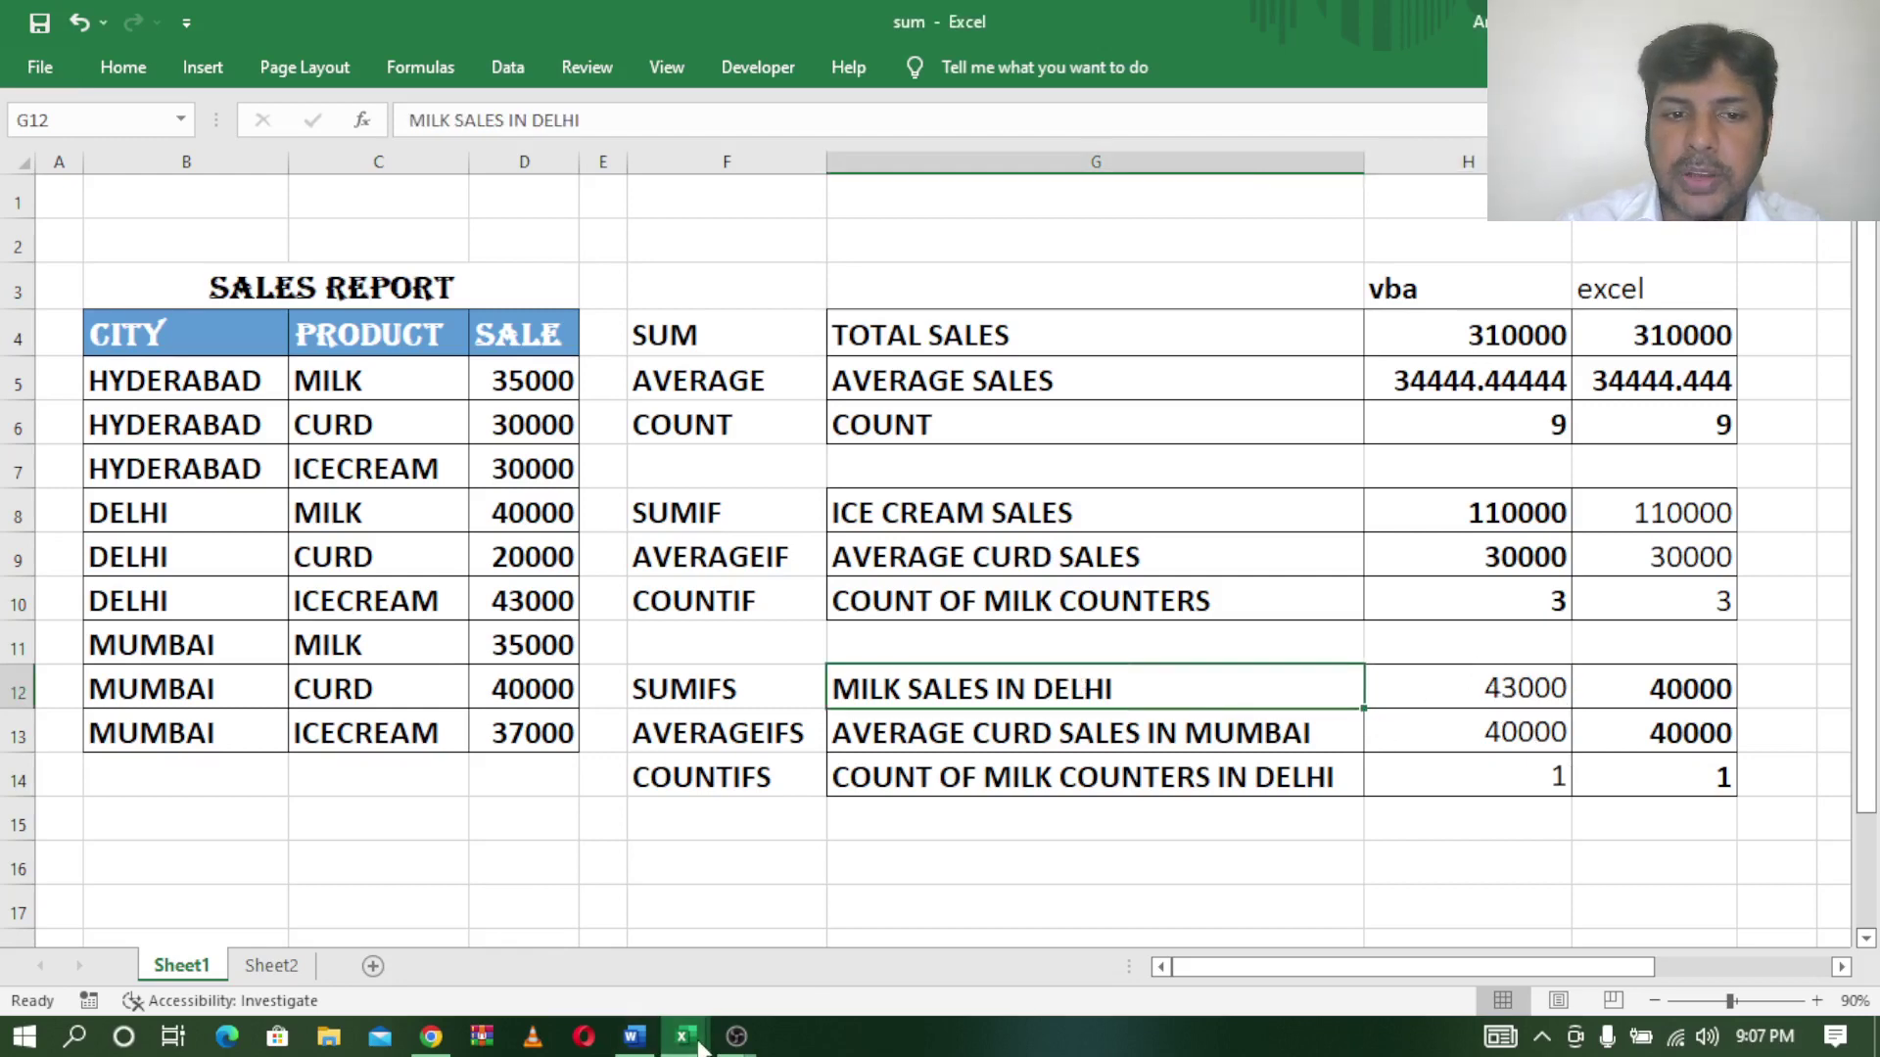
{"action": "mouse_move", "coordinate": [683, 1036]}
{"action": "left_click", "coordinate": [805, 916]}
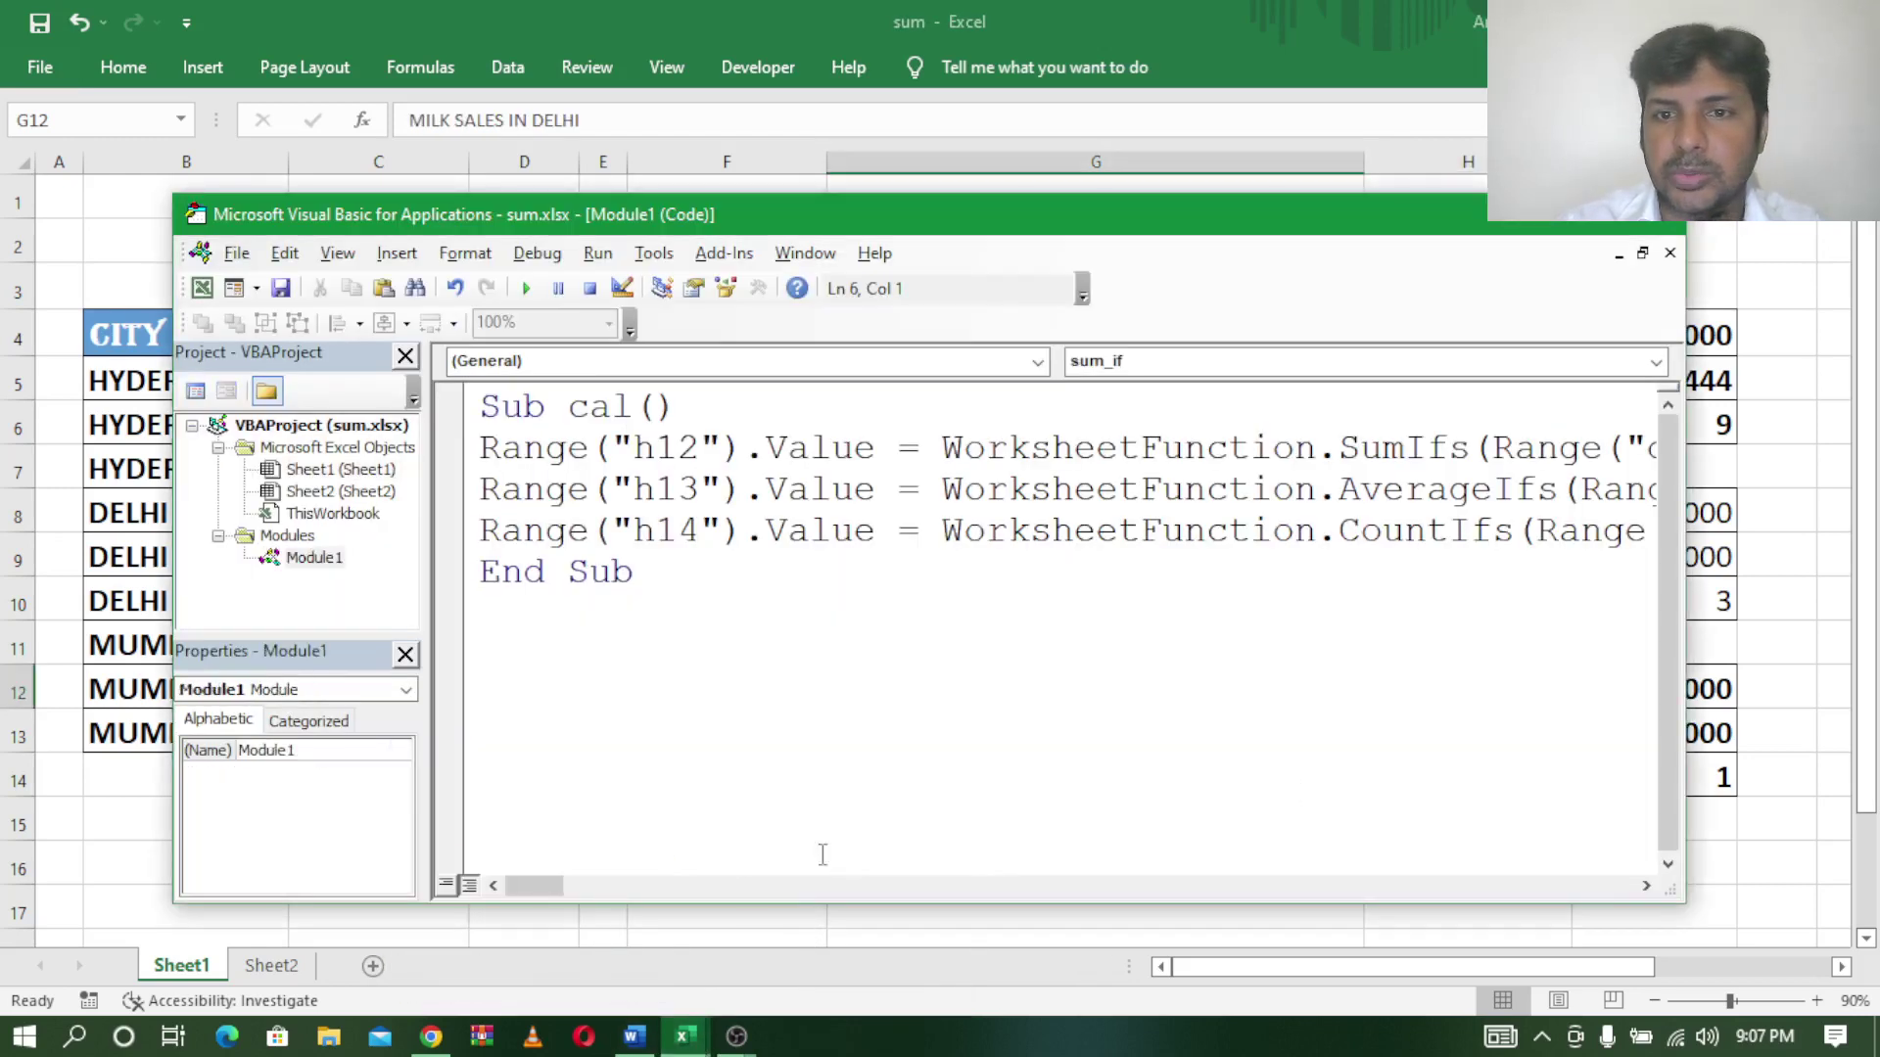
{"action": "left_click_drag", "start_coordinate": [548, 889], "coordinate": [609, 897]}
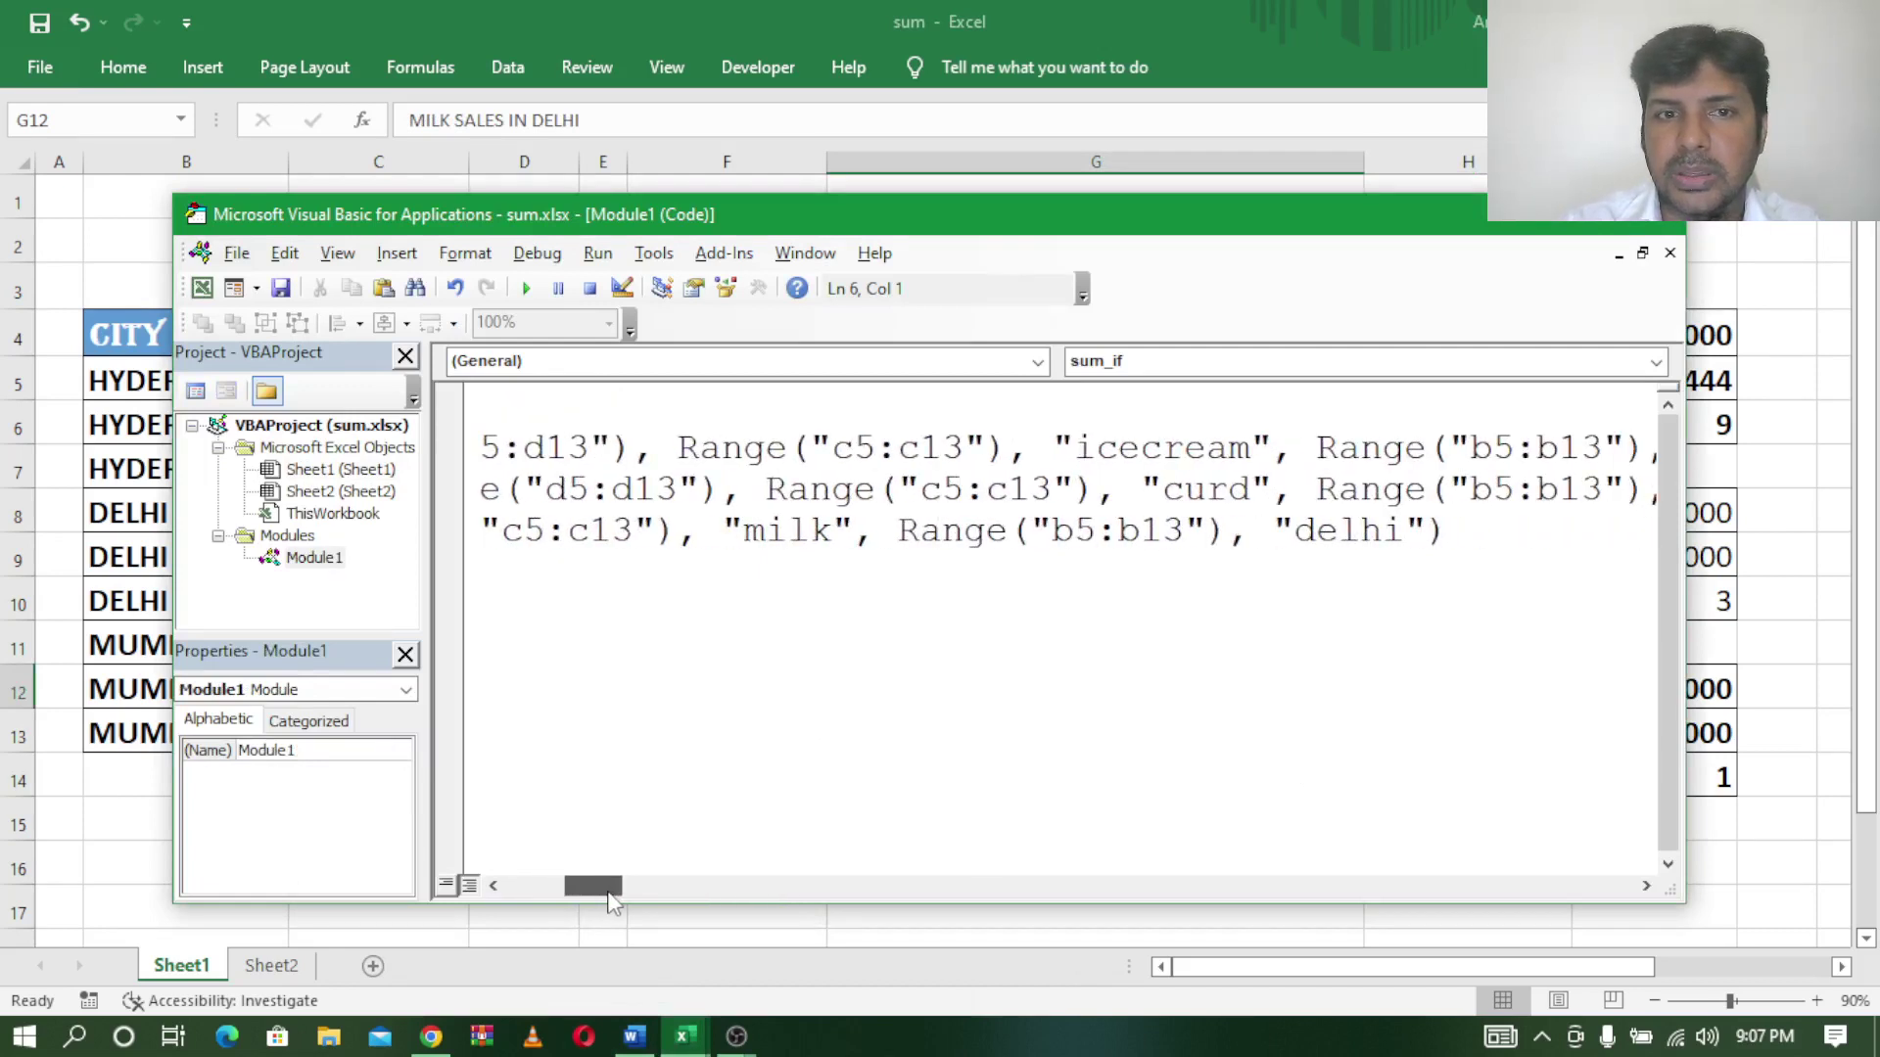
{"action": "left_click_drag", "start_coordinate": [617, 903], "coordinate": [609, 889]}
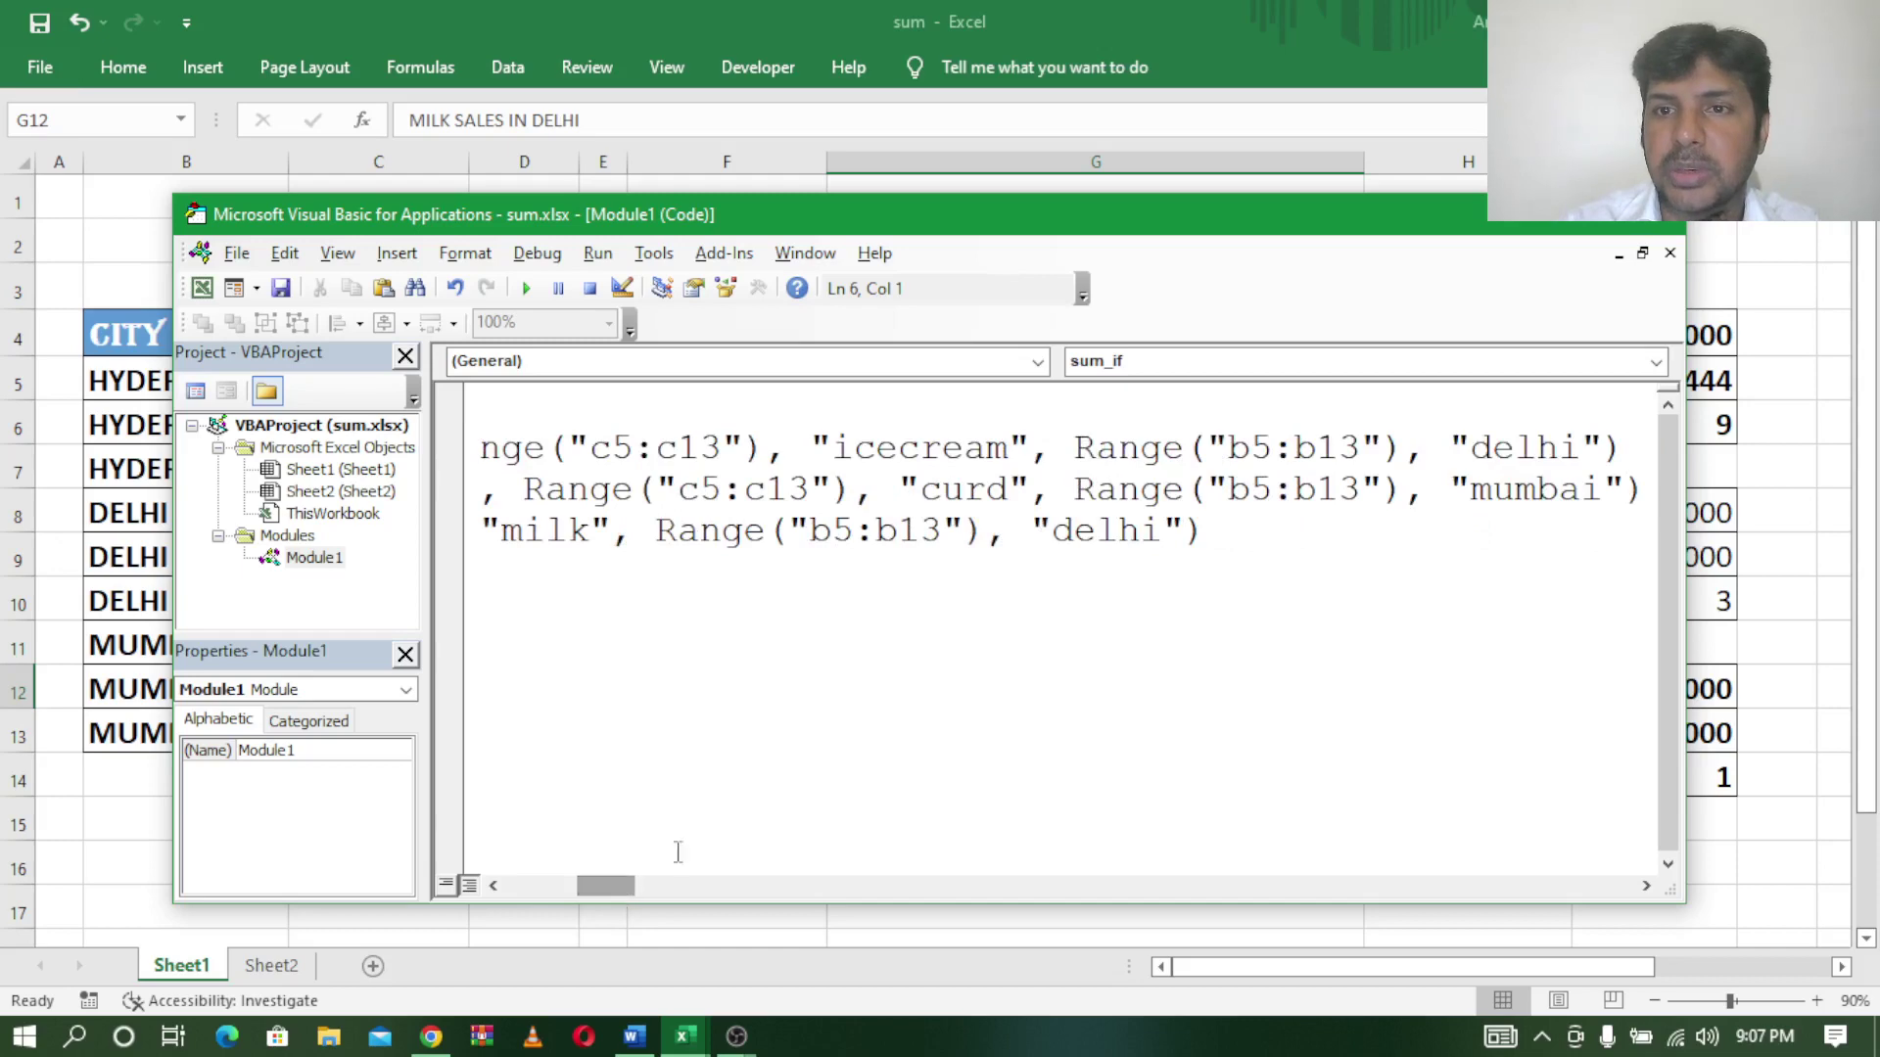
{"action": "left_click", "coordinate": [1533, 228]}
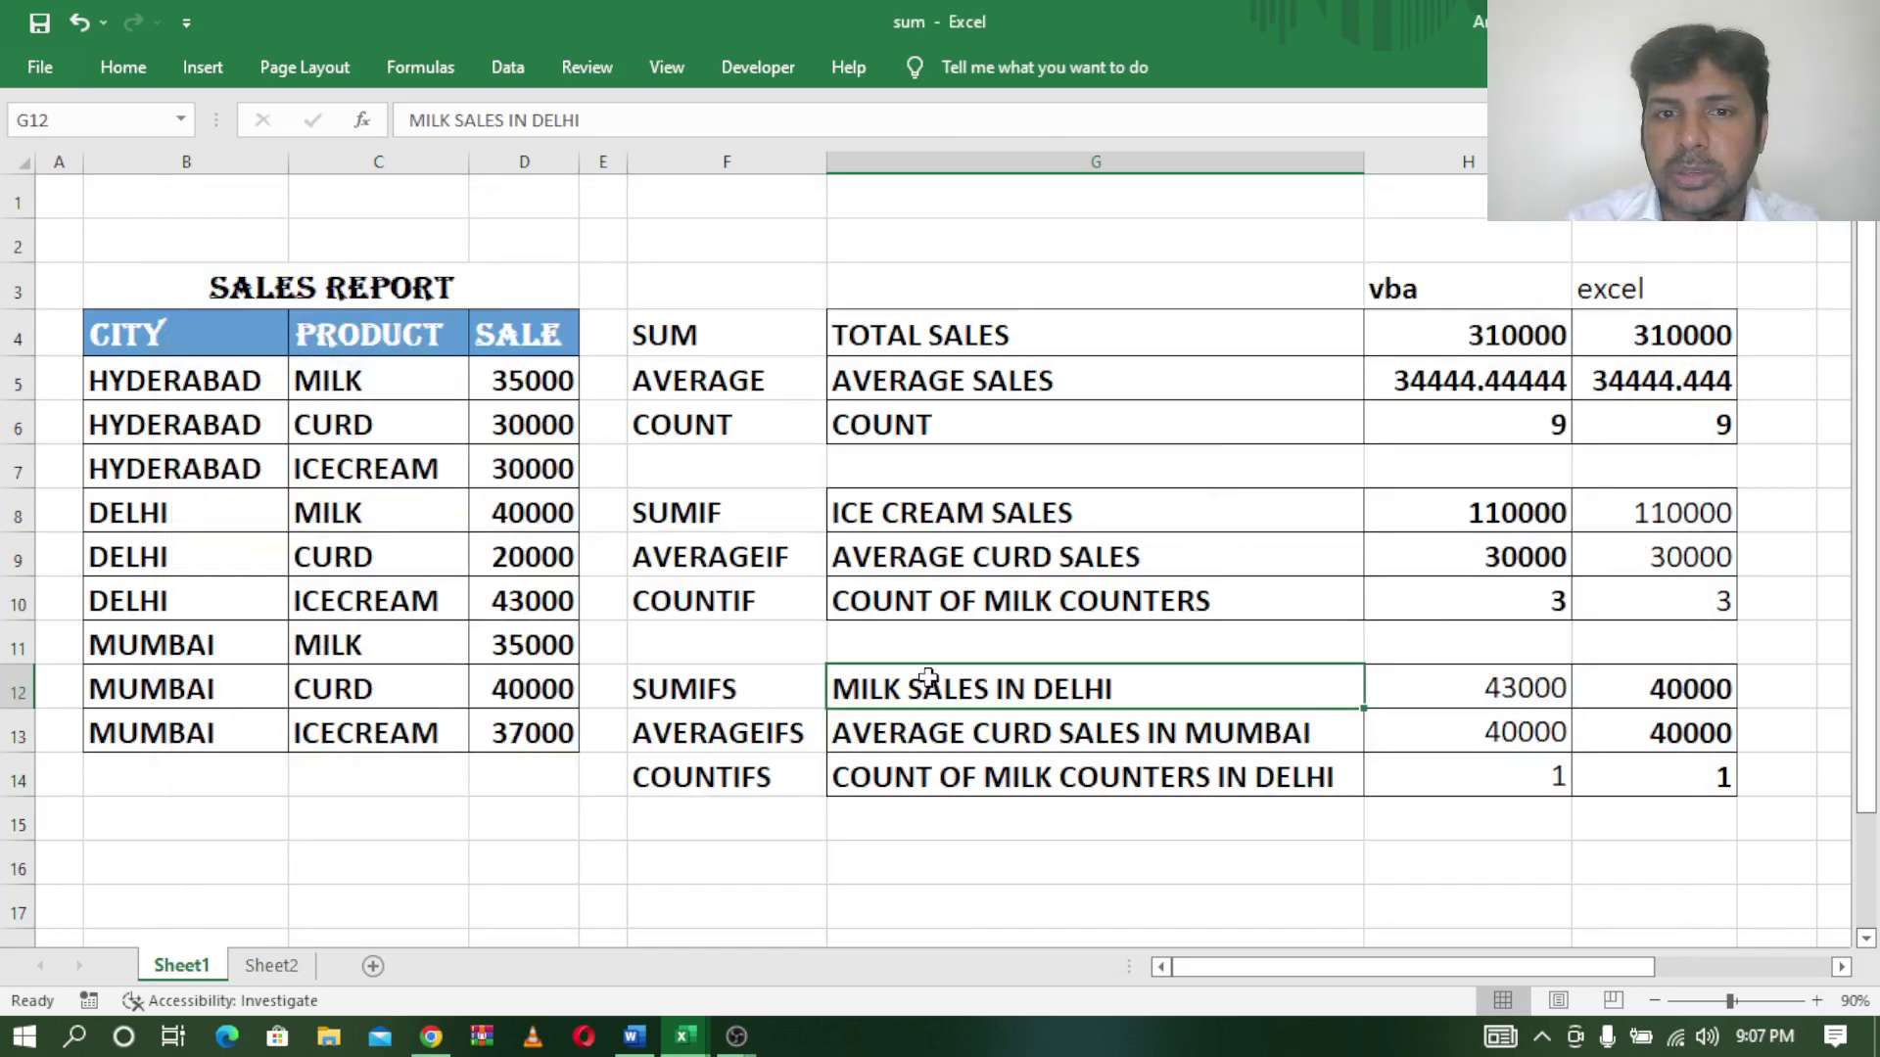
Change I12's SUMIFS criterion from milk to icecream so it returns 43000, then select H12:H14.
{"action": "double_click", "coordinate": [1662, 691]}
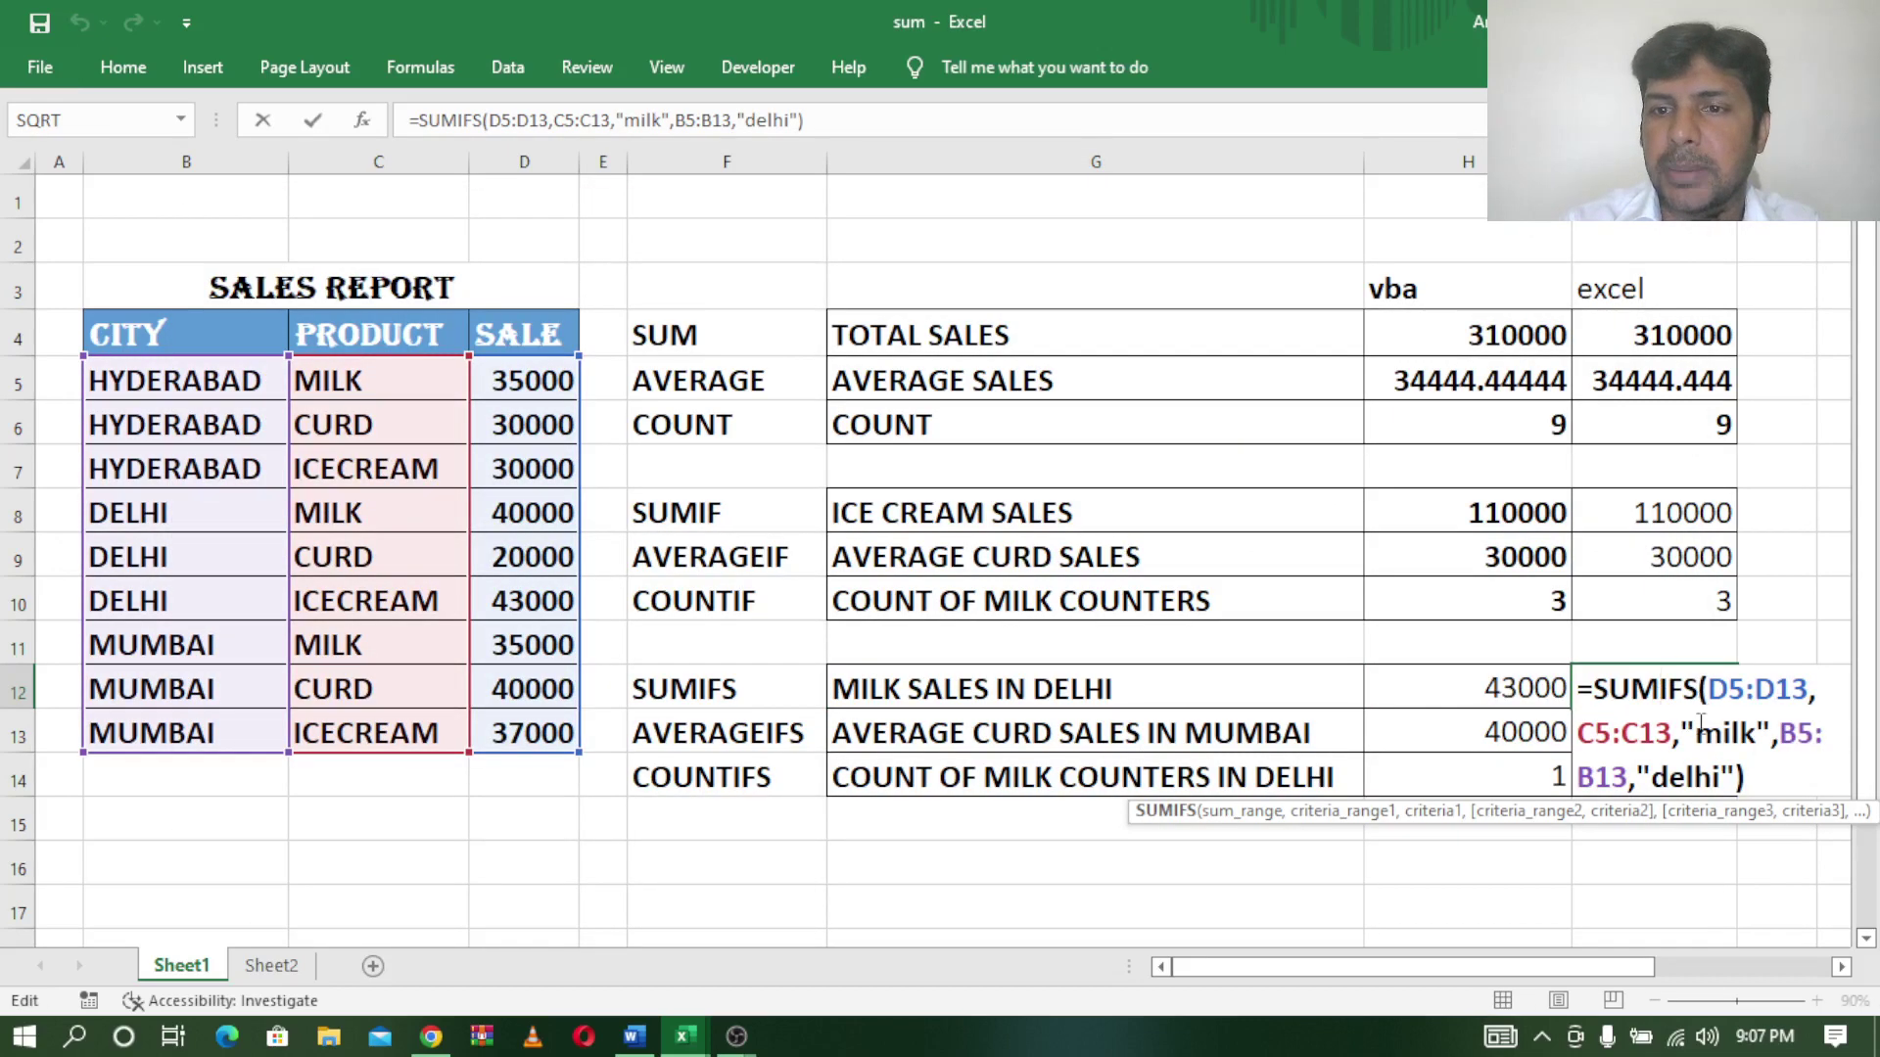
{"action": "left_click", "coordinate": [1758, 737]}
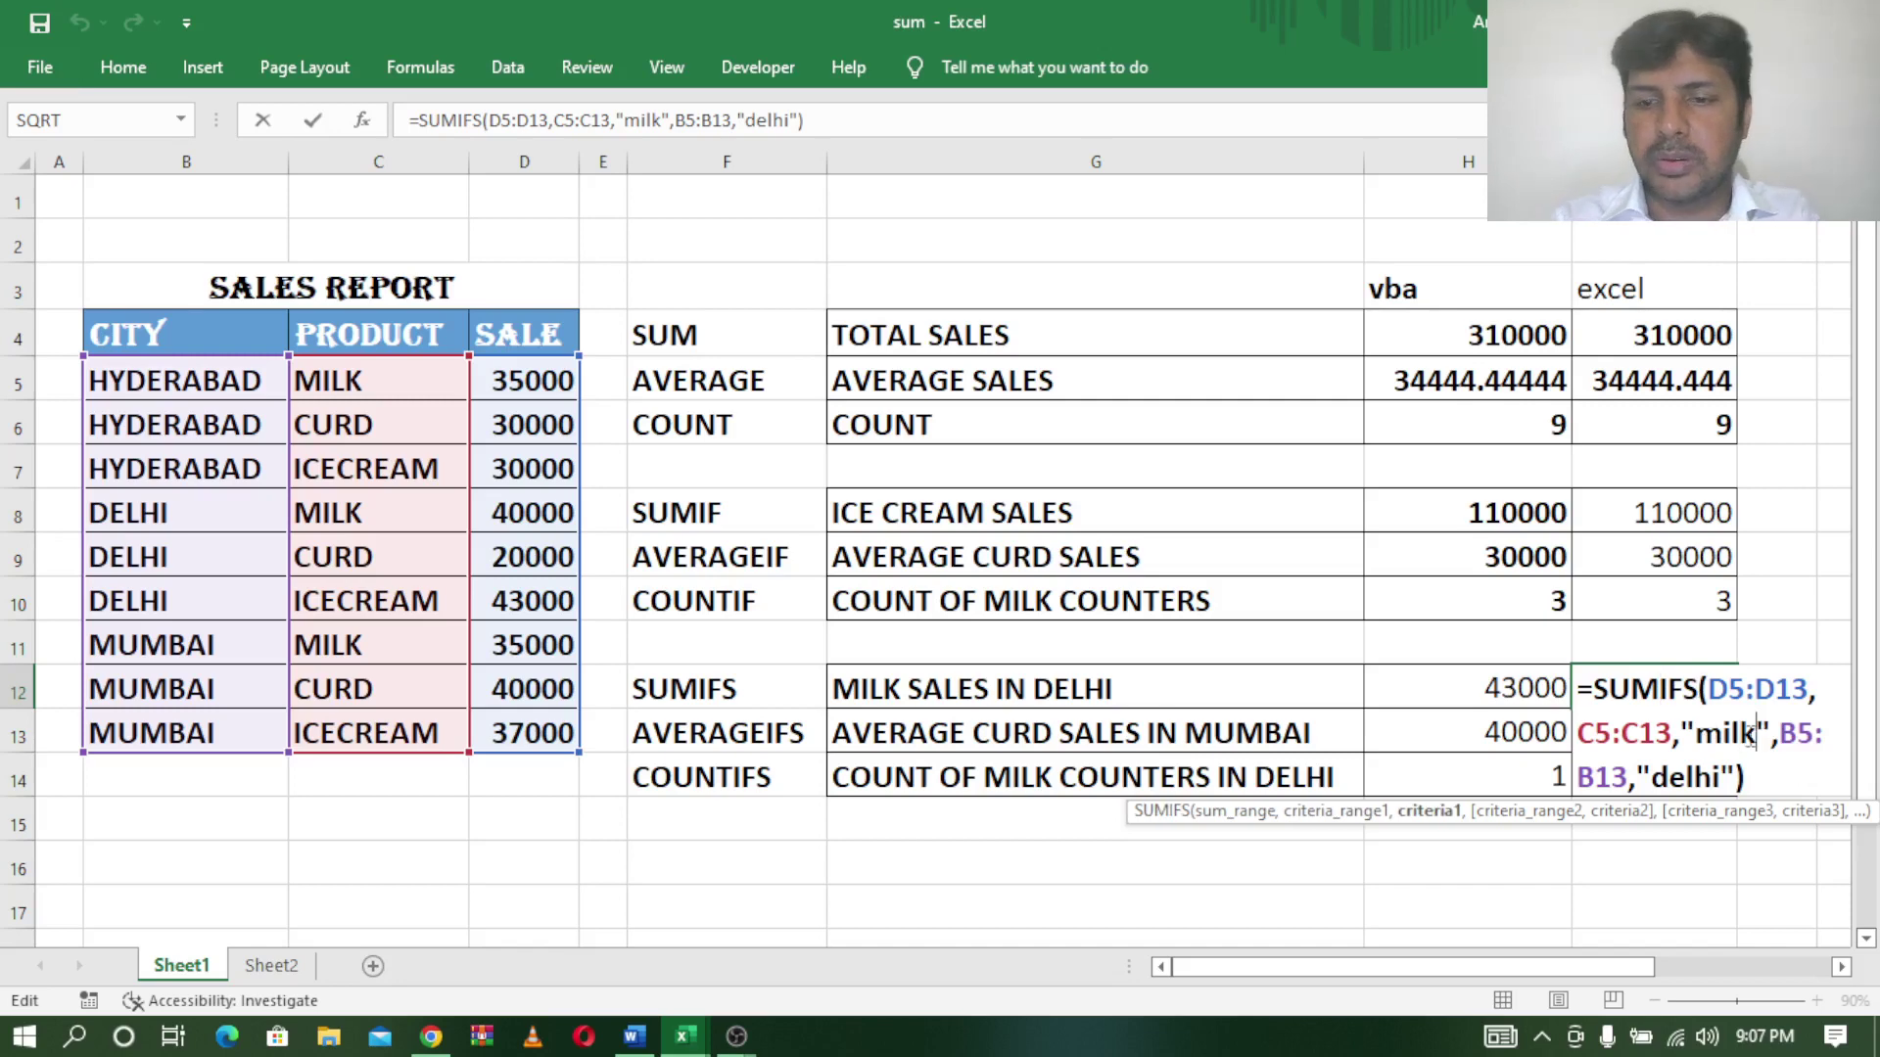
{"action": "key", "text": "BackSpace"}
{"action": "key", "text": "BackSpace"}
{"action": "key", "text": "BackSpace"}
{"action": "key", "text": "BackSpace"}
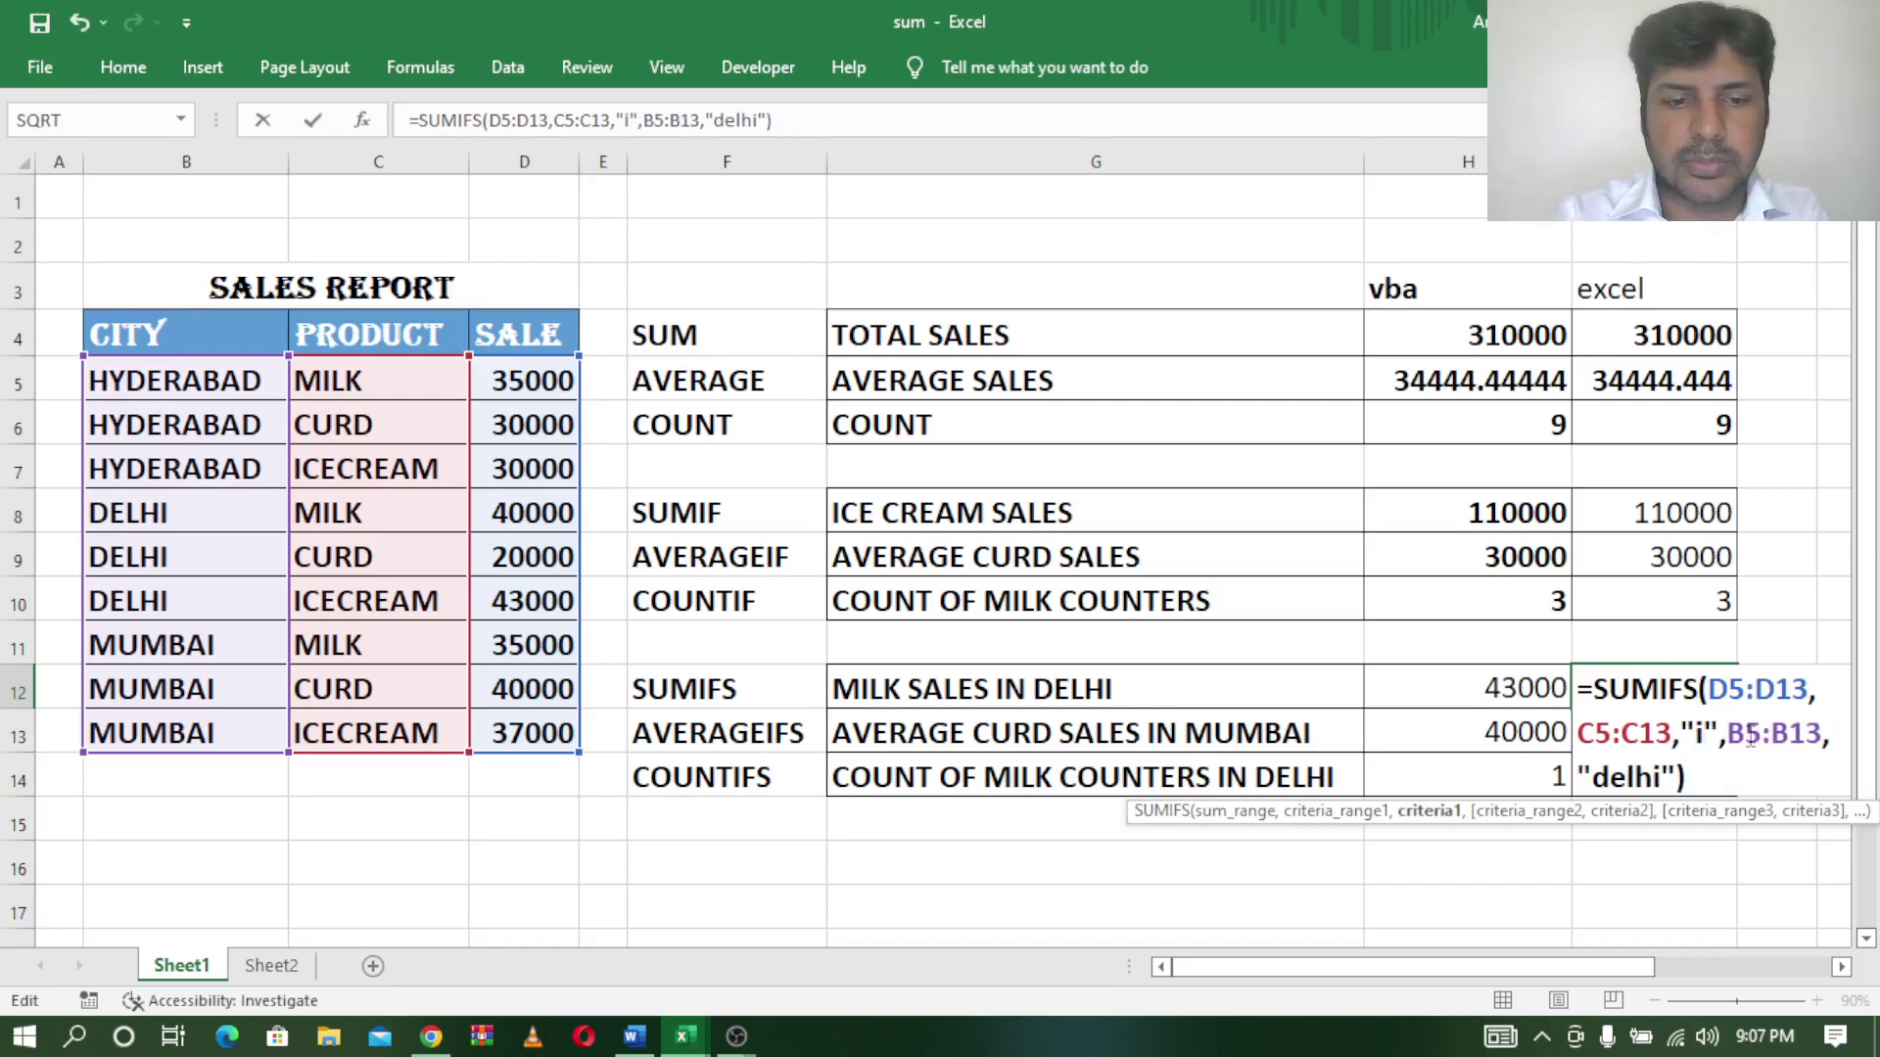
{"action": "type", "text": "icecream"}
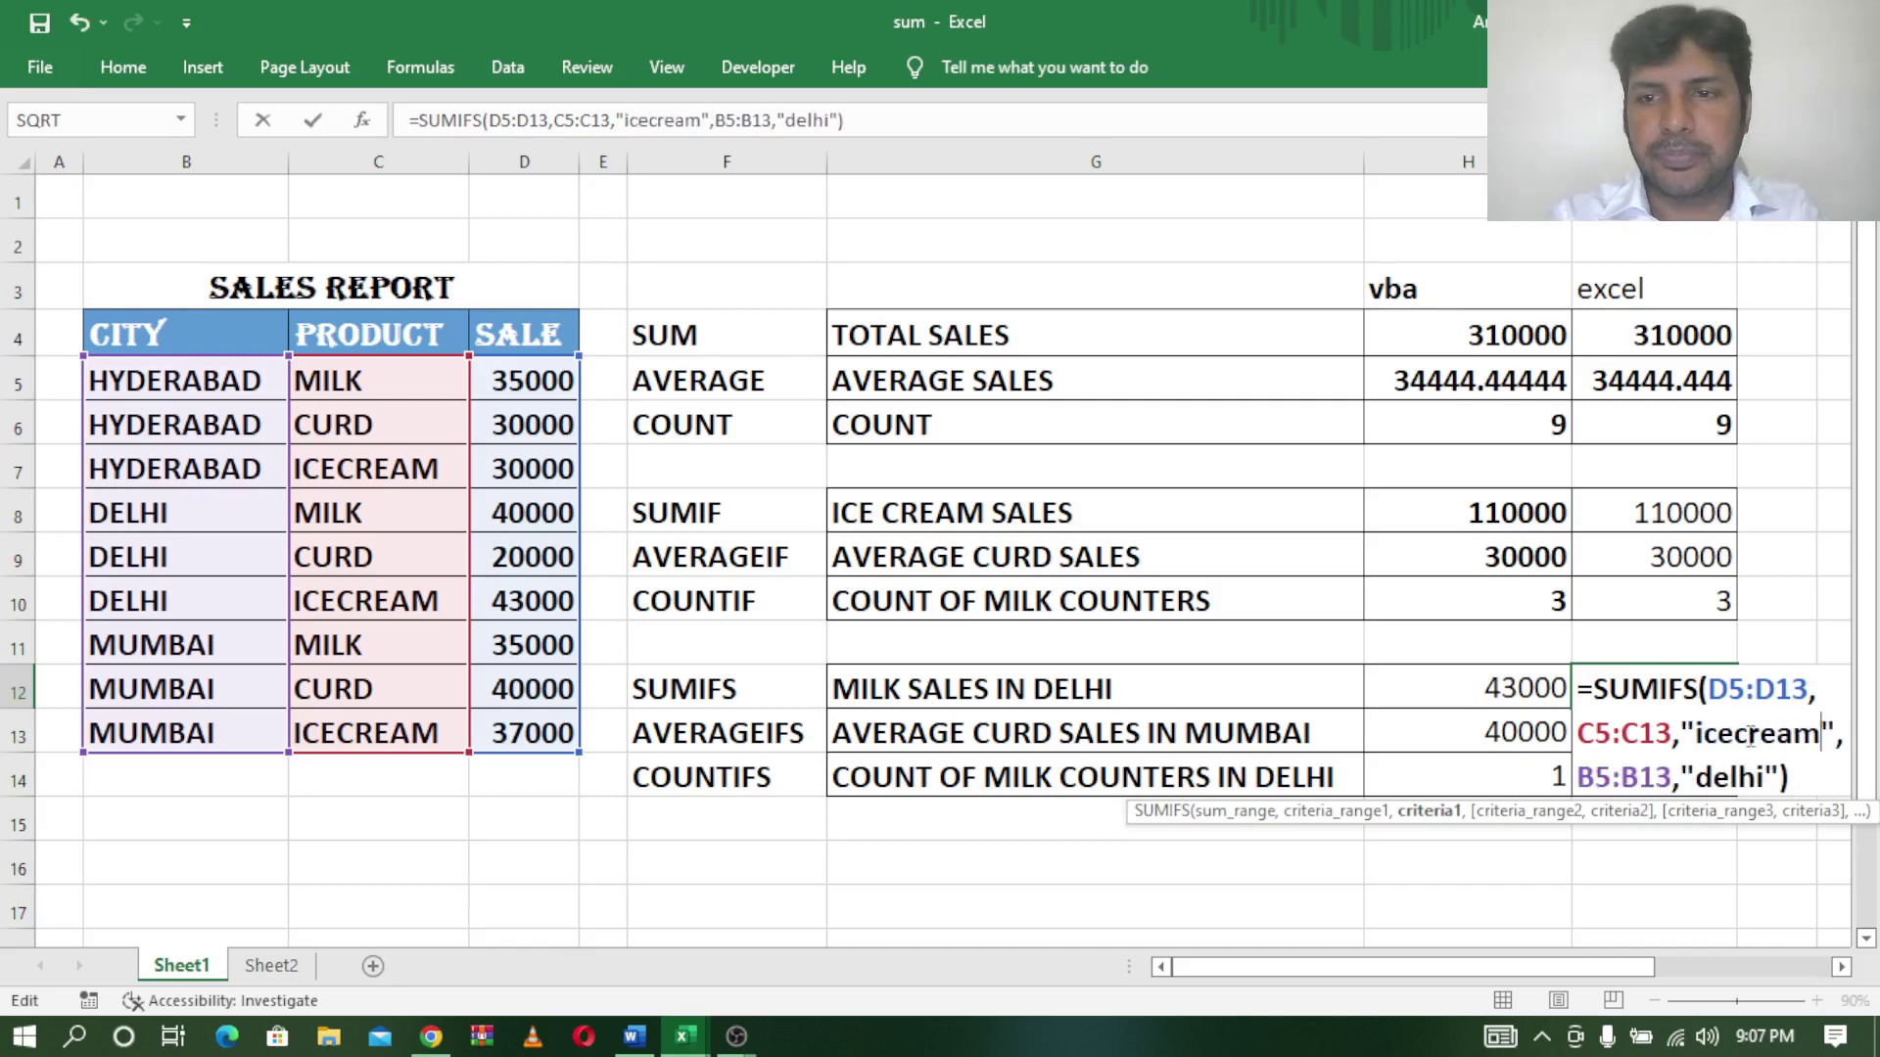
{"action": "key", "text": "Return"}
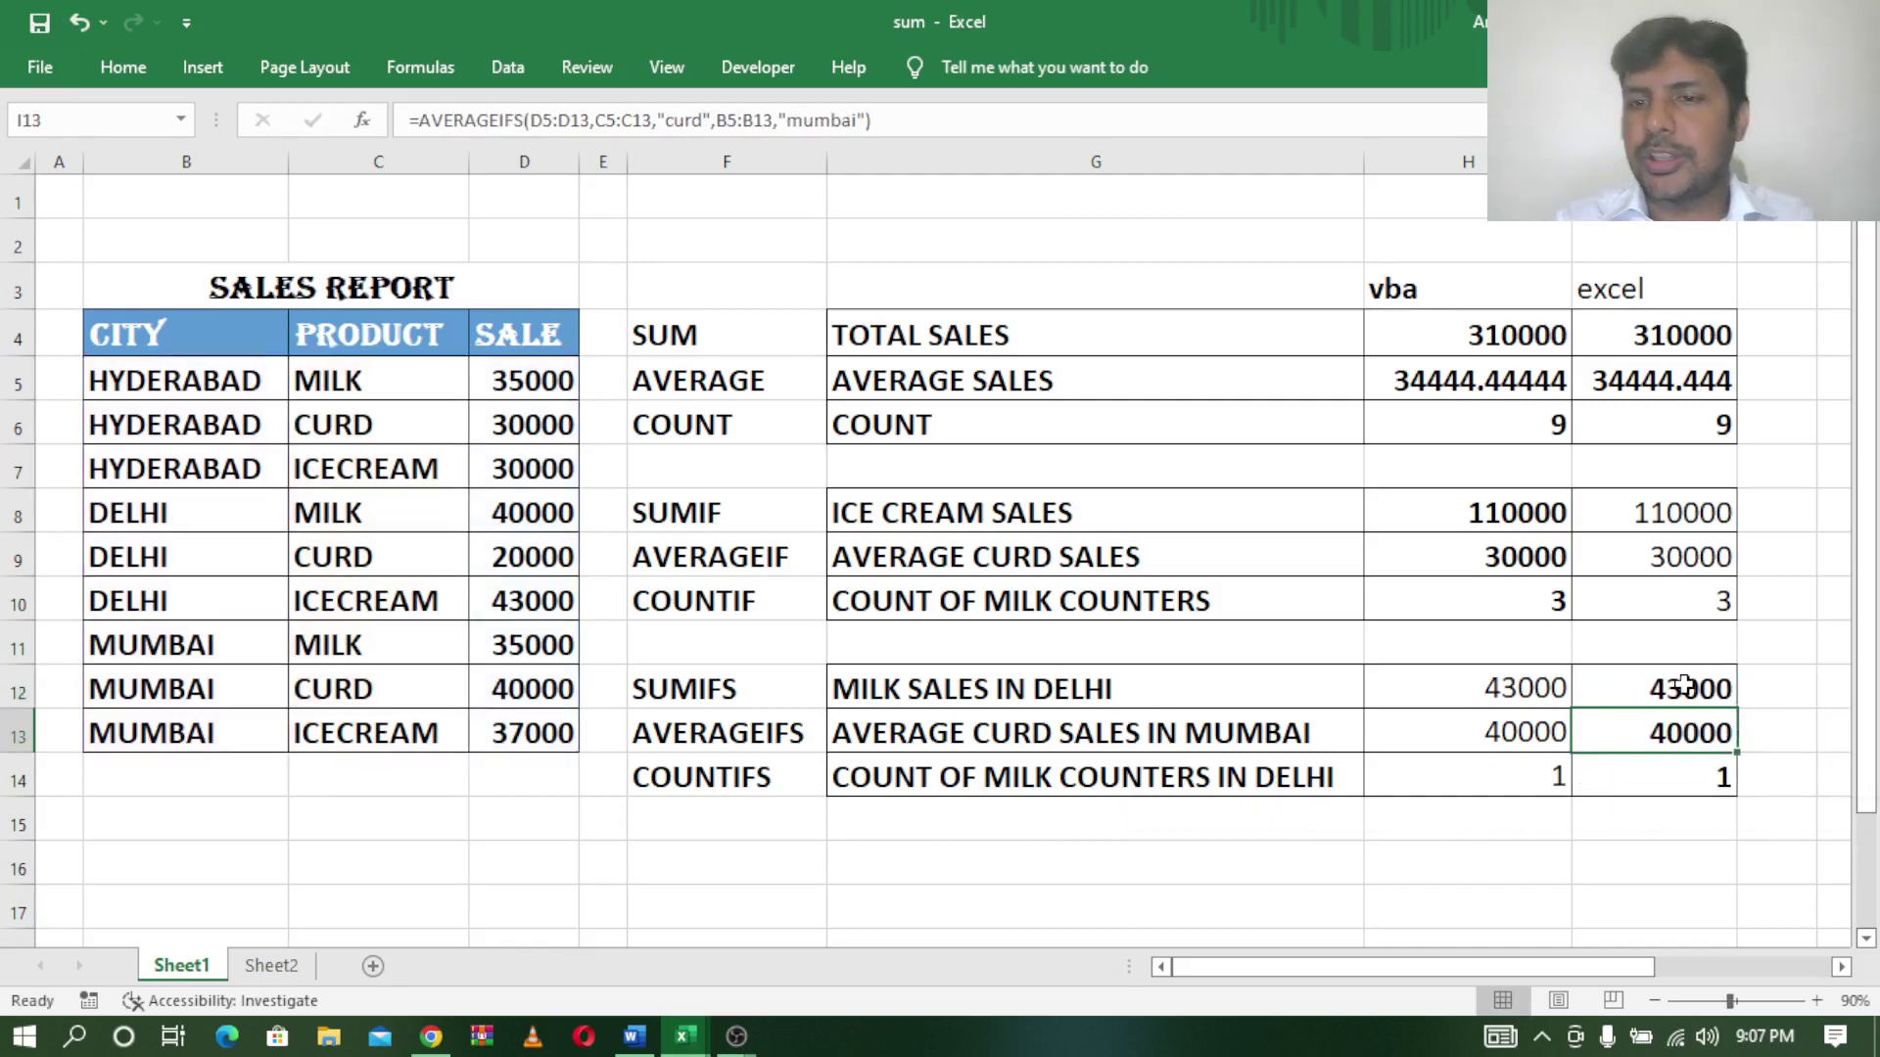
{"action": "left_click", "coordinate": [1682, 688]}
{"action": "left_click_drag", "start_coordinate": [1391, 697], "coordinate": [1505, 778]}
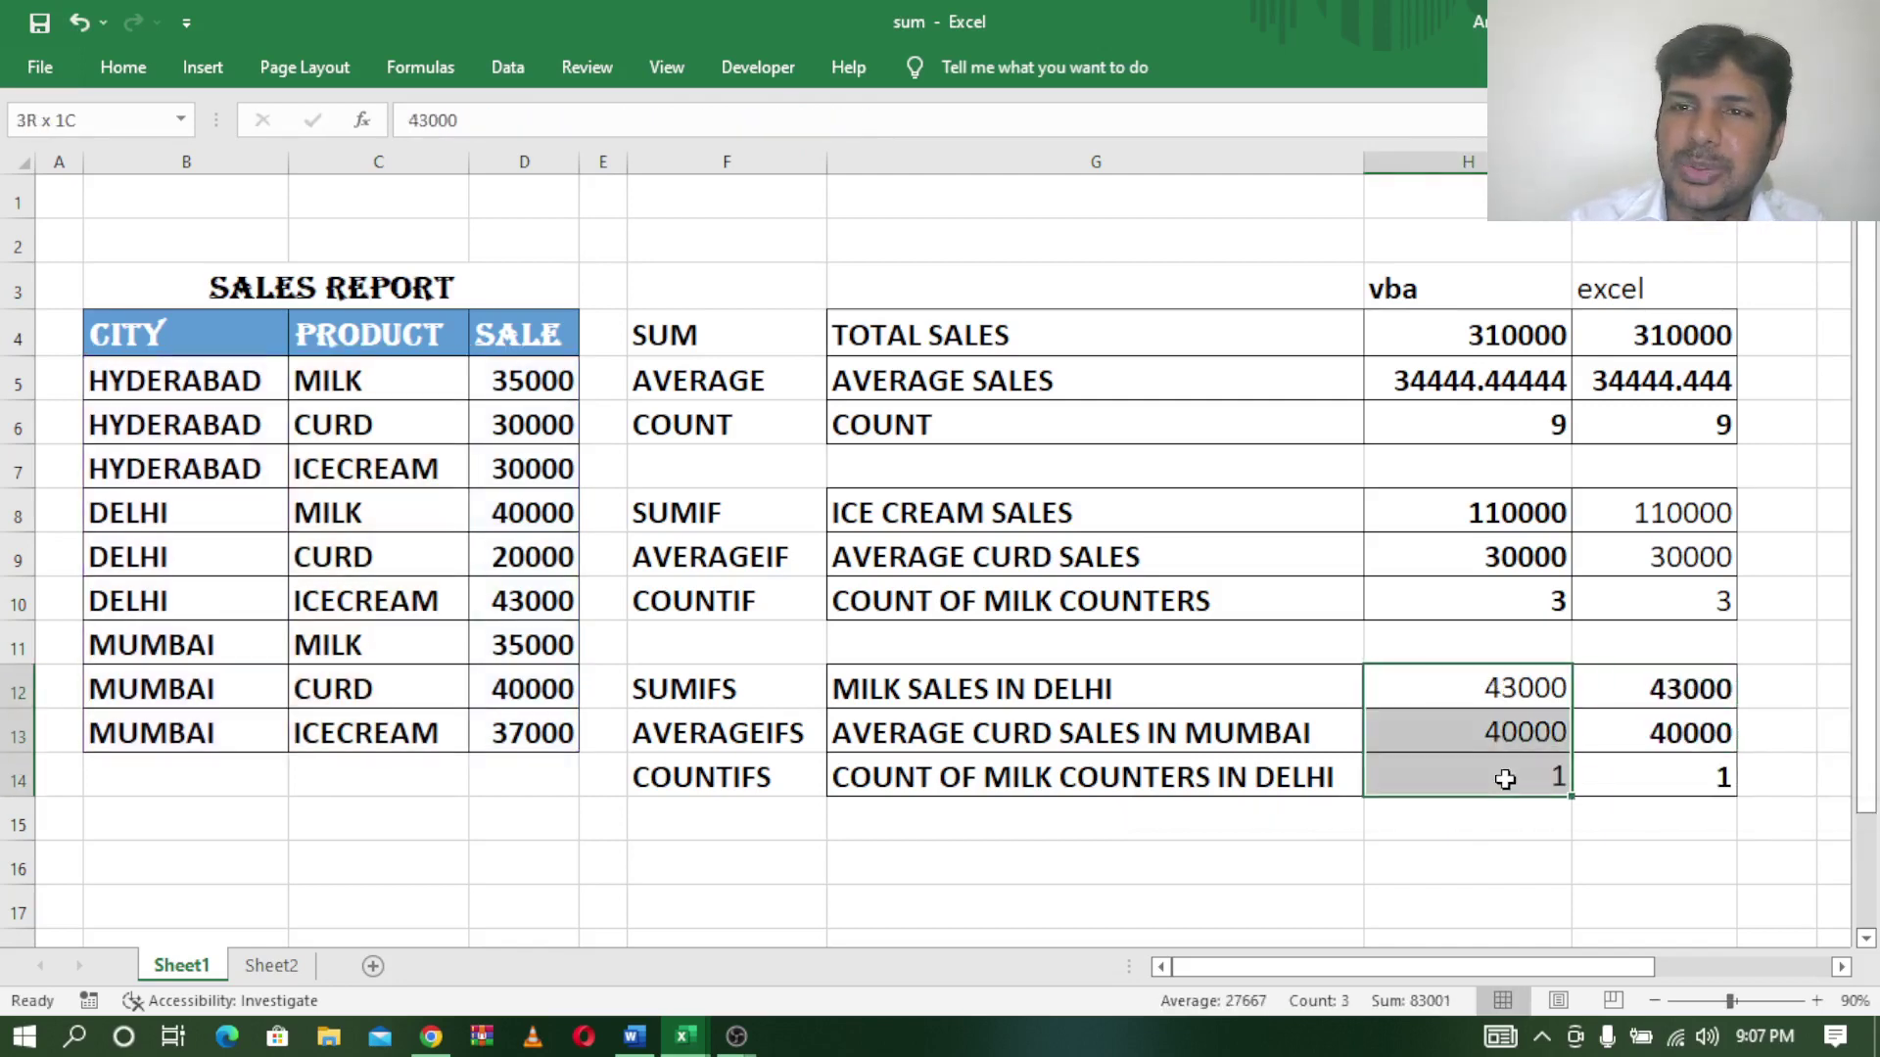
Scroll the Word notes up to the SUM, AVERAGE and Count formulas, then return to Excel.
{"action": "left_click", "coordinate": [635, 1038]}
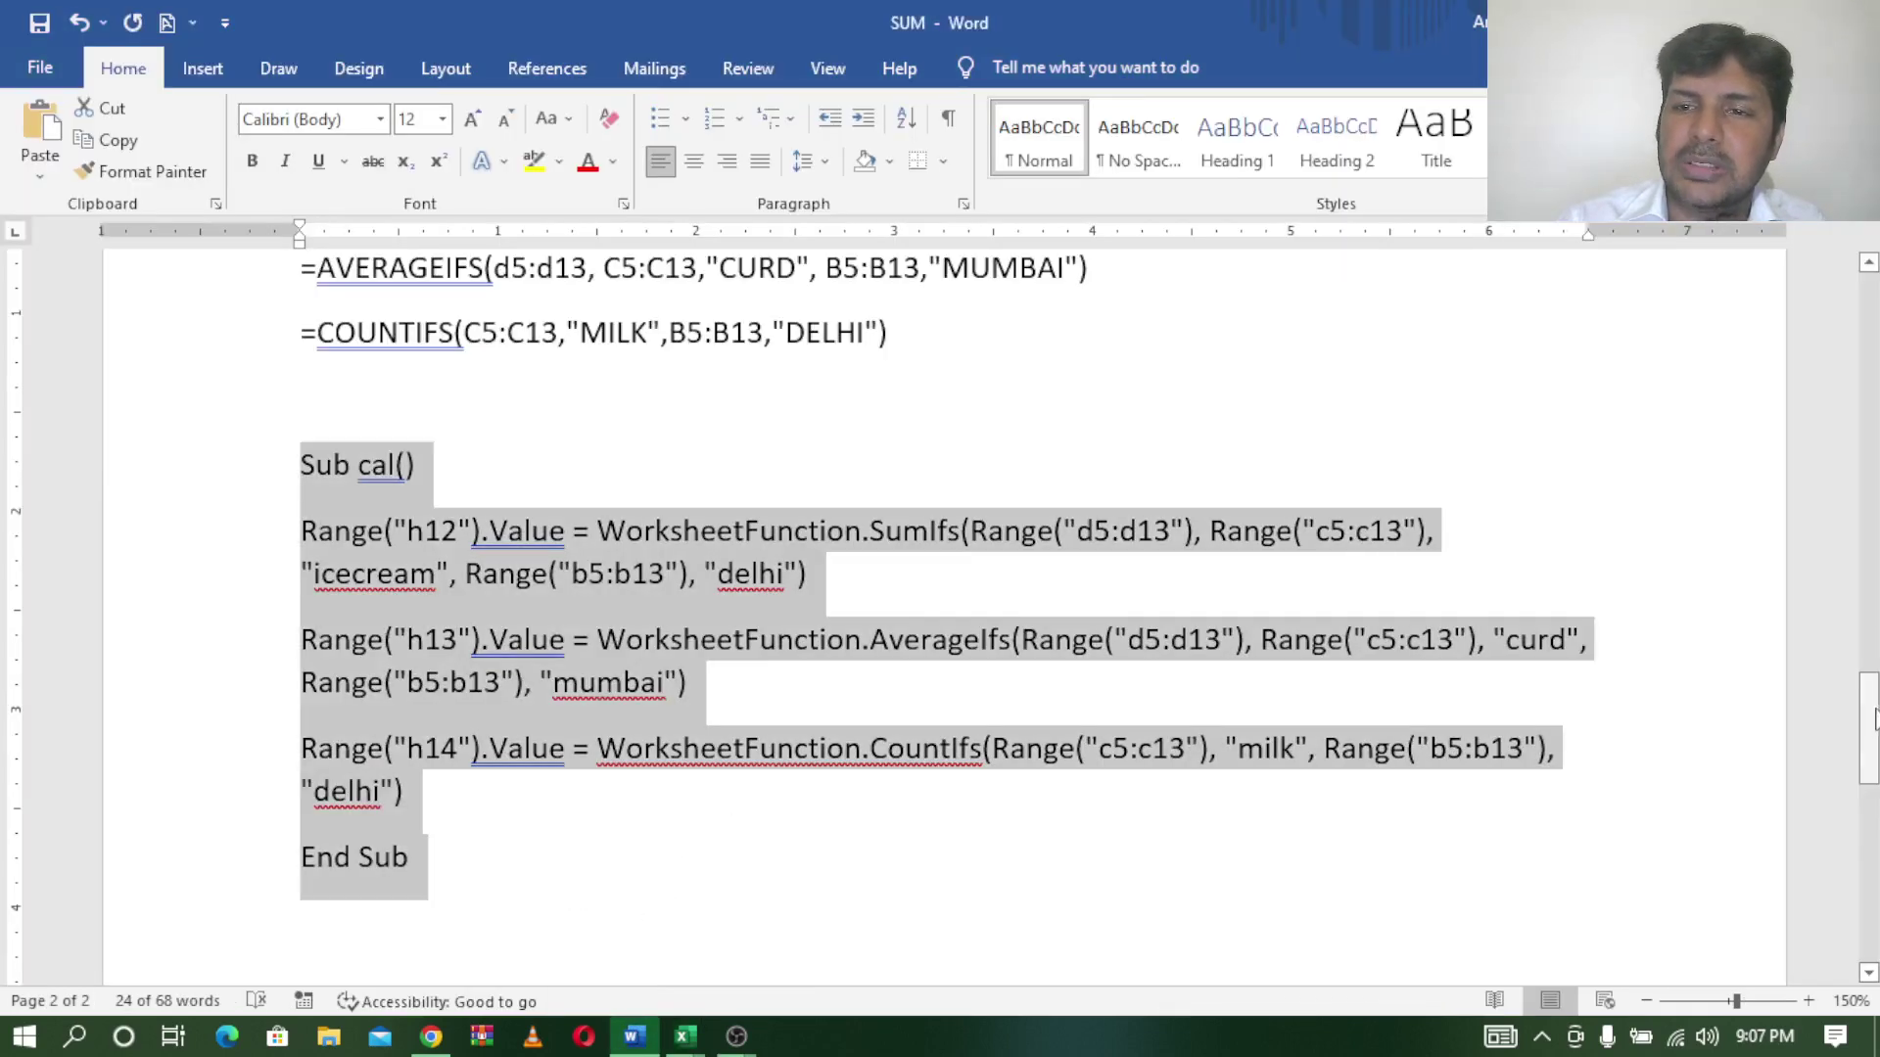
{"action": "left_click_drag", "start_coordinate": [1874, 719], "coordinate": [1872, 315]}
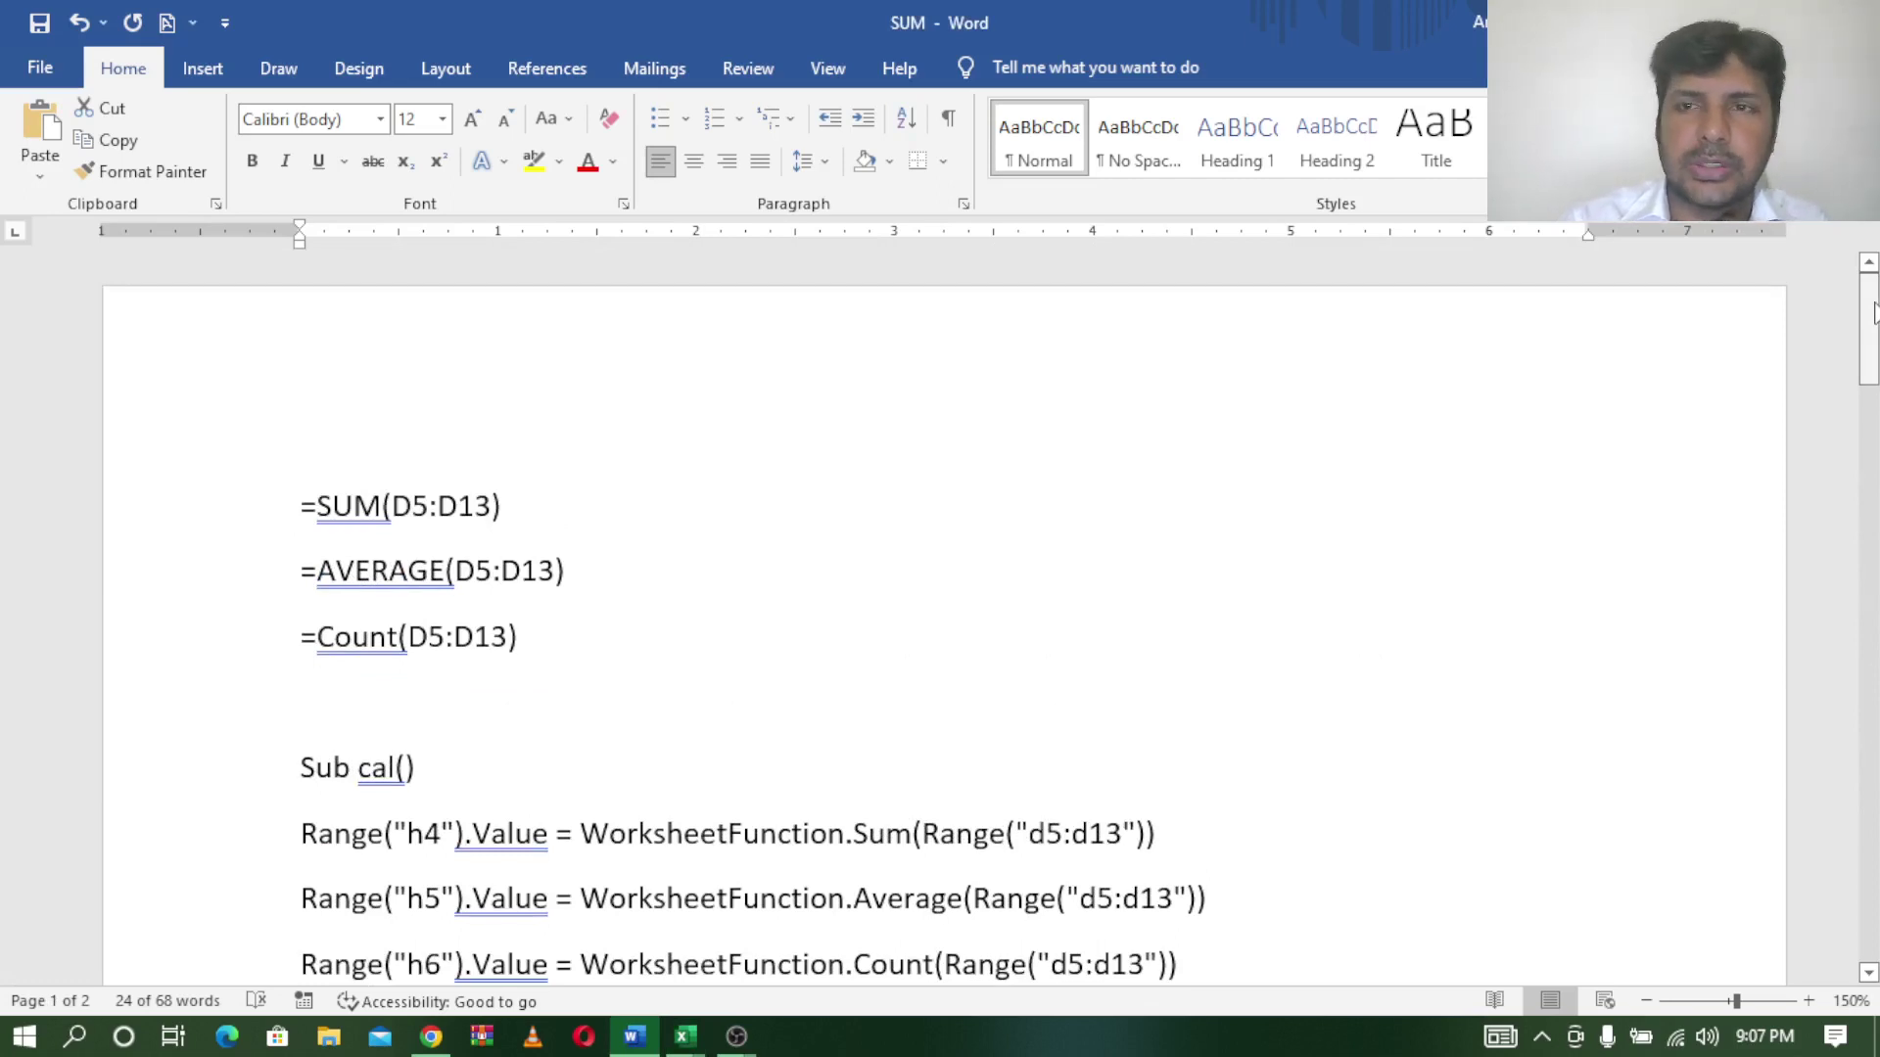
{"action": "mouse_move", "coordinate": [684, 1037]}
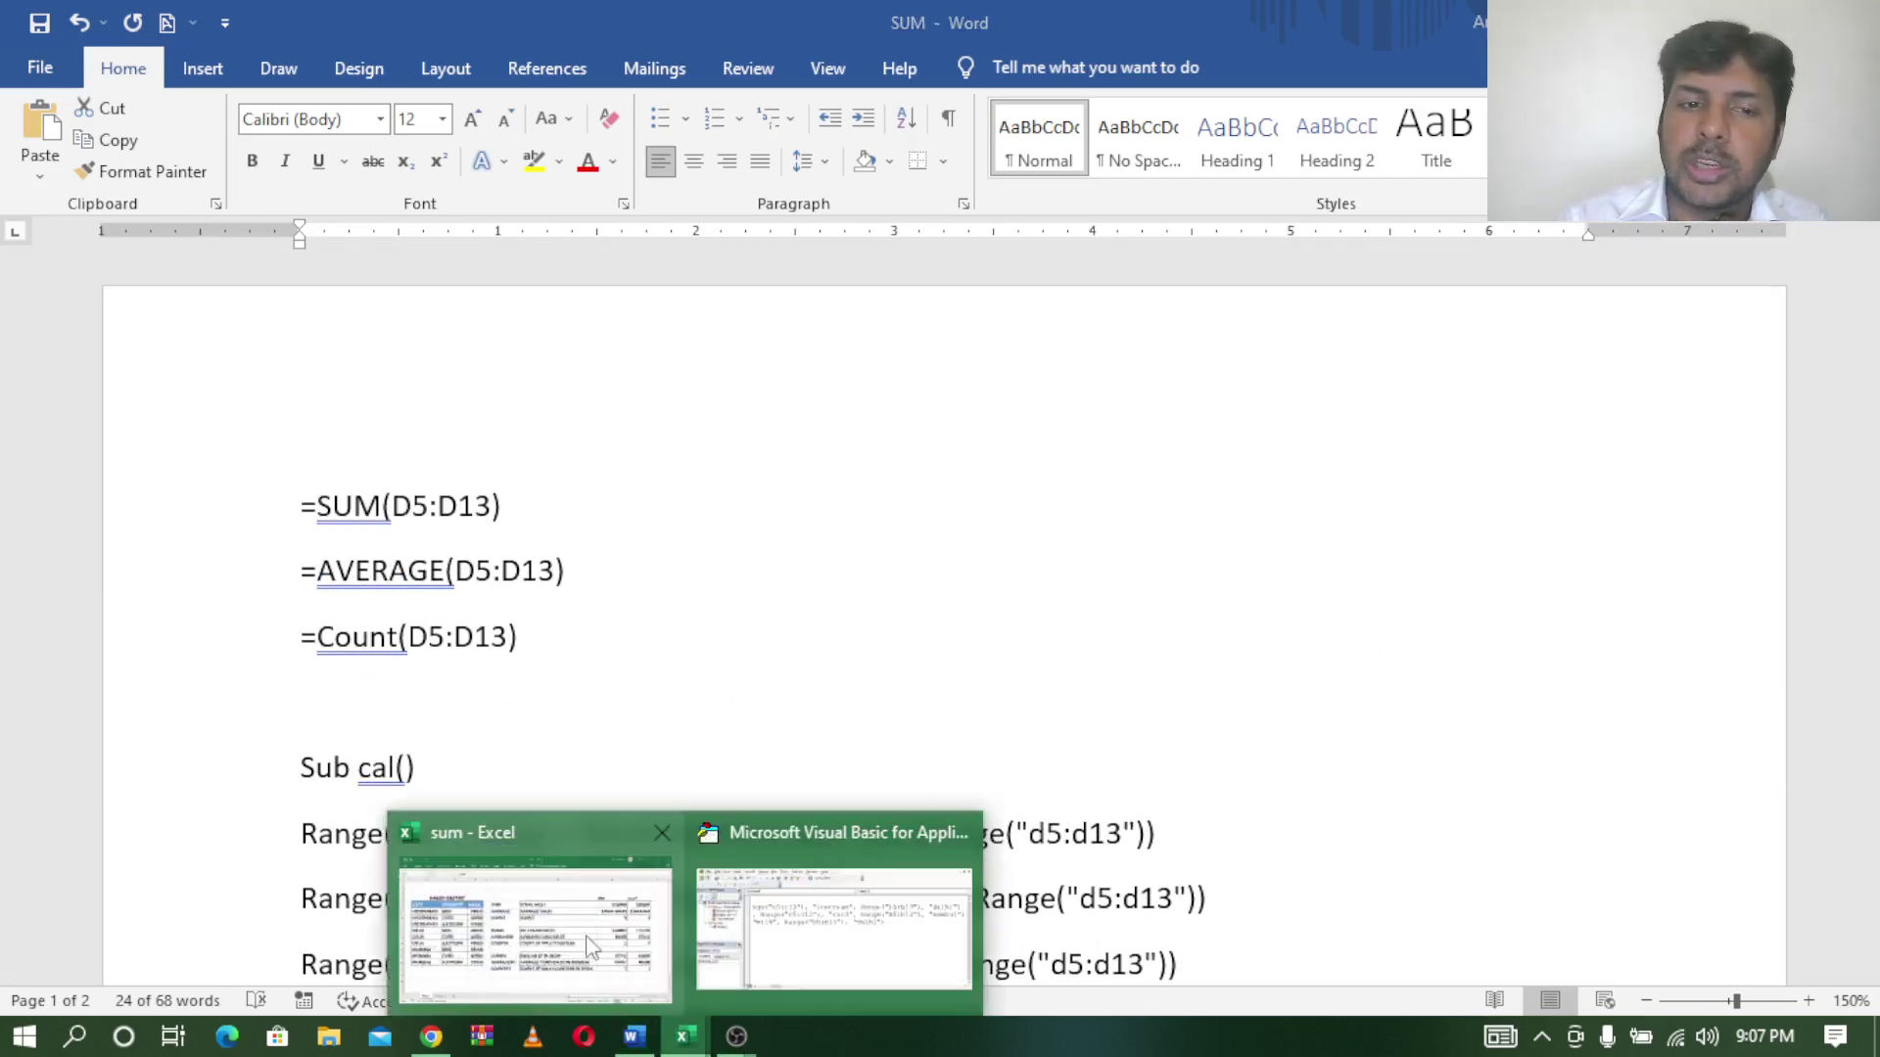
{"action": "left_click", "coordinate": [591, 945]}
{"action": "left_click", "coordinate": [1181, 349]}
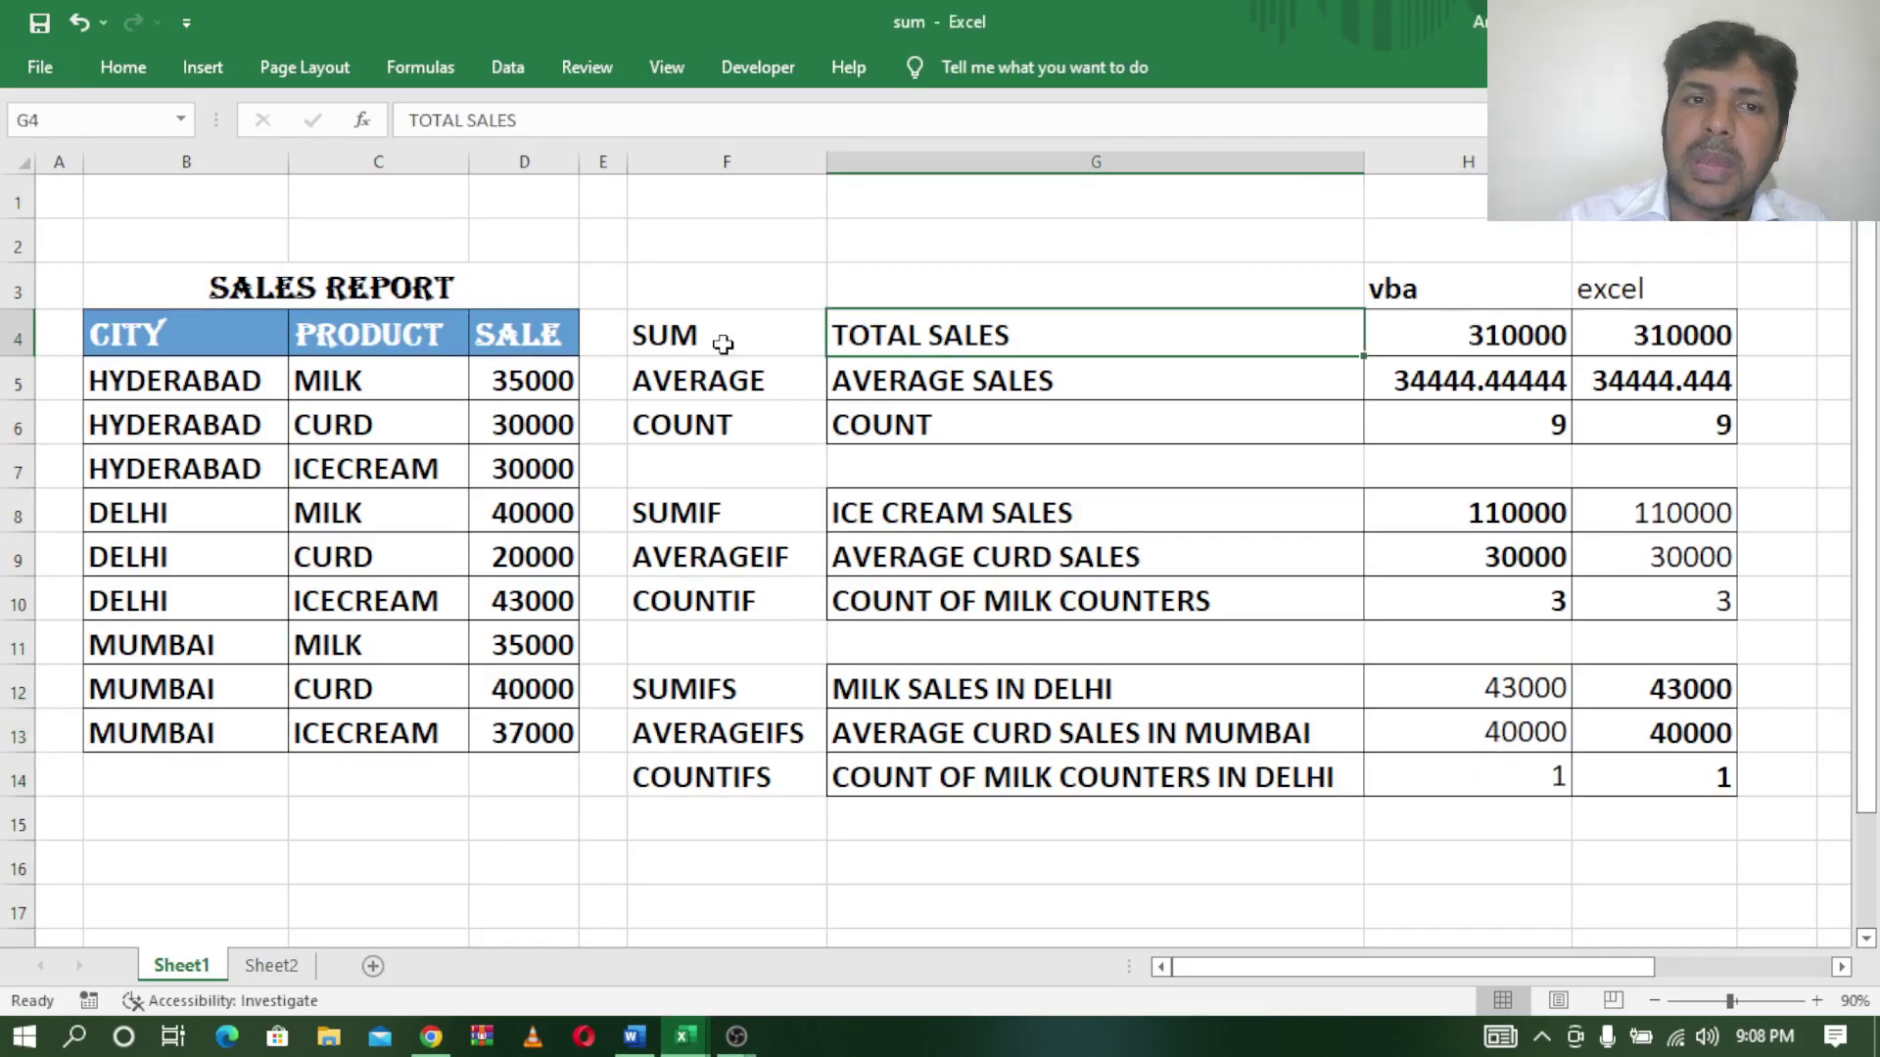
{"action": "left_click_drag", "start_coordinate": [722, 347], "coordinate": [736, 416]}
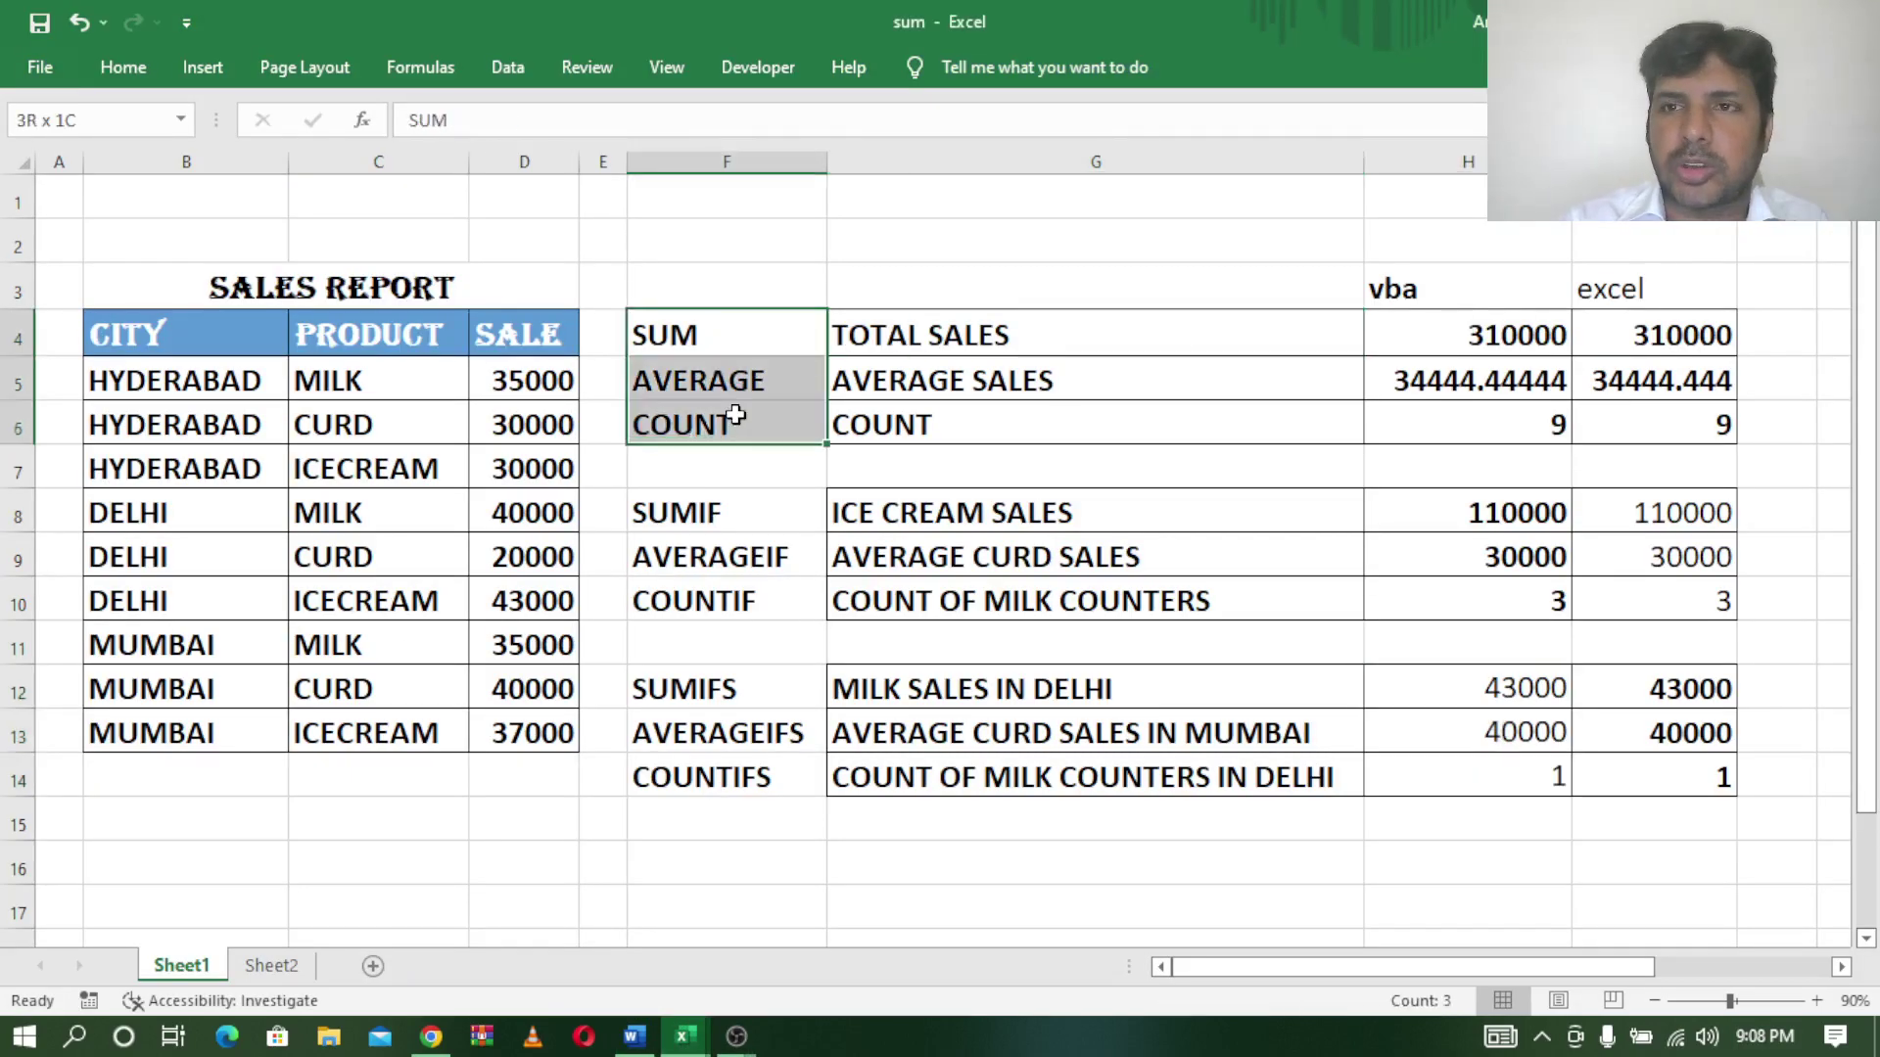
{"action": "mouse_move", "coordinate": [780, 529]}
{"action": "left_mouse_down"}
{"action": "mouse_move", "coordinate": [778, 600]}
{"action": "mouse_move", "coordinate": [719, 610]}
{"action": "left_mouse_up"}
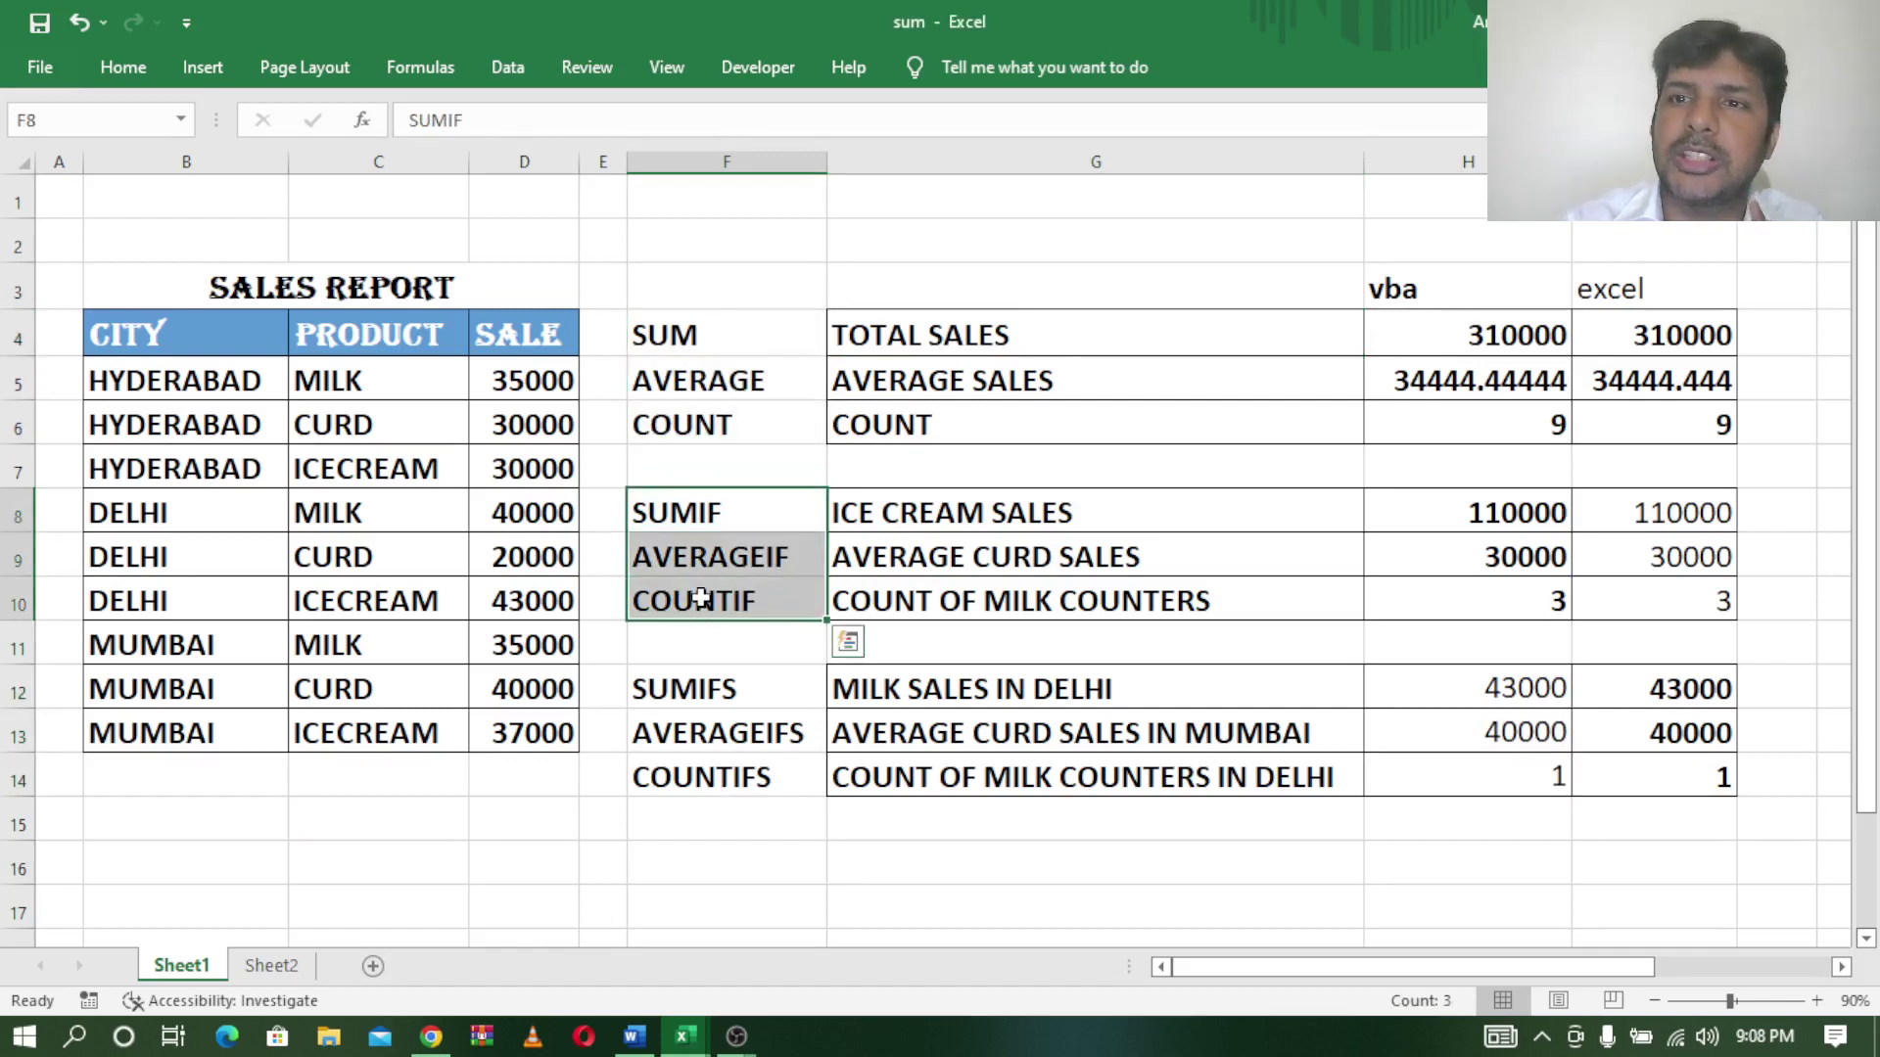
{"action": "left_click_drag", "start_coordinate": [747, 688], "coordinate": [739, 780]}
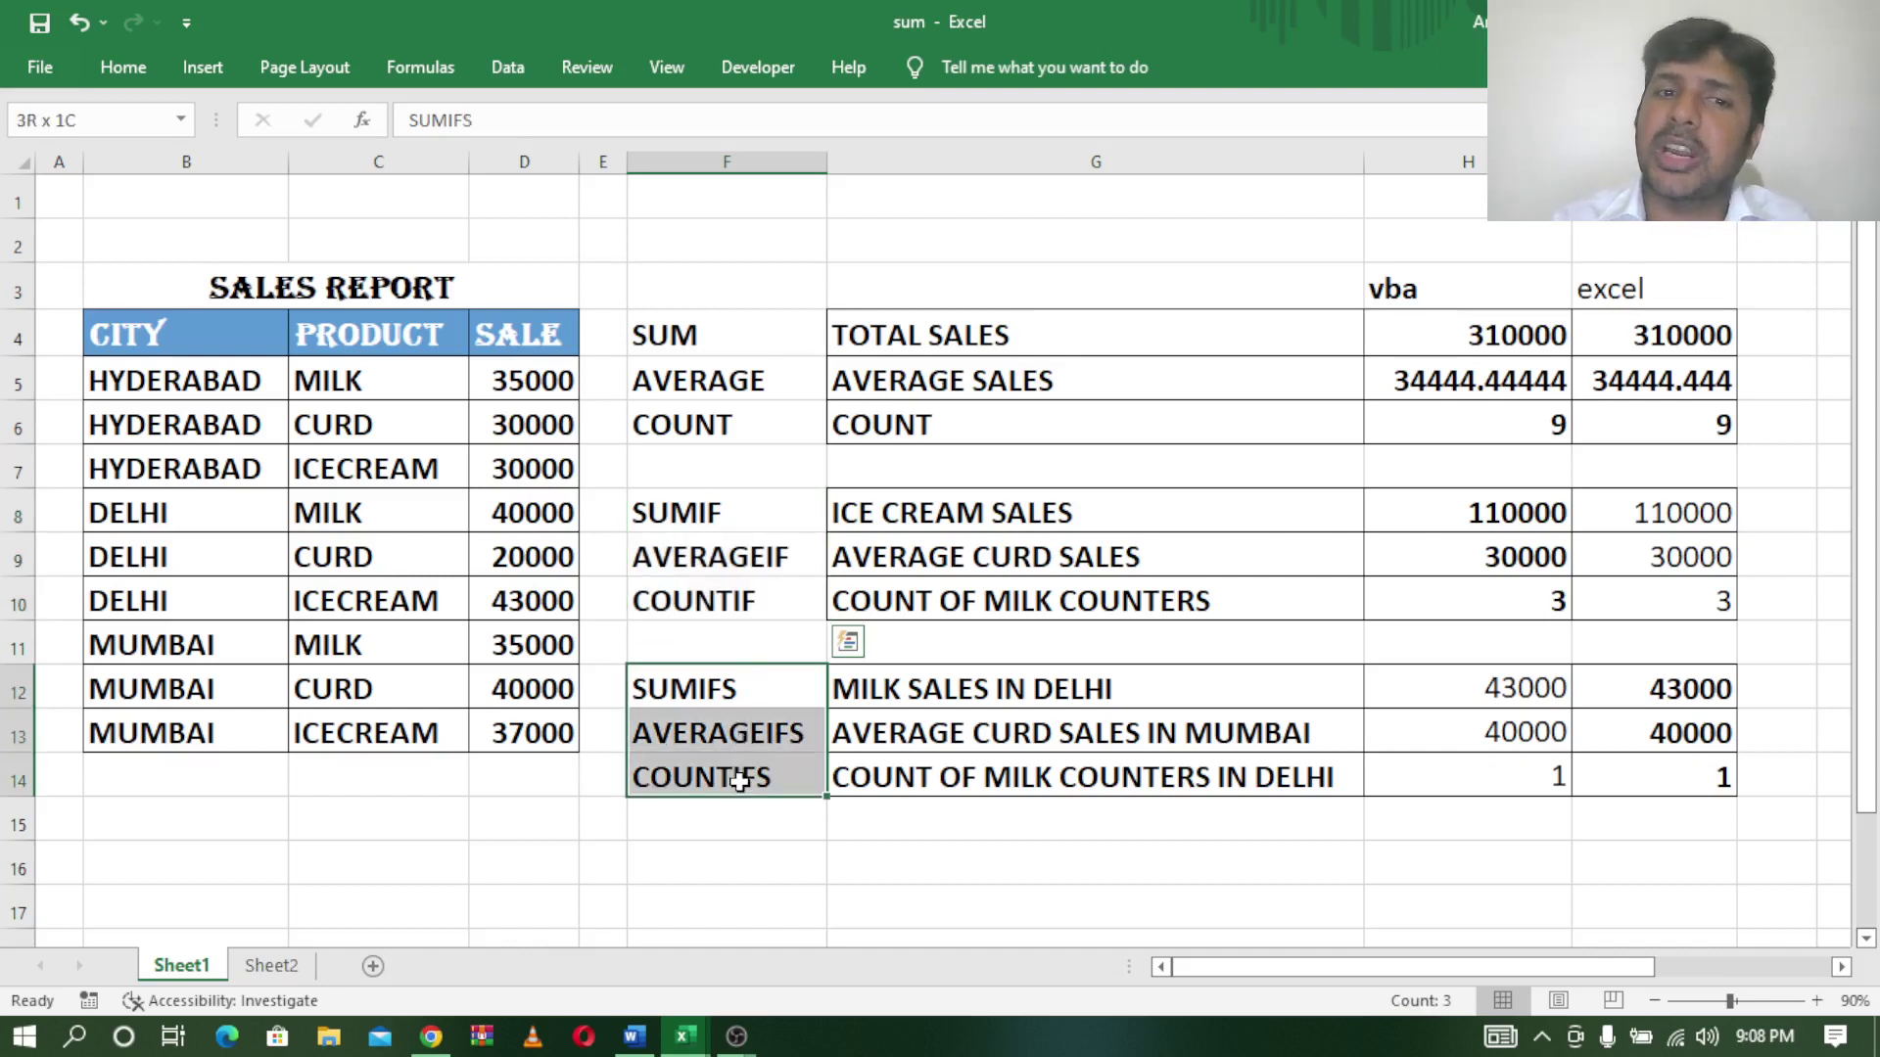
{"action": "left_click", "coordinate": [867, 687]}
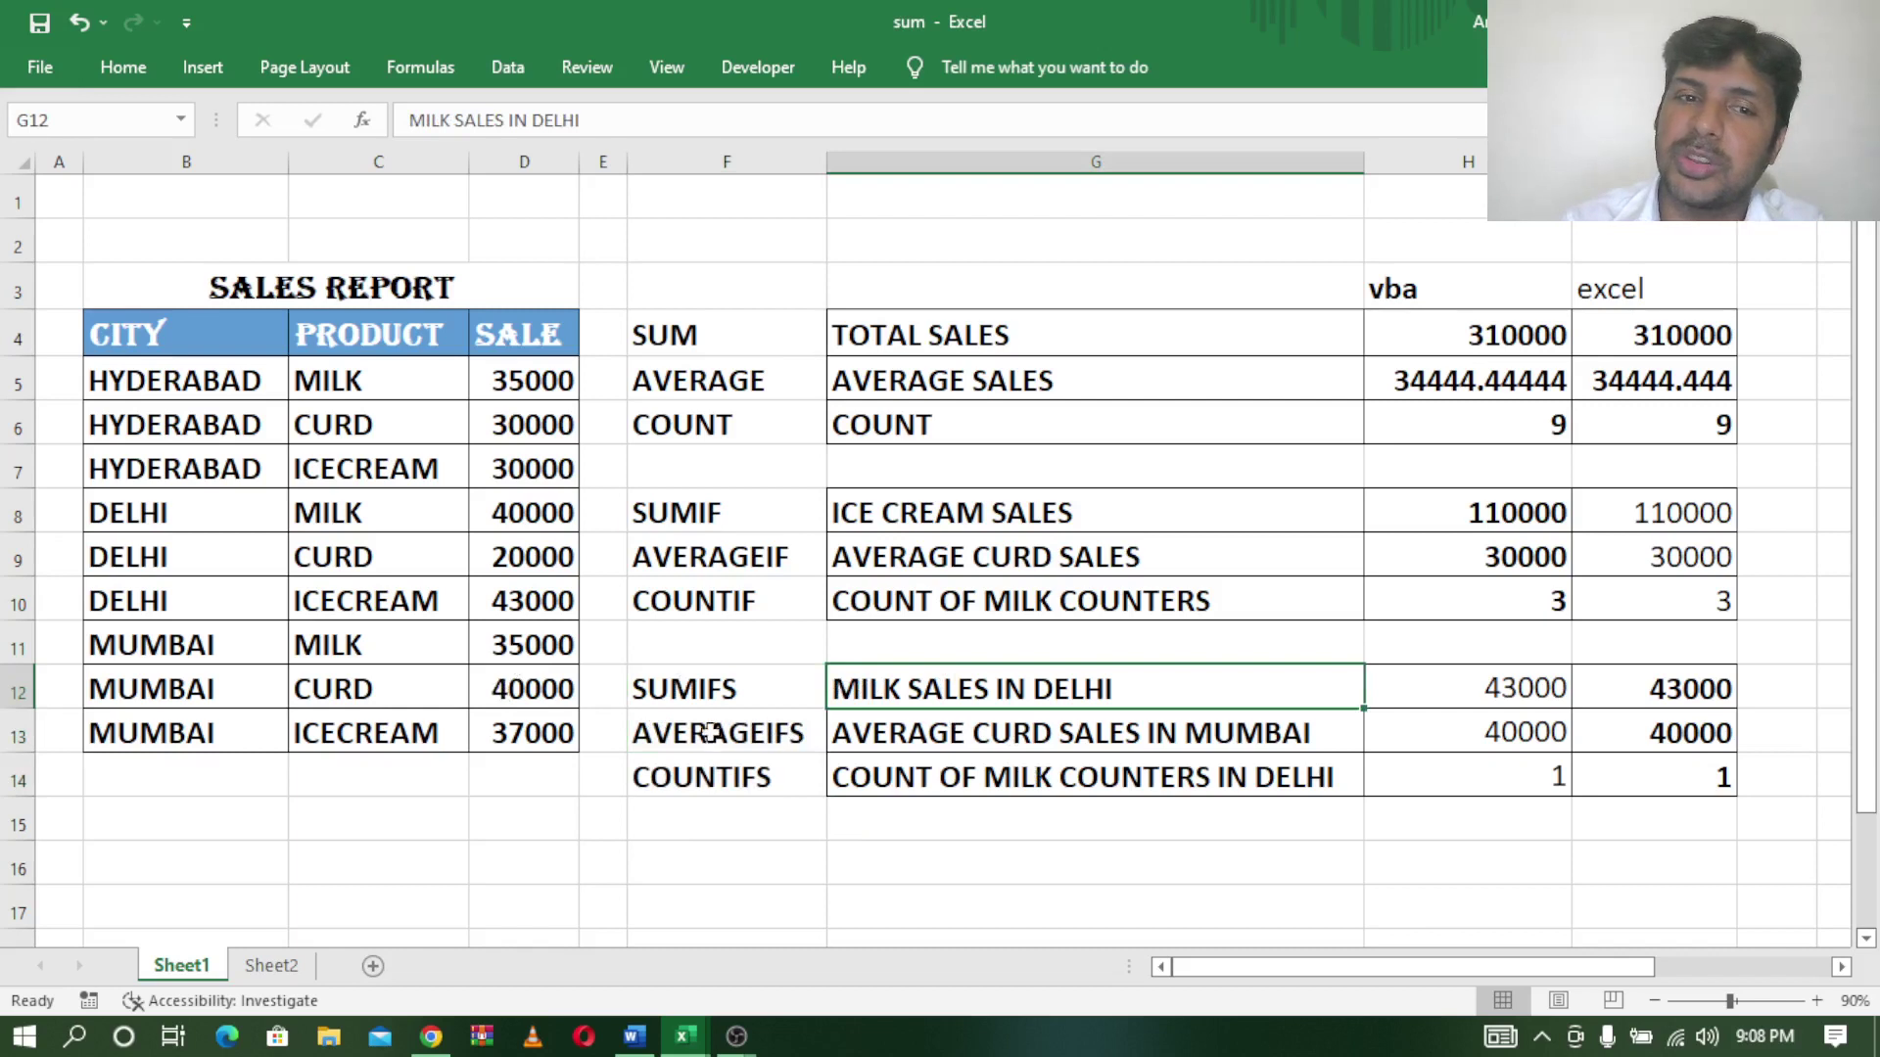
{"action": "left_click", "coordinate": [722, 685]}
{"action": "left_click", "coordinate": [739, 736]}
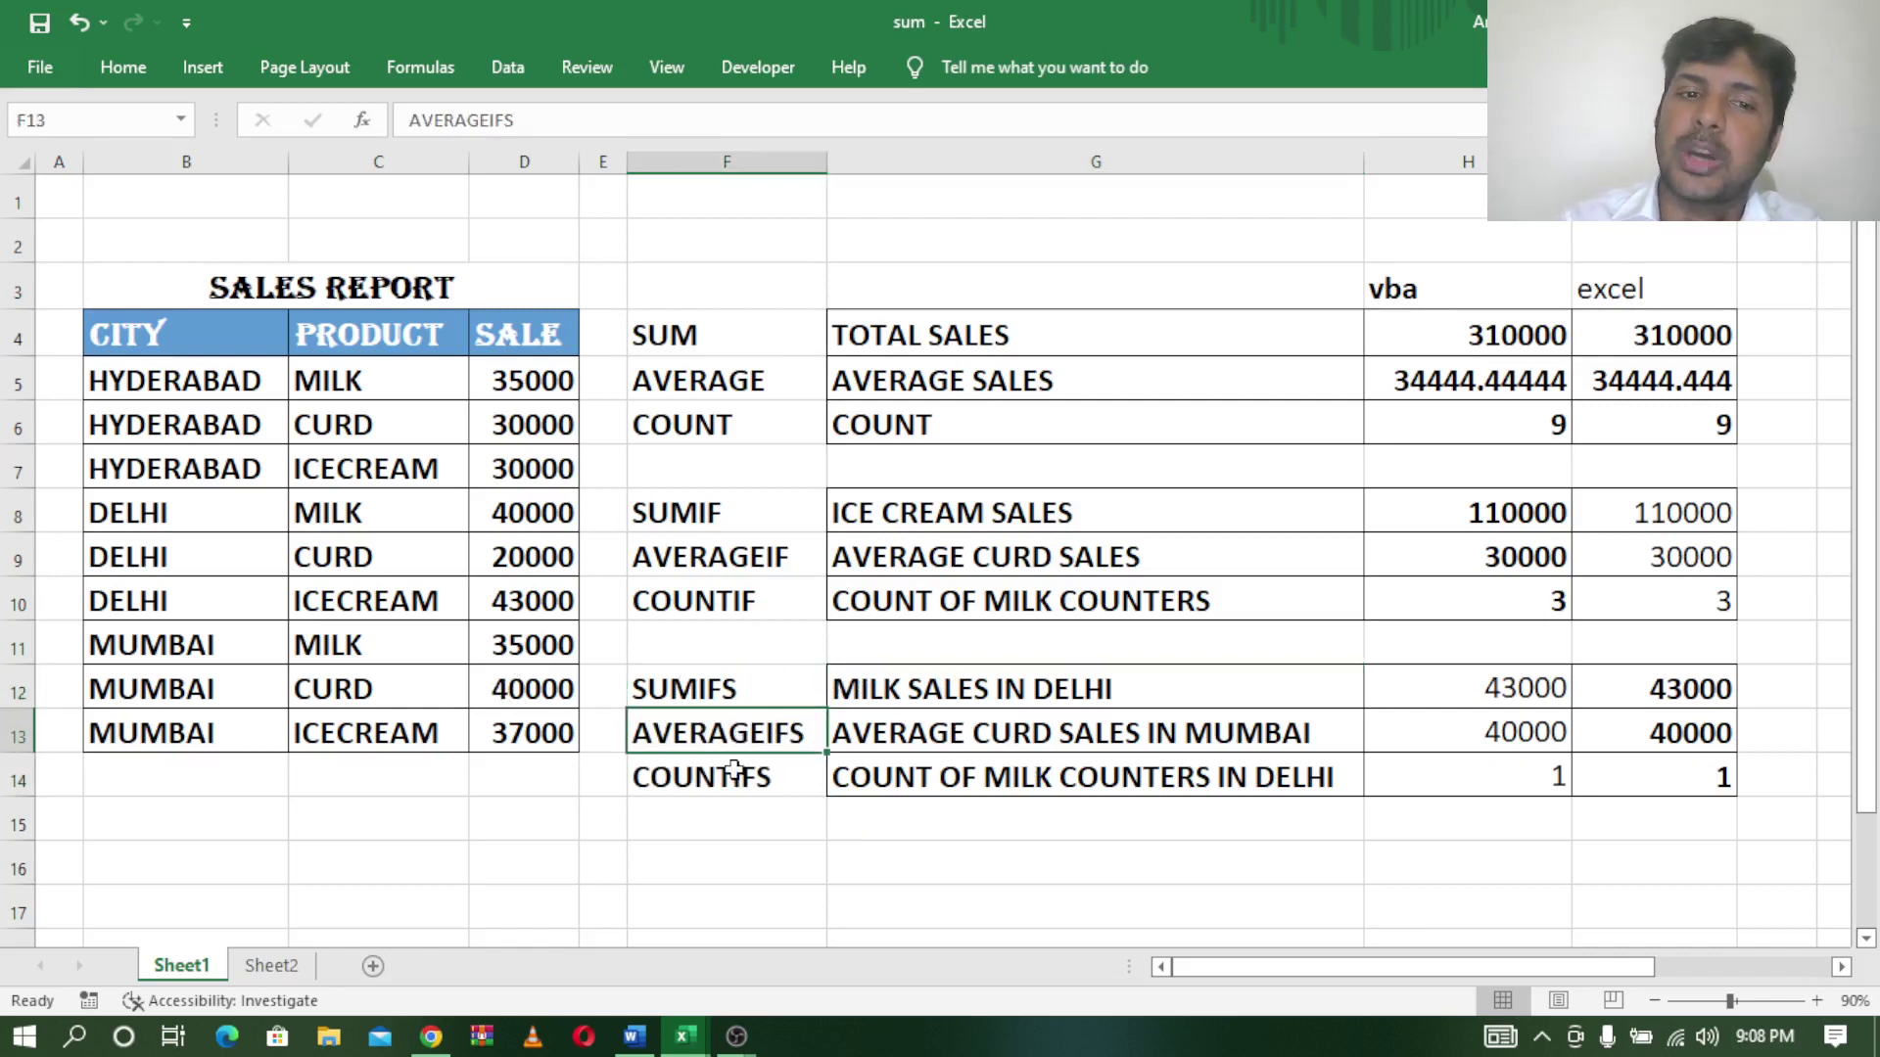
{"action": "left_click", "coordinate": [734, 770]}
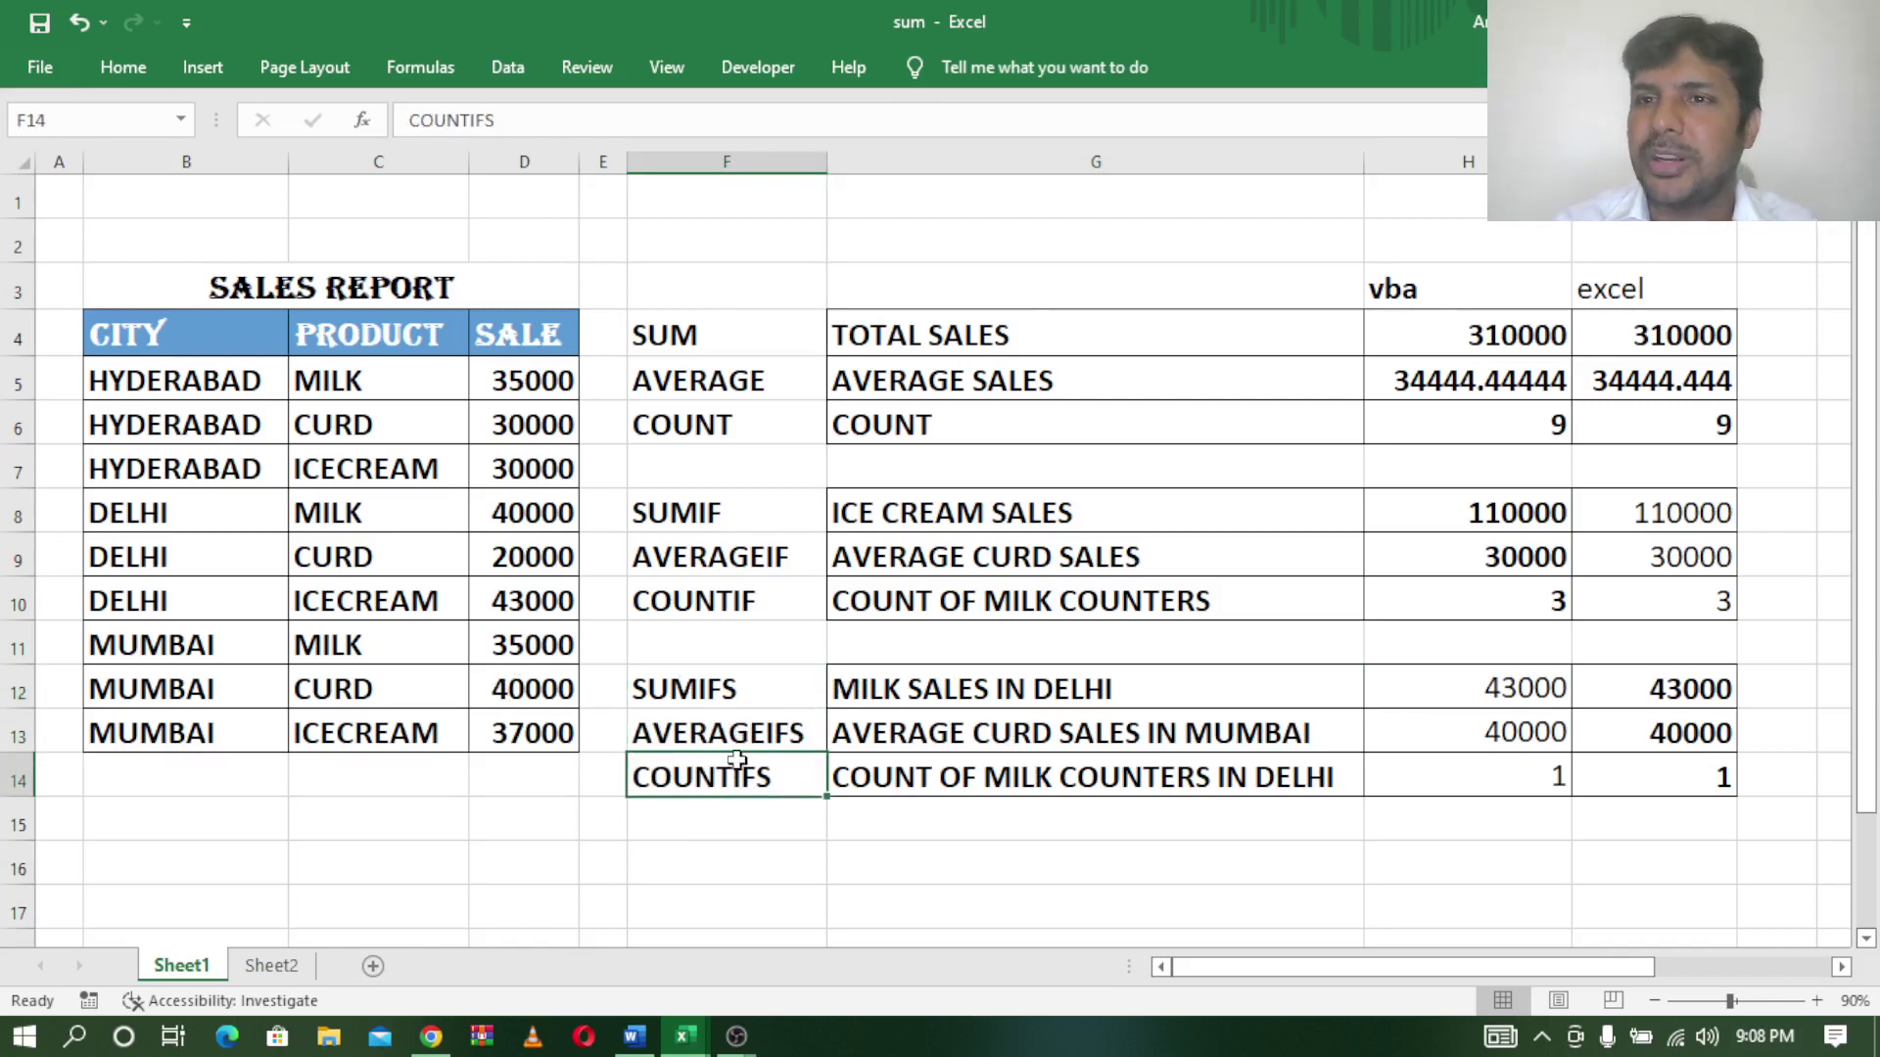